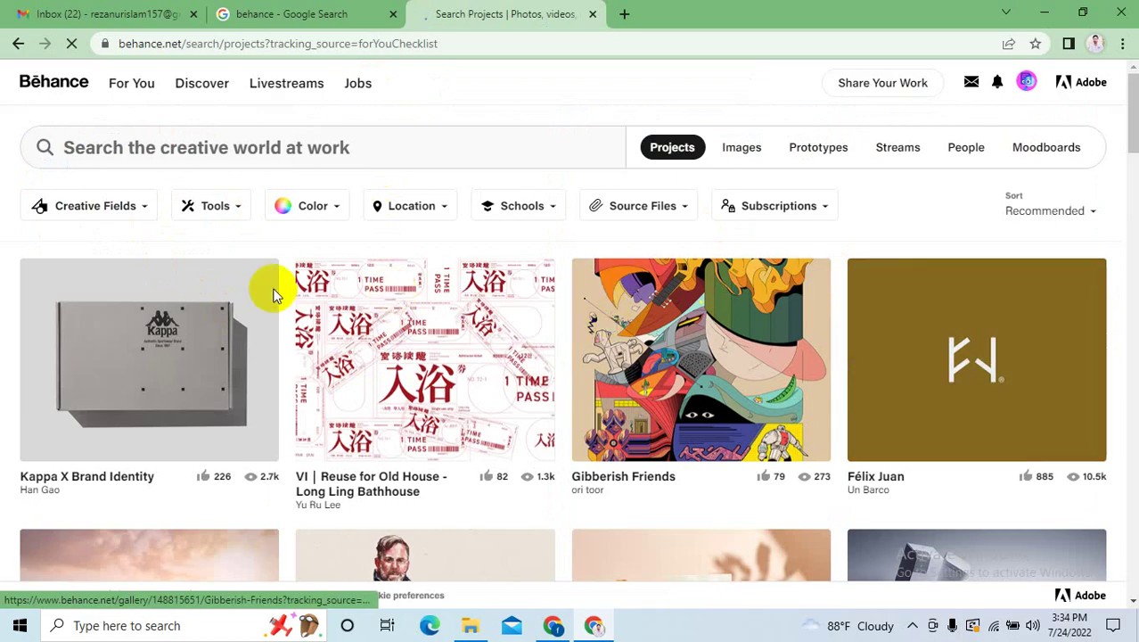
Browse the recommended projects on the project search page, looking over the available search categories and filters.
scroll(686, 343, "down", 7)
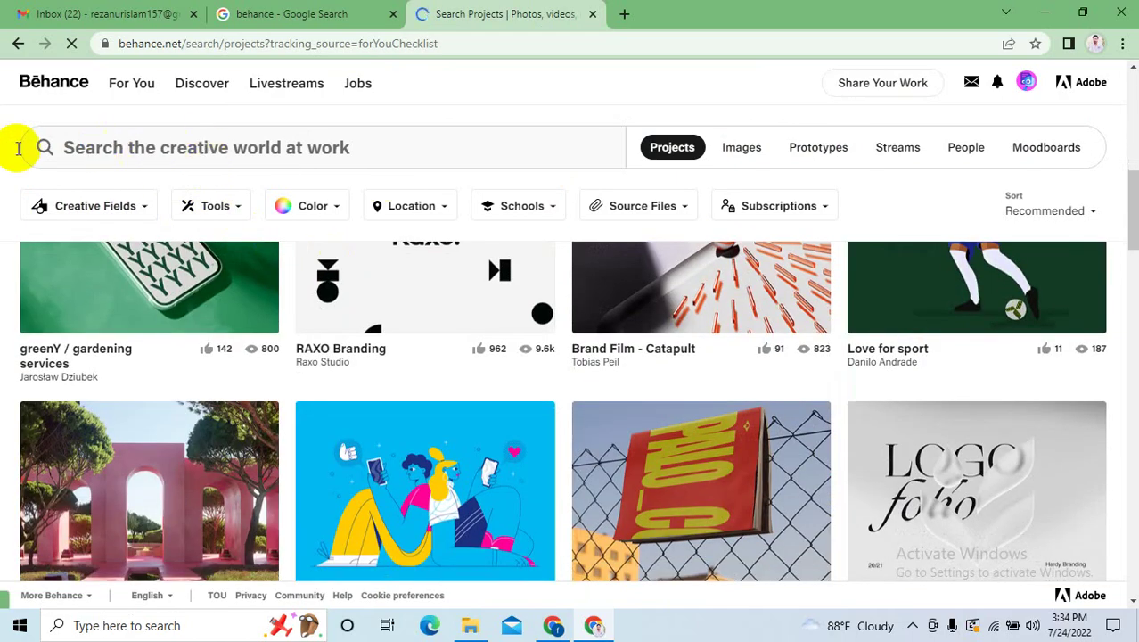
scroll(306, 249, "down", 2)
scroll(339, 294, "down", 2)
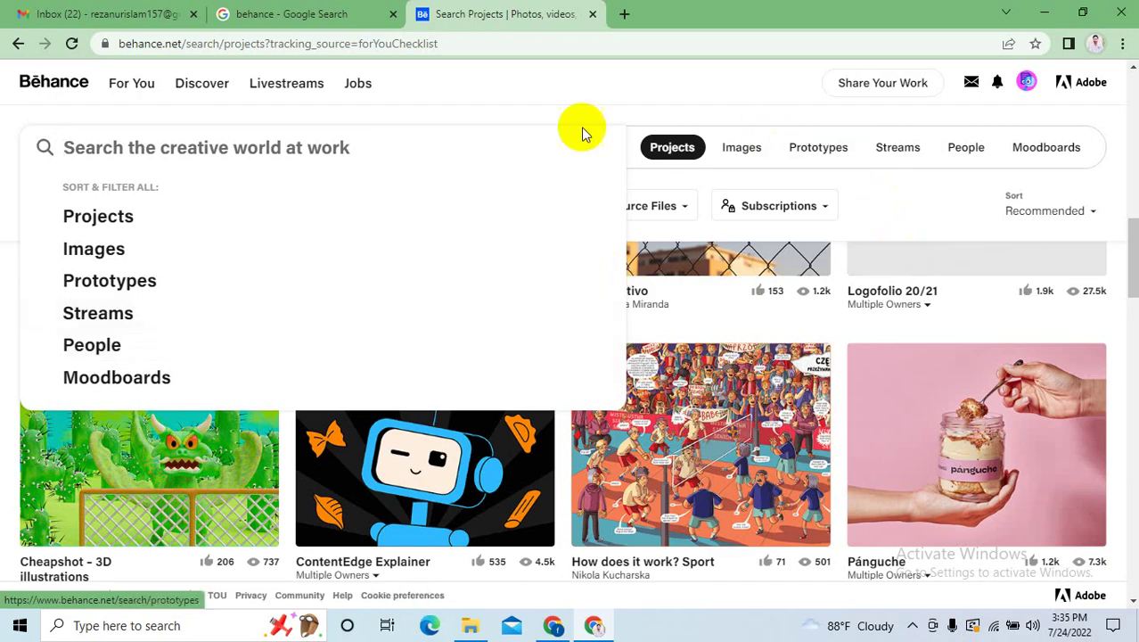
left_click(956, 197)
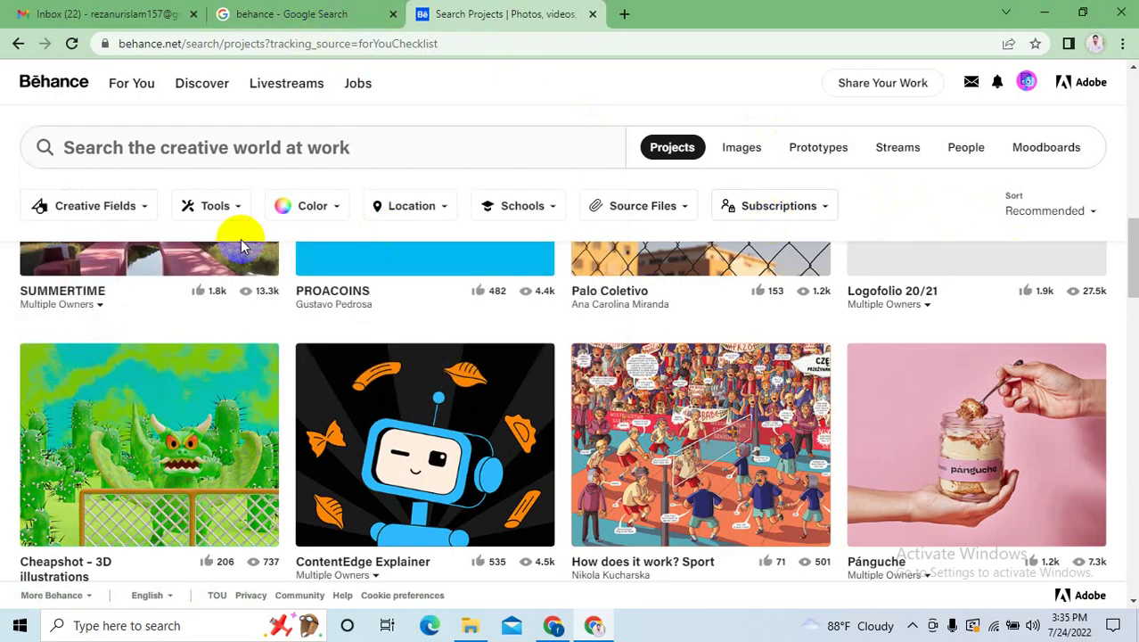
scroll(521, 274, "down", 3)
scroll(435, 249, "up", 2)
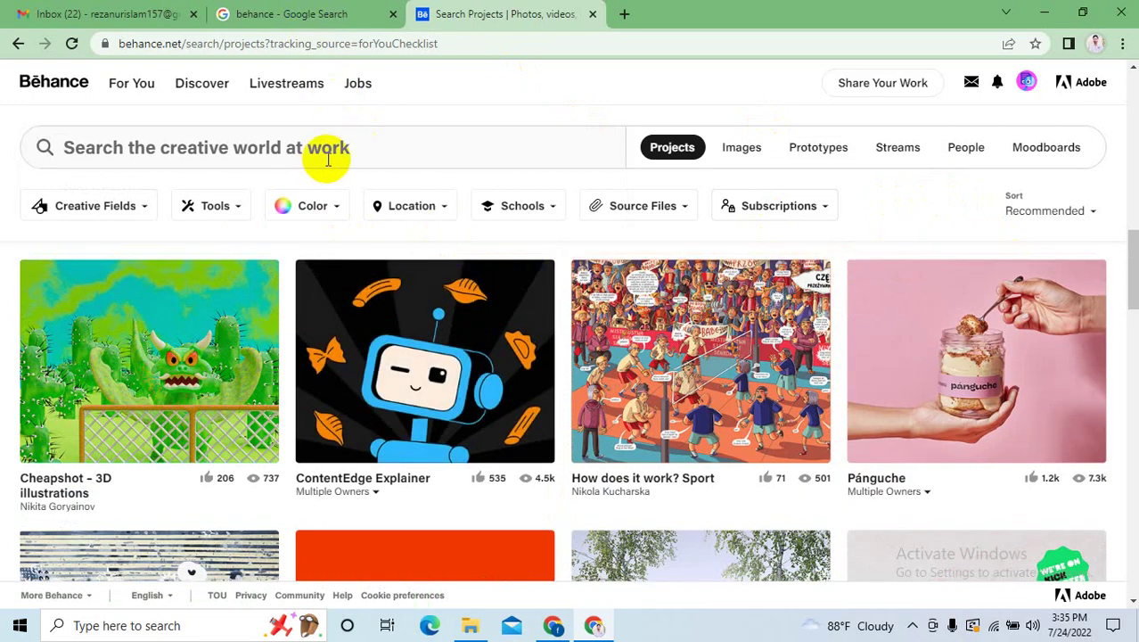
Return to the Behance home feed.
left_click(46, 87)
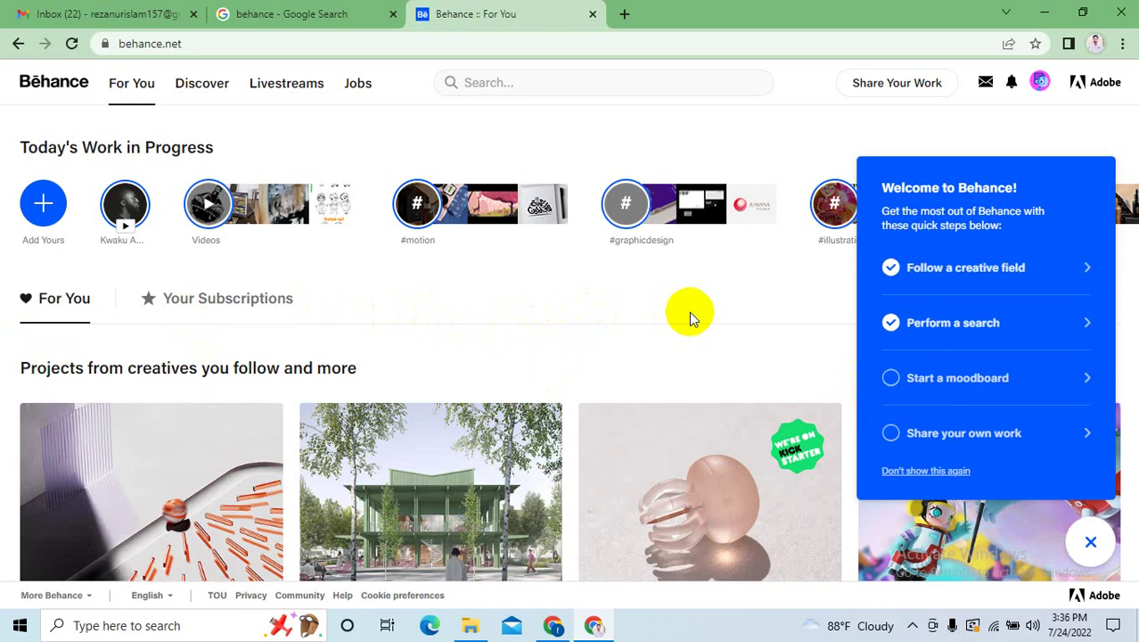
left_click(912, 625)
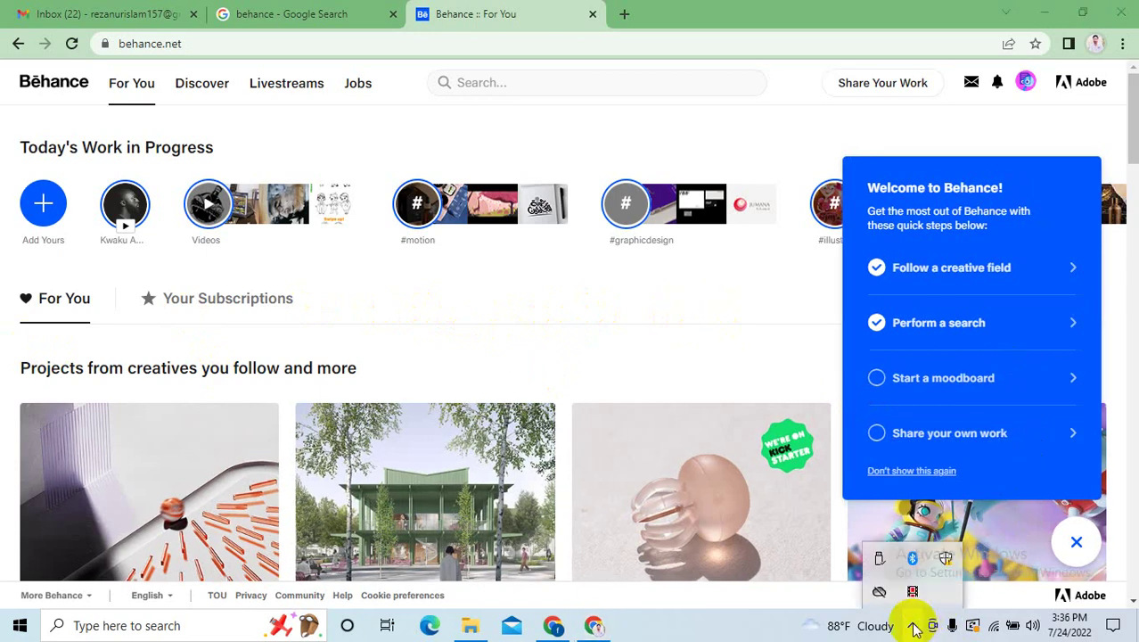
left_click(1069, 228)
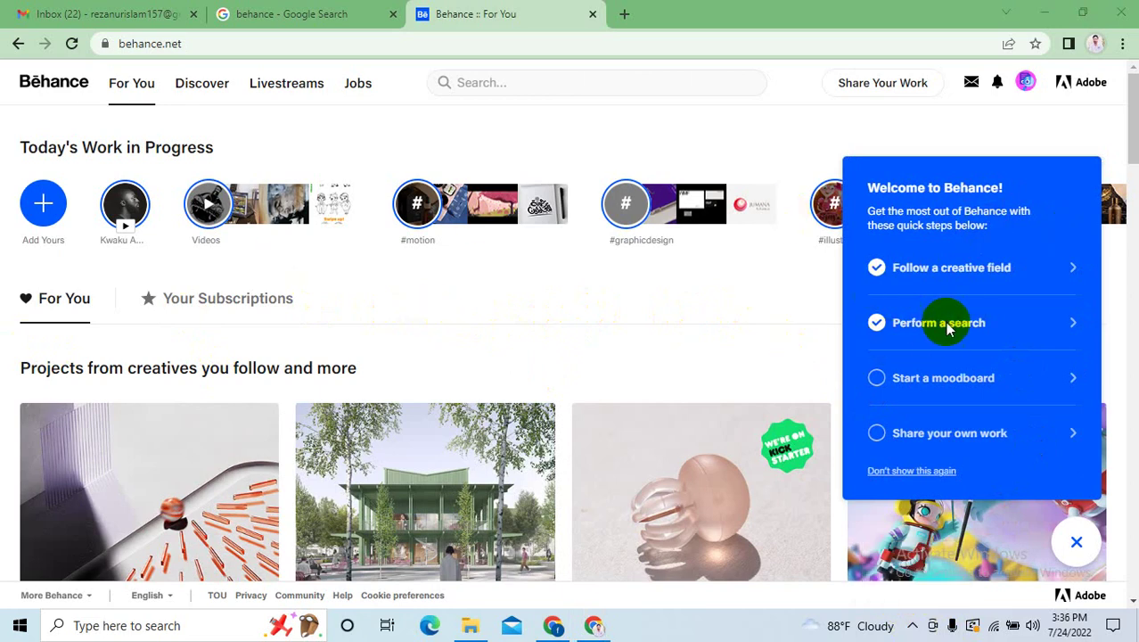
Create a new moodboard named Creative-grow from the welcome checklist.
left_click(900, 381)
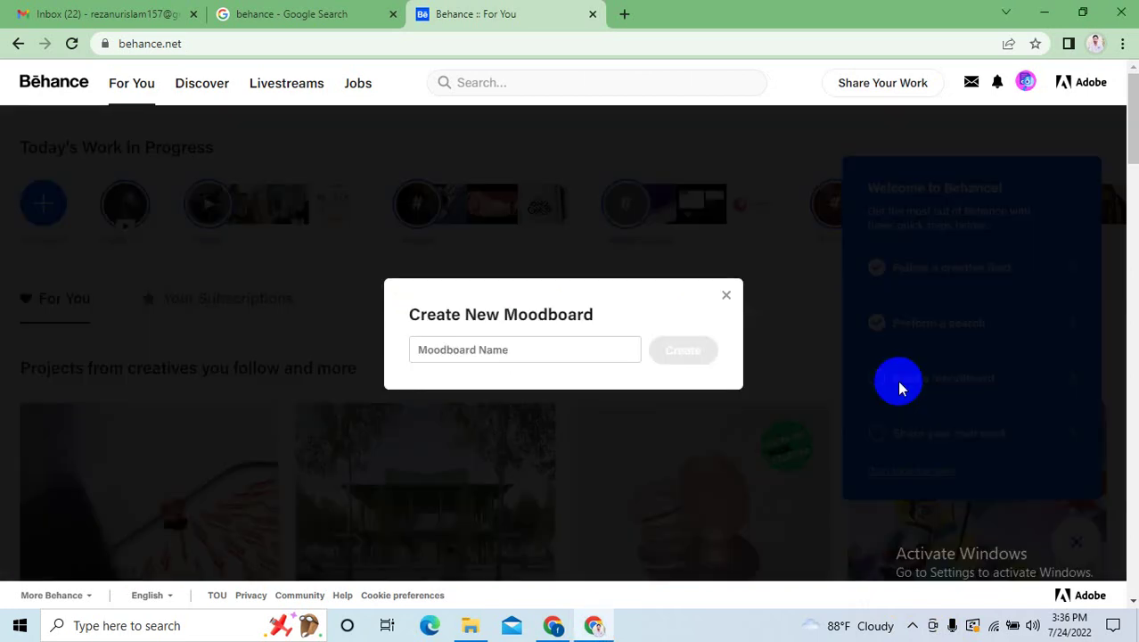
left_click(503, 347)
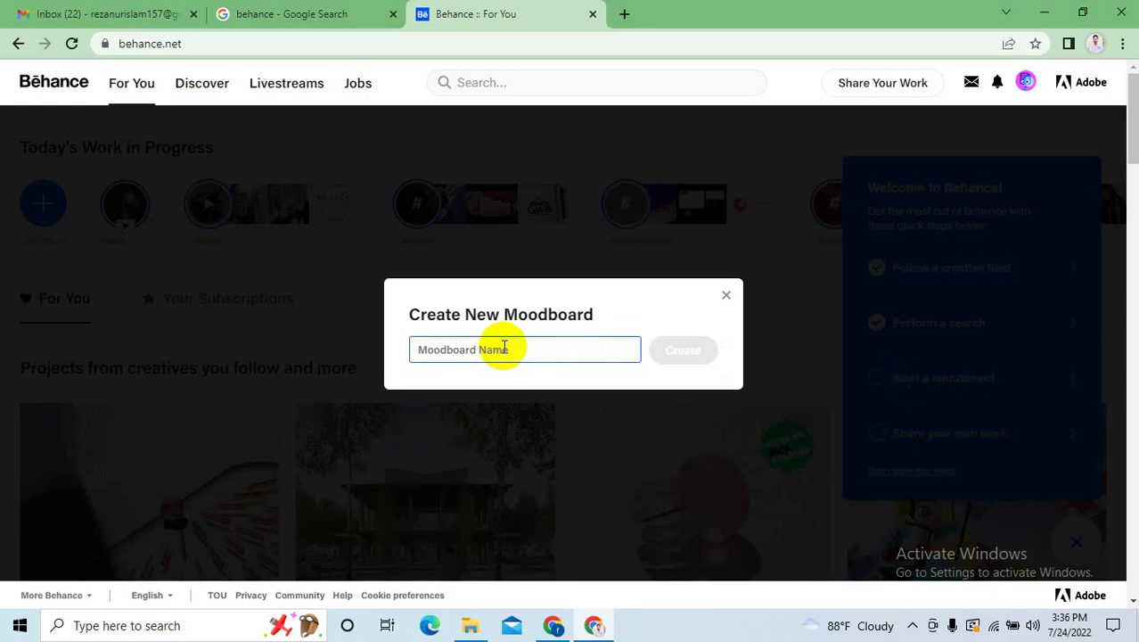
type("gre")
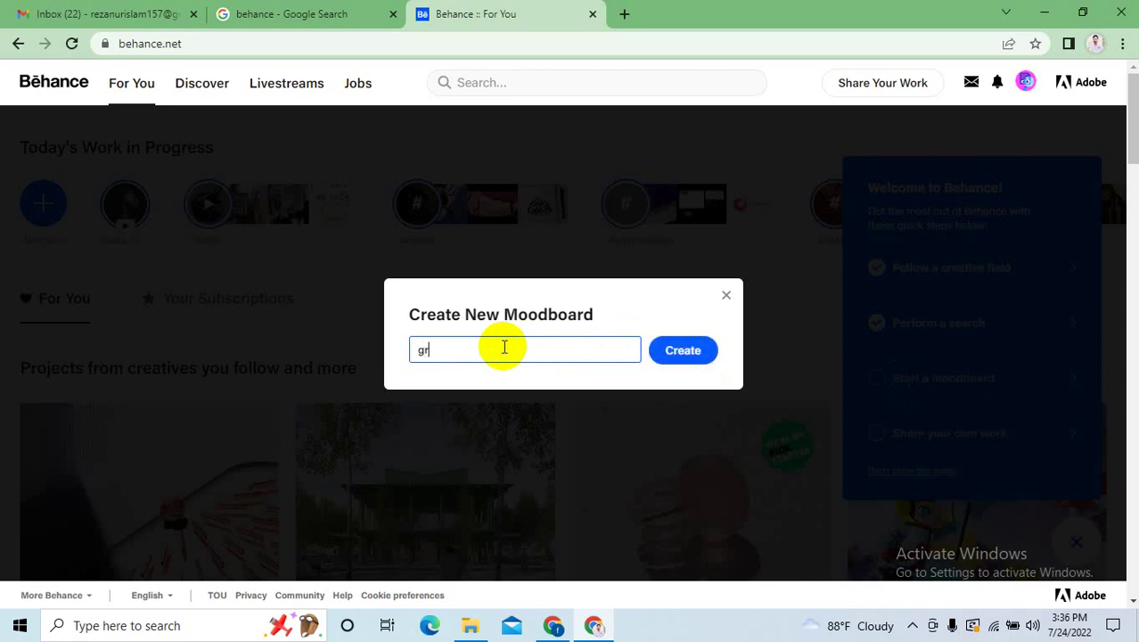
key("BackSpace")
key("BackSpace")
type("Groth")
left_click(420, 350)
type("Creativ")
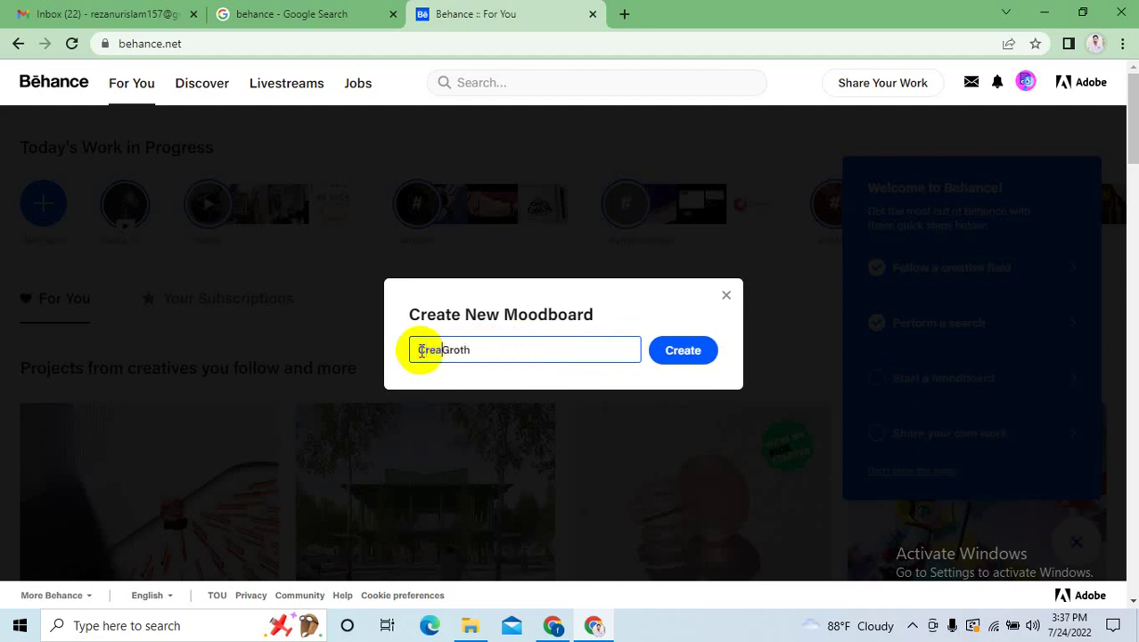
type("e")
left_click_drag(504, 351, 463, 351)
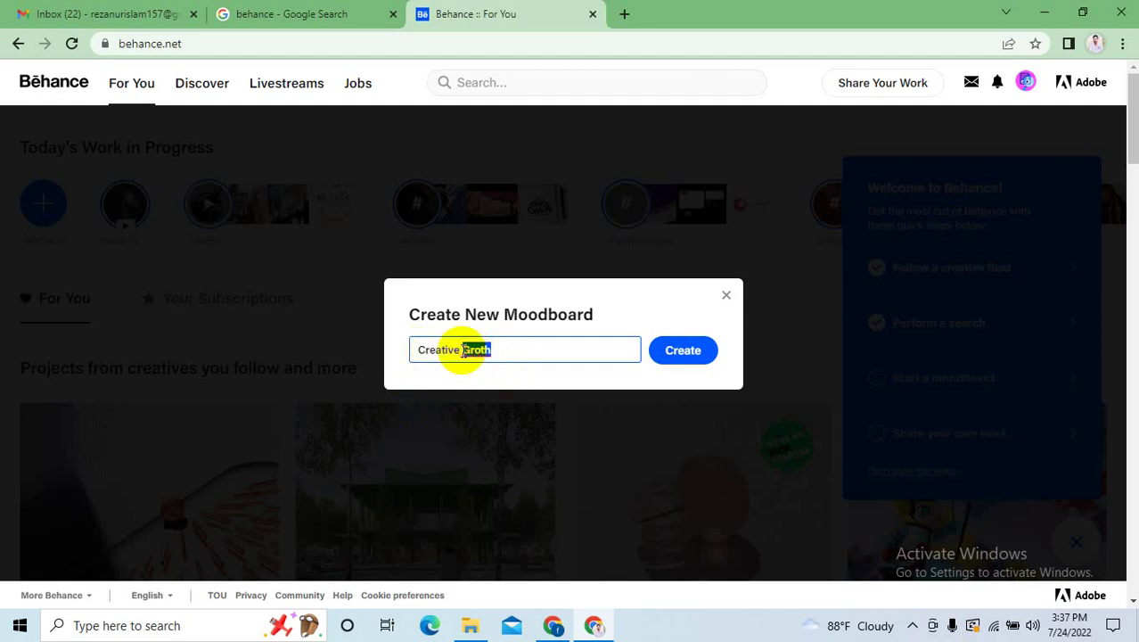
key("BackSpace")
type("grow")
key("BackSpace")
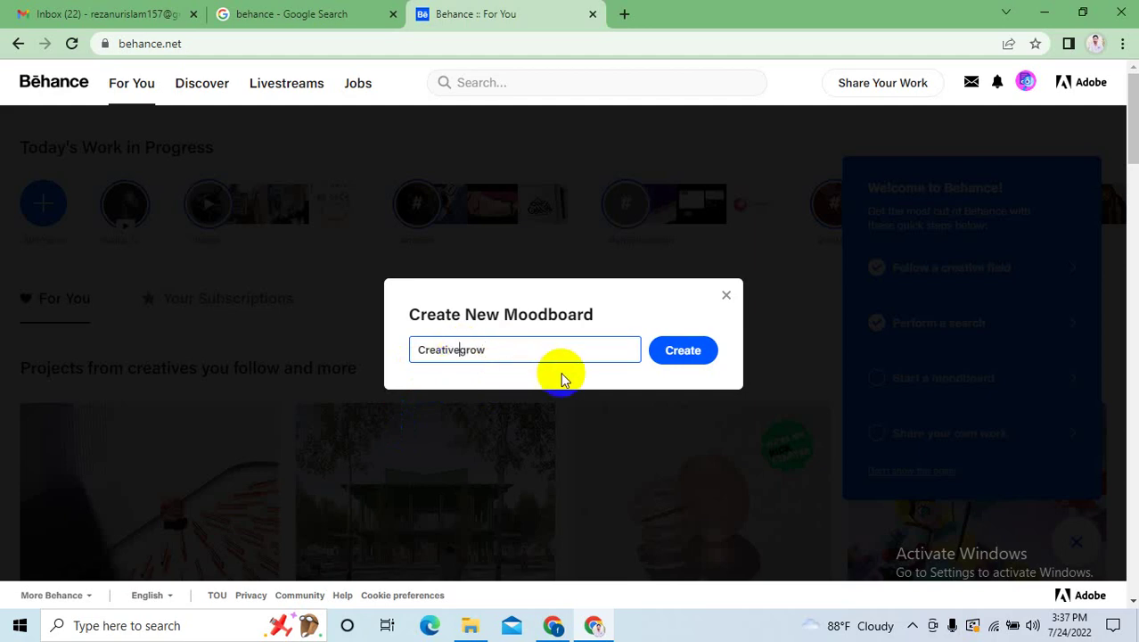
left_click(688, 353)
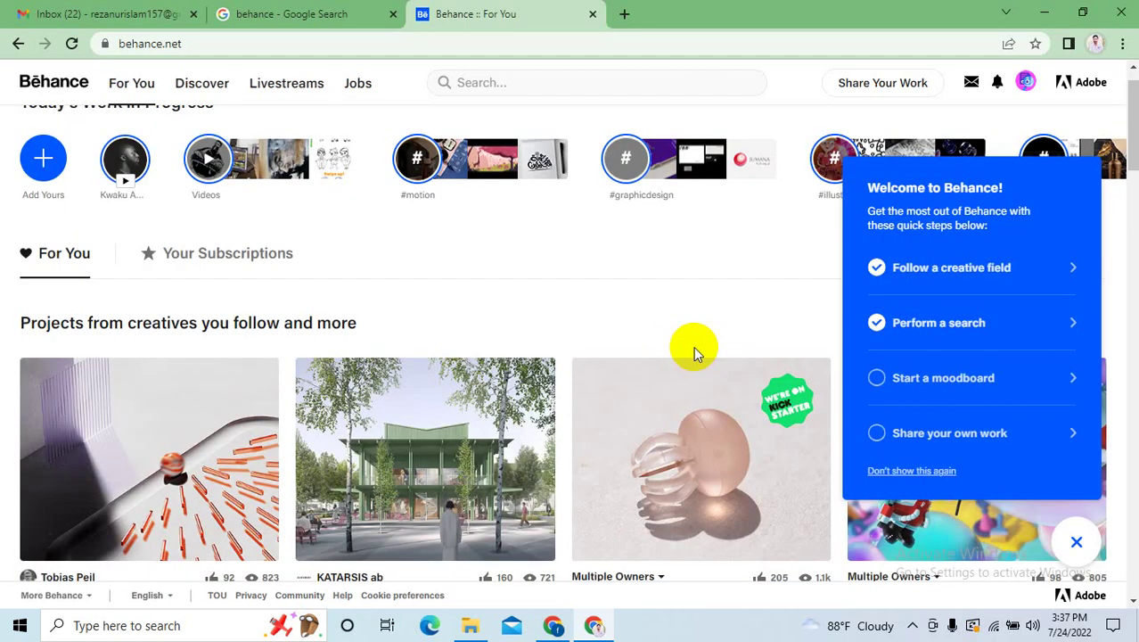
left_click(935, 392)
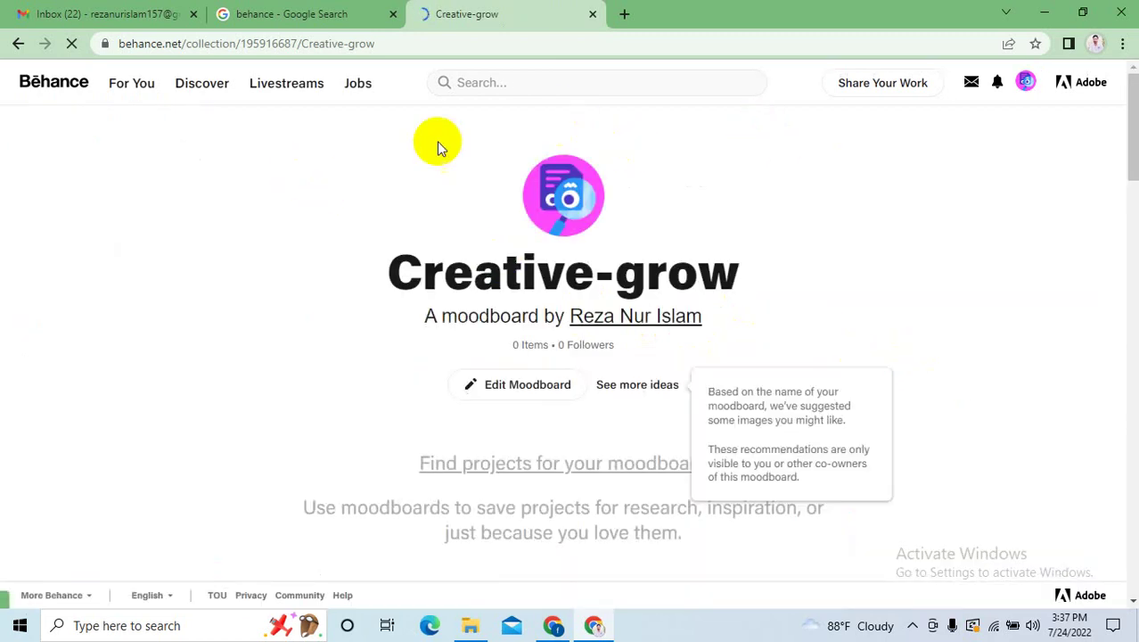
Look over the new moodboard's page, including its owner card, editing option and suggested projects.
scroll(624, 312, "down", 2)
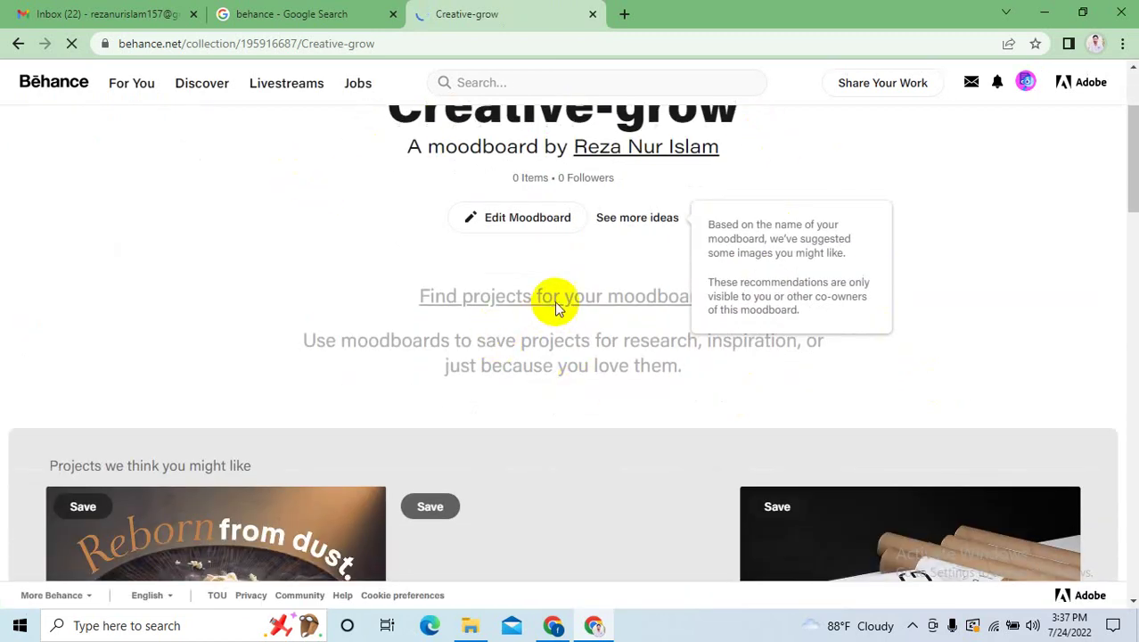
scroll(498, 221, "up", 2)
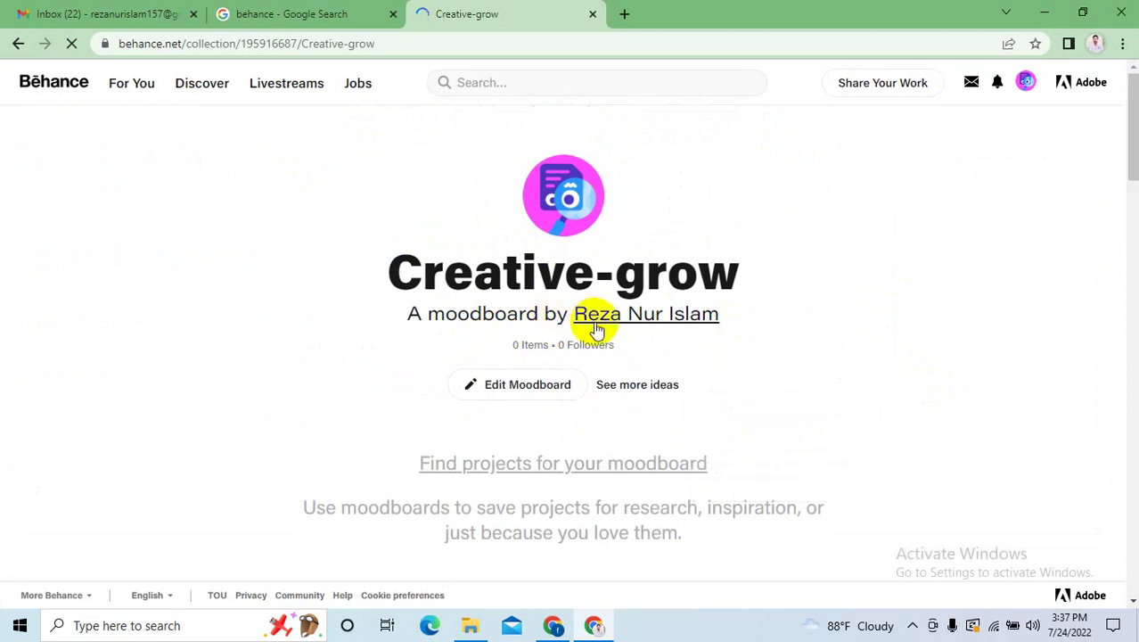
mouse_move(644, 333)
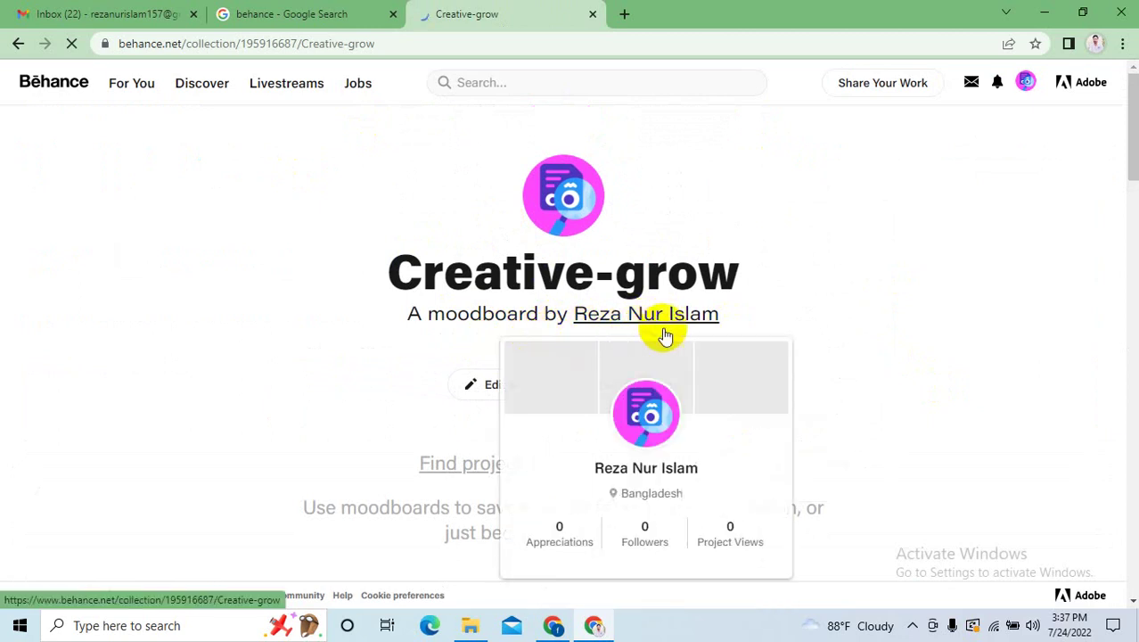
scroll(819, 326, "down", 1)
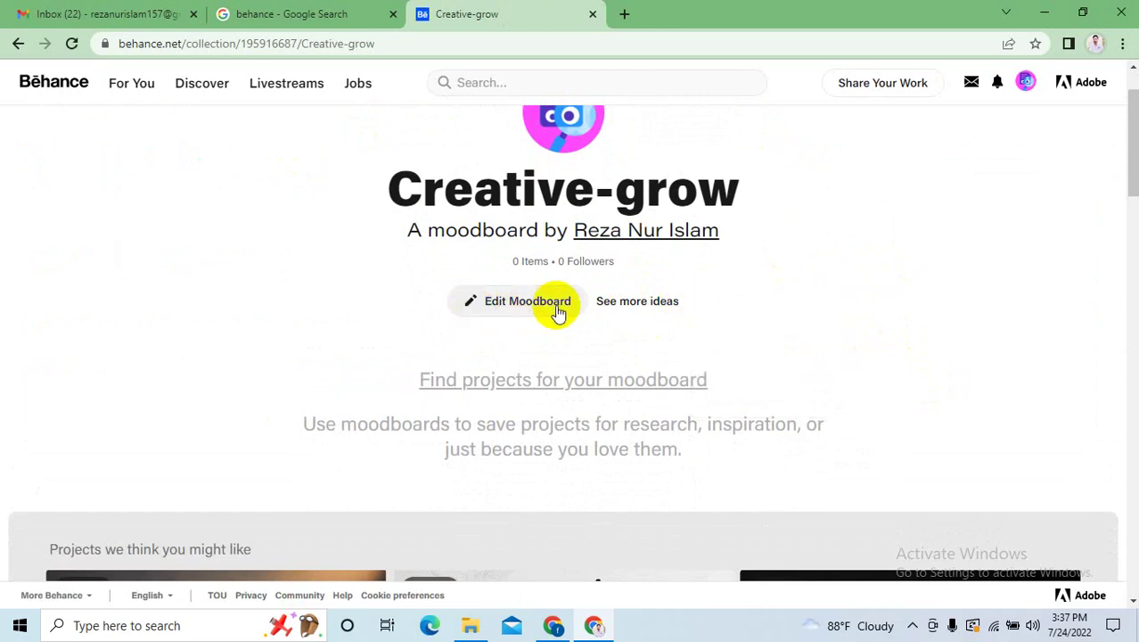
Go back to the home feed and dismiss the welcome checklist so it is not shown again.
left_click(14, 43)
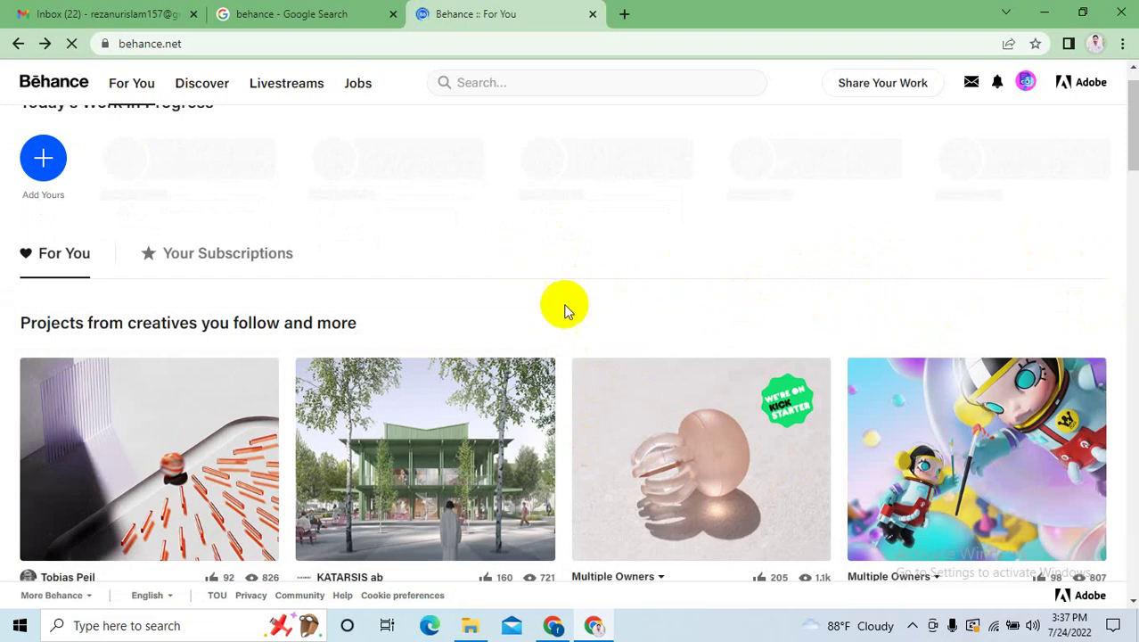
scroll(552, 307, "down", 5)
scroll(591, 319, "up", 5)
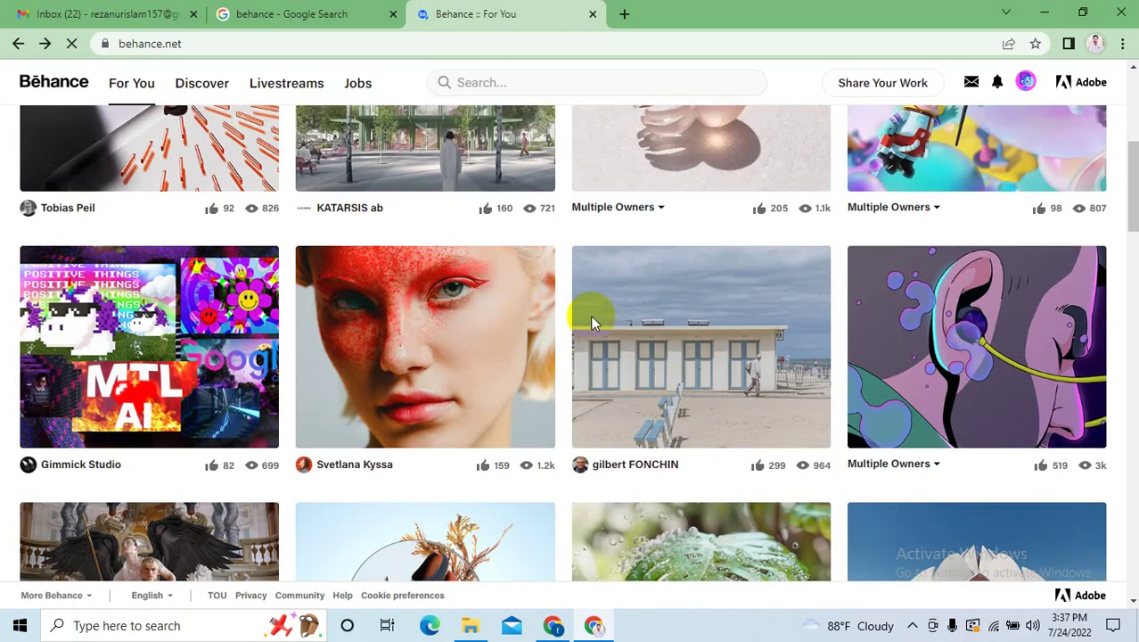
scroll(590, 315, "up", 1)
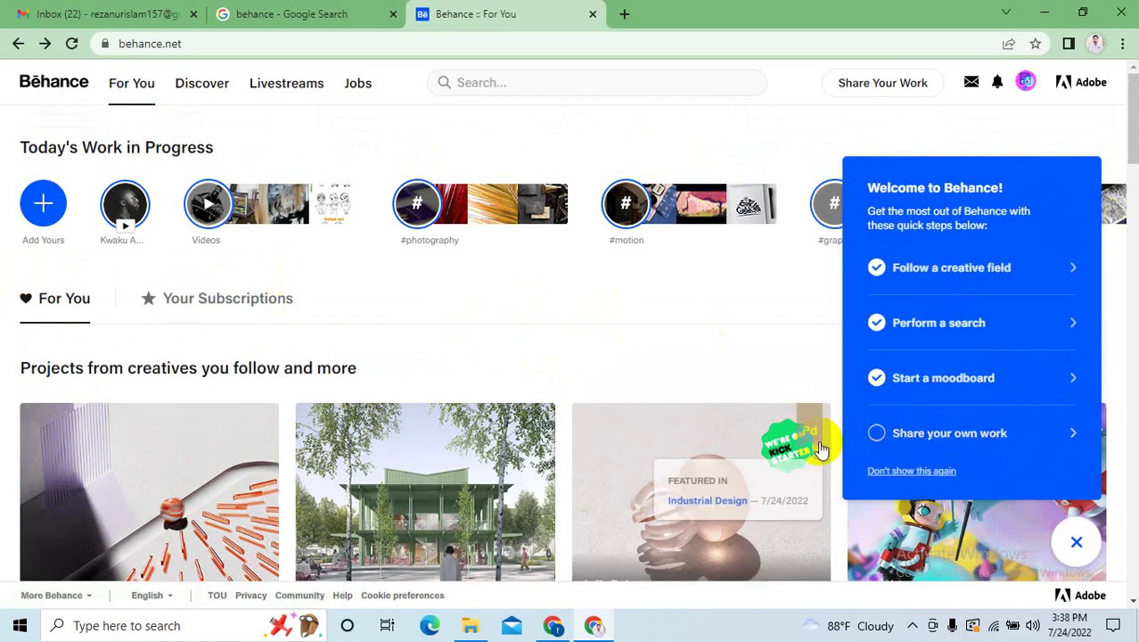
left_click(911, 471)
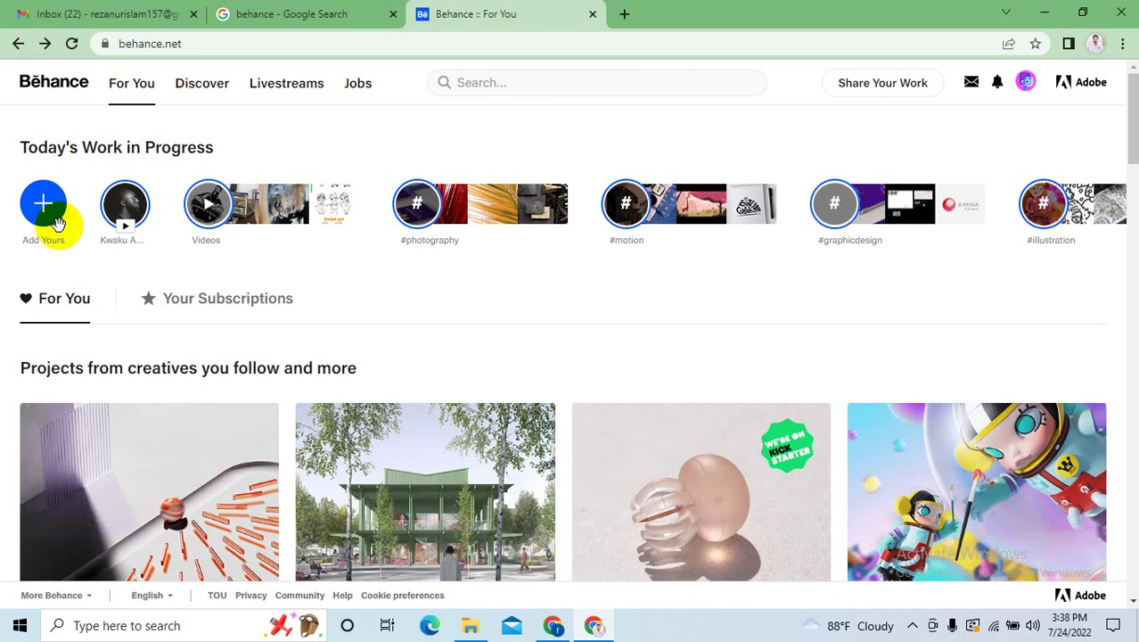
Open the form for adding a work-in-progress image, view its upload and mobile app options, and close it without uploading.
left_click(45, 214)
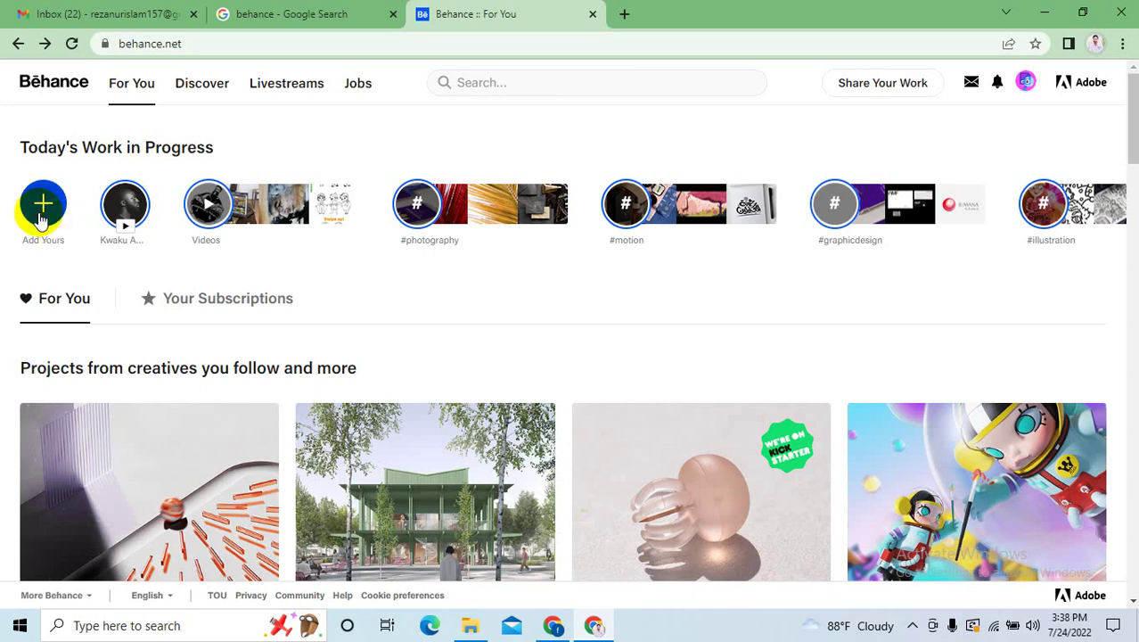
scroll(545, 428, "down", 1)
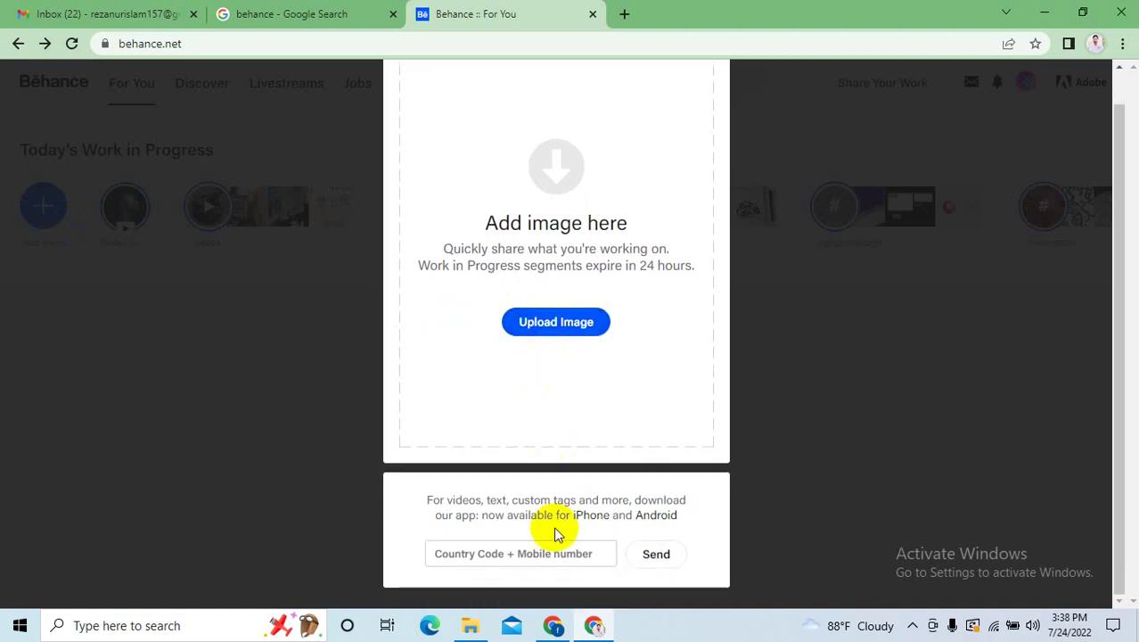
left_click(512, 556)
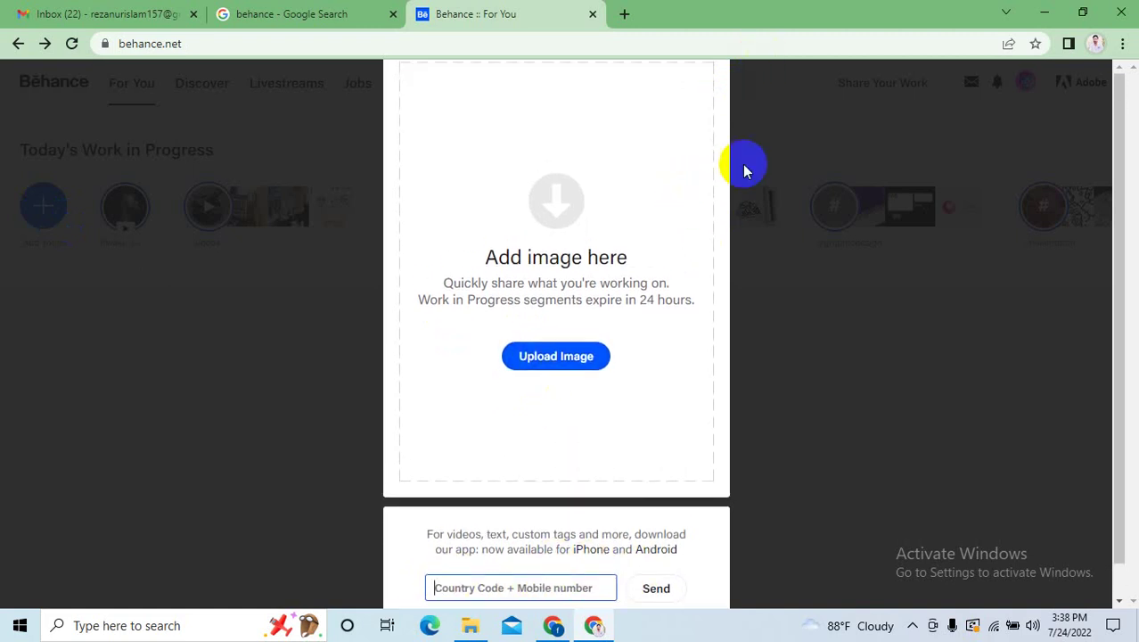
left_click(882, 92)
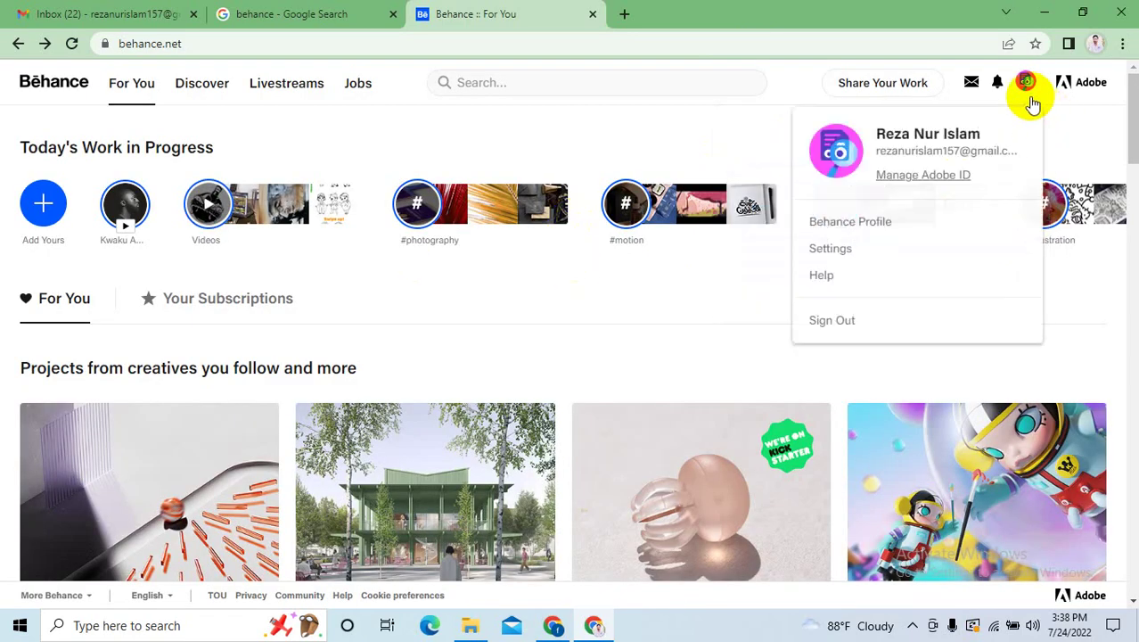
Open the account's own Behance profile page.
mouse_move(1029, 91)
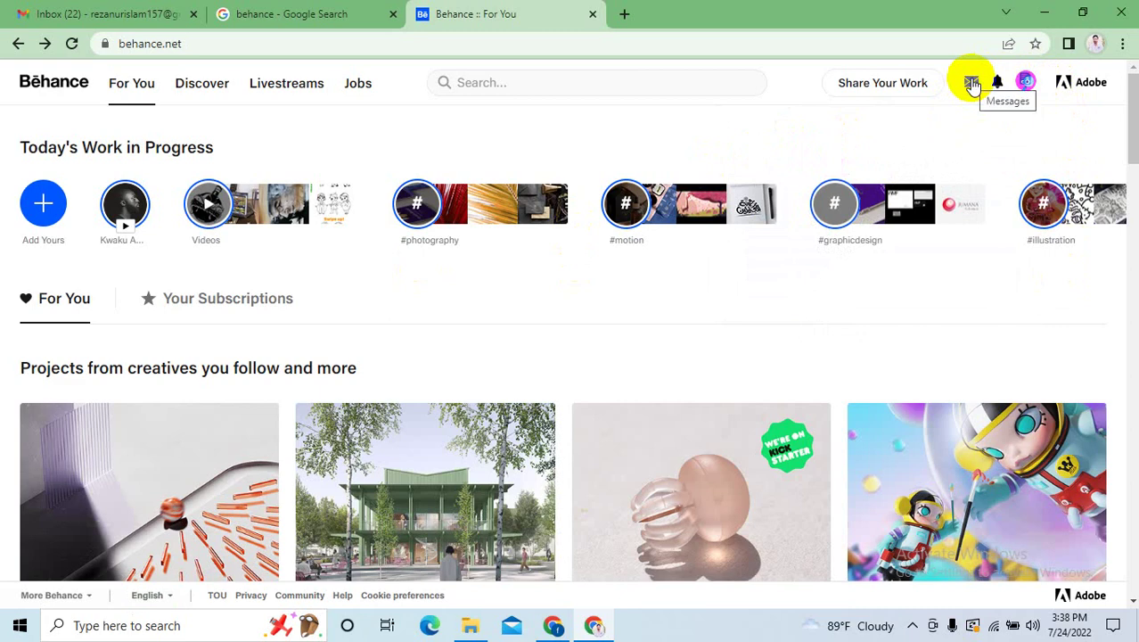
mouse_move(909, 132)
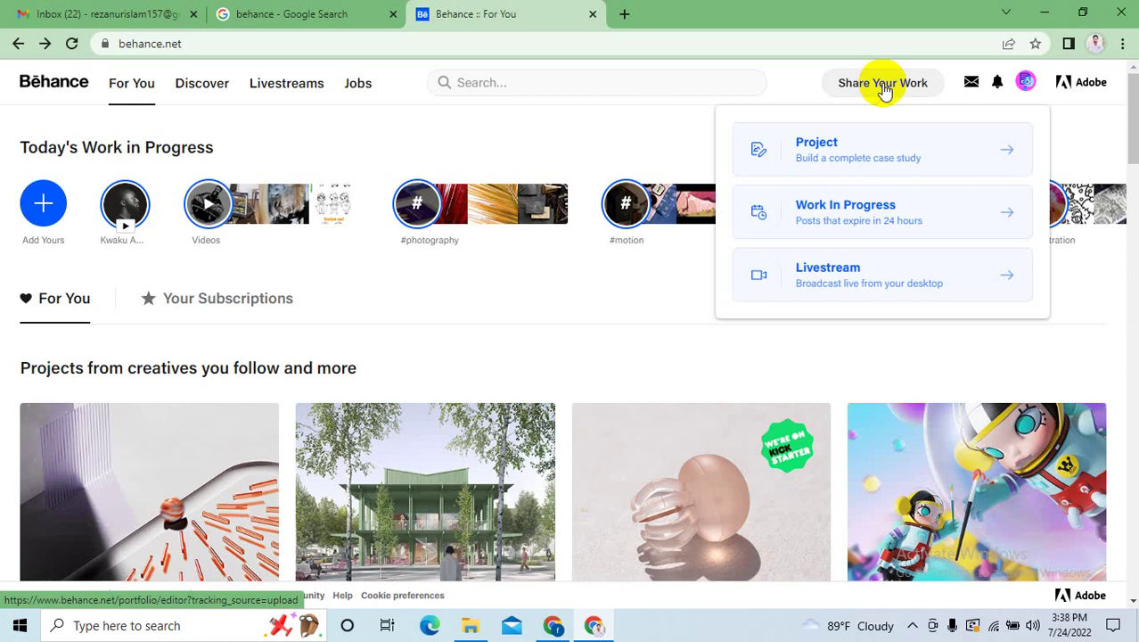
mouse_move(1045, 99)
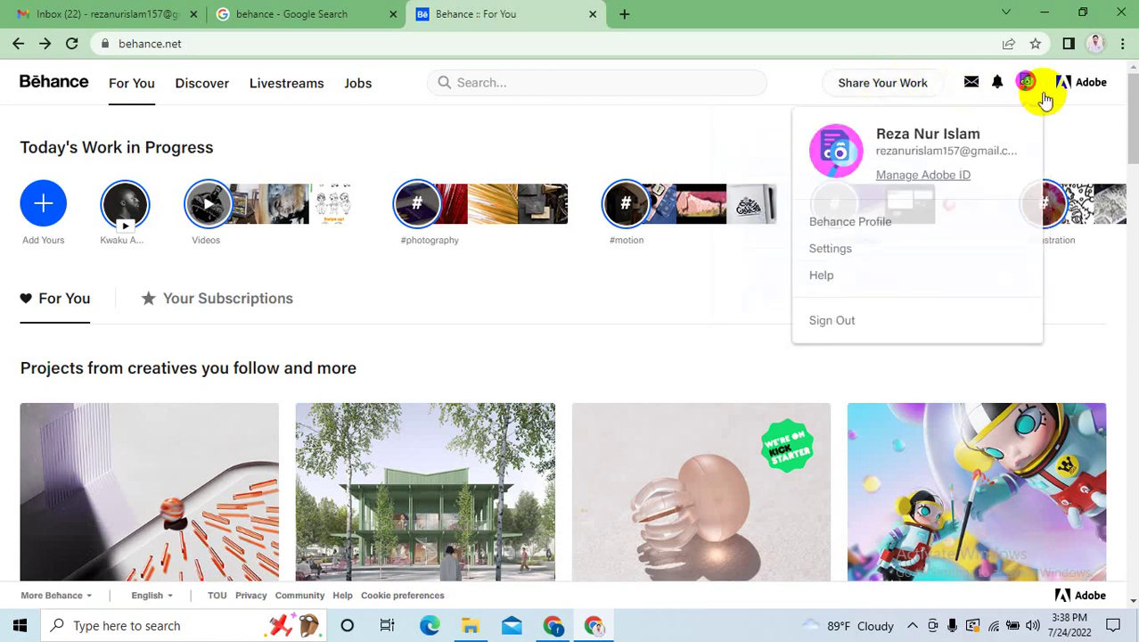
left_click(828, 233)
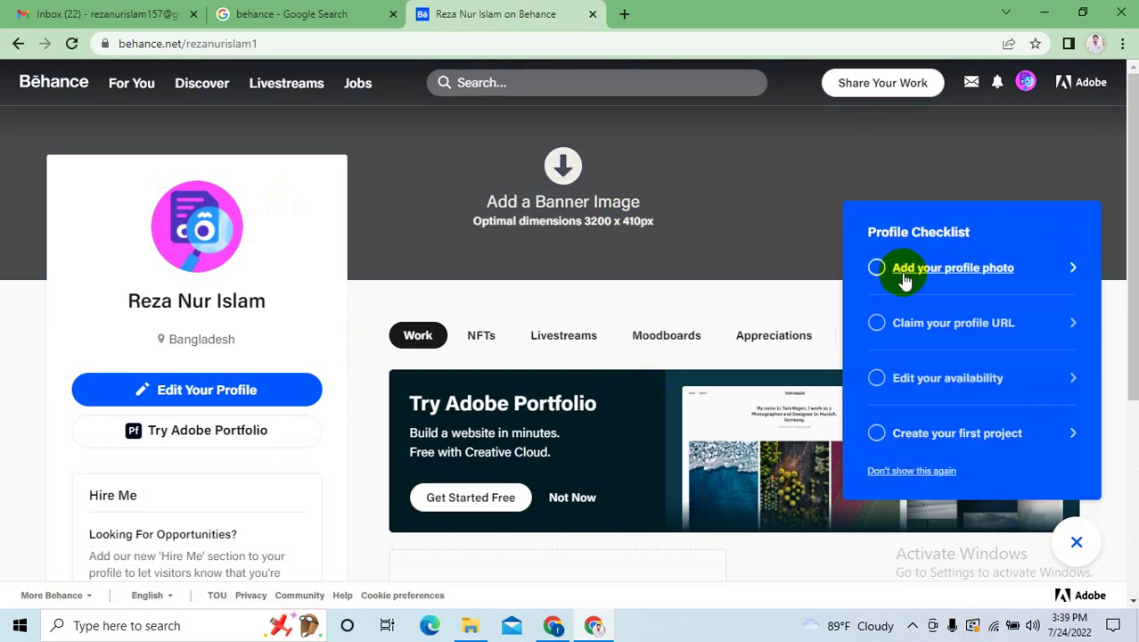
left_click(876, 280)
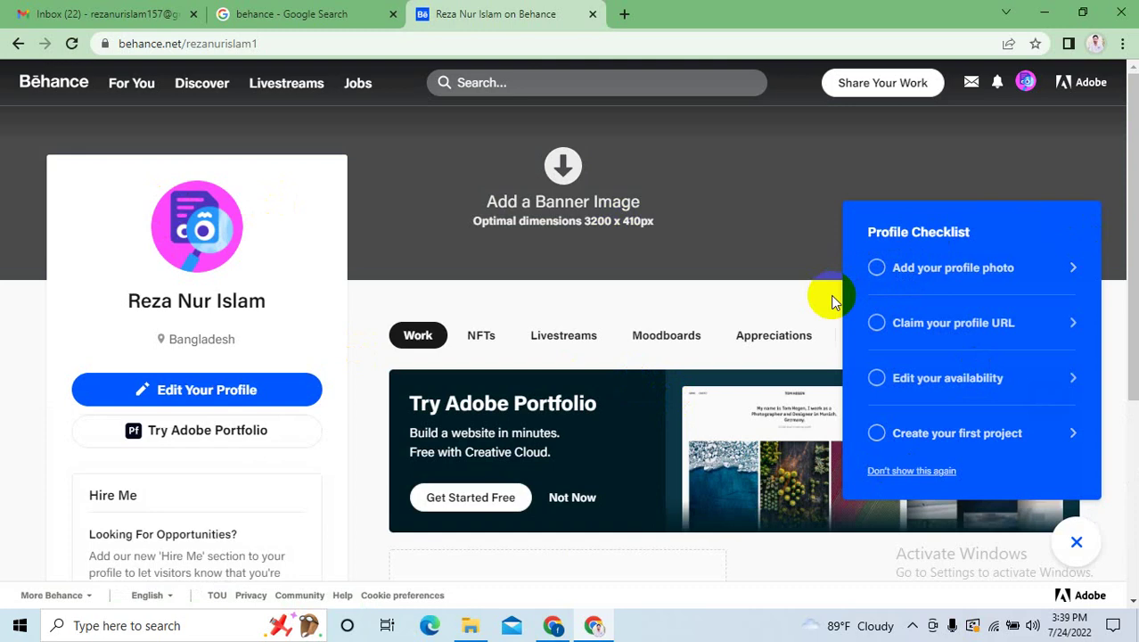
left_click(978, 345)
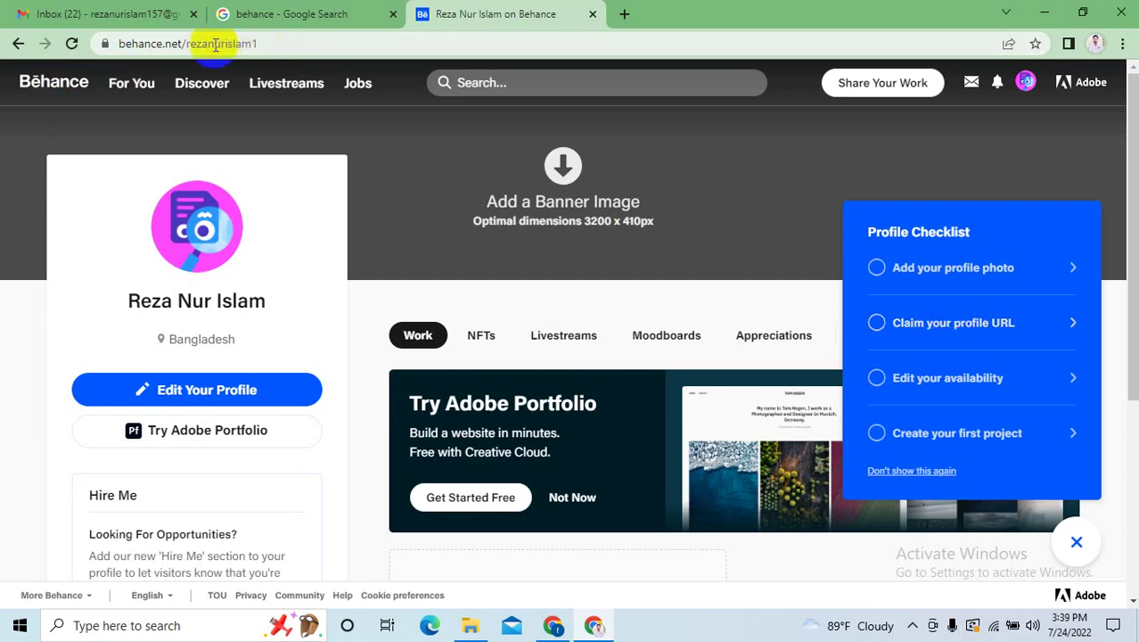
left_click(267, 42)
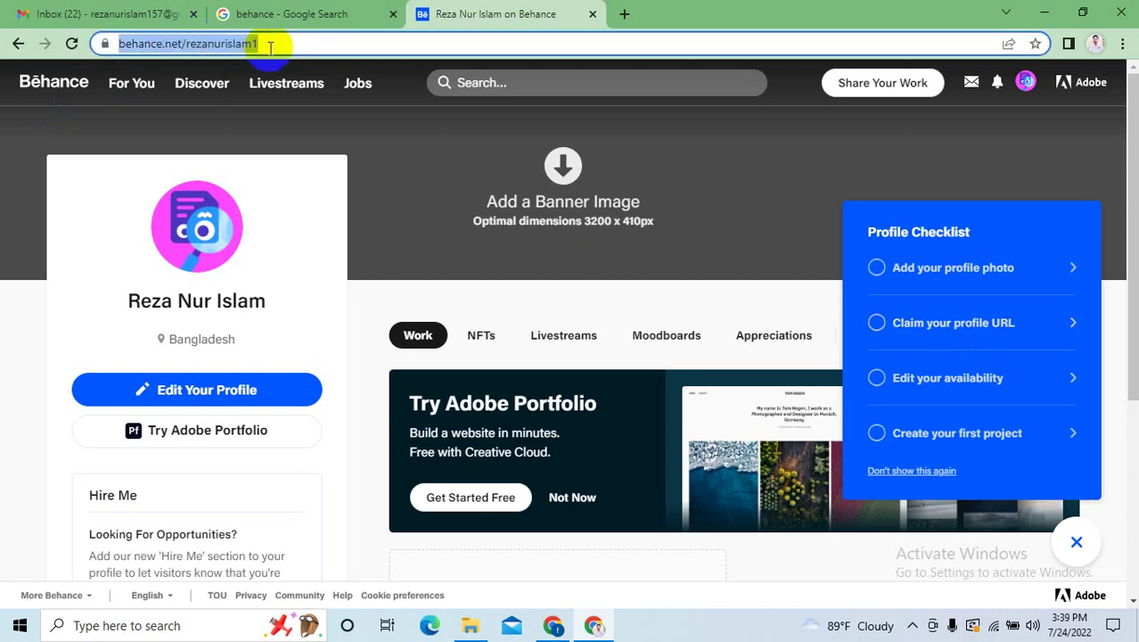
Claim the custom profile URL creativegrow from the profile checklist and save it.
left_click(932, 326)
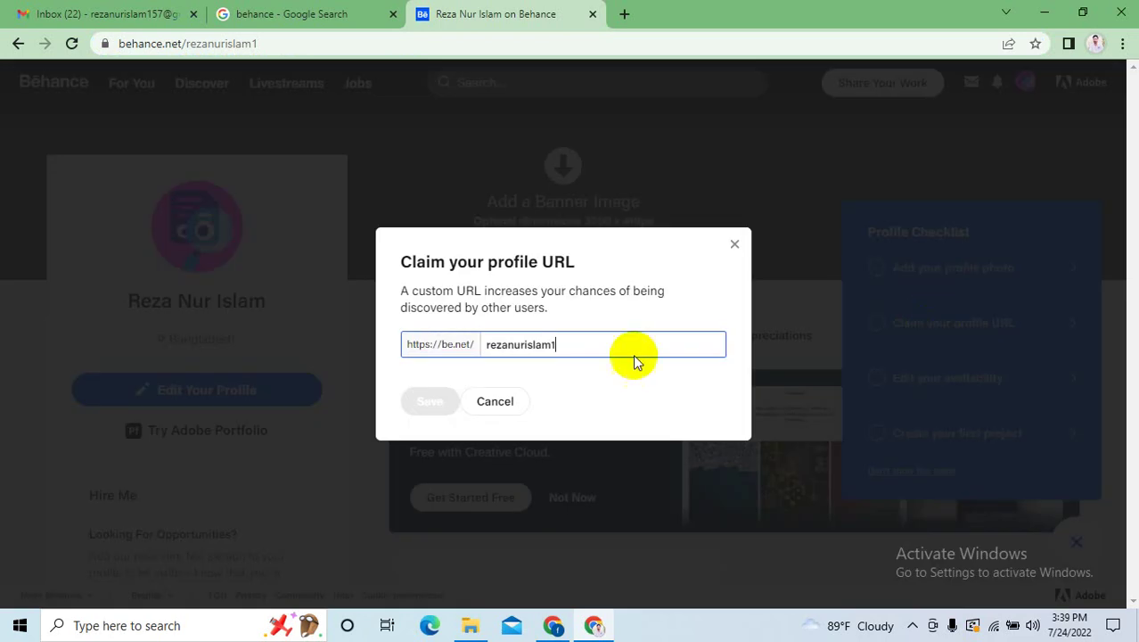
left_click(579, 339)
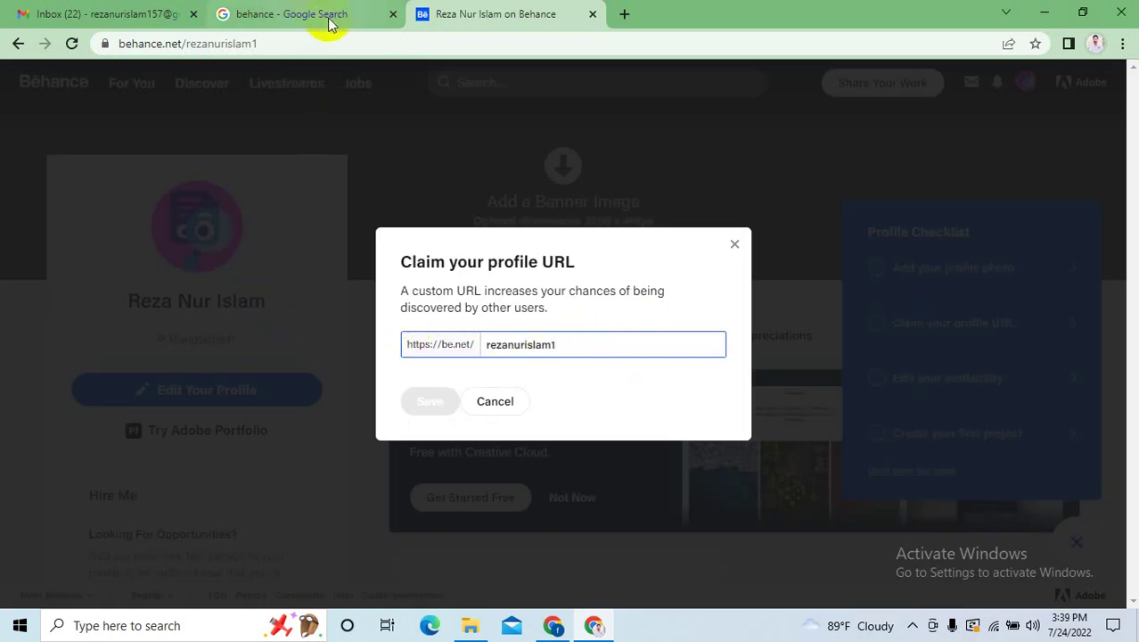
left_click_drag(578, 339, 483, 349)
type("crea")
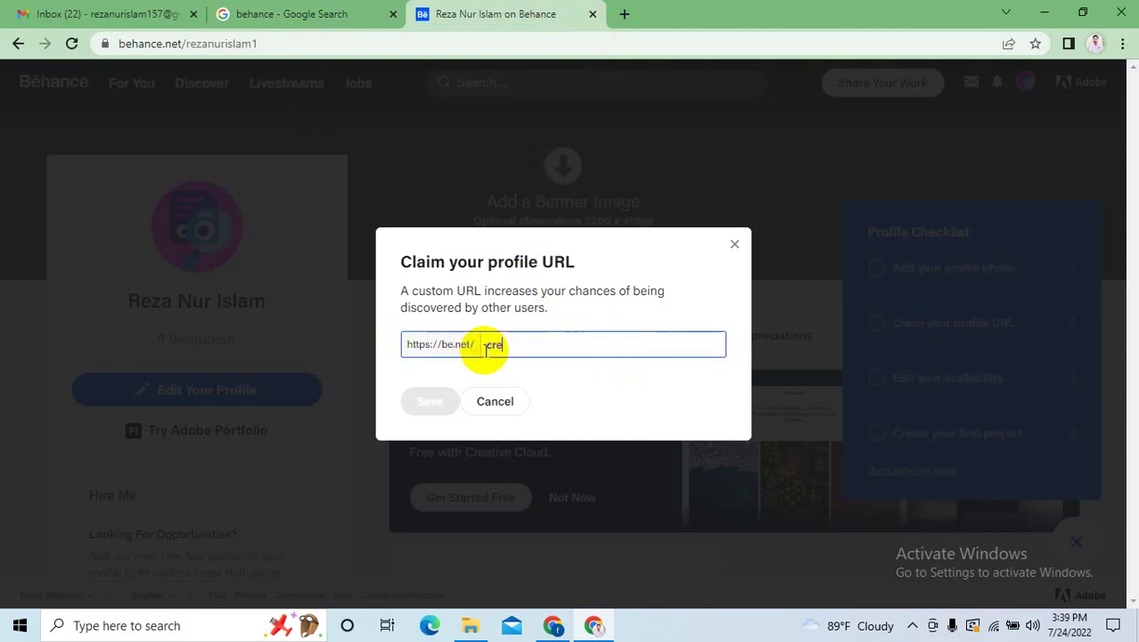
type("tive")
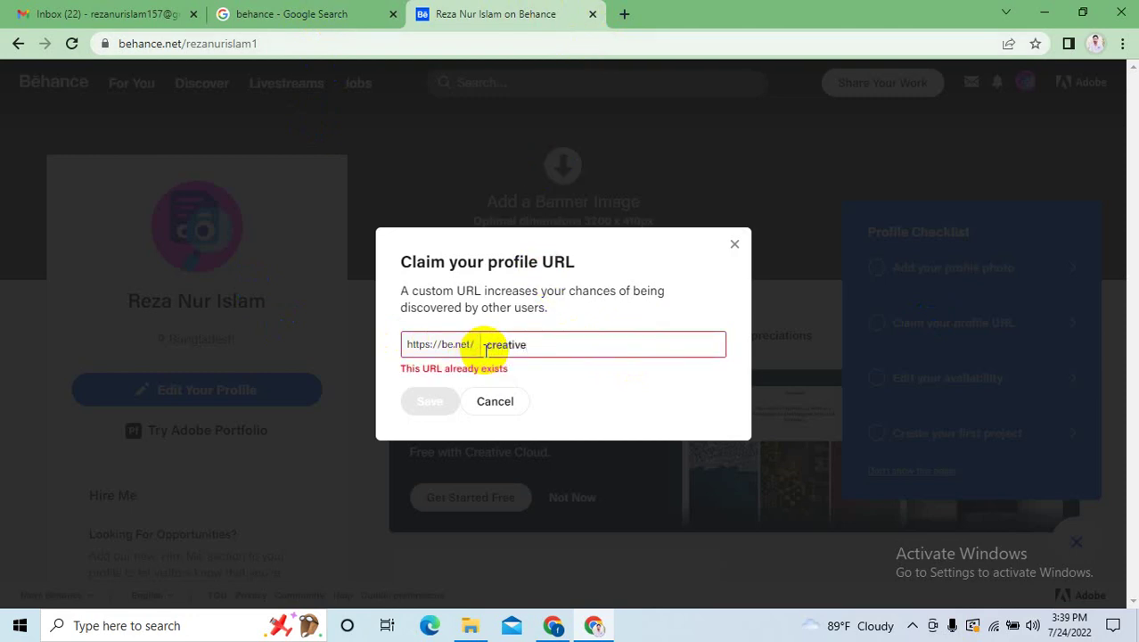
type("grow")
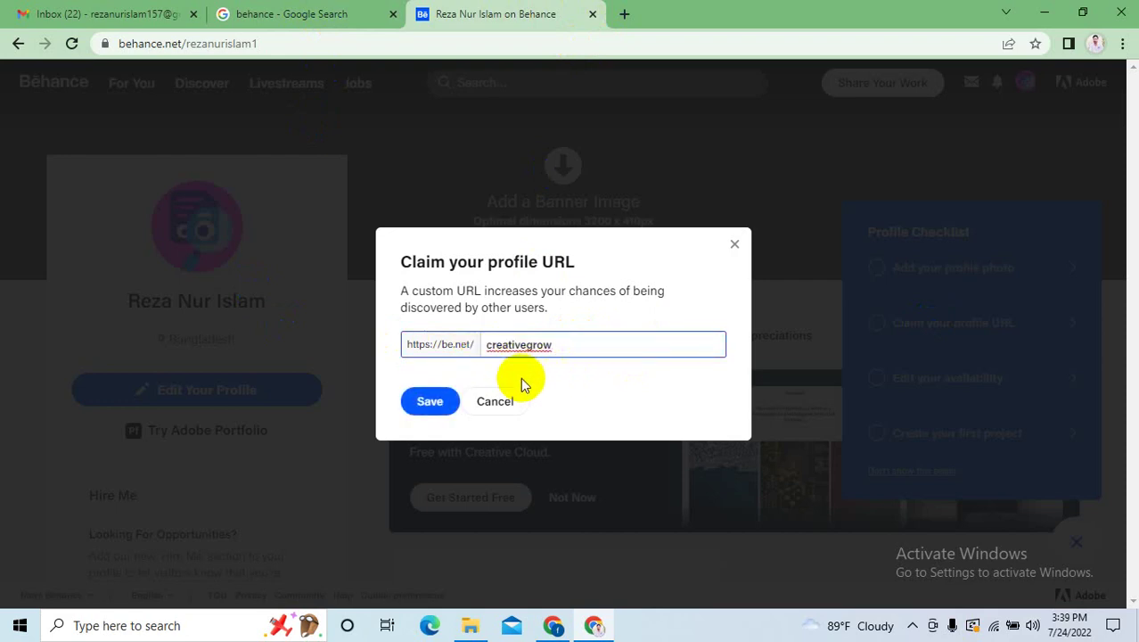
left_click(428, 403)
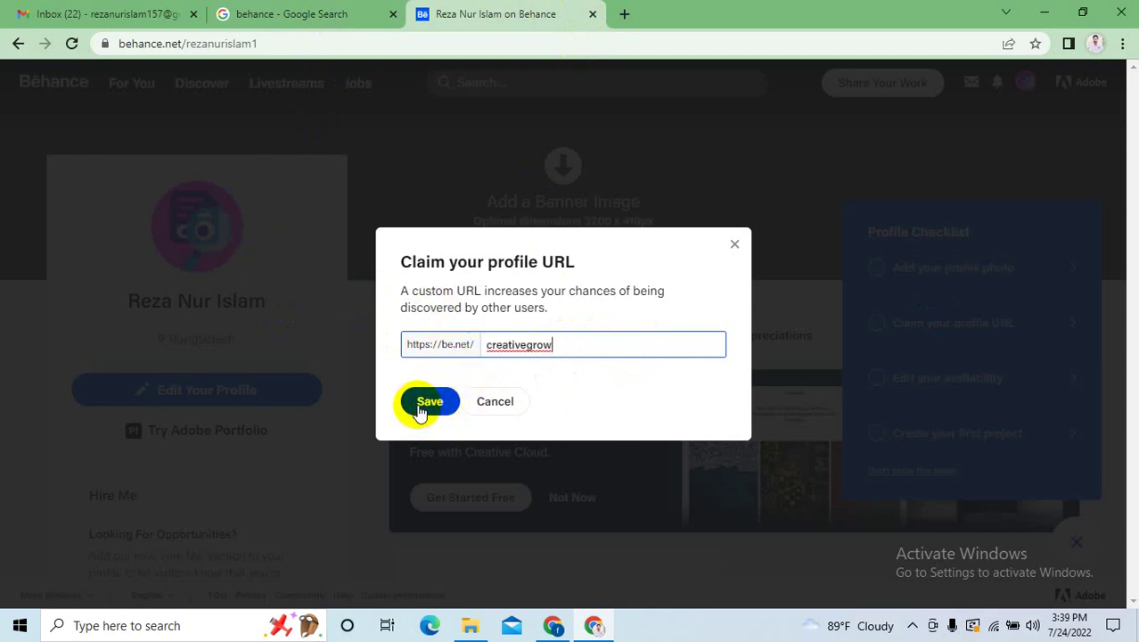
left_click(420, 403)
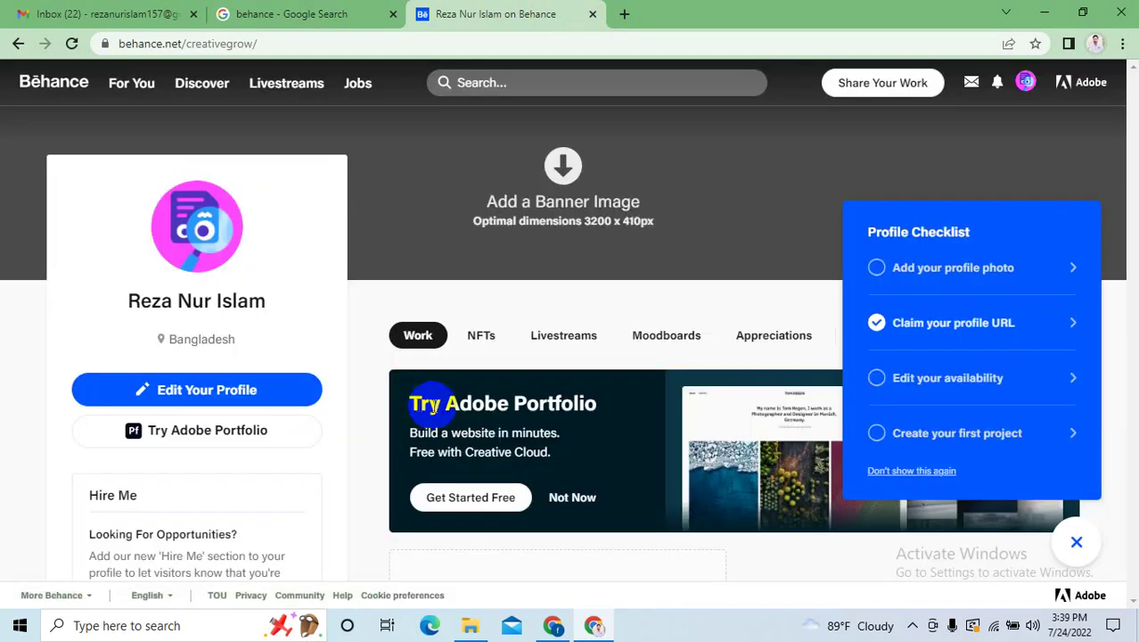
Examine the domain and custom name parts of the new profile address.
left_click(190, 42)
double_click(233, 43)
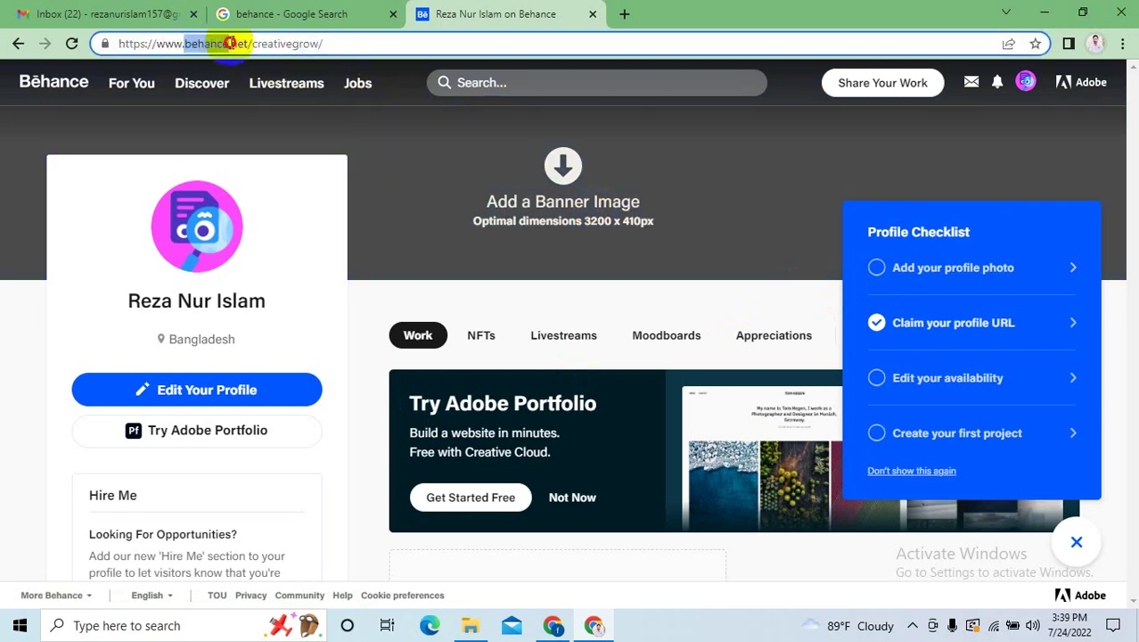
double_click(304, 43)
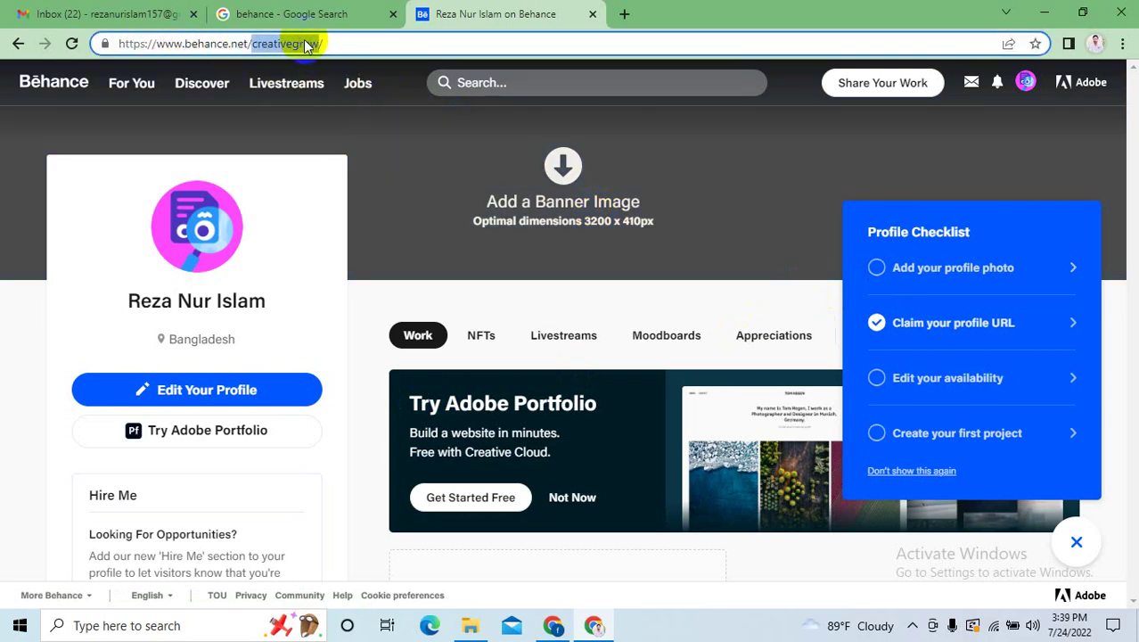
left_click(381, 67)
left_click(365, 47)
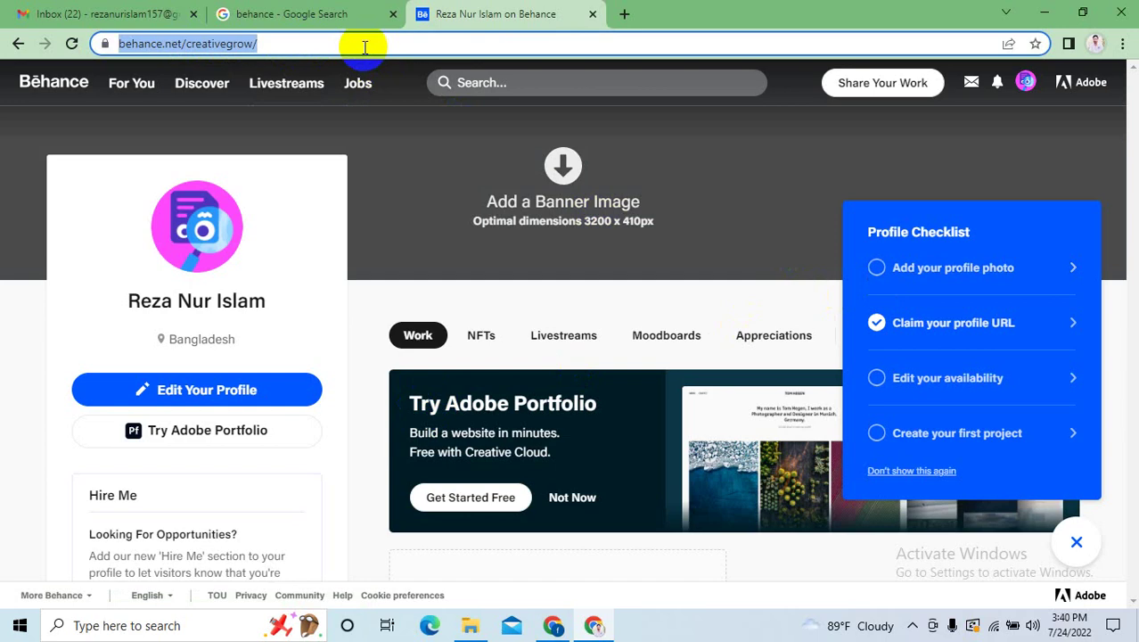
Reopen the account's own Behance profile to check that it loads under the creativegrow address.
left_click(1026, 81)
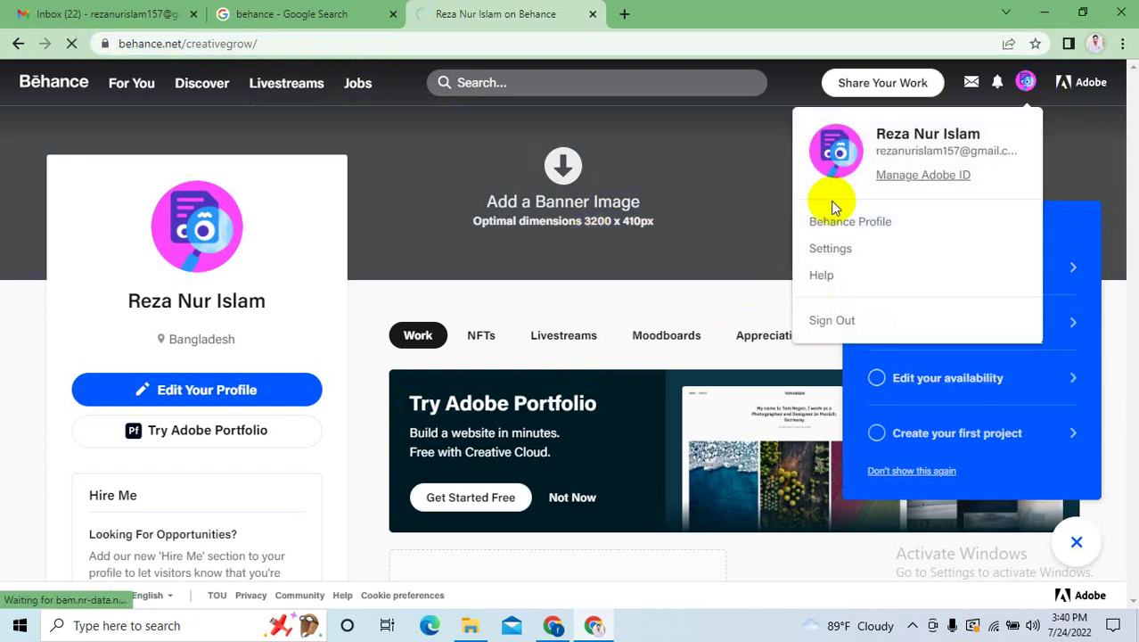
left_click(849, 220)
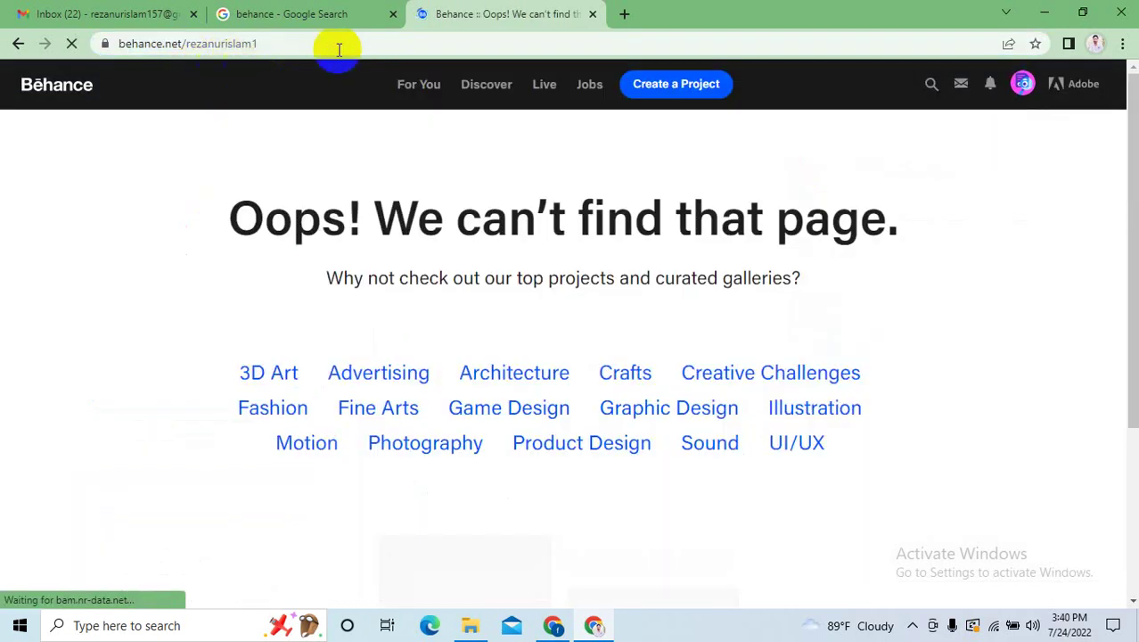
left_click(338, 45)
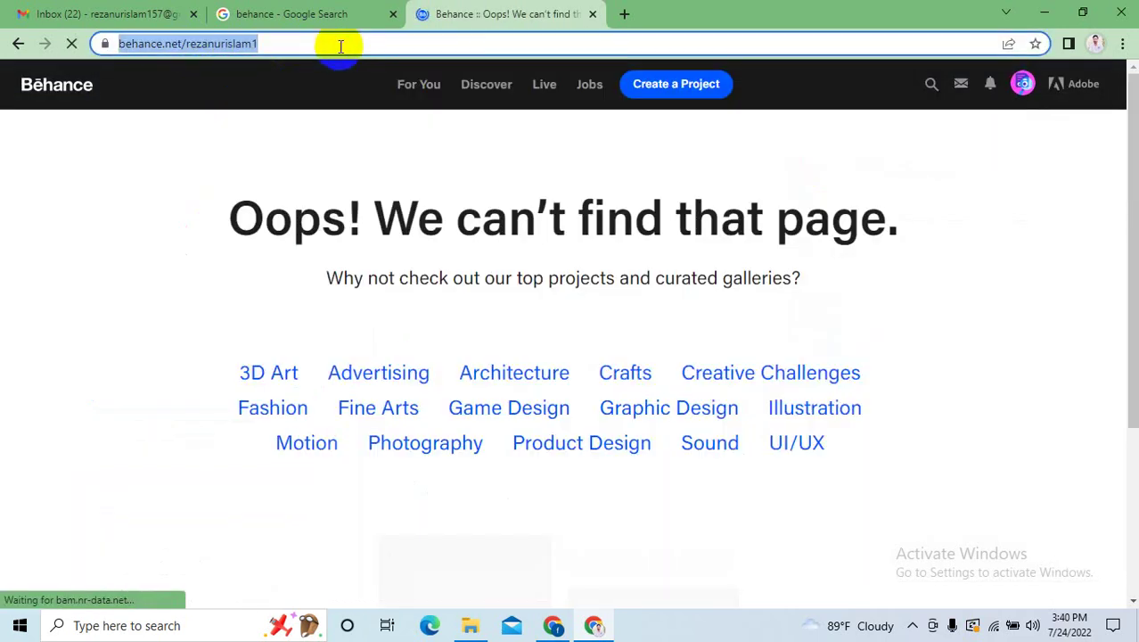
left_click(1022, 83)
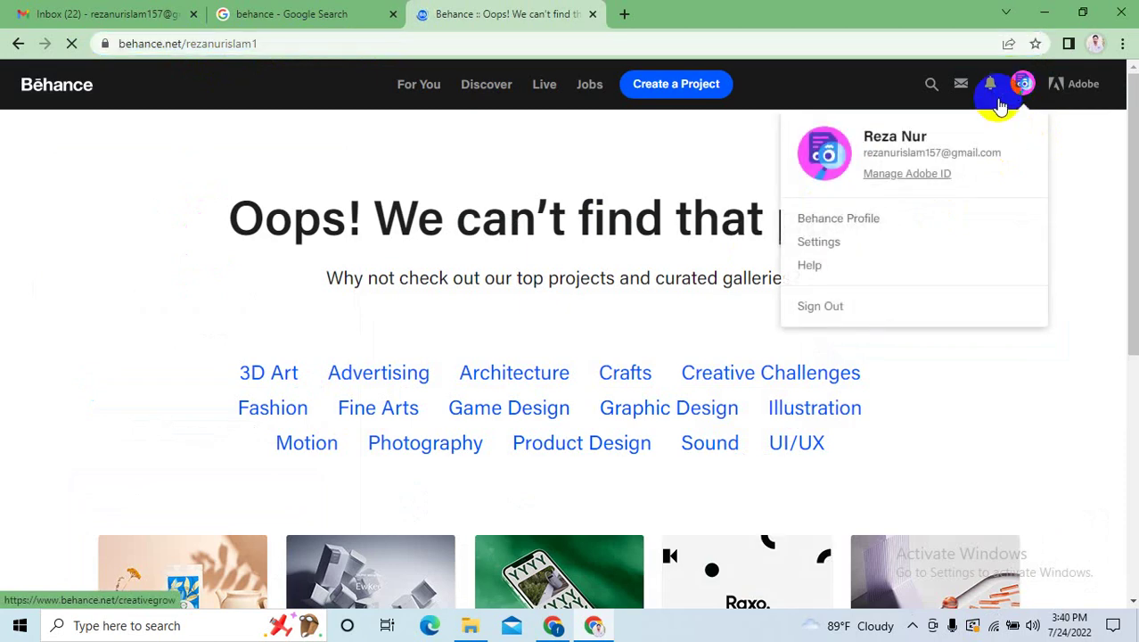
left_click(811, 217)
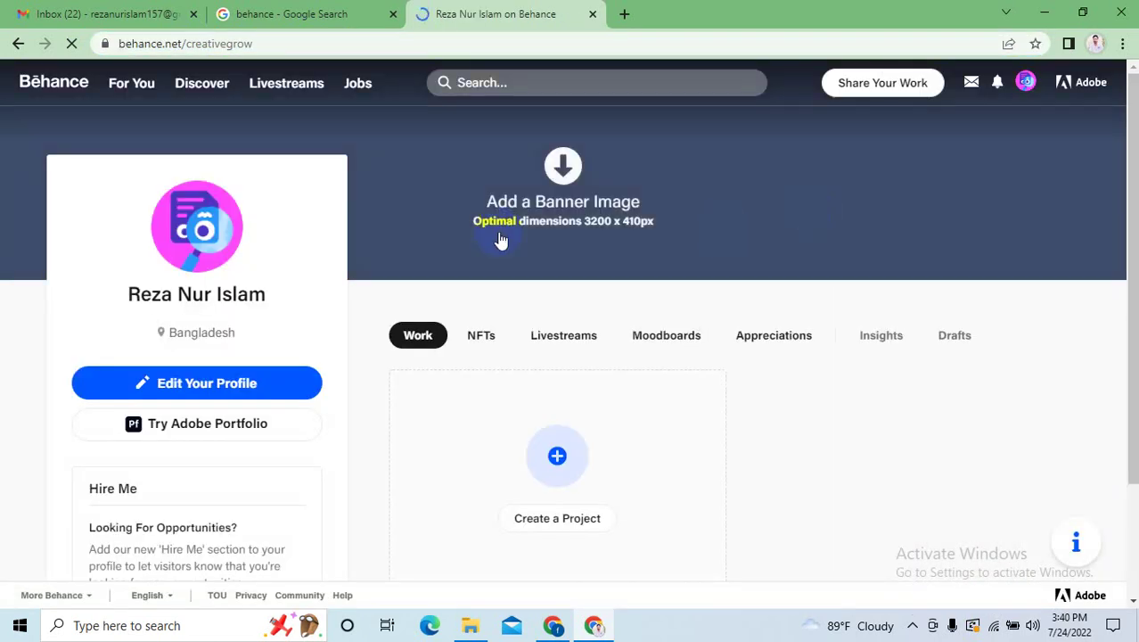
left_click(333, 40)
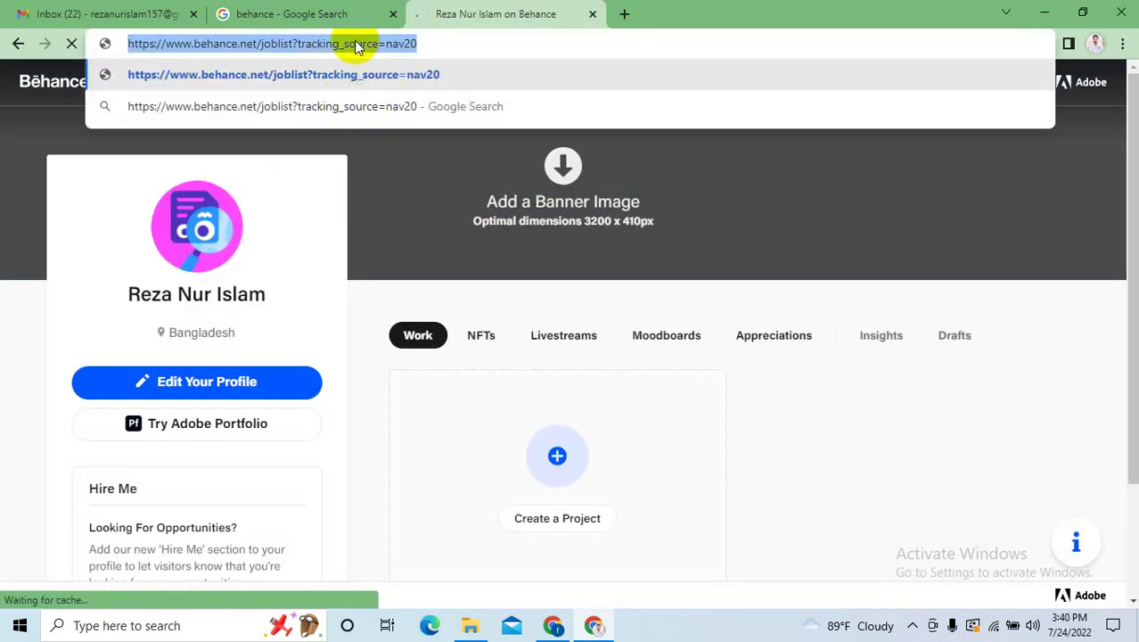
key("Return")
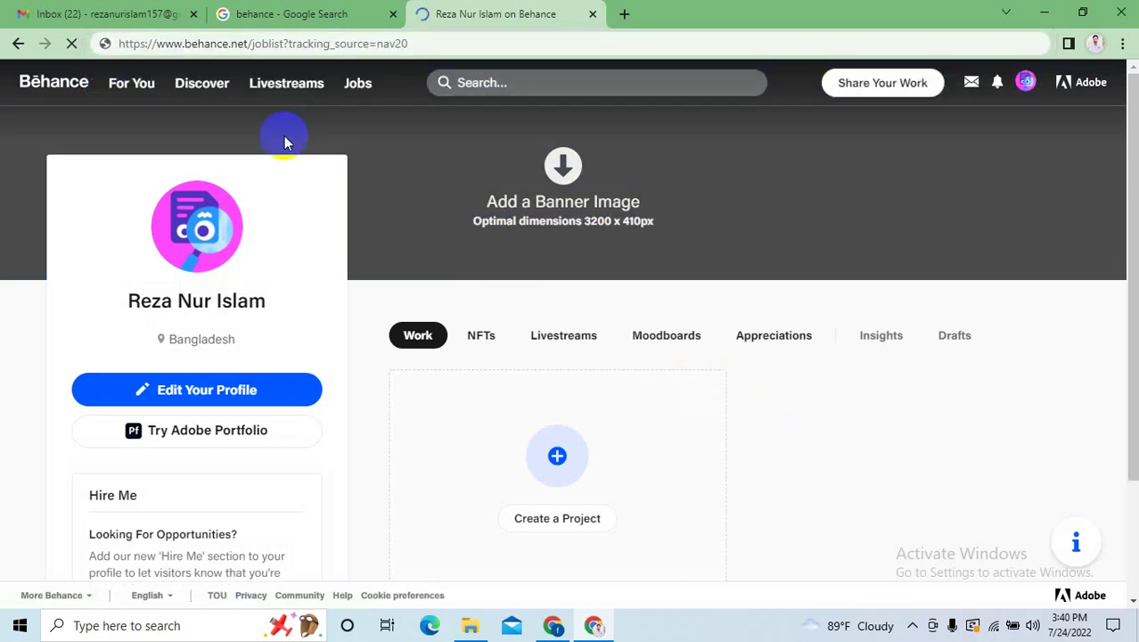
left_click(71, 43)
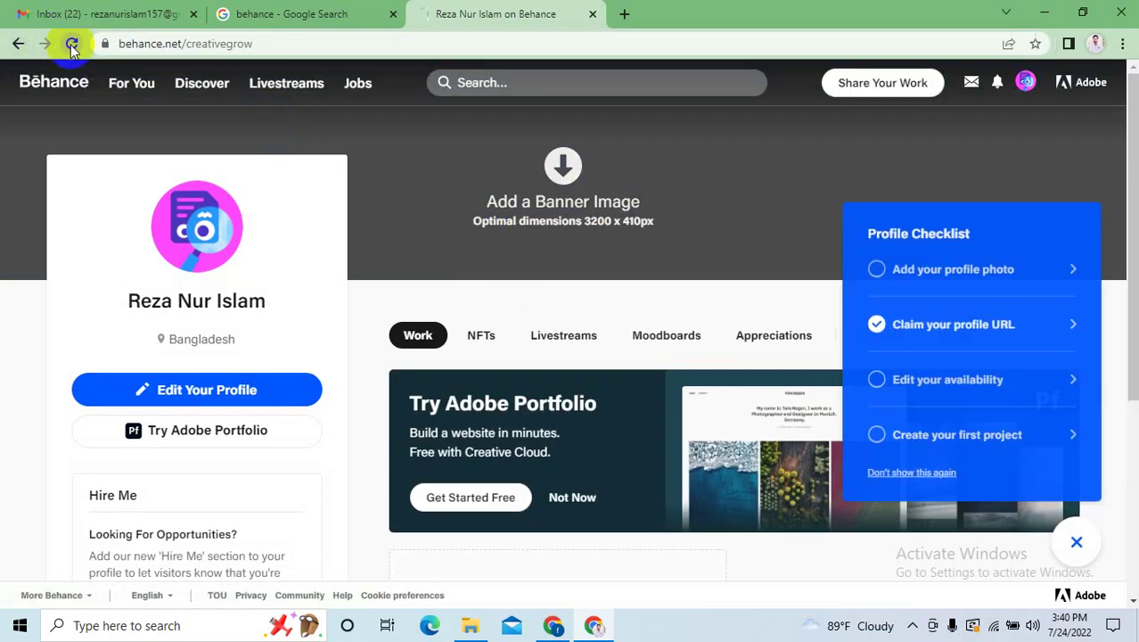
left_click(71, 44)
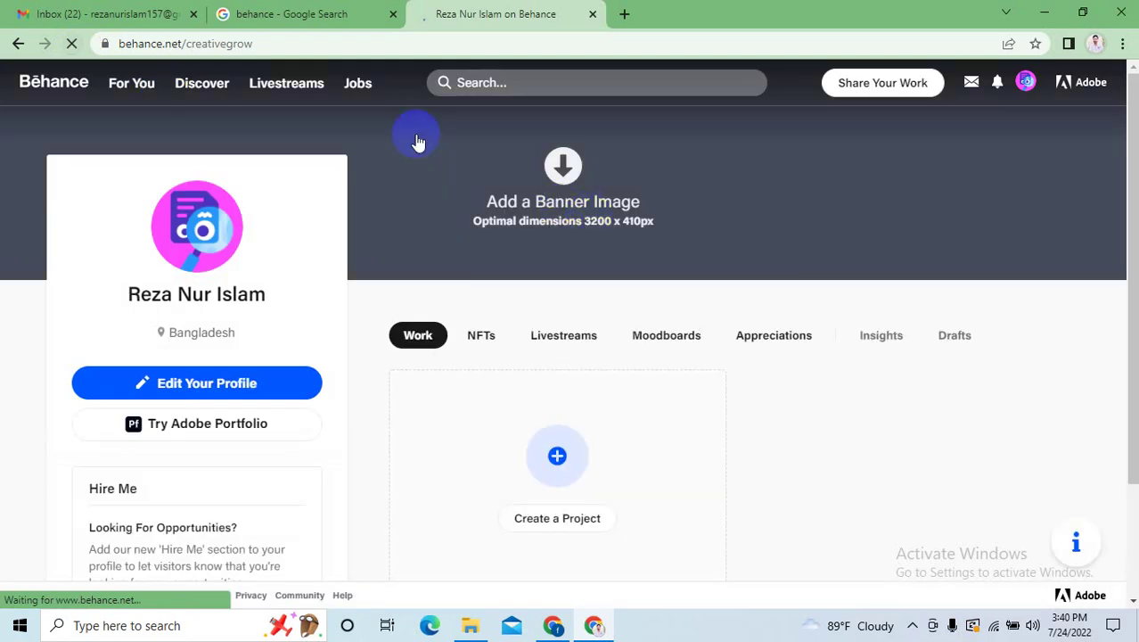
Copy the profile's creativegrow address, paste it into a new browser tab without loading it, and return to the profile page.
left_click(287, 43)
key("ctrl+c")
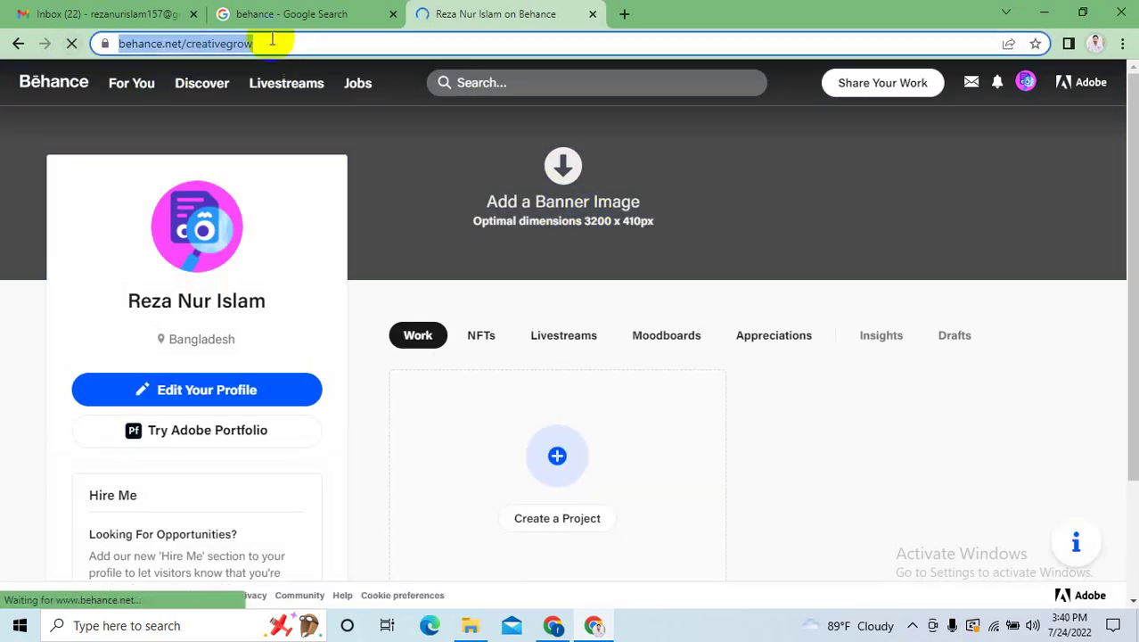
left_click(625, 14)
left_click(622, 45)
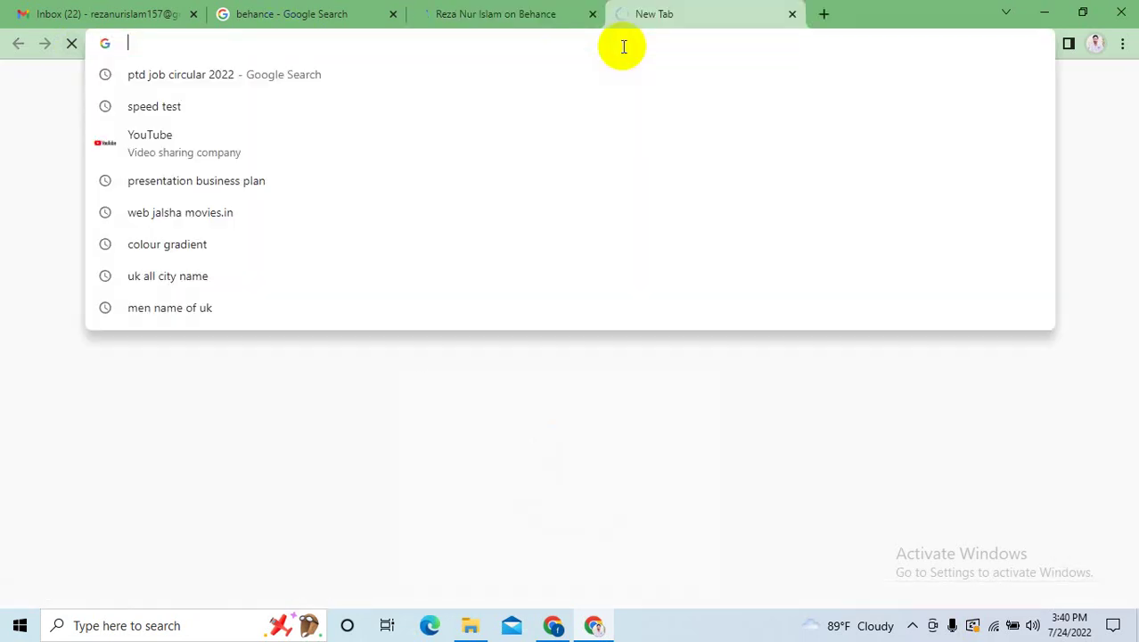
key("ctrl+v")
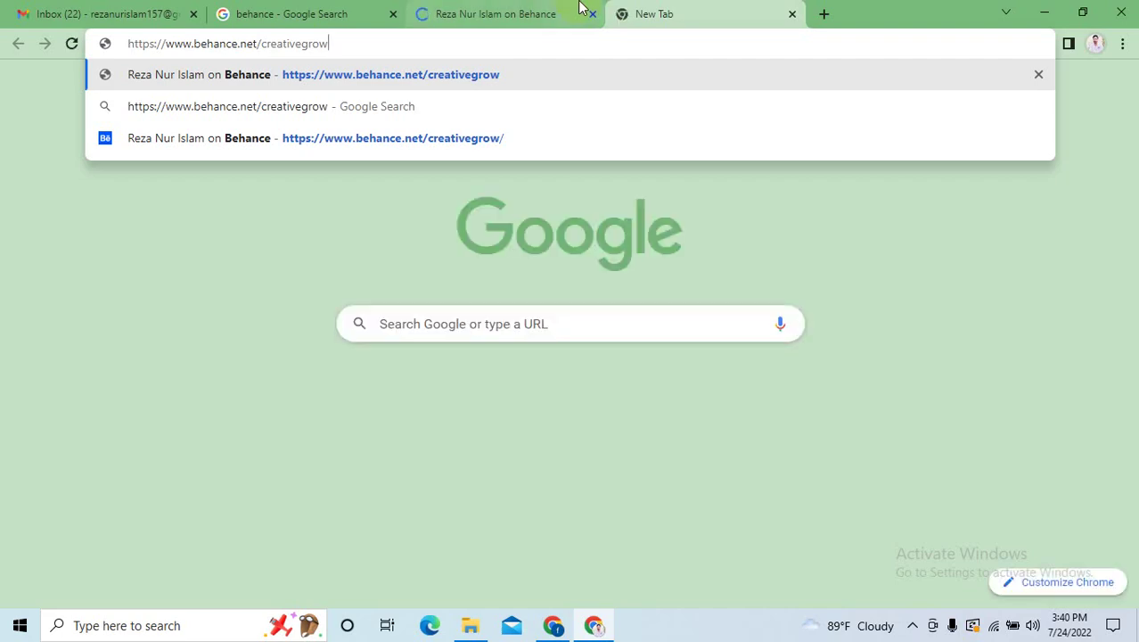
left_click(580, 10)
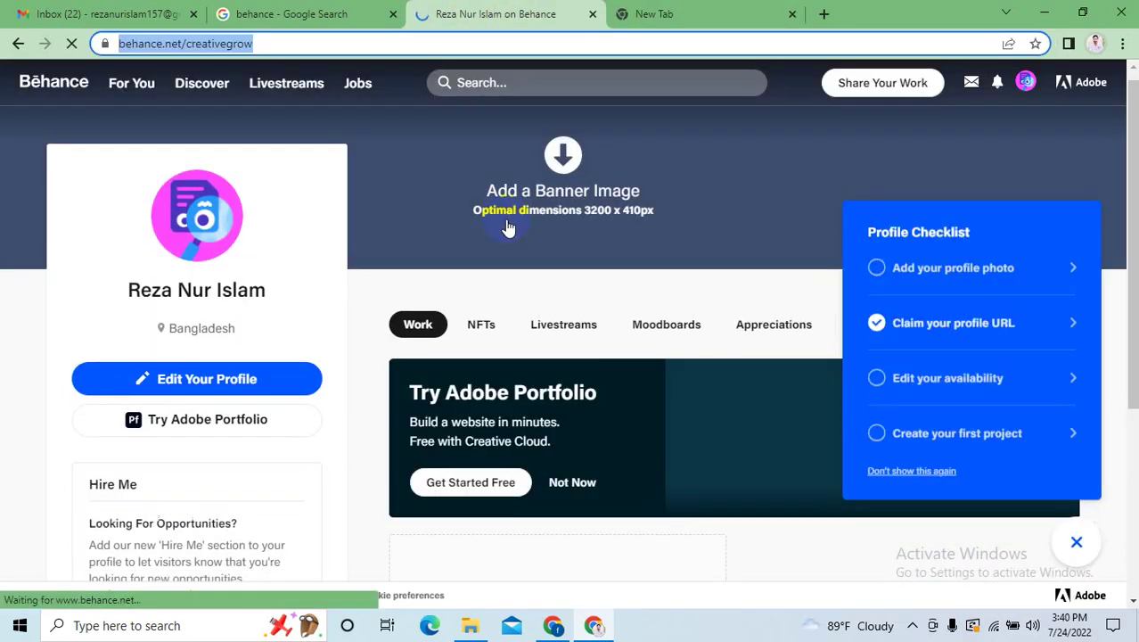
Start adding a profile photo from the profile checklist, choosing the Liner Gradient image on the D: drive.
scroll(679, 328, "down", 2)
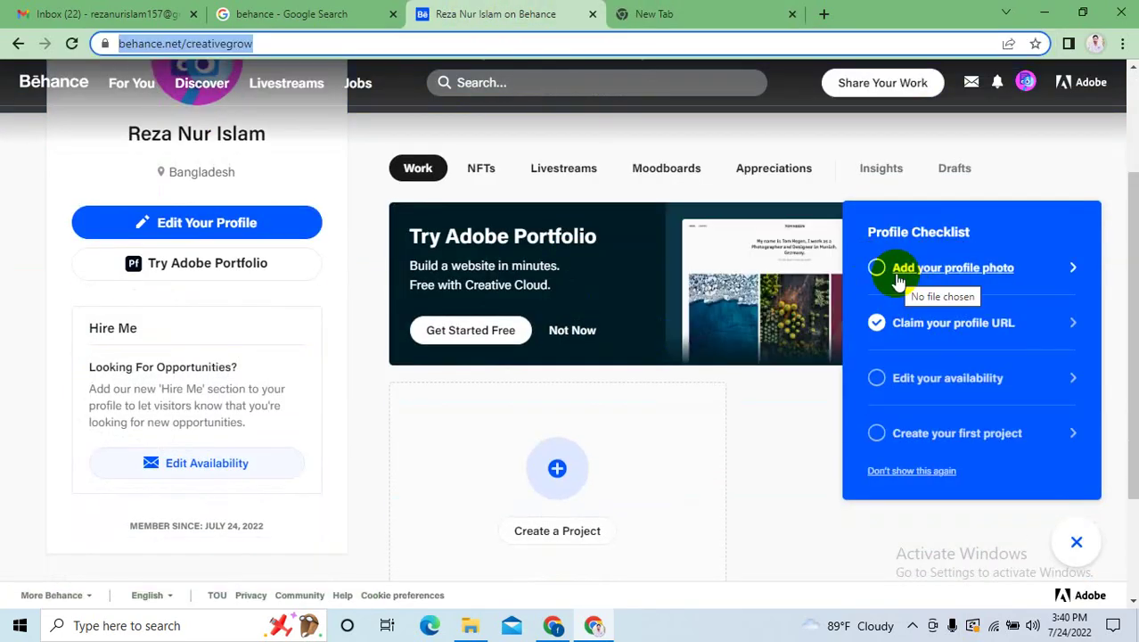
left_click(888, 280)
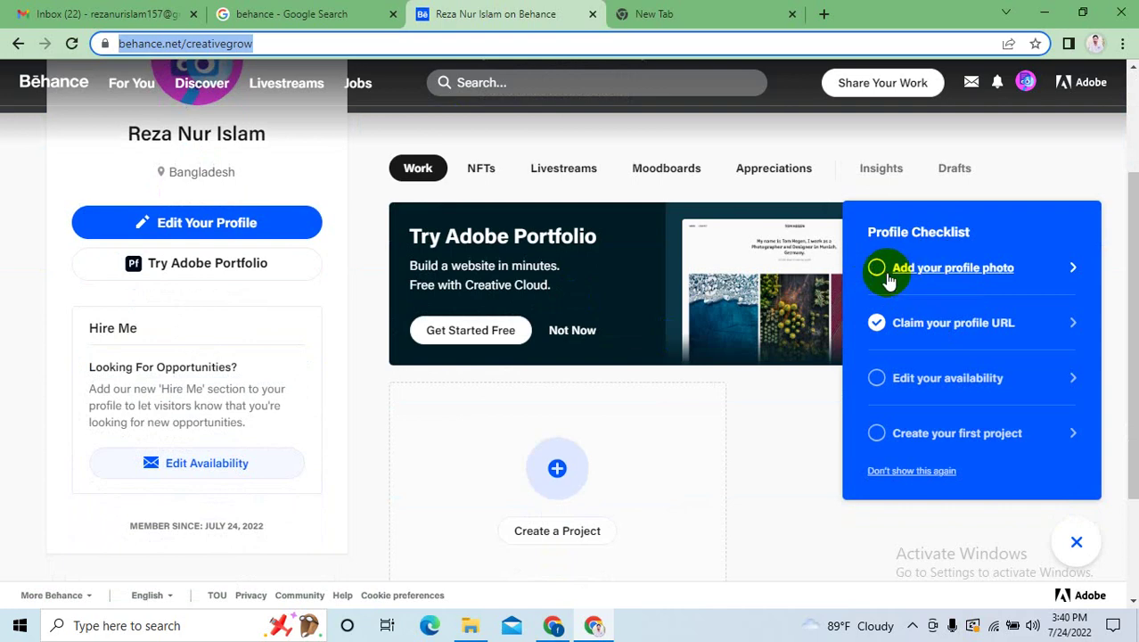
scroll(448, 291, "up", 2)
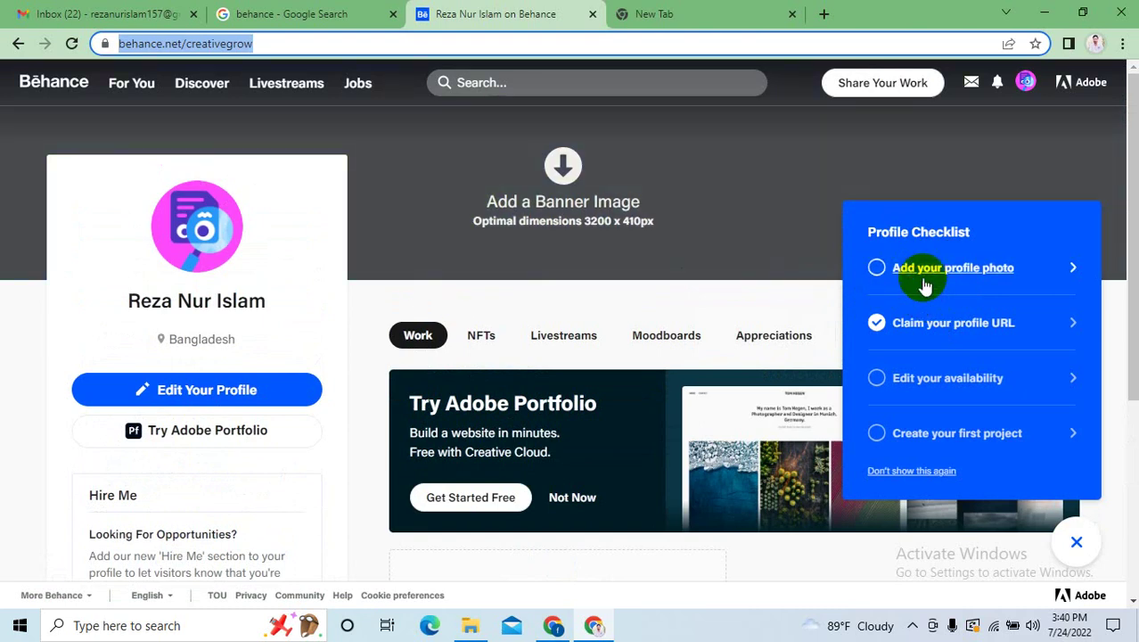
left_click(898, 268)
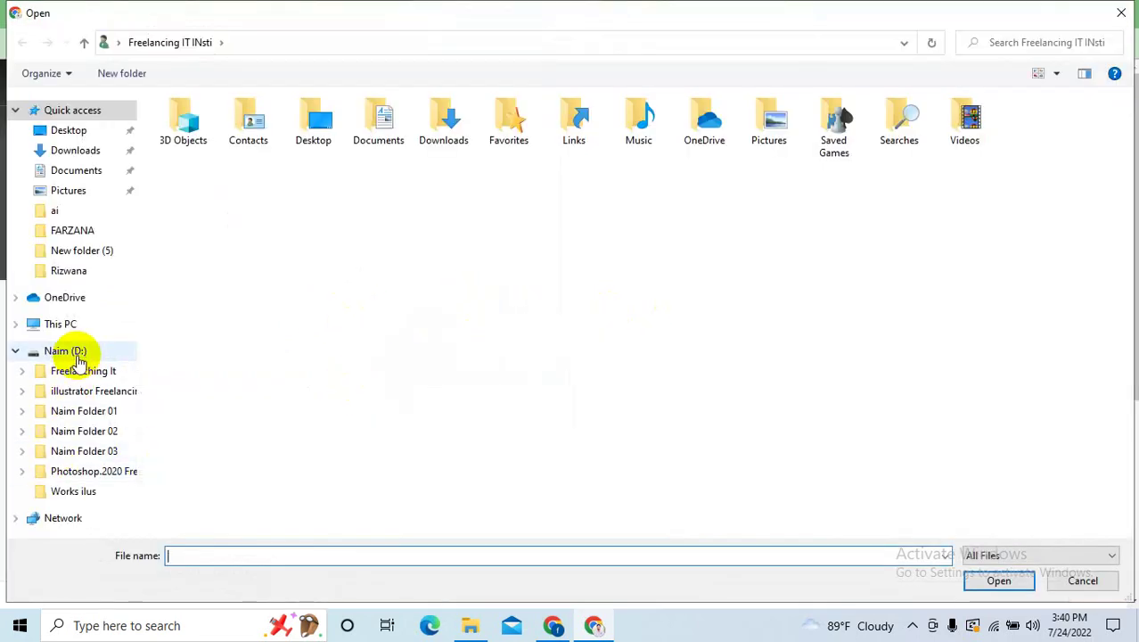
left_click(77, 355)
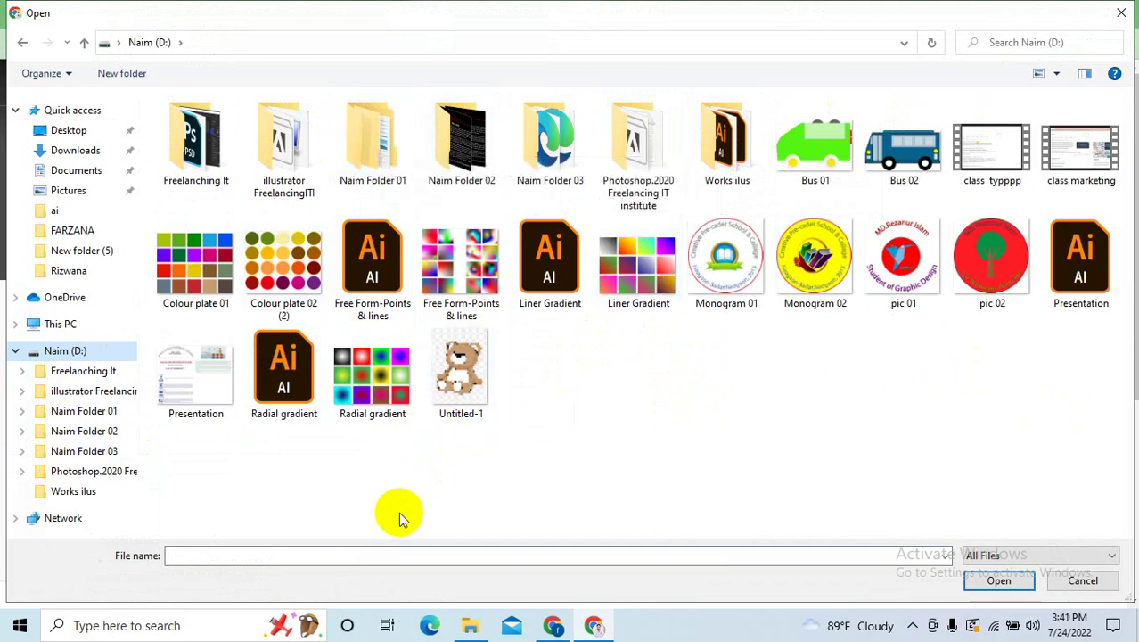
double_click(645, 265)
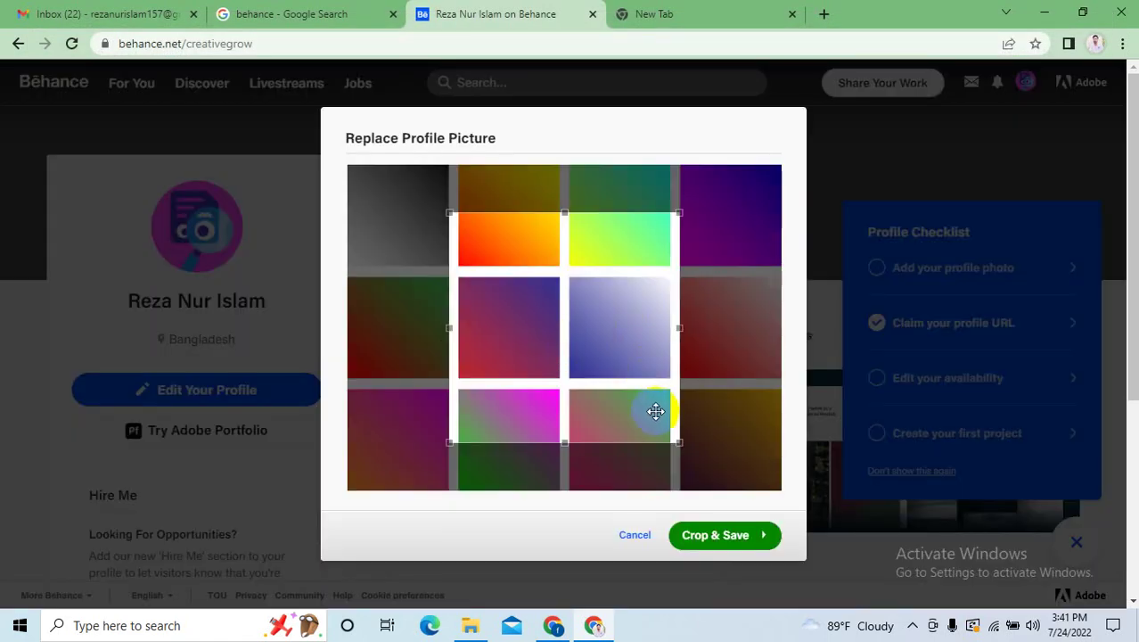
Enlarge the profile picture crop to the full image height, move it over the three rightmost columns of gradients, and save it.
left_click_drag(653, 411, 643, 349)
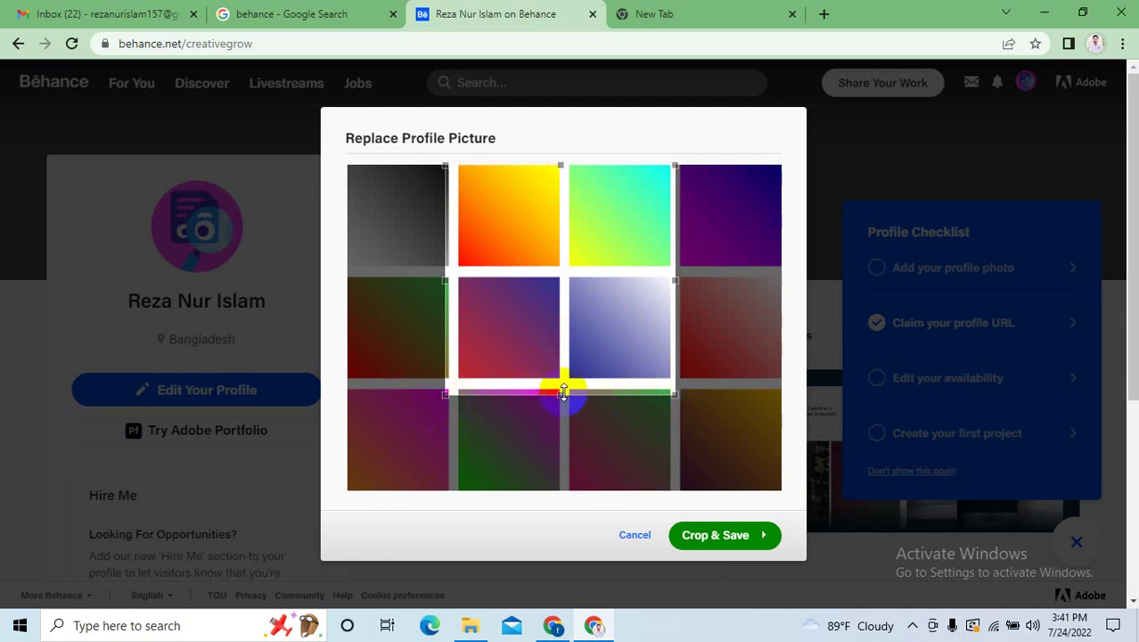
left_click_drag(563, 391, 592, 502)
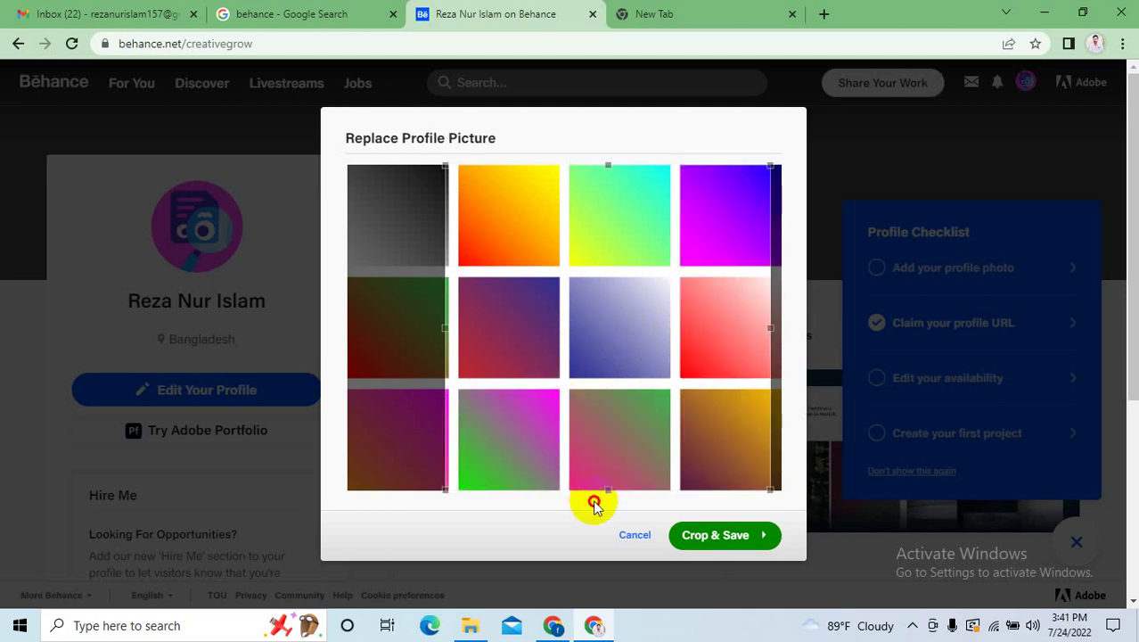
mouse_move(669, 420)
left_mouse_down()
mouse_move(573, 410)
mouse_move(653, 409)
left_mouse_up()
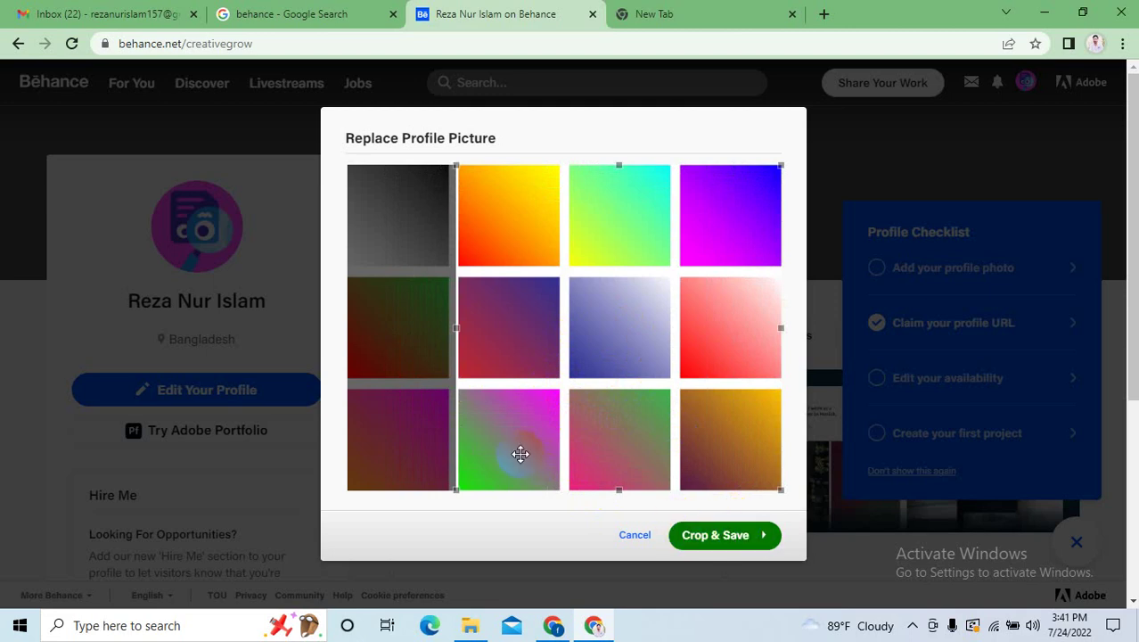
left_click_drag(460, 488, 551, 393)
left_click_drag(714, 255, 343, 559)
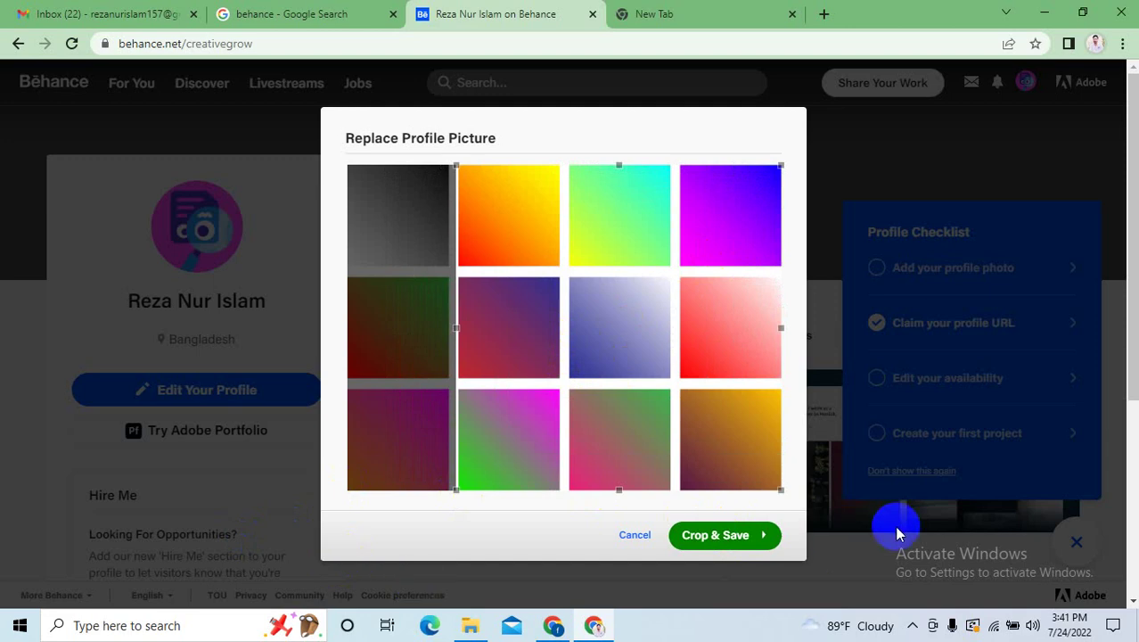
left_click(732, 536)
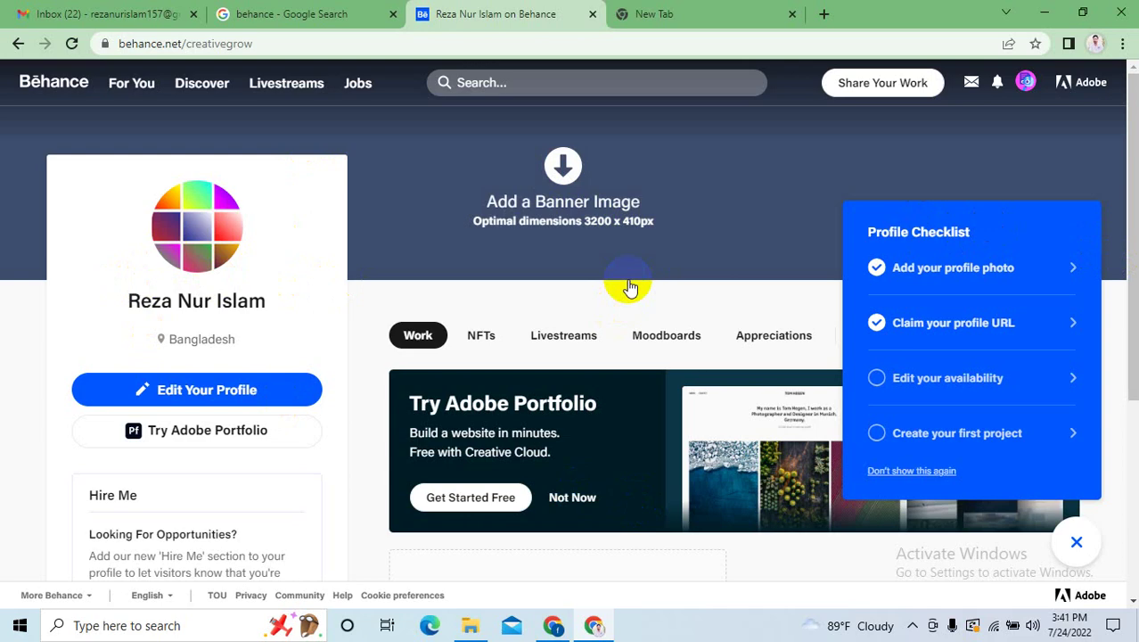
Edit the availability to enable freelance and project commissions plus full-time jobs, including willingness to relocate and remote opportunities.
left_click(965, 393)
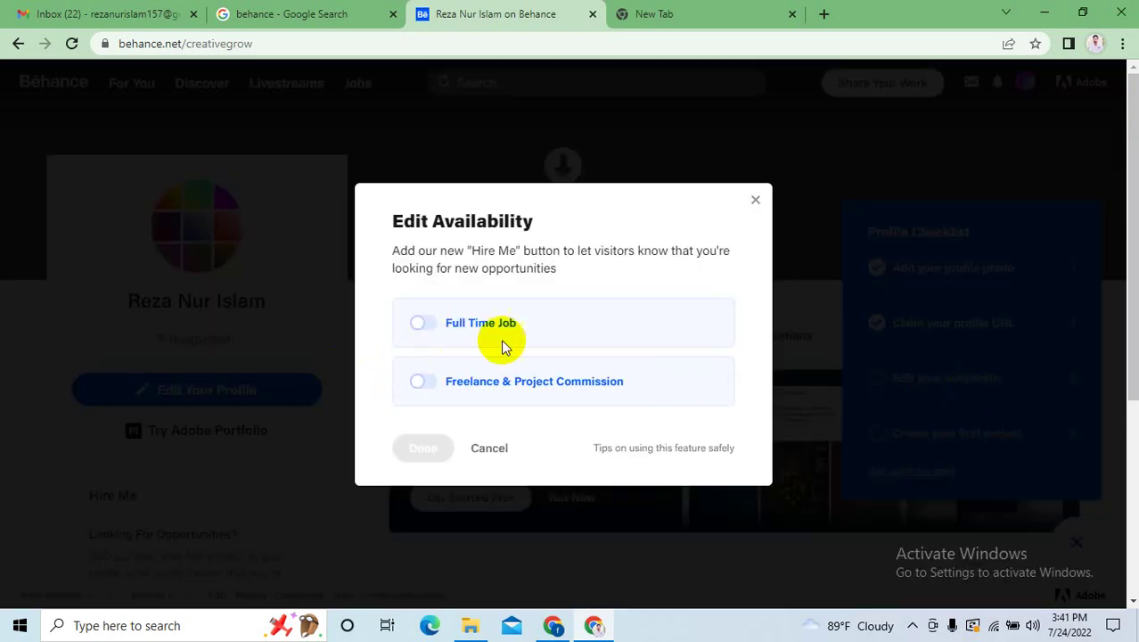
left_click(461, 392)
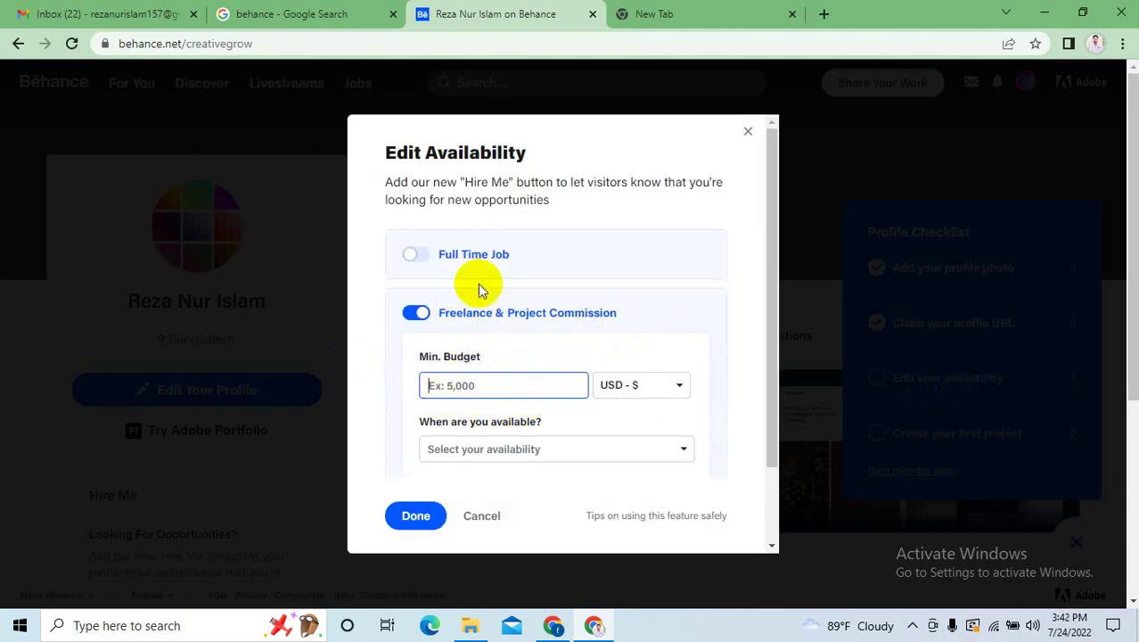
left_click(427, 255)
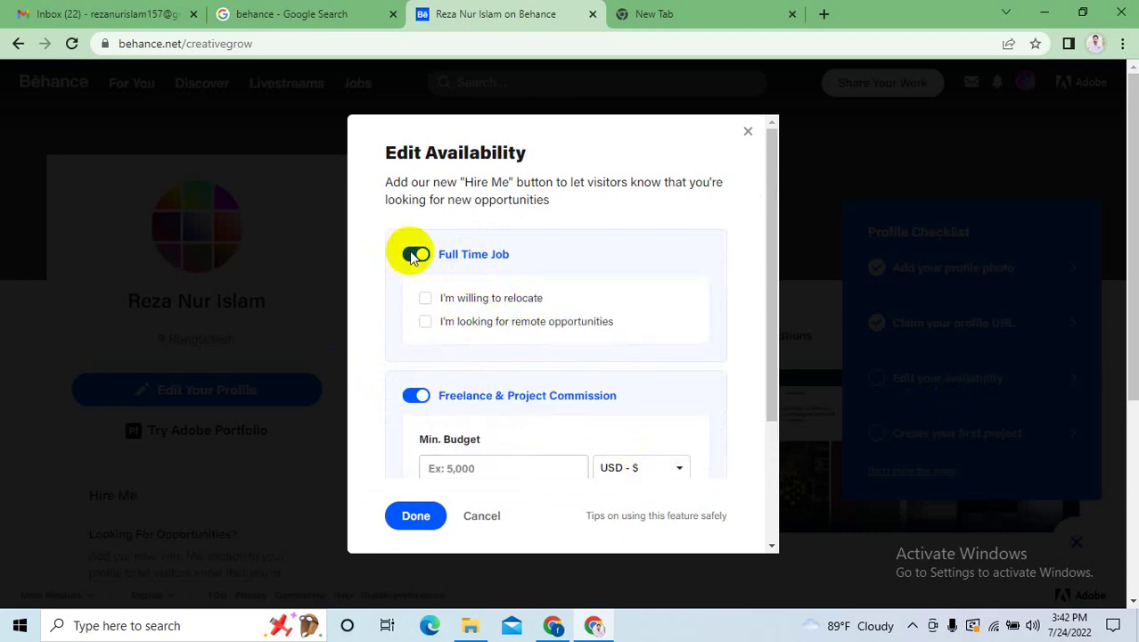
left_click(425, 324)
left_click(425, 299)
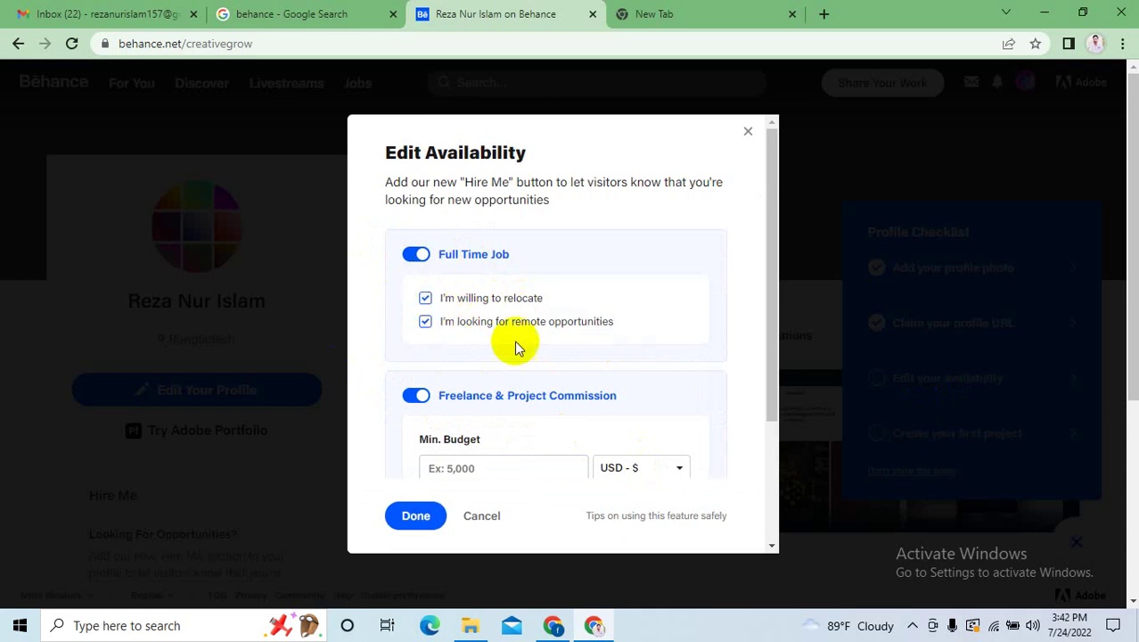
Set the freelance minimum budget to 5000 USD with availability within the next 3 months, and save the availability settings.
scroll(488, 411, "down", 2)
left_click(501, 288)
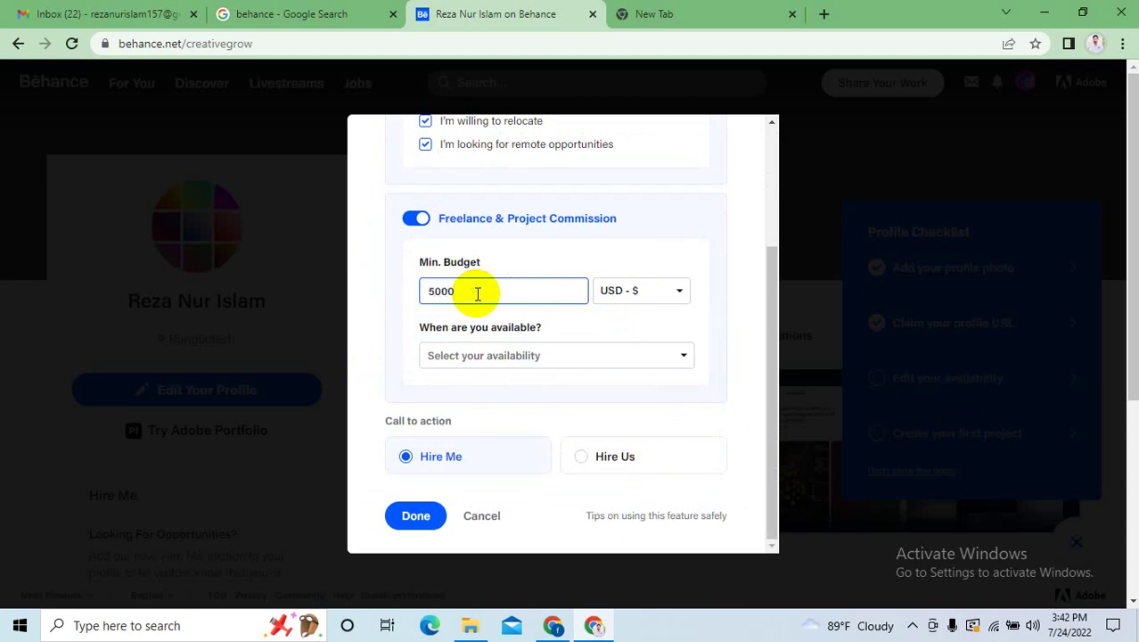
left_click(503, 356)
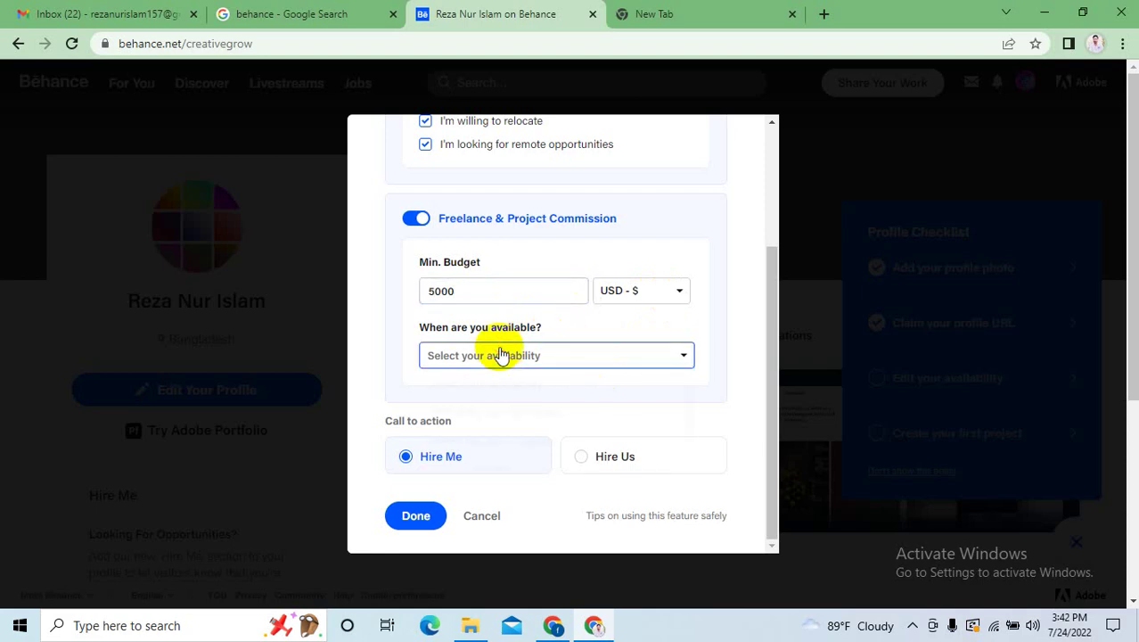
scroll(543, 378, "down", 2)
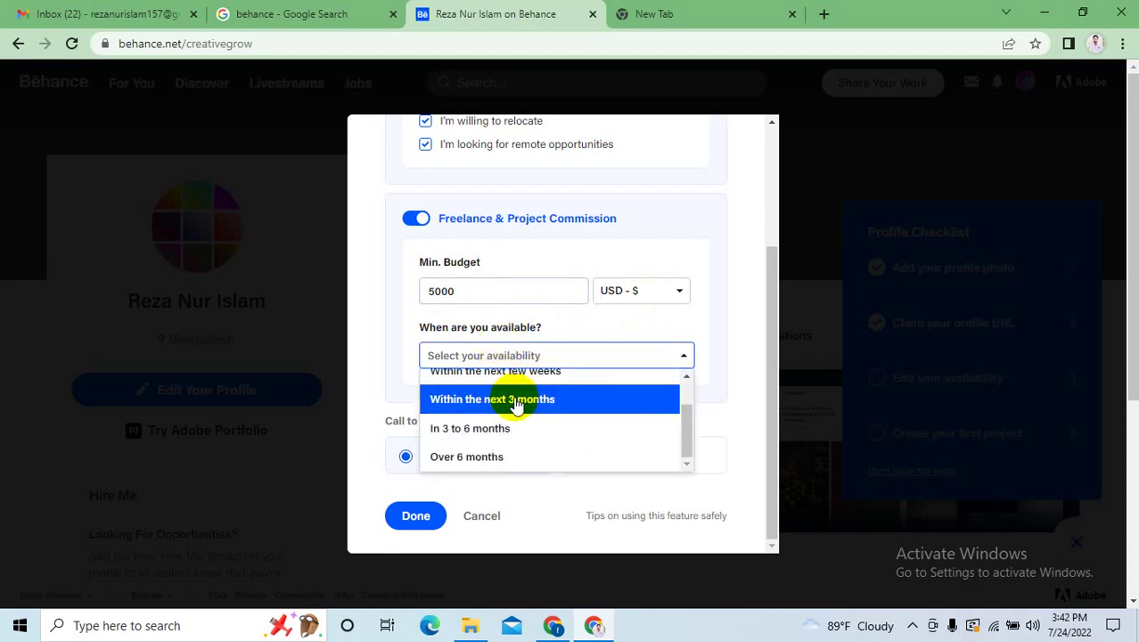
scroll(503, 412, "down", 2)
scroll(499, 410, "up", 2)
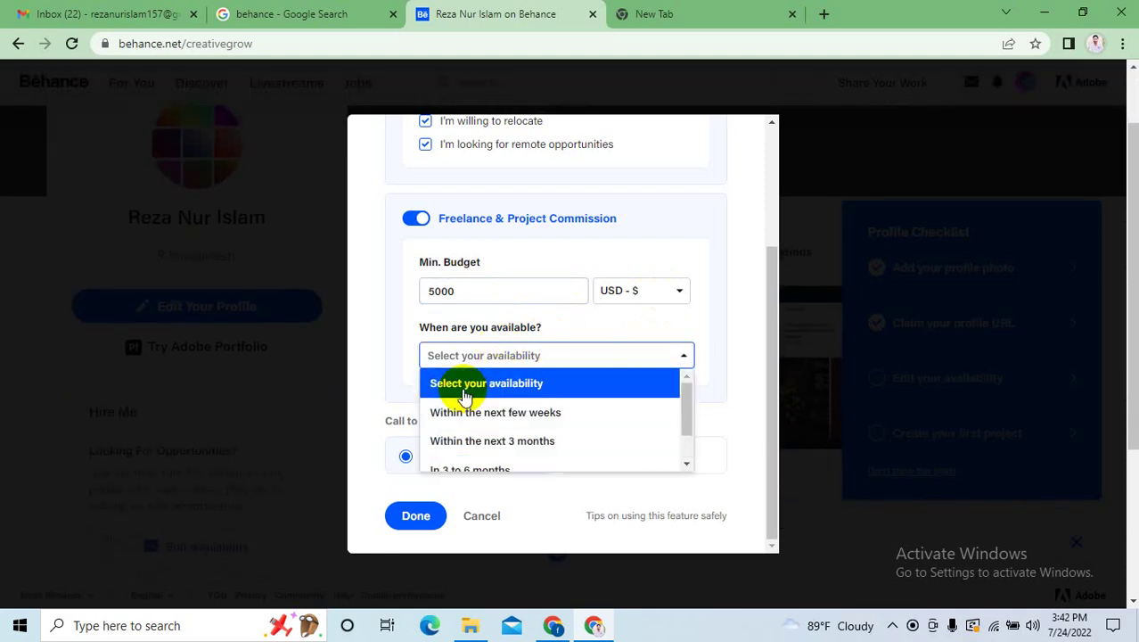
left_click(461, 447)
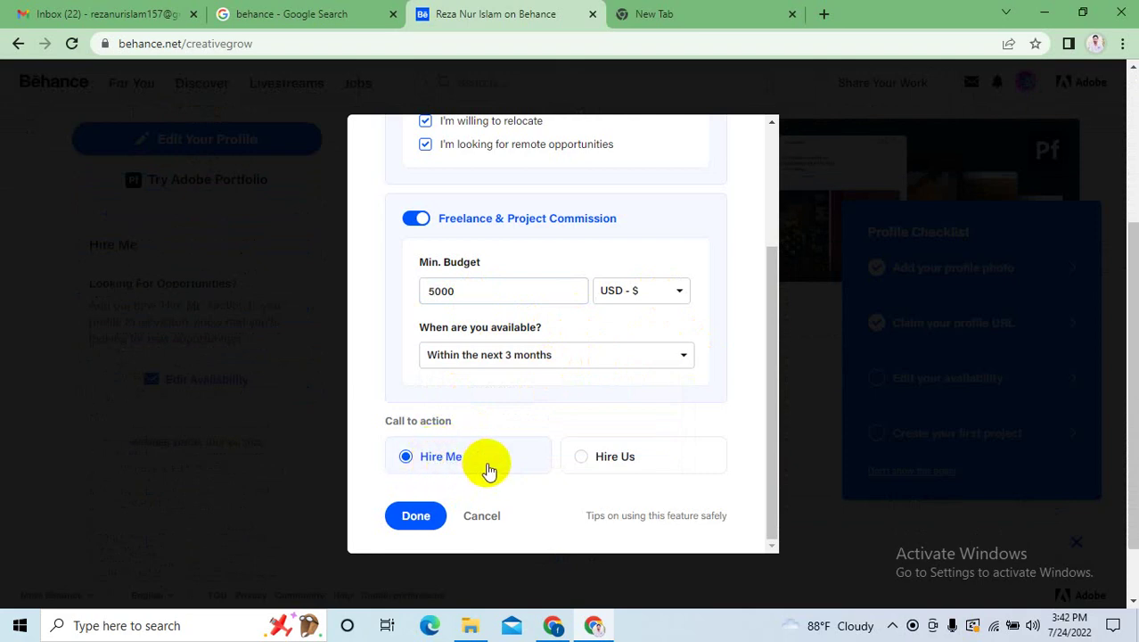
left_click(410, 513)
scroll(353, 351, "up", 3)
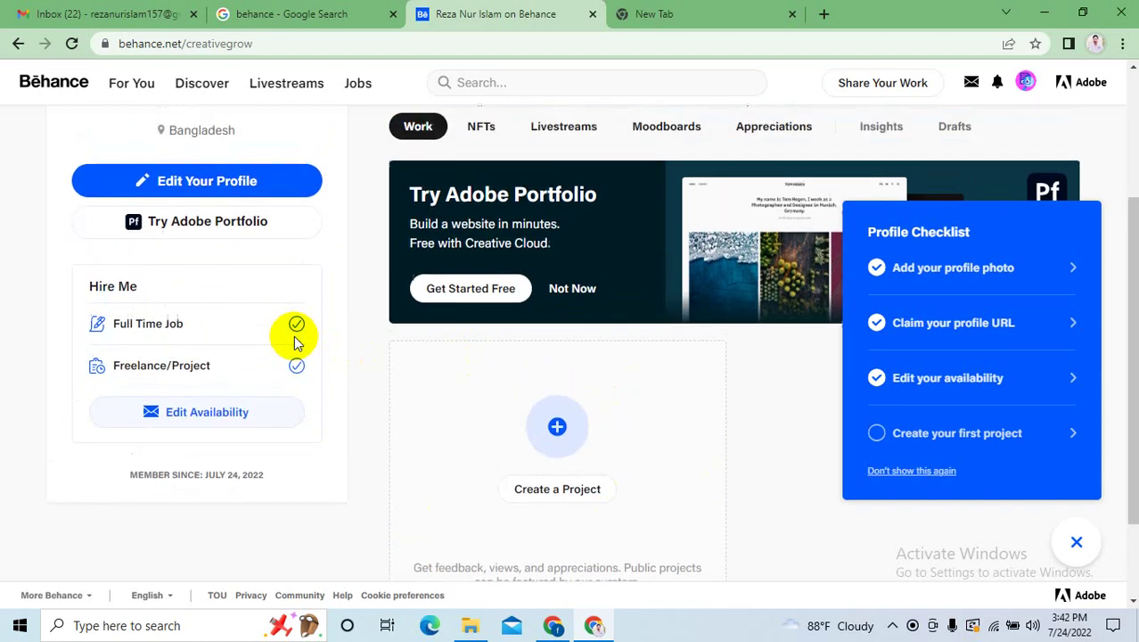
scroll(357, 390, "down", 2)
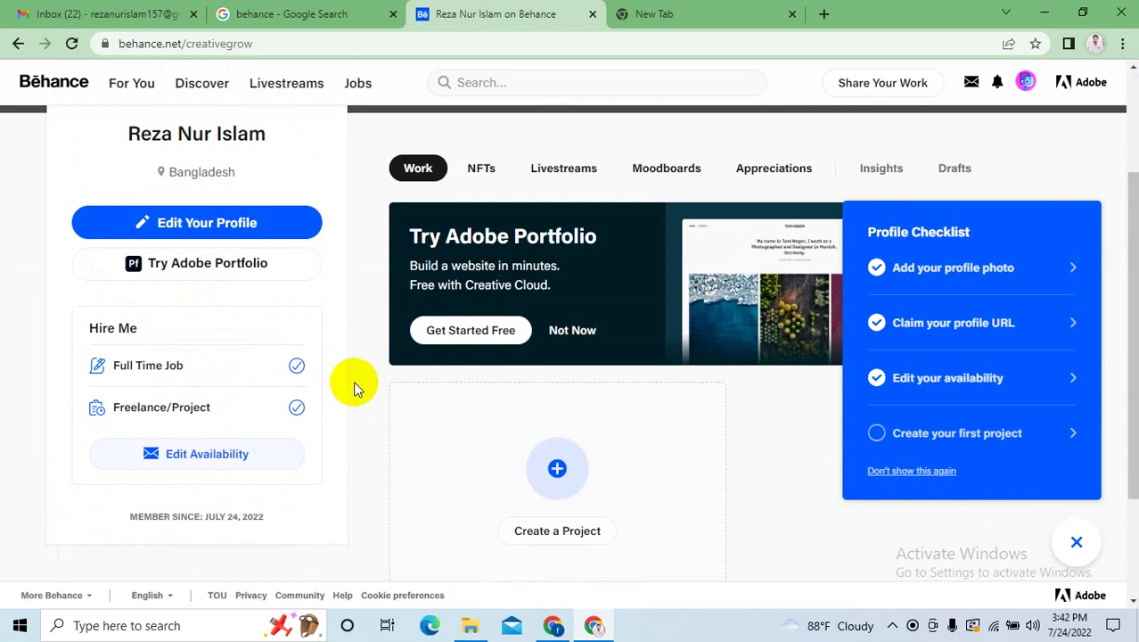
Permanently dismiss the profile checklist and decline the Adobe Portfolio offer on the profile page.
left_click(909, 434)
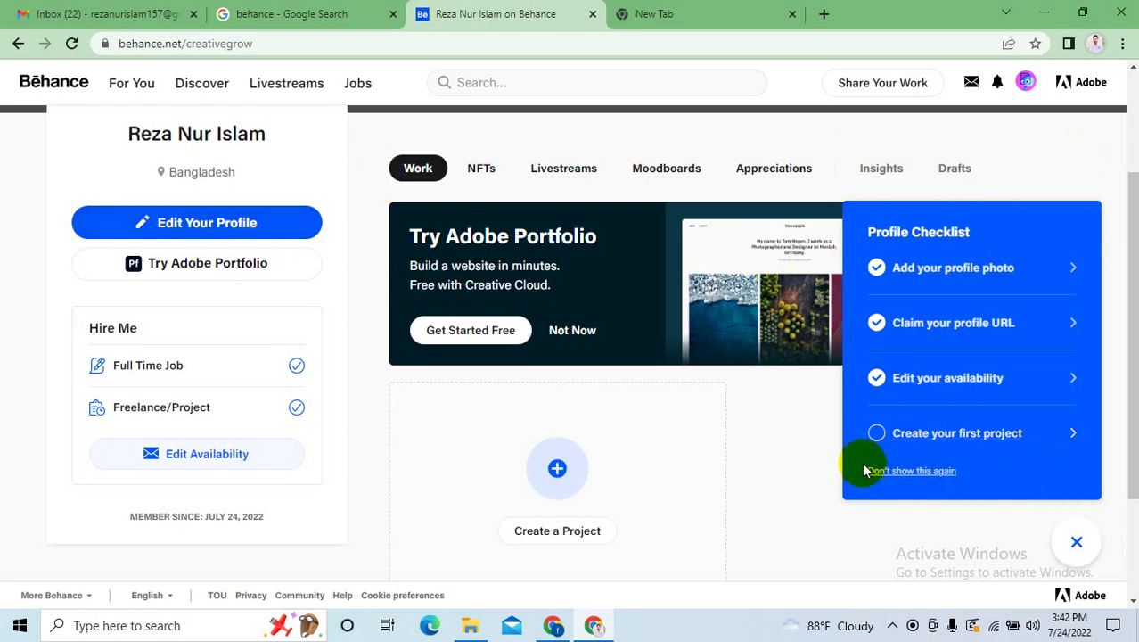
left_click(895, 472)
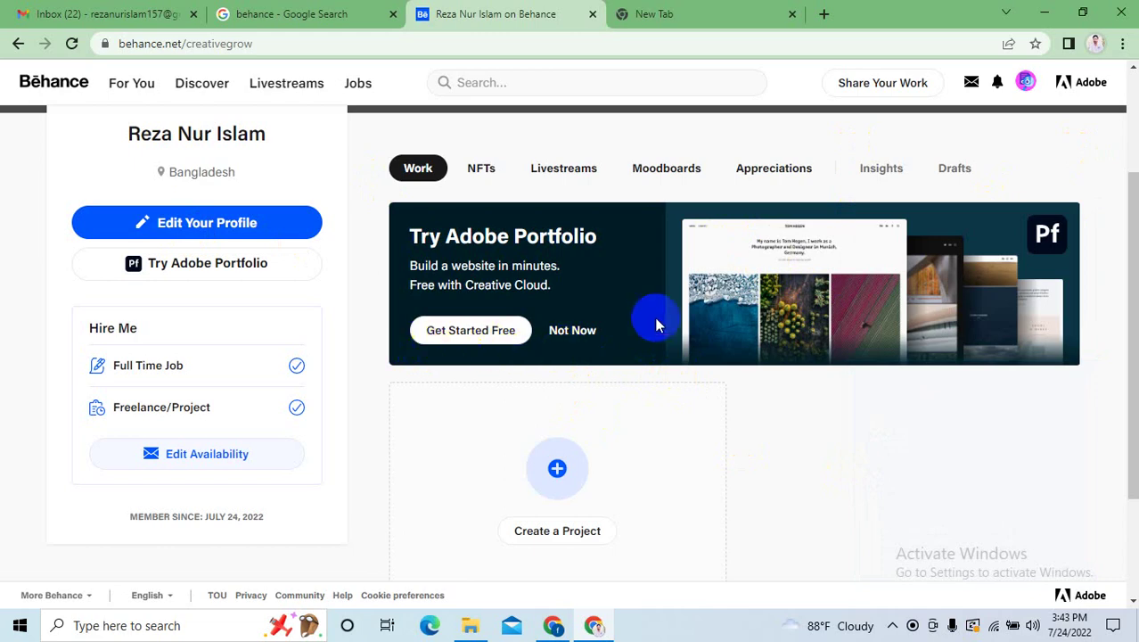
left_click(581, 331)
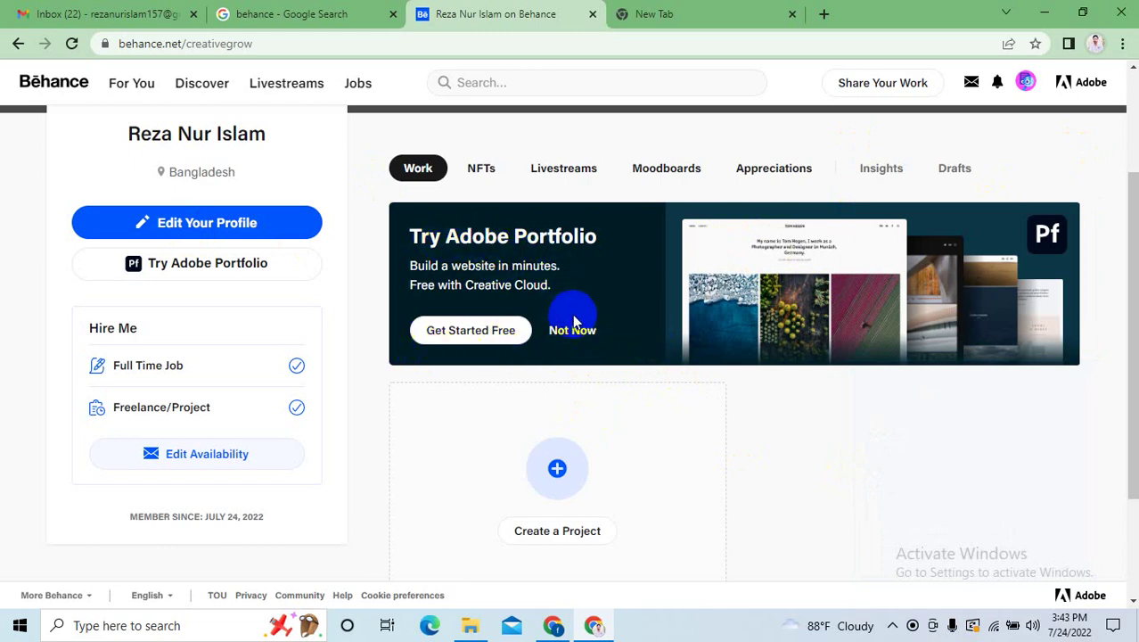
left_click(568, 339)
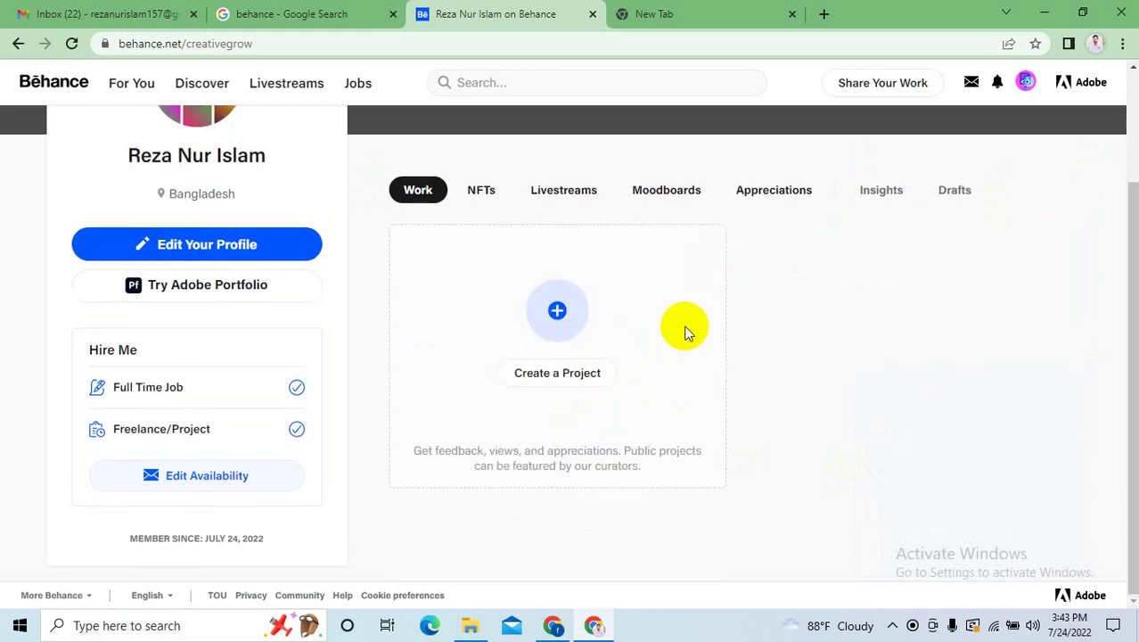
Open the profile editor's basic information and enter Creative Graphic Designer as the occupation.
scroll(684, 331, "up", 2)
scroll(236, 410, "down", 2)
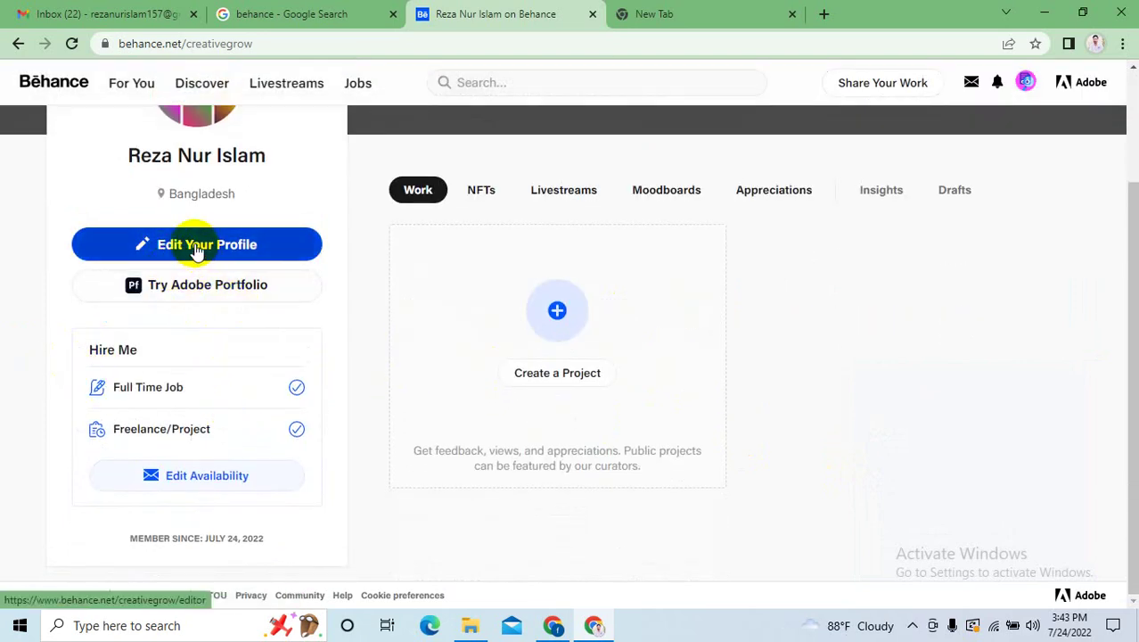
left_click(196, 246)
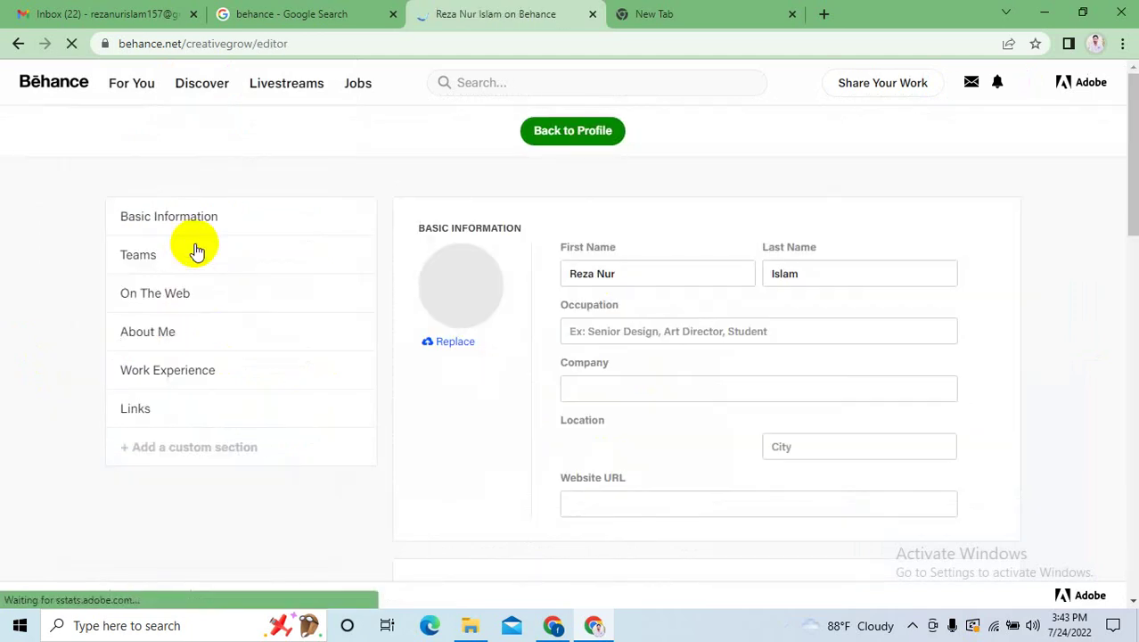
left_click(183, 221)
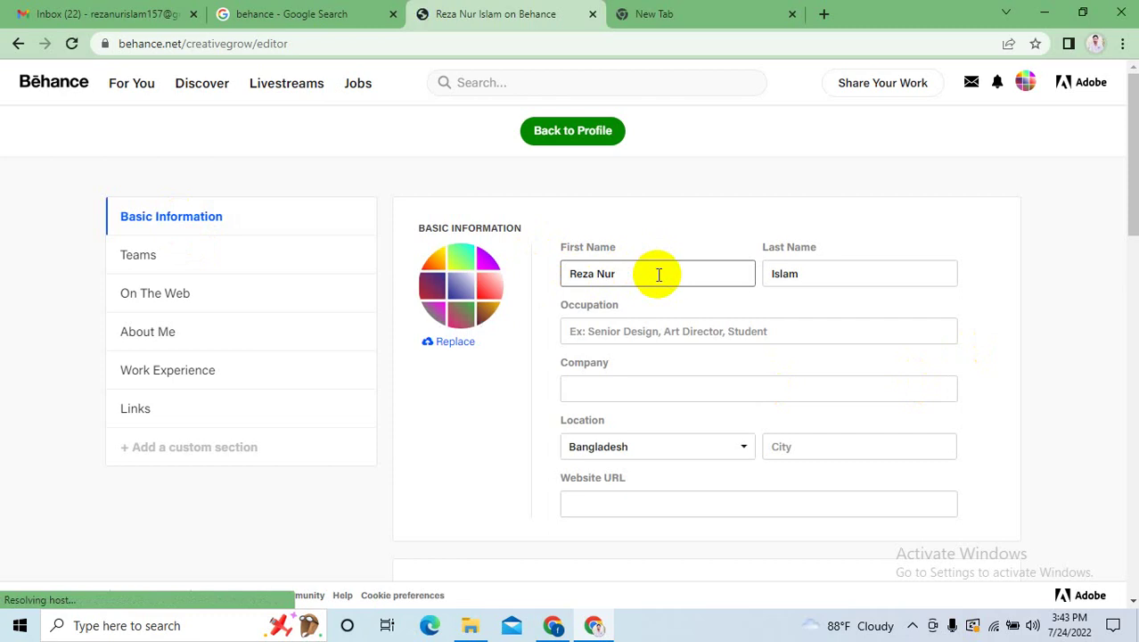
left_click(833, 276)
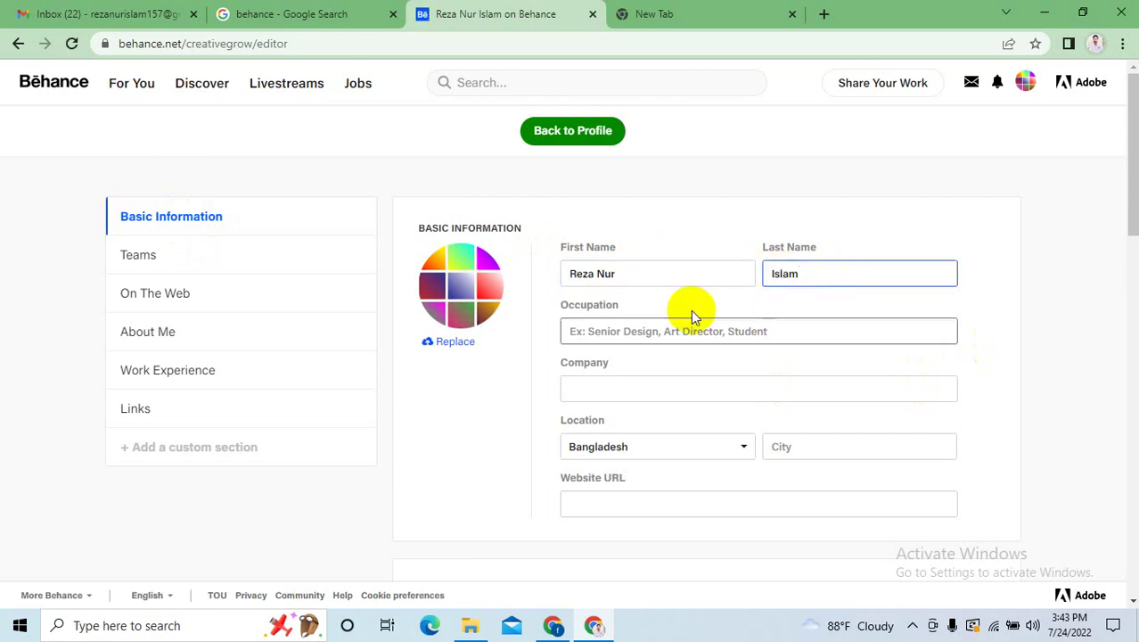
left_click(656, 336)
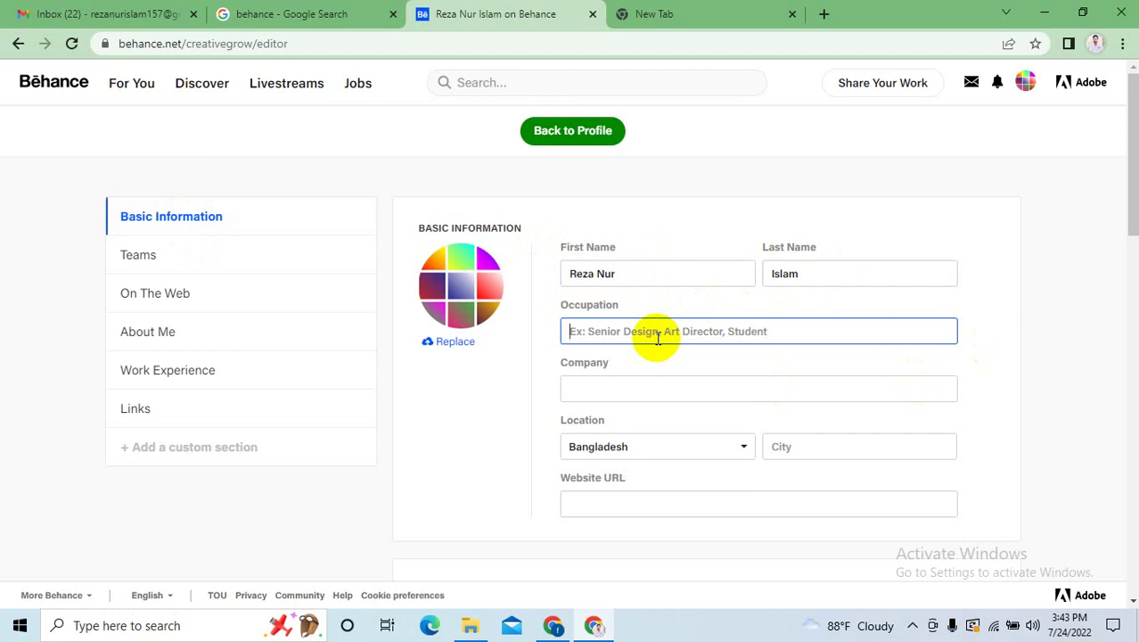
type("Creative Graphic Designer")
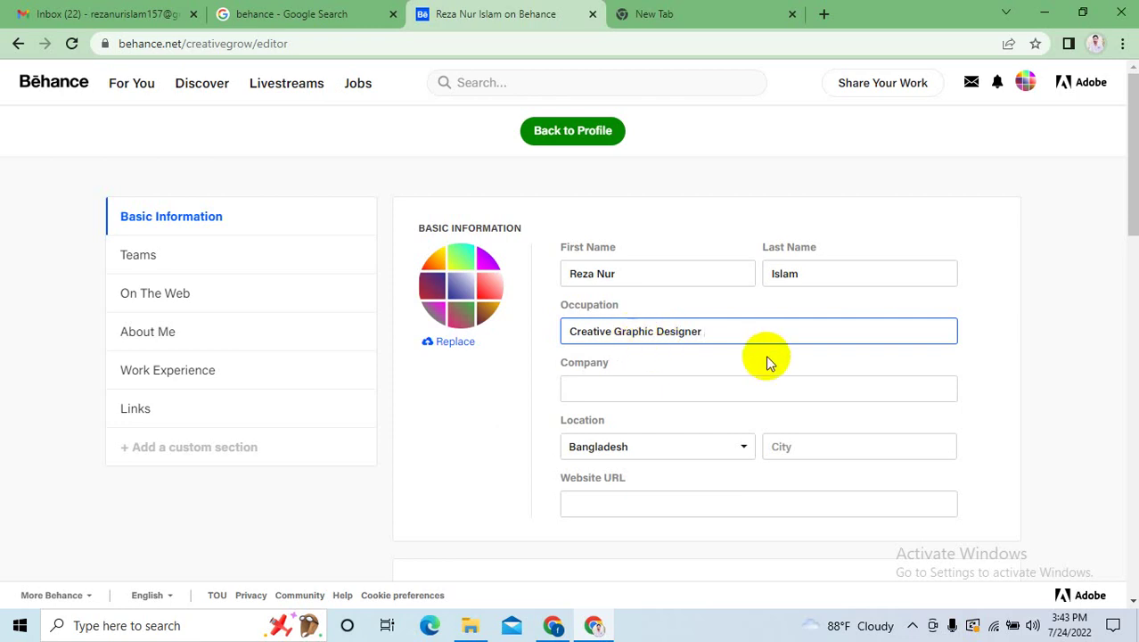
left_click(732, 359)
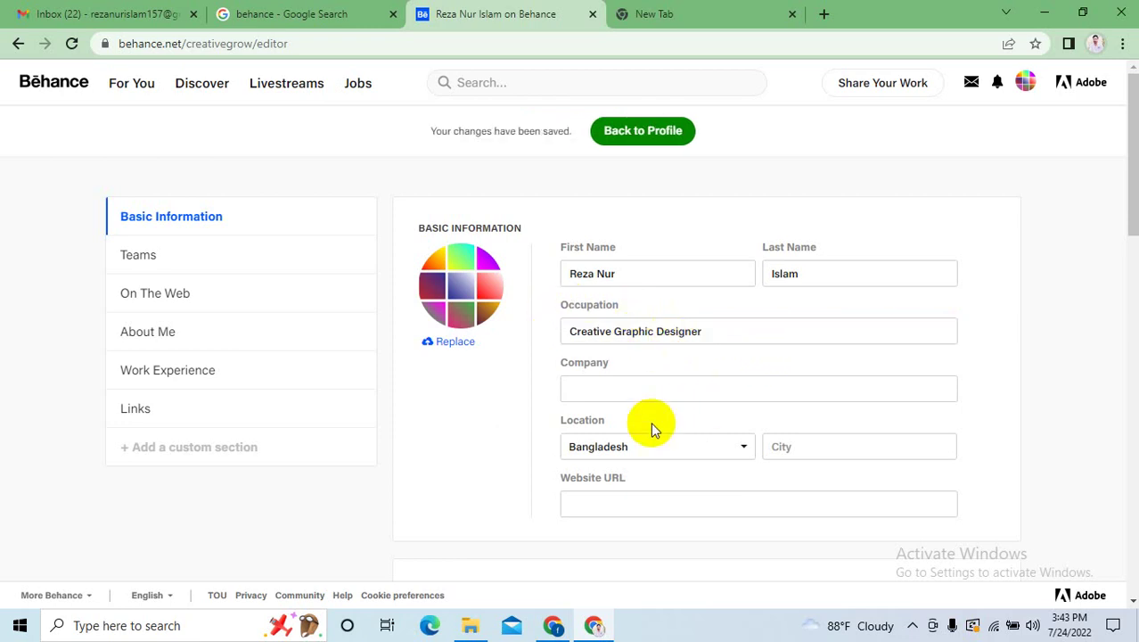
Open the account's Behance profile in a new tab and copy the creativegrow part of its address for the company name.
left_click(634, 392)
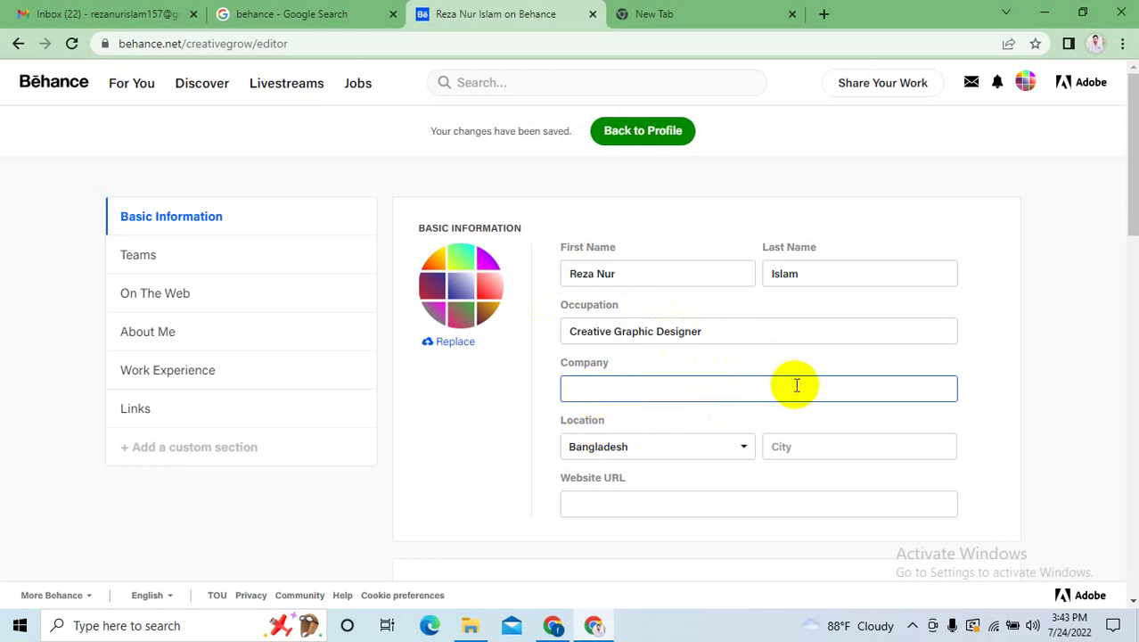
scroll(704, 365, "down", 1)
scroll(637, 294, "up", 1)
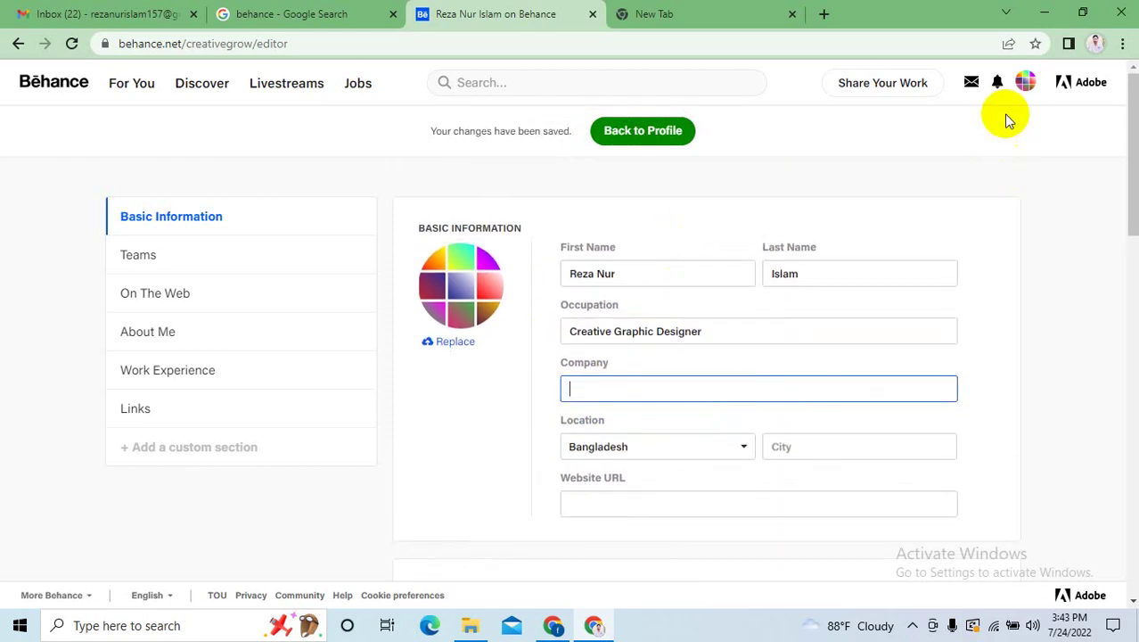
mouse_move(1028, 94)
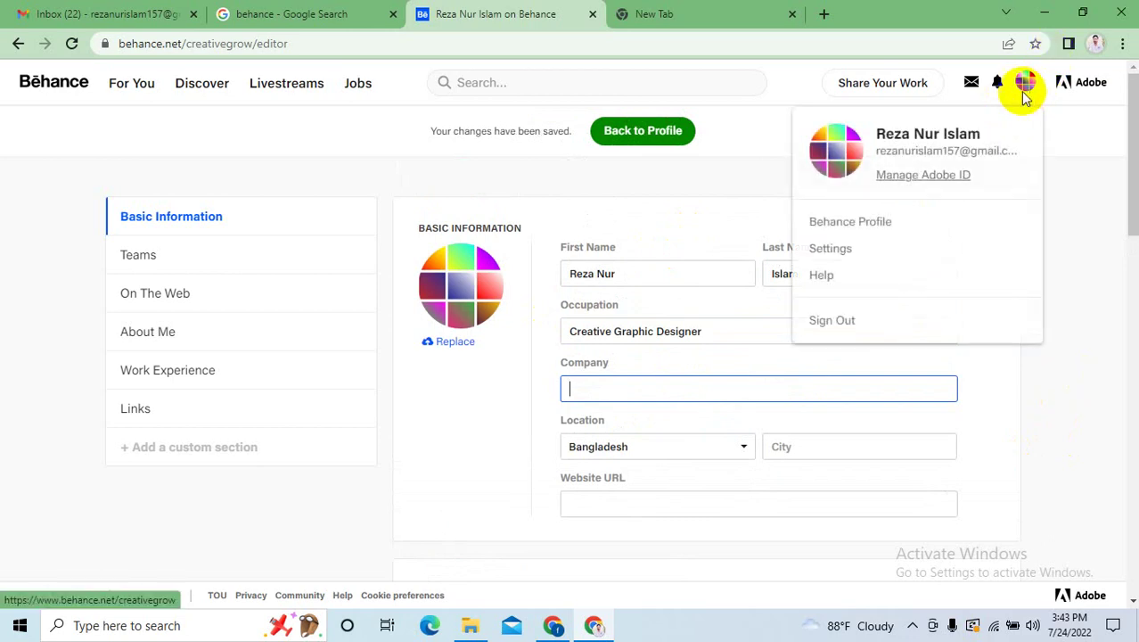
right_click(882, 221)
left_click(909, 224)
left_click(611, 11)
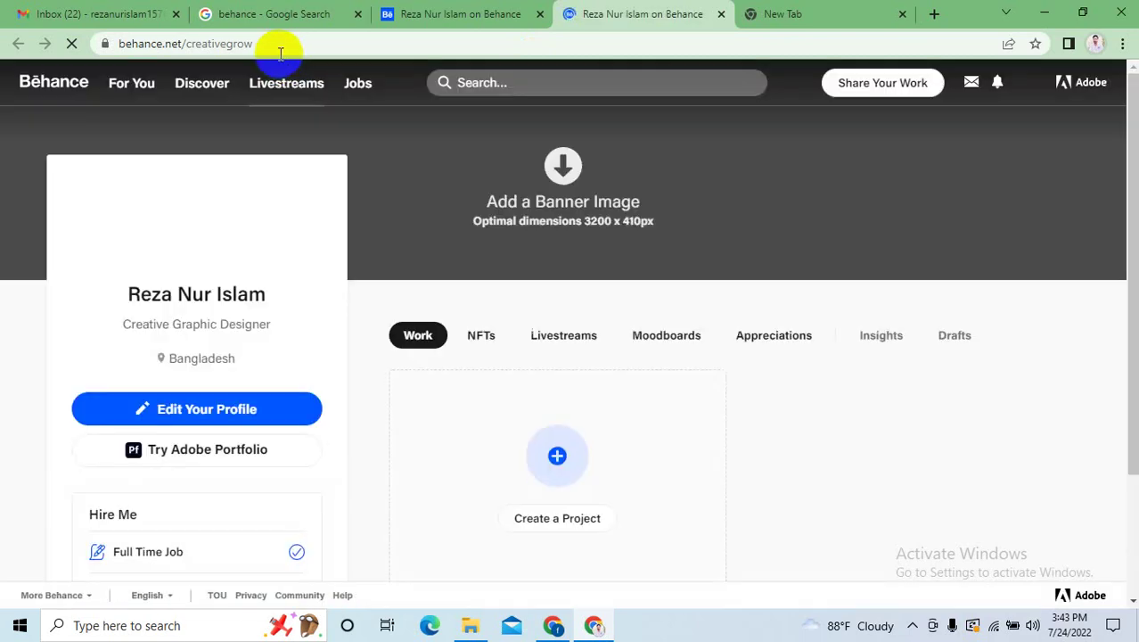
left_click_drag(268, 43, 191, 45)
key("ctrl+c")
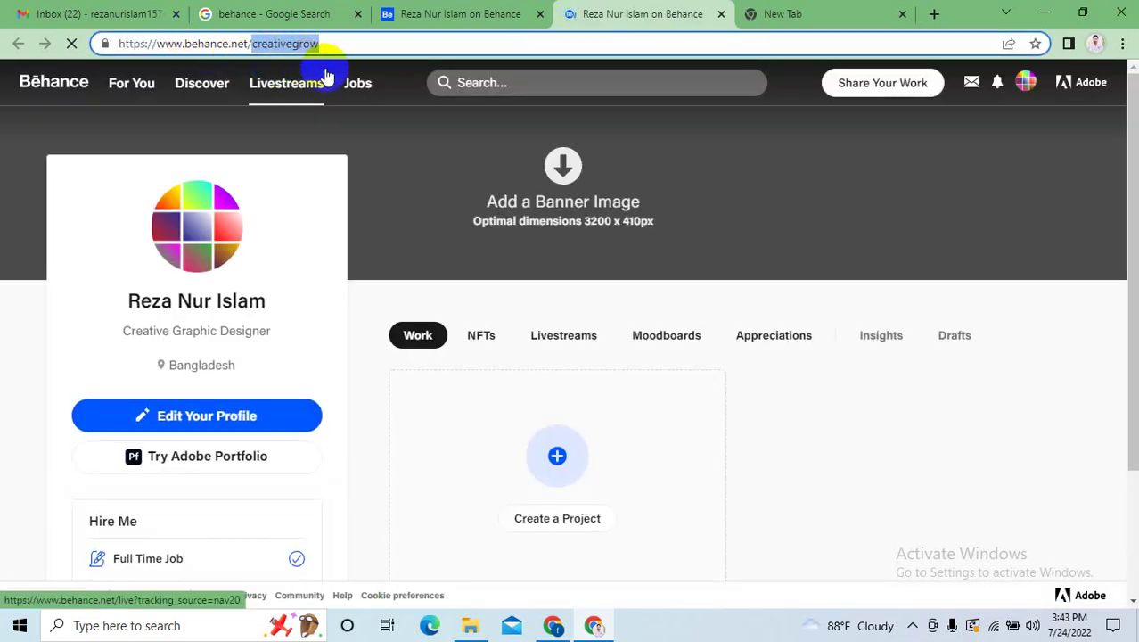
Enter Creative Grow as the company and Naogaon as the city in the profile editor's basic information.
left_click(461, 14)
left_click(643, 382)
key("ctrl+v")
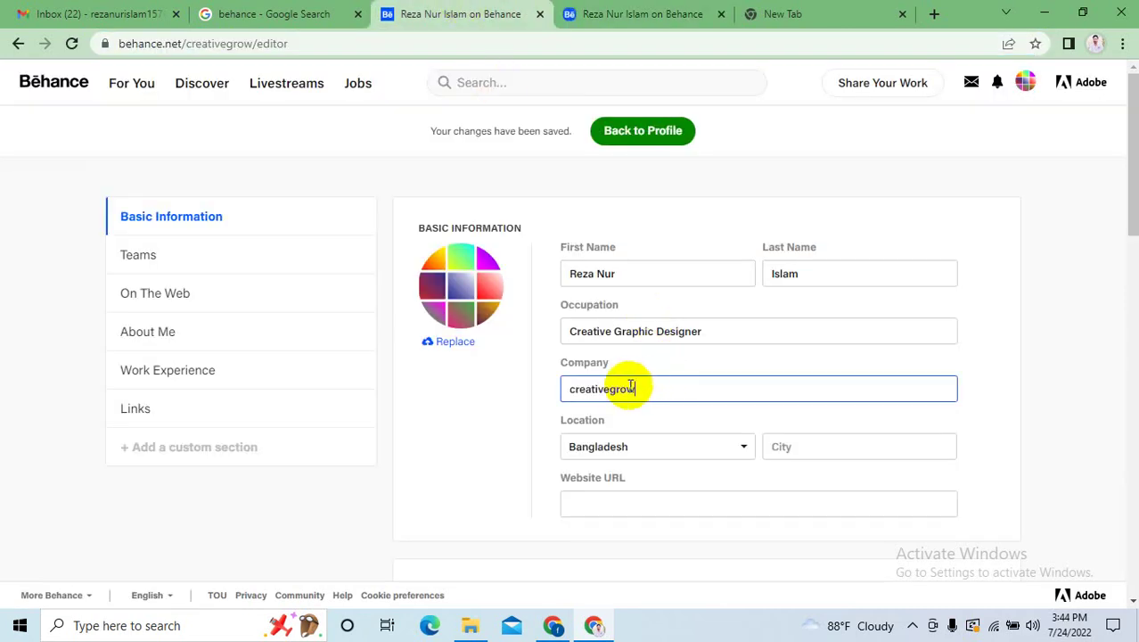
left_click_drag(623, 381, 564, 387)
left_click(561, 395)
type("C")
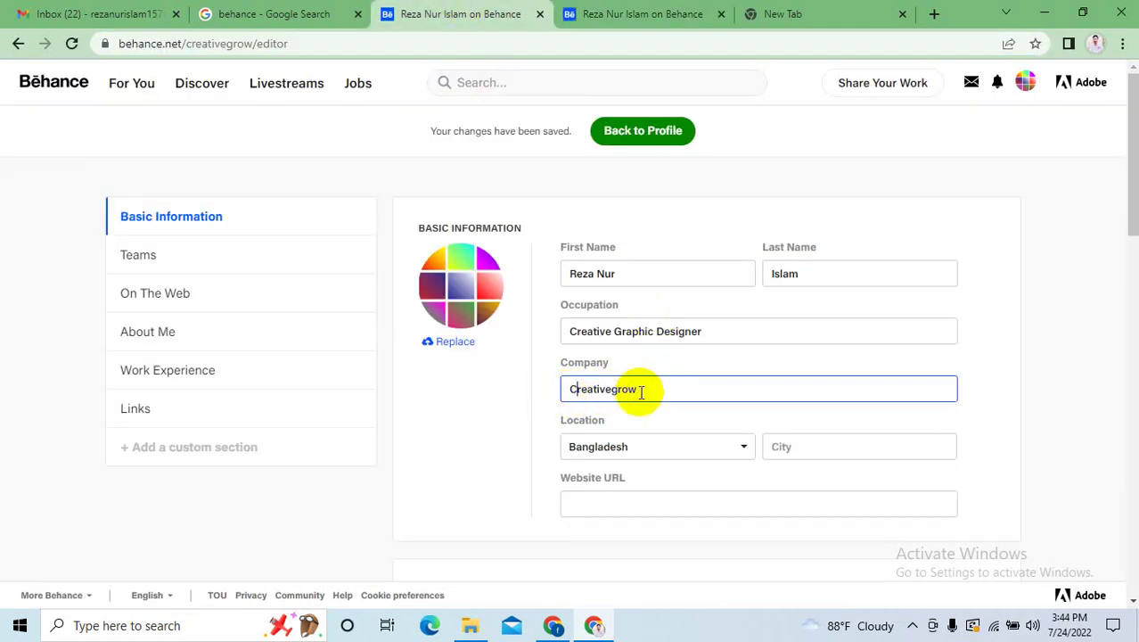
left_click(611, 389)
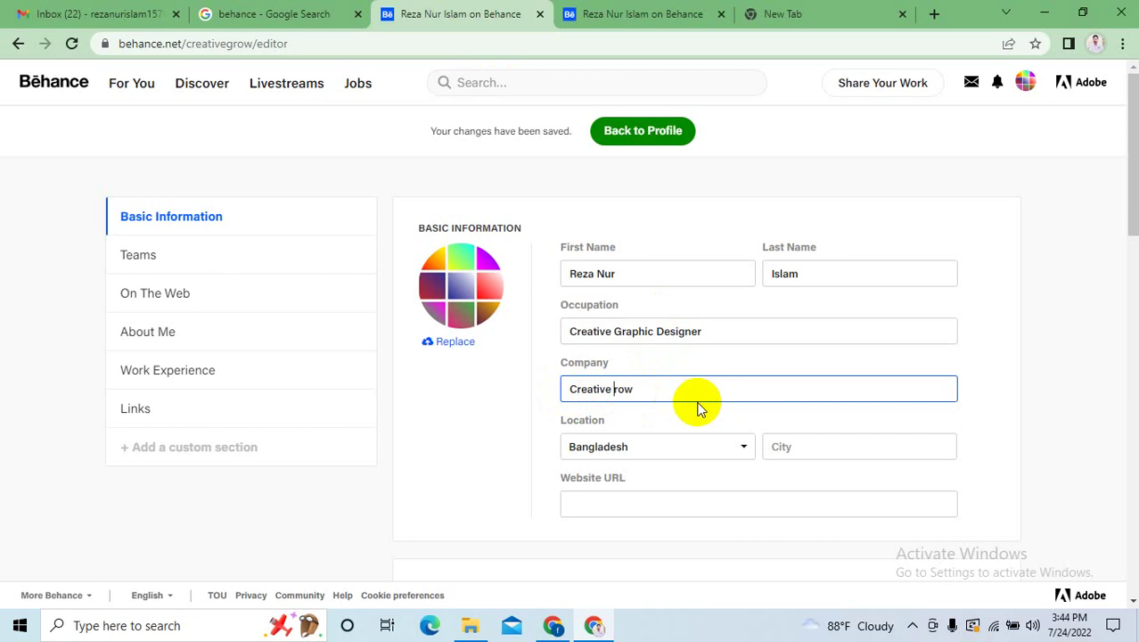
left_click(483, 432)
scroll(704, 426, "down", 2)
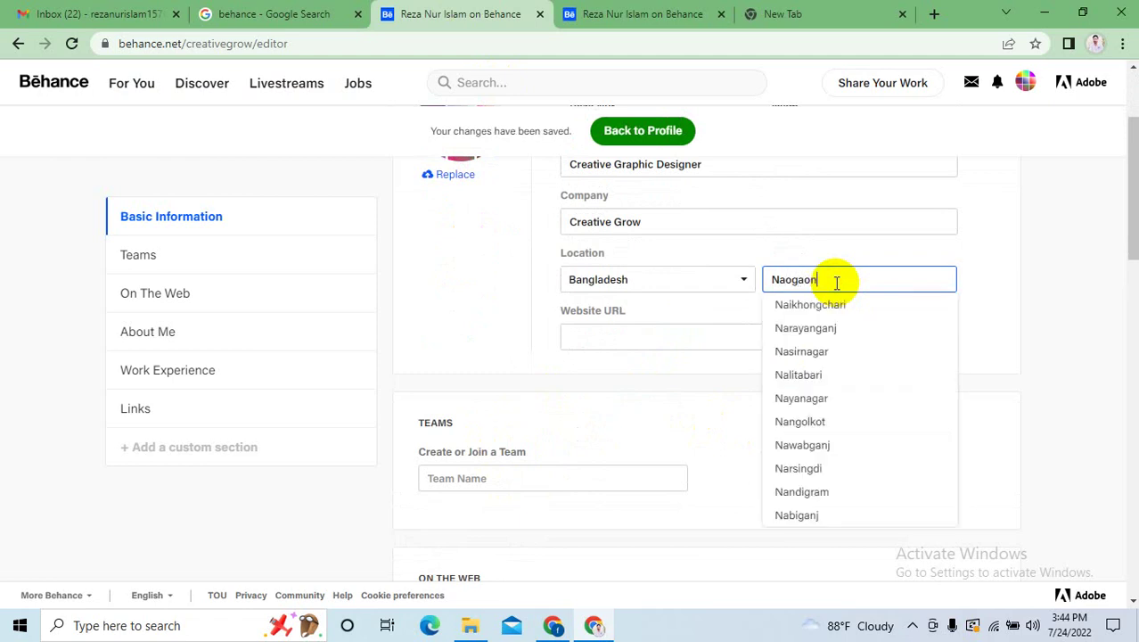
left_click(798, 305)
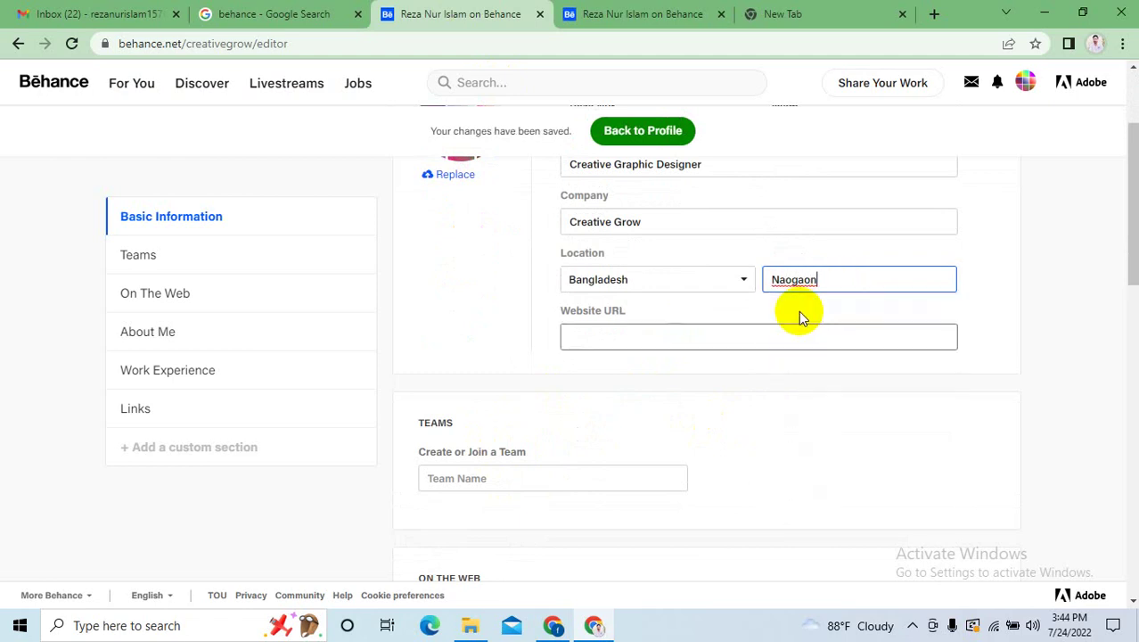
left_click(617, 341)
scroll(611, 331, "up", 2)
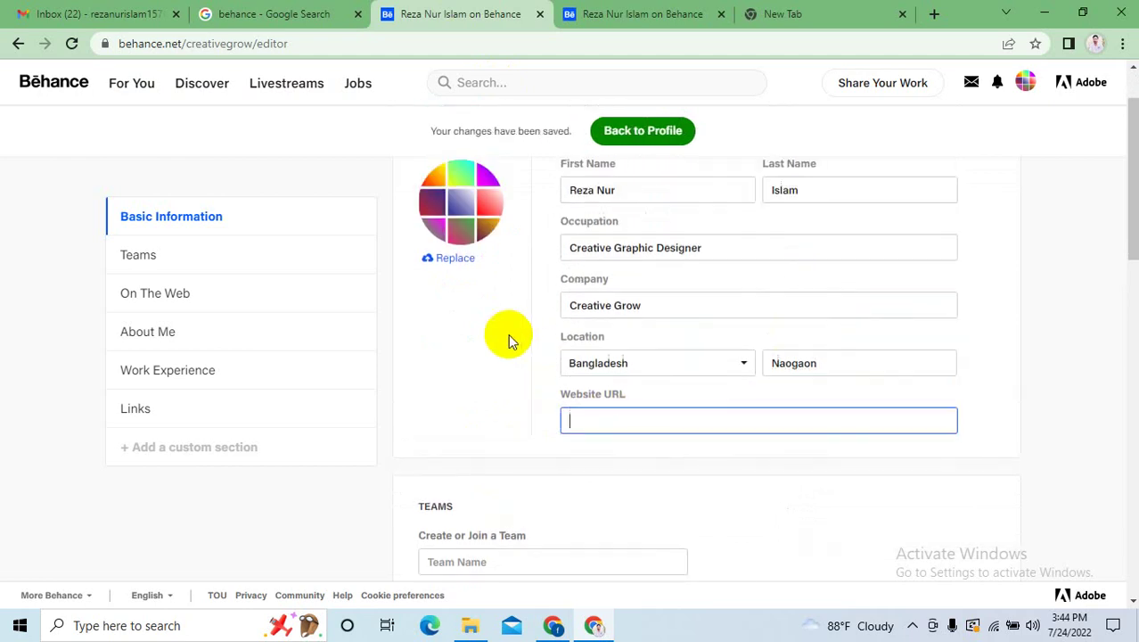
left_click(561, 14)
left_click_drag(369, 41, 117, 58)
right_click(195, 44)
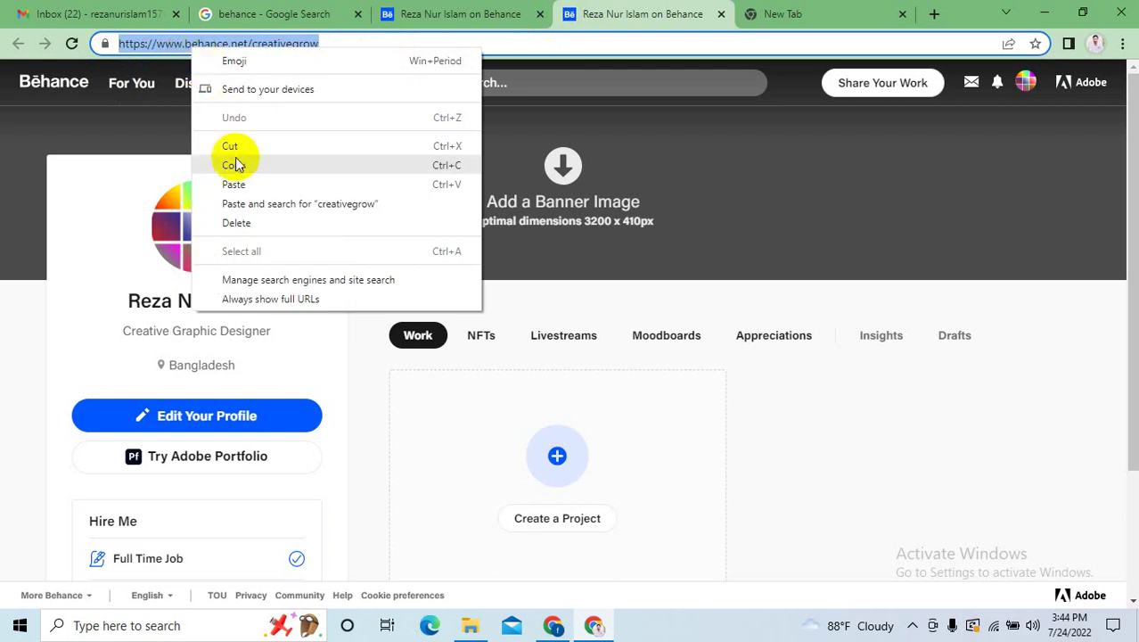
left_click(233, 164)
left_click(405, 15)
key("ctrl+v")
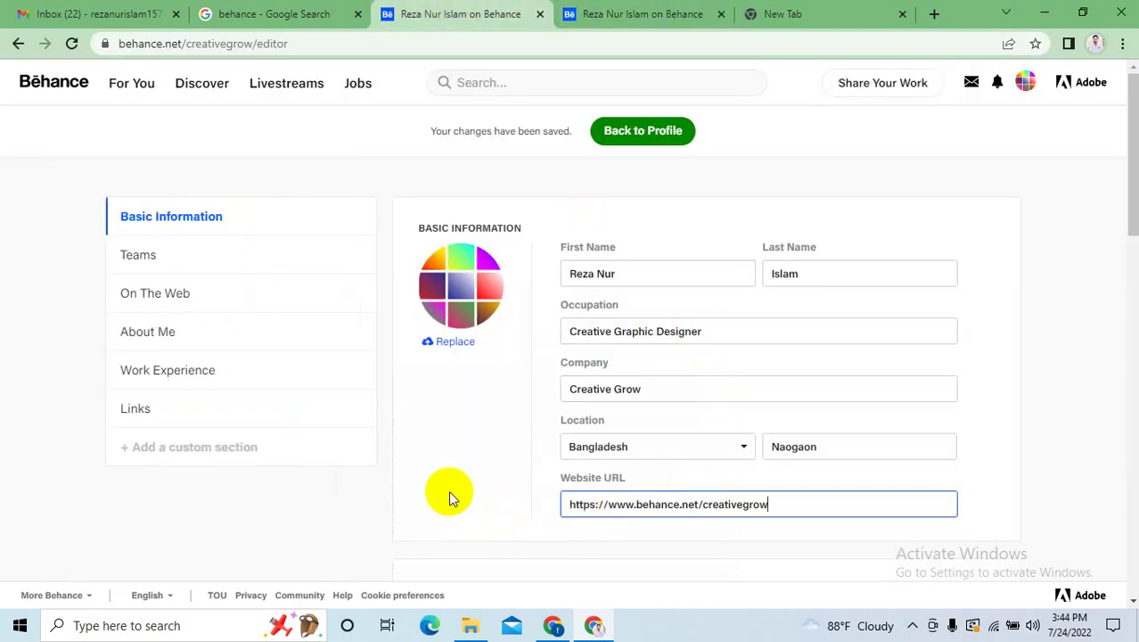
left_click(786, 443)
Look through the Teams section and the list of social accounts in the On The Web section.
scroll(784, 443, "down", 2)
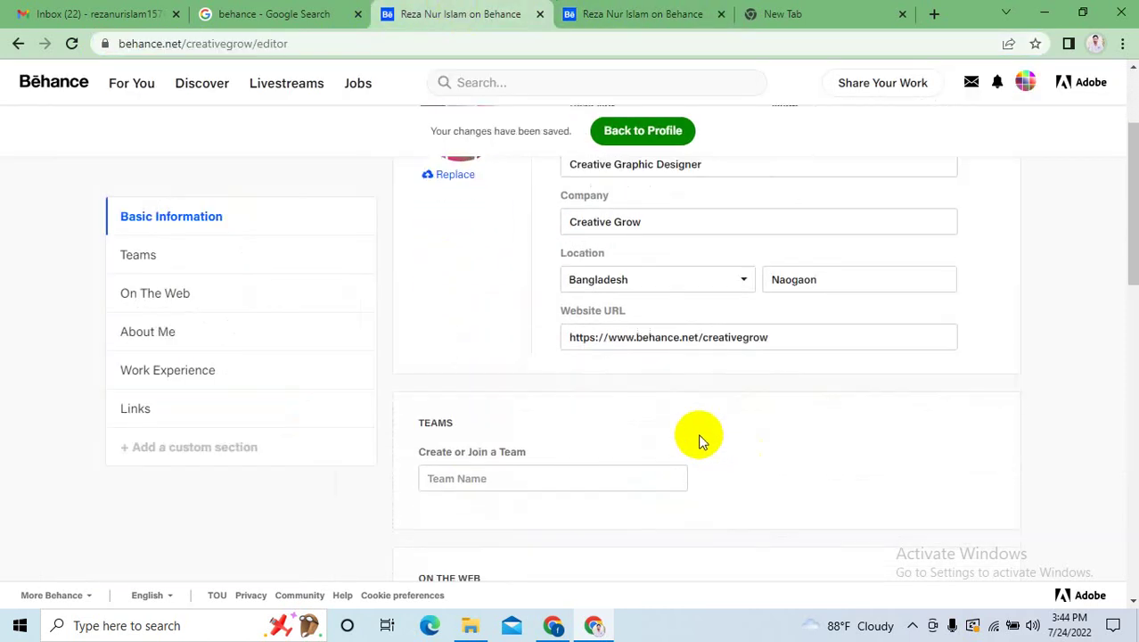
scroll(699, 440, "down", 2)
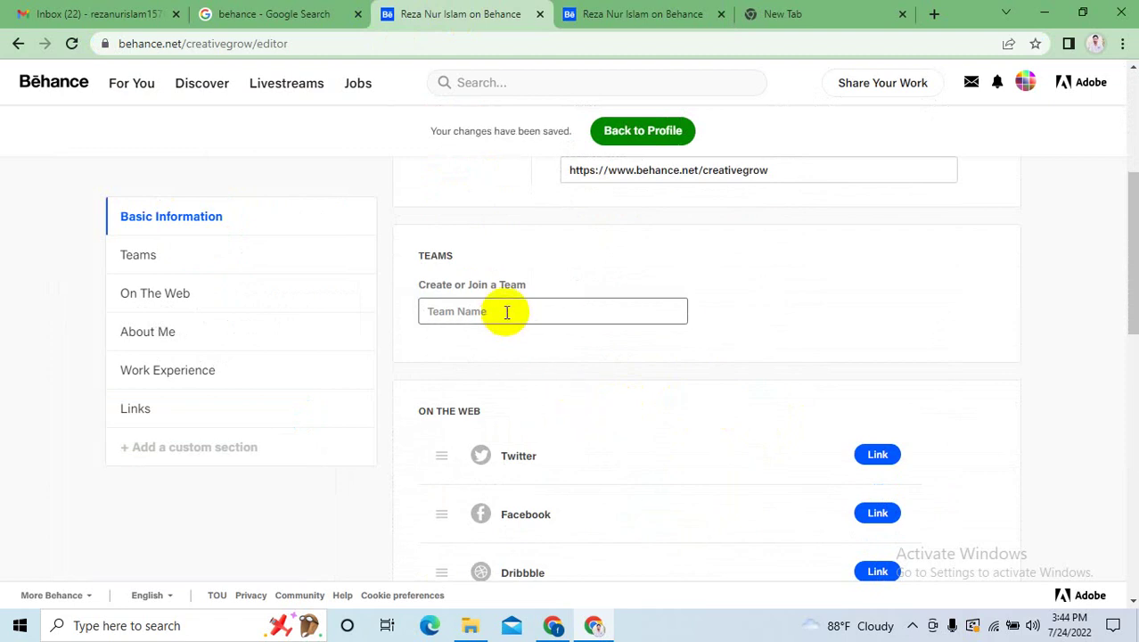
left_click(506, 312)
scroll(891, 292, "down", 3)
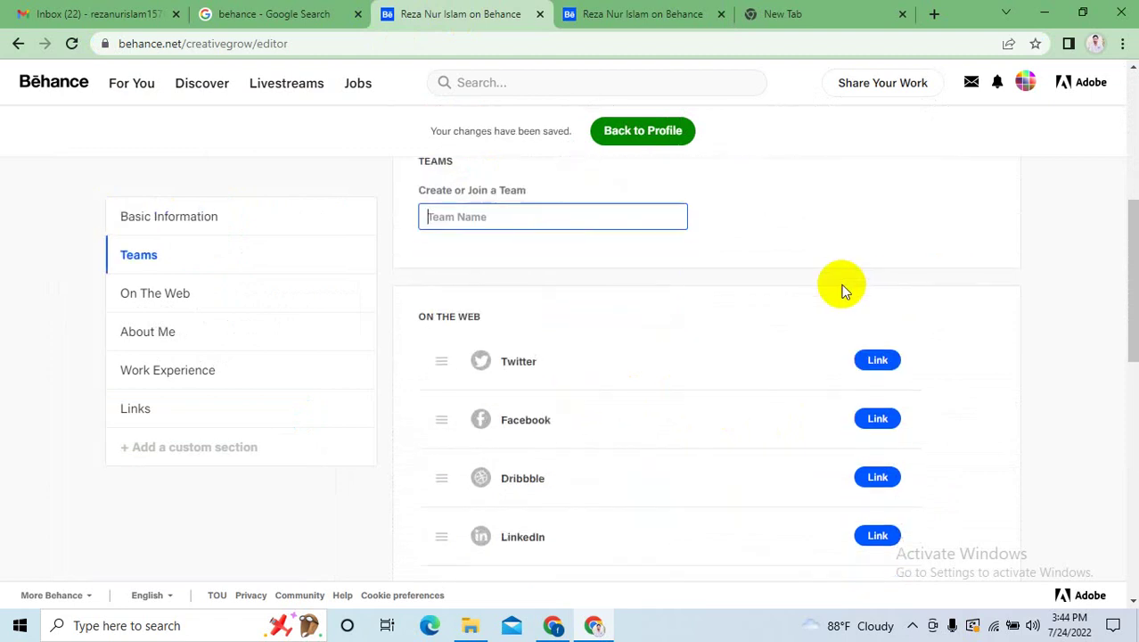
scroll(766, 293, "up", 1)
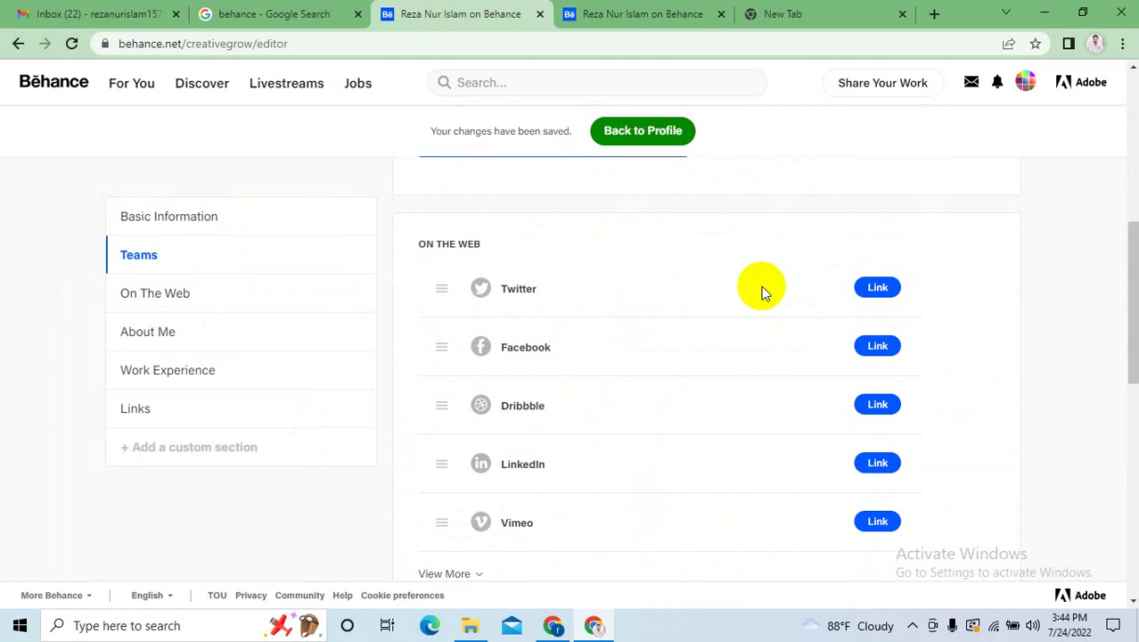
scroll(761, 287, "down", 2)
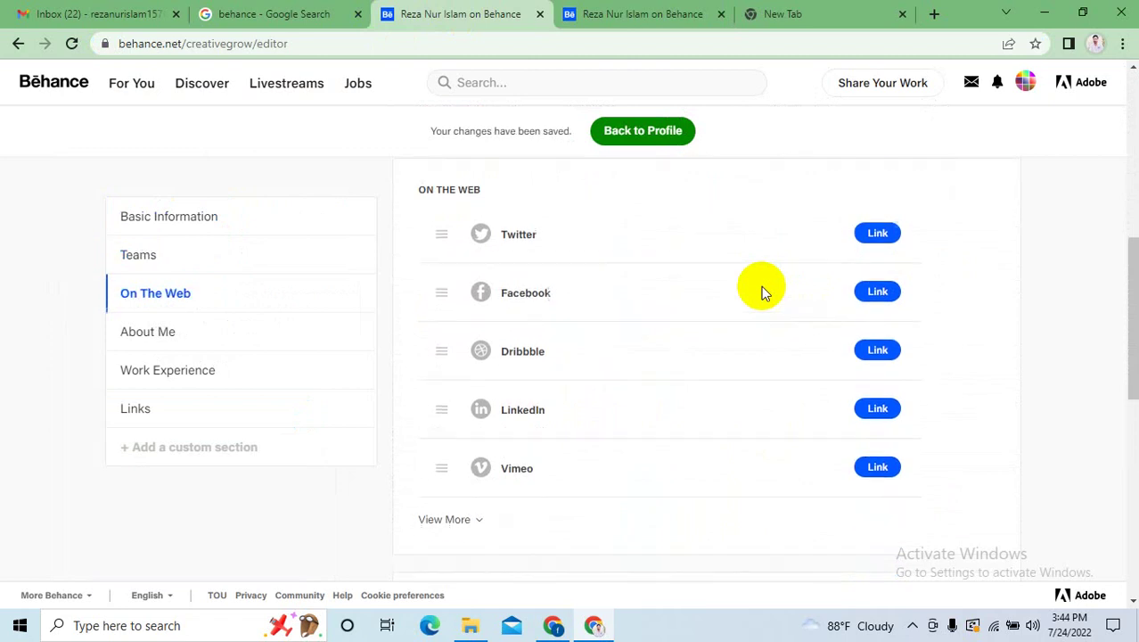
scroll(521, 298, "up", 1)
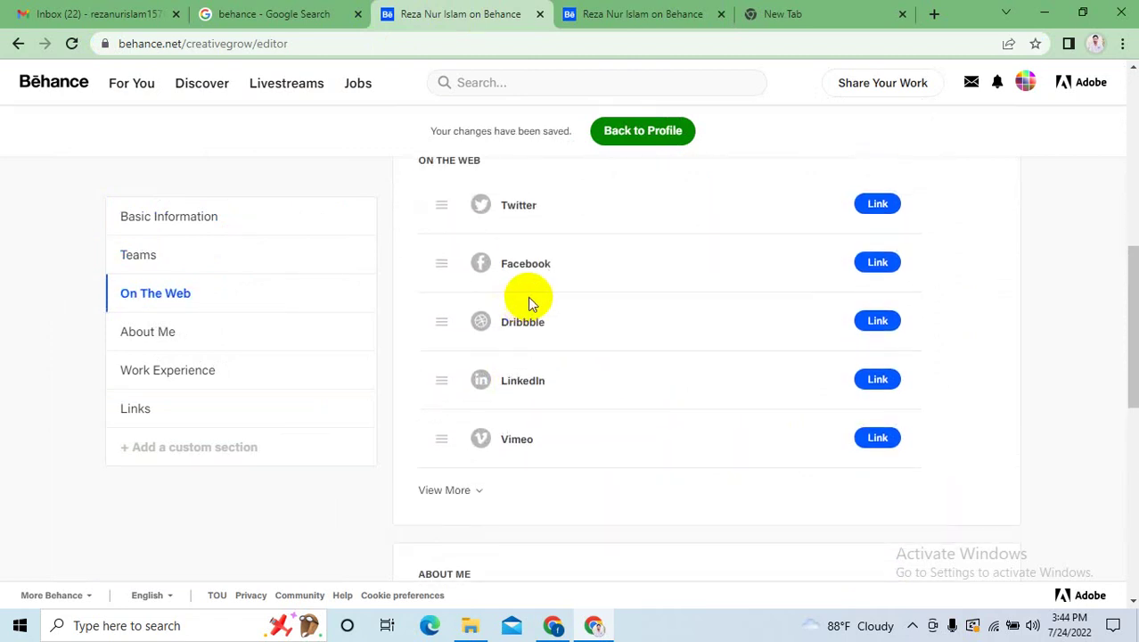
double_click(519, 206)
scroll(884, 229, "up", 1)
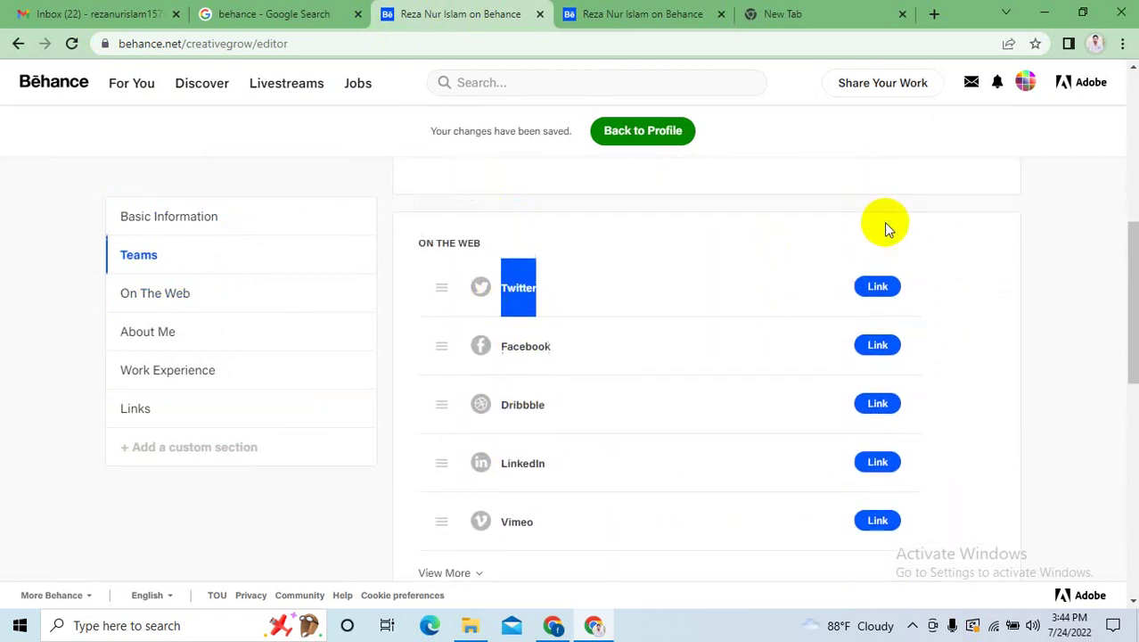
Link Twitter in the On The Web section with the profile address behance.net/creativegrow as its username.
left_click(877, 286)
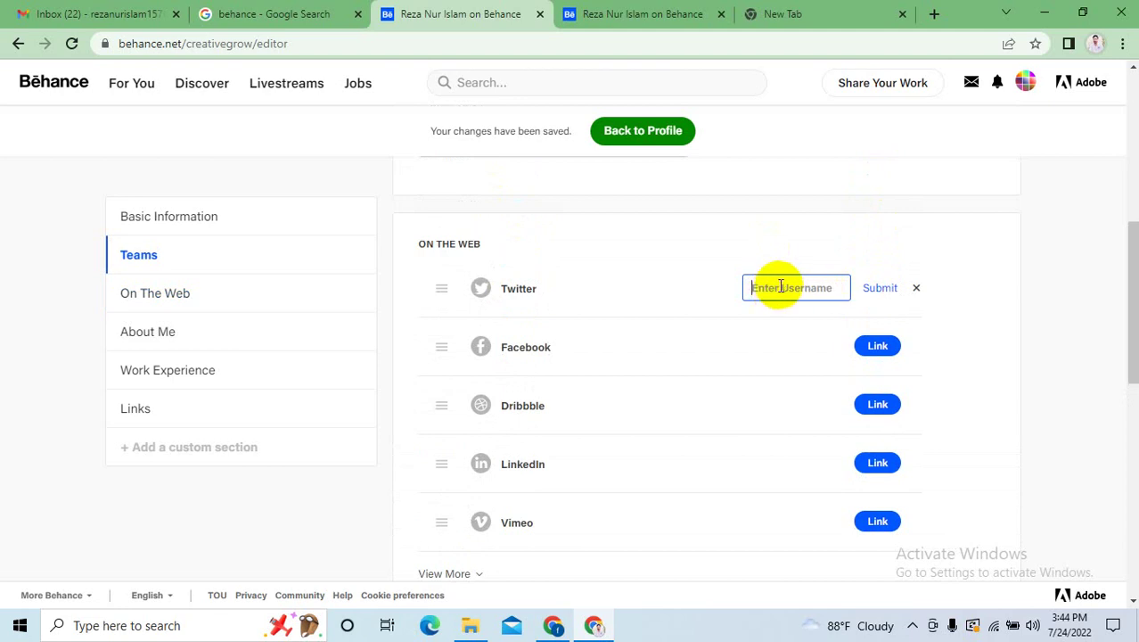
left_click(669, 12)
left_click(237, 41)
left_click_drag(318, 43, 255, 44)
right_click(259, 45)
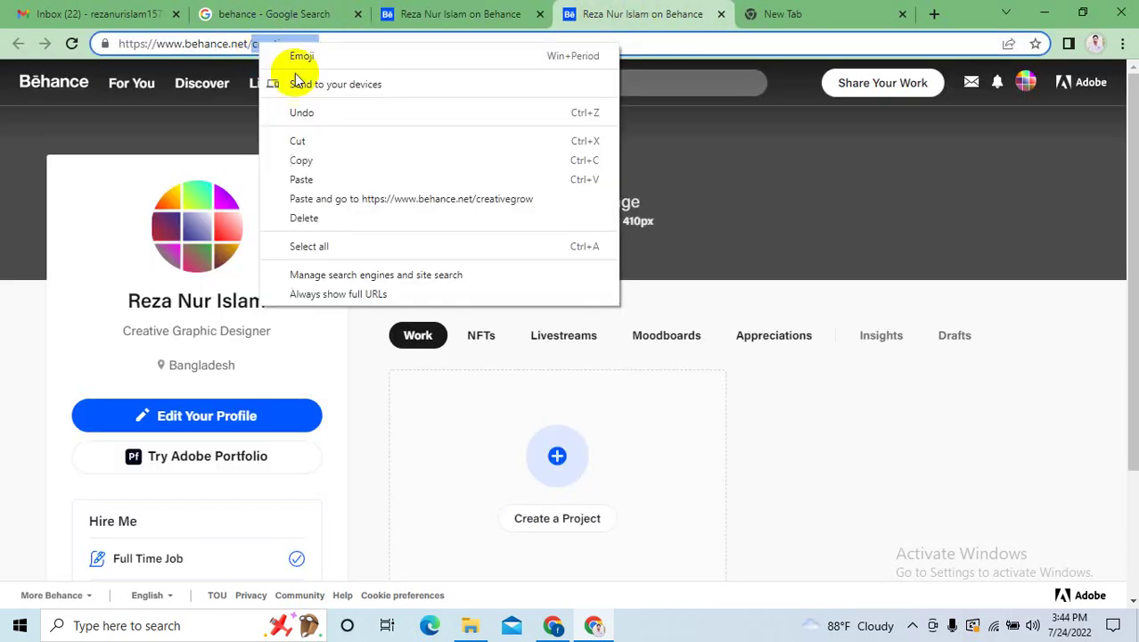
left_click(493, 7)
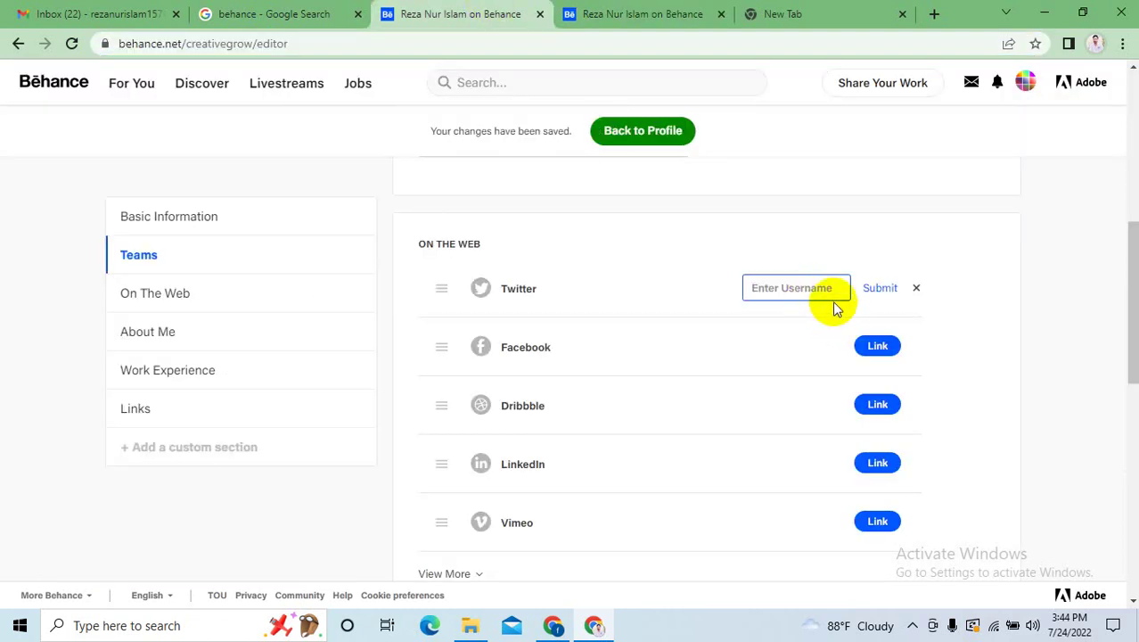
left_click(848, 288)
key("ctrl+v")
left_click(879, 288)
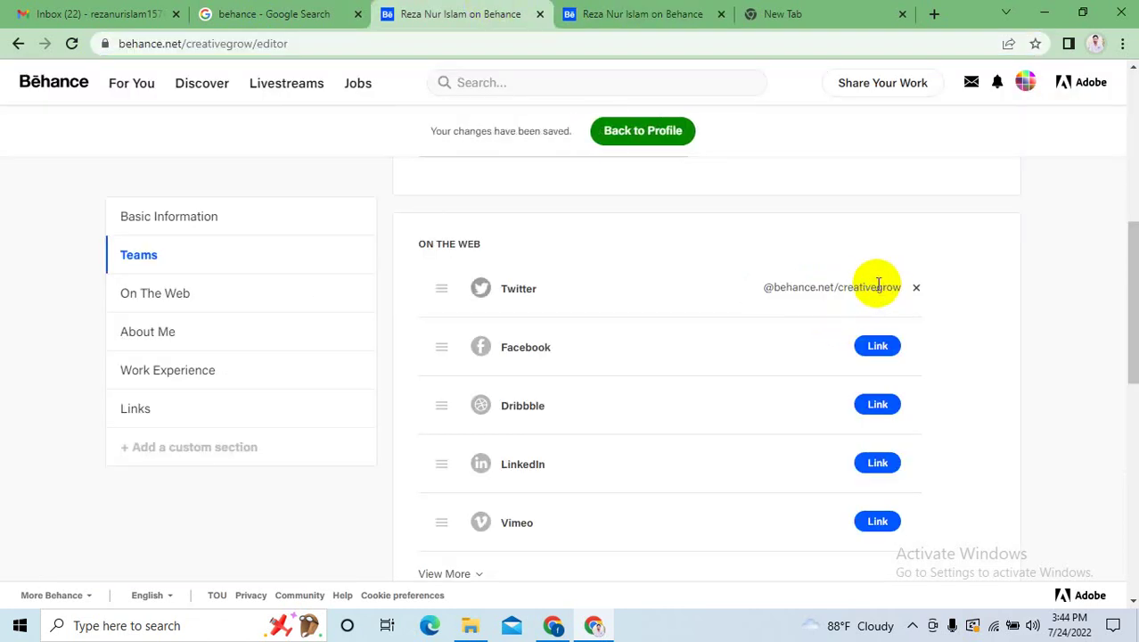
Link Facebook with the same behance.net/creativegrow address as its username.
left_click(878, 347)
left_click(775, 349)
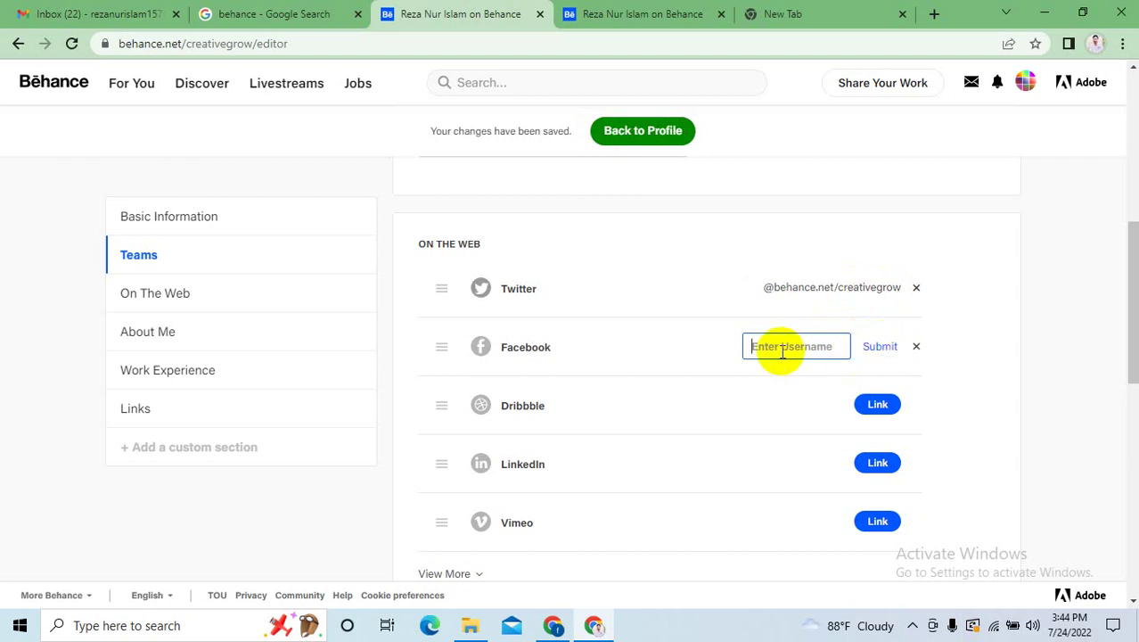
key("ctrl+v")
left_click(881, 346)
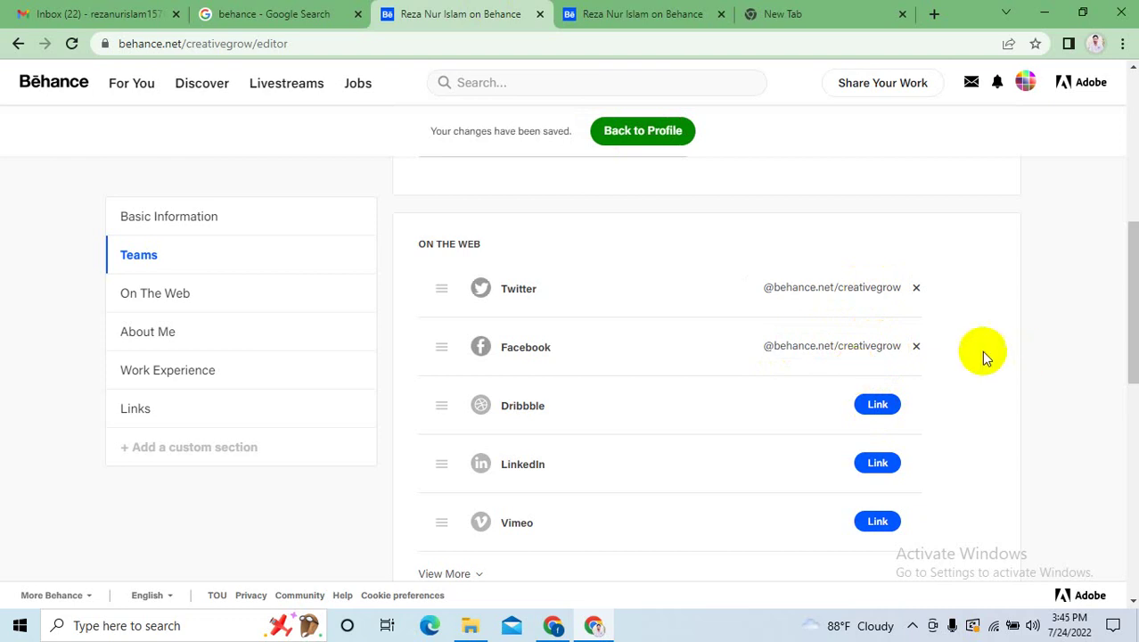
Remove the Facebook and Twitter links from the On The Web section.
left_click(918, 346)
left_click(916, 287)
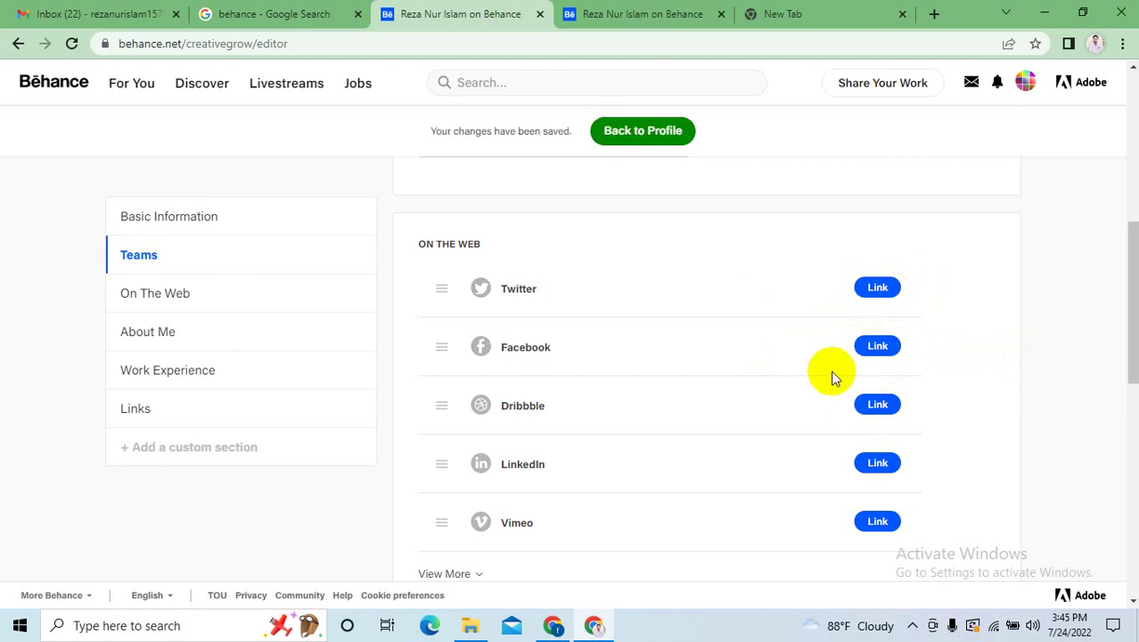
Go to the About Me section and open its description for editing.
scroll(663, 356, "down", 5)
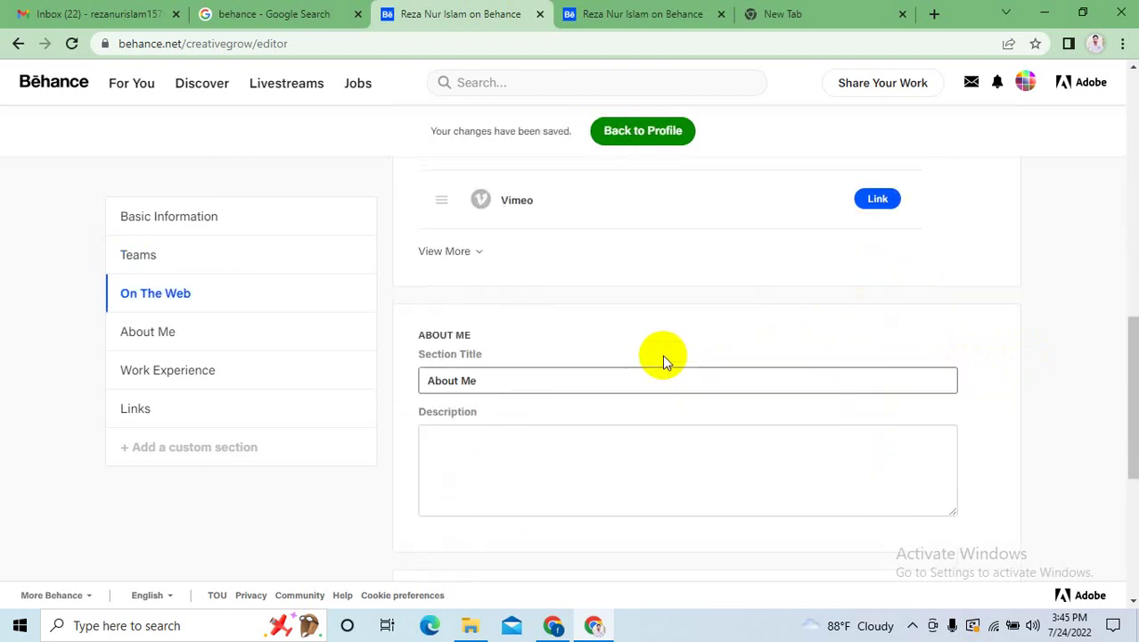
scroll(535, 294, "down", 1)
double_click(516, 211)
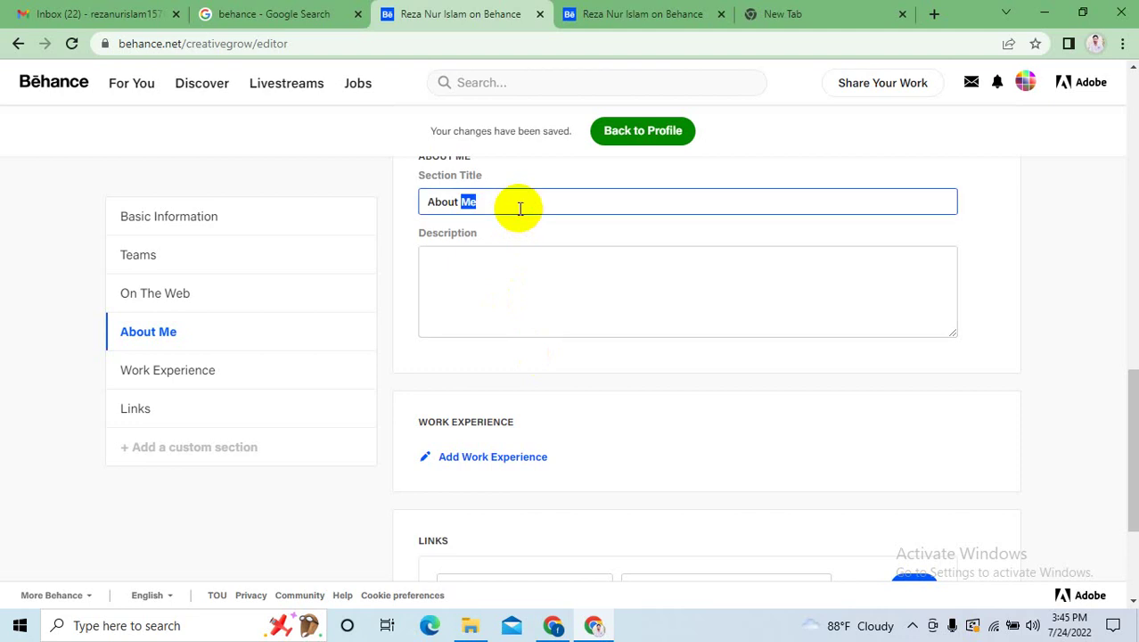
scroll(554, 274, "up", 1)
left_click(504, 335)
left_click(491, 285)
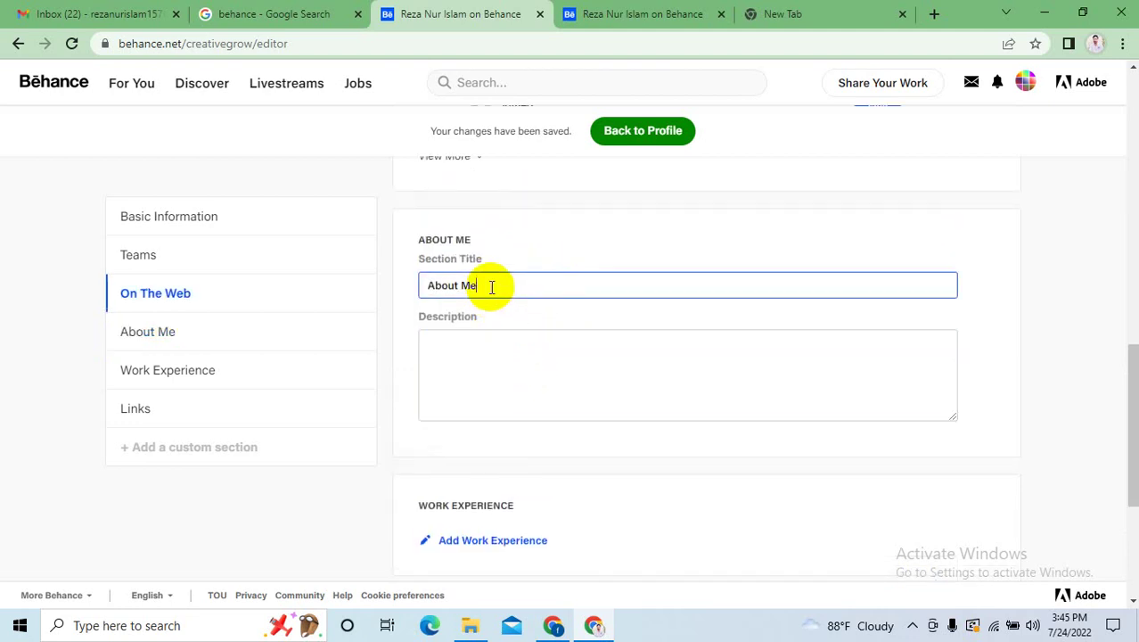
left_click(500, 364)
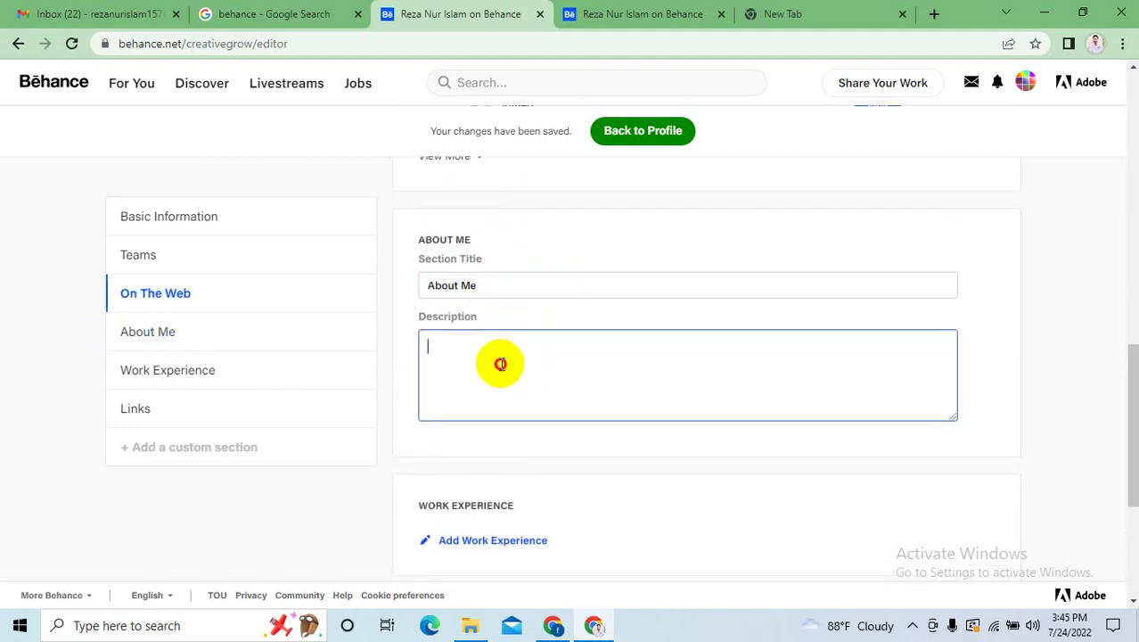
left_click(894, 626)
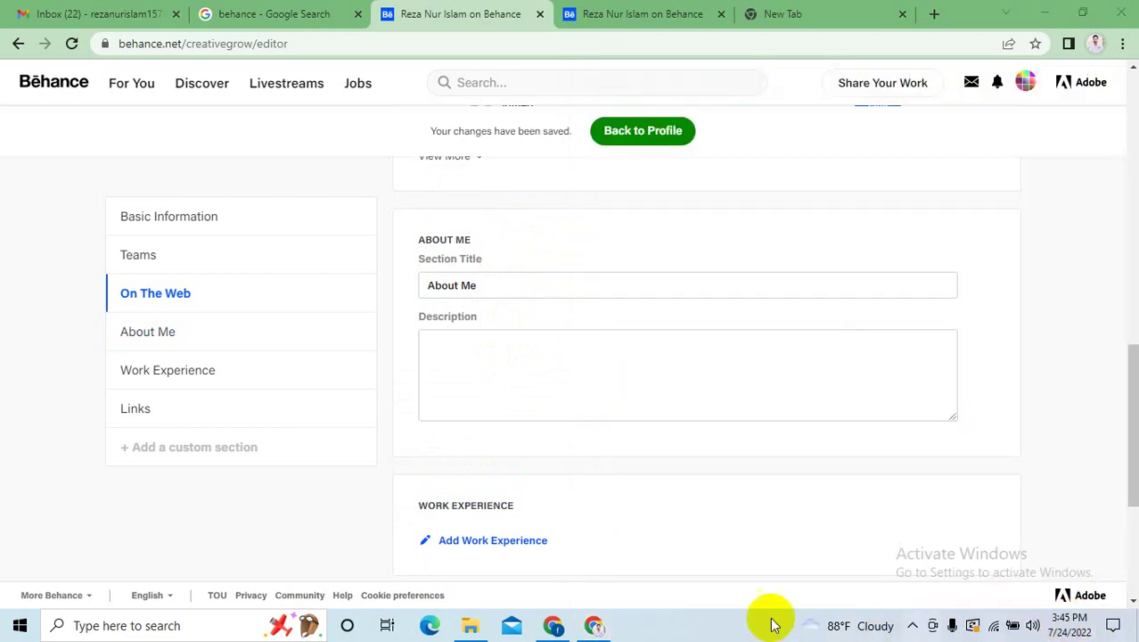
Search Google for fiverr in the empty browser tab and open the official Fiverr site.
left_click(771, 19)
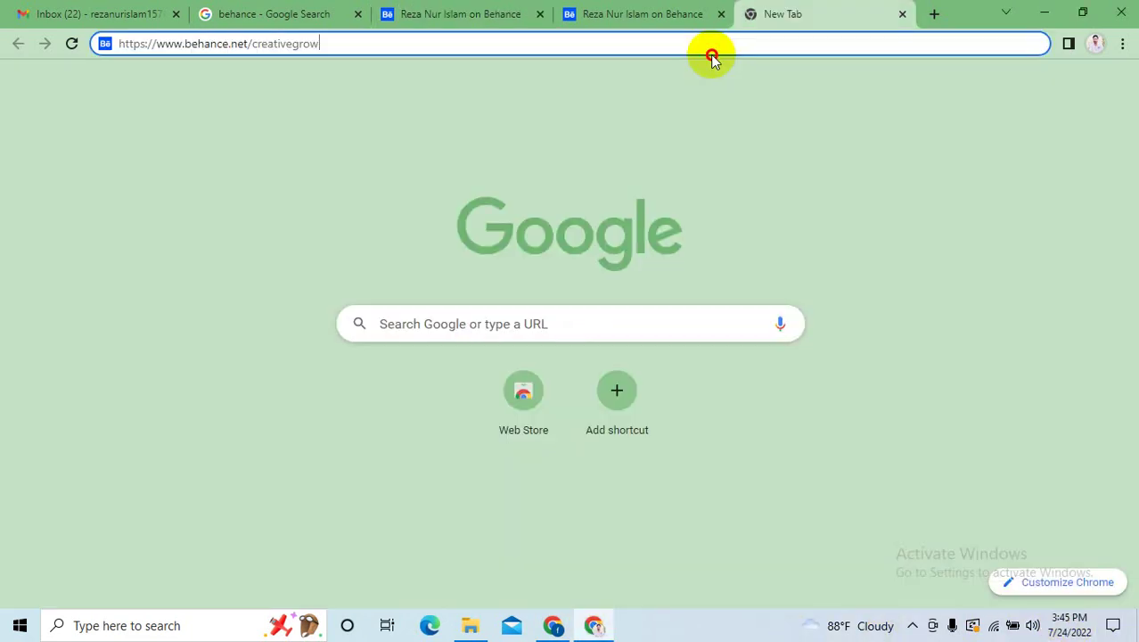
left_click(687, 43)
key("ctrl+a")
key("BackSpace")
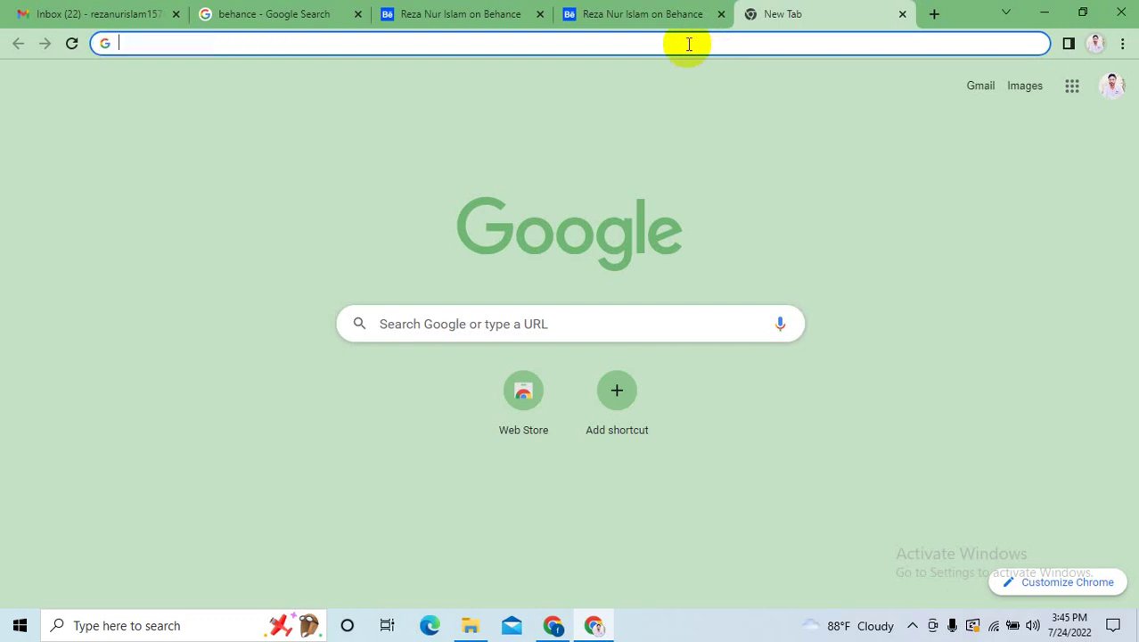
type("fiverr")
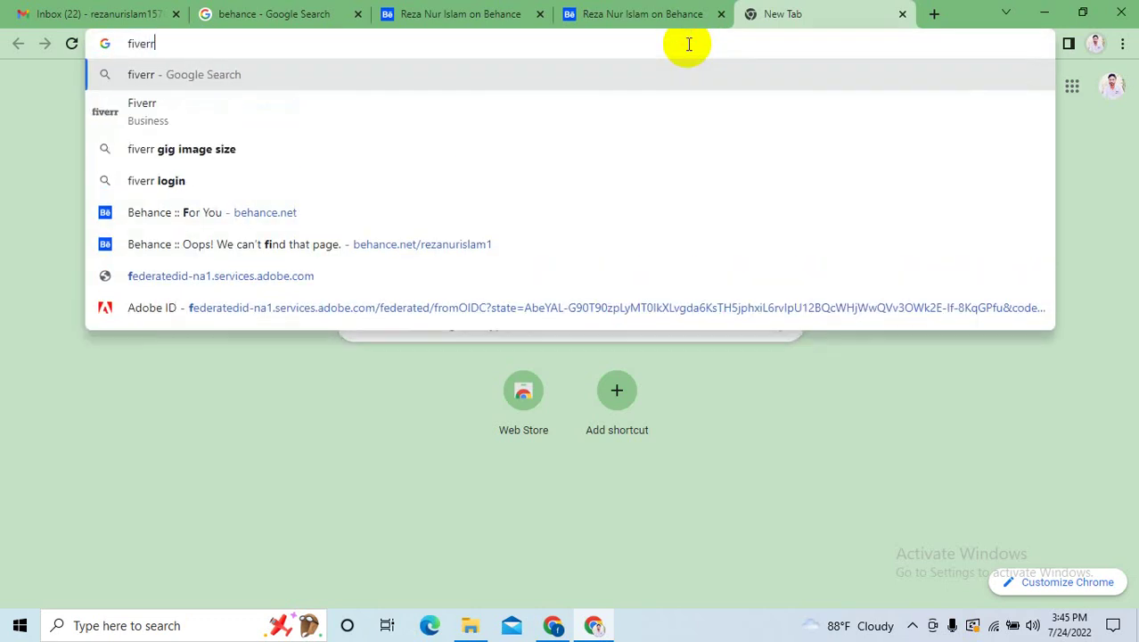
key("Return")
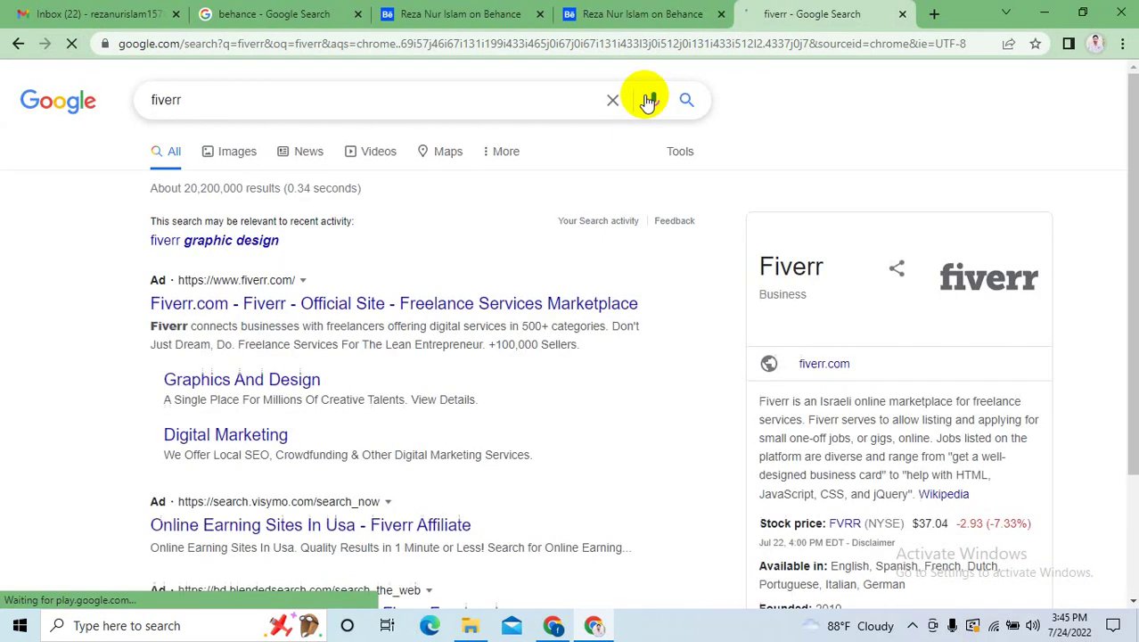
left_click(257, 311)
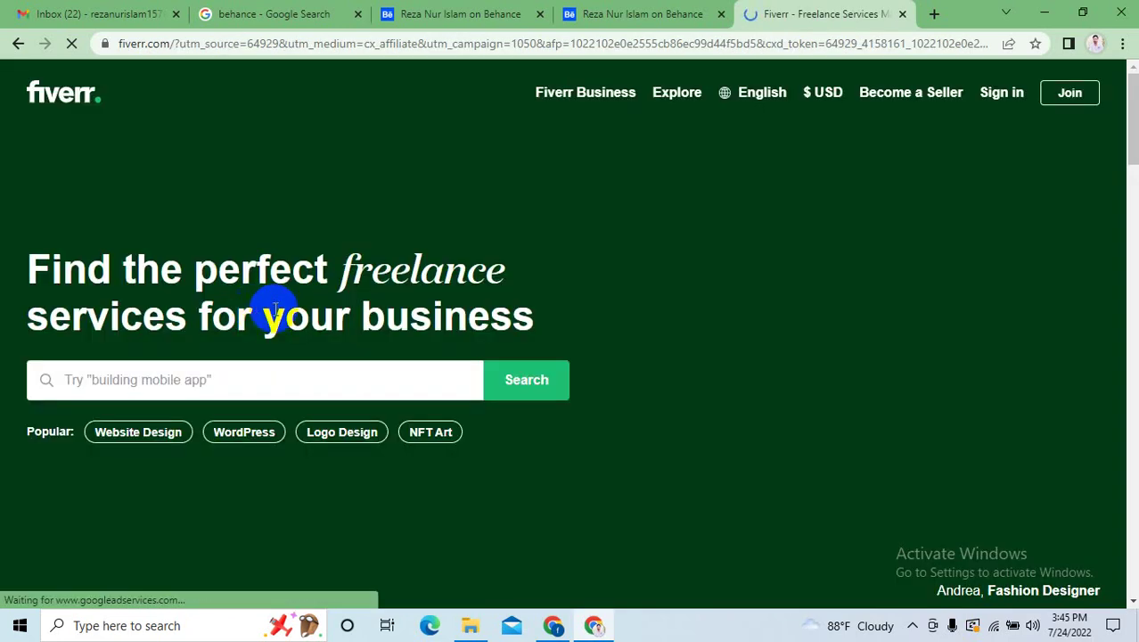
Skim through the Fiverr home page and return to the Behance profile page.
scroll(267, 303, "down", 10)
scroll(548, 287, "down", 3)
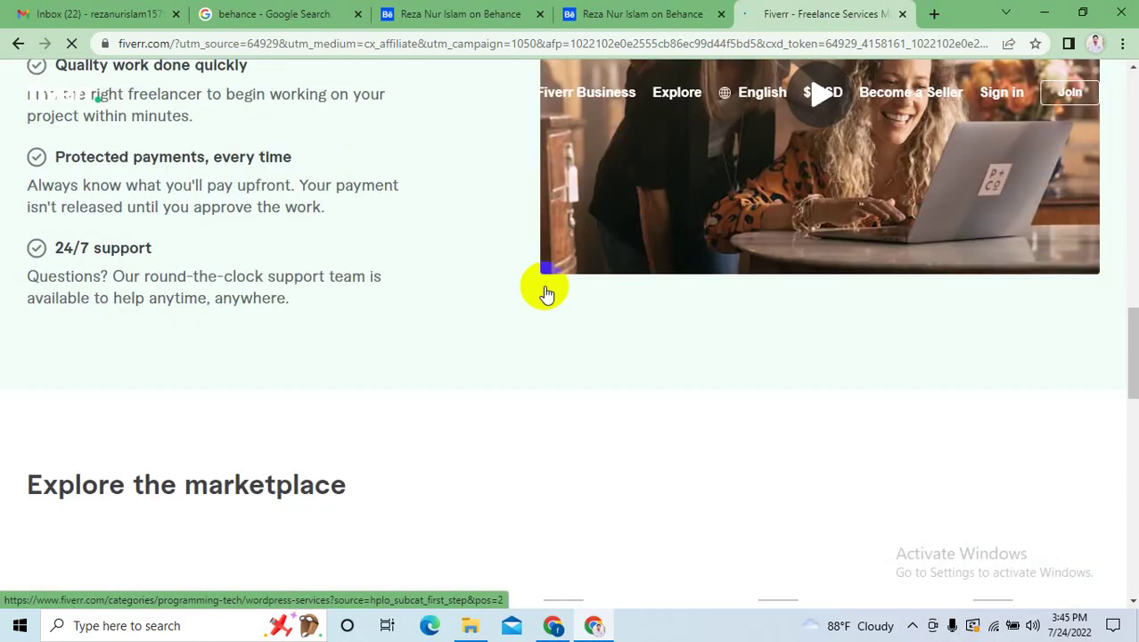
scroll(490, 281, "up", 4)
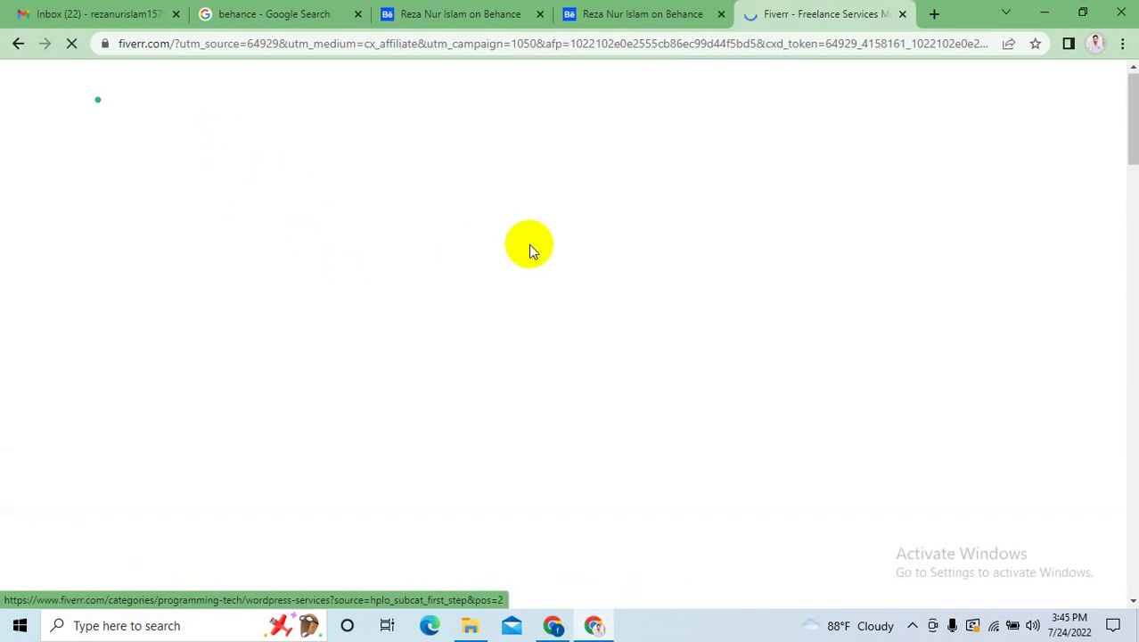
left_click(642, 14)
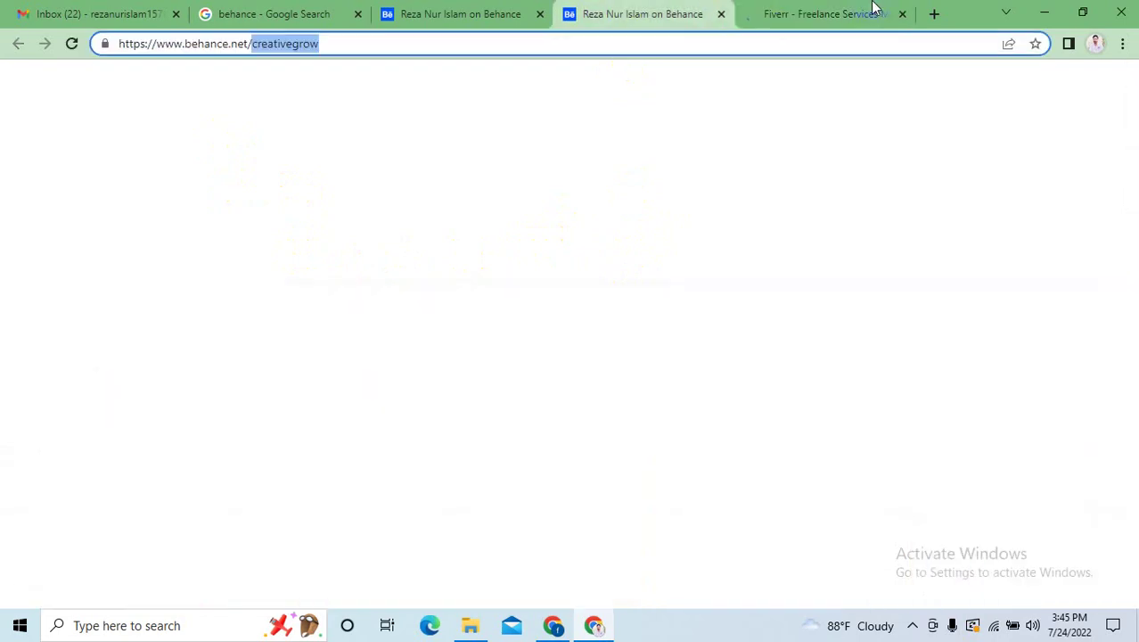
Return to the Fiverr site and open the Image Editing category under Graphics & Design, dismissing the join prompt.
left_click(829, 14)
scroll(472, 348, "down", 4)
scroll(470, 348, "down", 3)
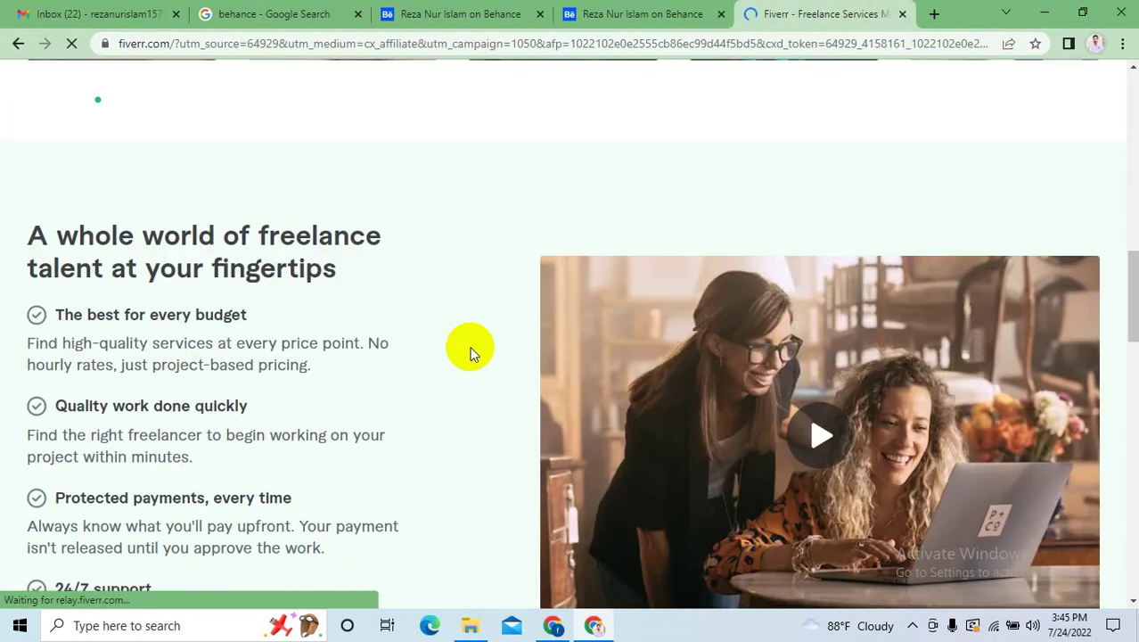
scroll(471, 348, "up", 12)
scroll(388, 299, "down", 8)
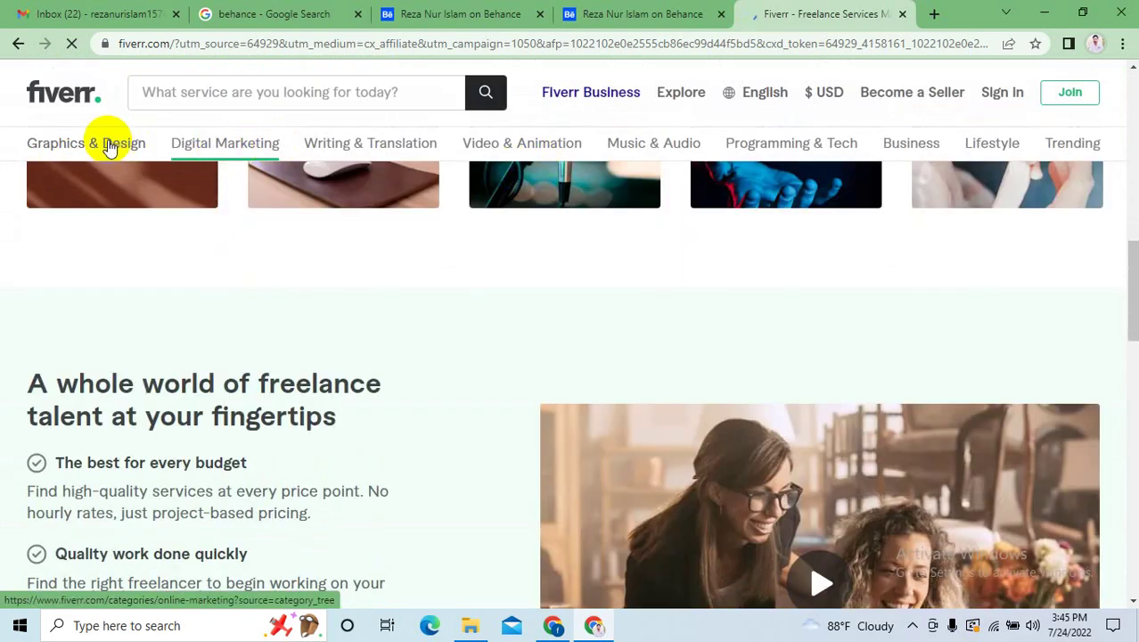
mouse_move(65, 151)
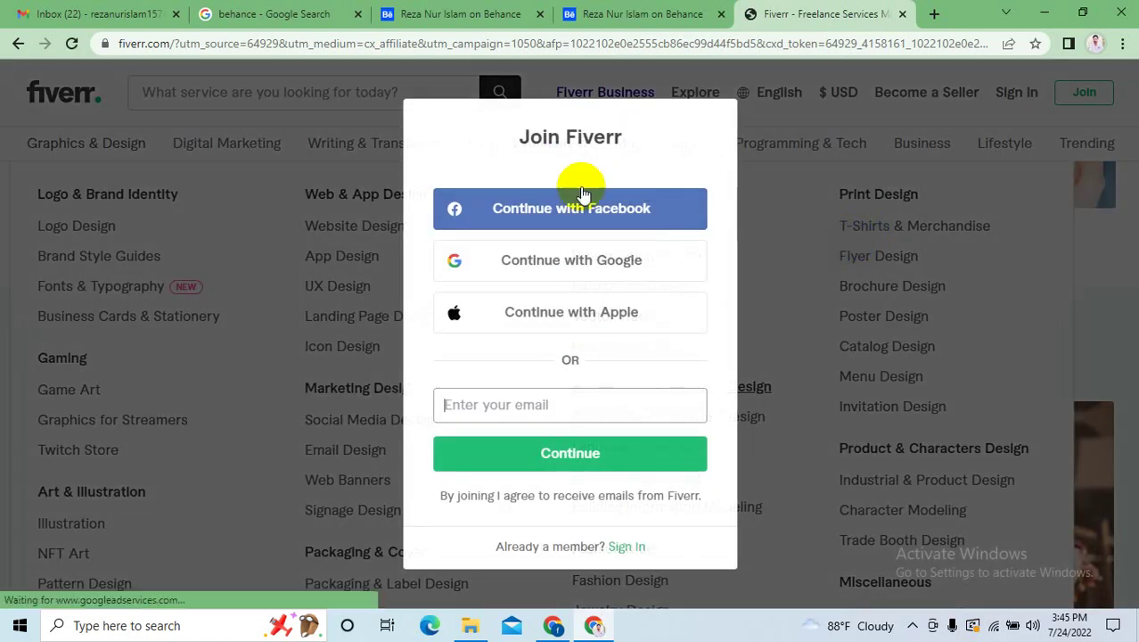
left_click(902, 212)
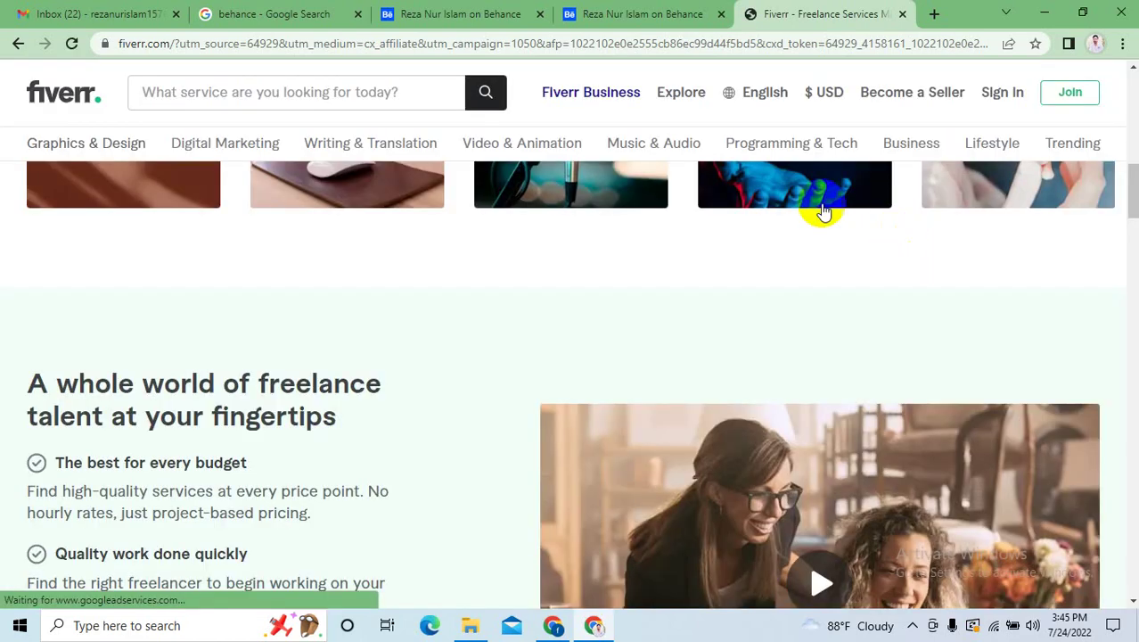
mouse_move(112, 151)
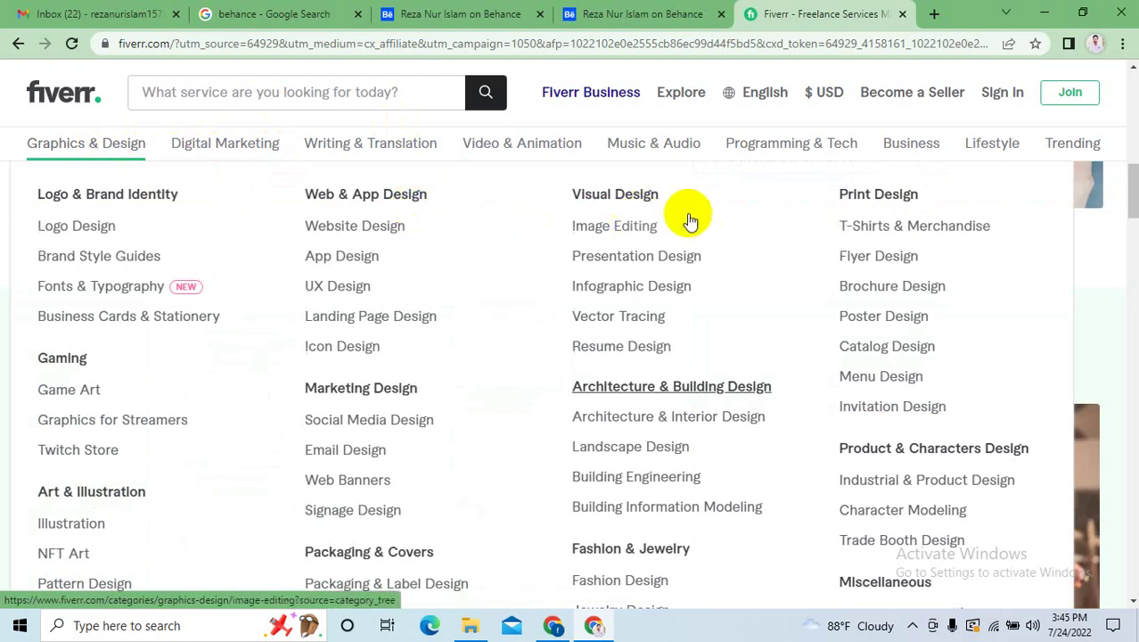
left_click(636, 231)
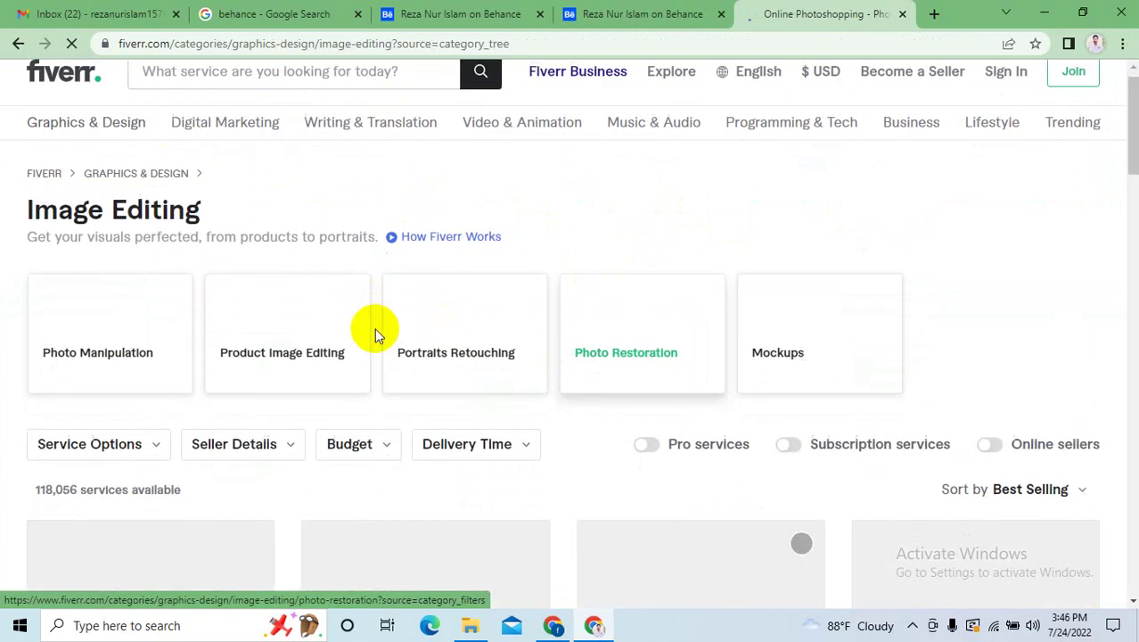
Open the profile of the seller offering the HDR real estate photo editing service in a new tab and switch to it.
scroll(376, 330, "down", 6)
scroll(188, 301, "up", 1)
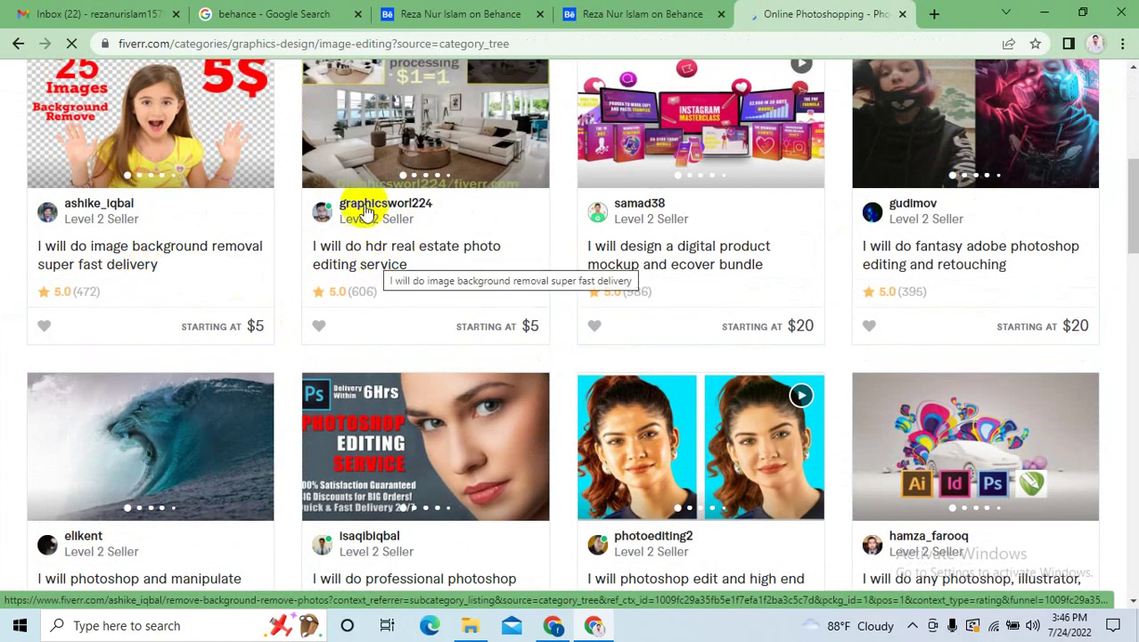
right_click(428, 223)
left_click(441, 218)
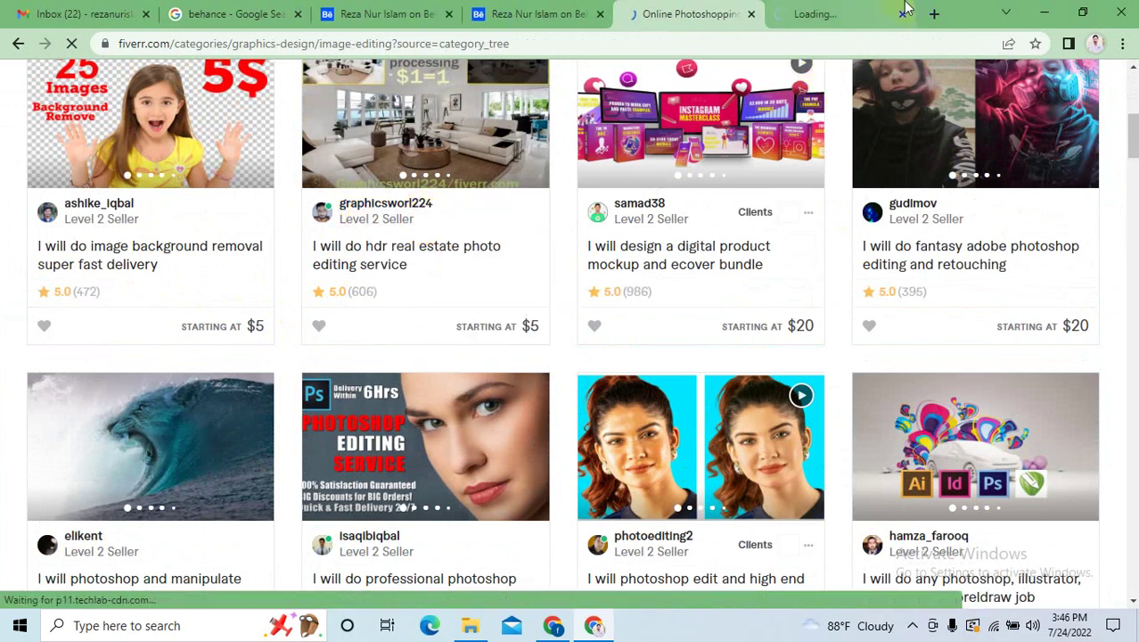
left_click(795, 10)
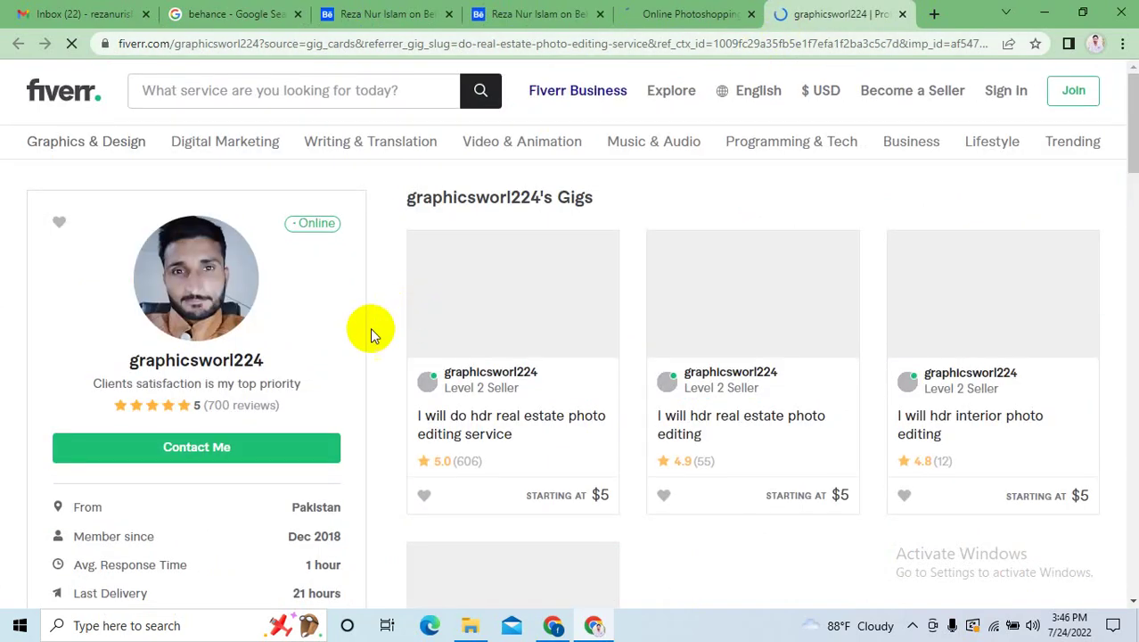
Copy the full Description text from the seller's Fiverr profile, dismissing the join prompt.
scroll(369, 327, "down", 5)
scroll(272, 357, "down", 1)
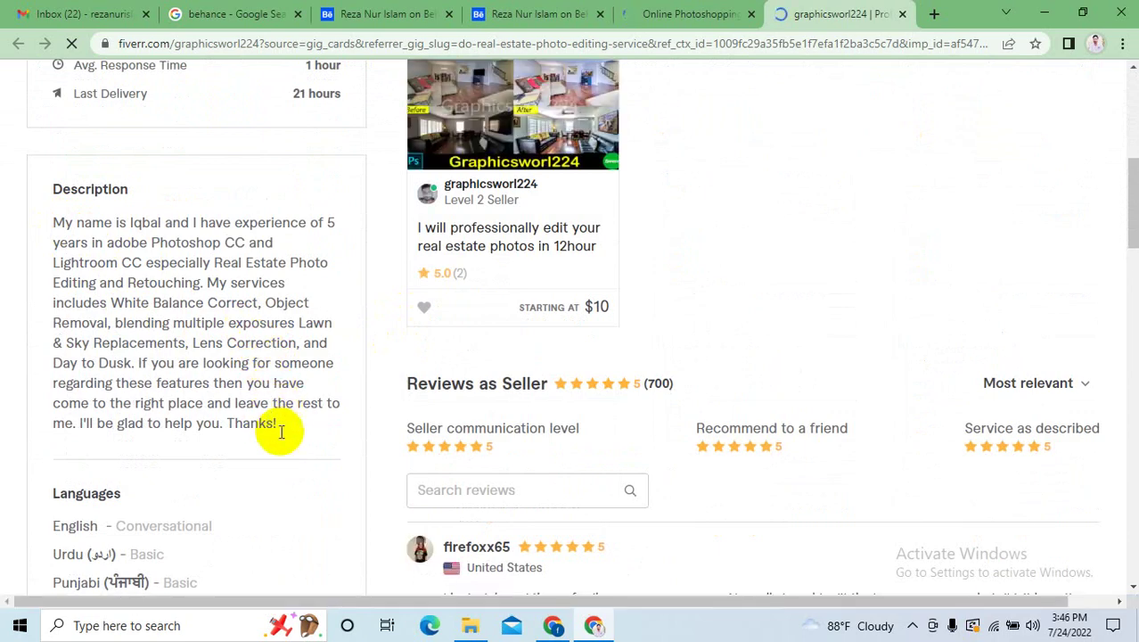
left_click_drag(283, 431, 256, 400)
right_click(252, 384)
left_click(304, 391)
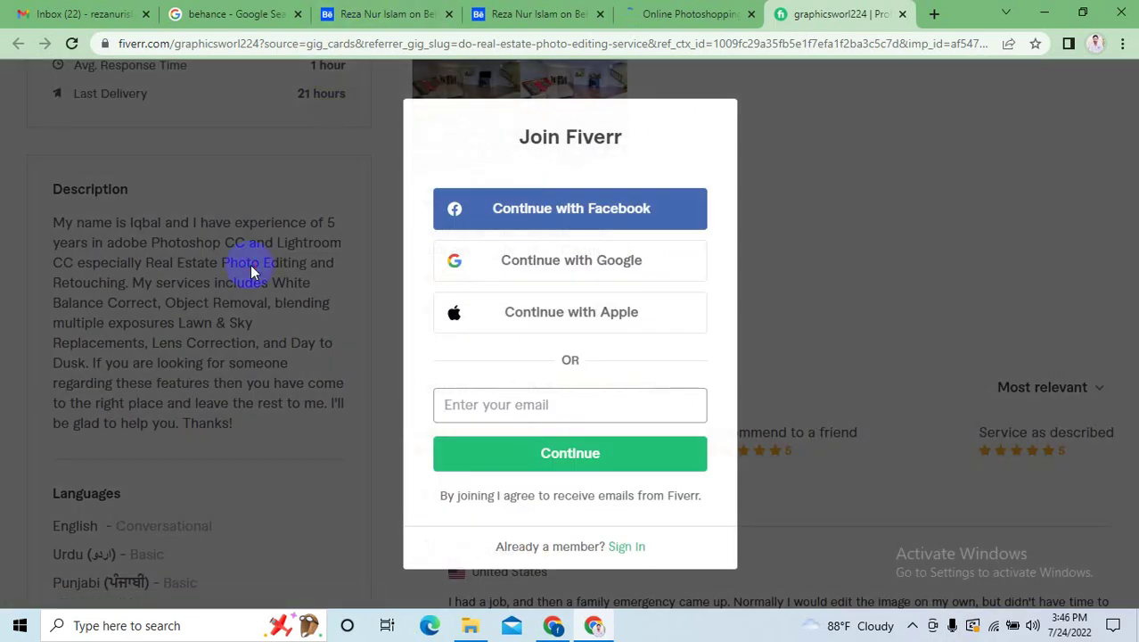
left_click(251, 272)
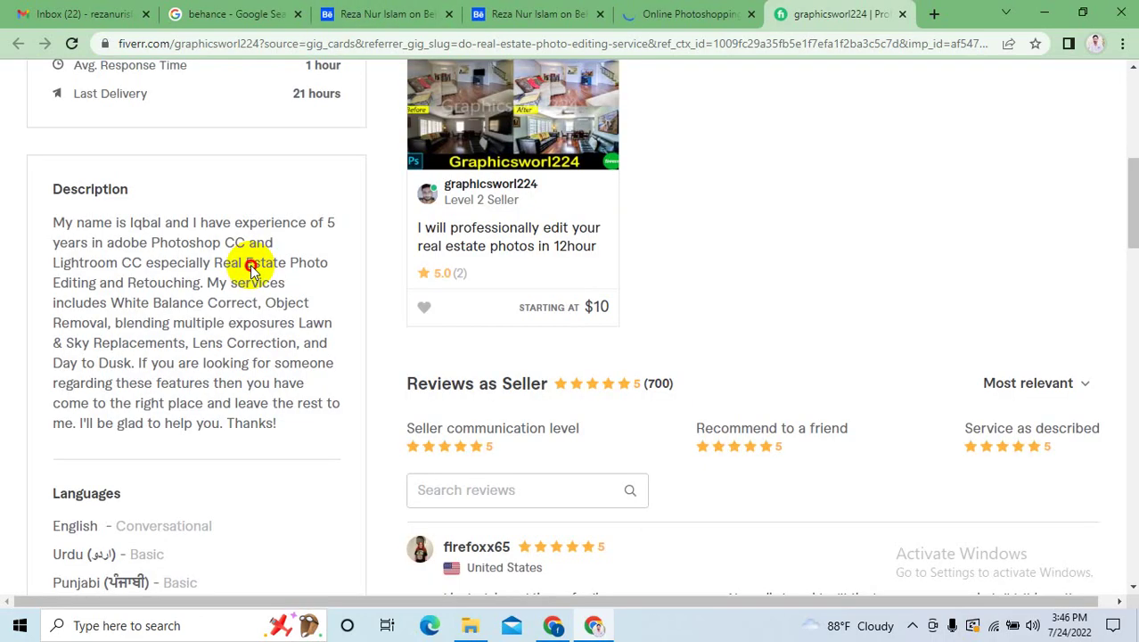
triple_click(251, 267)
right_click(269, 265)
left_click(295, 280)
Paste the copied text into the About Me description in the Behance profile editor and enlarge the text box to show it all.
left_click(539, 14)
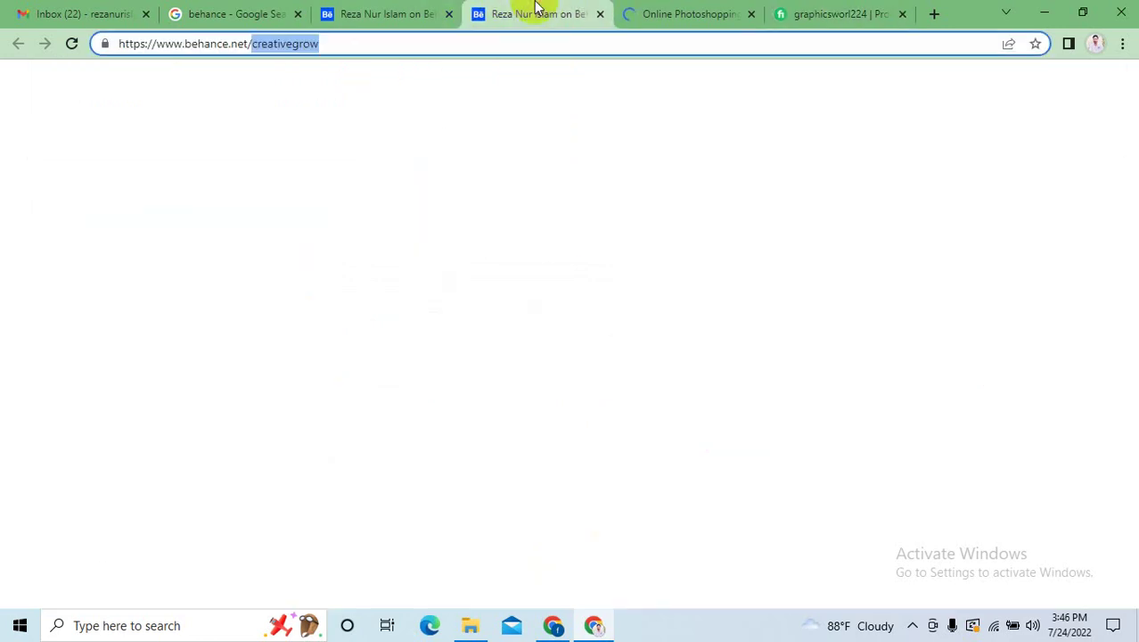
left_click(409, 13)
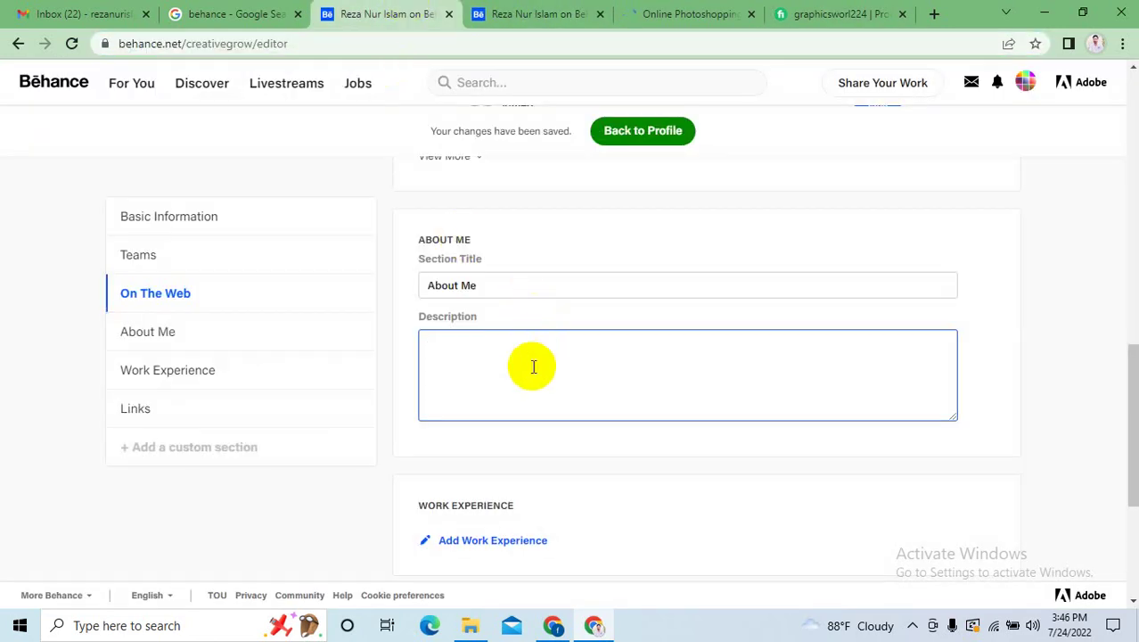
key("ctrl+v")
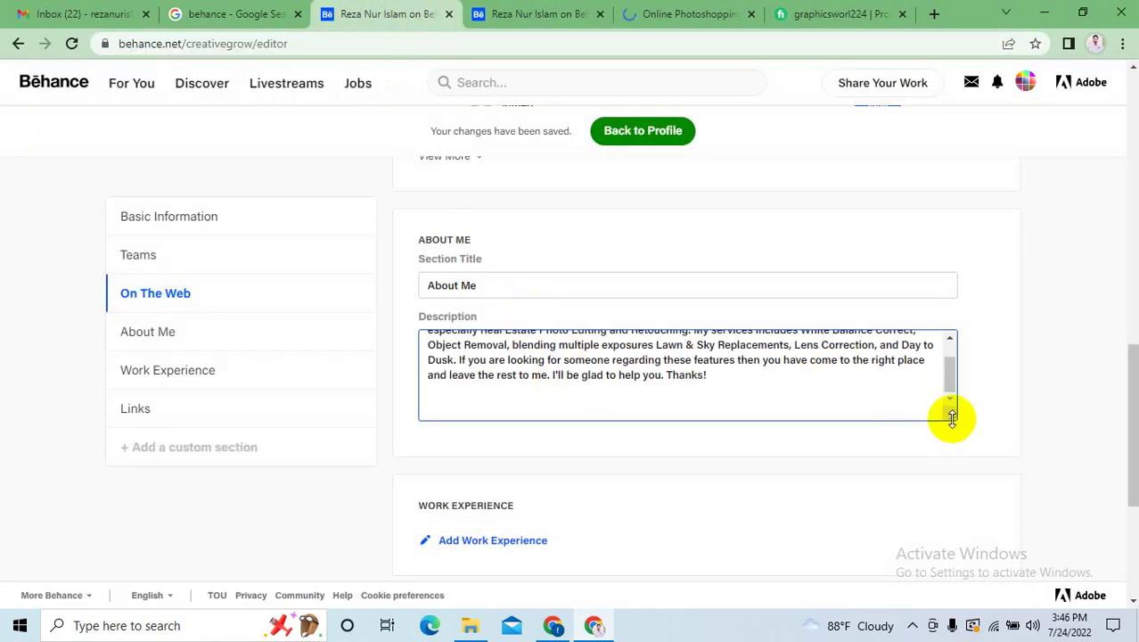
left_click_drag(952, 418, 972, 577)
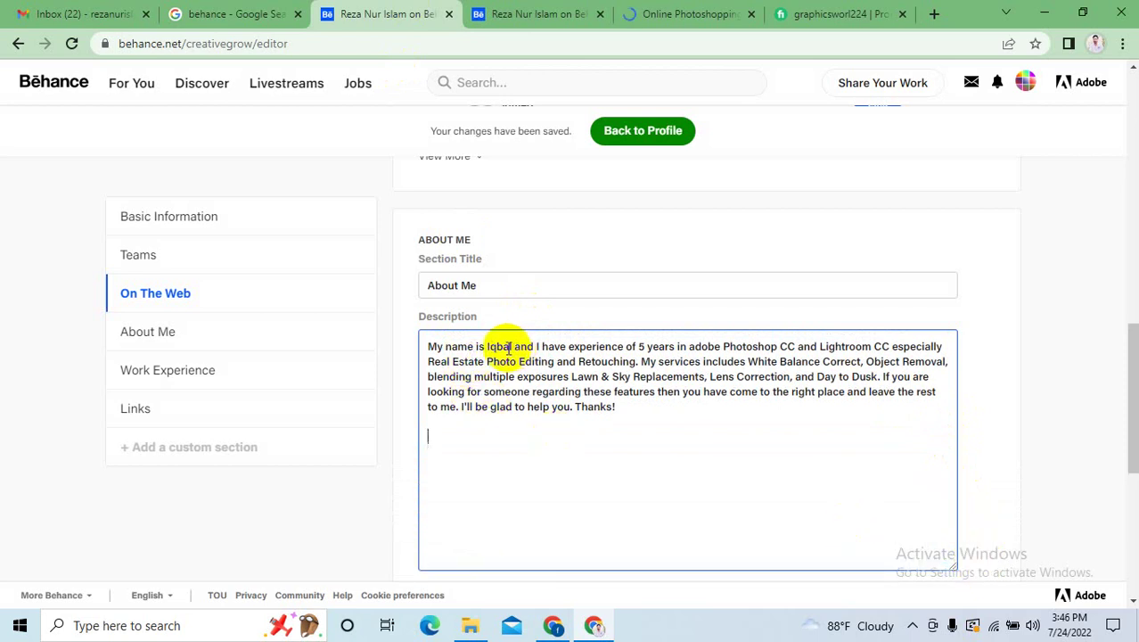
Replace the seller's name in the About Me description with the first name copied from Basic Information, separated by a space.
scroll(535, 303, "up", 10)
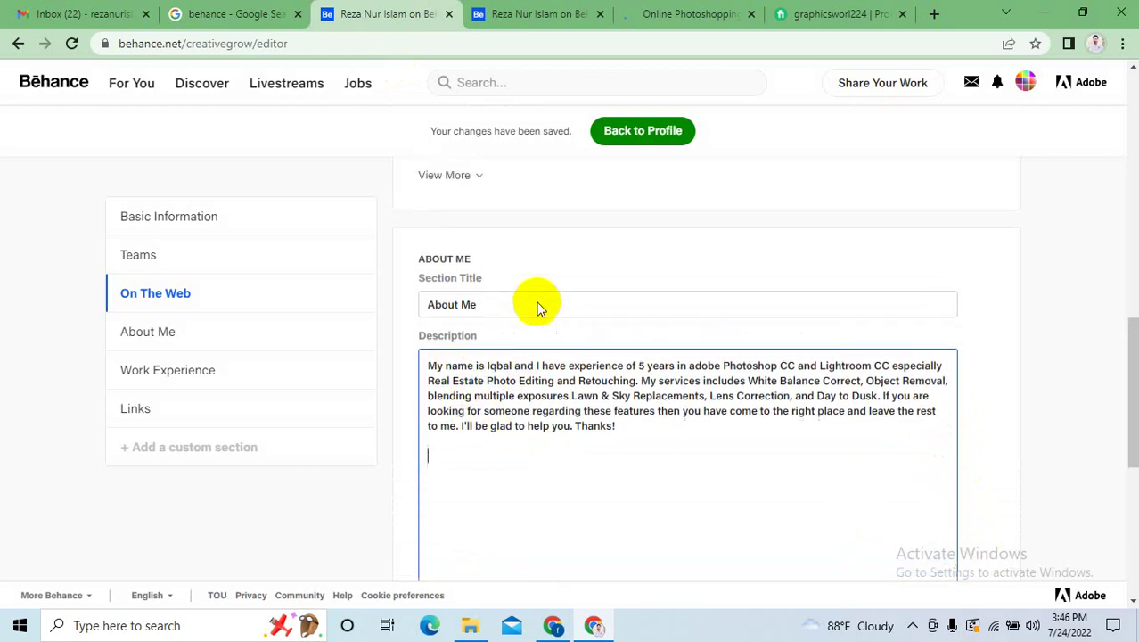
scroll(540, 281, "up", 2)
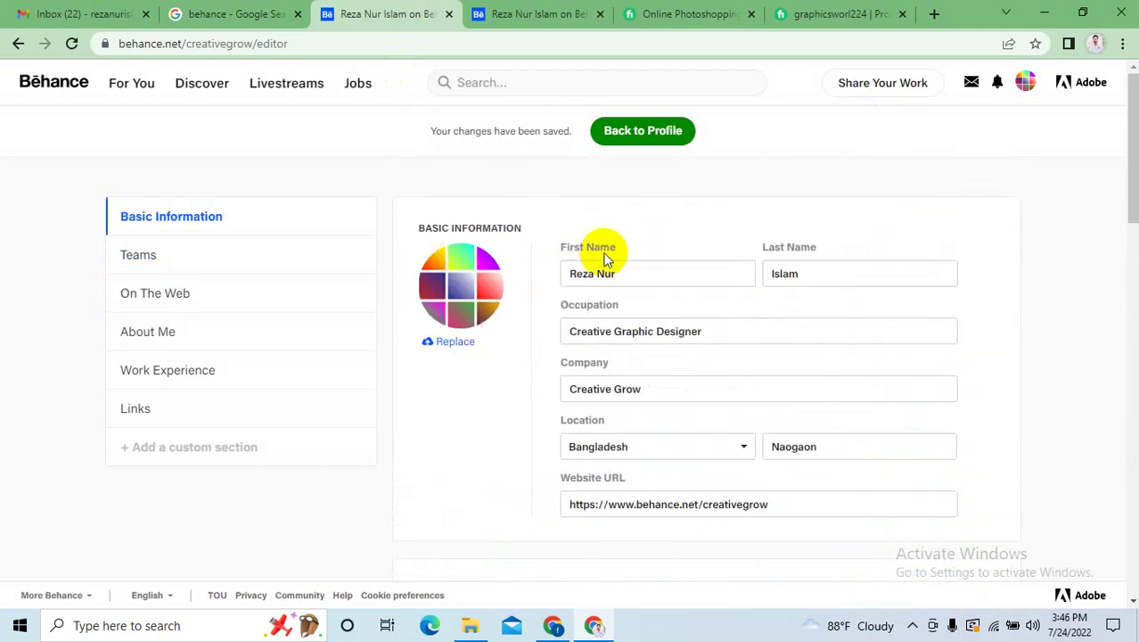
left_click(628, 272)
left_click_drag(628, 273, 547, 271)
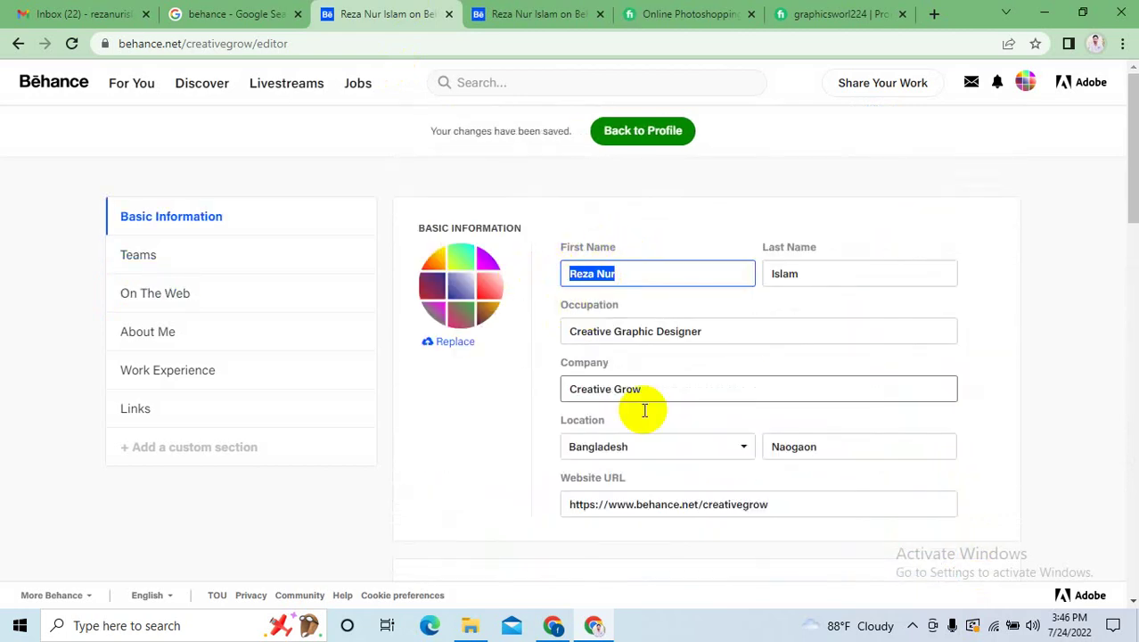
scroll(656, 440, "down", 7)
scroll(571, 454, "down", 4)
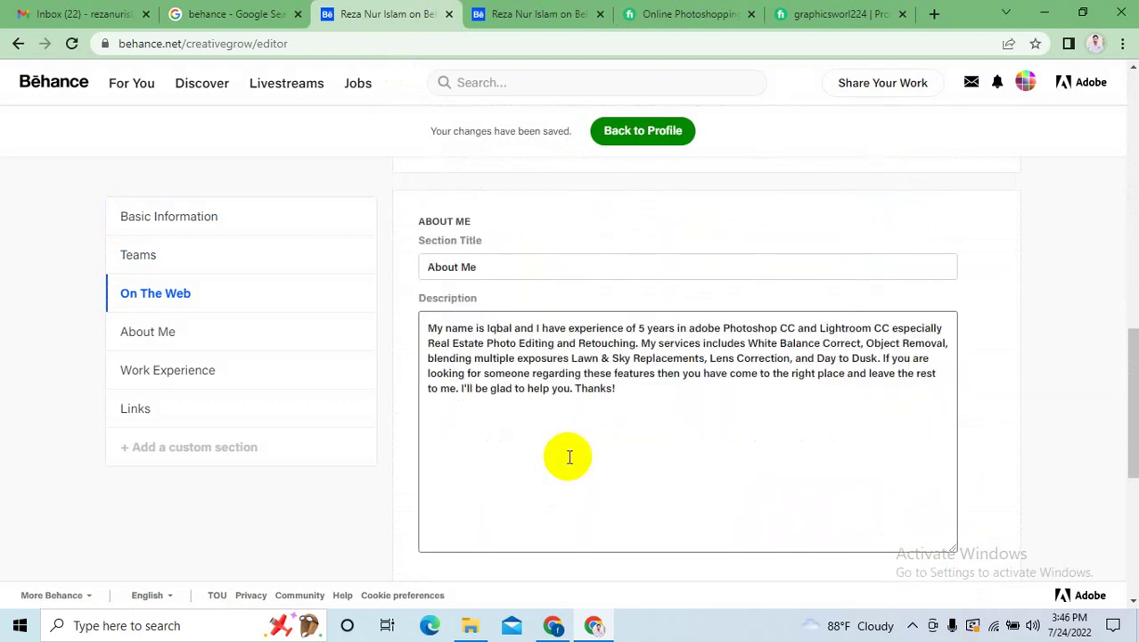
double_click(510, 262)
left_click_drag(515, 262, 486, 261)
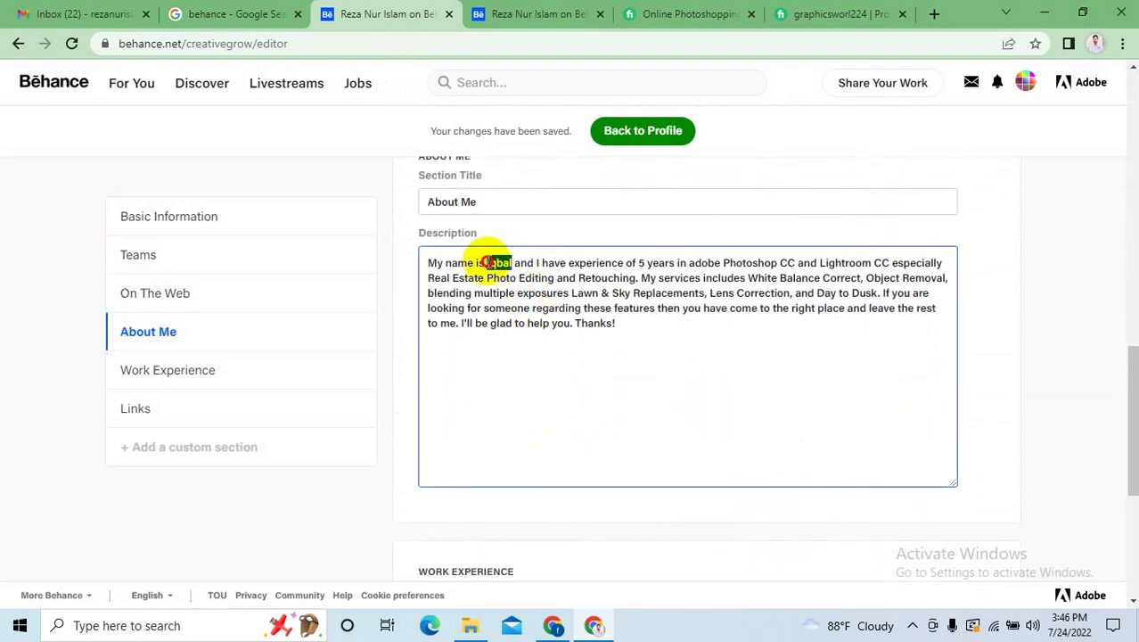
key("ctrl+v")
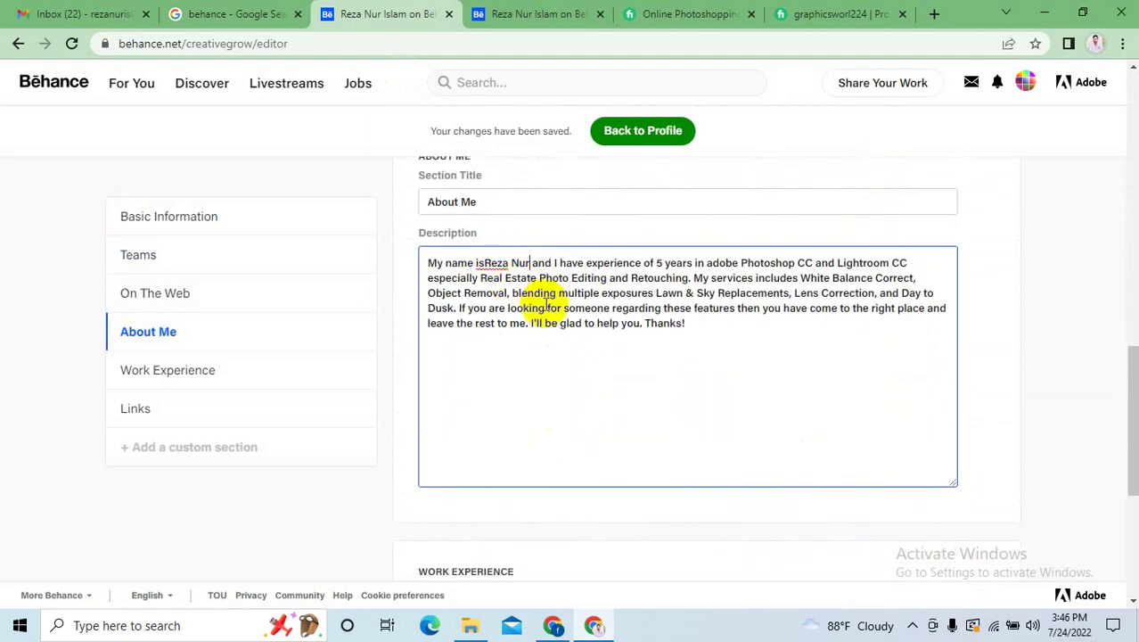
left_click(485, 262)
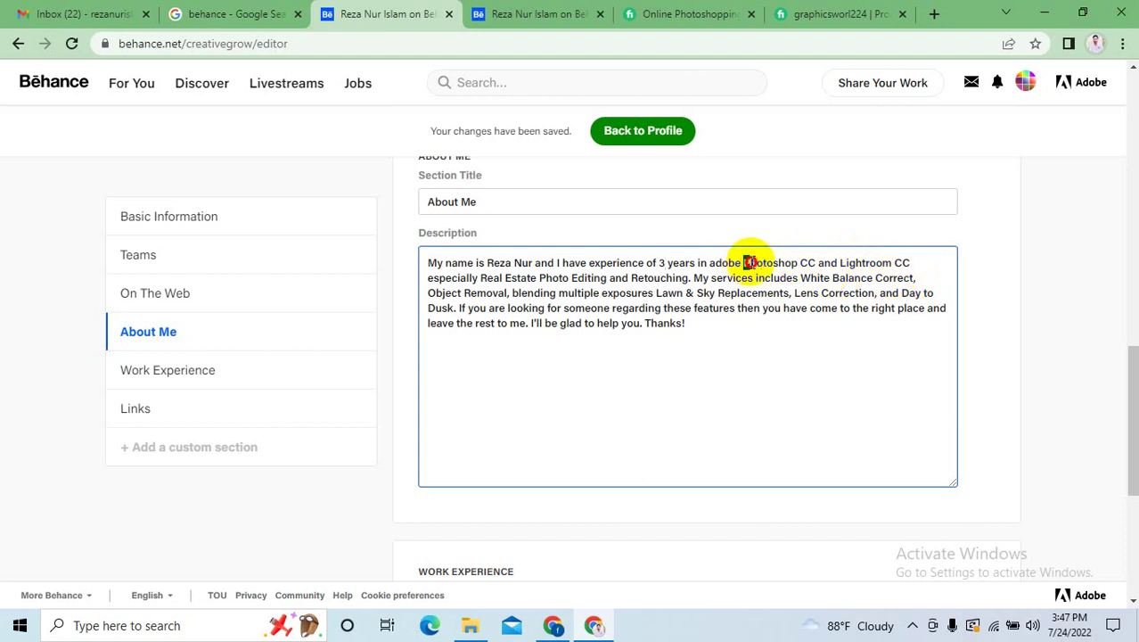
In the description's software list, replace Photoshop with Illustrator and Lightroom with Photoshop.
left_click_drag(745, 262, 791, 262)
type("Illustra")
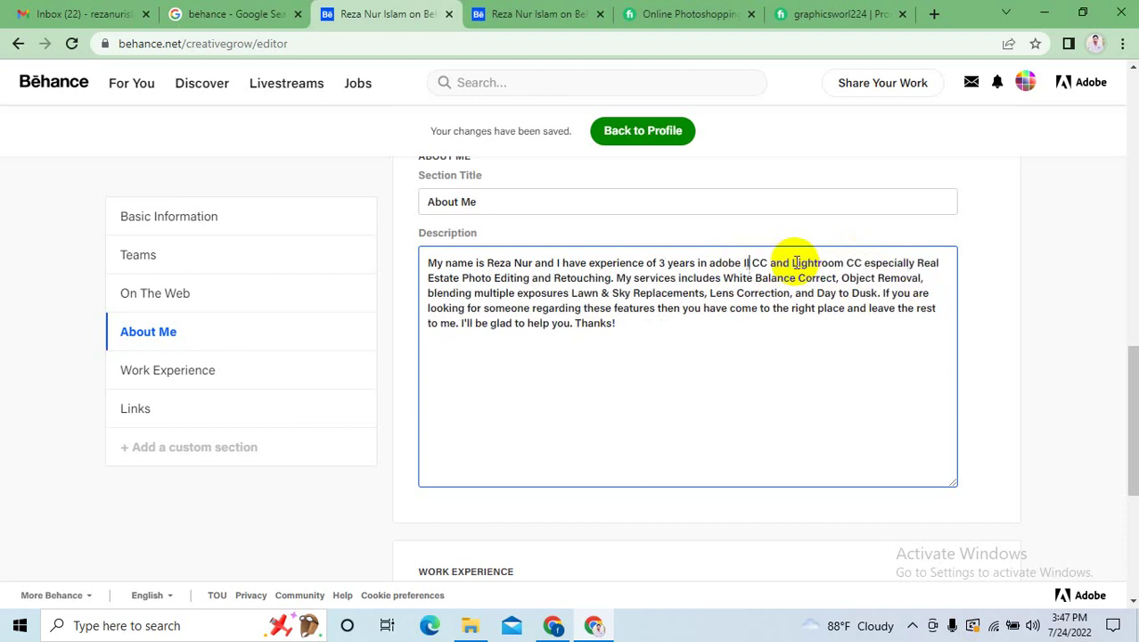
type("tor")
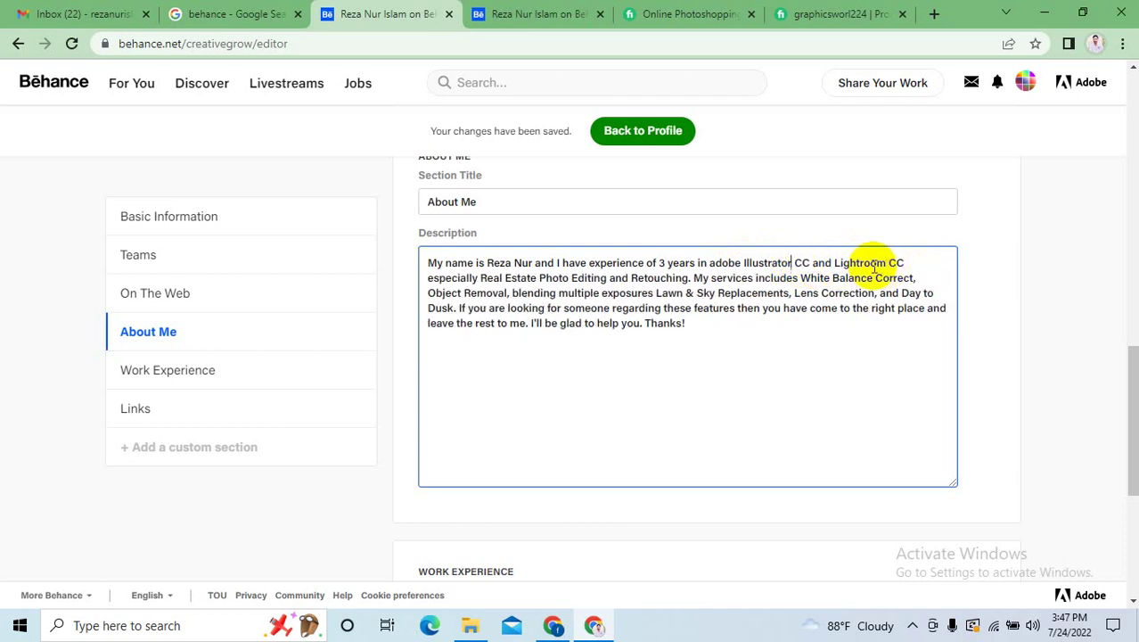
left_click_drag(835, 262, 887, 260)
type("Pho")
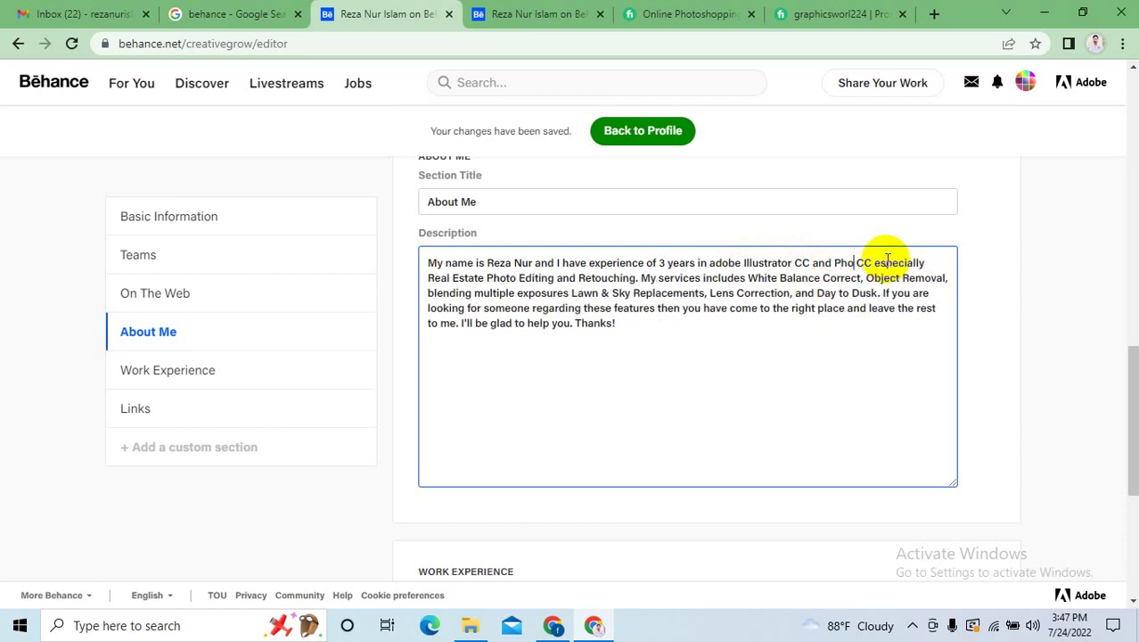
type("toshop")
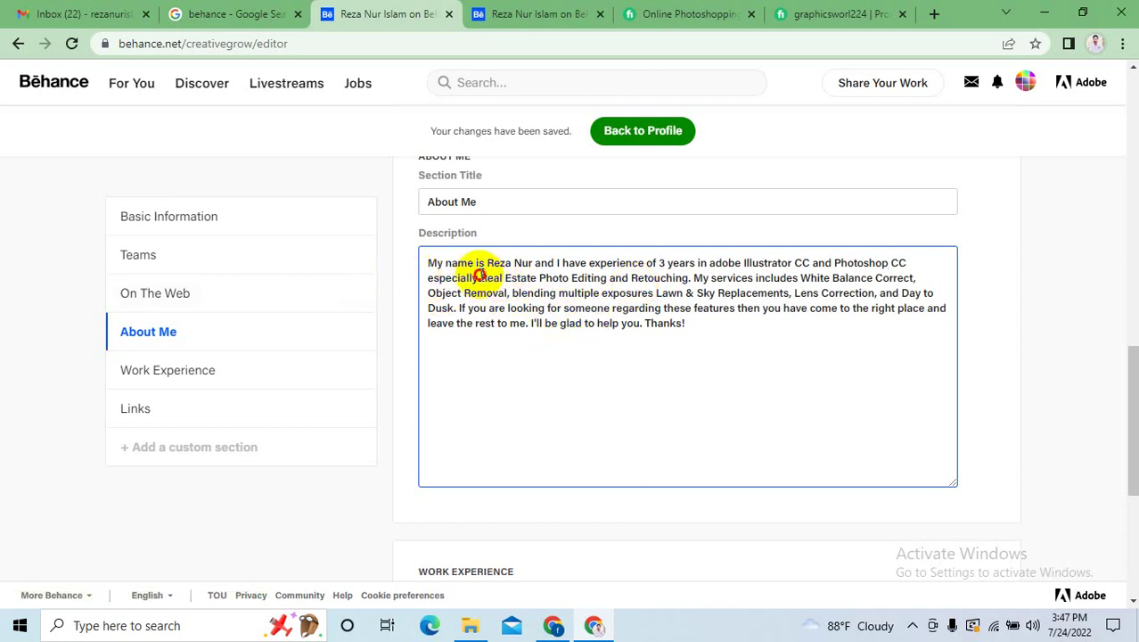
Replace "Photo Editing" in the description with "Vector deign".
mouse_move(479, 276)
left_mouse_down()
mouse_move(656, 267)
mouse_move(602, 275)
mouse_move(501, 259)
mouse_move(537, 279)
mouse_move(604, 277)
left_mouse_up()
type("Vector ")
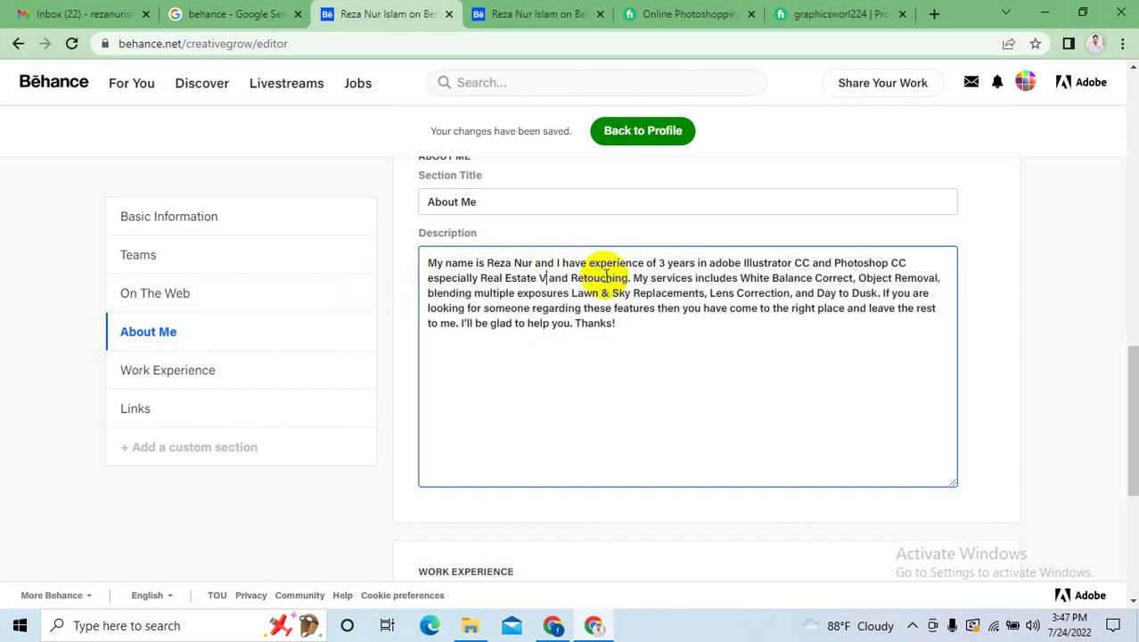
type("deign")
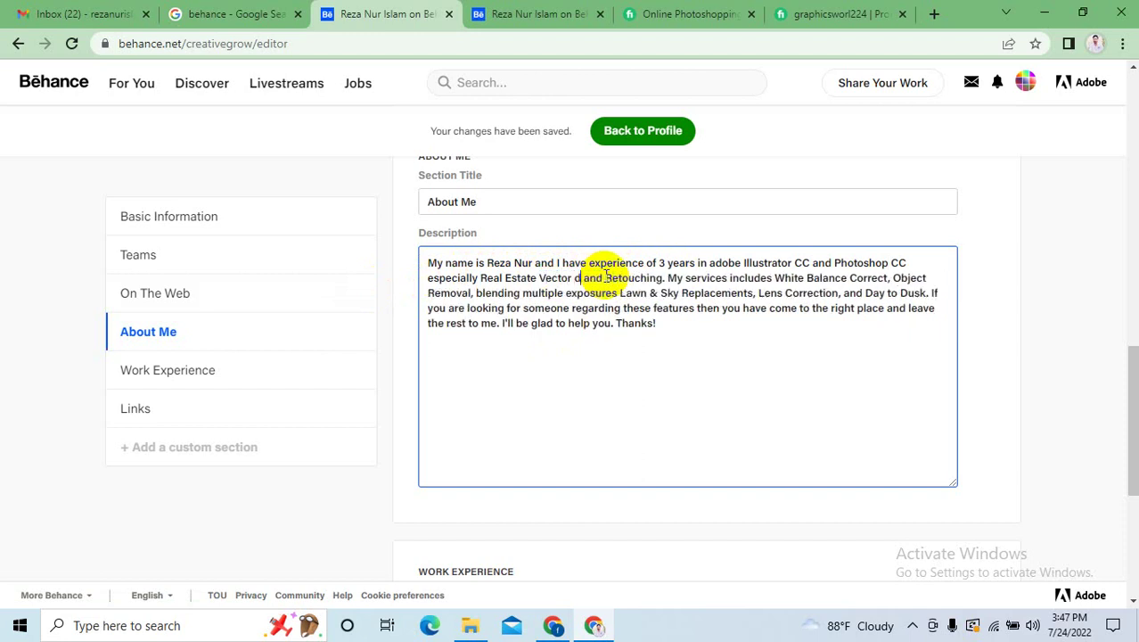
Remove the word "Retouching" from the specialties sentence in the About Me description.
double_click(682, 278)
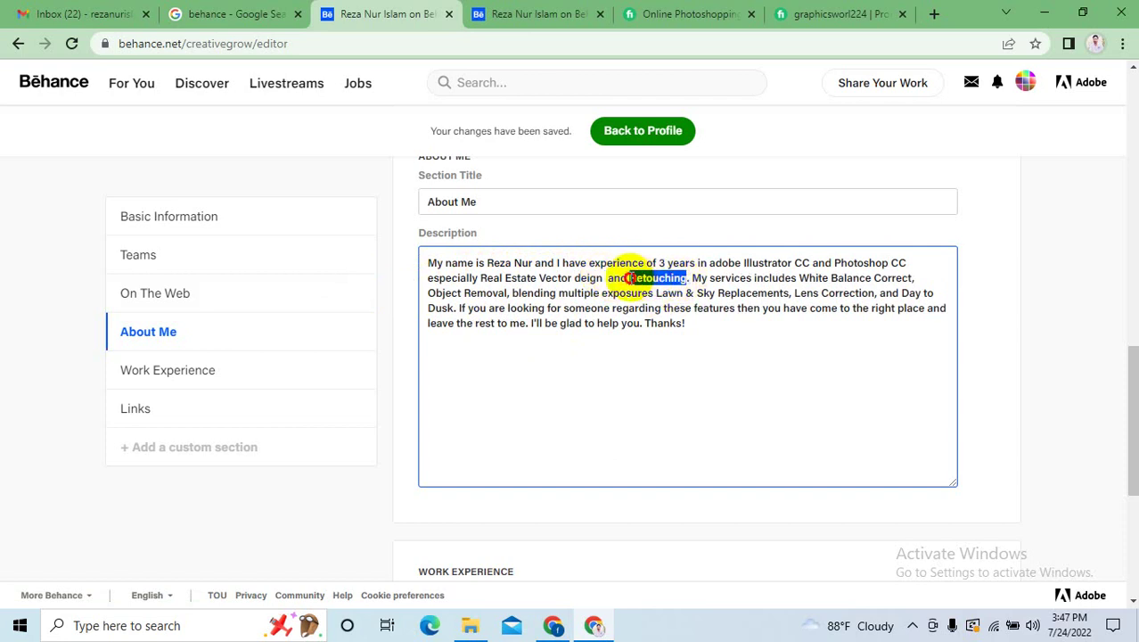
type("Logo ")
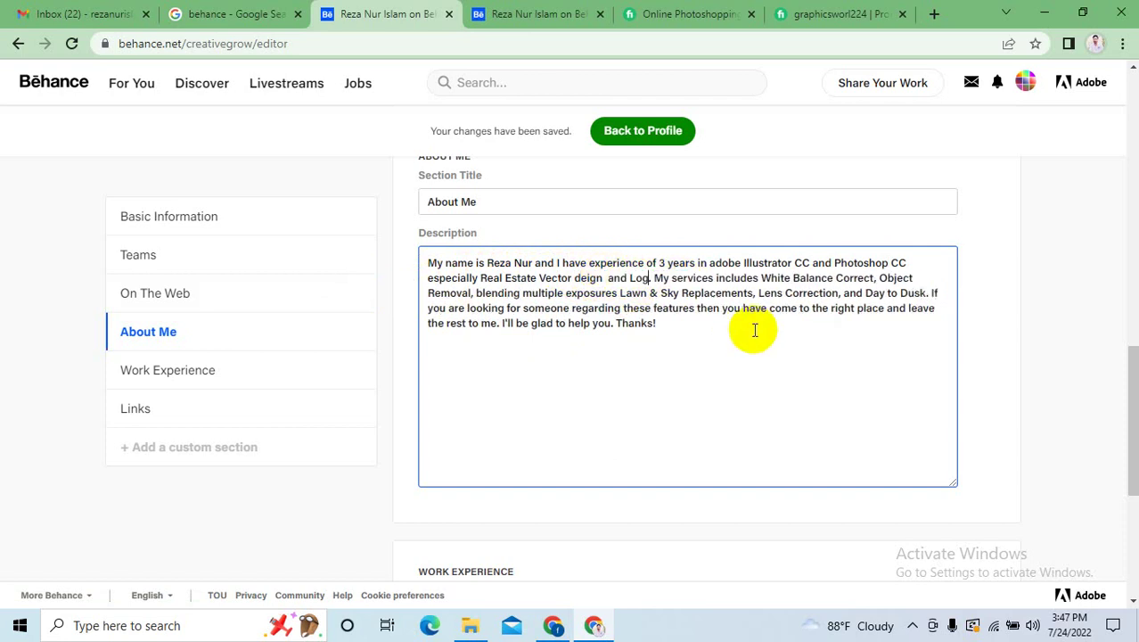
type("a")
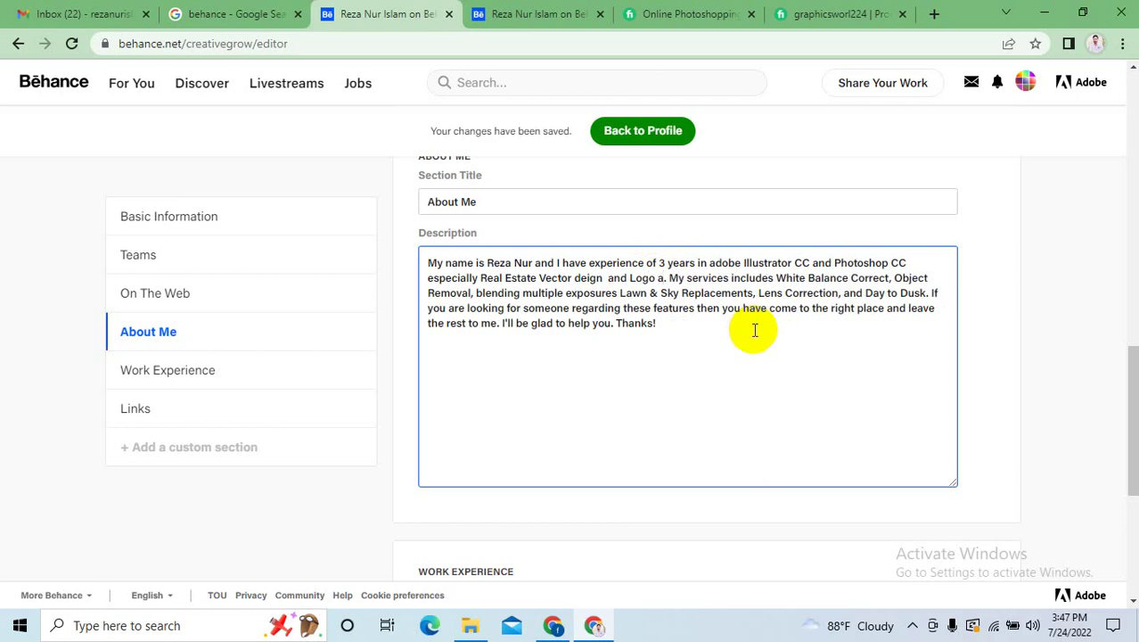
key("BackSpace")
key("BackSpace")
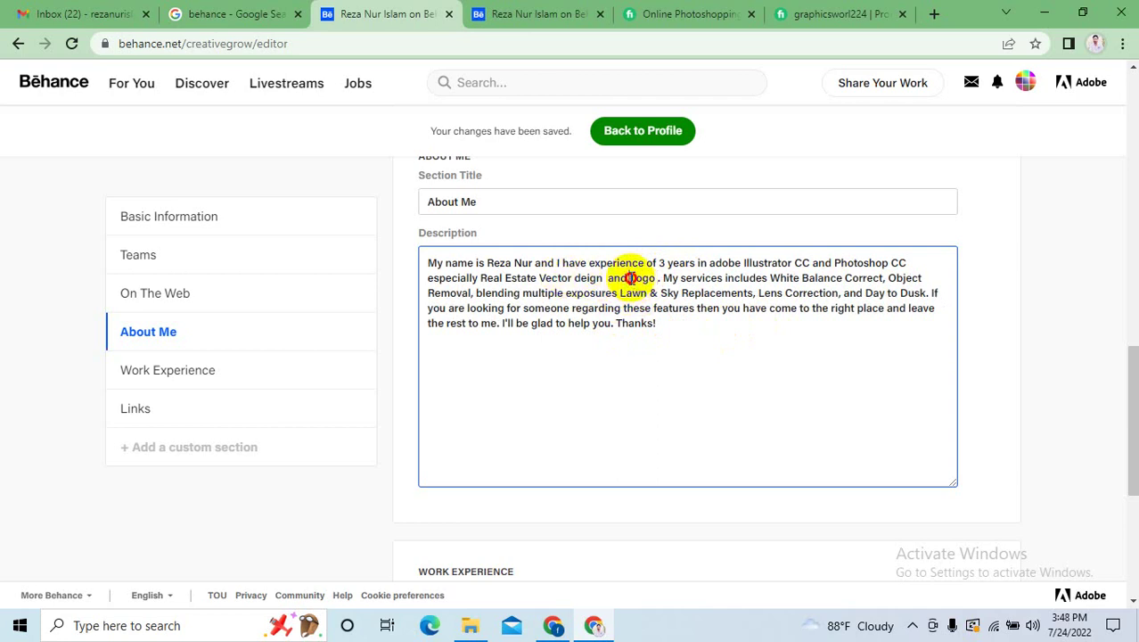
key("BackSpace")
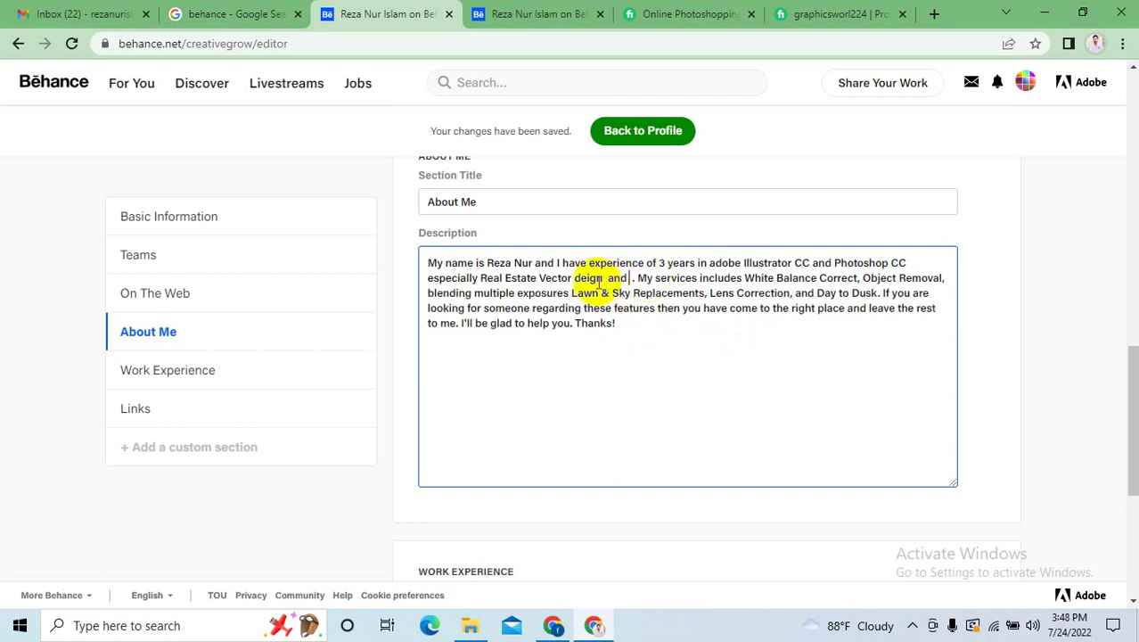
Reword the specialties phrase to read "Vector and Logo deign." and delete the leftover "and" at its end.
left_click(571, 276)
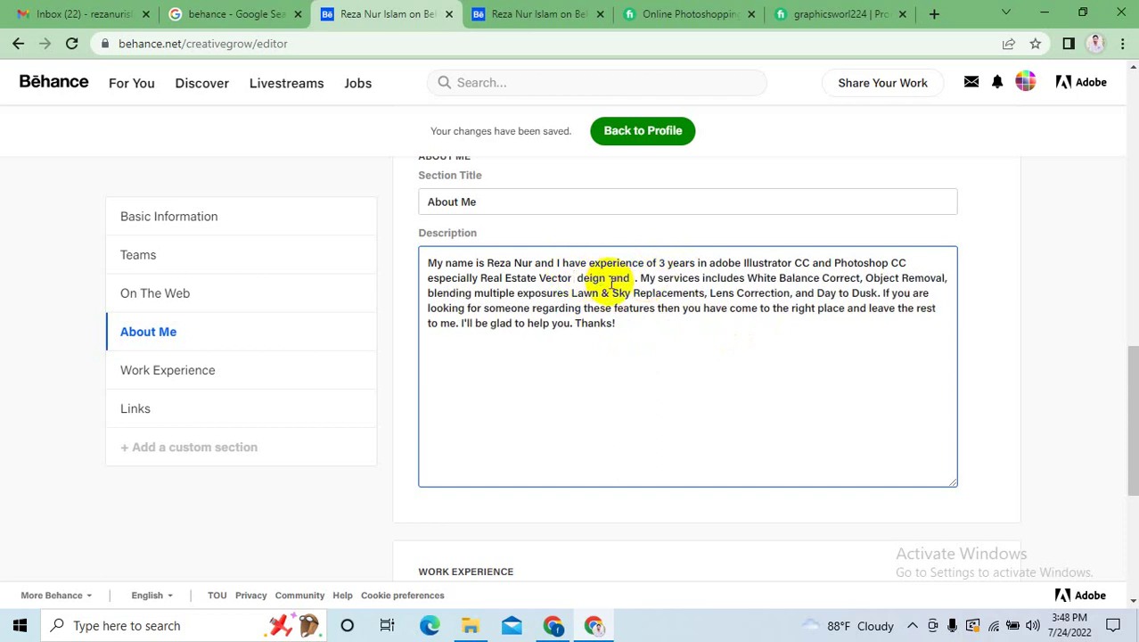
type("An")
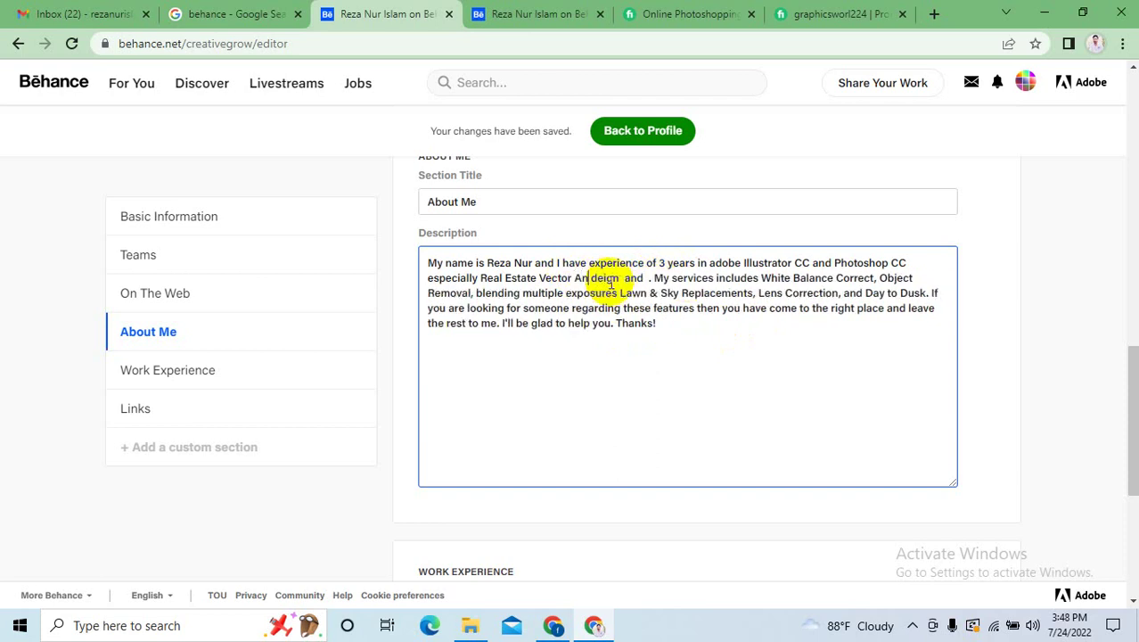
key("BackSpace")
key("BackSpace")
type("and Logo")
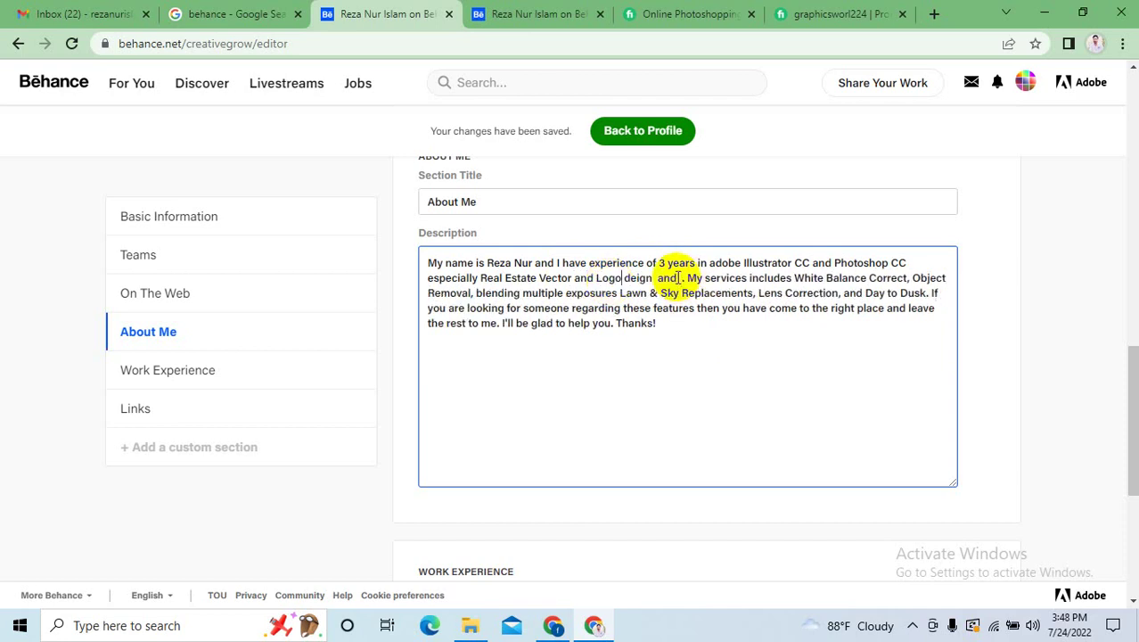
left_click_drag(686, 277, 653, 275)
key("BackSpace")
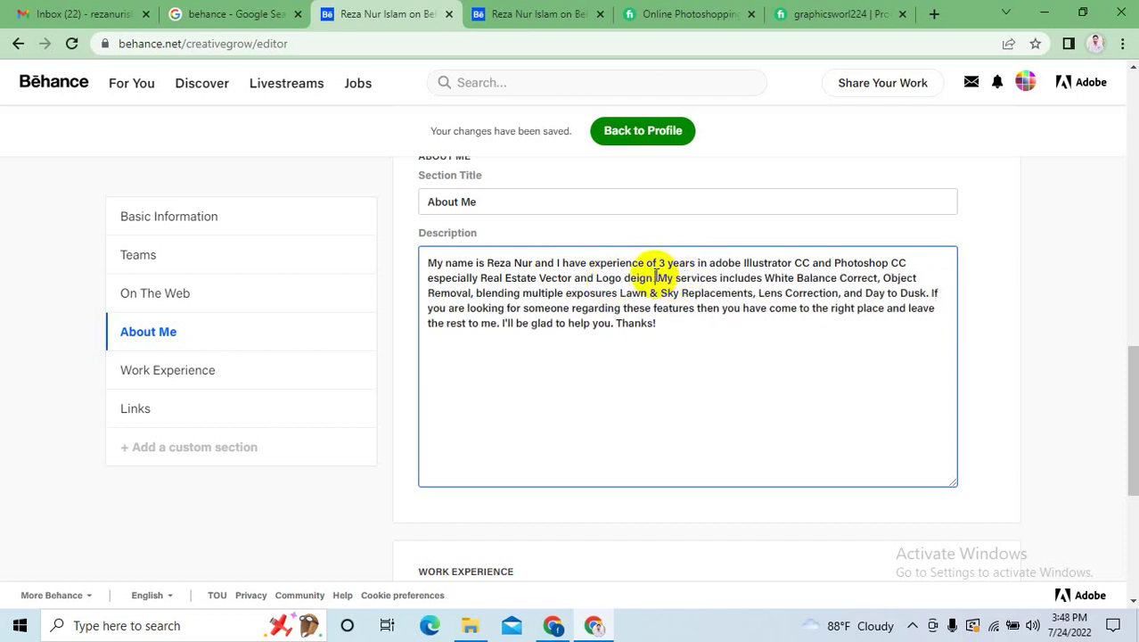
type(".")
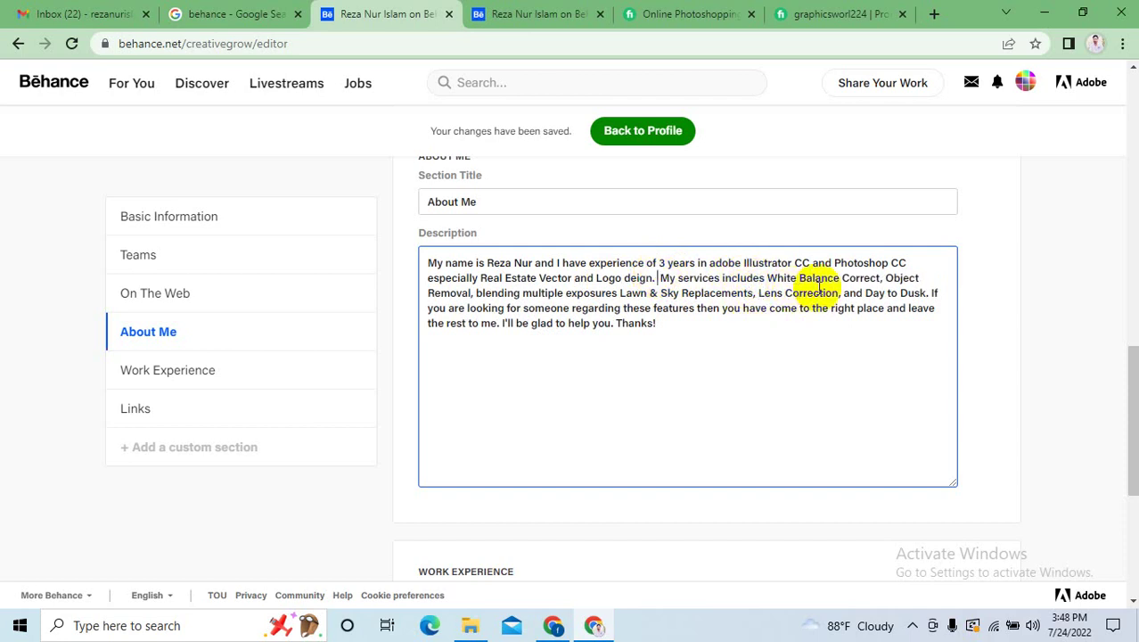
In the description's services list, replace "White Balance Correct" with "Flyer design".
left_click_drag(768, 277, 840, 279)
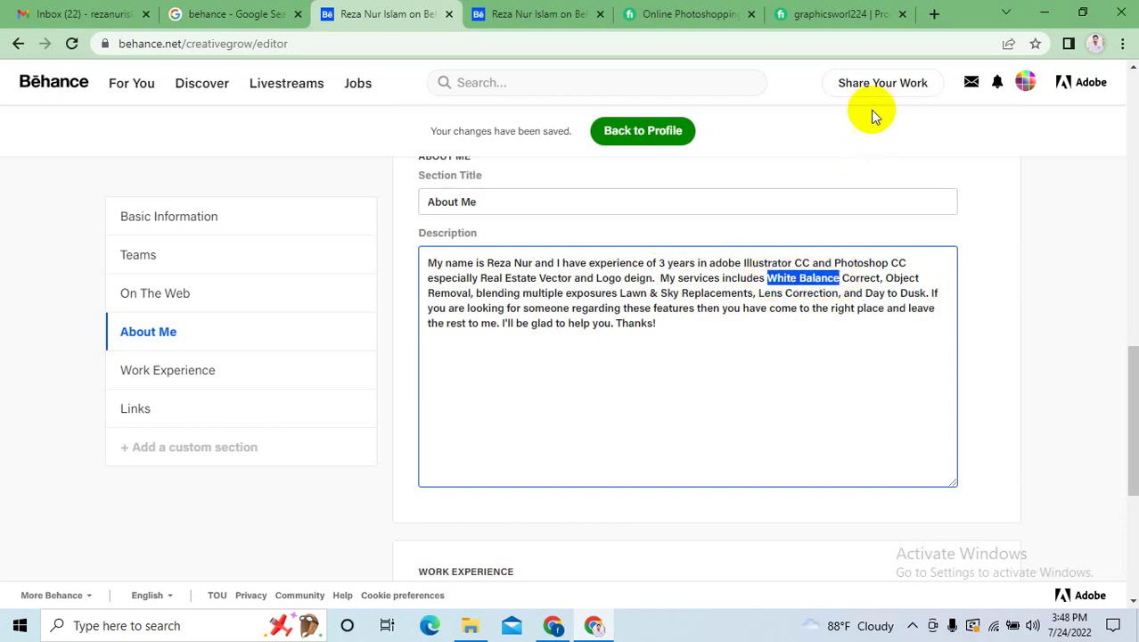
type("Flyer")
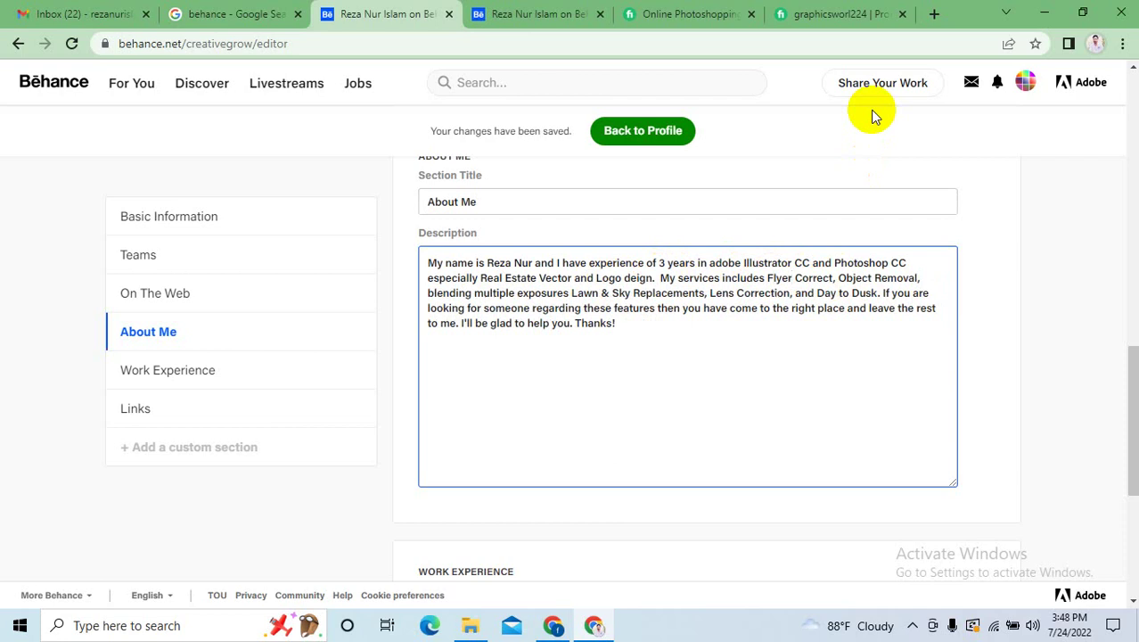
type(" design")
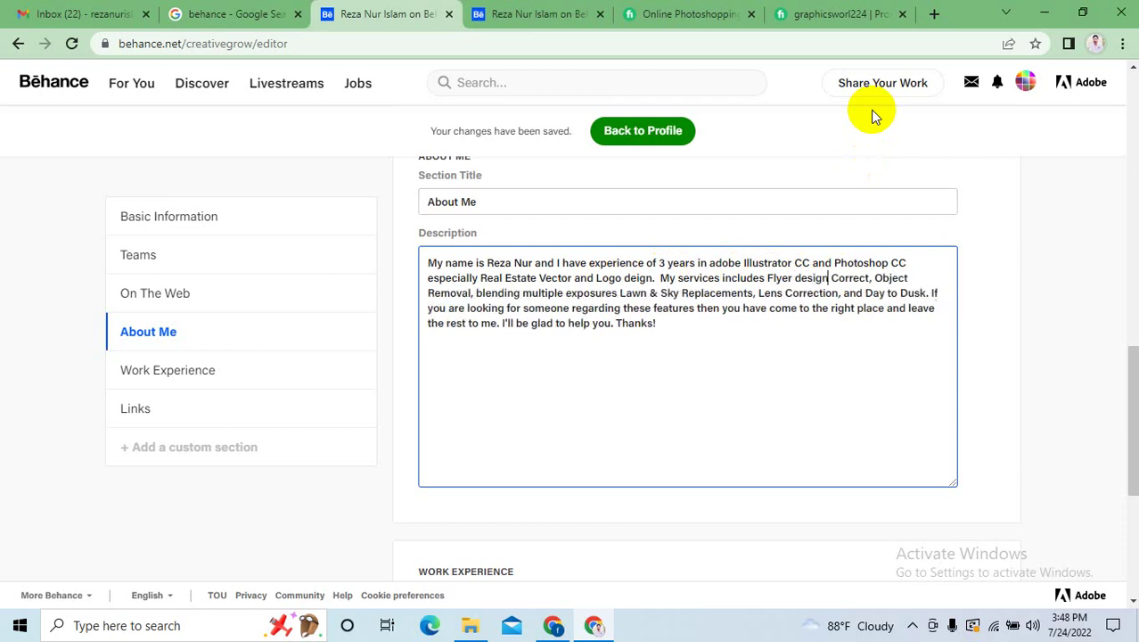
left_click_drag(833, 278, 863, 279)
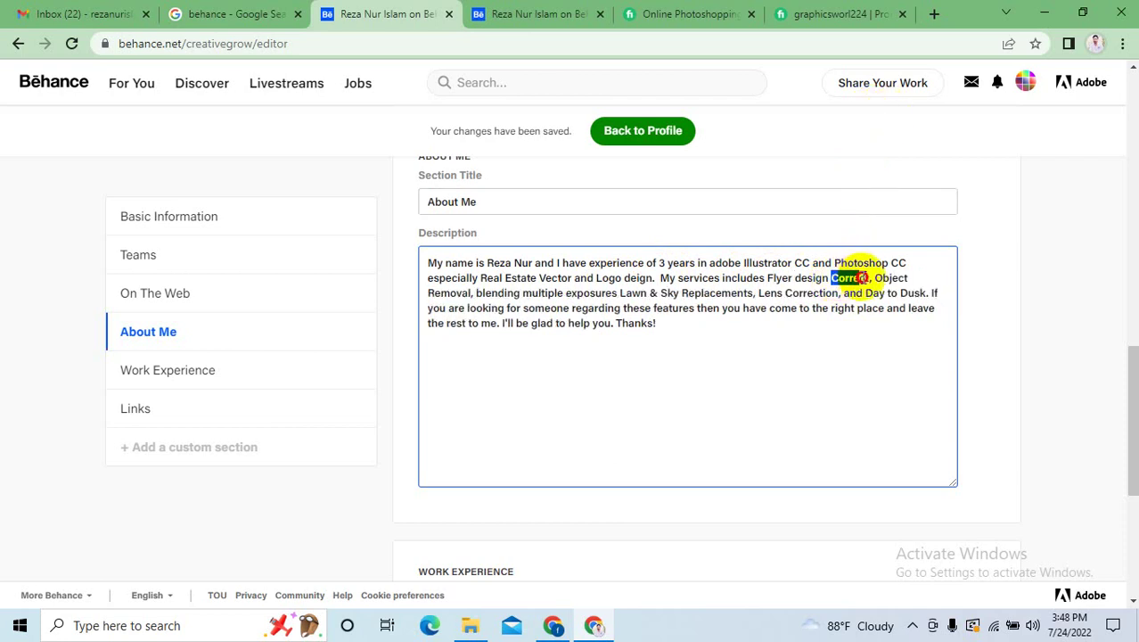
type(",")
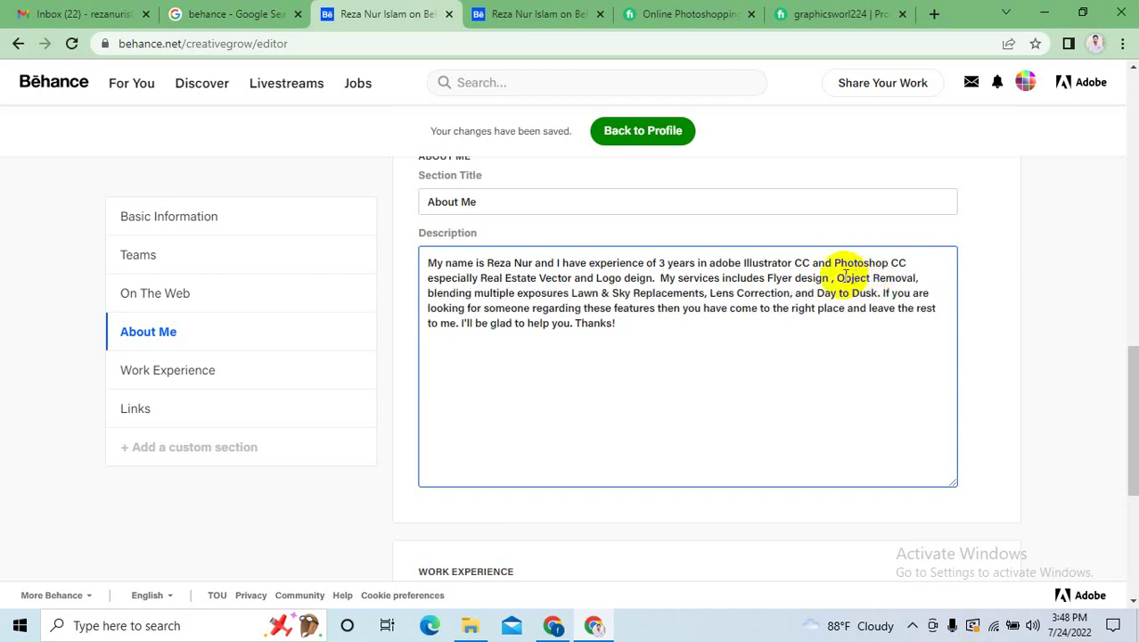
Replace "Object Removal" in the services list with "Vector Art".
left_click_drag(836, 276, 917, 278)
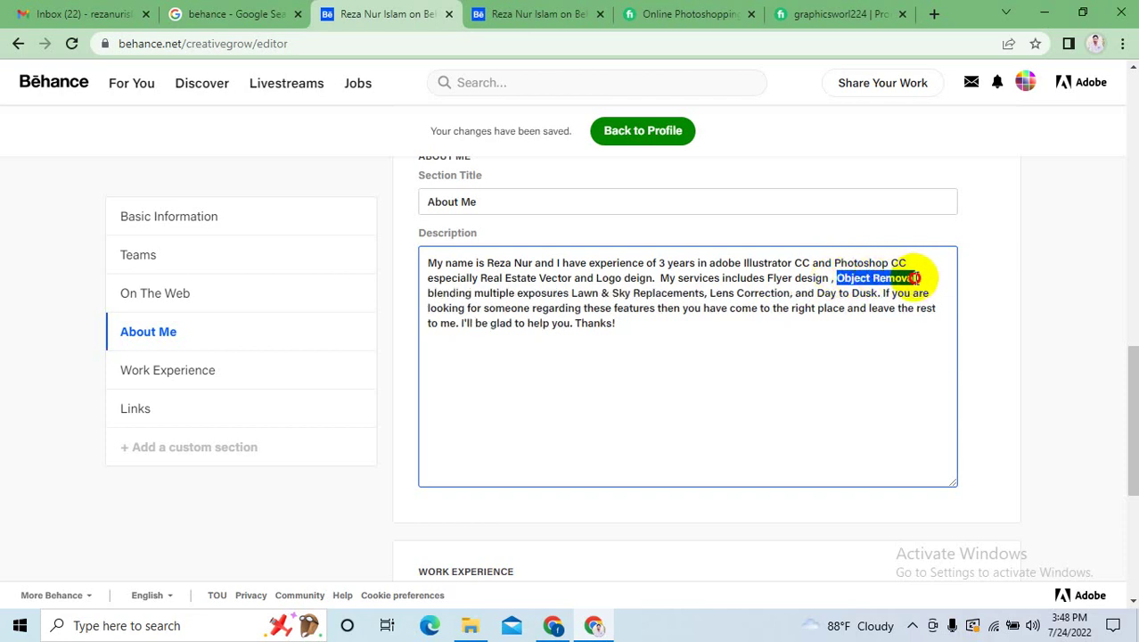
type("ector")
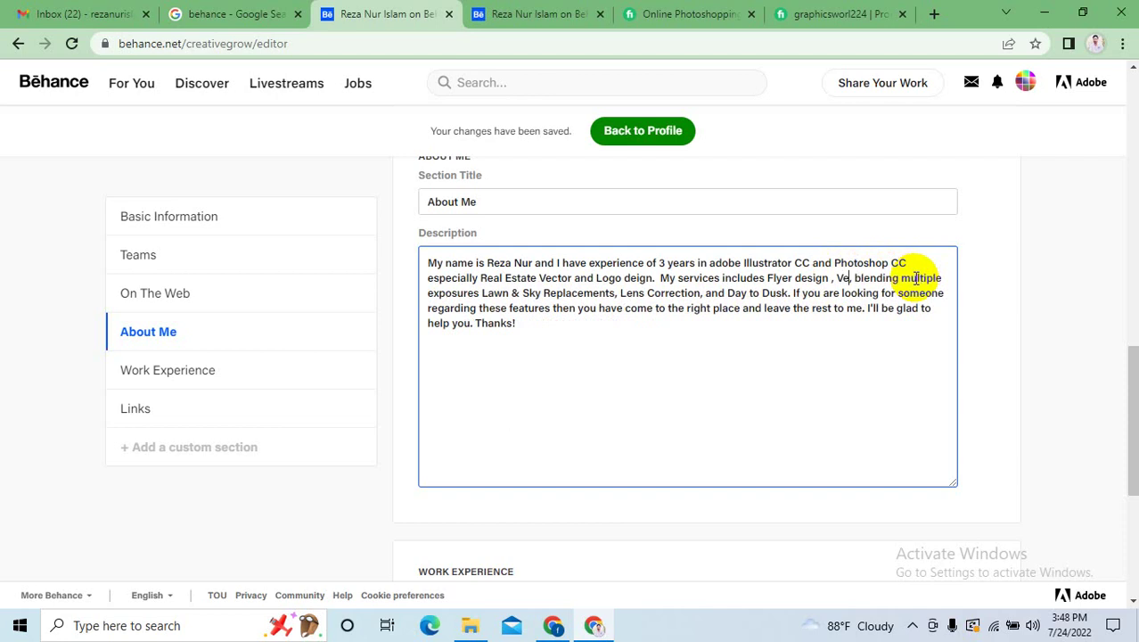
type(" Art")
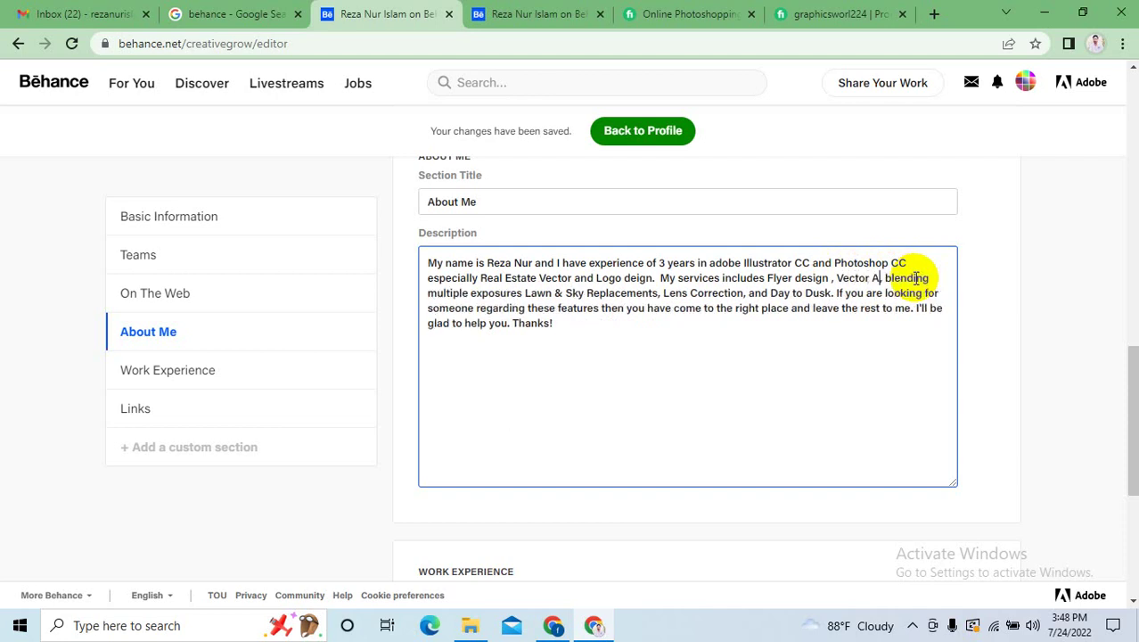
Move the text after "Vector Art," down to its own paragraph and add "line art design," to the services list.
left_click(893, 278)
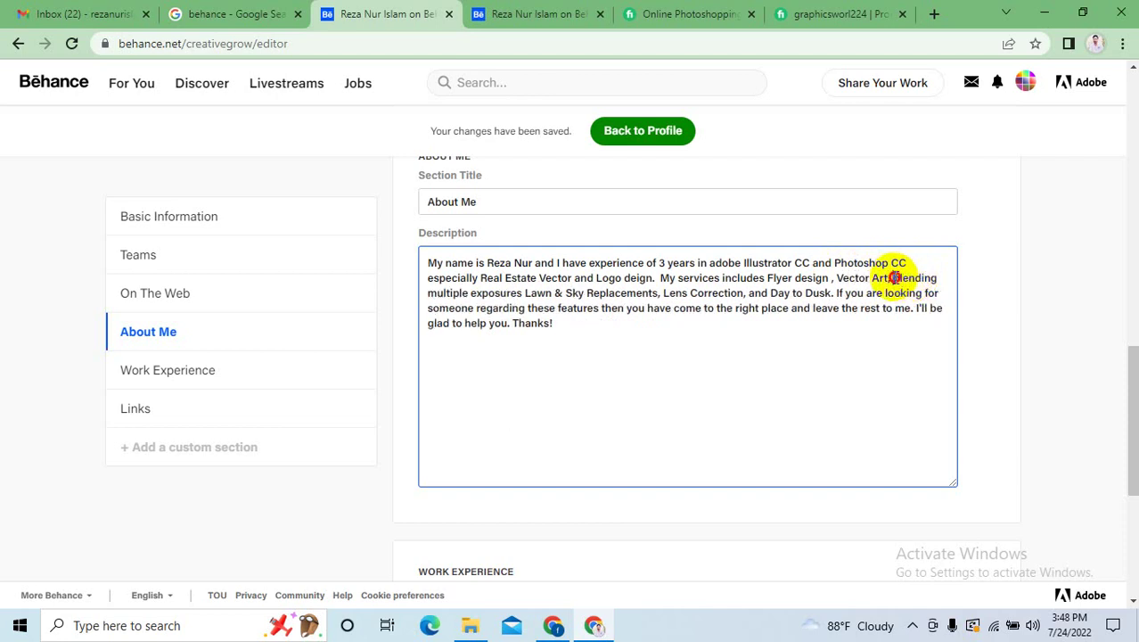
key("Return")
key("Return")
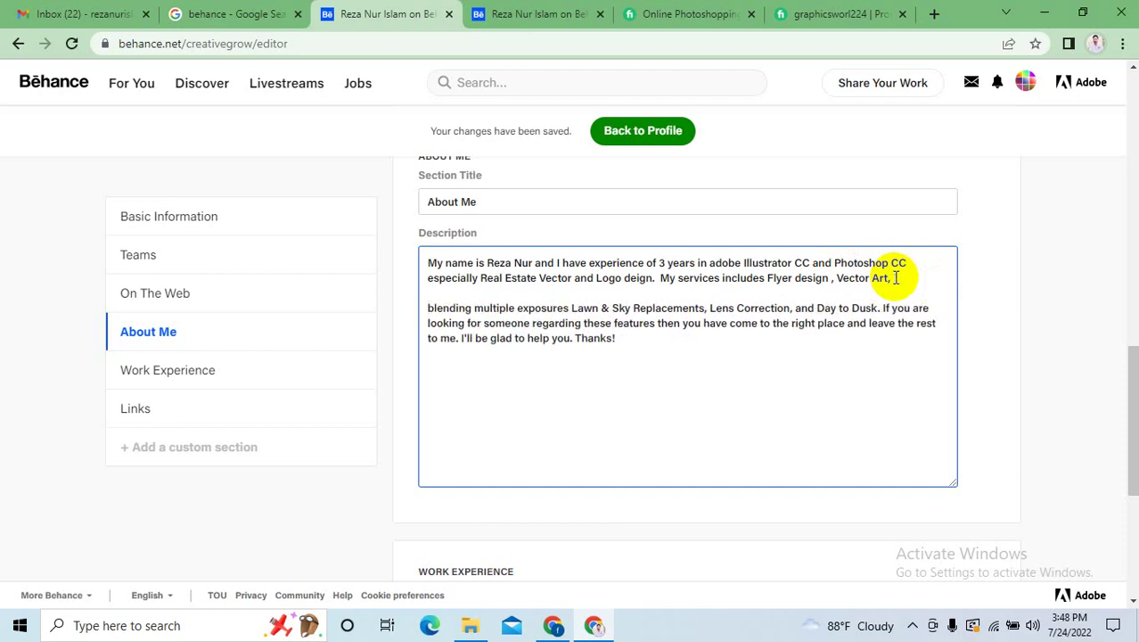
left_click(895, 278)
type("line art design,")
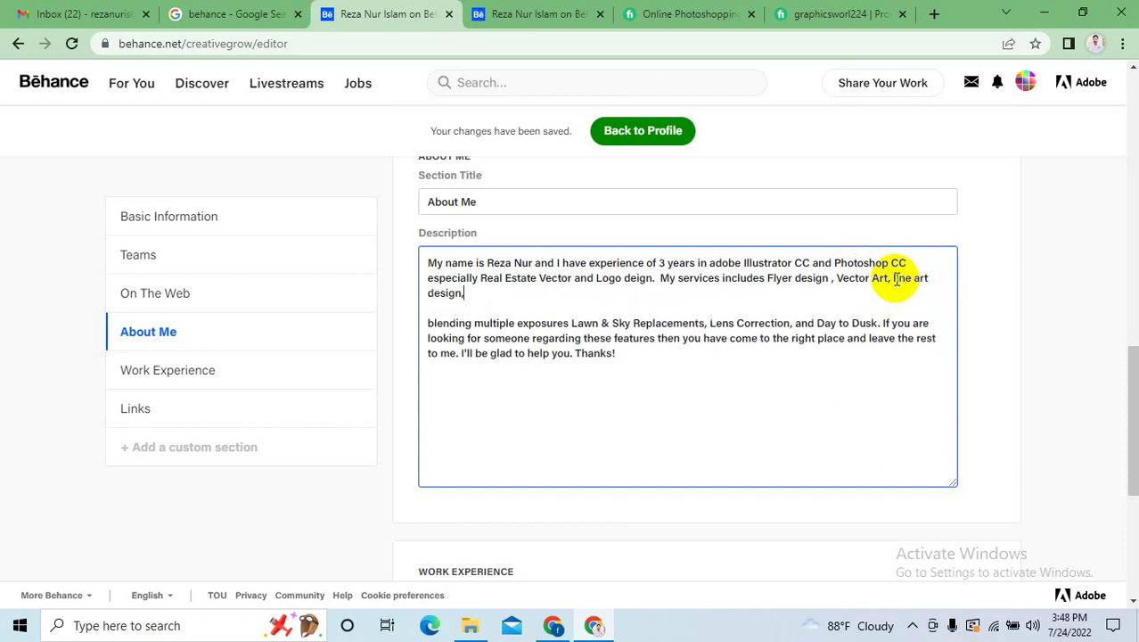
Extend the services list with "Business card Design, etc....".
type(" Businesscard")
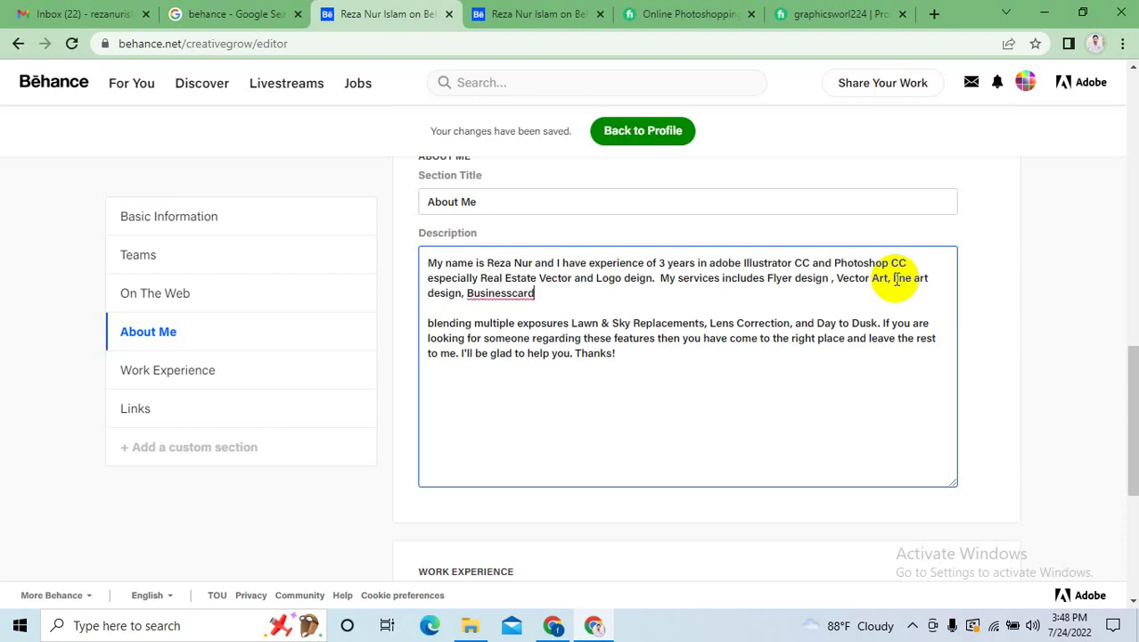
key("Left")
key("Left")
key("Right")
key("Right")
type("Design,")
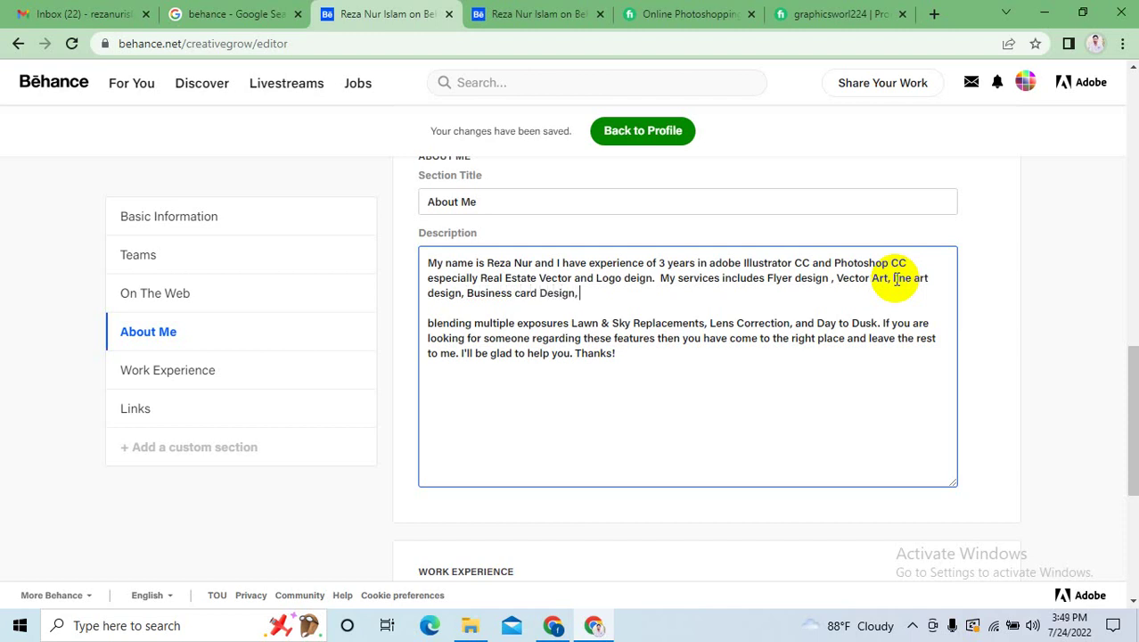
type(" etc....")
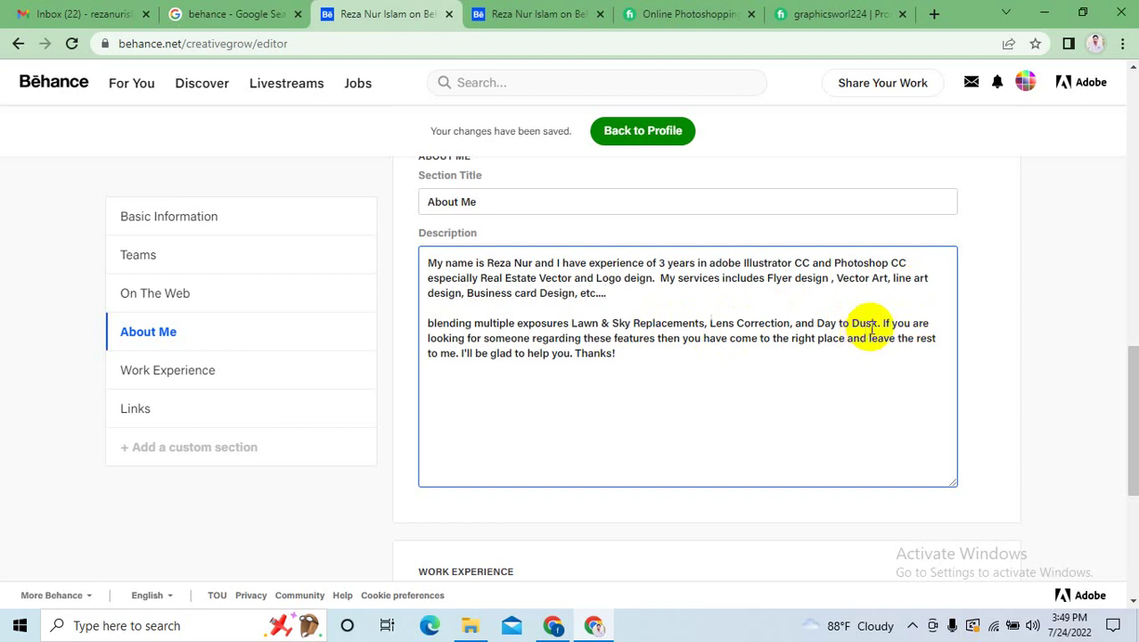
Delete the leftover services text from "blending multiple exposures" to "Day to Dusk." and start the closing sentence on the line below the list.
left_click_drag(881, 323, 402, 328)
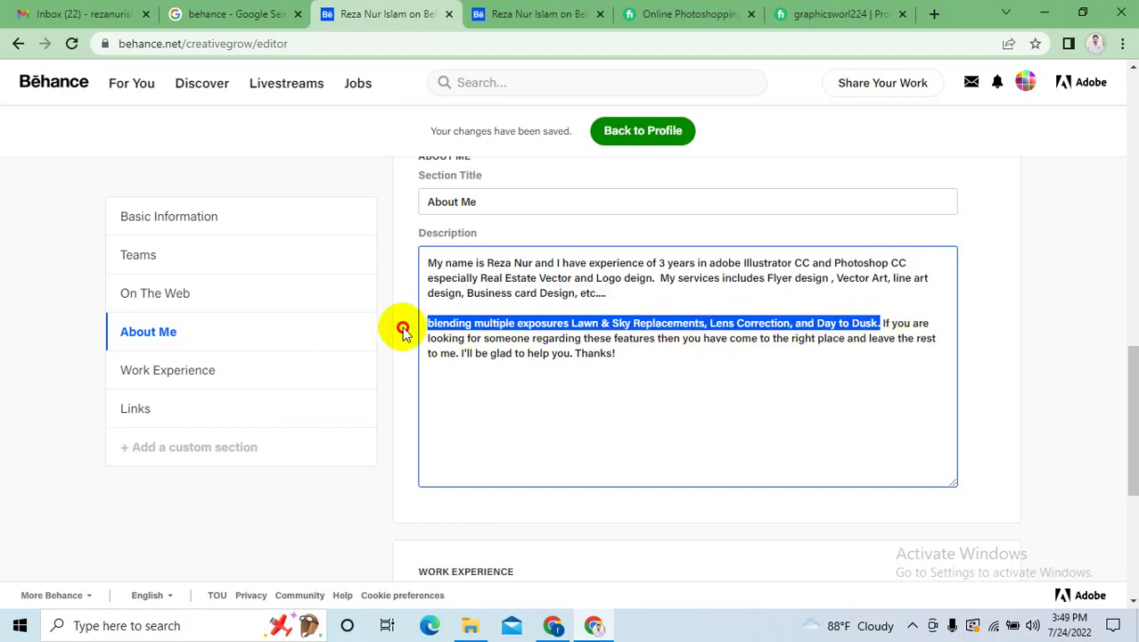
key("BackSpace")
key("BackSpace")
key("BackSpace")
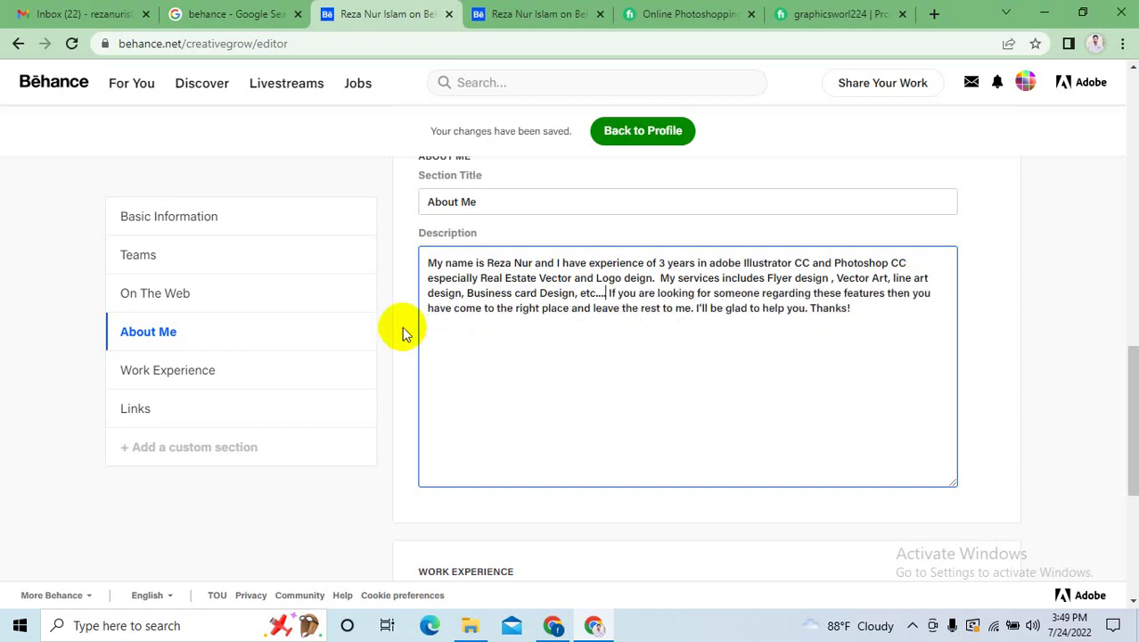
key("Return")
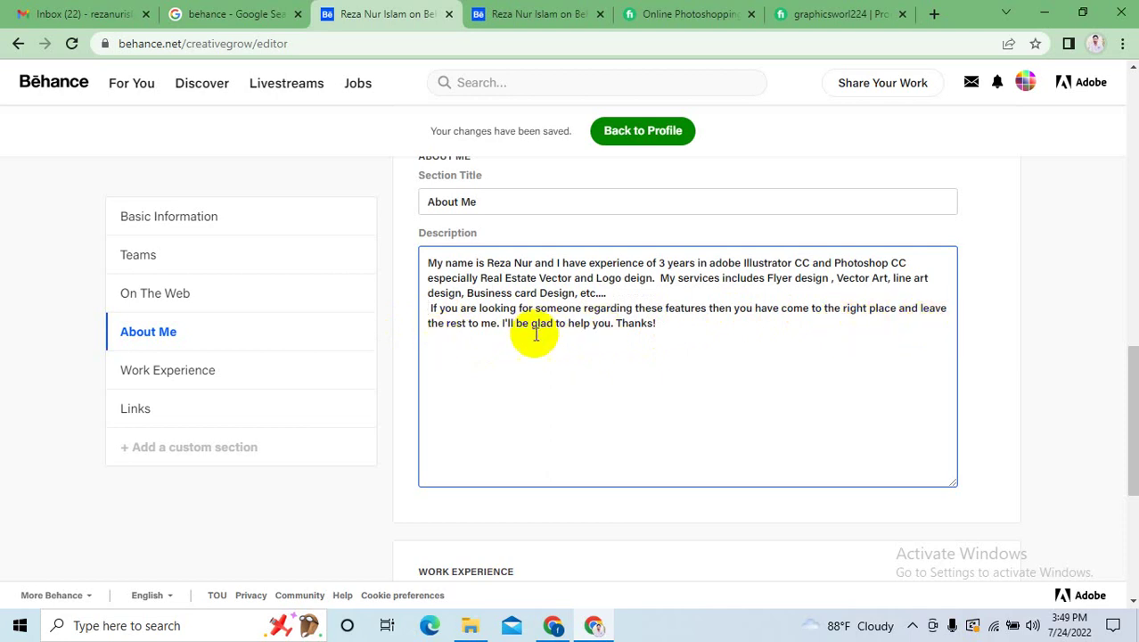
Shrink the description box to about the height of its text, add a line break after "Thanks!" and leave the field to save.
scroll(729, 337, "down", 3)
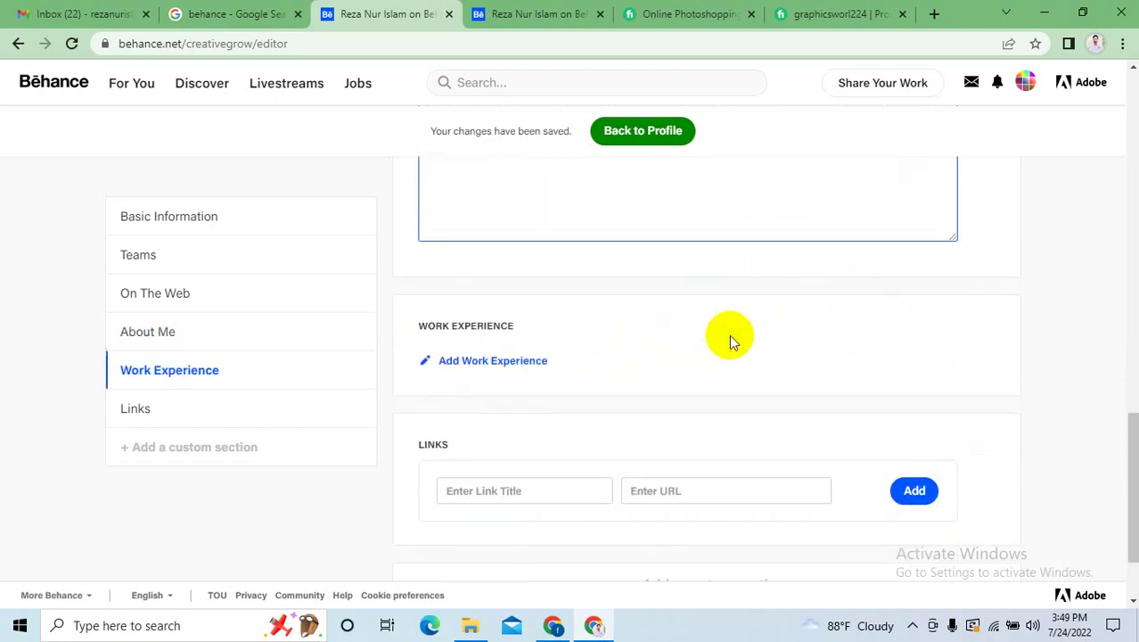
scroll(730, 337, "up", 3)
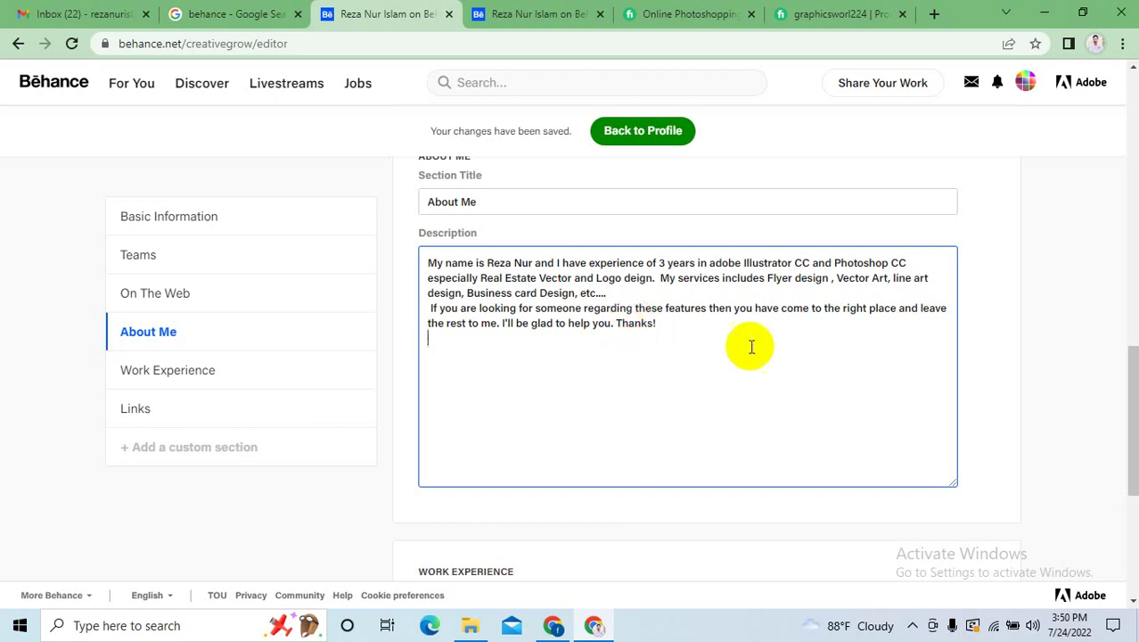
left_click_drag(952, 481, 951, 338)
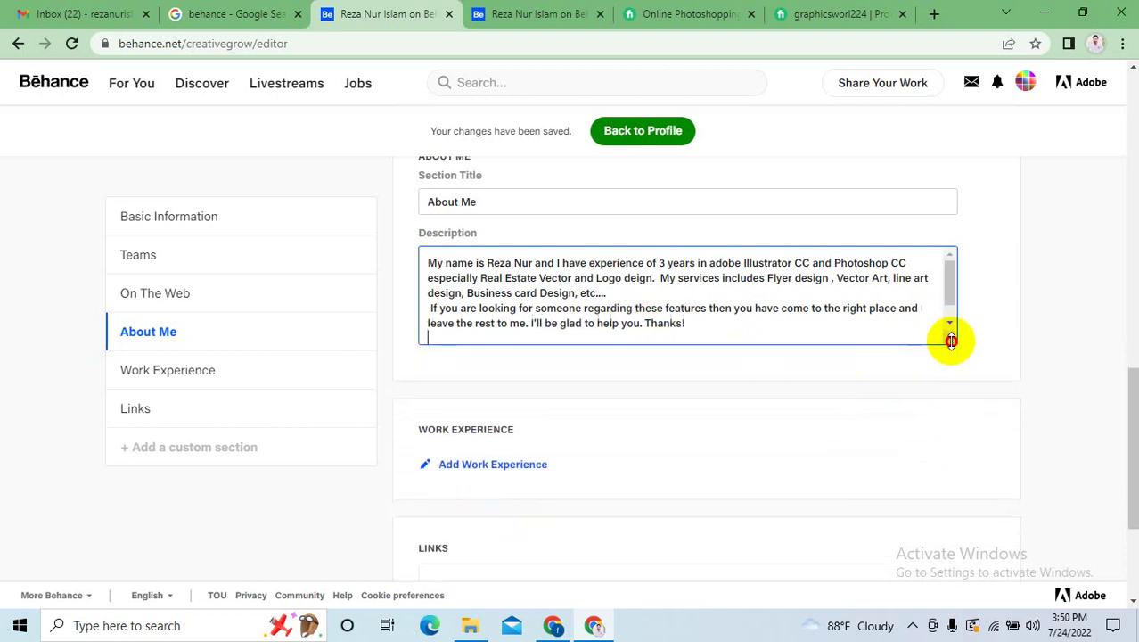
scroll(575, 370, "up", 1)
left_click(1002, 332)
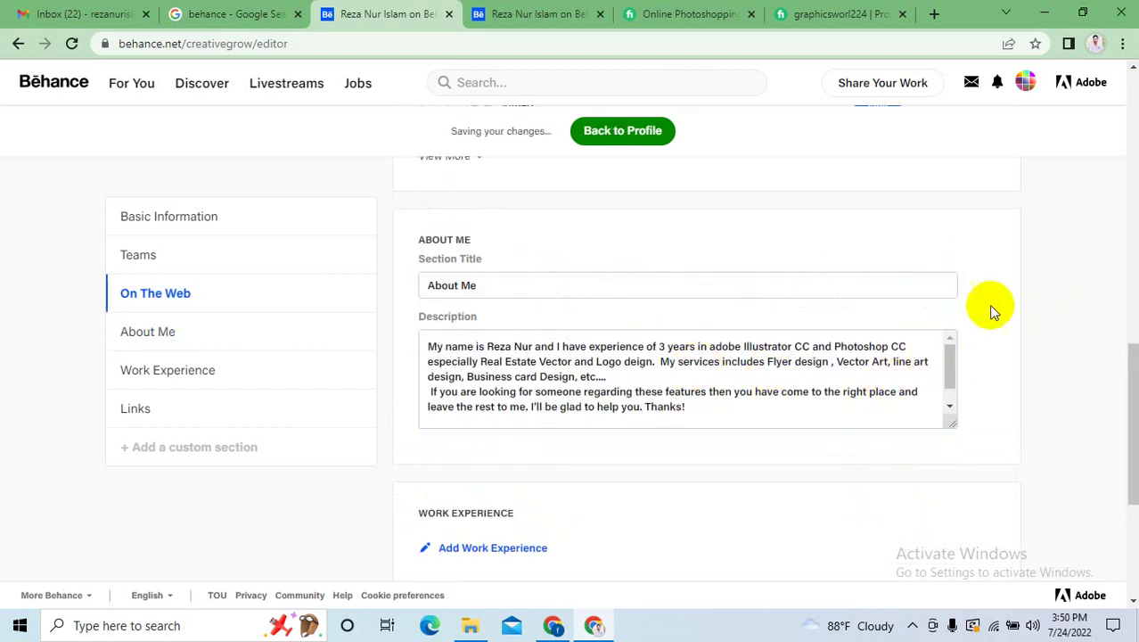
left_click(734, 417)
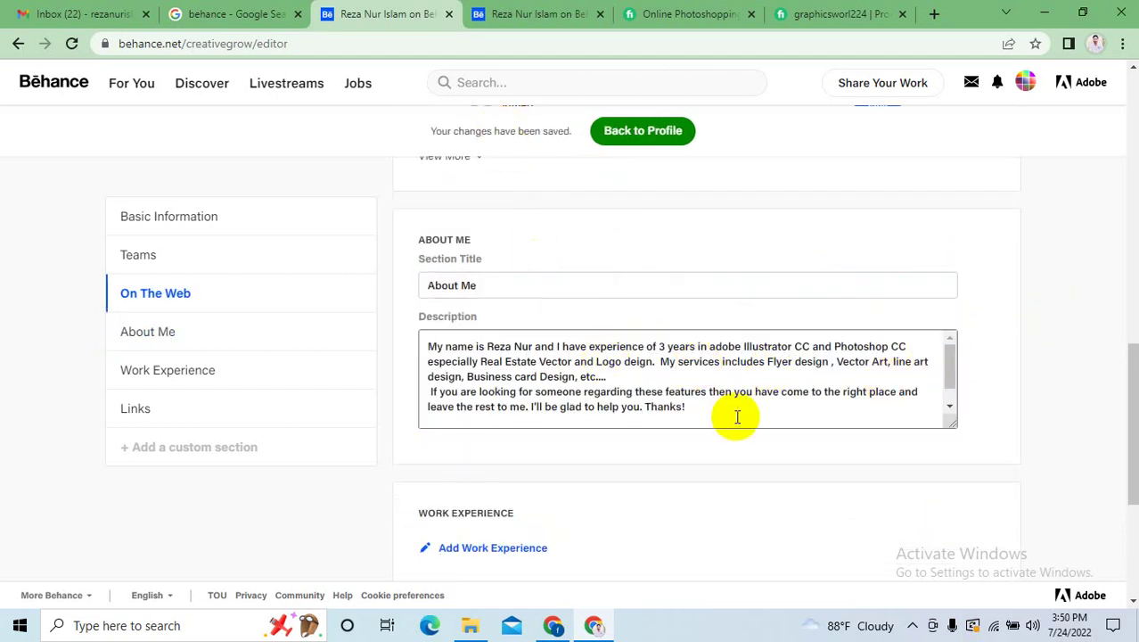
key("Return")
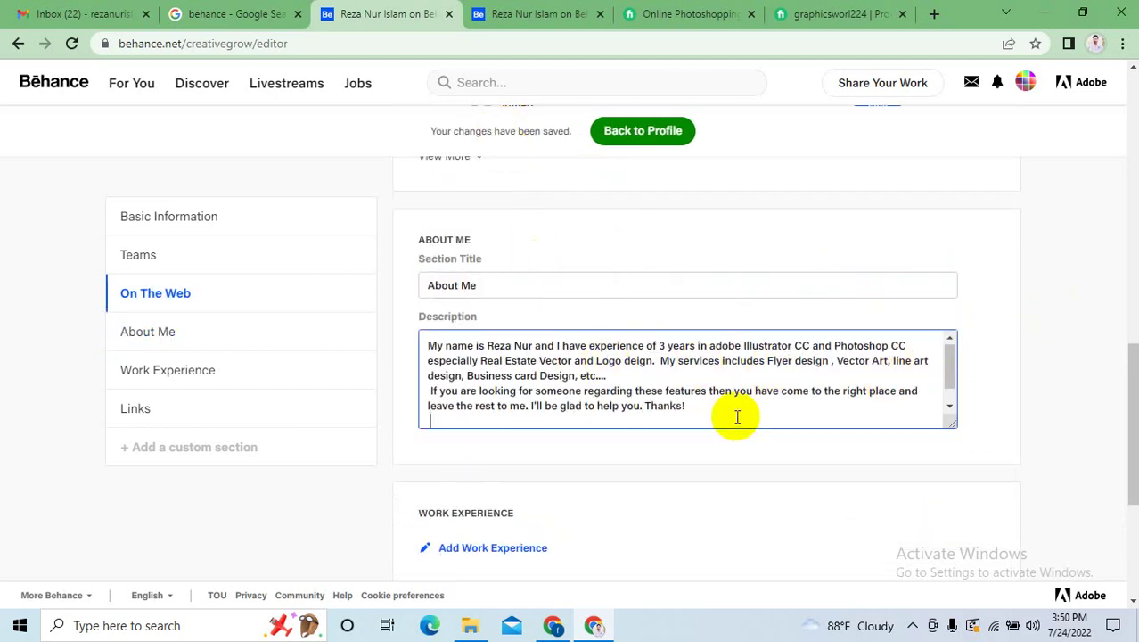
left_click(1049, 376)
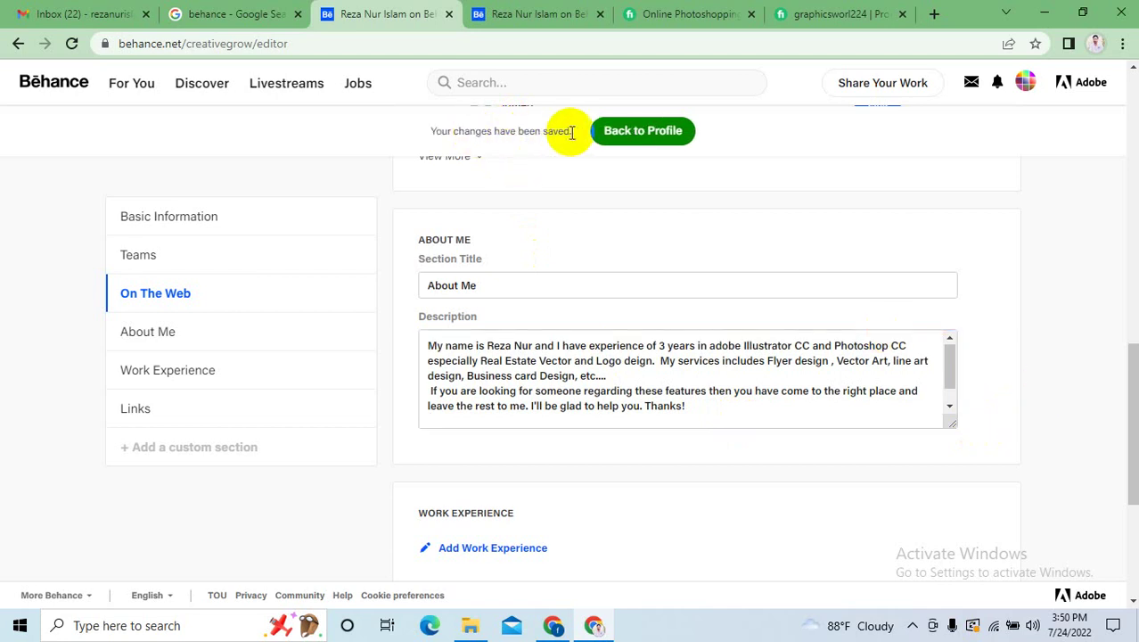
scroll(624, 308, "down", 3)
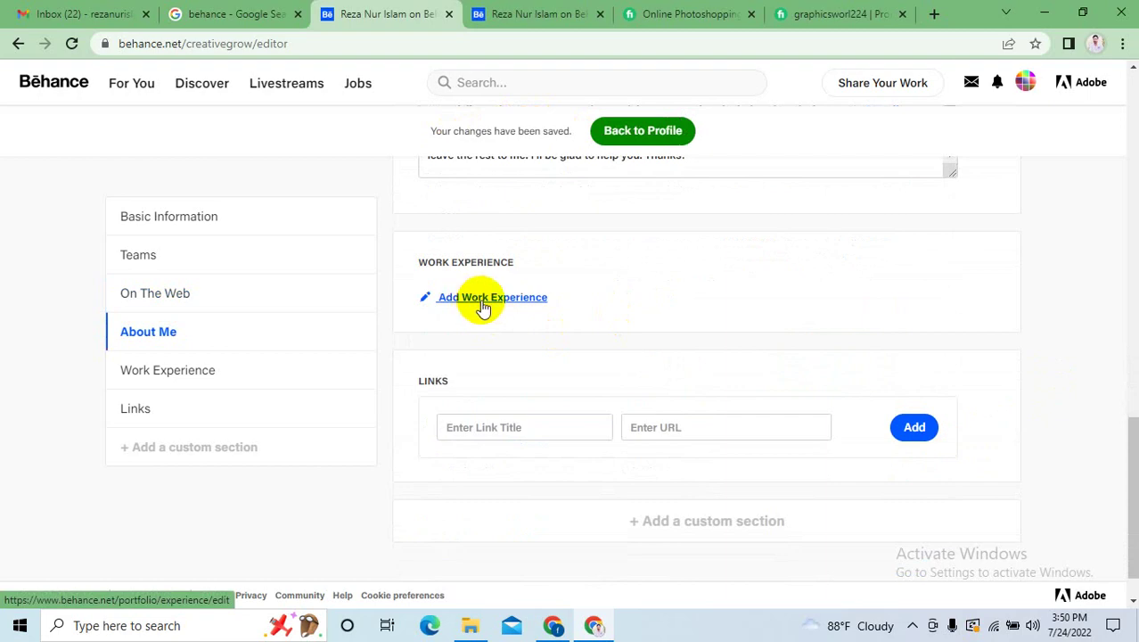
Review the sections of the profile editor, then go back to the profile page and check the Hire Me and About Me details.
scroll(752, 330, "down", 1)
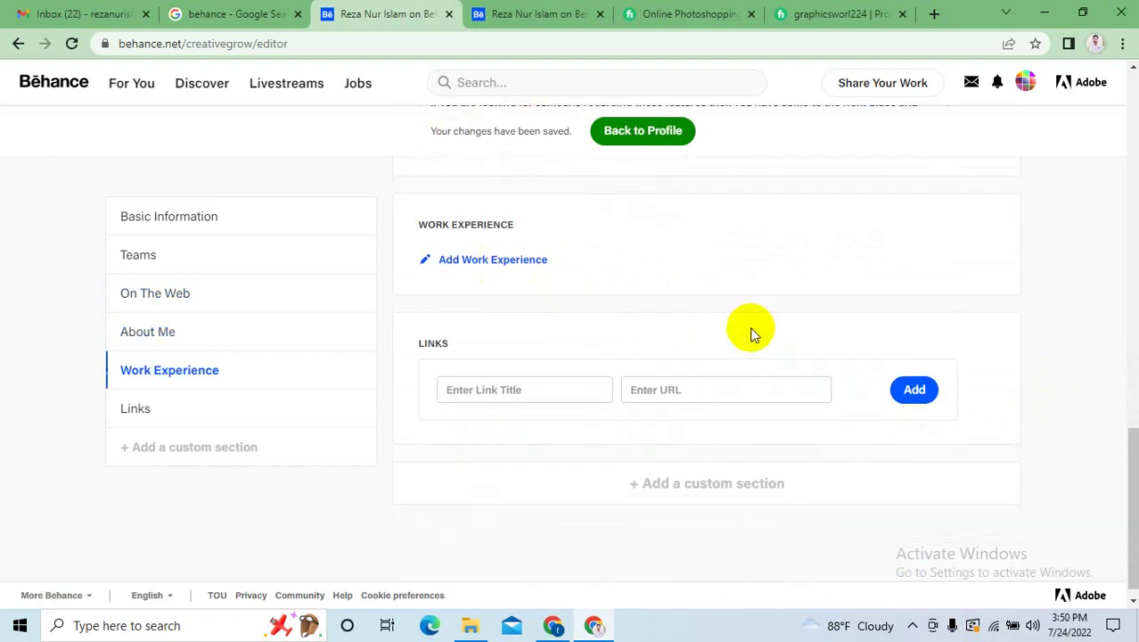
scroll(682, 312, "up", 10)
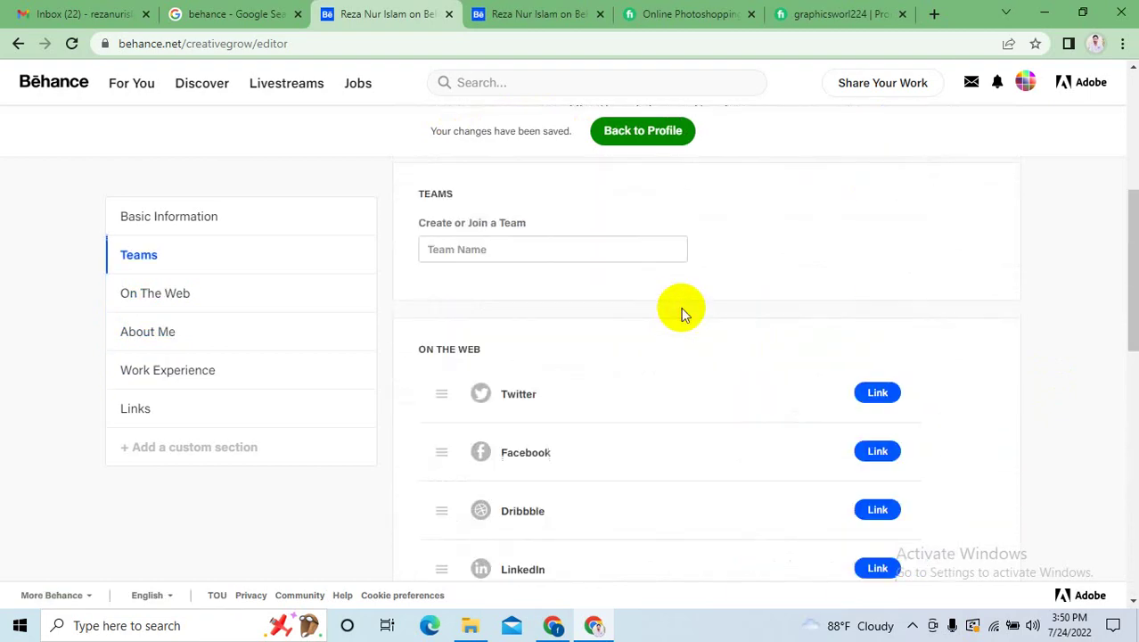
scroll(821, 394, "down", 6)
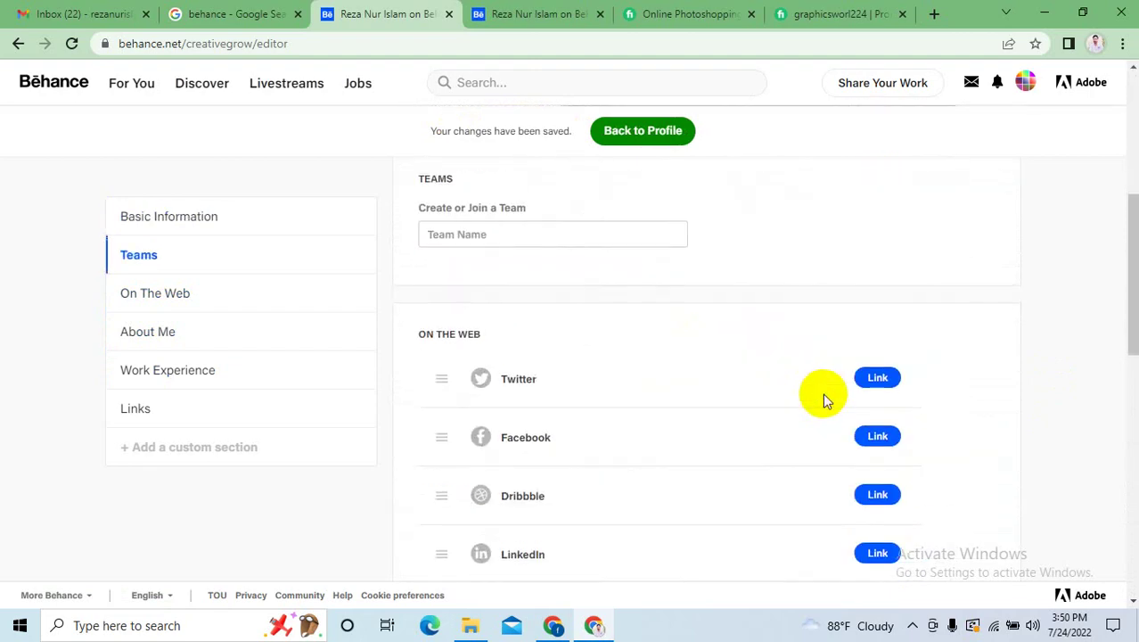
scroll(823, 395, "up", 3)
scroll(822, 395, "up", 3)
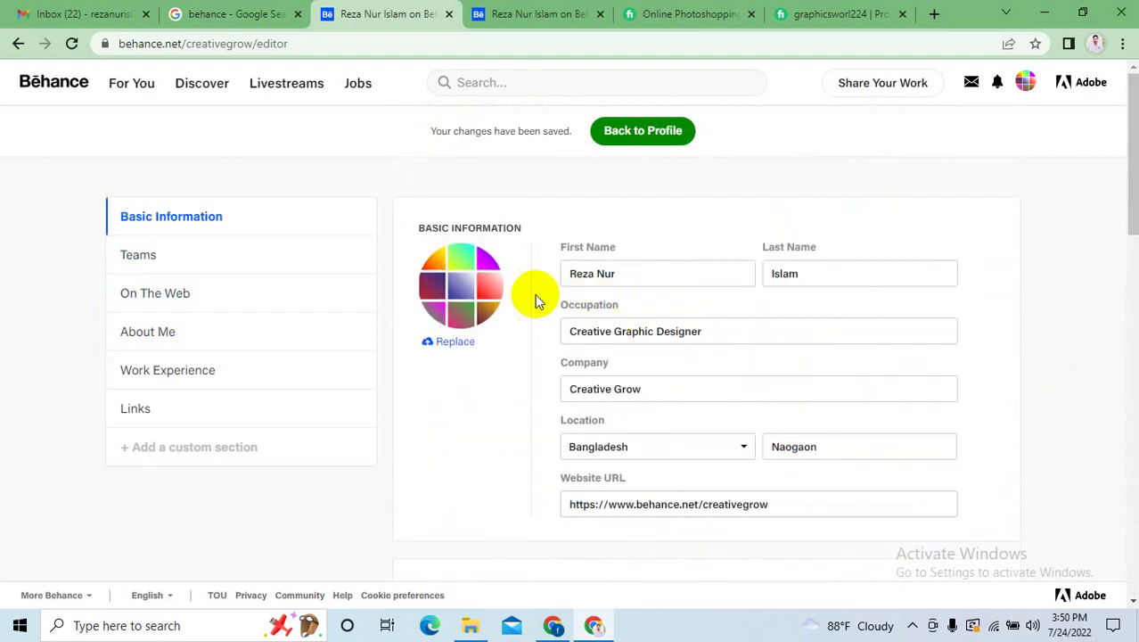
left_click(615, 141)
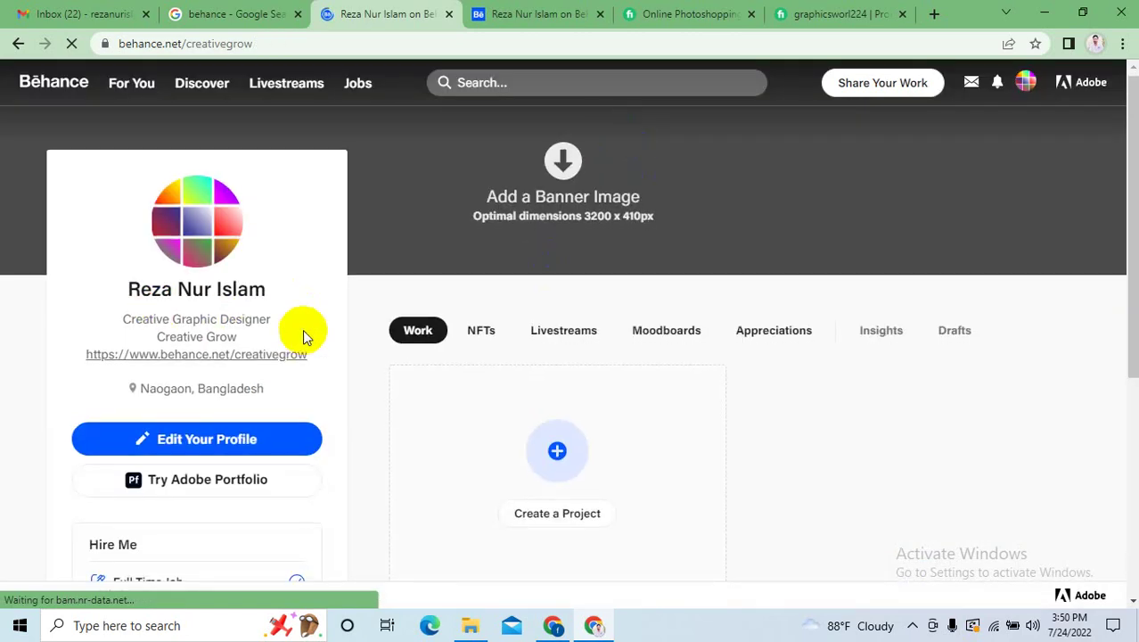
scroll(243, 391, "down", 5)
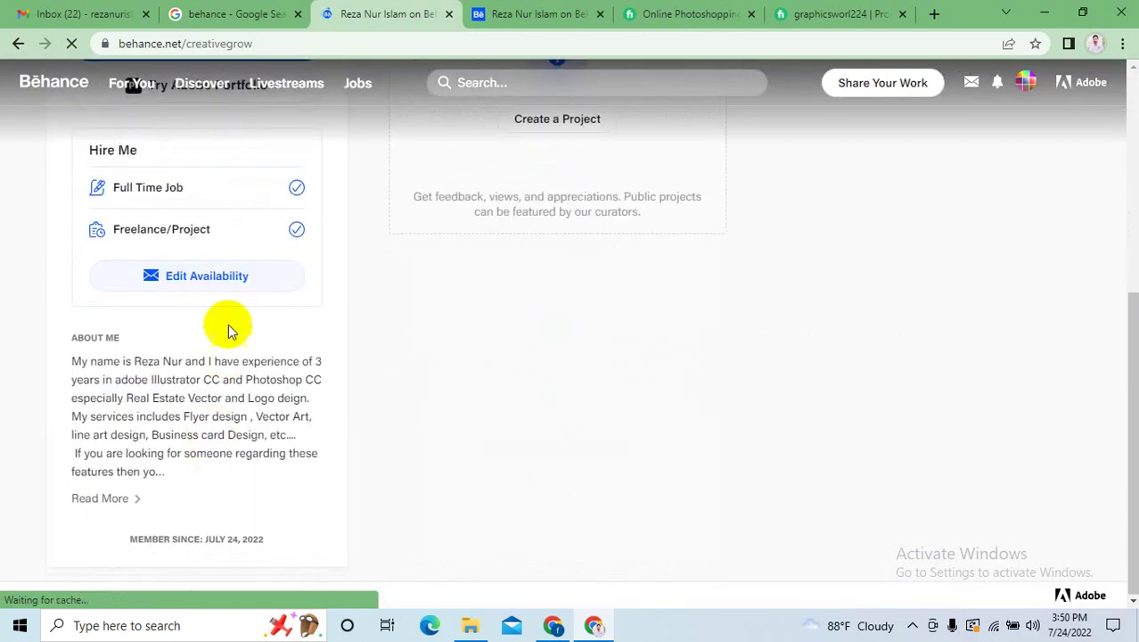
scroll(224, 361, "up", 5)
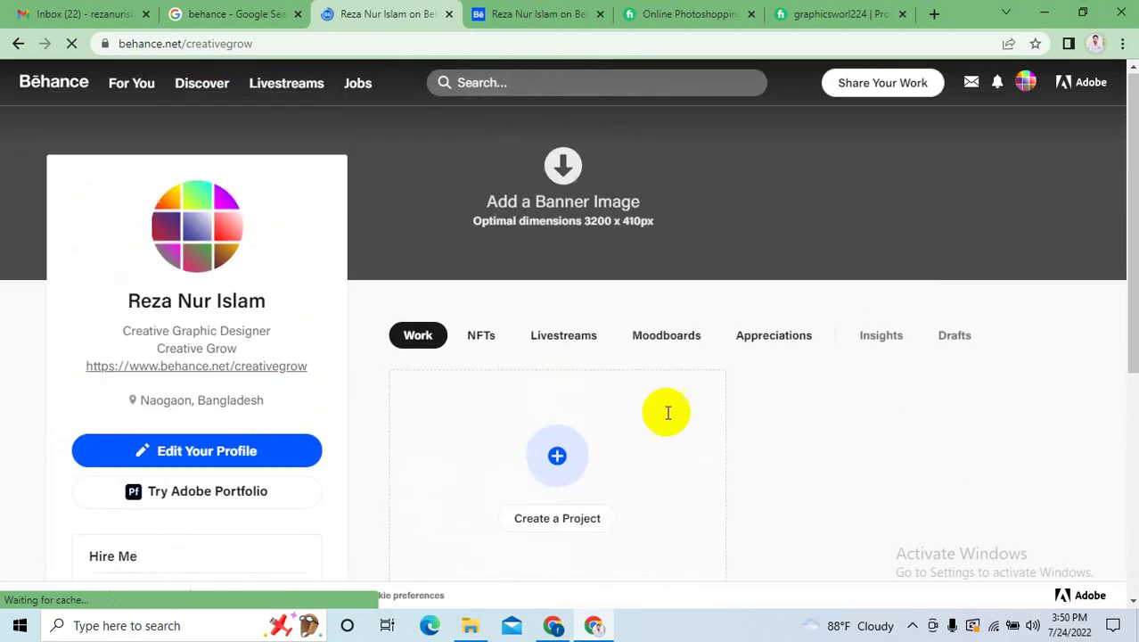
scroll(905, 441, "down", 3)
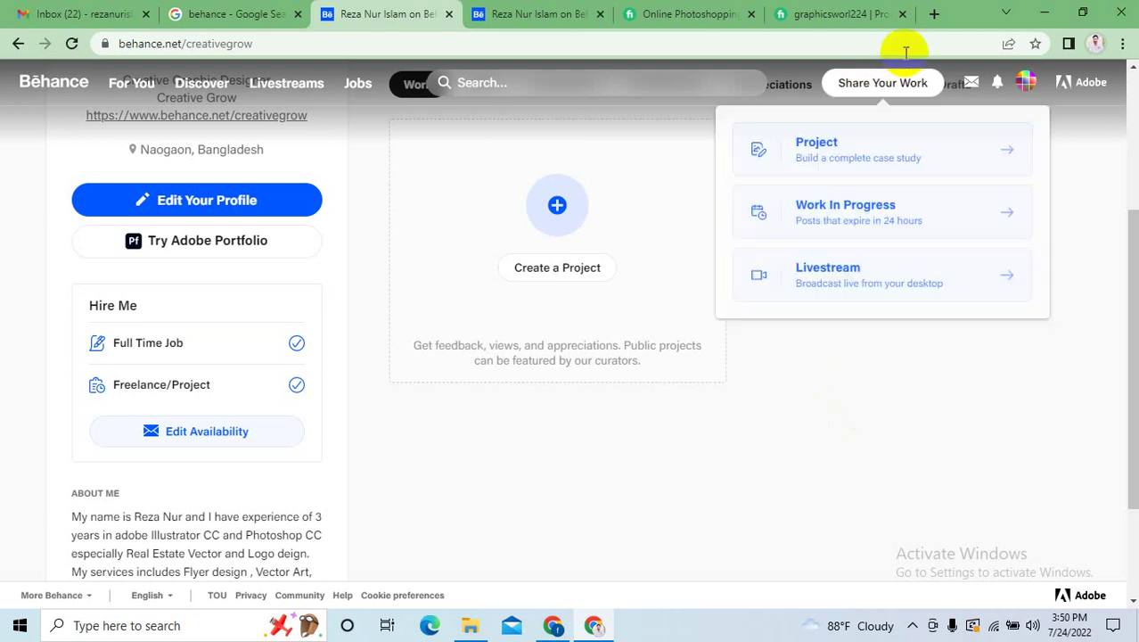
Search Google for "keyword everywhere" in a new browser tab.
left_click(933, 14)
left_click(903, 43)
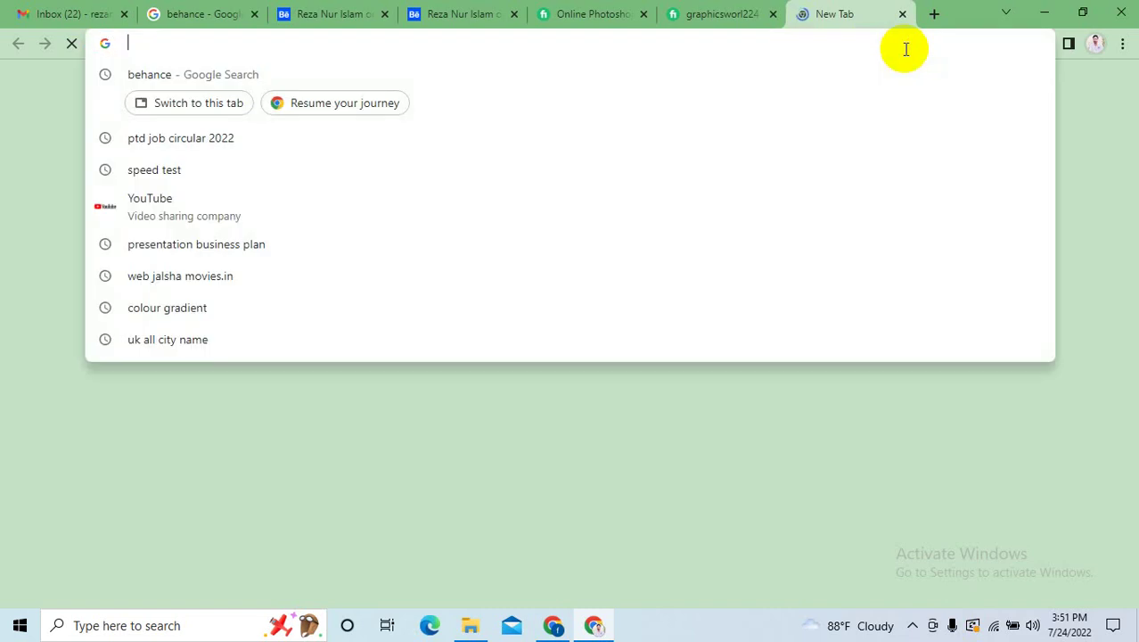
type("ky")
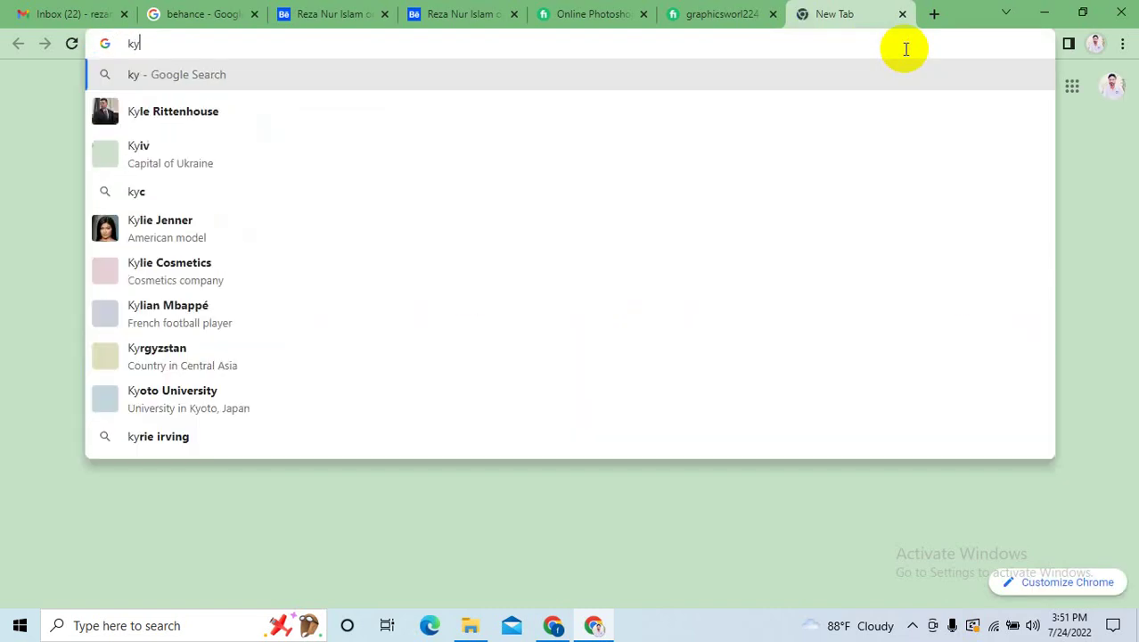
type("word")
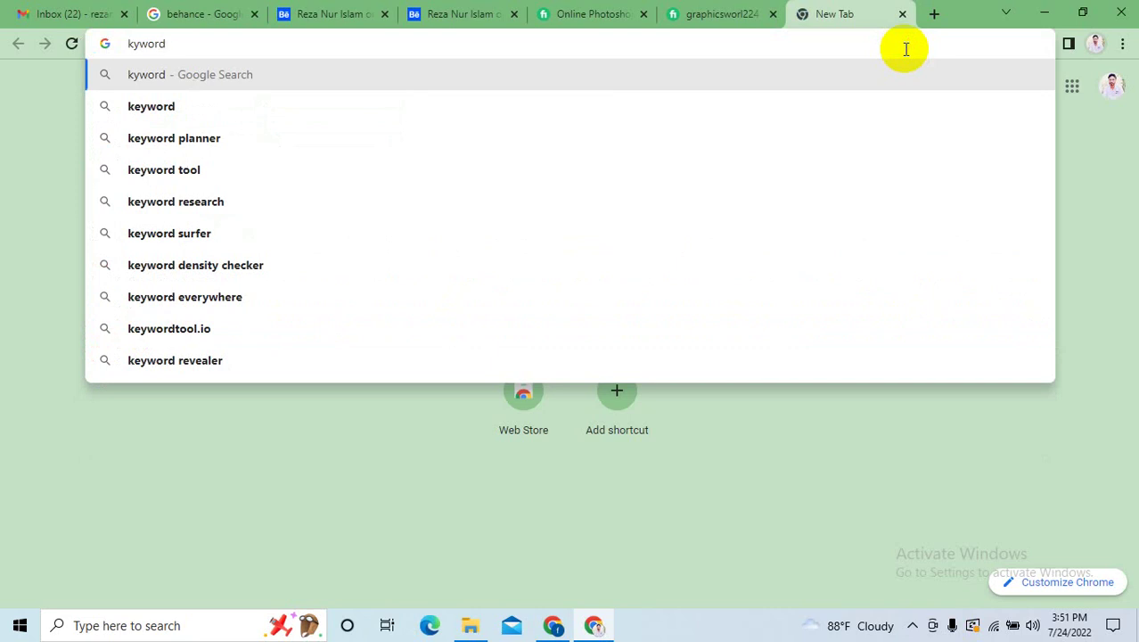
left_click(236, 301)
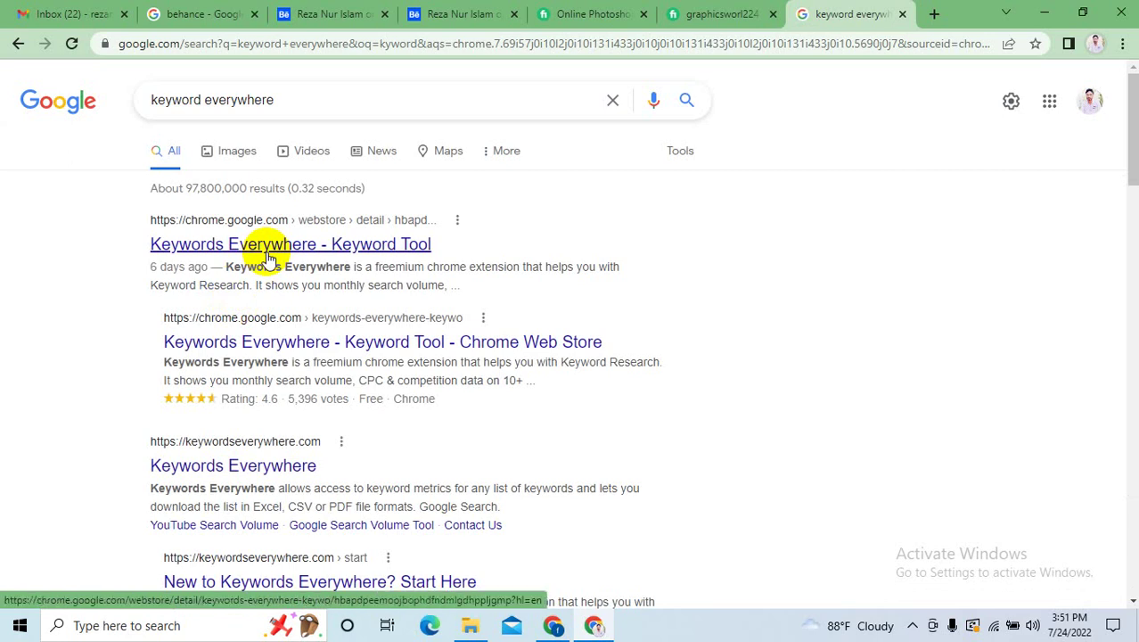
Open the Chrome Web Store page of "Keywords Everywhere - Keyword Tool" and add the extension to Chrome.
left_click(269, 254)
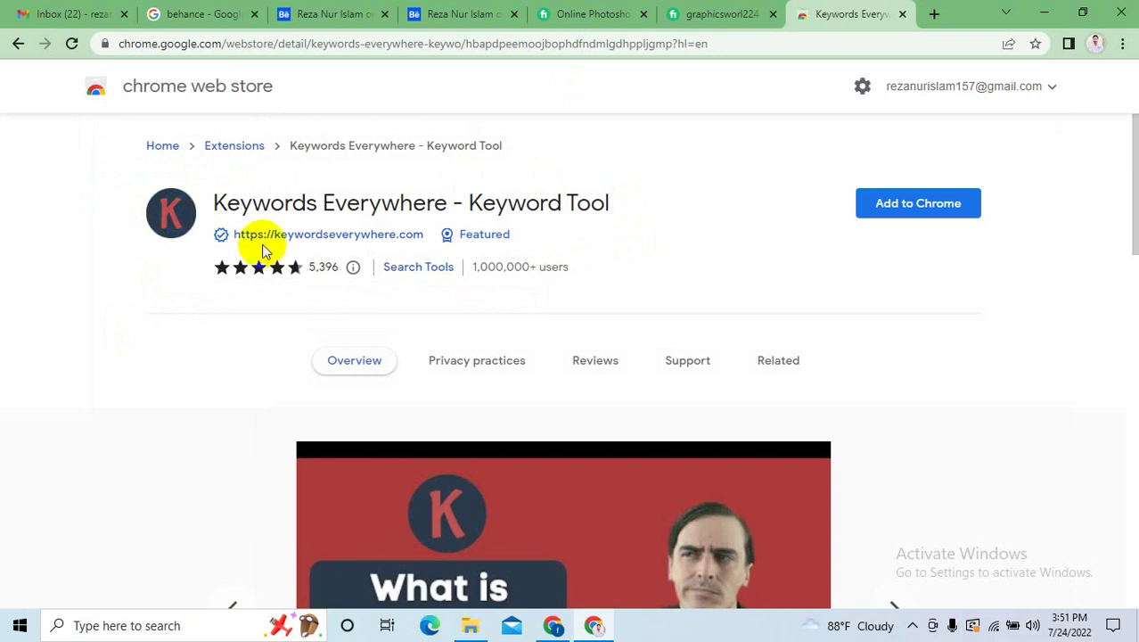
left_click(895, 205)
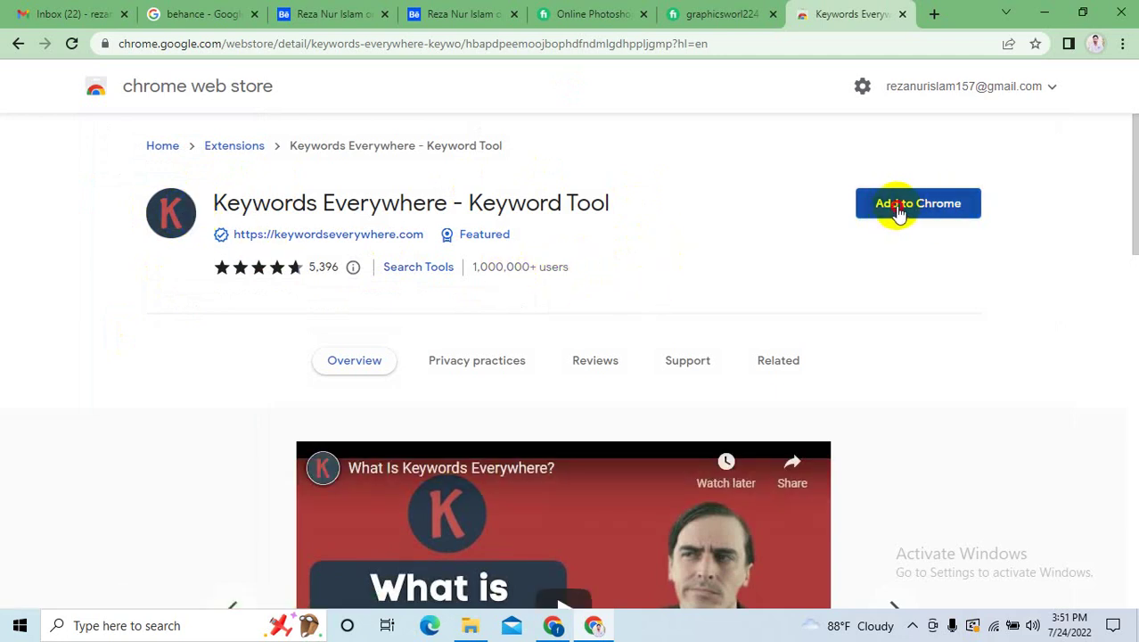
left_click(898, 210)
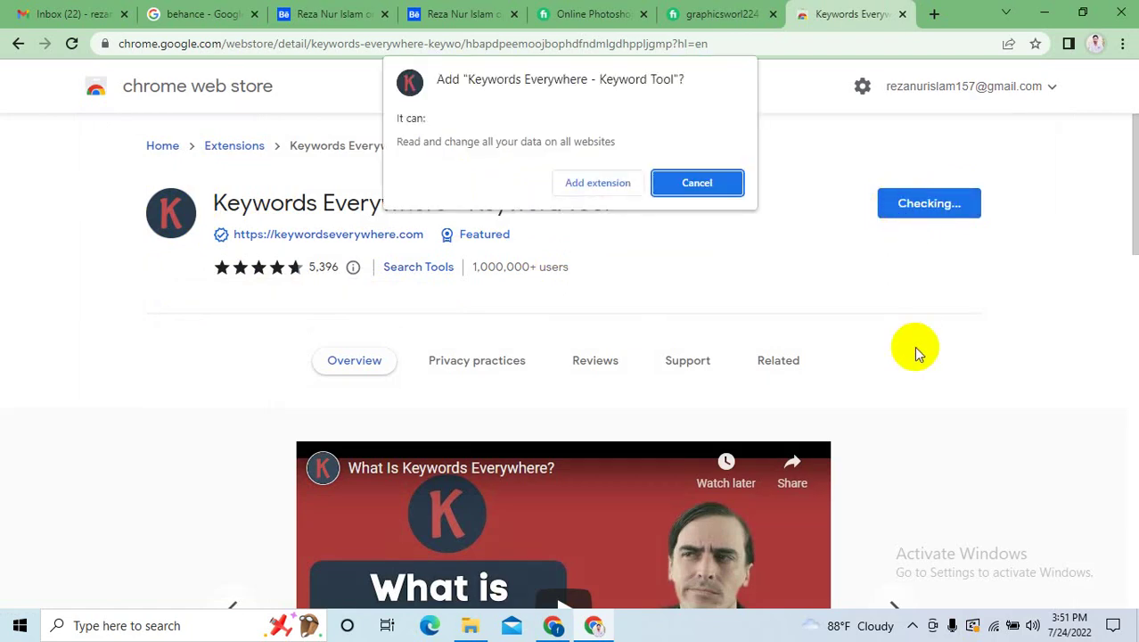
left_click(597, 183)
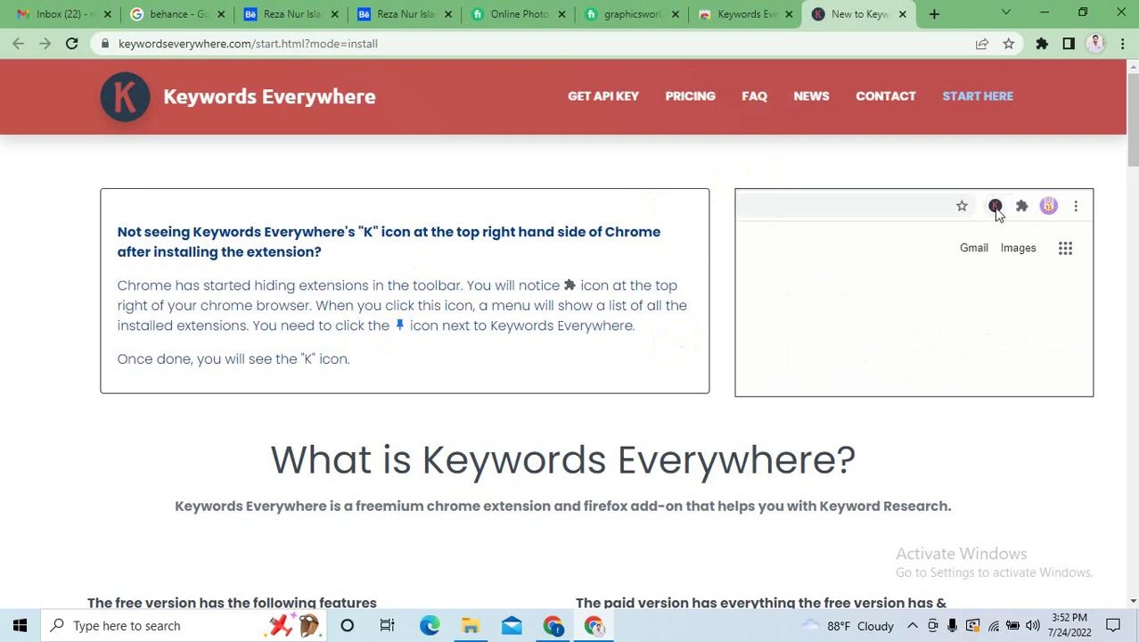
Pin the Keywords Everywhere extension so that its icon stays in the browser toolbar.
left_click(1041, 44)
left_click(1041, 44)
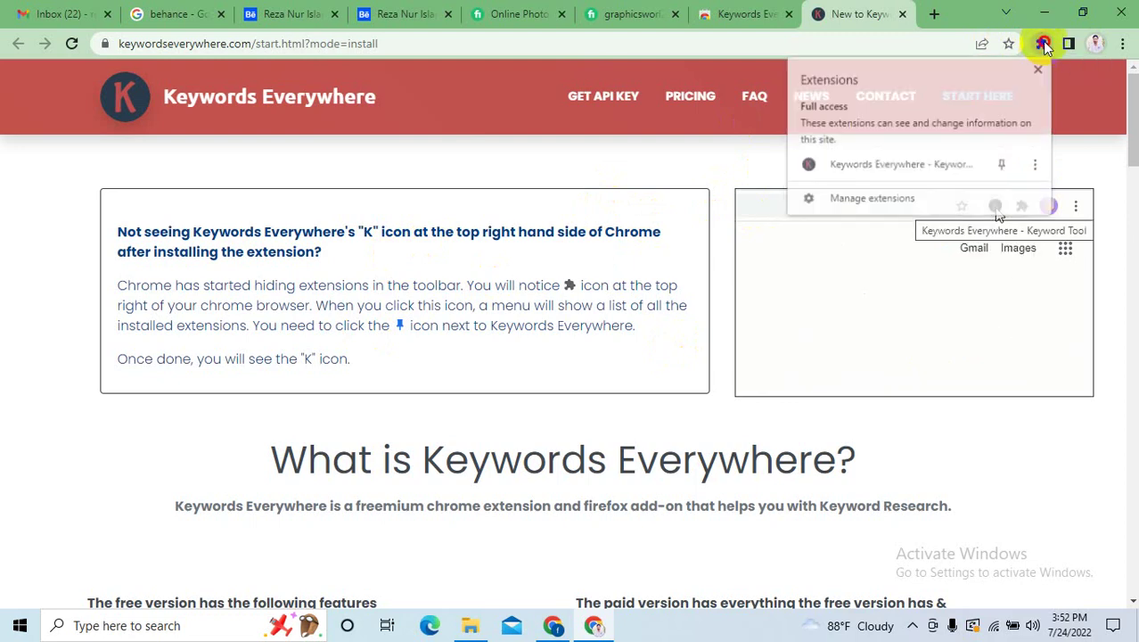
left_click(1043, 45)
left_click(1043, 45)
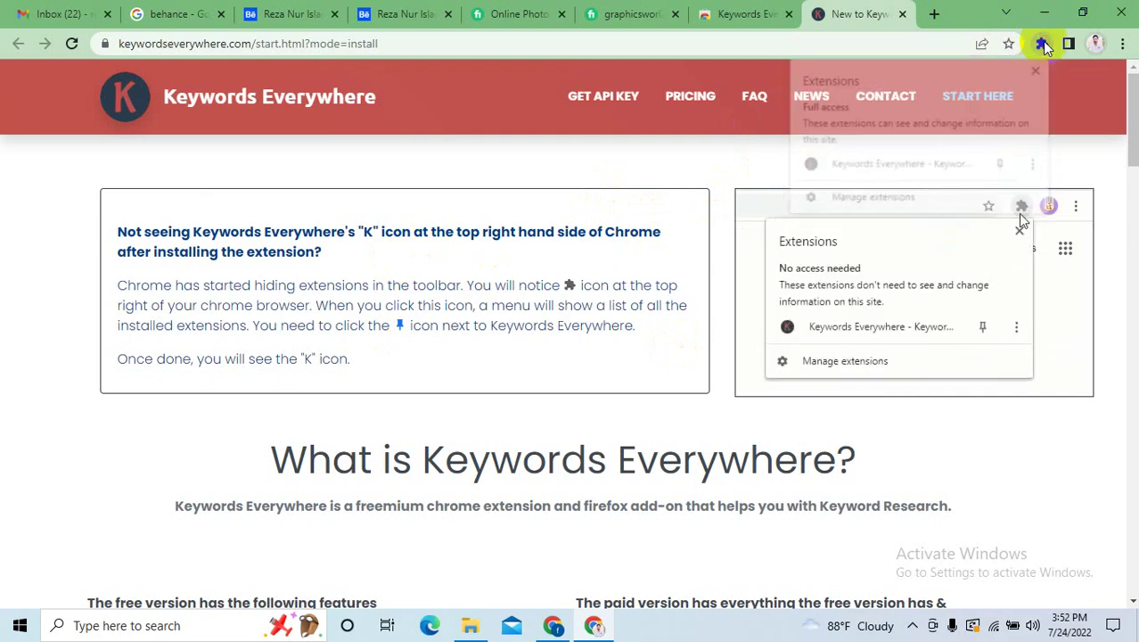
left_click(1043, 45)
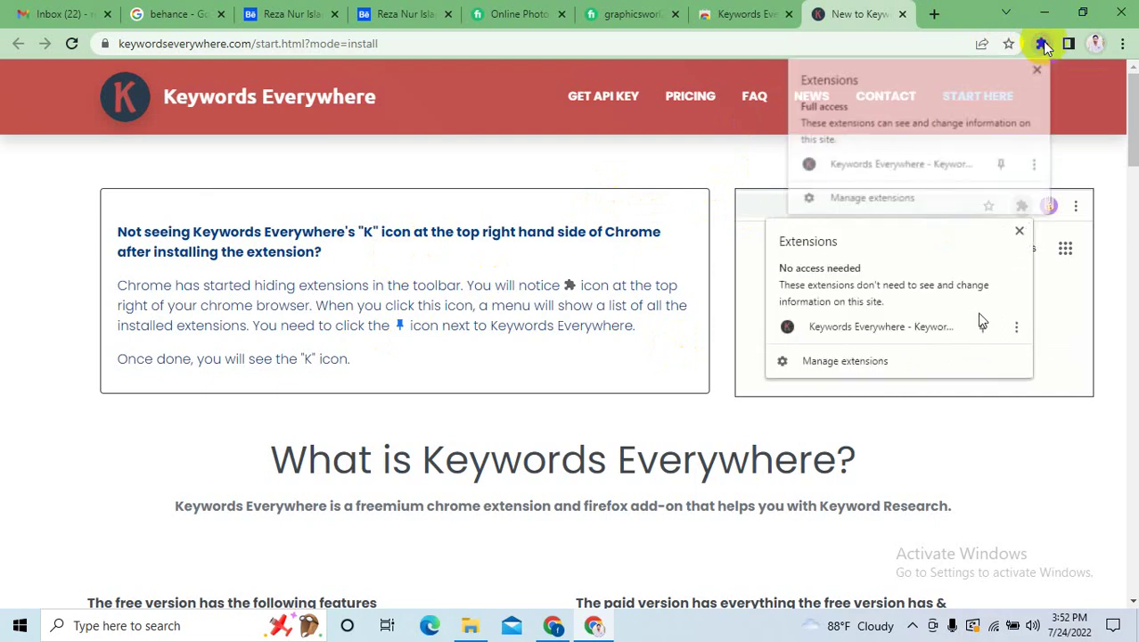
left_click(1005, 167)
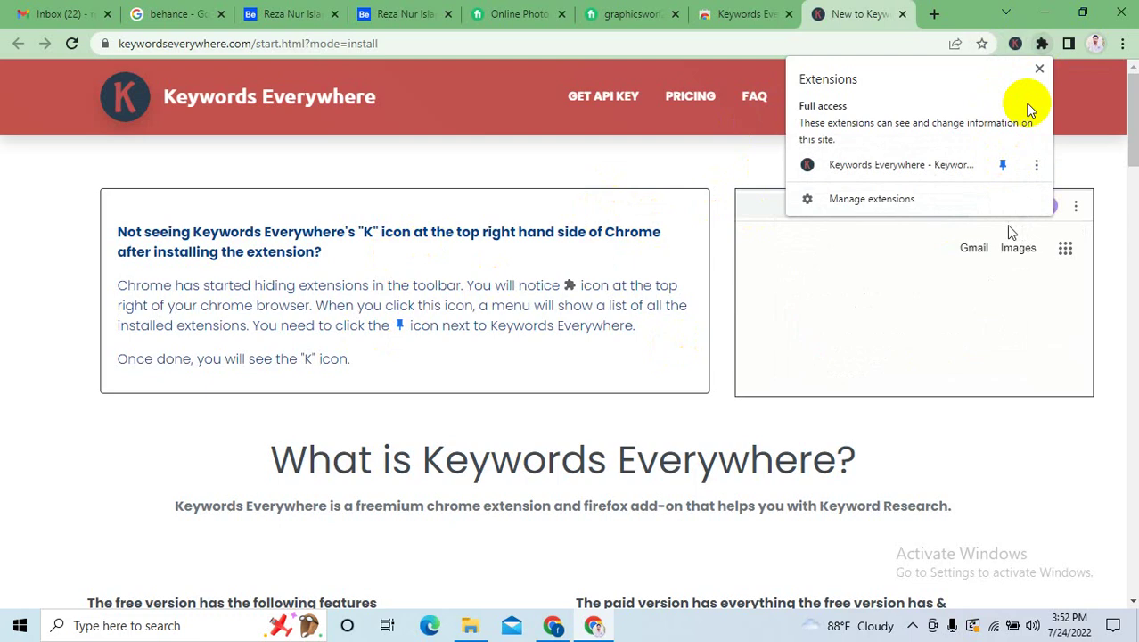
Open the Keywords Everywhere extension and check its on/off switch and country setting.
left_click(1017, 44)
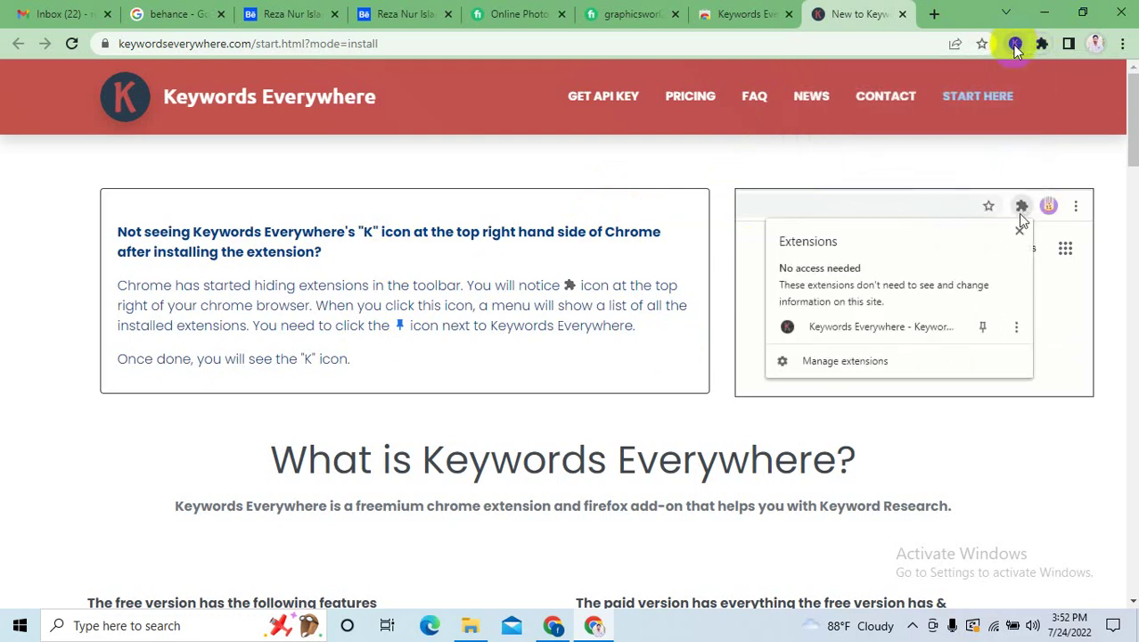
left_click(1015, 44)
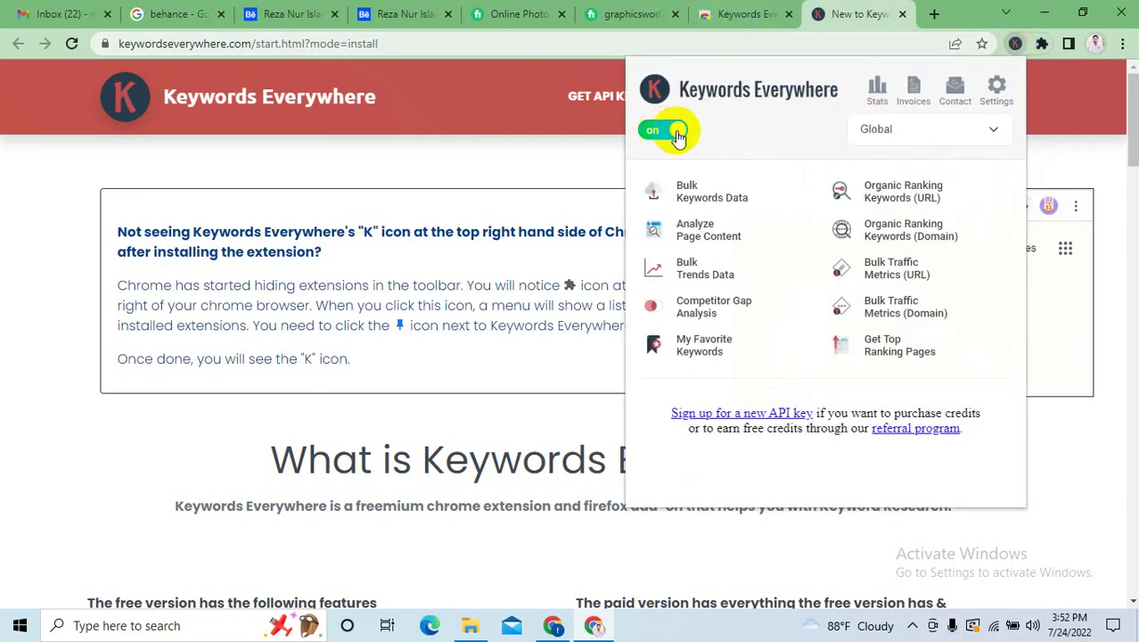
left_click(996, 130)
left_click(881, 155)
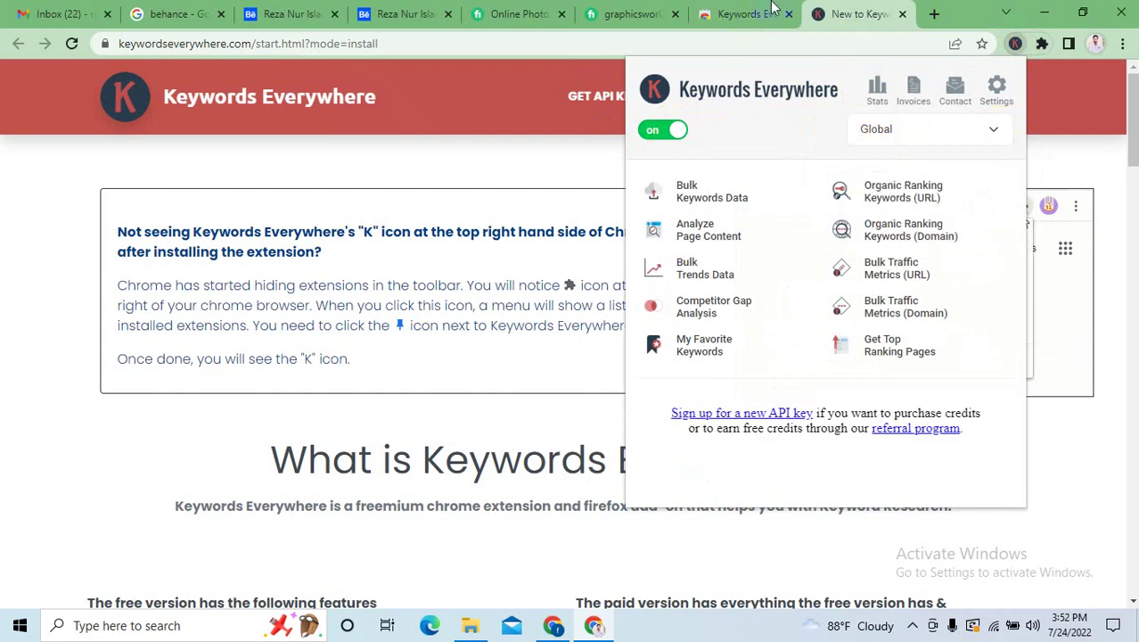
Switch to File Explorer to preview the Liner Gradient image on drive D:, and return to the browser.
left_click(749, 14)
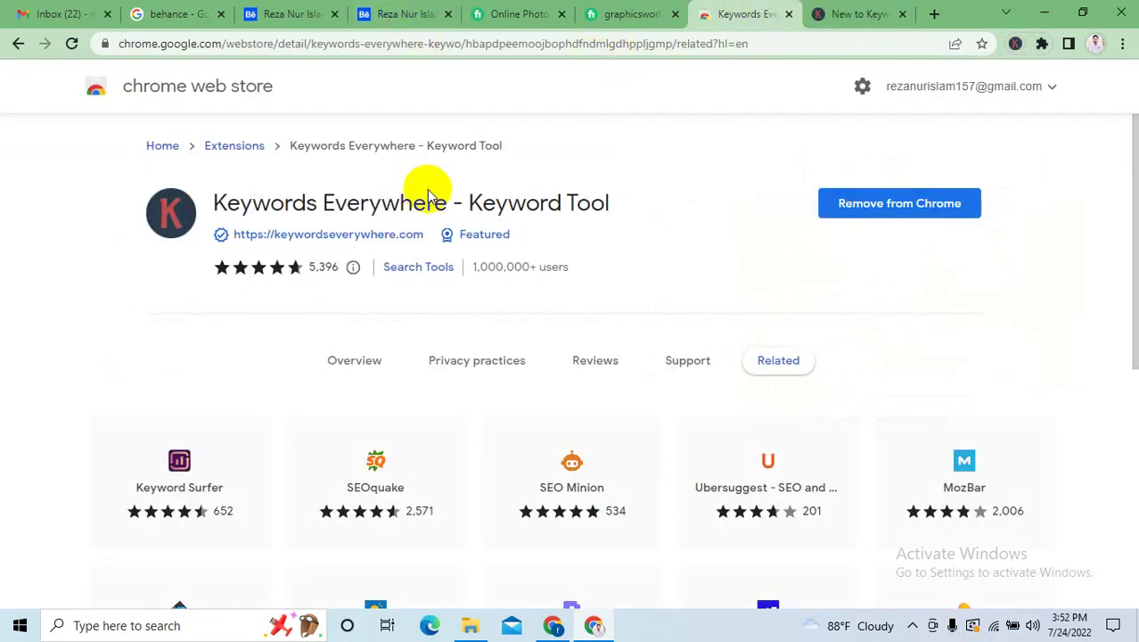
left_click(397, 14)
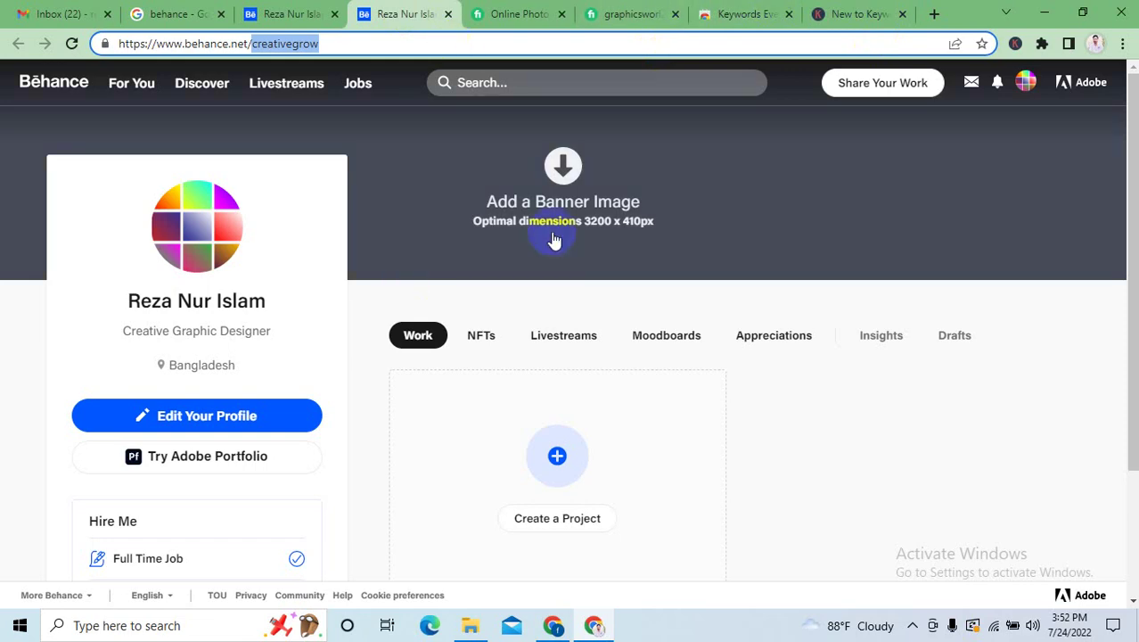
left_click(467, 626)
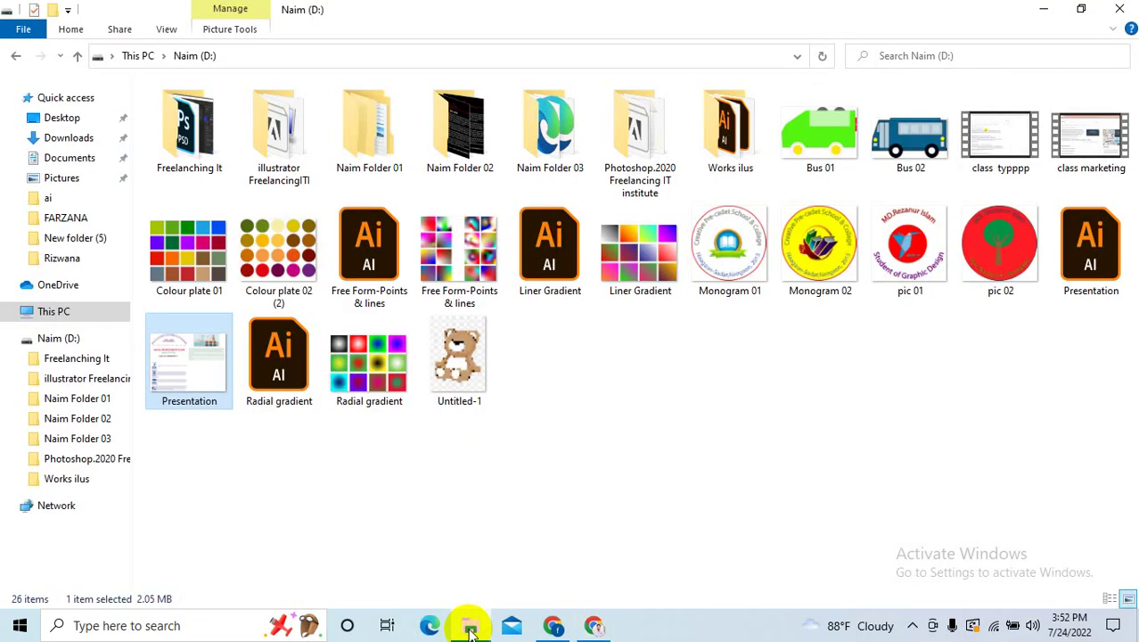
double_click(650, 278)
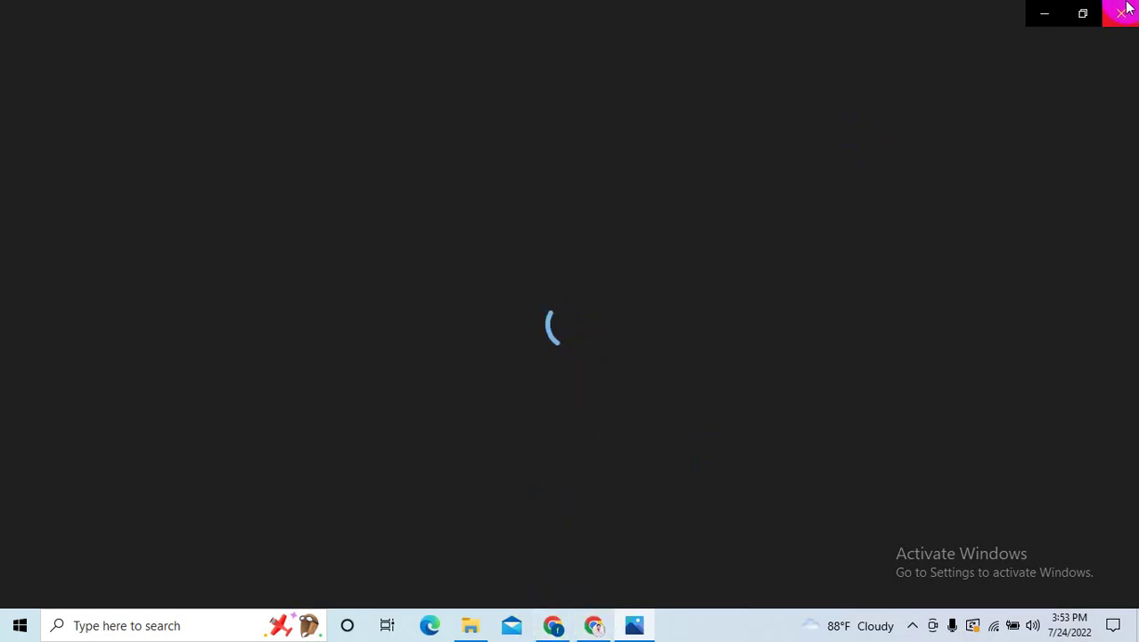
left_click(1119, 25)
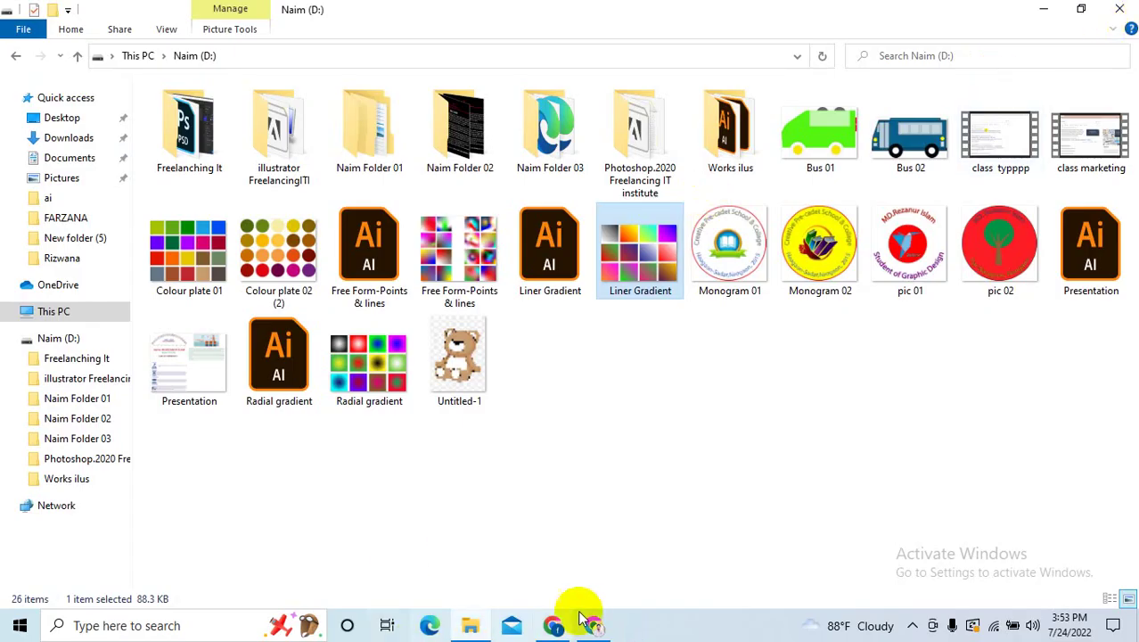
left_click(593, 621)
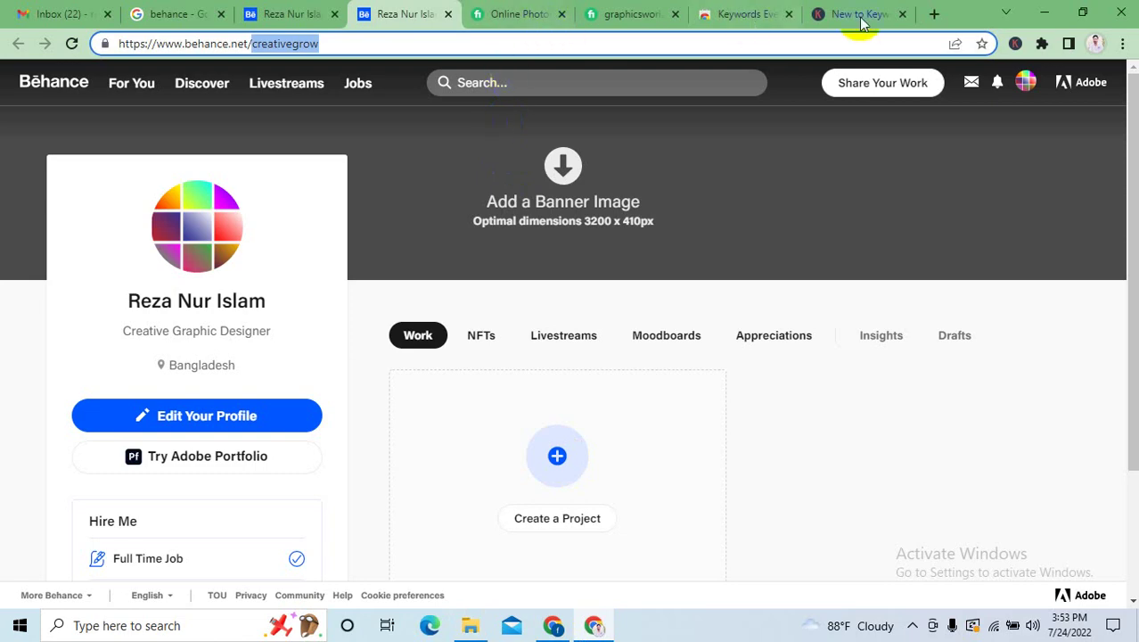
Search Google for "top 10 gradient color" and view the Keywords Everywhere related keywords beside the results.
left_click(526, 14)
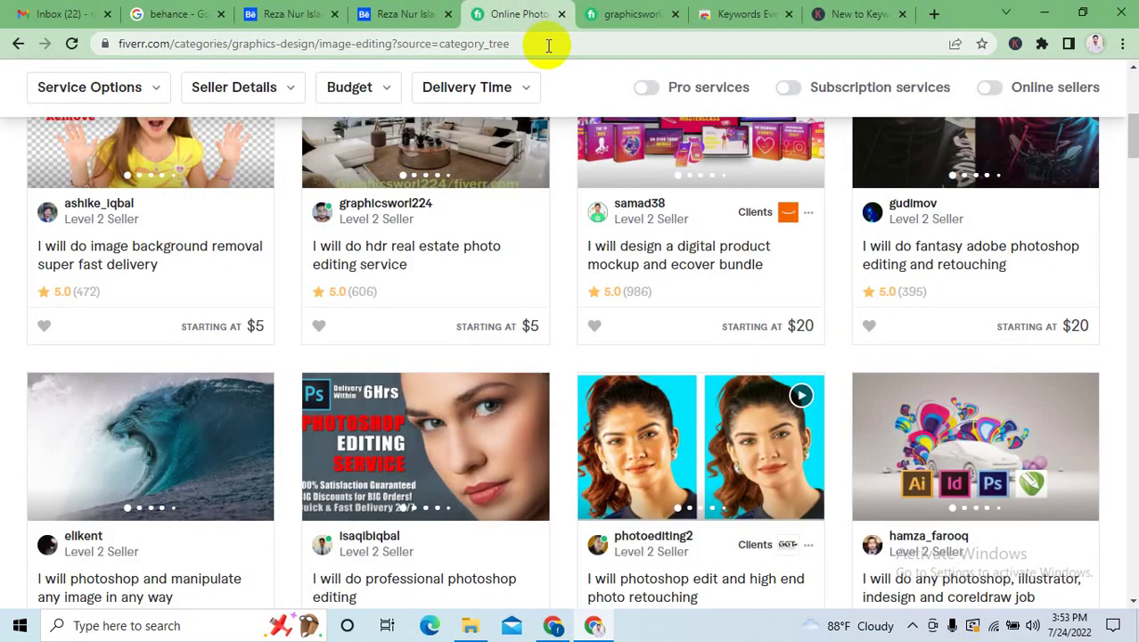
left_click(399, 13)
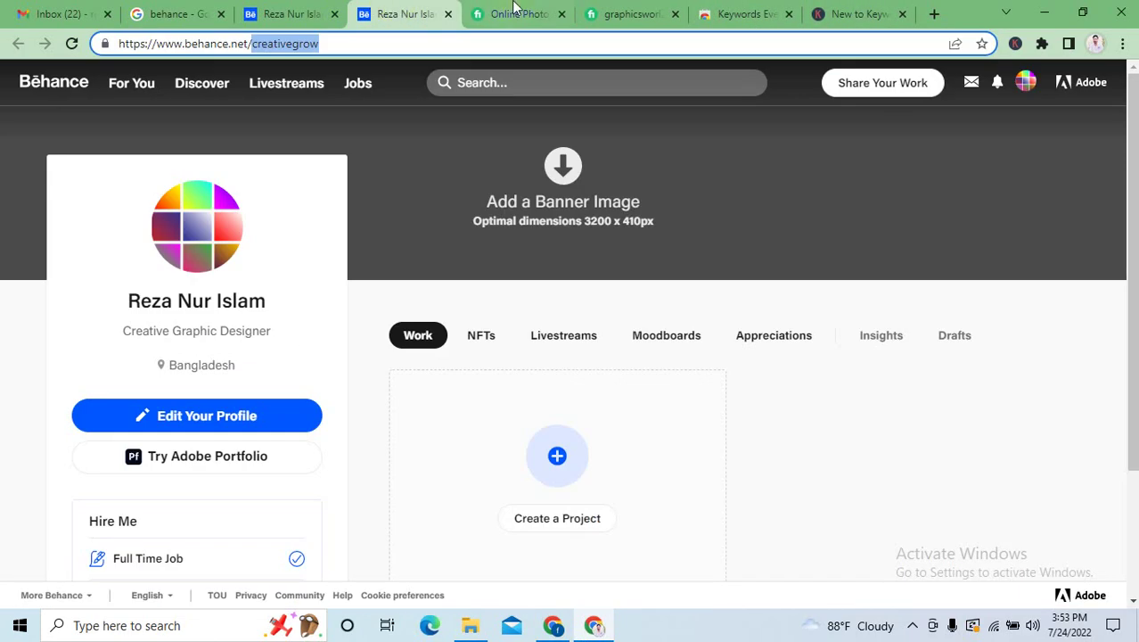
left_click(737, 13)
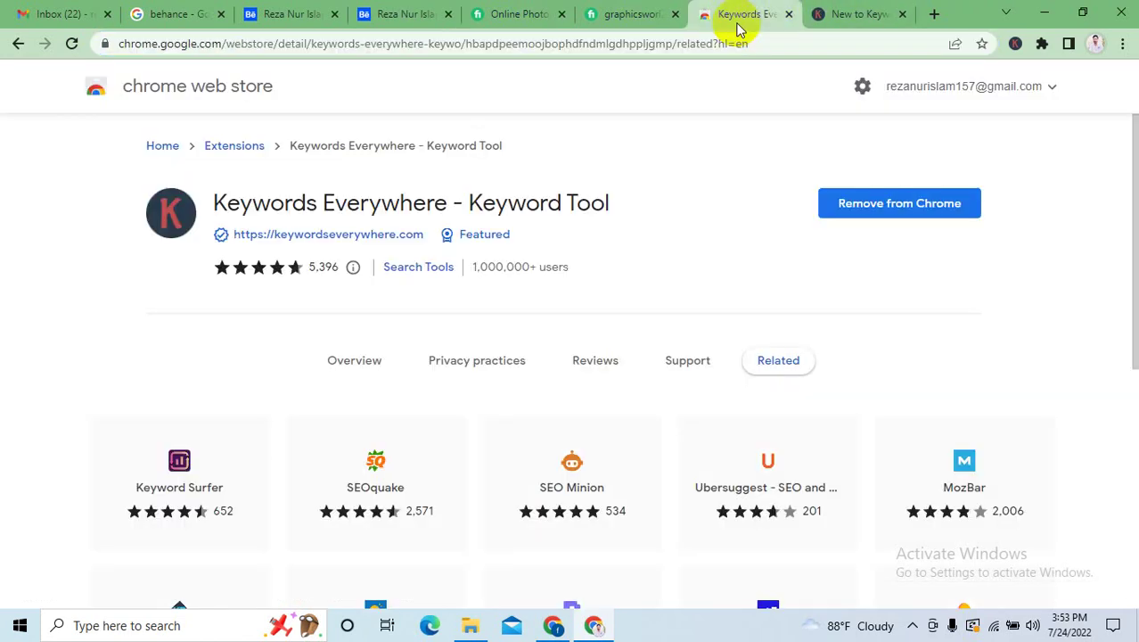
left_click(697, 44)
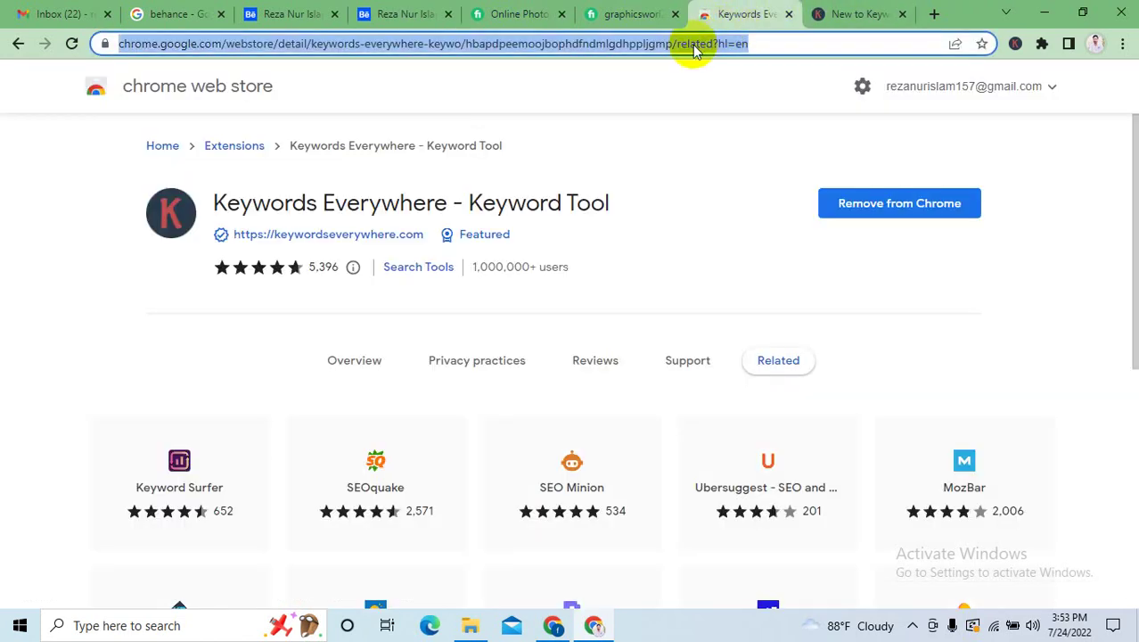
type("gra")
key("ctrl+a")
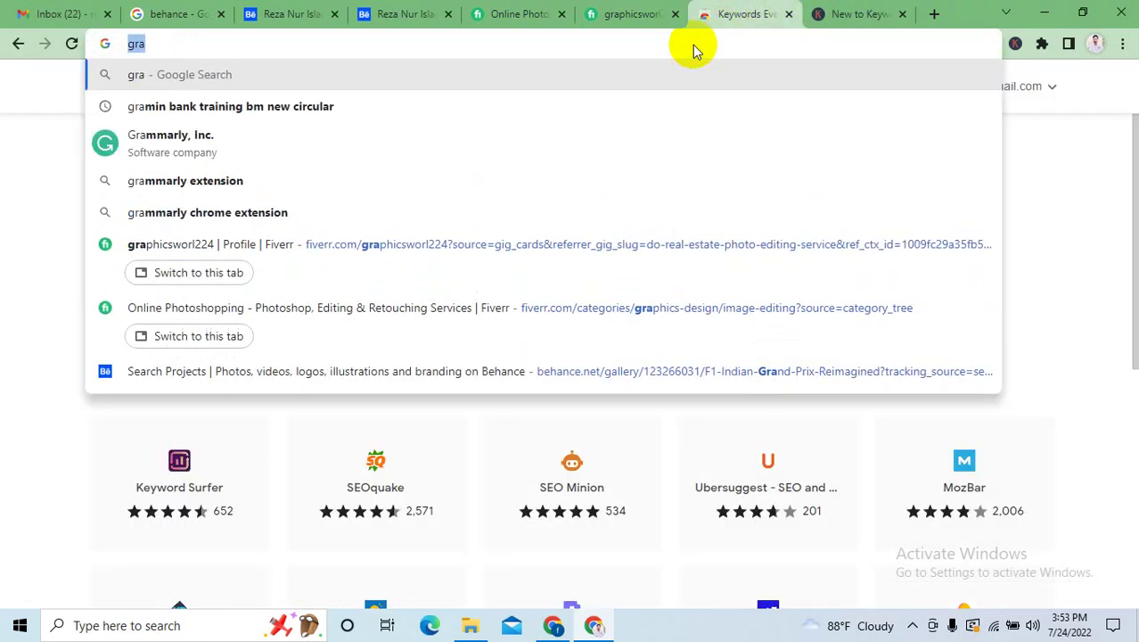
type("top ")
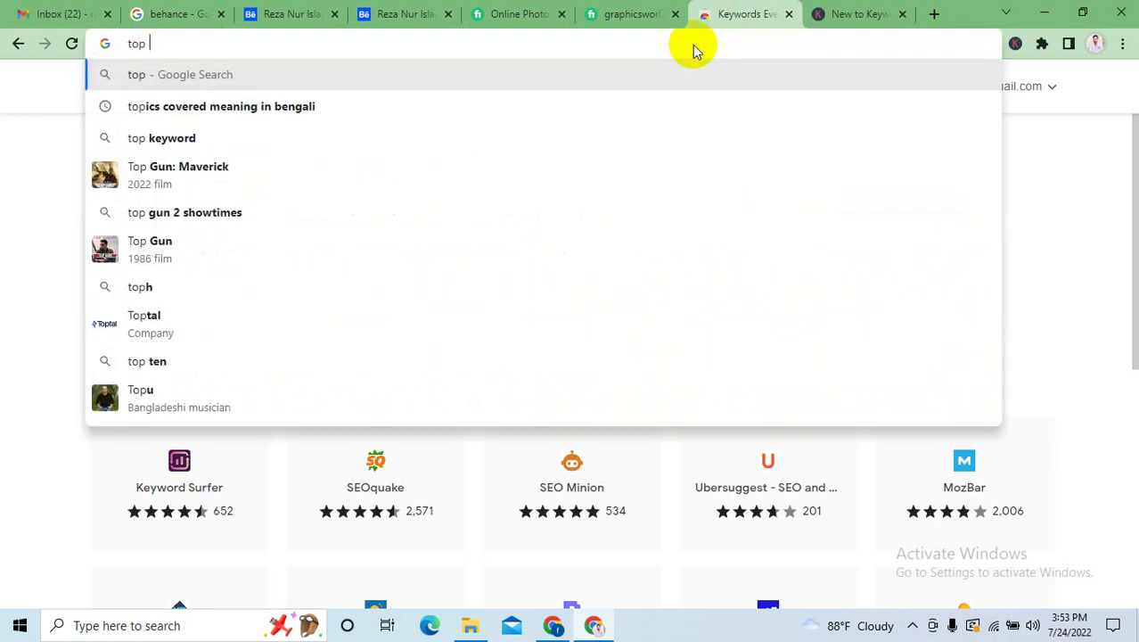
type("10 Gra")
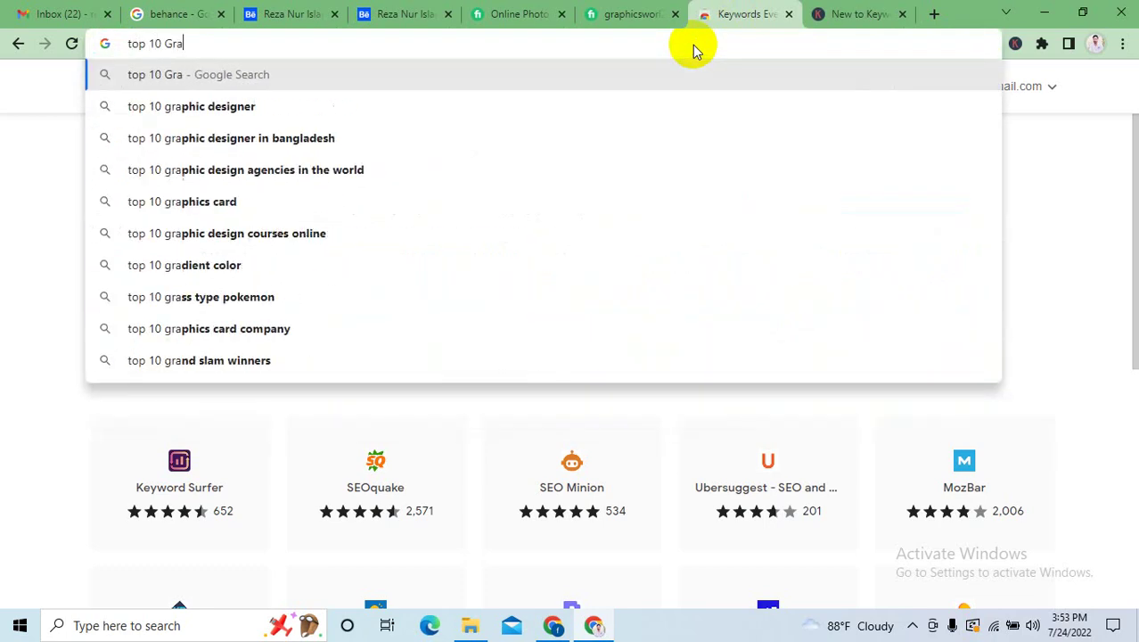
type("dient")
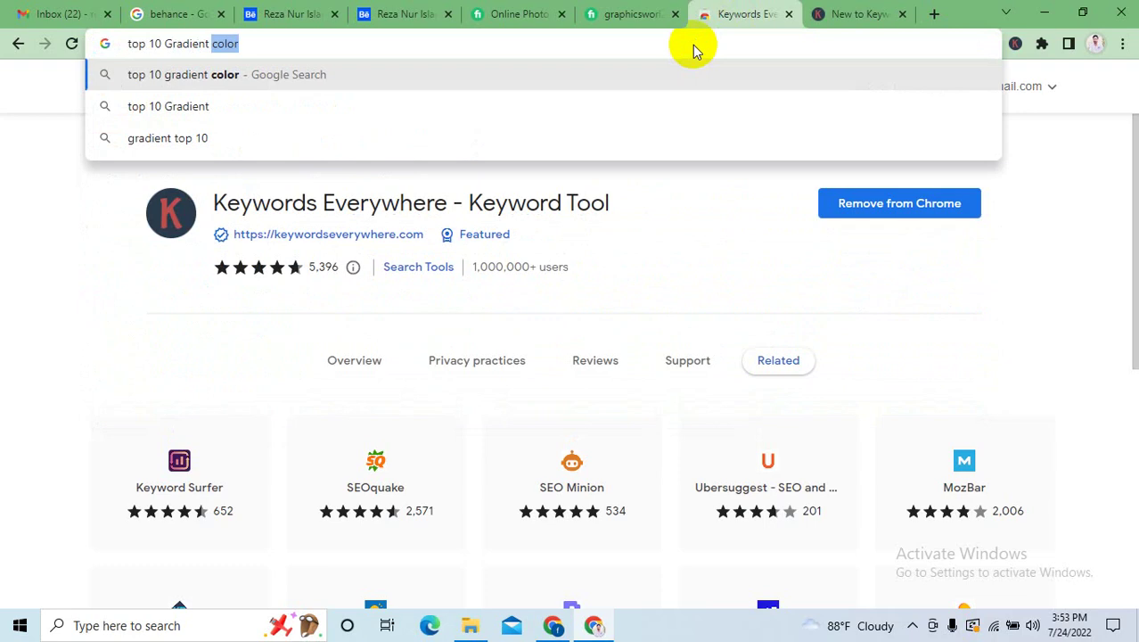
key("Return")
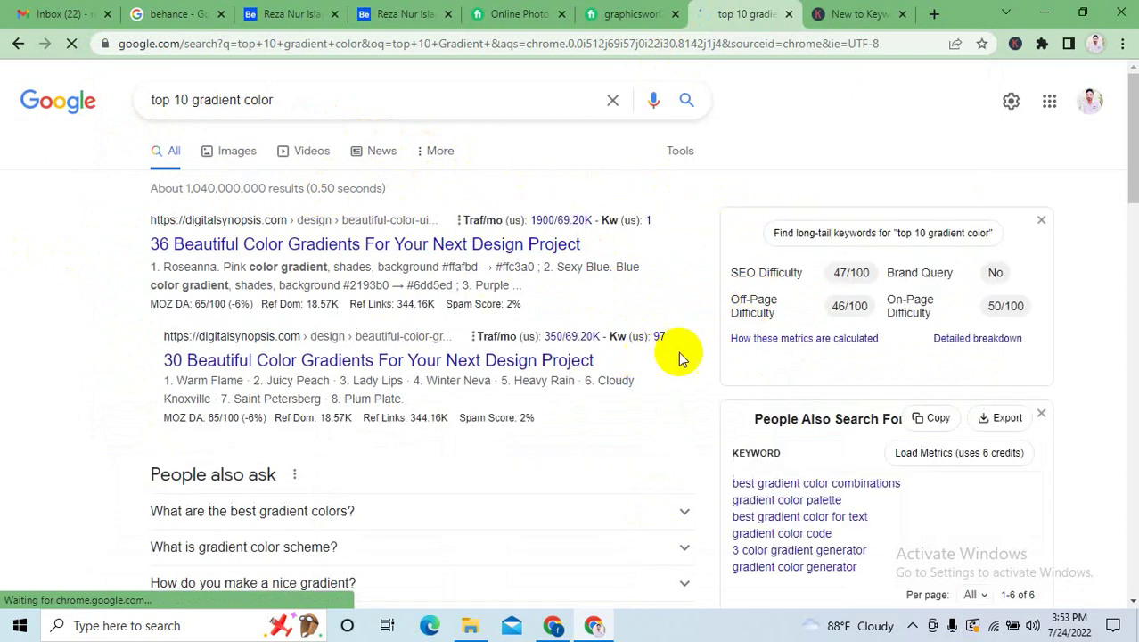
scroll(779, 372, "down", 3)
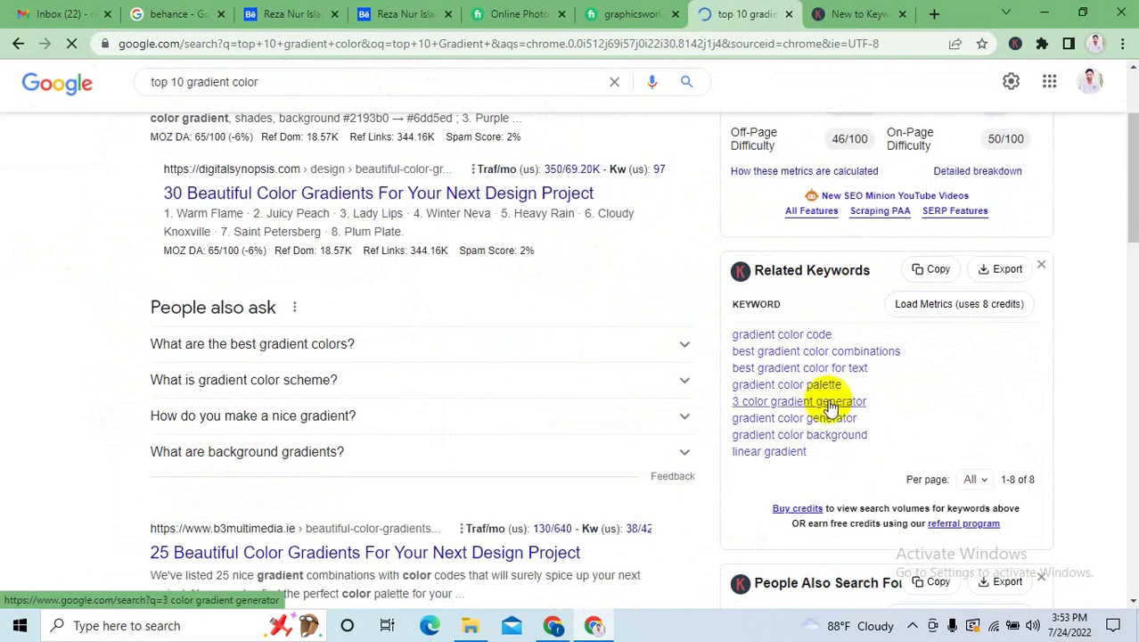
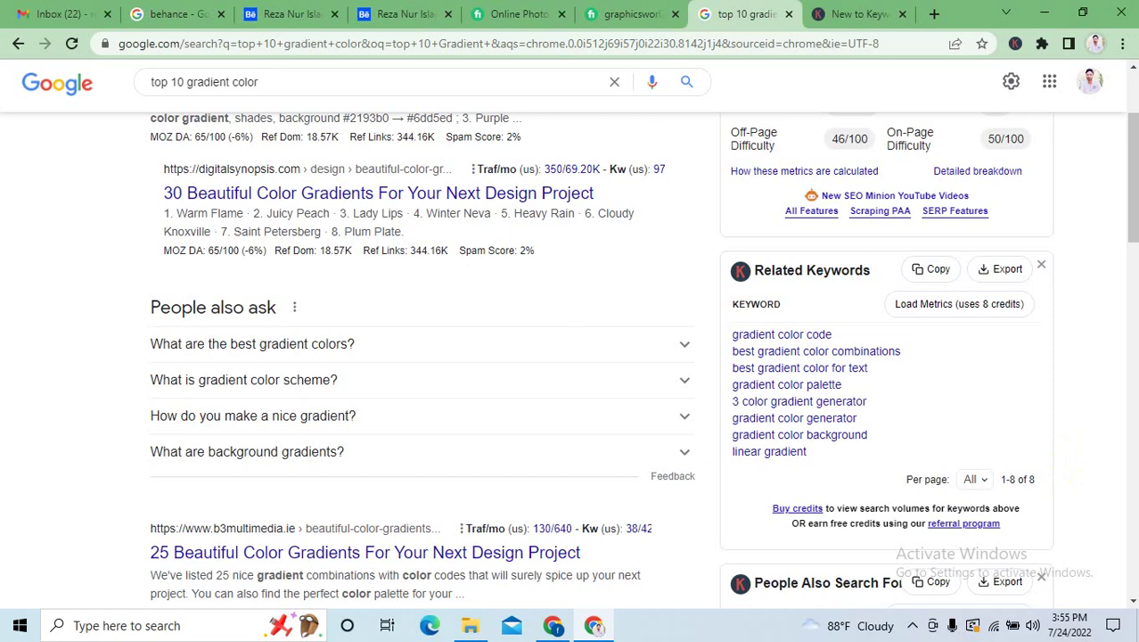
Copy the keyword "best gradient color combinations" from the Related Keywords list on the Google results page.
scroll(549, 158, "up", 2)
left_click_drag(229, 98, 158, 99)
left_click(151, 99)
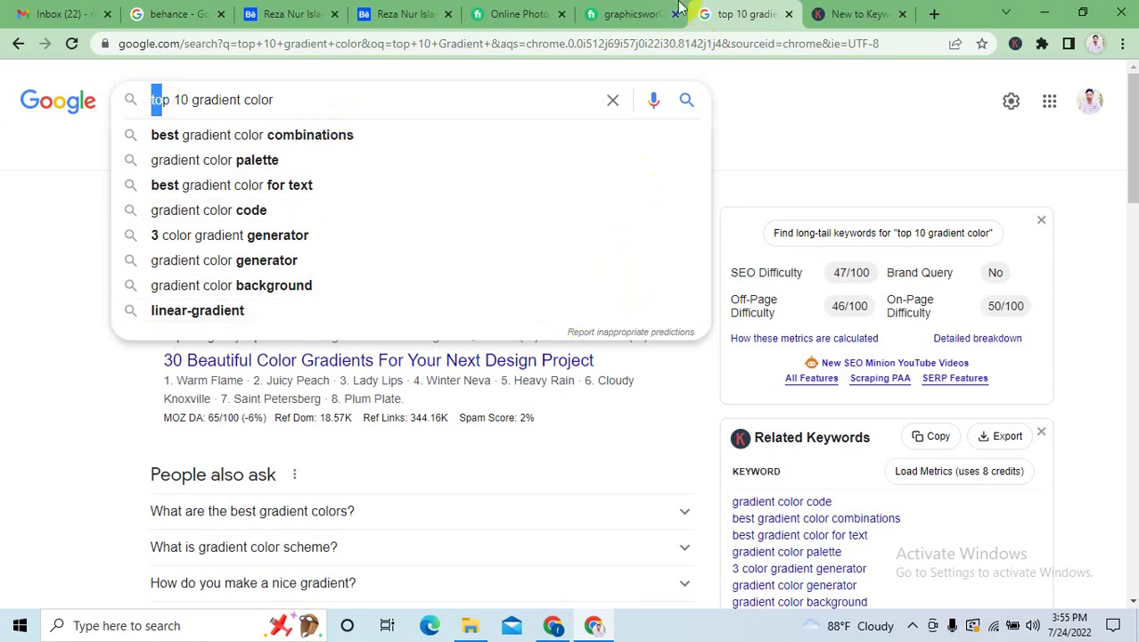
scroll(1118, 376, "down", 5)
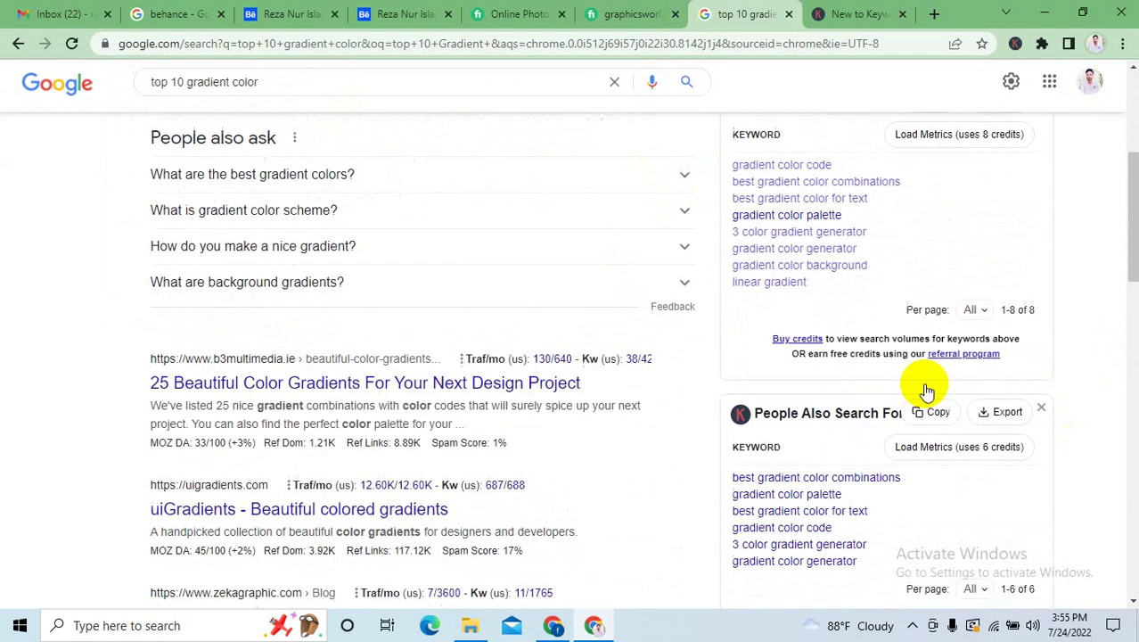
scroll(846, 321, "up", 2)
left_click_drag(939, 264, 733, 270)
key("ctrl+c")
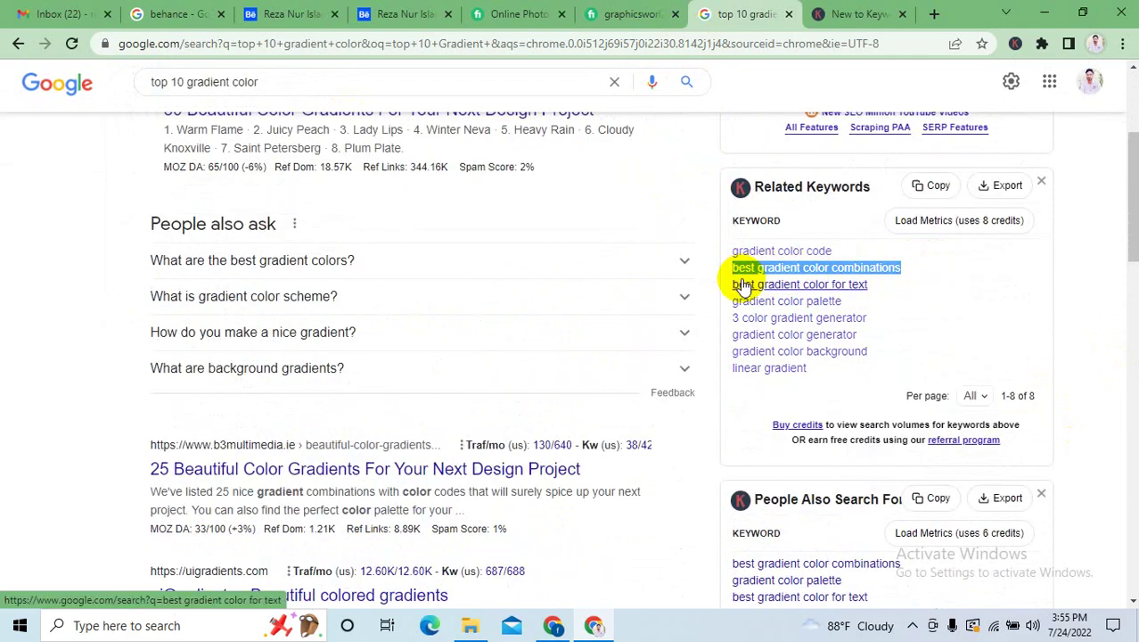
Open Notepad and paste the copied keyword into a blank document.
left_click(7, 624)
type("ni")
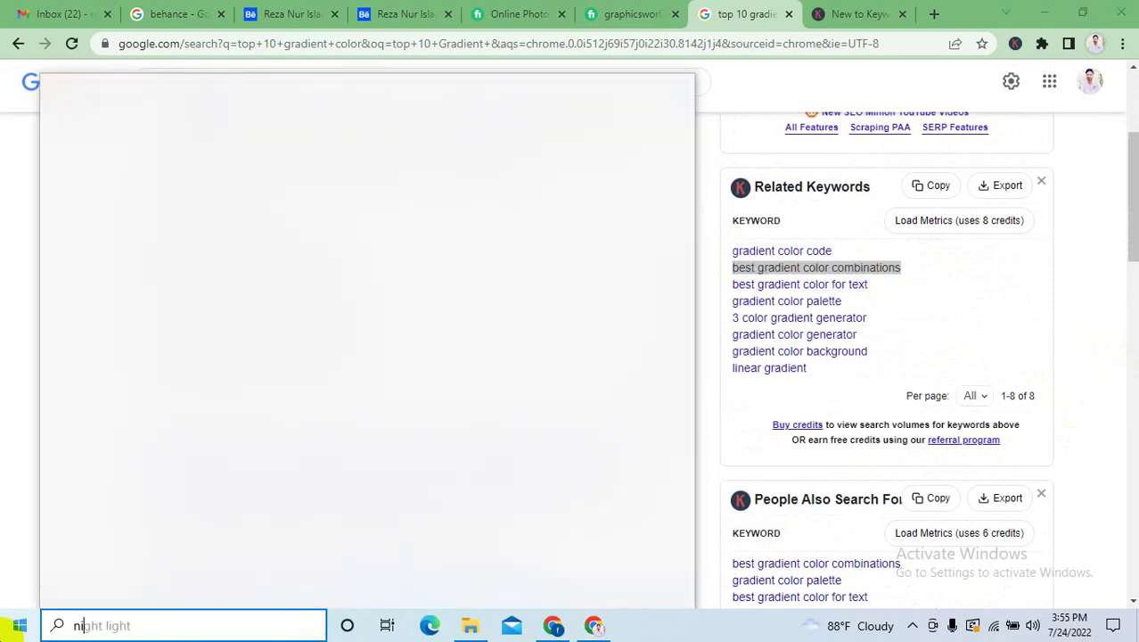
key("BackSpace")
type("ot")
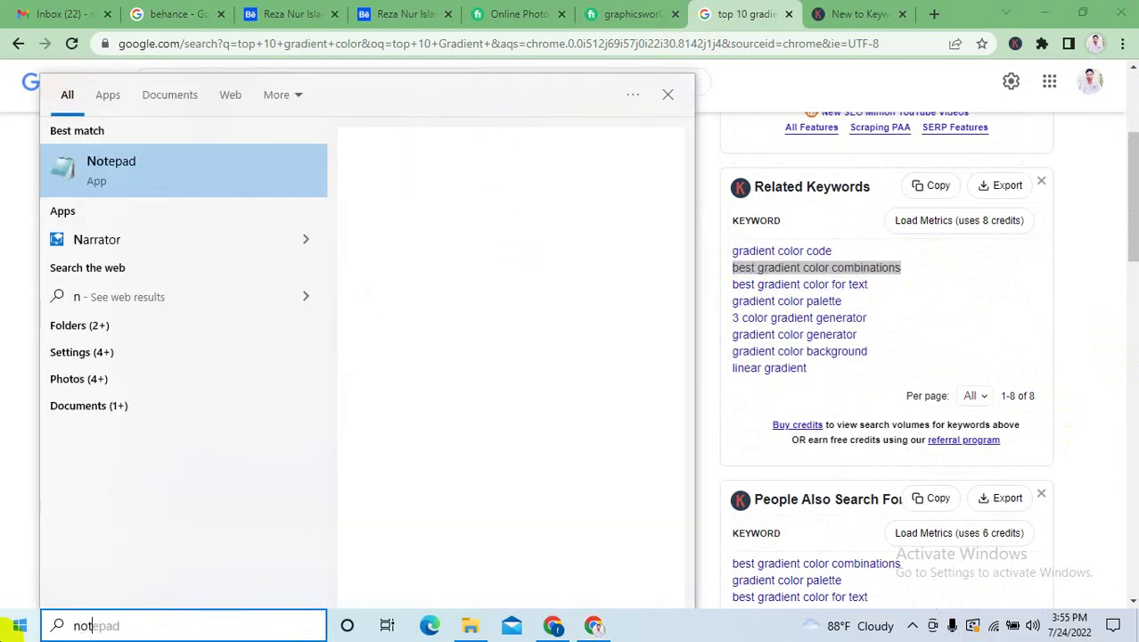
key("Return")
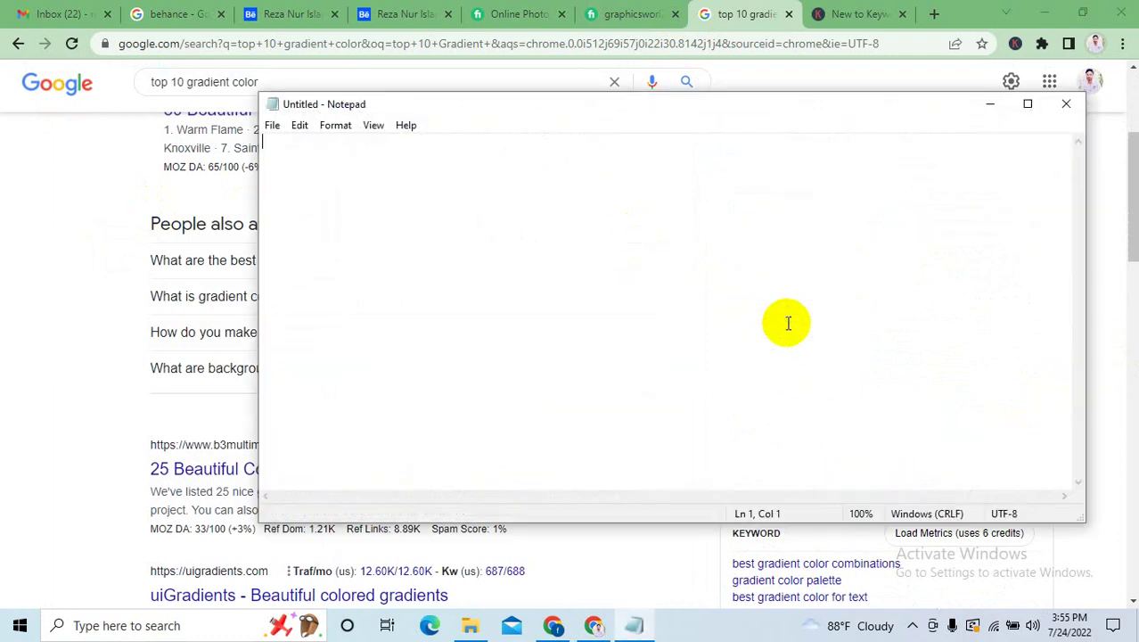
key("ctrl+v")
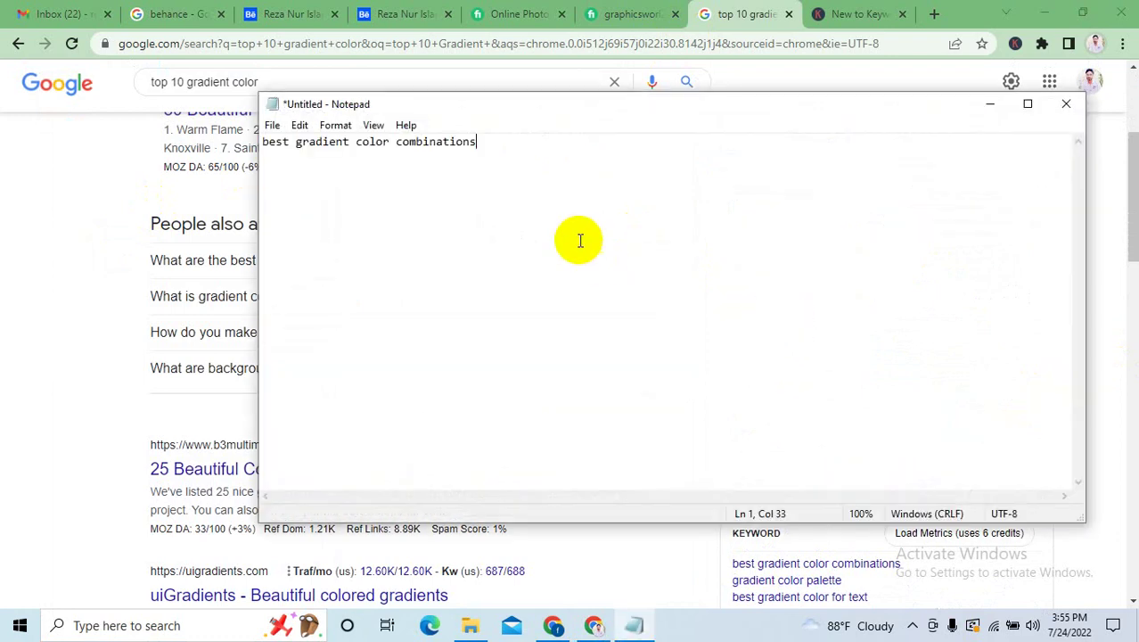
Return to Behance in the browser, close the duplicate profile tab, and start creating a new project from the profile's Work section.
left_click(401, 13)
scroll(819, 384, "down", 2)
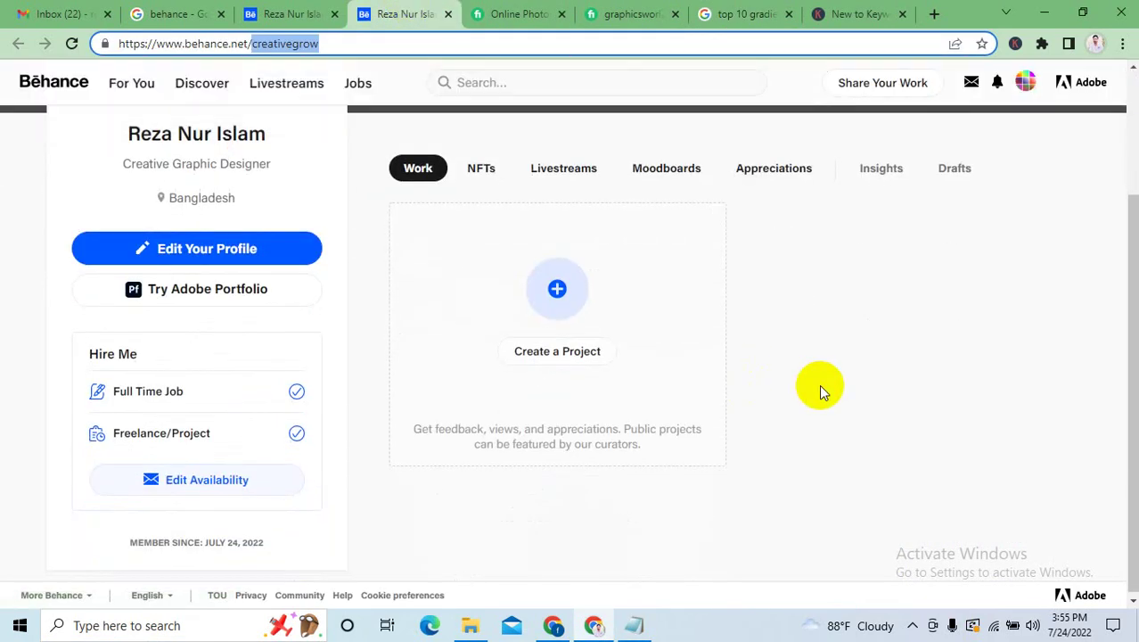
scroll(819, 384, "up", 2)
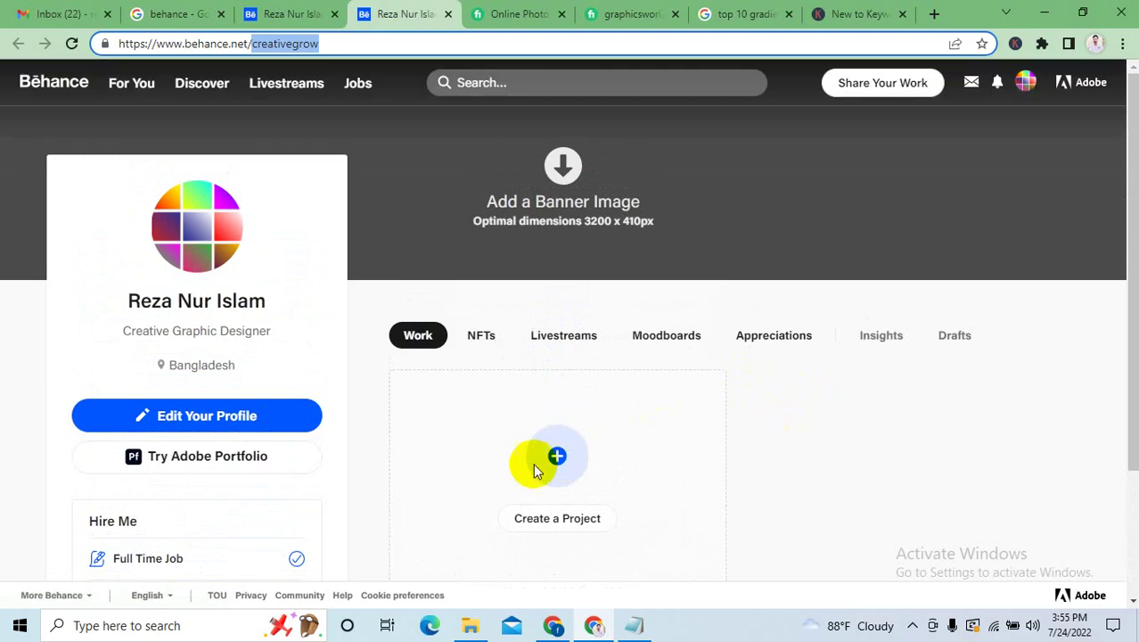
left_click(303, 13)
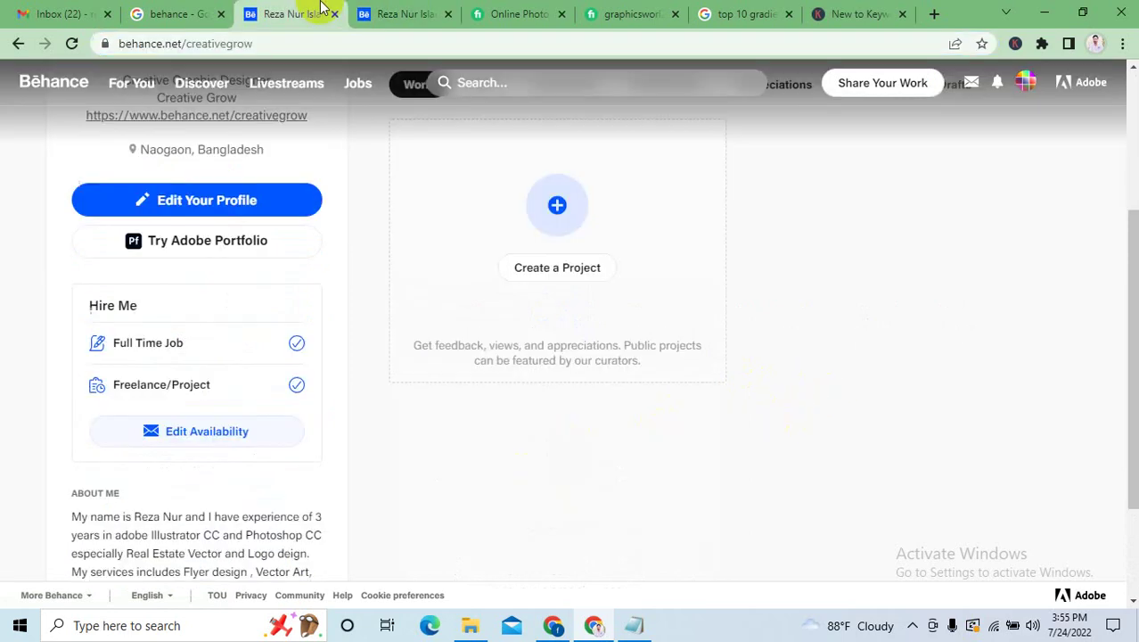
left_click(450, 16)
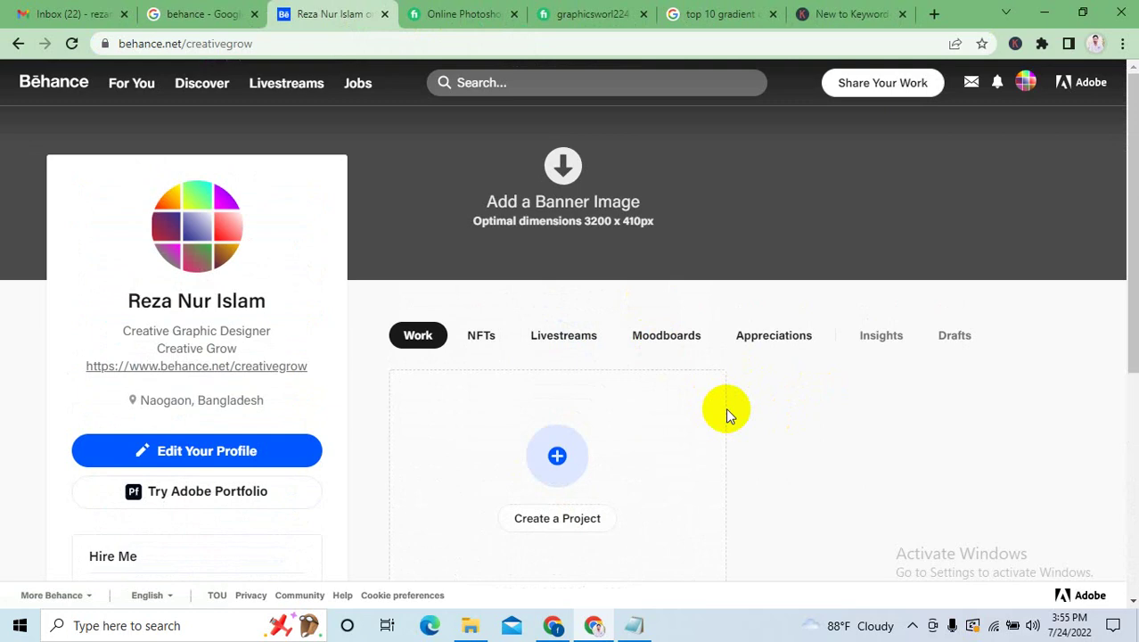
scroll(728, 404, "down", 1)
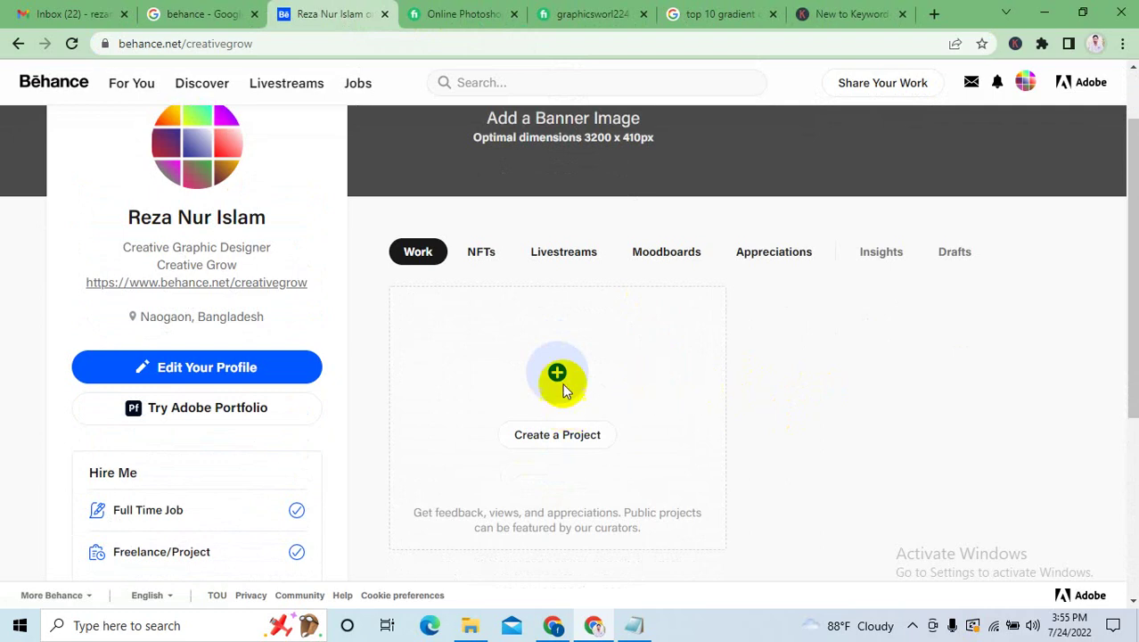
left_click(557, 436)
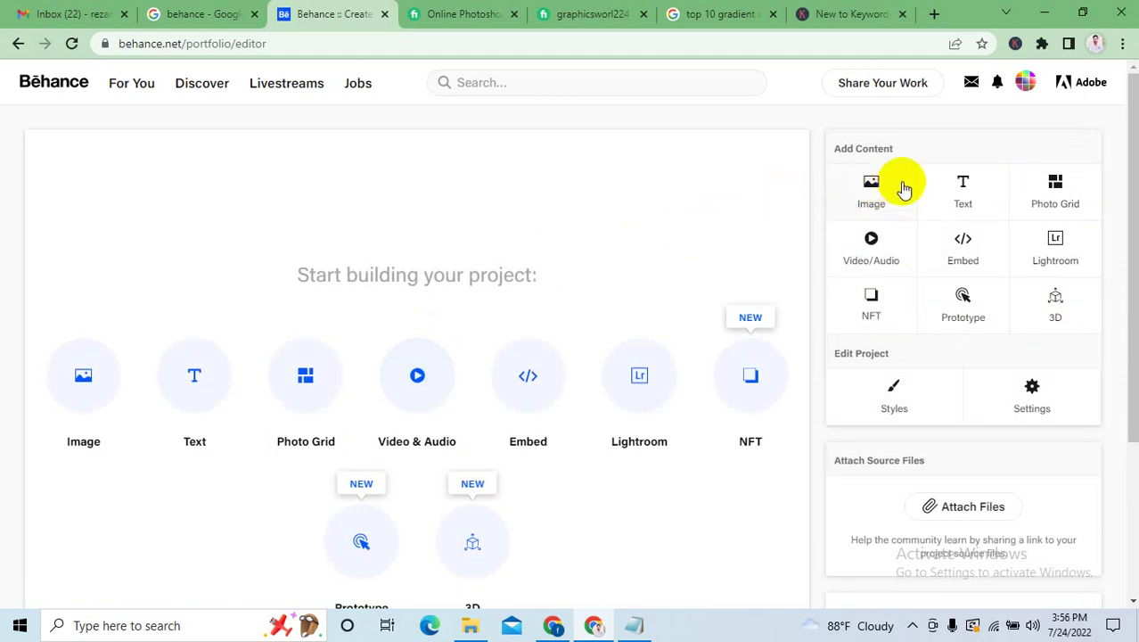
Add the Liner Gradient image from drive D: to the new project and review it in the editor.
left_click(89, 389)
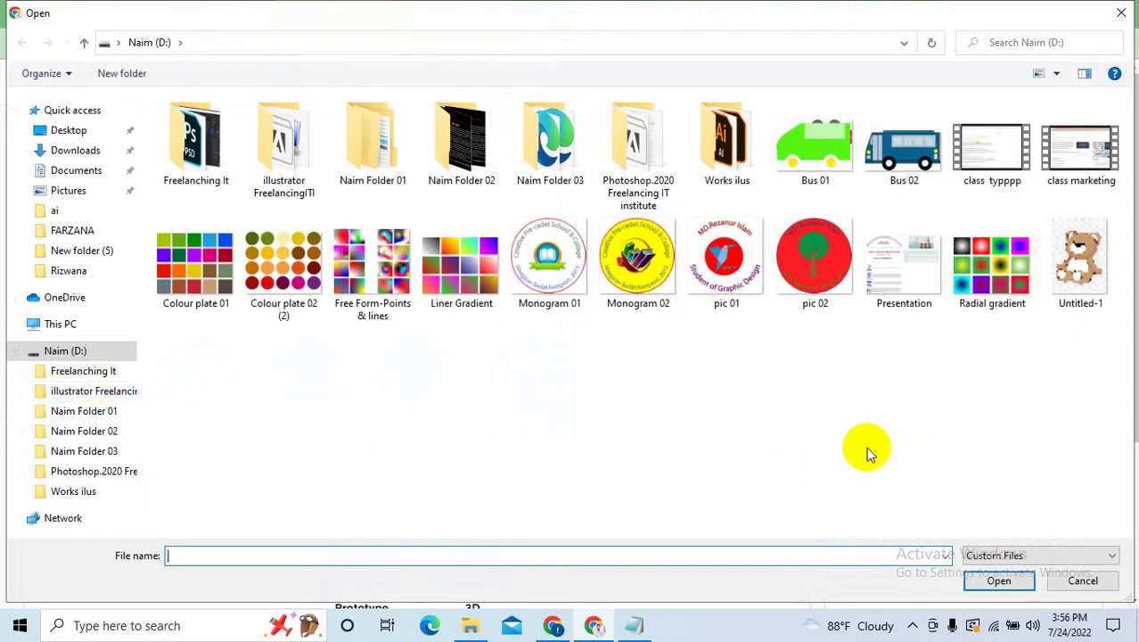
double_click(457, 264)
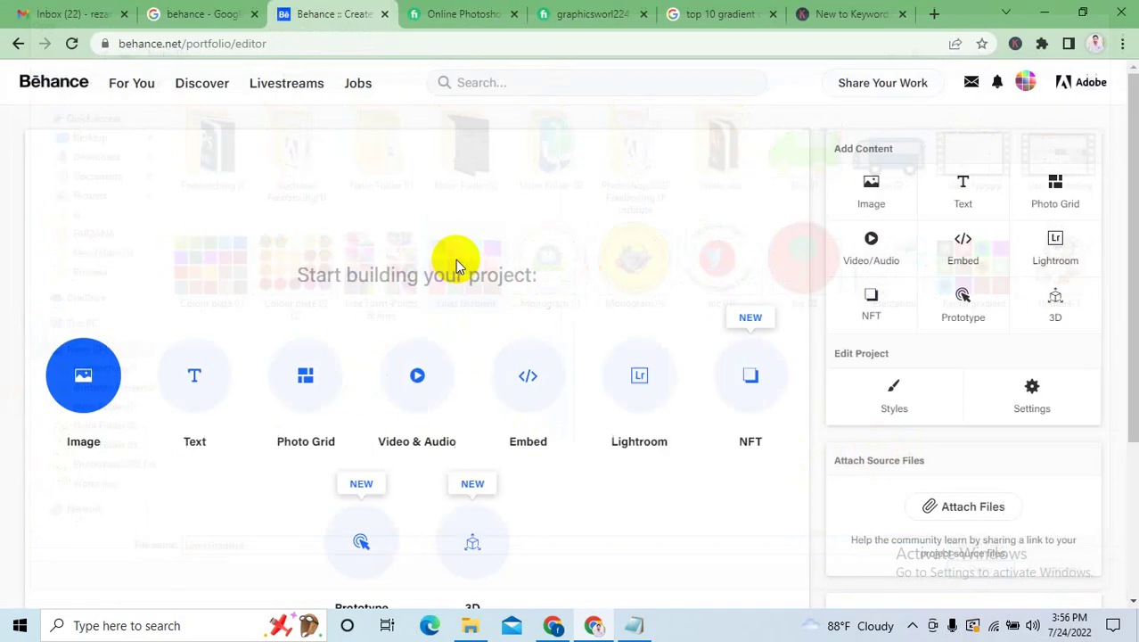
scroll(578, 407, "down", 3)
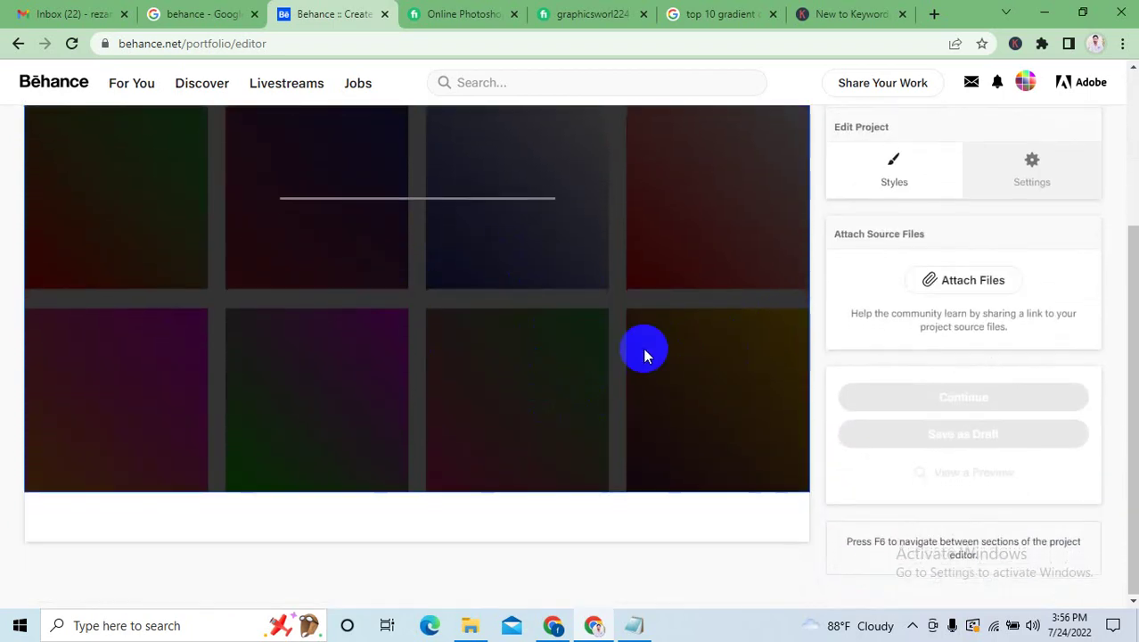
scroll(501, 392, "up", 3)
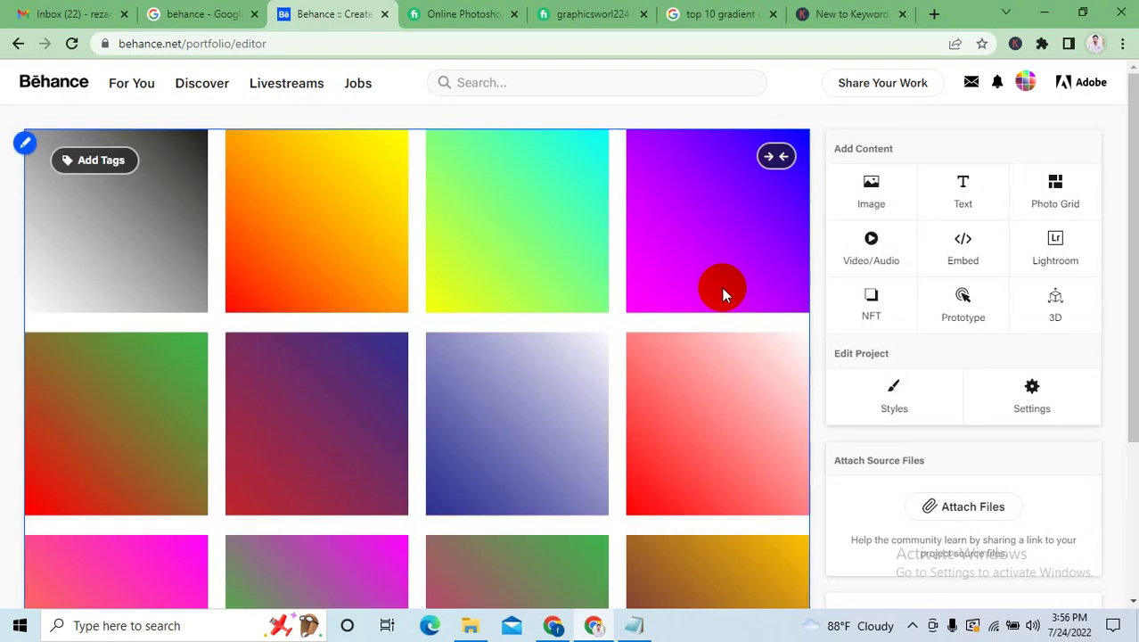
scroll(660, 249, "down", 3)
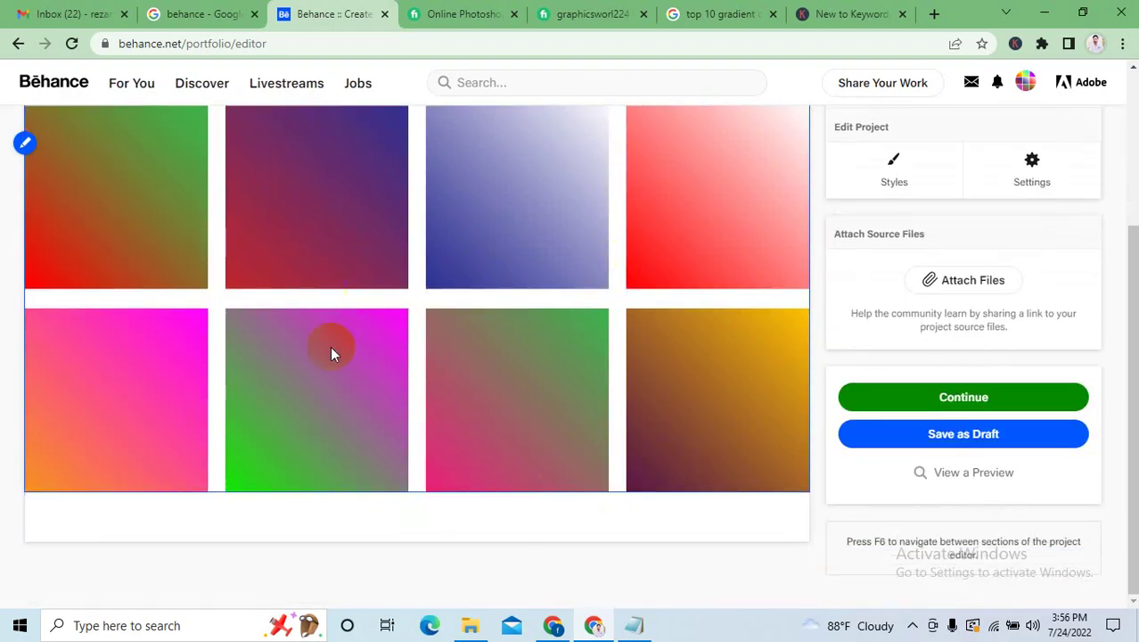
scroll(708, 299, "up", 3)
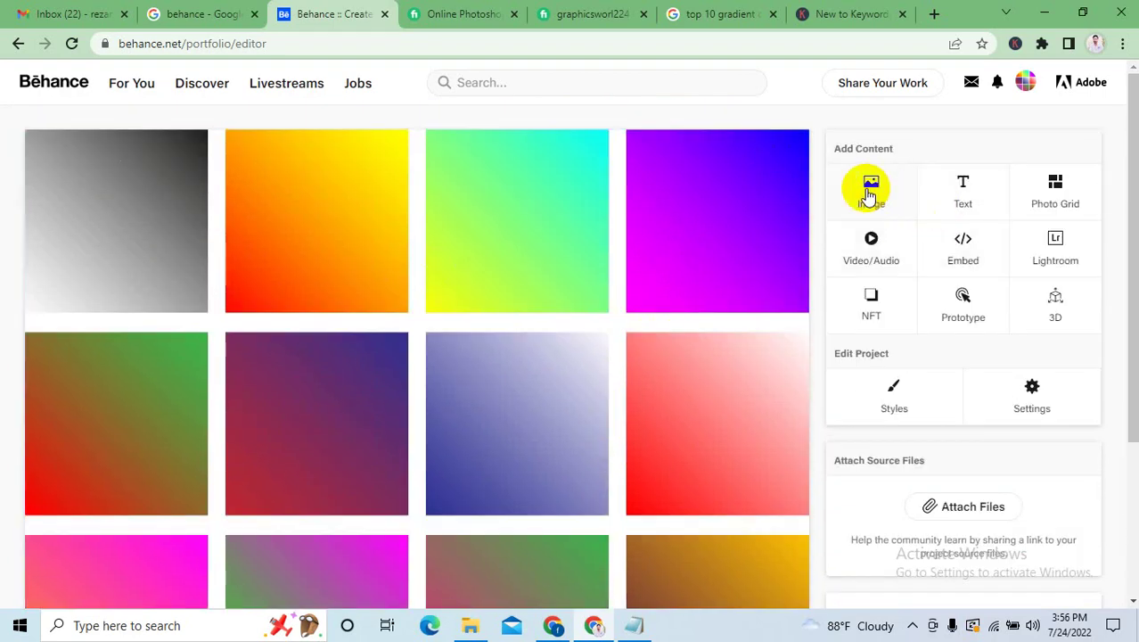
Add the "Free Form-Points & lines" image from drive D: below the first project image.
left_click(870, 189)
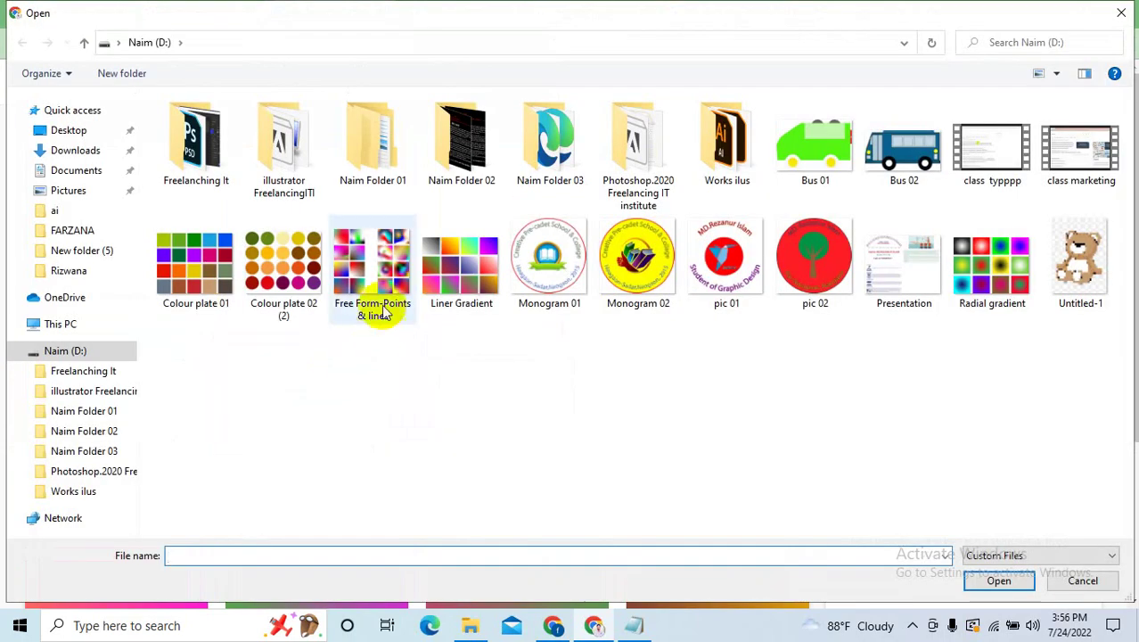
double_click(377, 254)
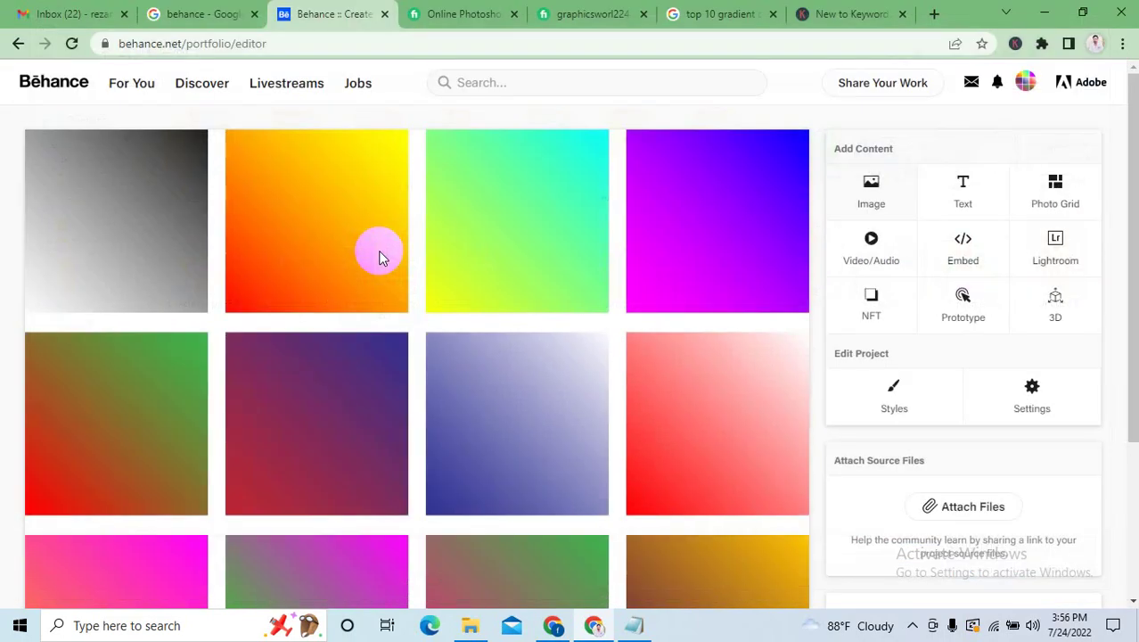
scroll(665, 328, "down", 3)
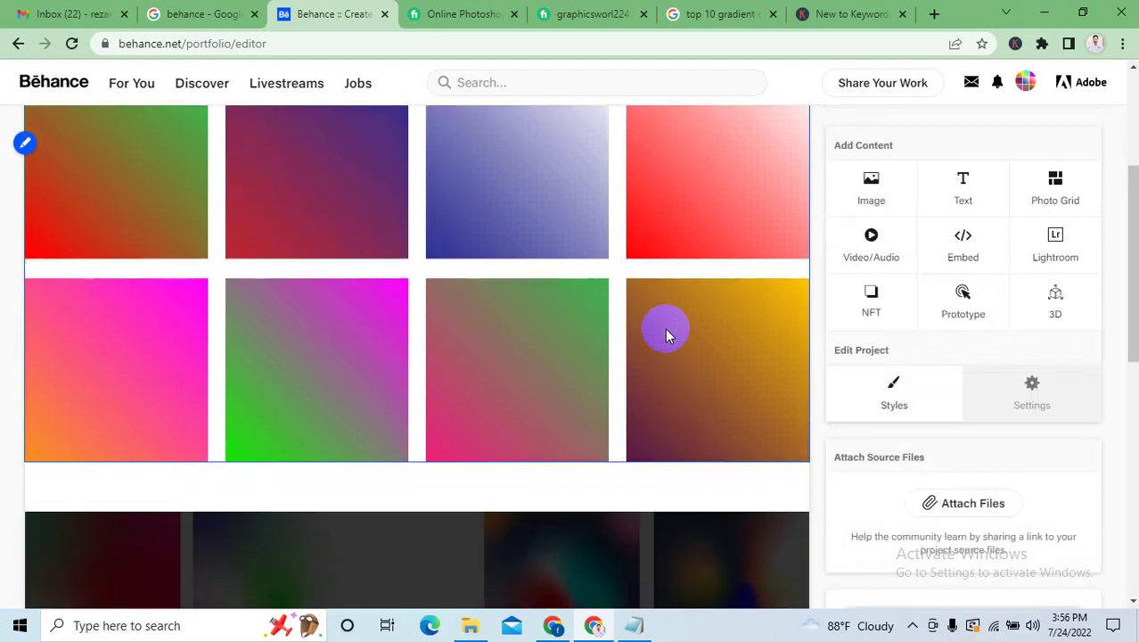
scroll(666, 330, "down", 6)
Add the "Colour plate 02 (2)" and "Colour plate 01" images from drive D: to the project.
scroll(666, 399, "up", 5)
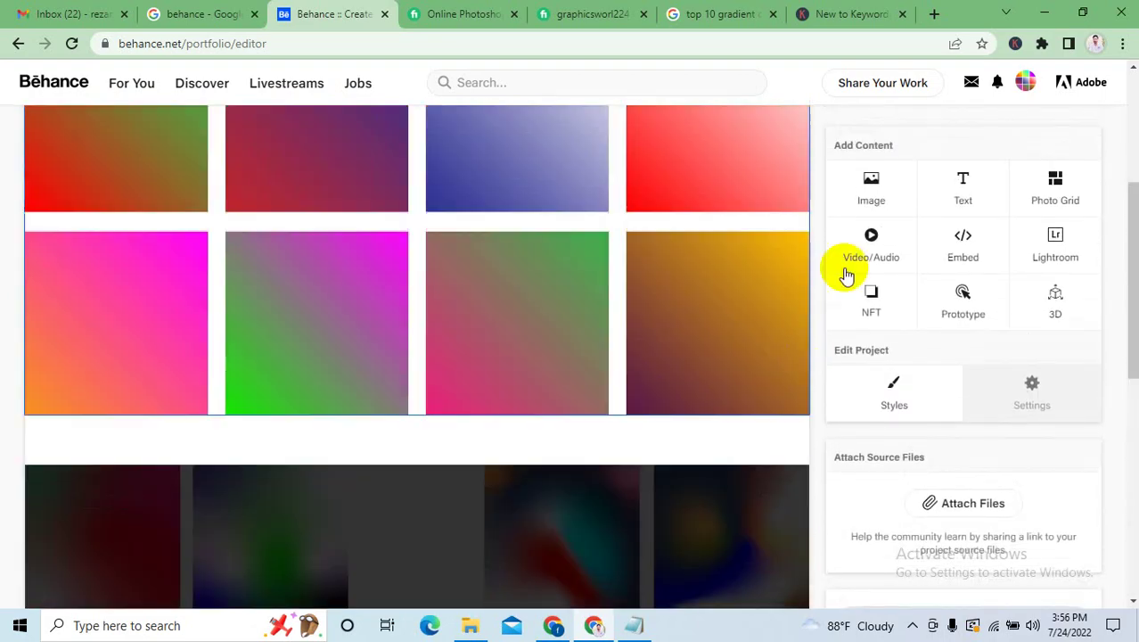
scroll(855, 240, "up", 2)
left_click(874, 201)
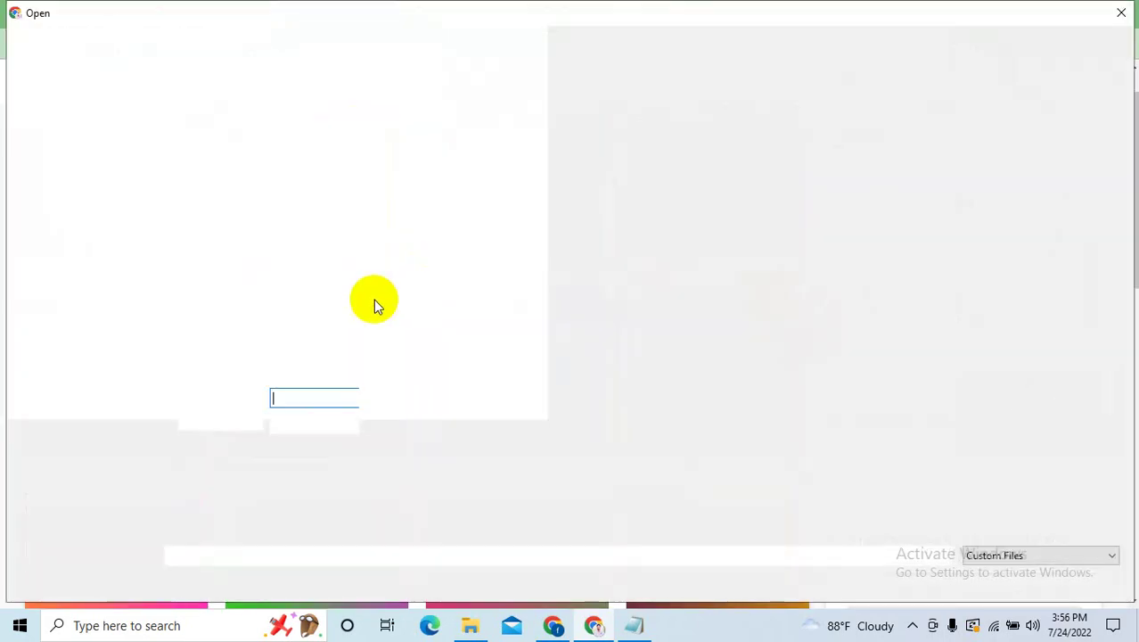
left_click(274, 269)
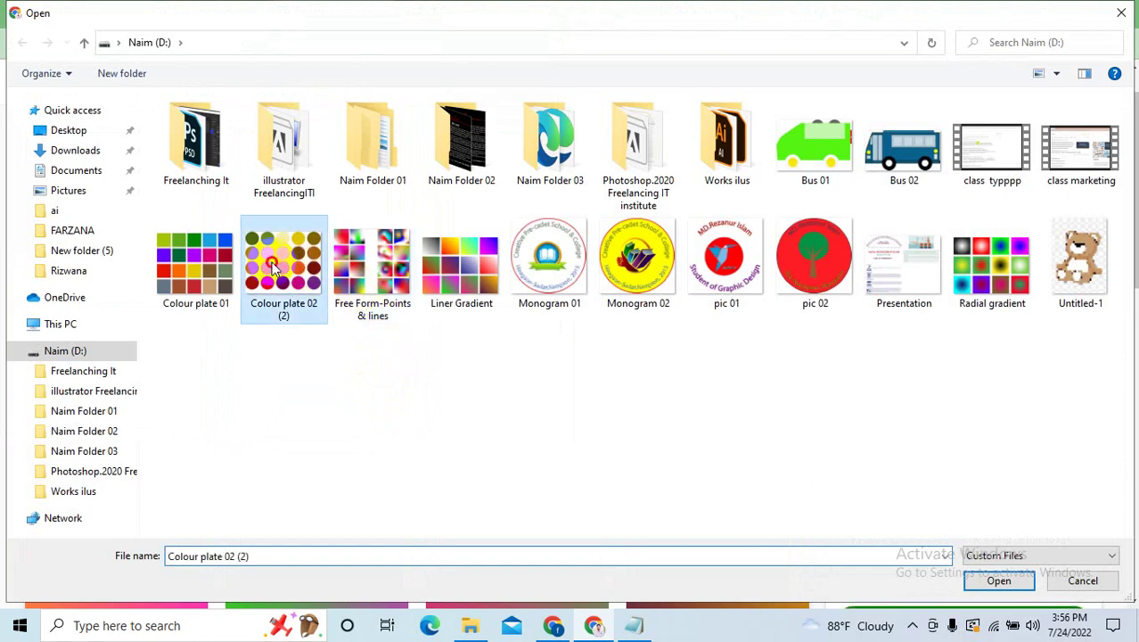
double_click(275, 268)
left_click(871, 187)
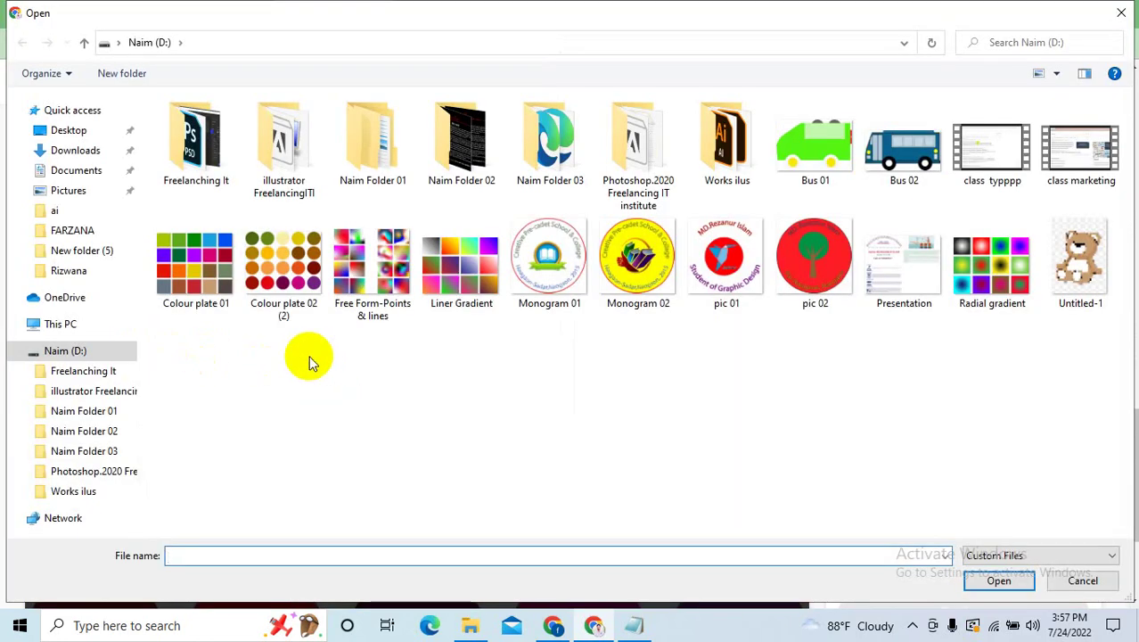
double_click(195, 258)
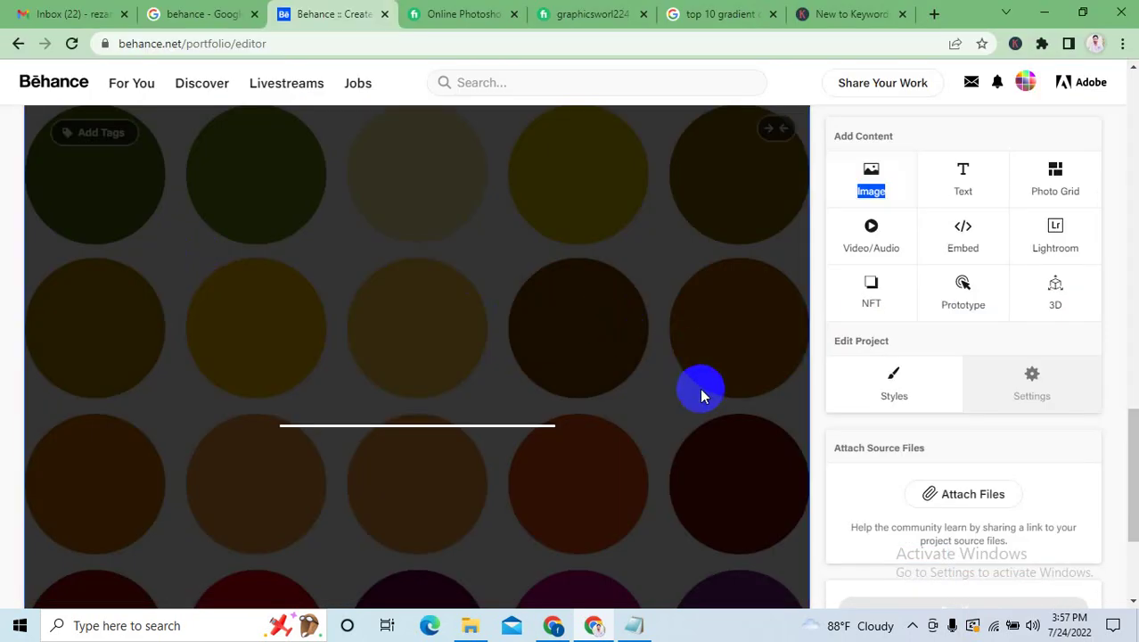
Insert an empty text block above the first gradient image at the start of the project.
scroll(628, 385, "up", 10)
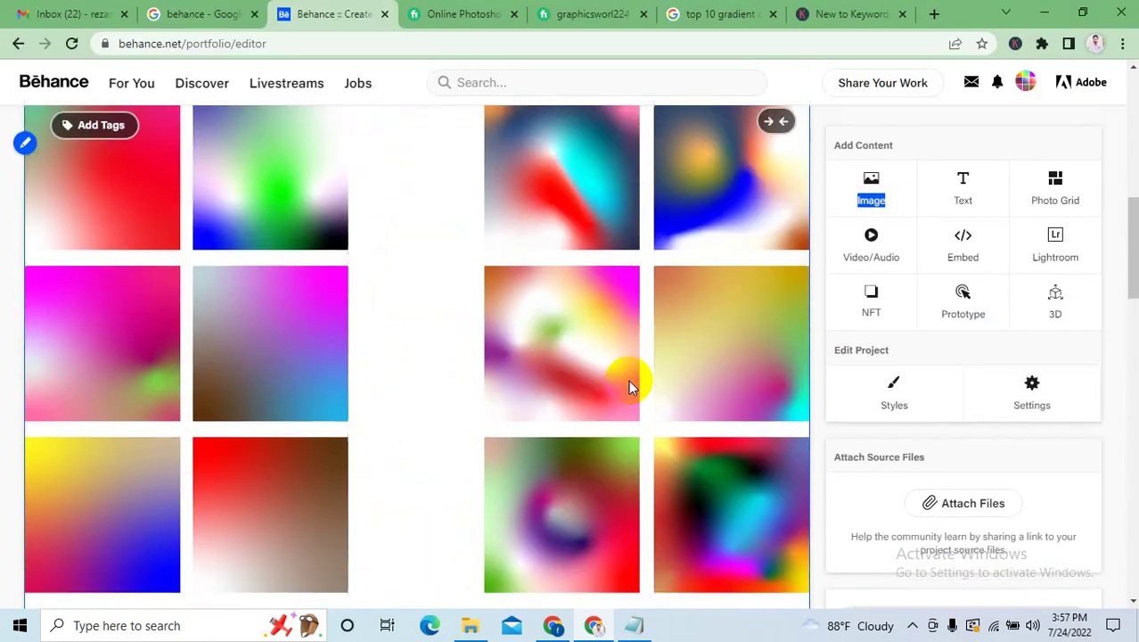
scroll(628, 385, "down", 5)
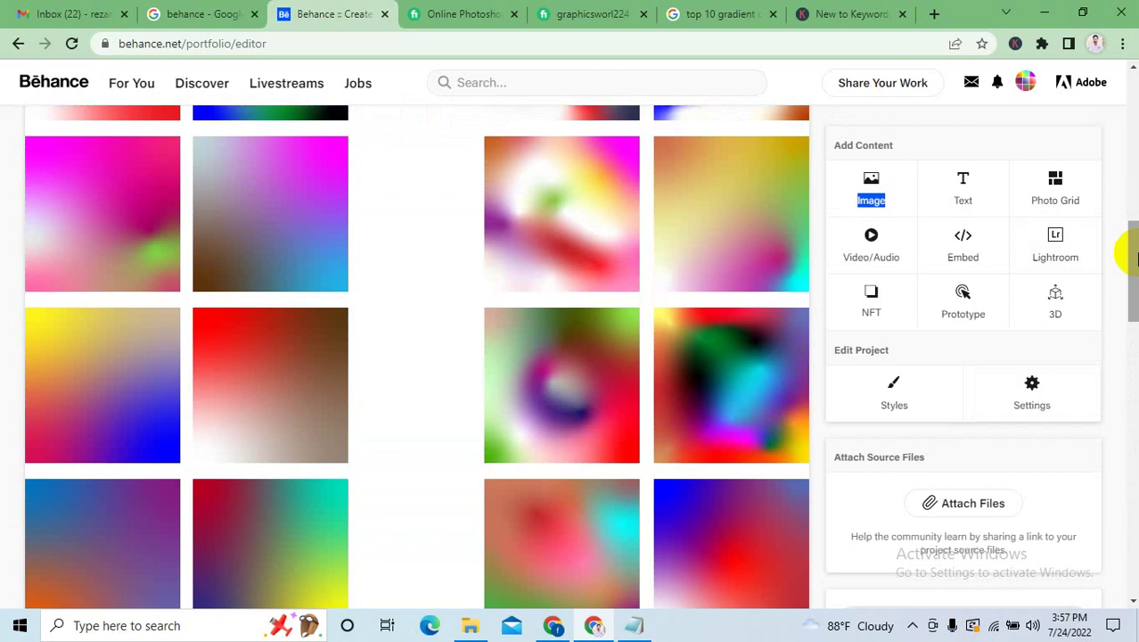
left_click_drag(1131, 241, 1131, 75)
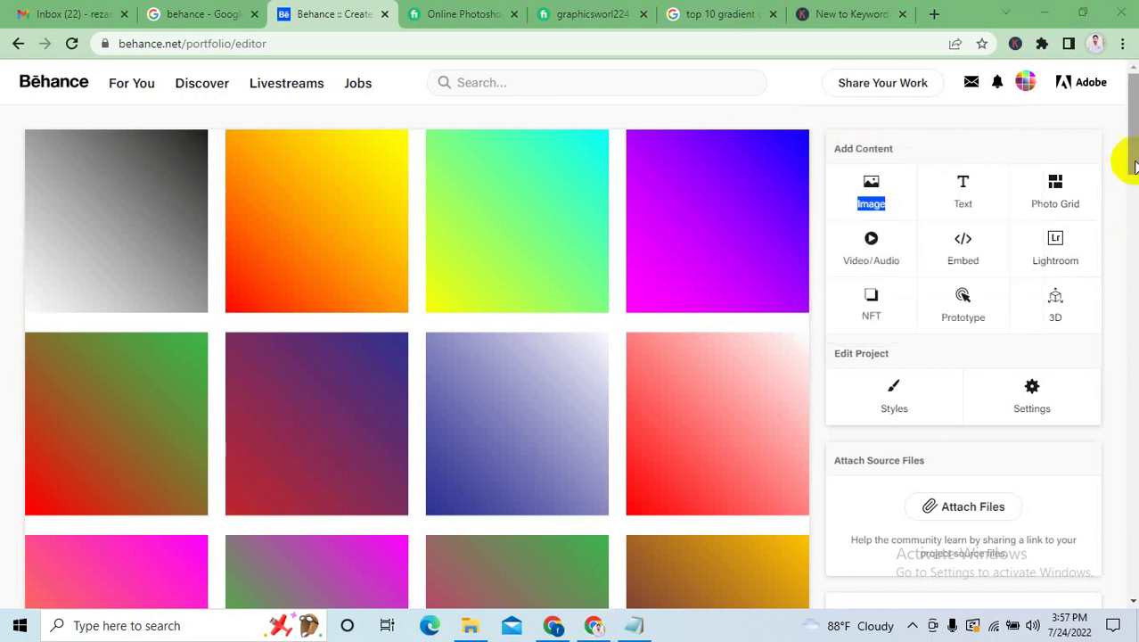
left_click_drag(1128, 142, 1121, 585)
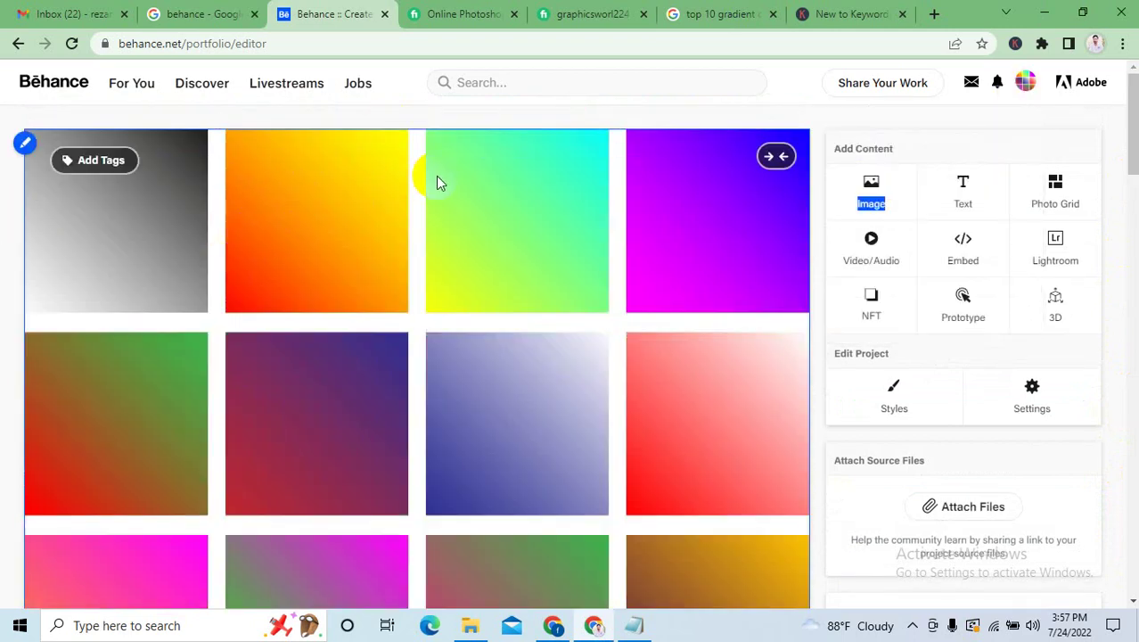
mouse_move(444, 132)
left_click(356, 143)
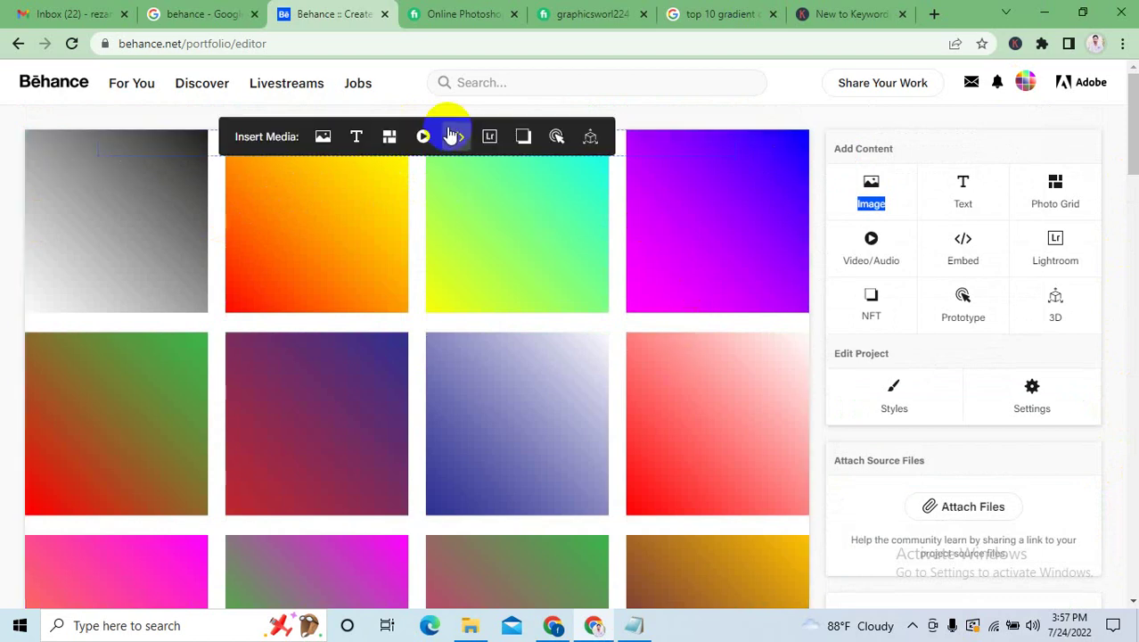
mouse_move(457, 141)
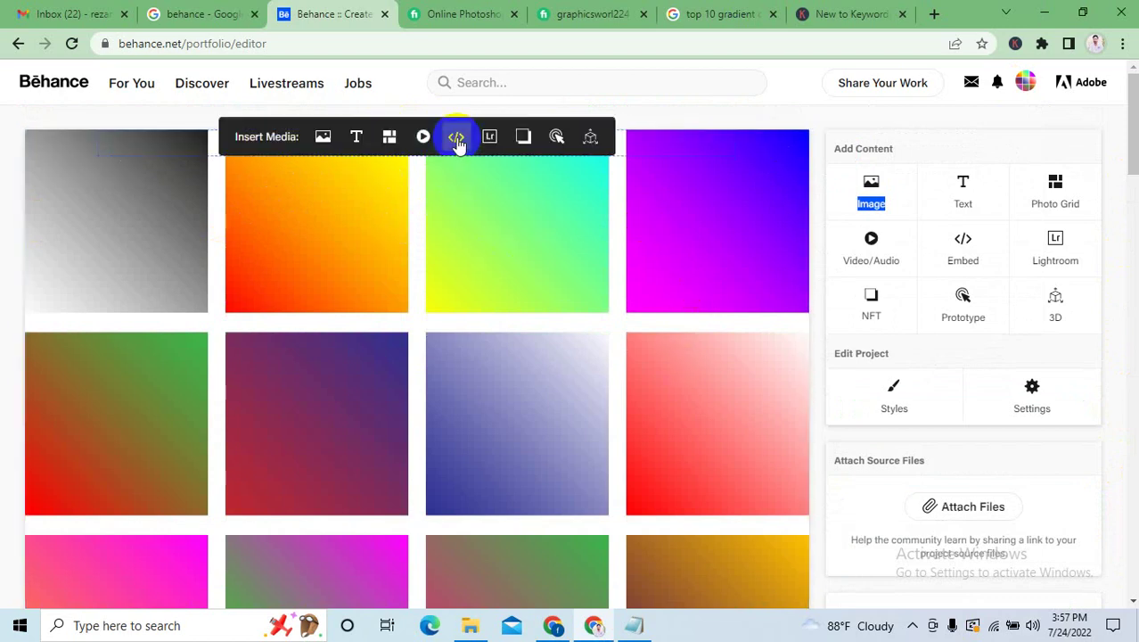
left_click(357, 136)
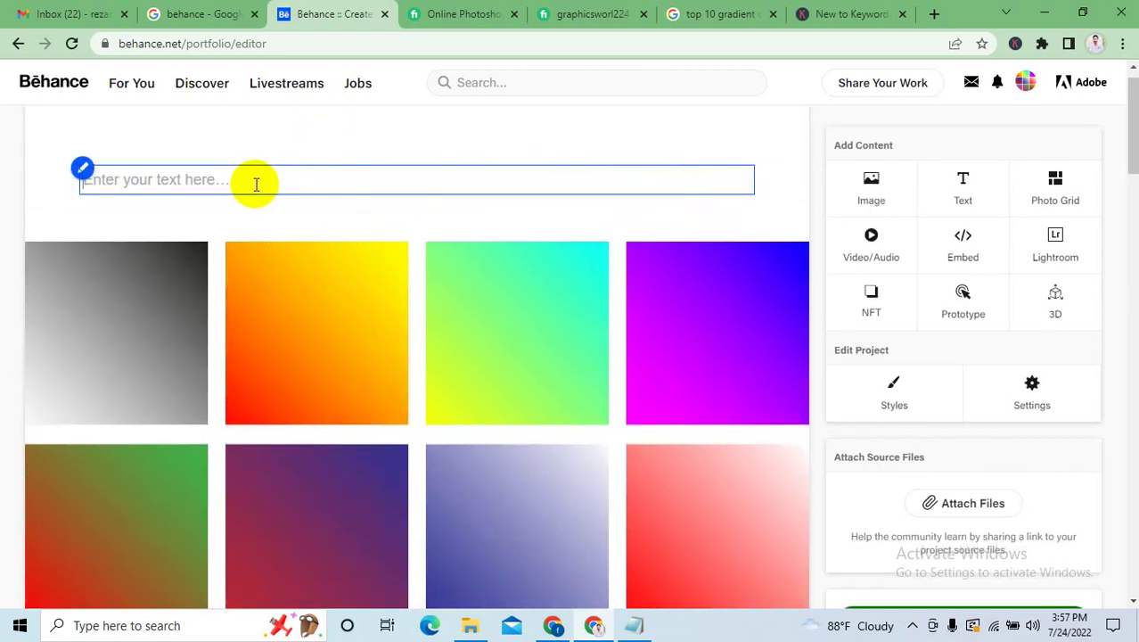
Enter "Please Like My Best Color" in the new text block.
type("Please Li")
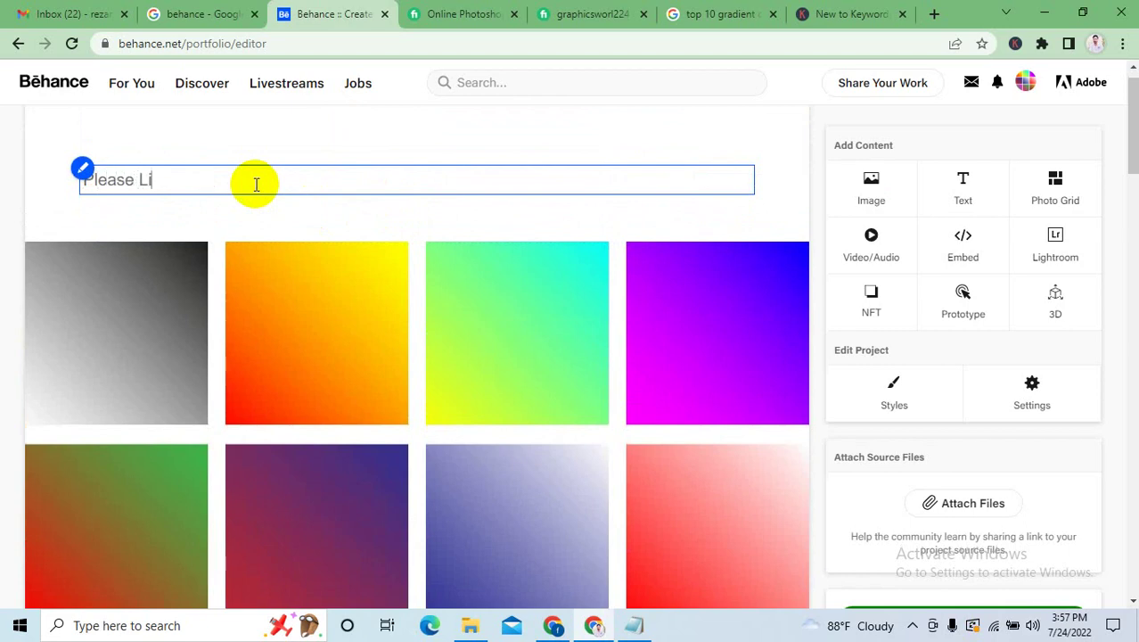
type("ke ")
type("and")
key("BackSpace")
key("BackSpace")
key("BackSpace")
type("My Best ")
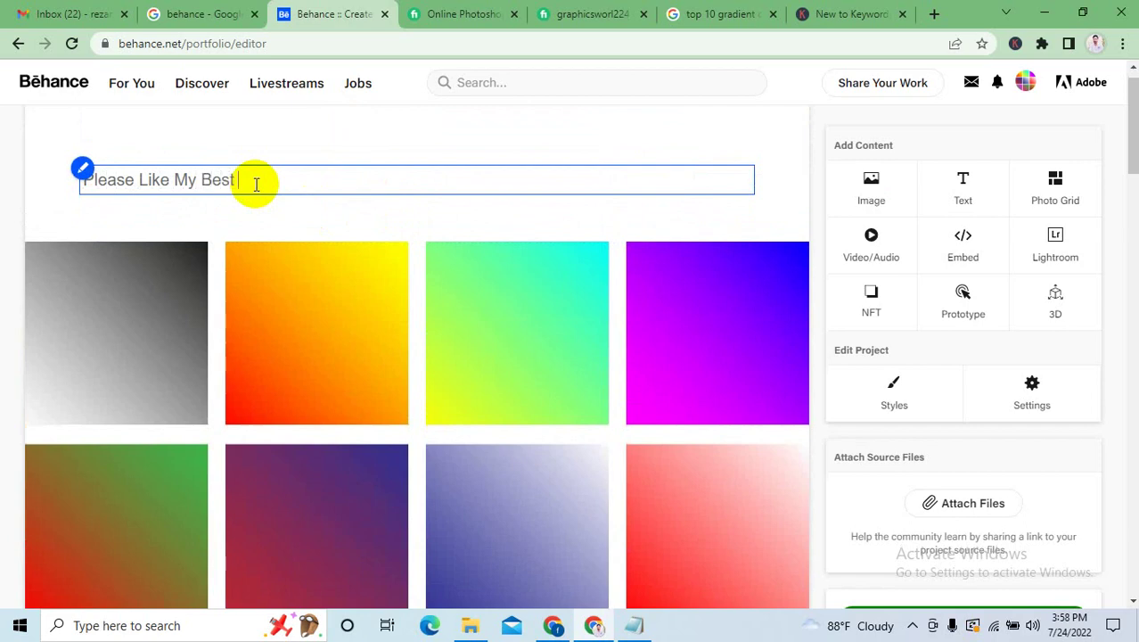
type("Color Plate")
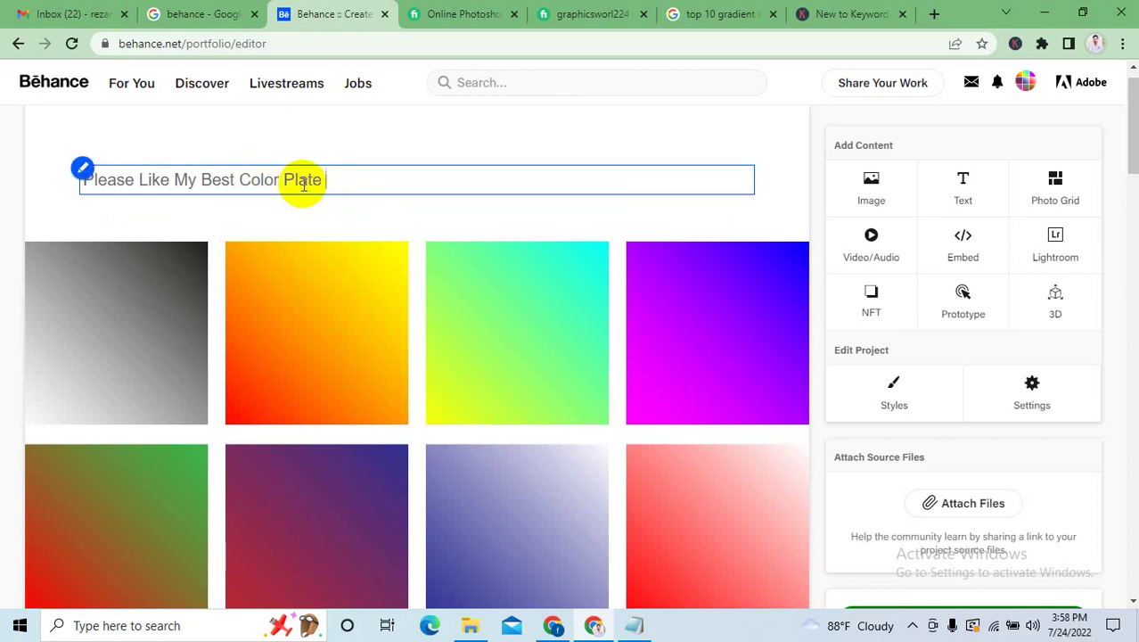
left_click_drag(335, 180, 285, 179)
key("BackSpace")
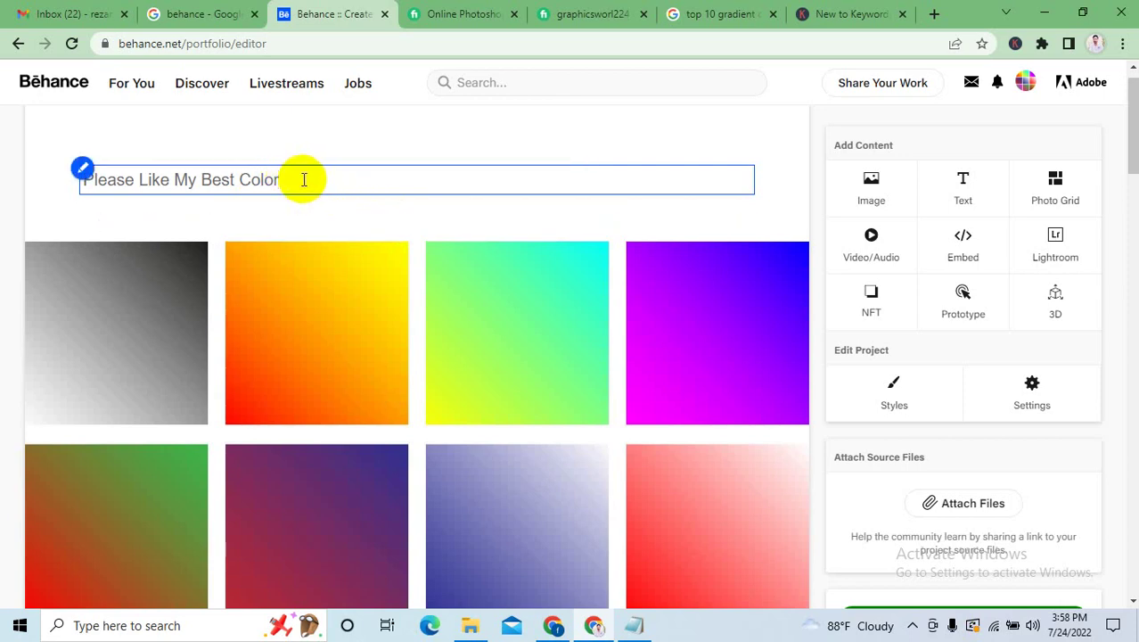
Centre the "Please Like My Best Color" heading, make it bold and set its font size to 36.
left_click_drag(304, 179, 83, 183)
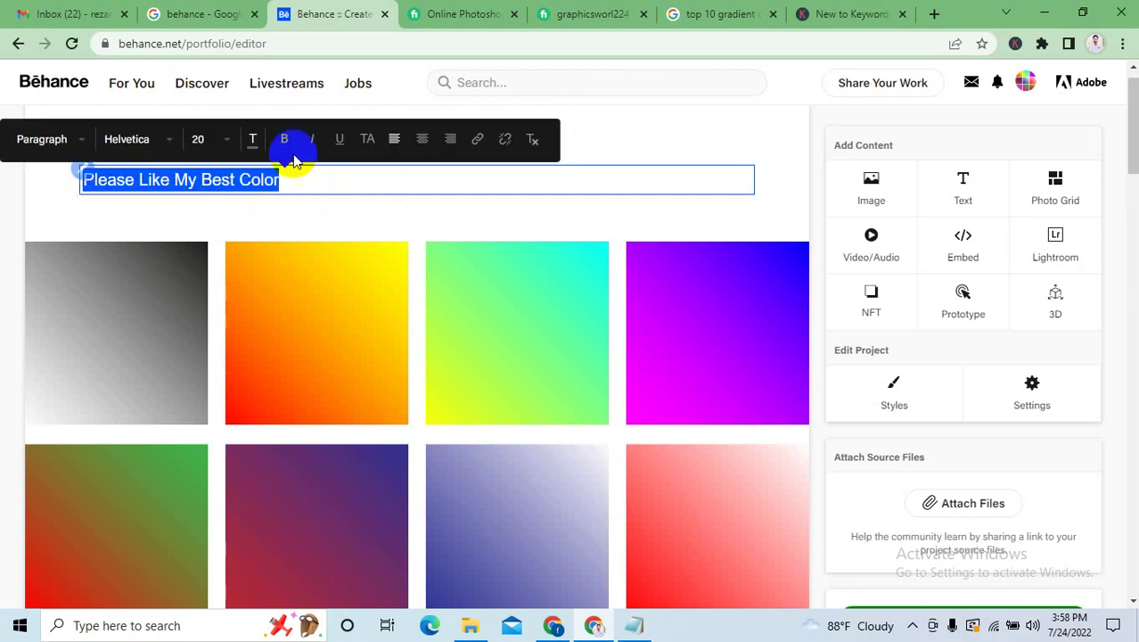
left_click(424, 142)
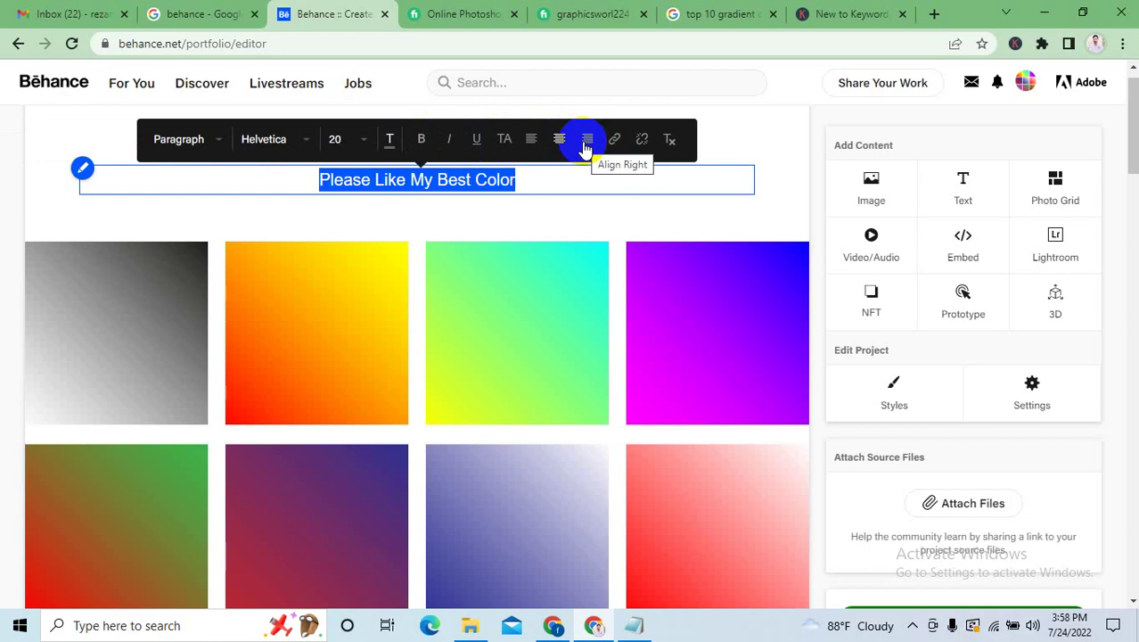
left_click(421, 141)
left_click(362, 144)
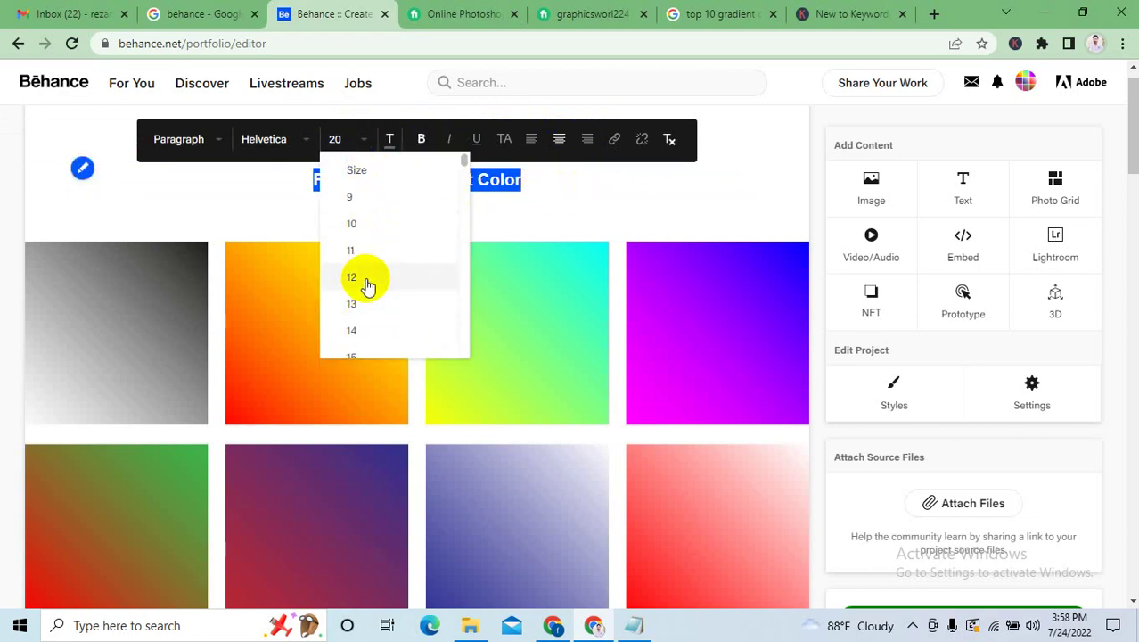
scroll(361, 300, "down", 3)
left_click(354, 321)
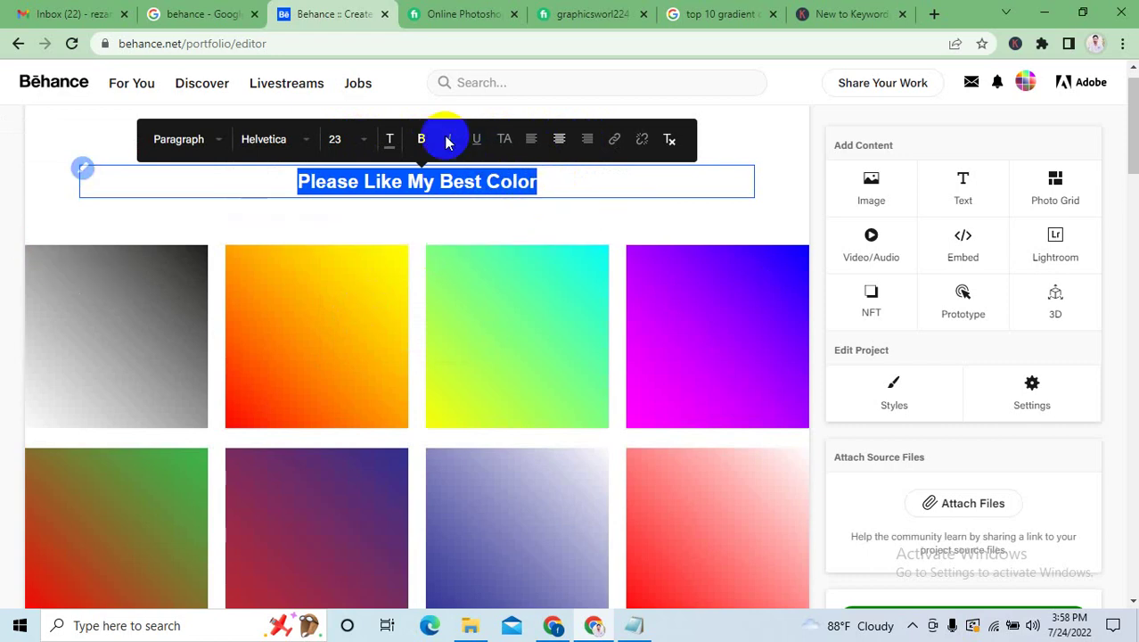
left_click(347, 145)
scroll(357, 330, "down", 4)
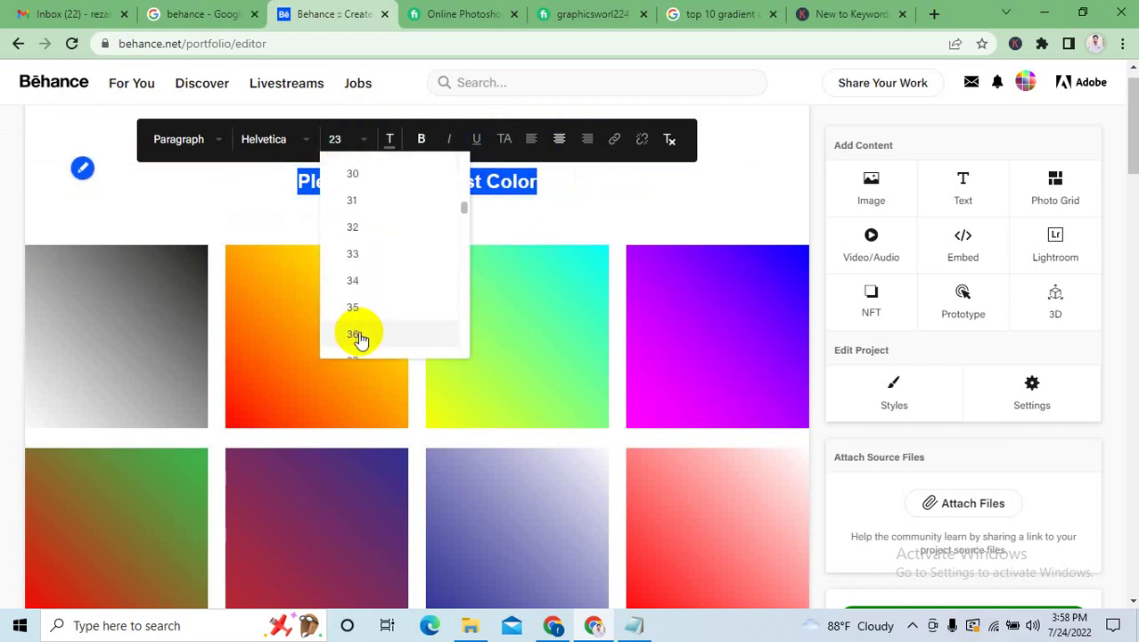
left_click(356, 333)
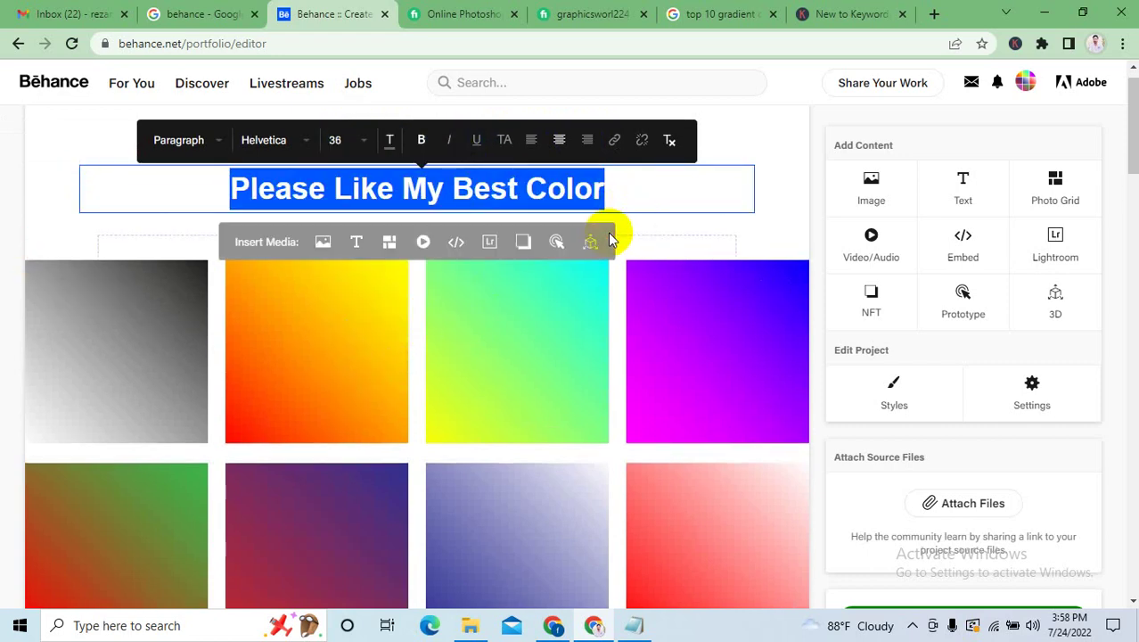
left_click(666, 228)
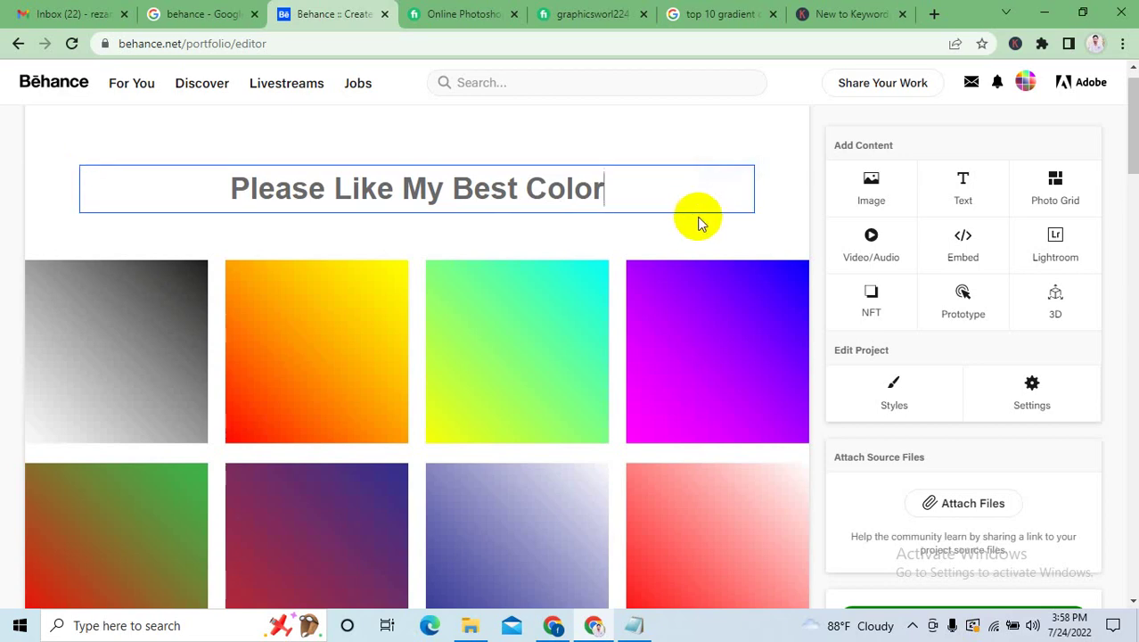
Insert a second text block between the heading and the first image, reading "Download Link".
mouse_move(413, 247)
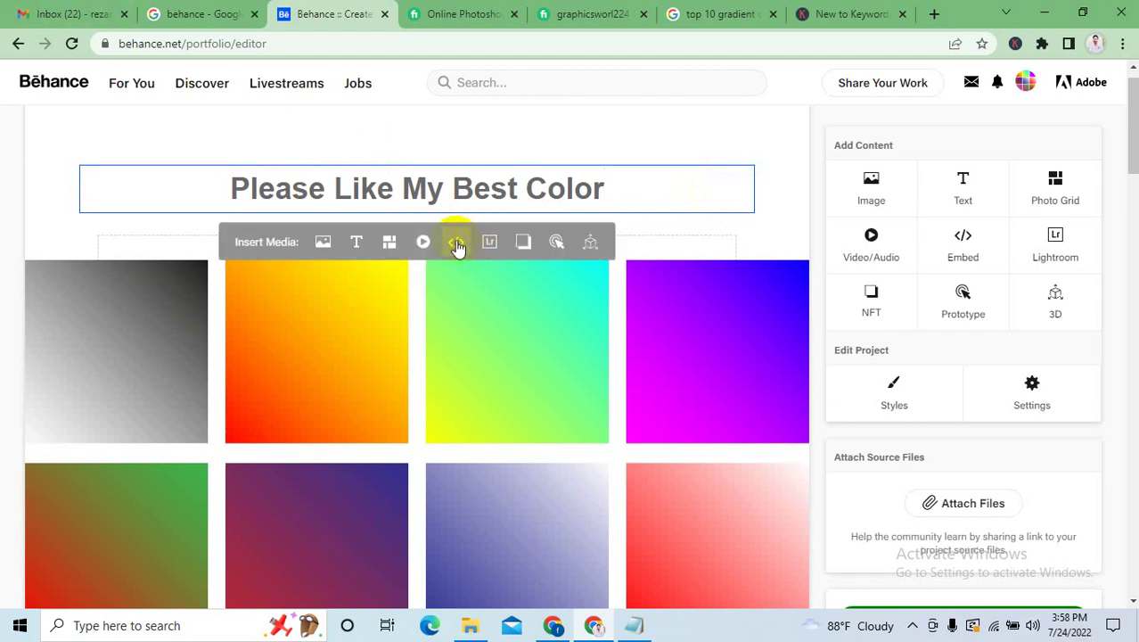
left_click(348, 245)
scroll(349, 198, "down", 1)
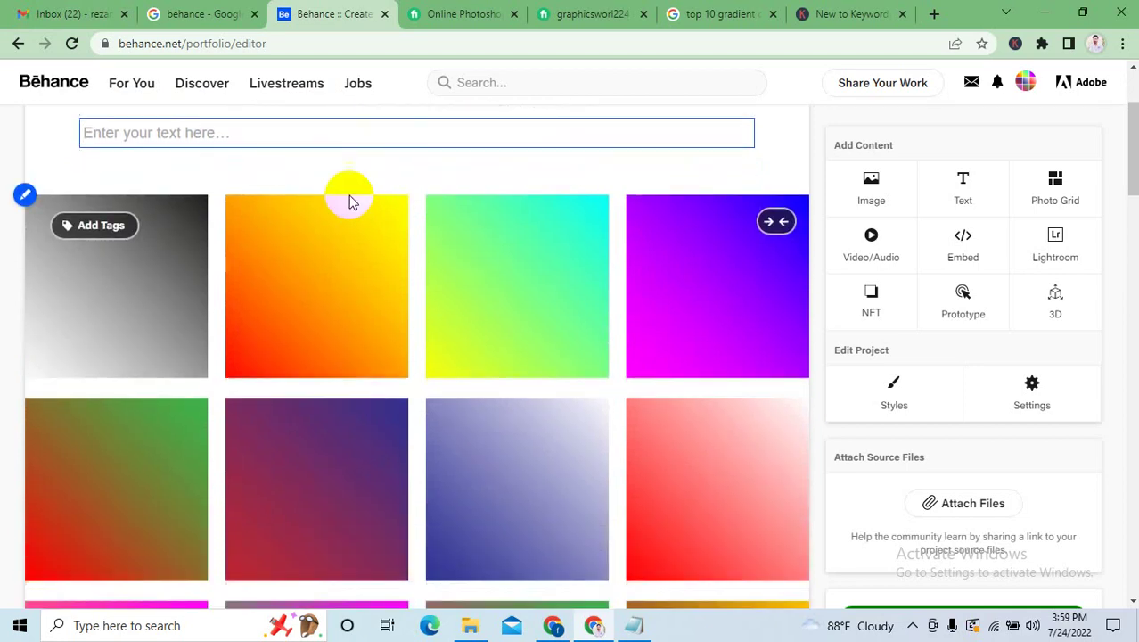
left_click_drag(315, 139, 302, 252)
mouse_move(229, 247)
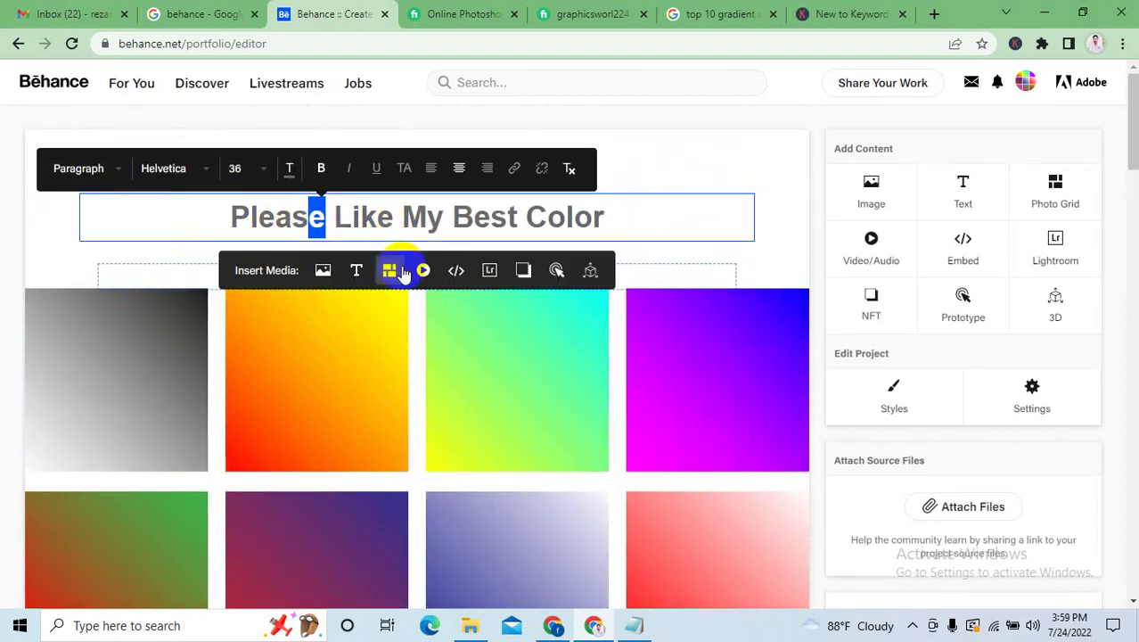
left_click(356, 272)
scroll(353, 273, "down", 2)
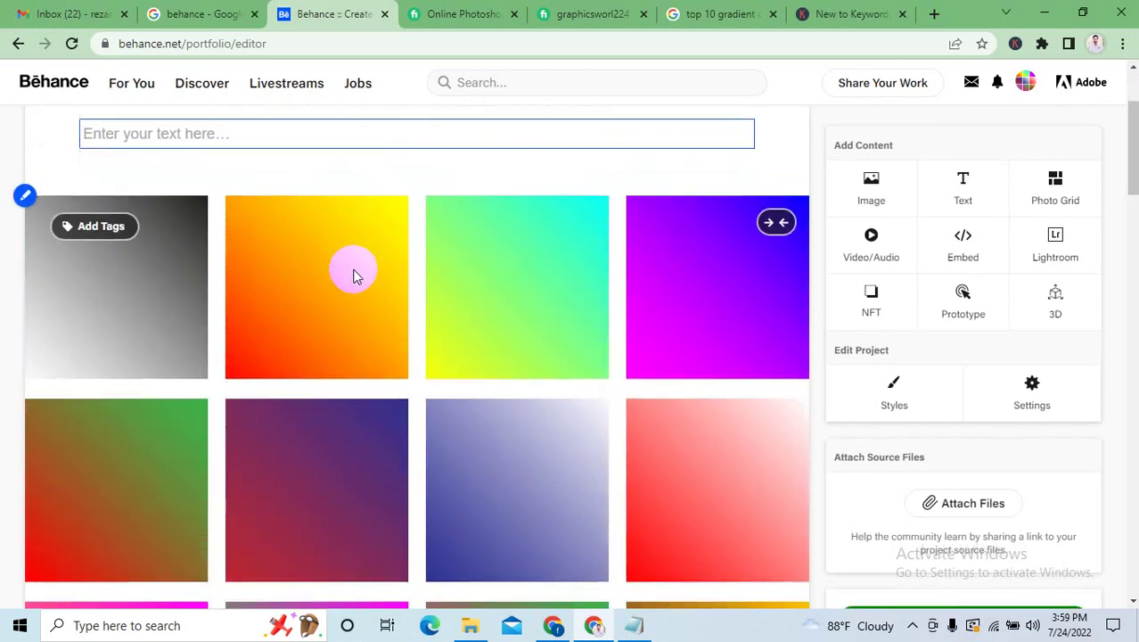
scroll(353, 274, "up", 1)
type("D")
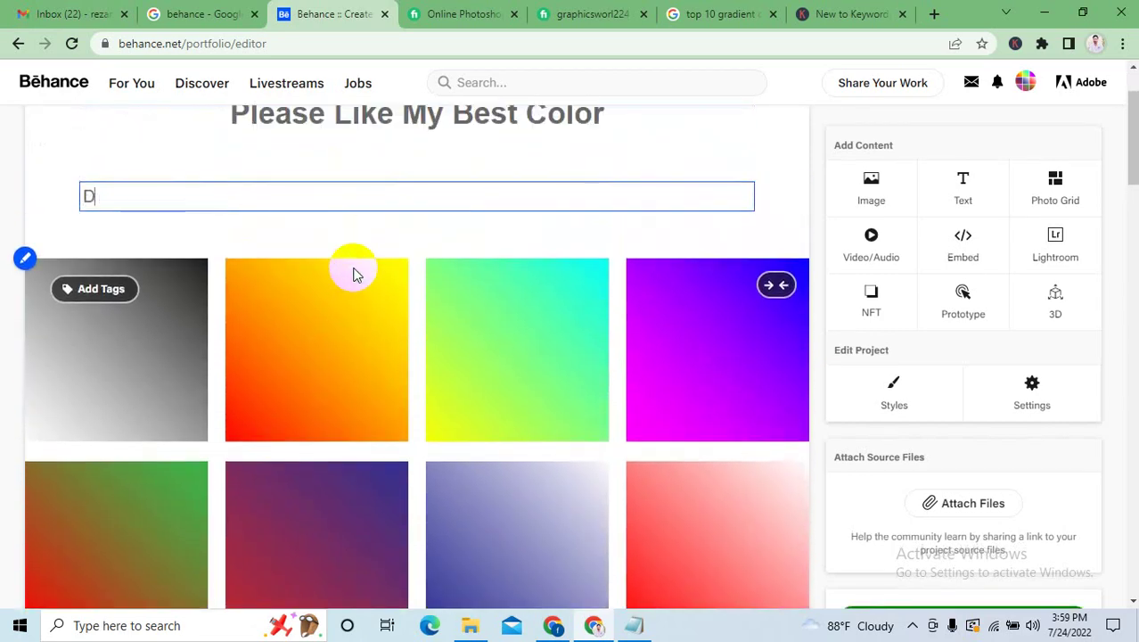
type("ownloa")
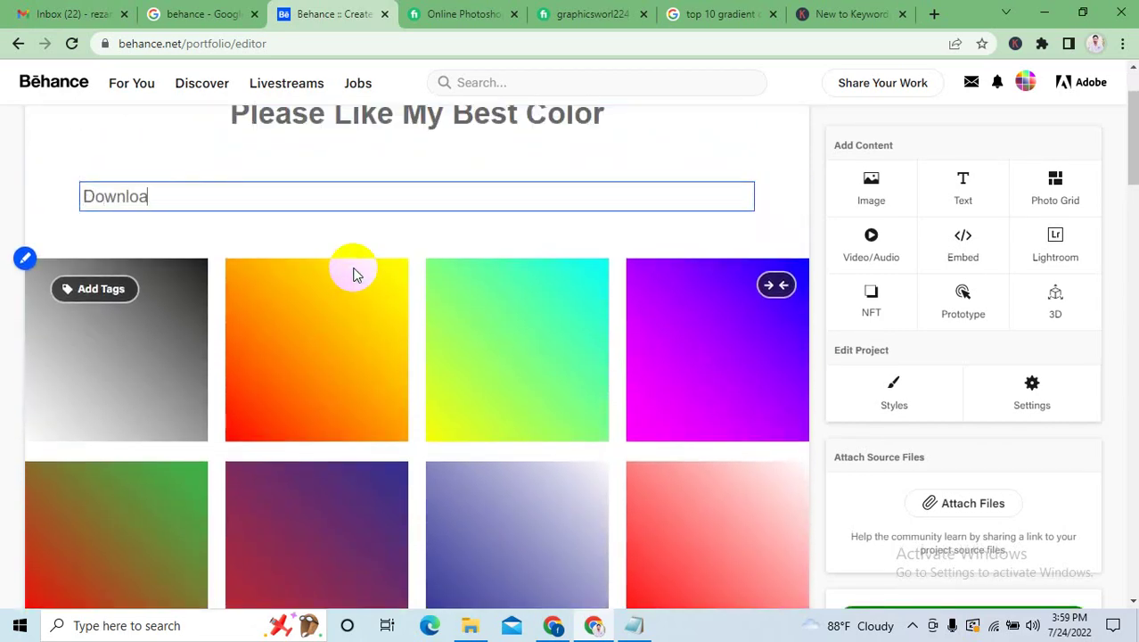
type("d Link")
Select the whole "Download Link" text below the heading and open its link settings.
left_click_drag(203, 196, 82, 194)
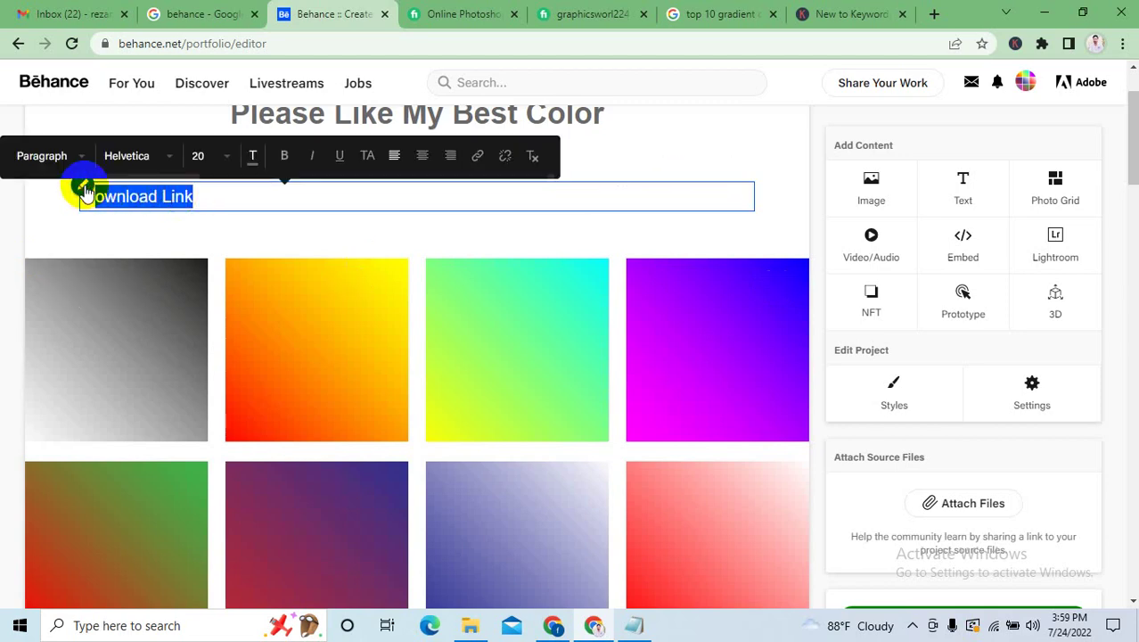
left_click(933, 13)
left_click(793, 37)
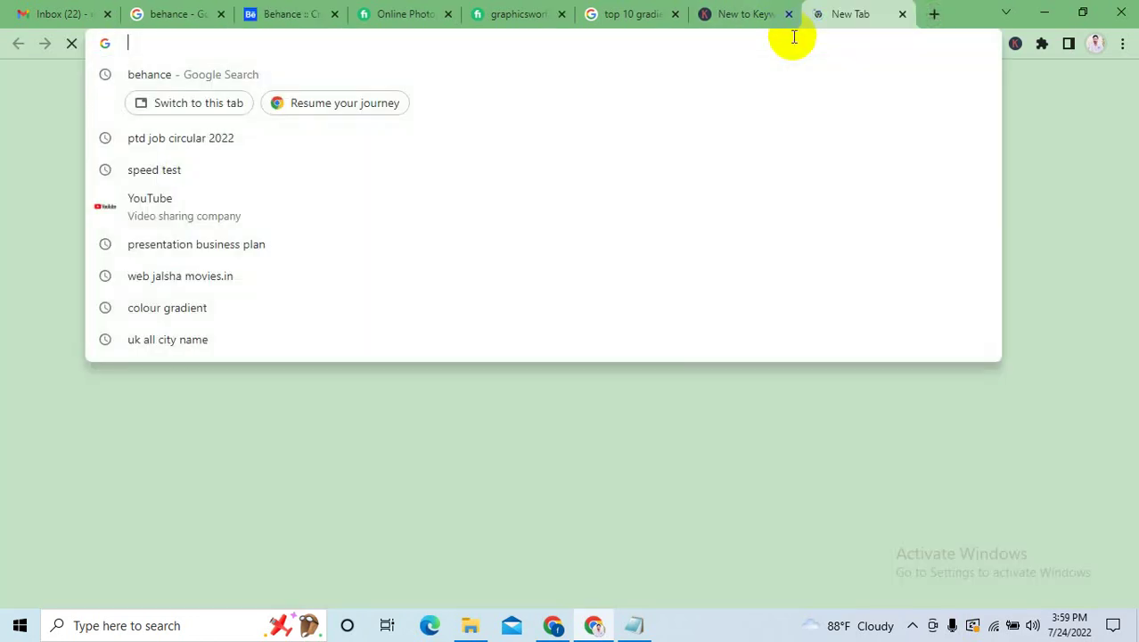
left_click(316, 7)
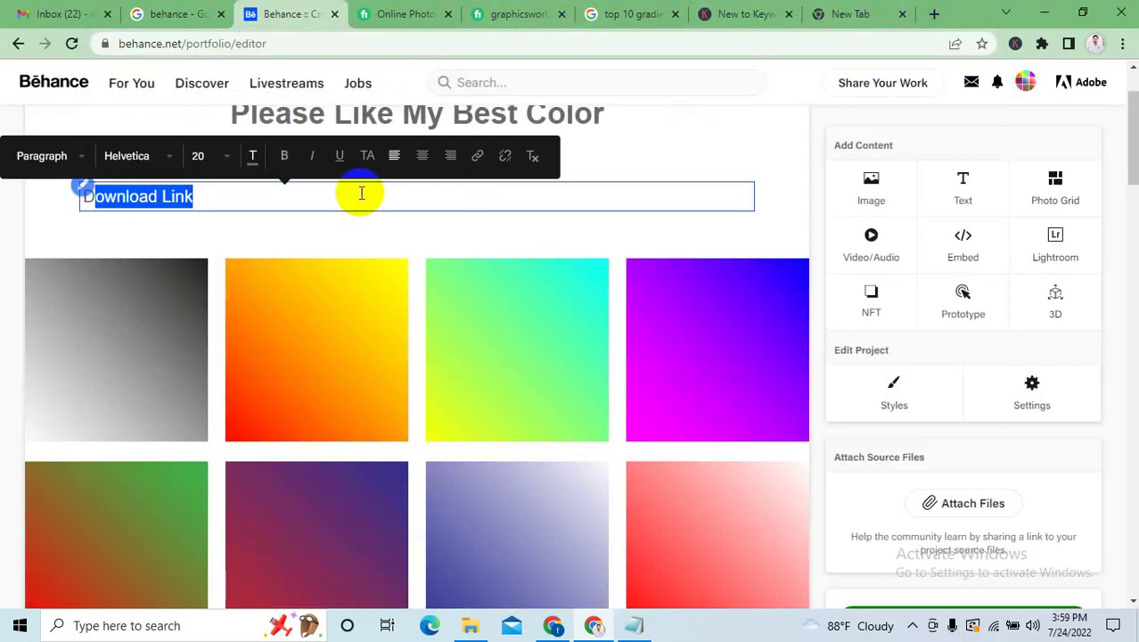
left_click_drag(262, 201, 81, 199)
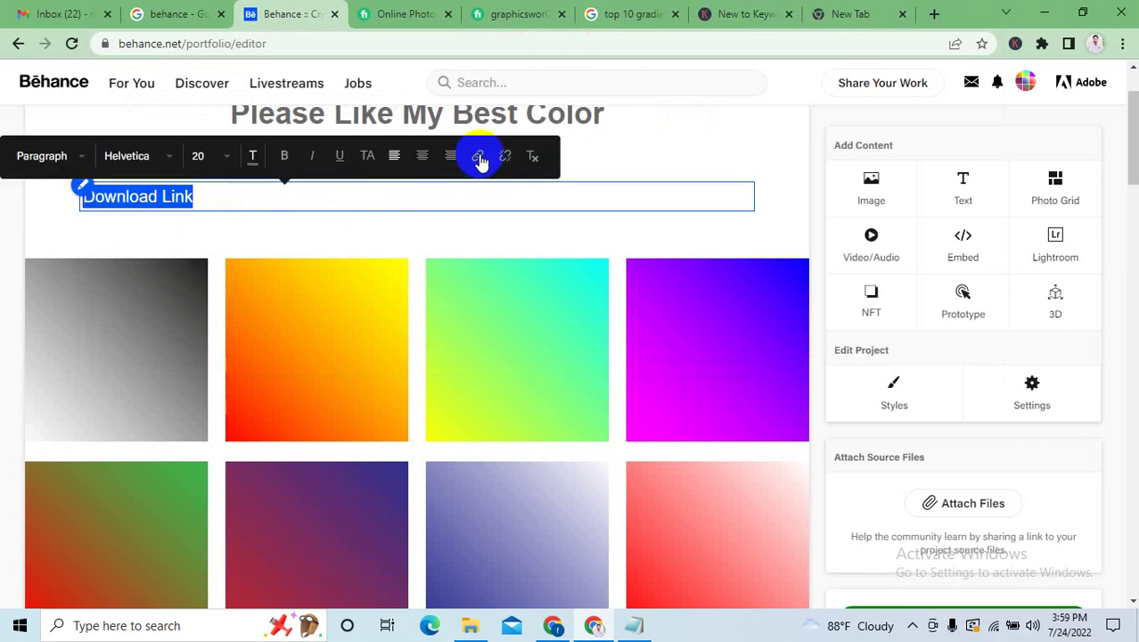
left_click(478, 158)
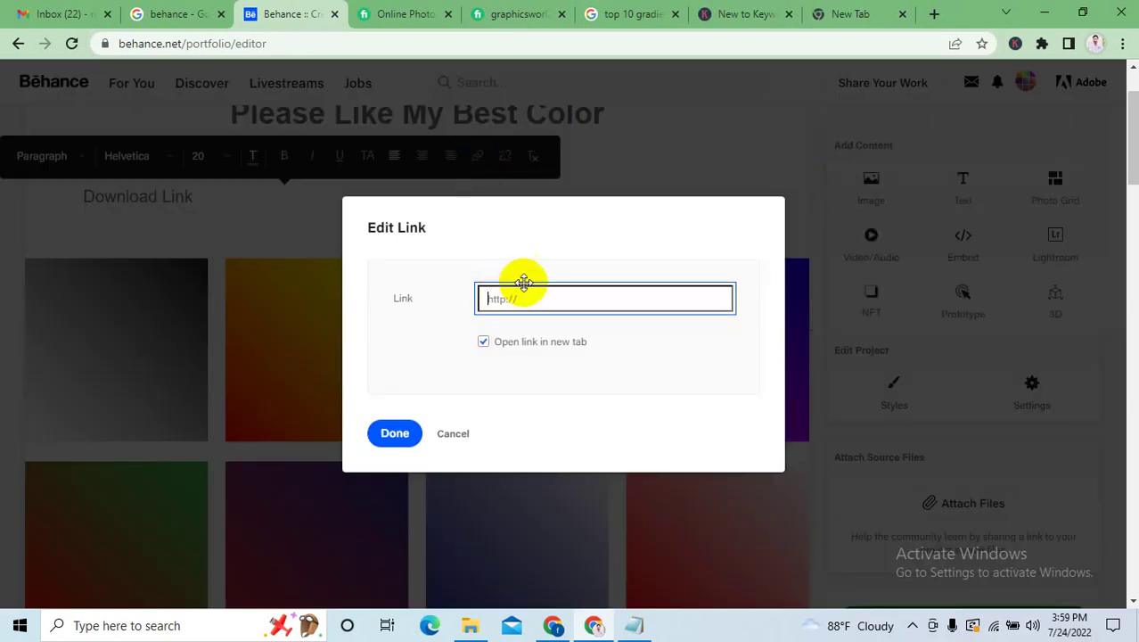
Search the web for "ultraelated" in the empty browser tab and open the Ultraelated.com website.
left_click(853, 14)
left_click(820, 46)
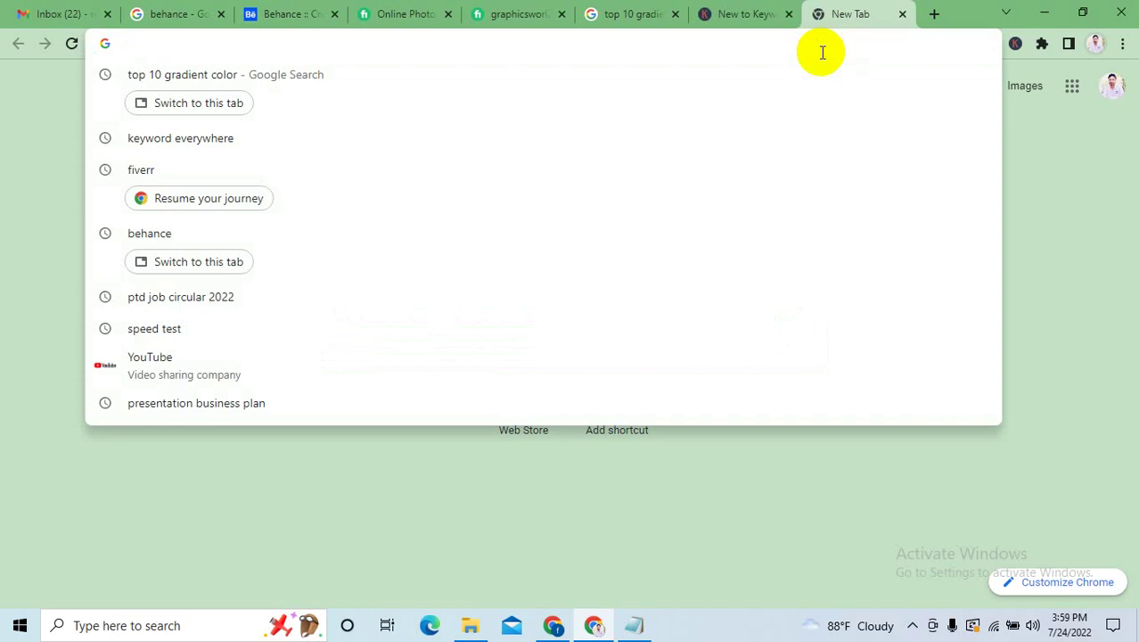
type("ultra")
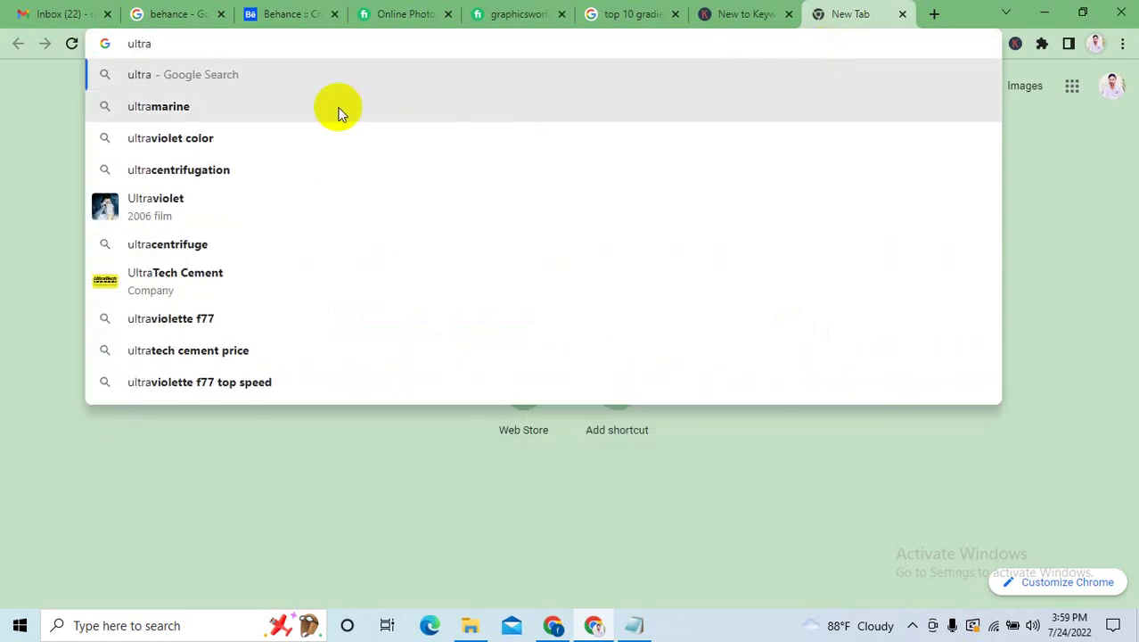
type("elated")
key("Return")
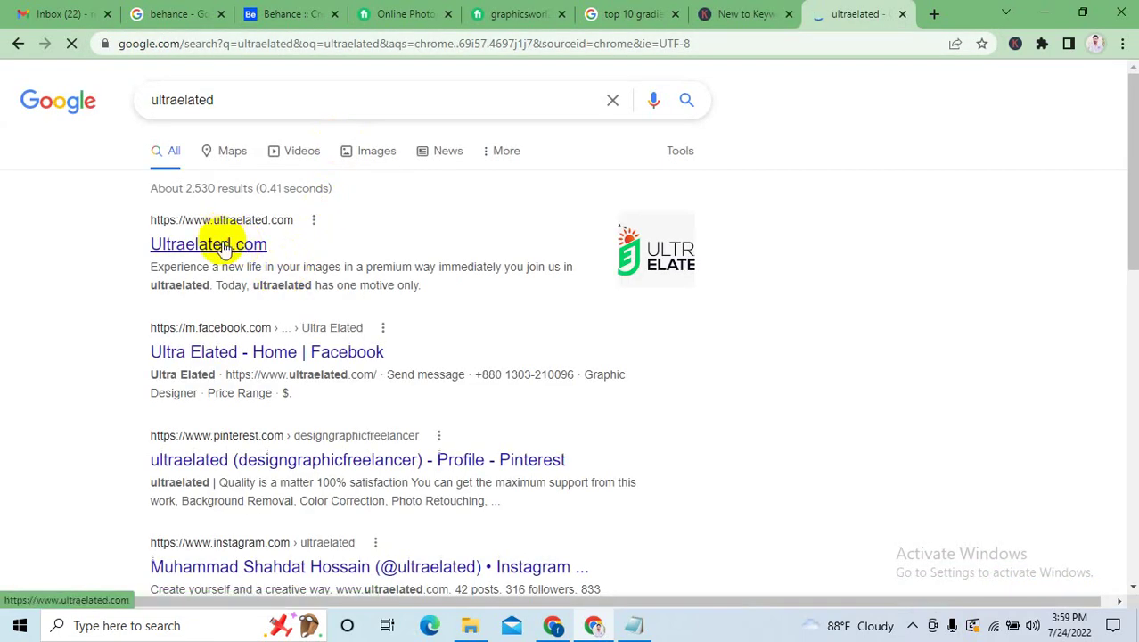
left_click(224, 245)
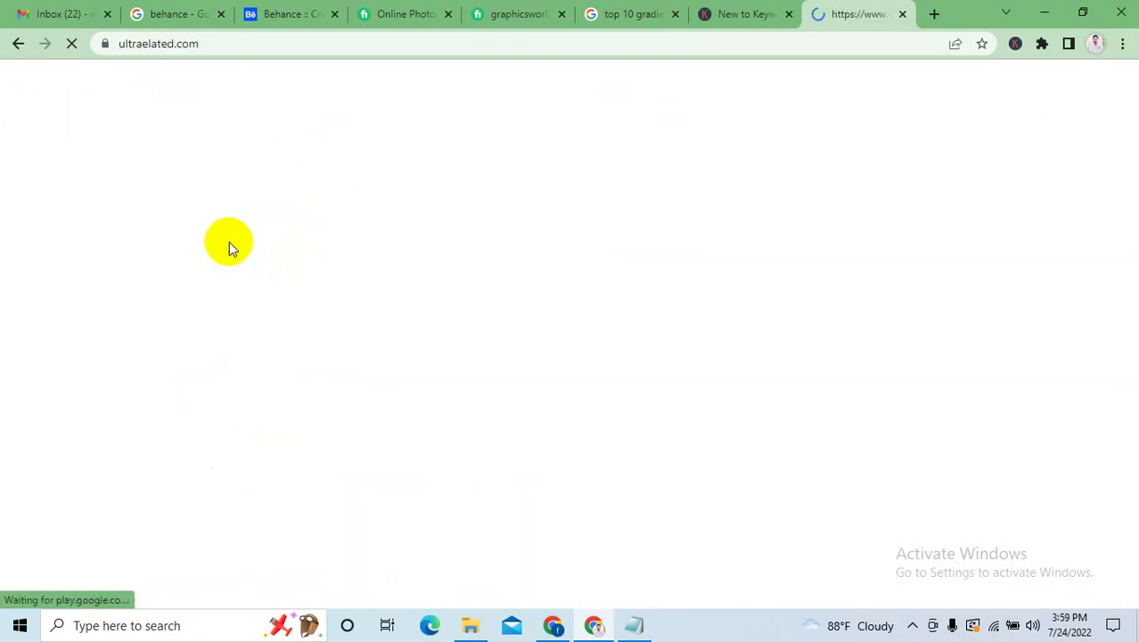
right_click(235, 44)
left_click(214, 43)
double_click(203, 43)
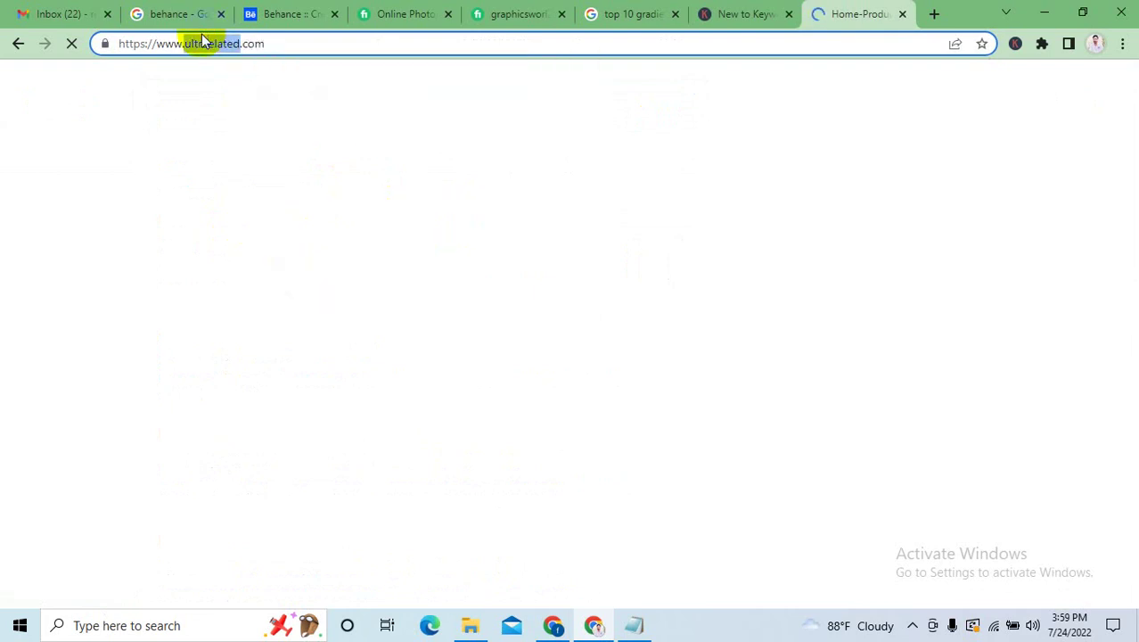
triple_click(202, 43)
key("ctrl+c")
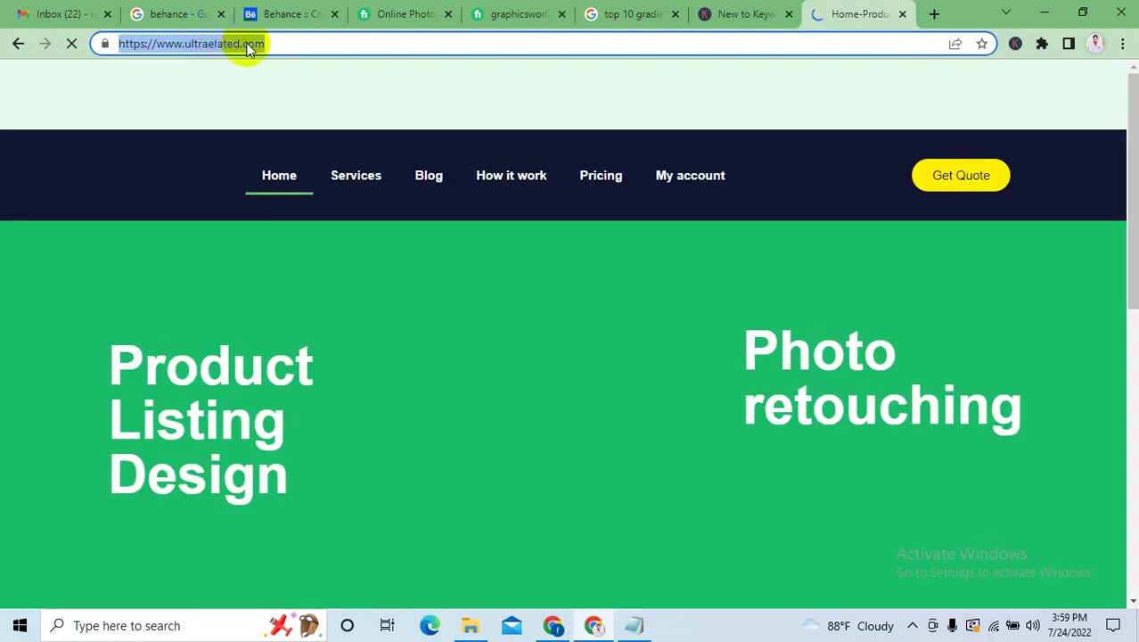
left_click(276, 13)
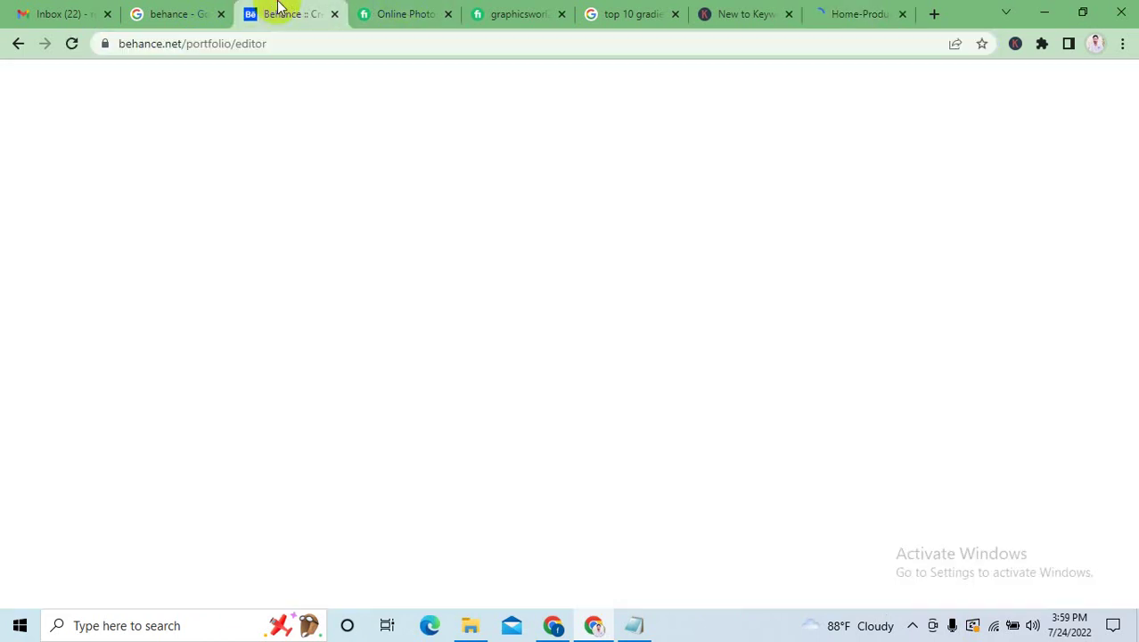
key("ctrl+v")
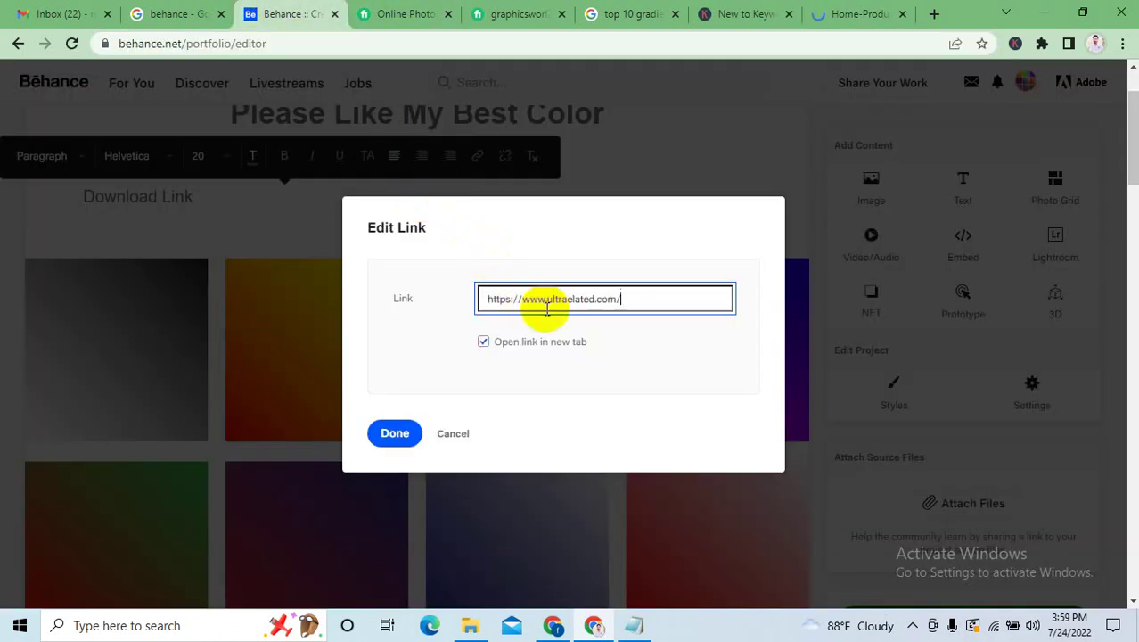
left_click(390, 434)
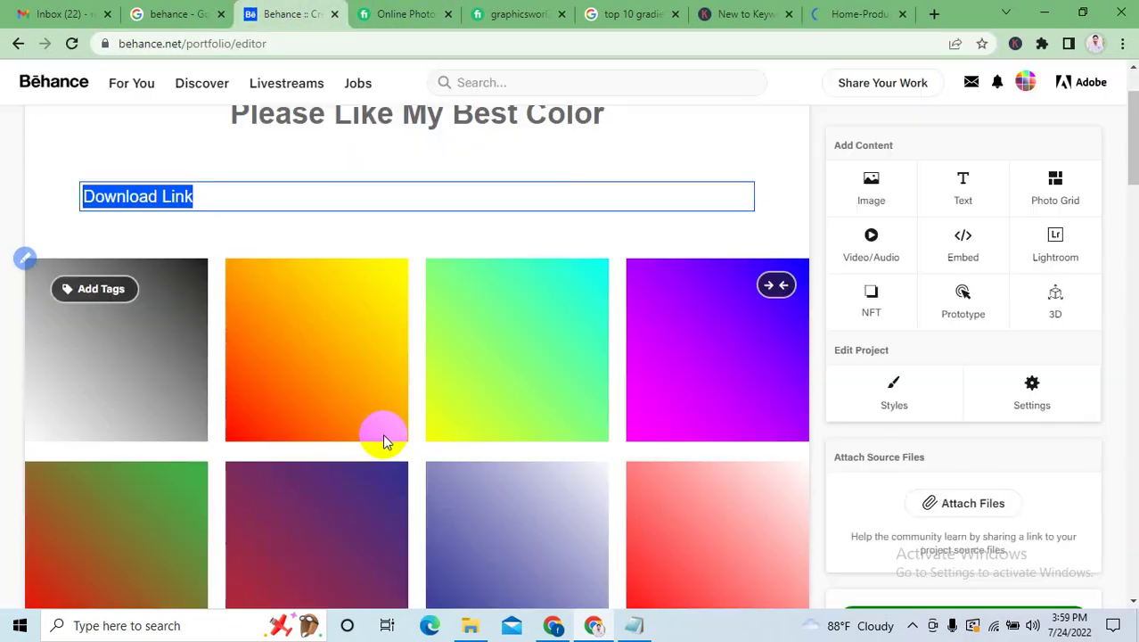
Centre the linked "Download Link" text and deselect it.
left_click(424, 156)
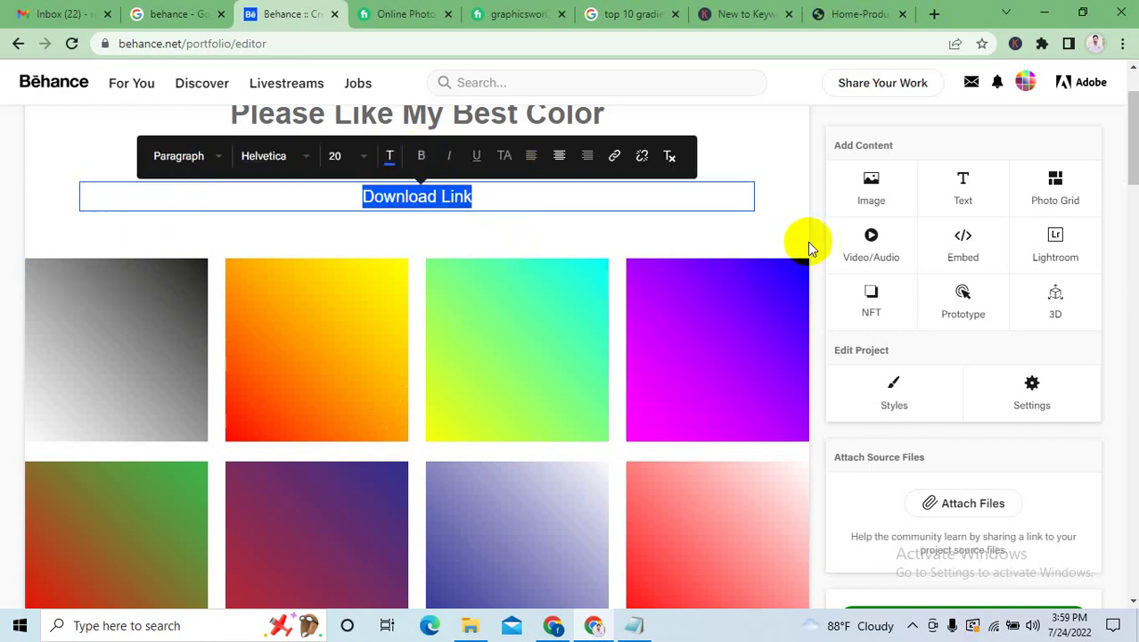
left_click(785, 229)
scroll(785, 229, "up", 2)
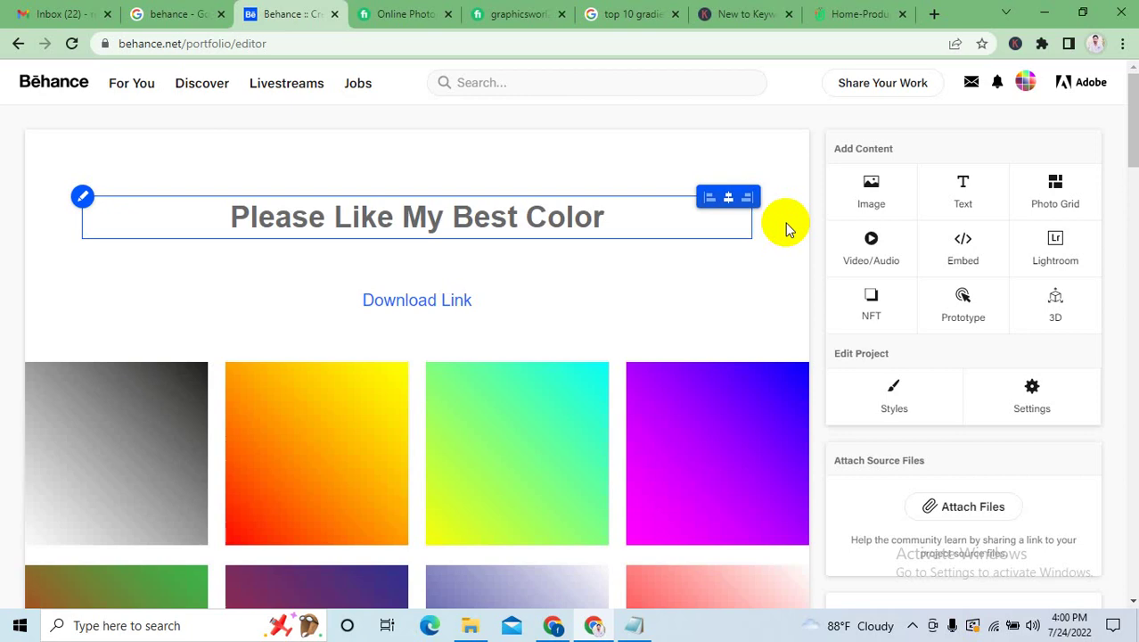
Open the tag settings of the gradient image and activate its image keywords field.
scroll(571, 330, "down", 3)
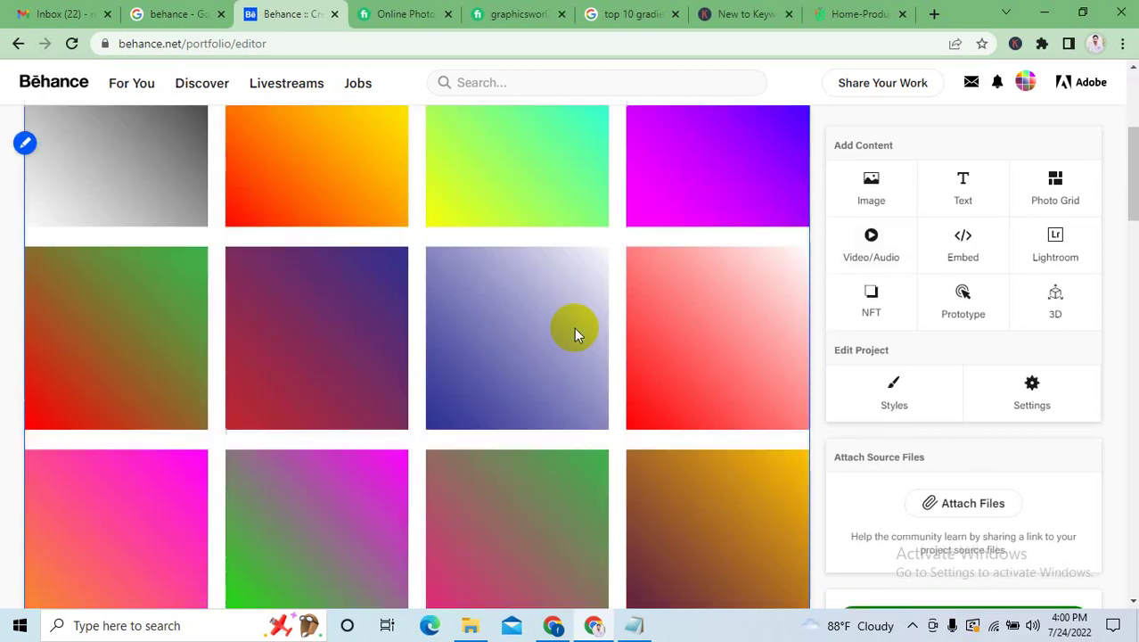
scroll(574, 327, "down", 2)
scroll(575, 328, "up", 4)
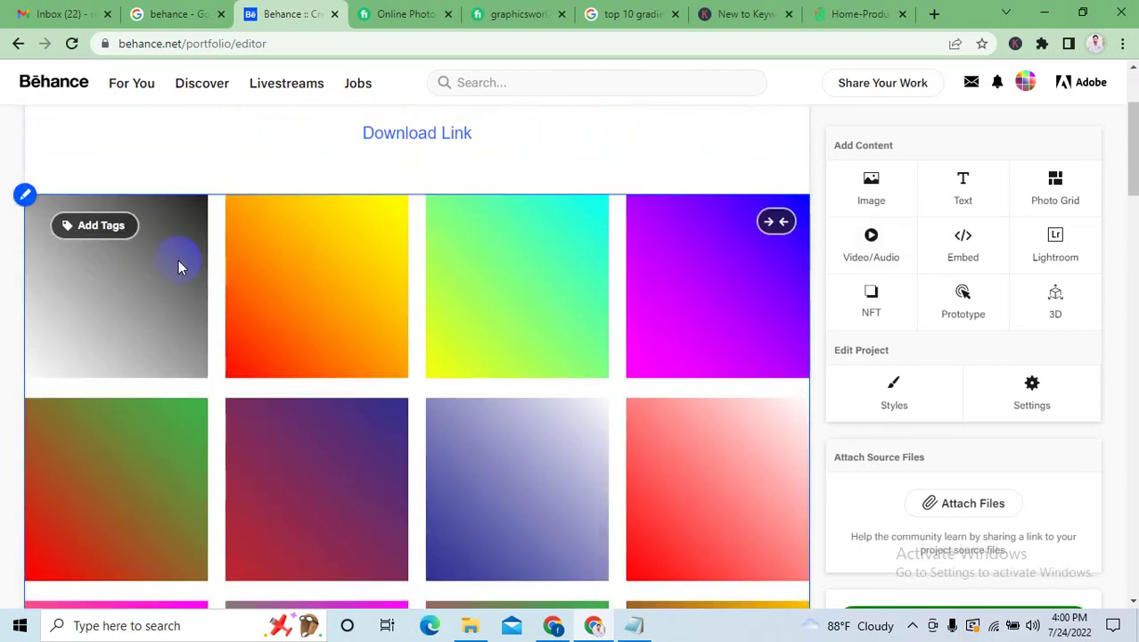
scroll(123, 248, "up", 1)
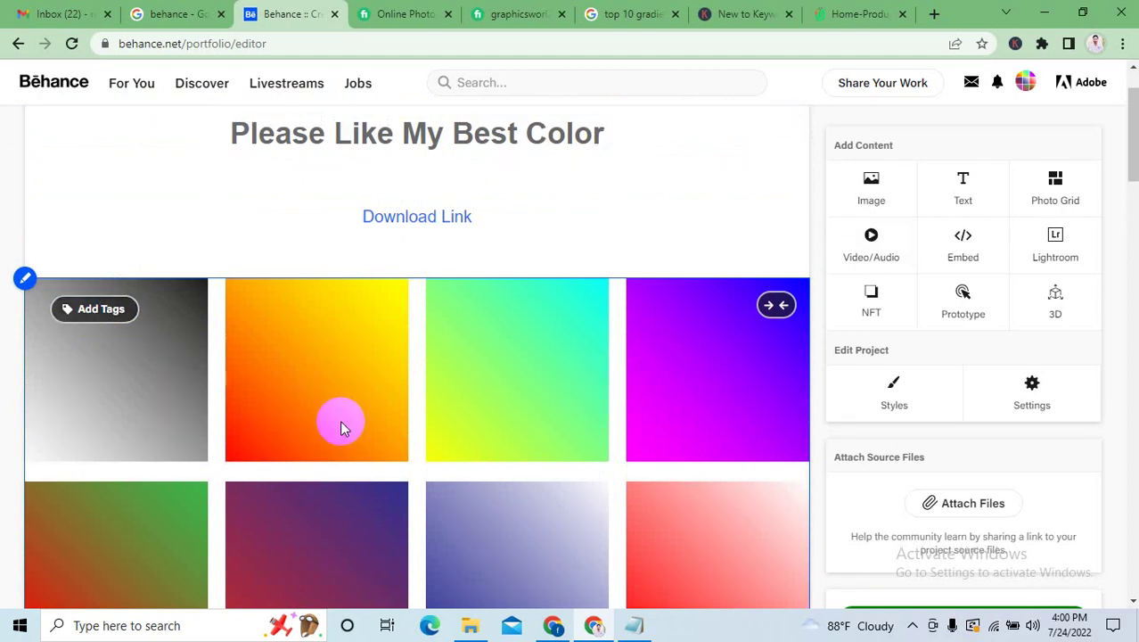
left_click(93, 312)
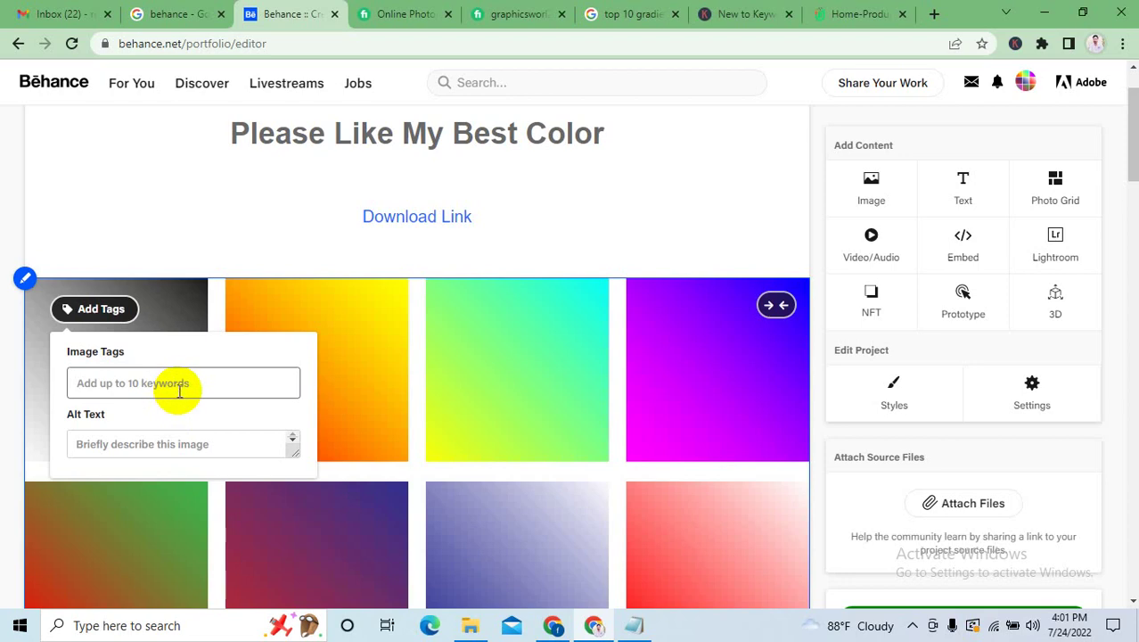
left_click(172, 382)
Copy the related keyword list from the "top 10 gradient color" search results and paste it into the Notepad note.
left_click(771, 7)
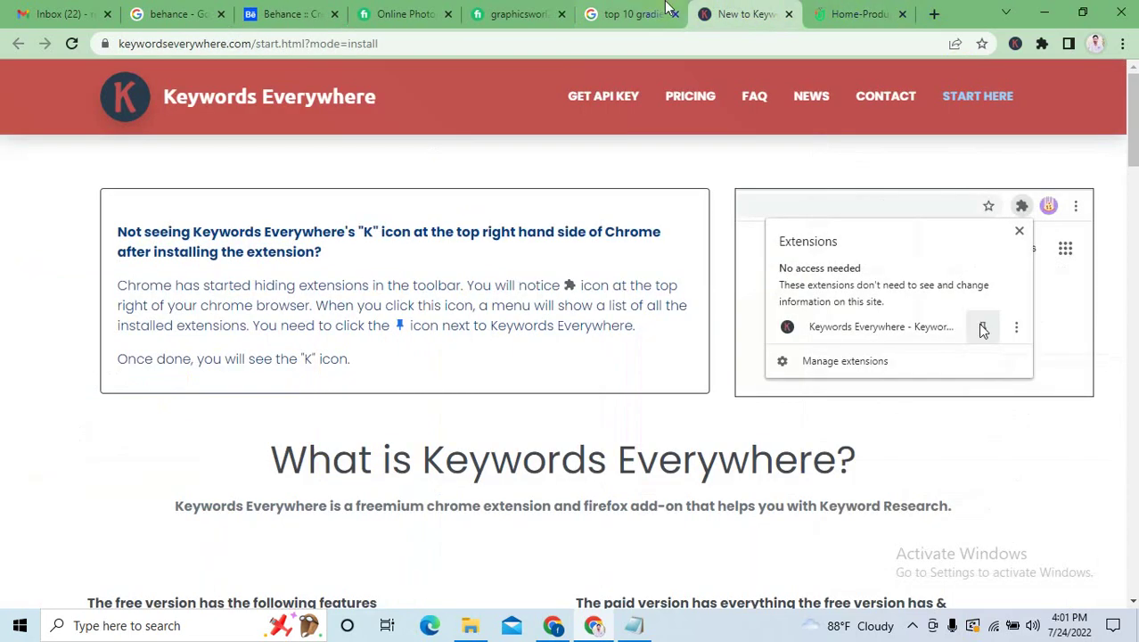
left_click(655, 12)
left_click(816, 371)
left_click_drag(816, 372, 733, 253)
key("ctrl+c")
left_click(655, 629)
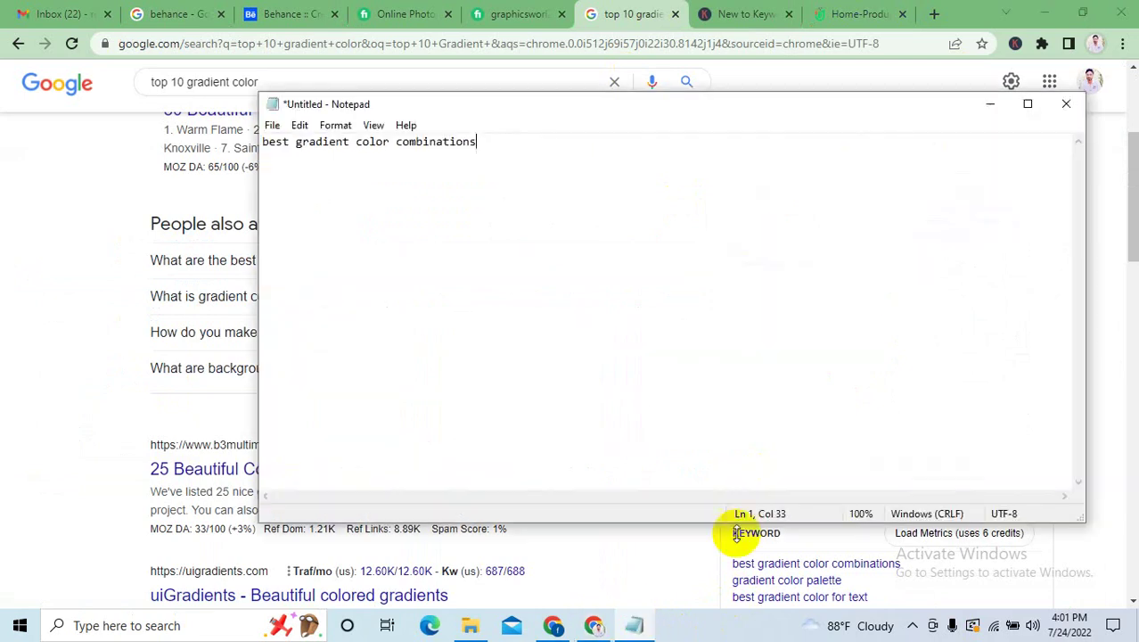
left_click(617, 295)
key("ctrl+v")
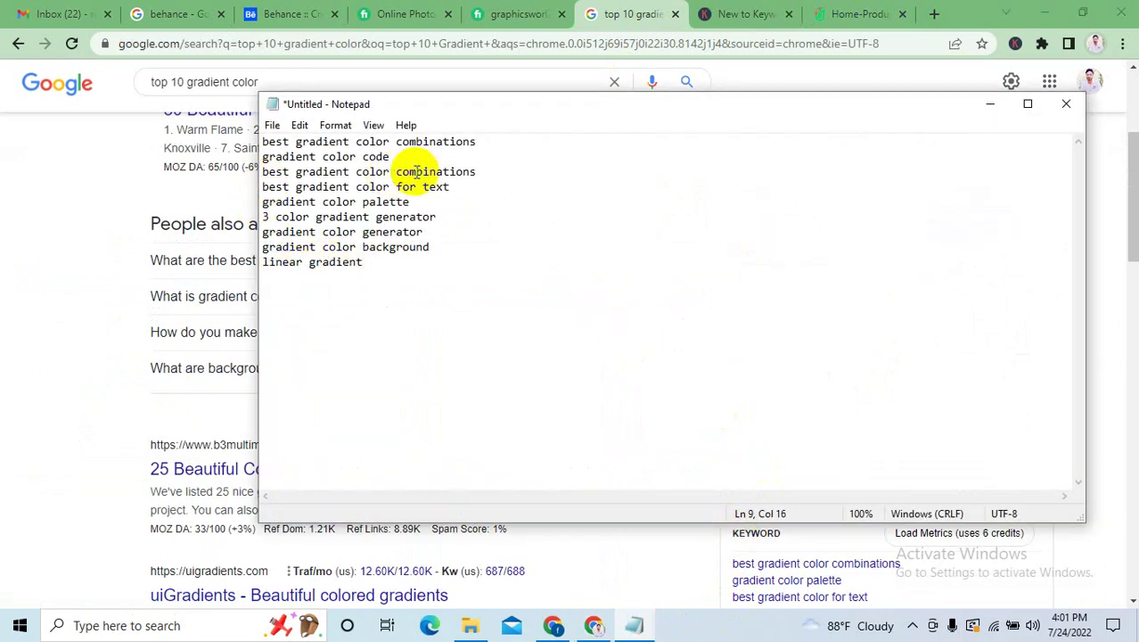
Copy "gradient color code" from the Notepad list and add it as an image tag in the Behance project.
left_click_drag(389, 157, 267, 155)
key("ctrl+c")
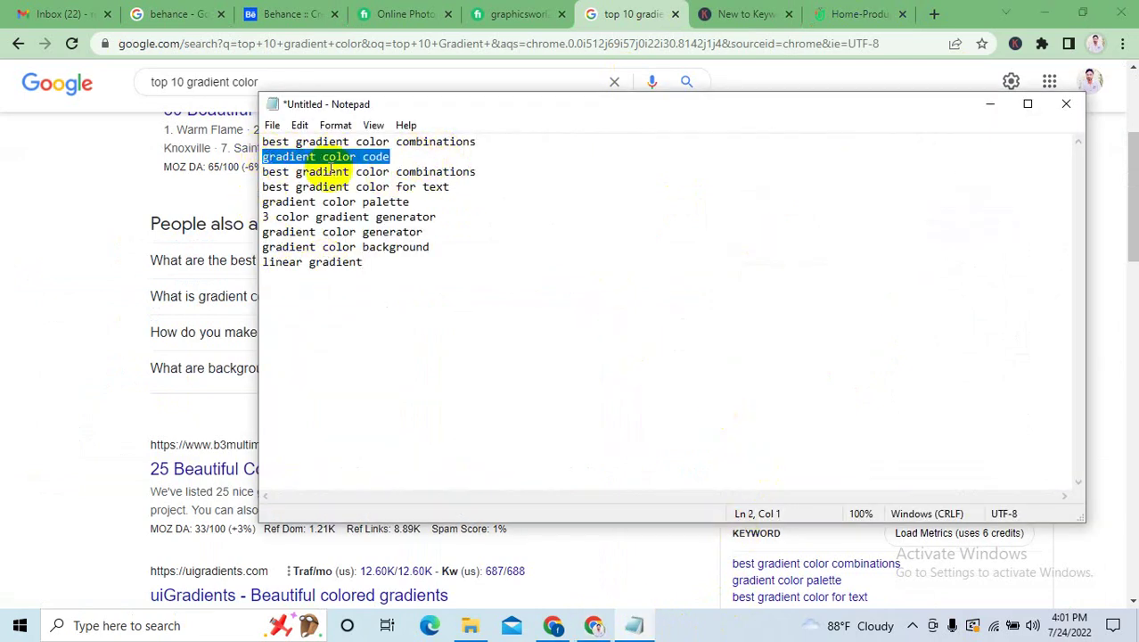
left_click(294, 11)
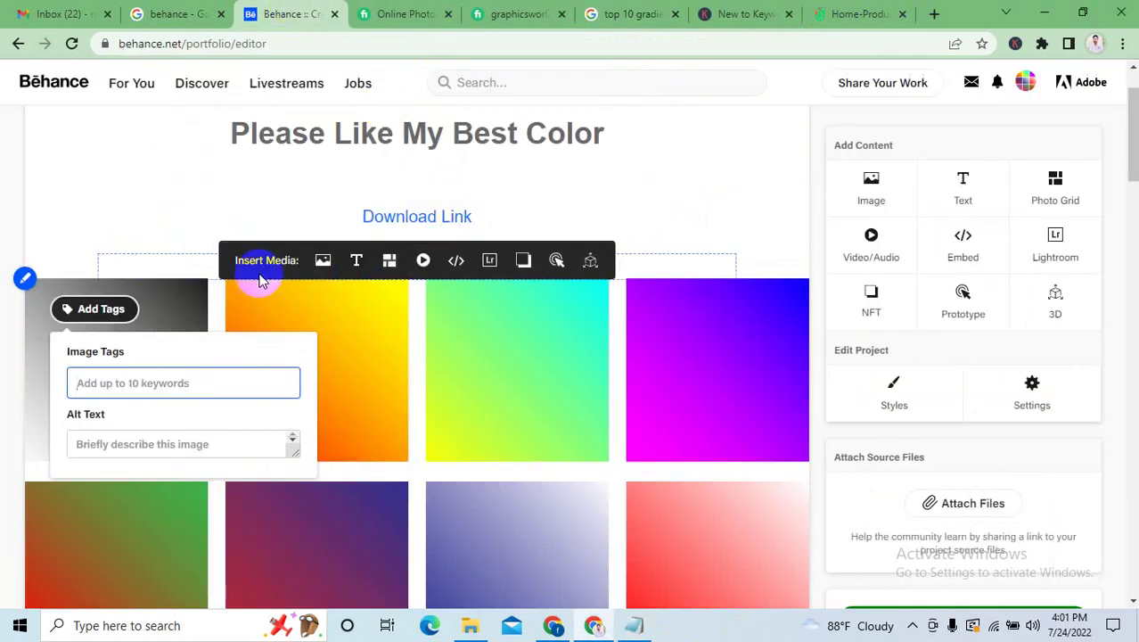
left_click(157, 376)
key("ctrl+v")
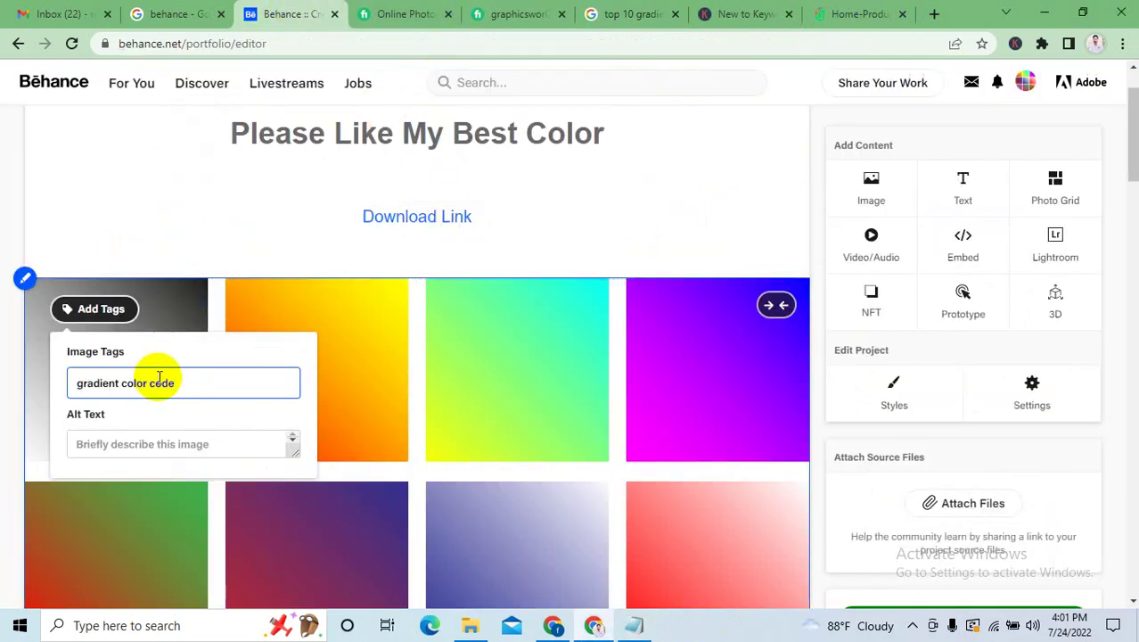
key("Return")
double_click(178, 383)
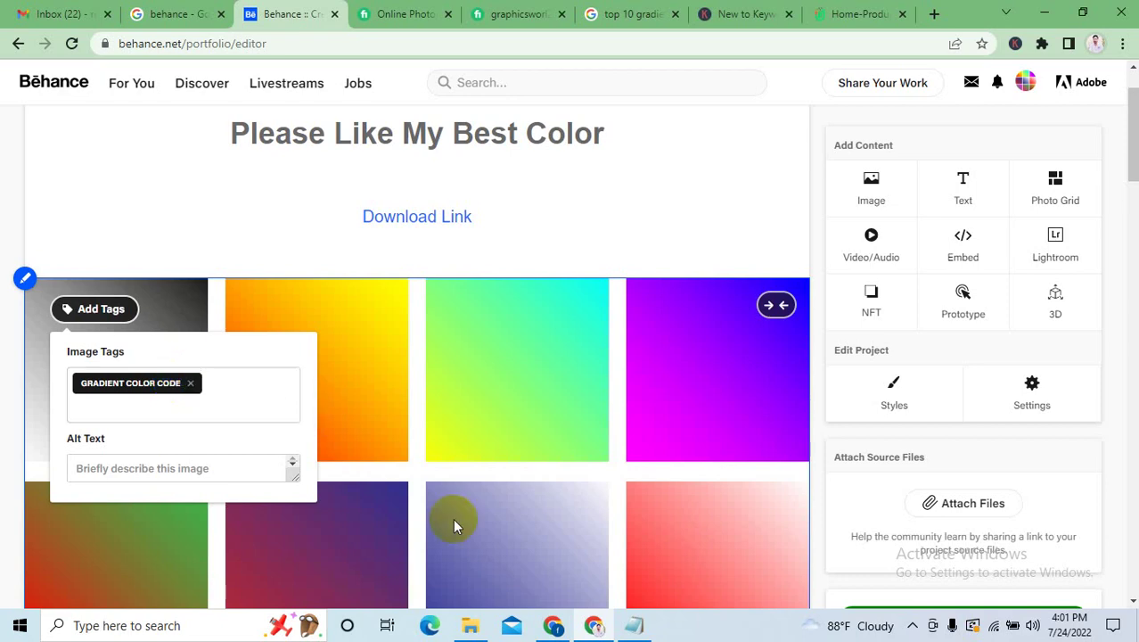
Copy "best gradient color combinations" from the Notepad list and add it as another tag of the gradient image.
left_click(634, 625)
left_click_drag(499, 171, 262, 171)
left_click(257, 171)
left_click(267, 174)
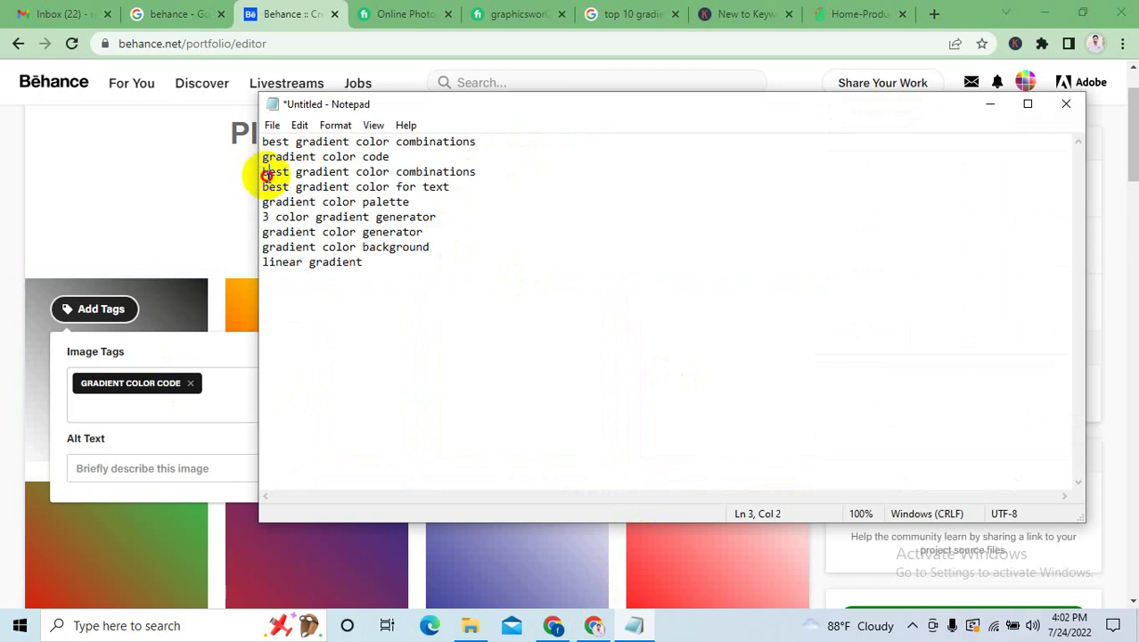
double_click(267, 174)
left_click(268, 174)
left_click_drag(499, 171, 261, 171)
key("ctrl+c")
left_click(170, 399)
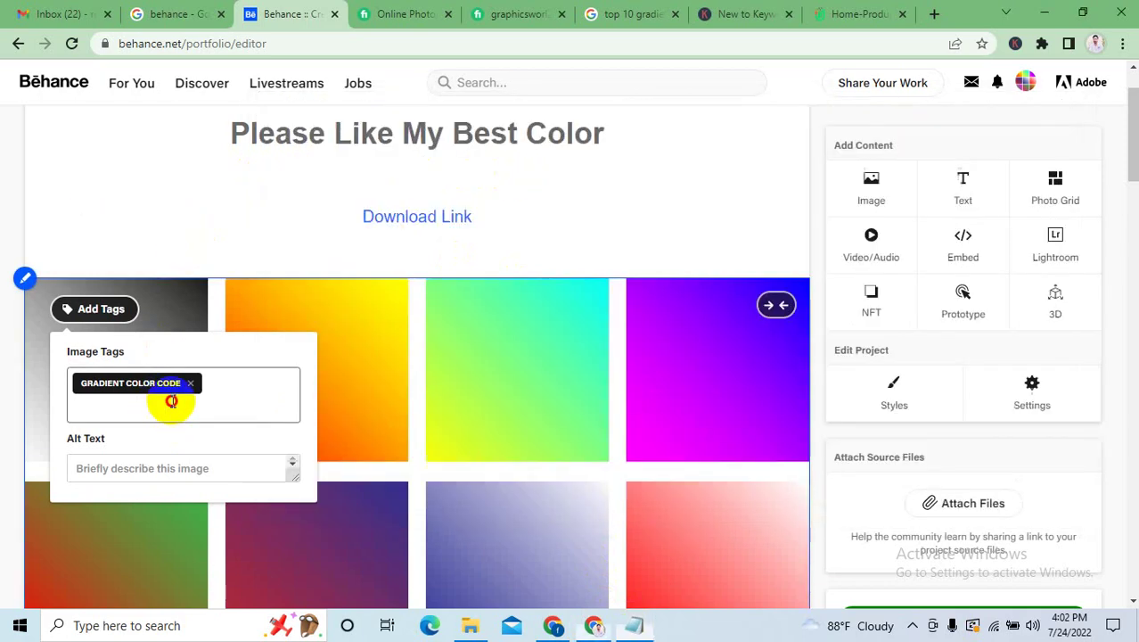
key("ctrl+v")
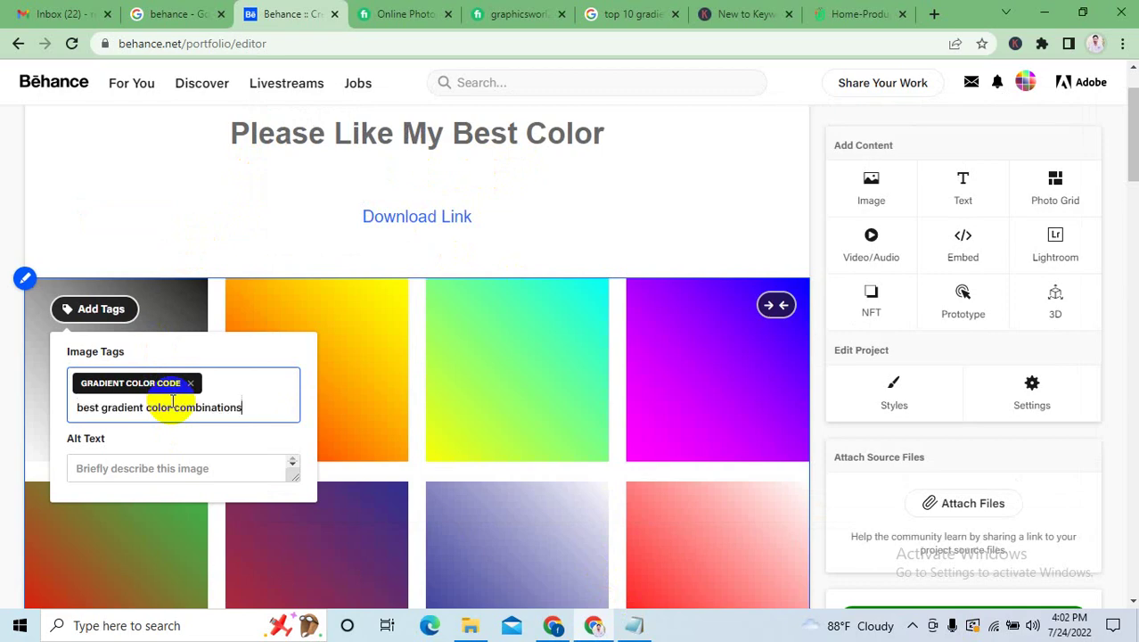
key("Return")
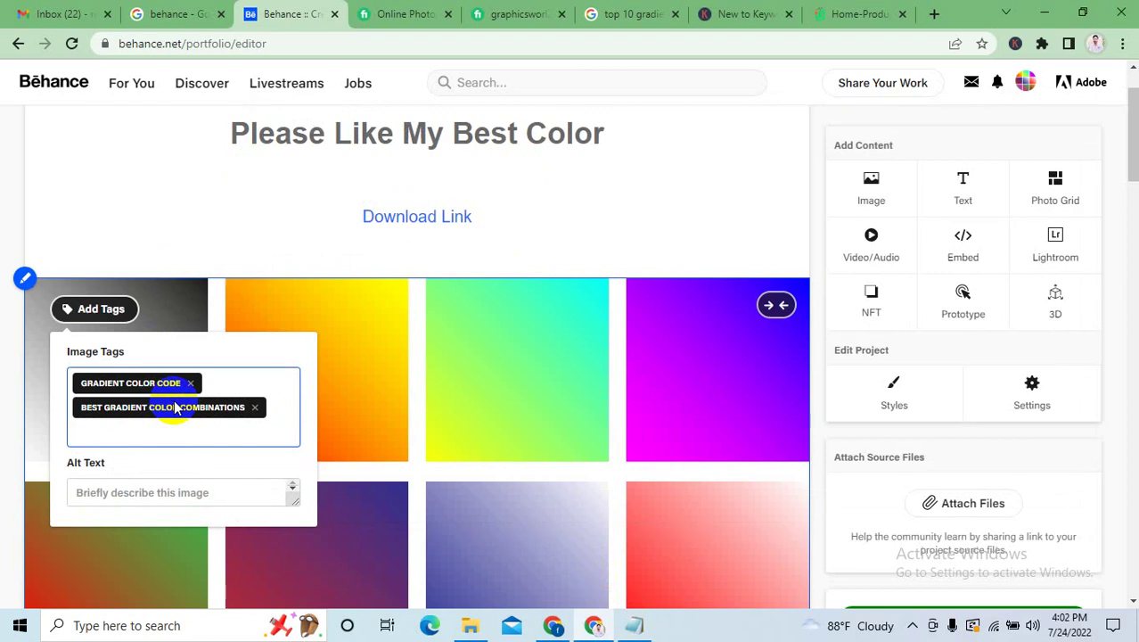
Put a comma after "best gradient color for text" in the Notepad list and add that keyword as an image tag in Behance.
left_click(634, 625)
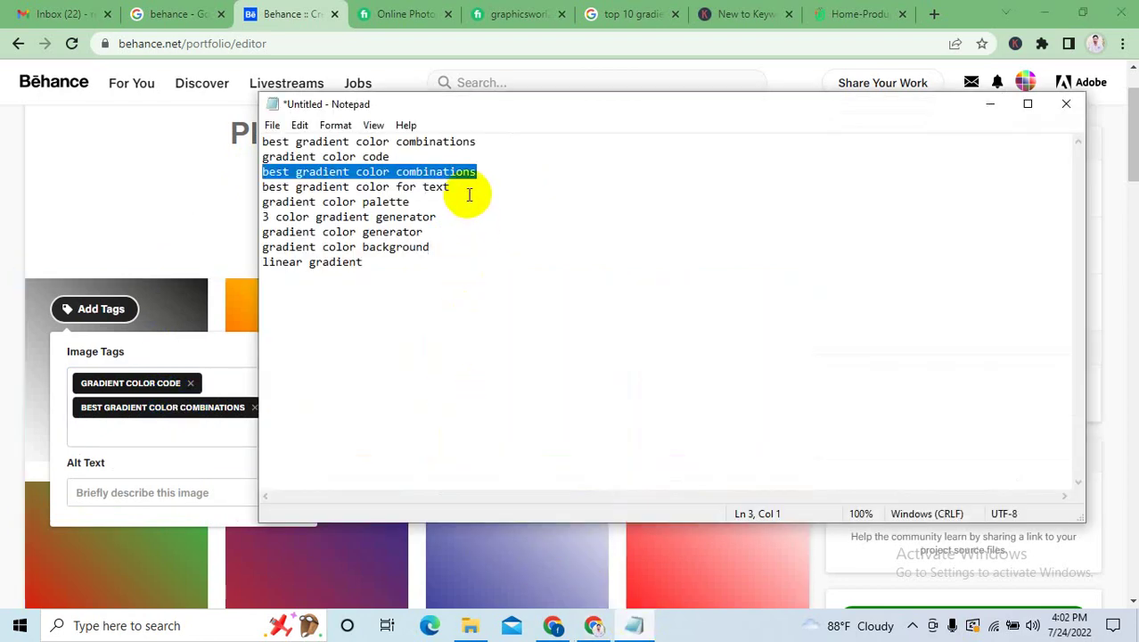
left_click_drag(469, 194, 261, 186)
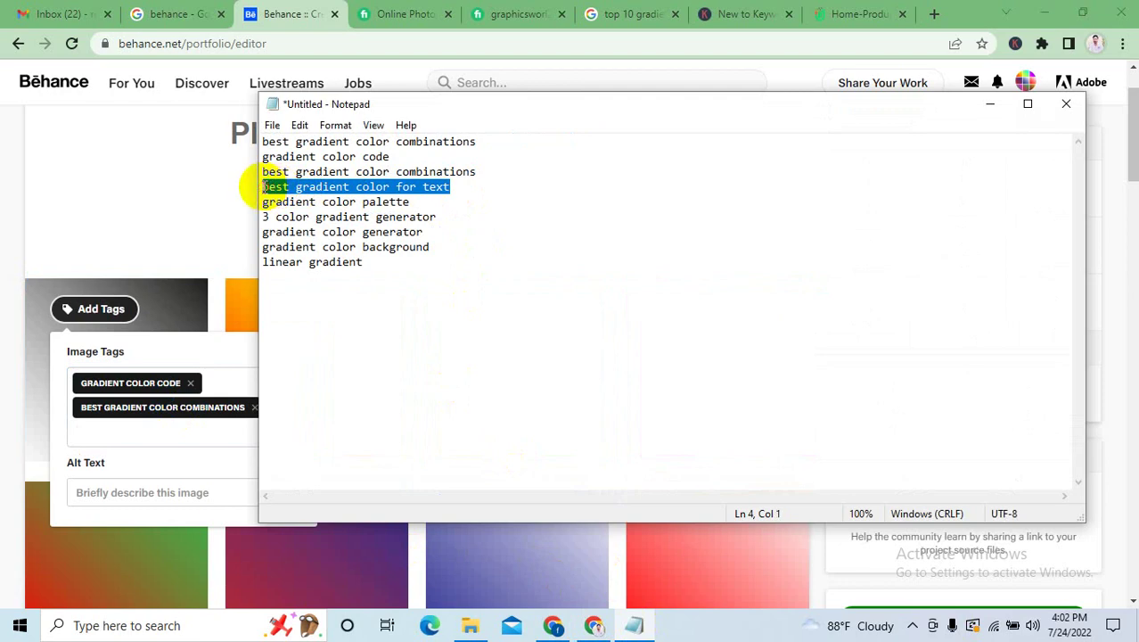
left_click(467, 194)
type(",")
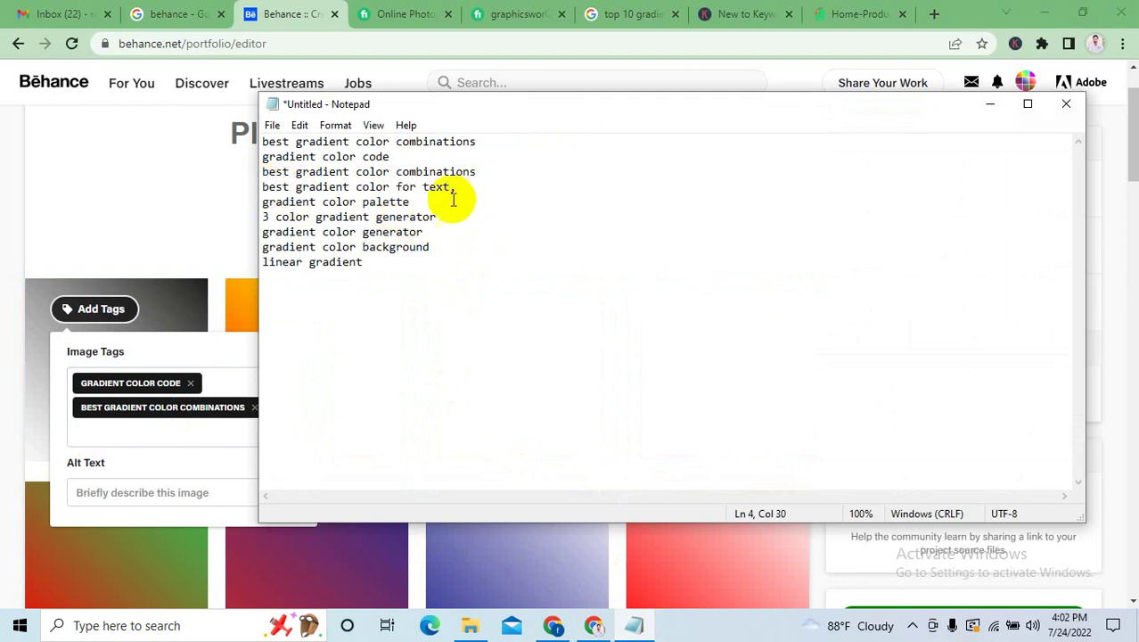
left_click_drag(473, 186, 262, 186)
key("ctrl+c")
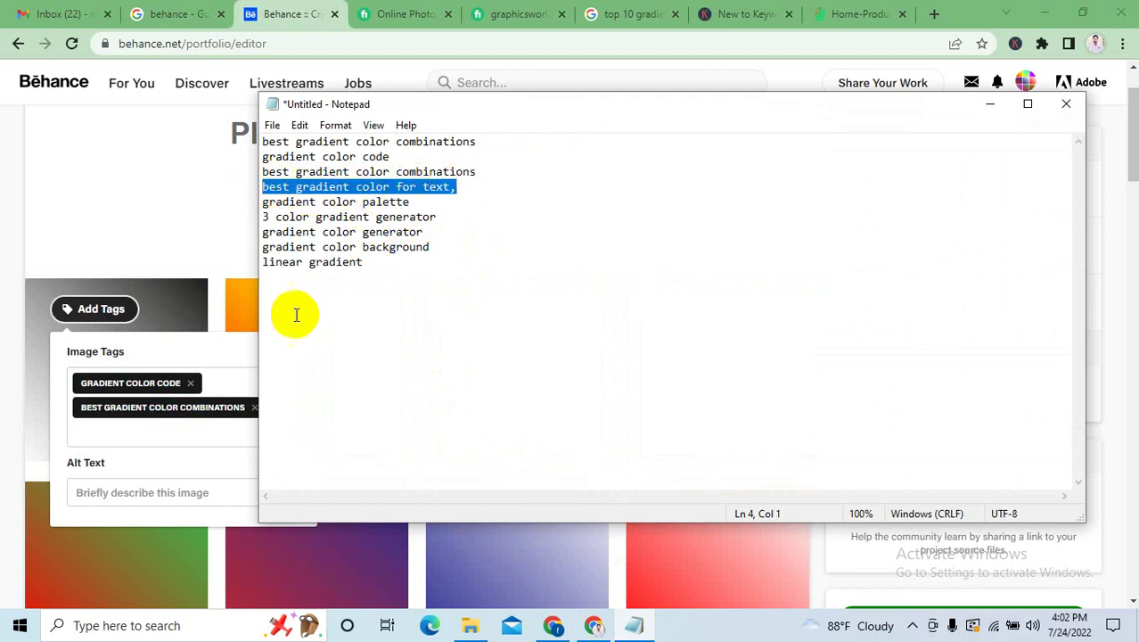
left_click(184, 430)
key("ctrl+v")
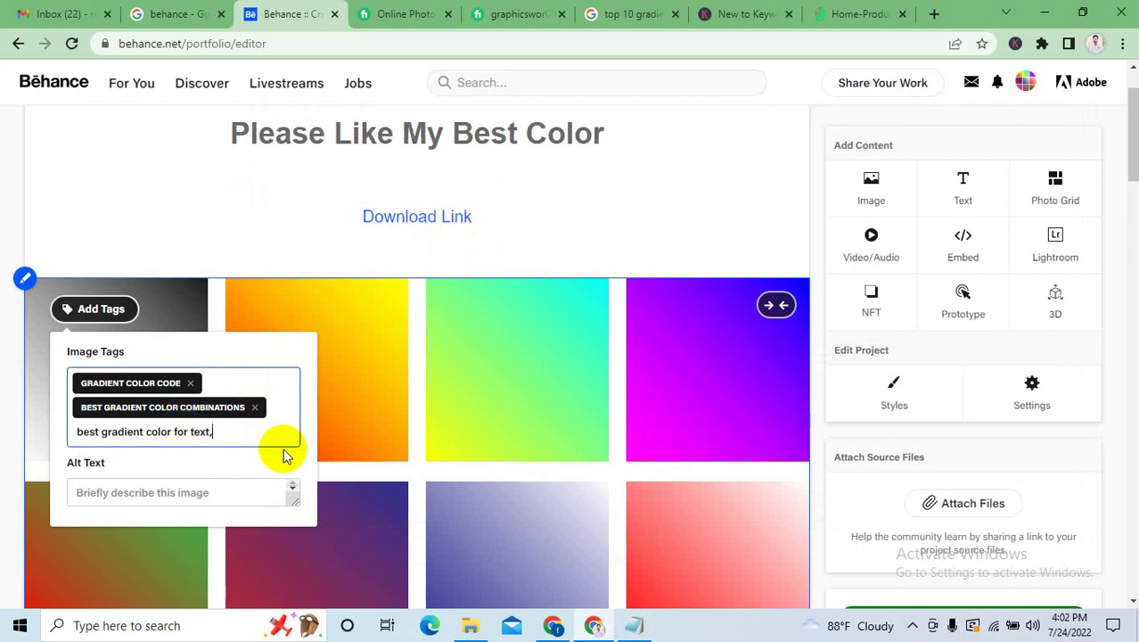
key("Return")
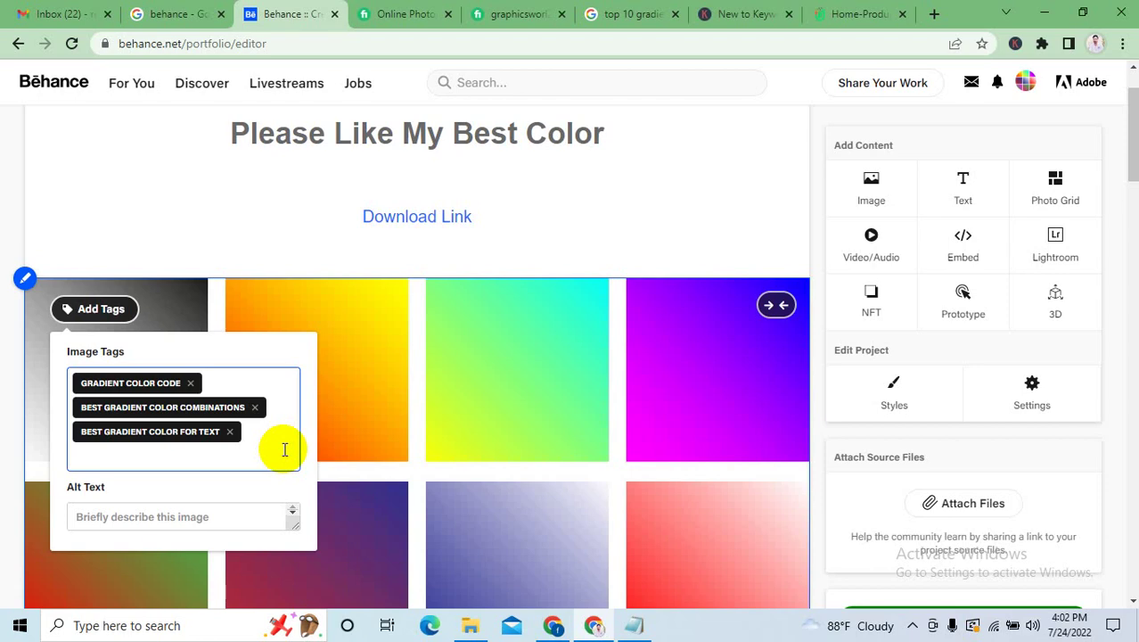
Copy "gradient color palette" from the Notepad list and add it as a tag of the gradient image.
left_click(636, 624)
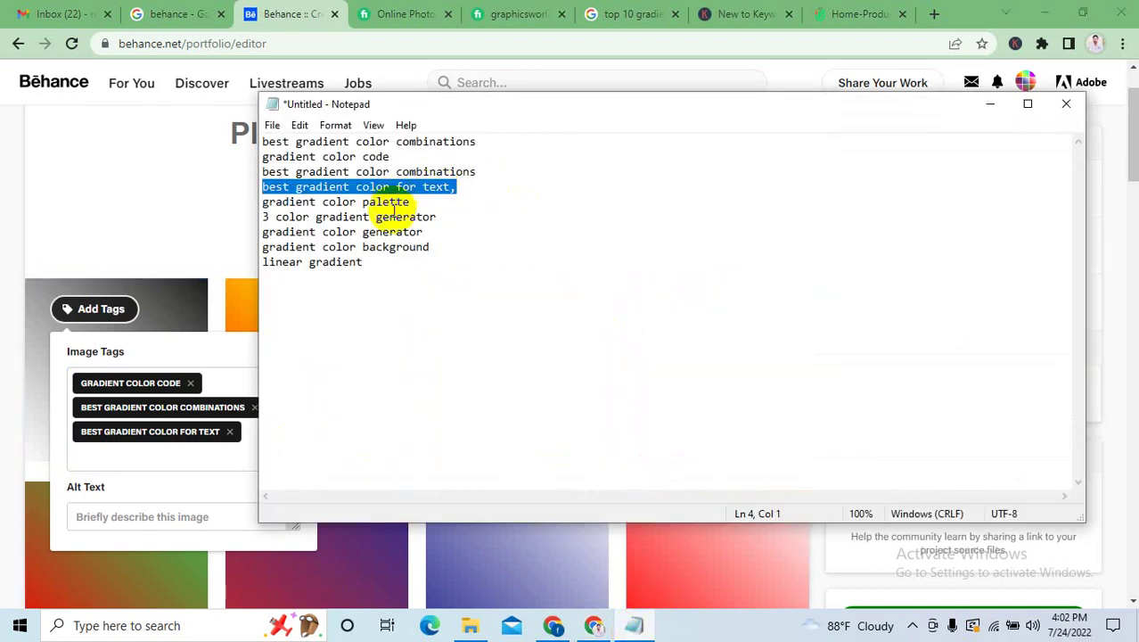
left_click_drag(410, 202, 266, 199)
key("ctrl+c")
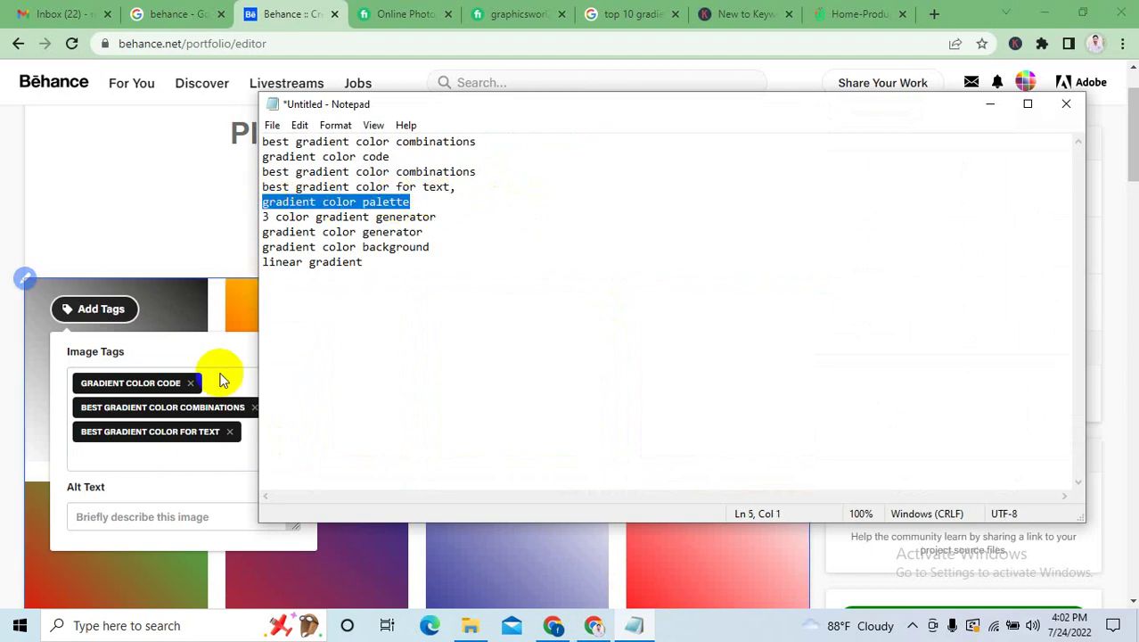
left_click(183, 456)
key("ctrl+v")
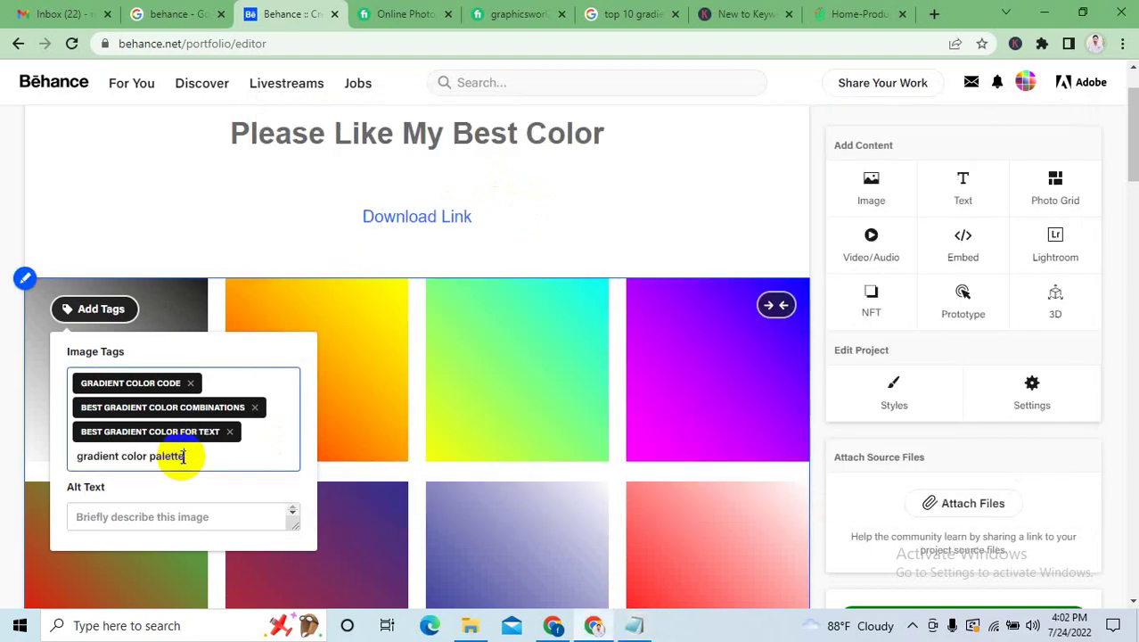
key("Return")
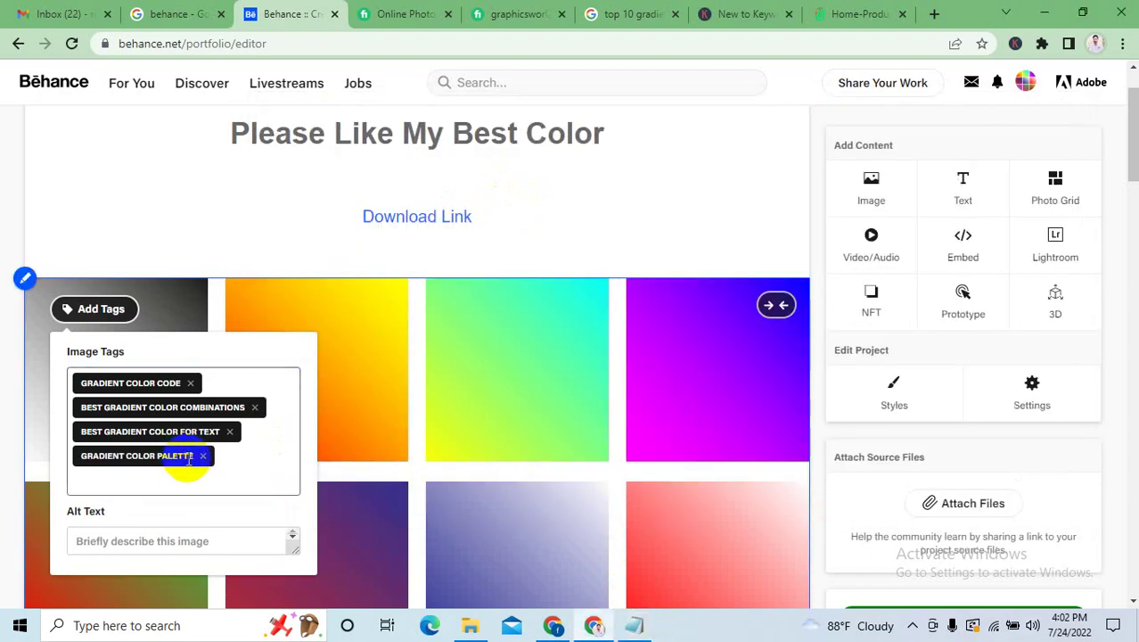
Copy "3 color gradient generator" from the Notepad list and add it to the image tags.
left_click(635, 626)
left_click_drag(237, 229, 251, 217)
key("ctrl+c")
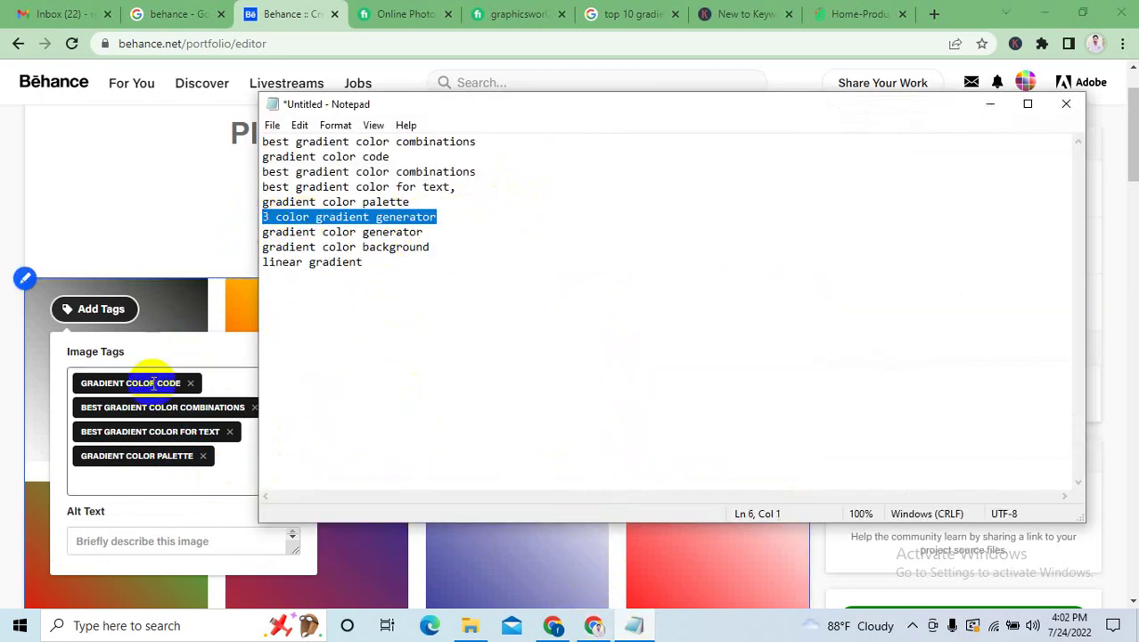
left_click(153, 480)
key("ctrl+v")
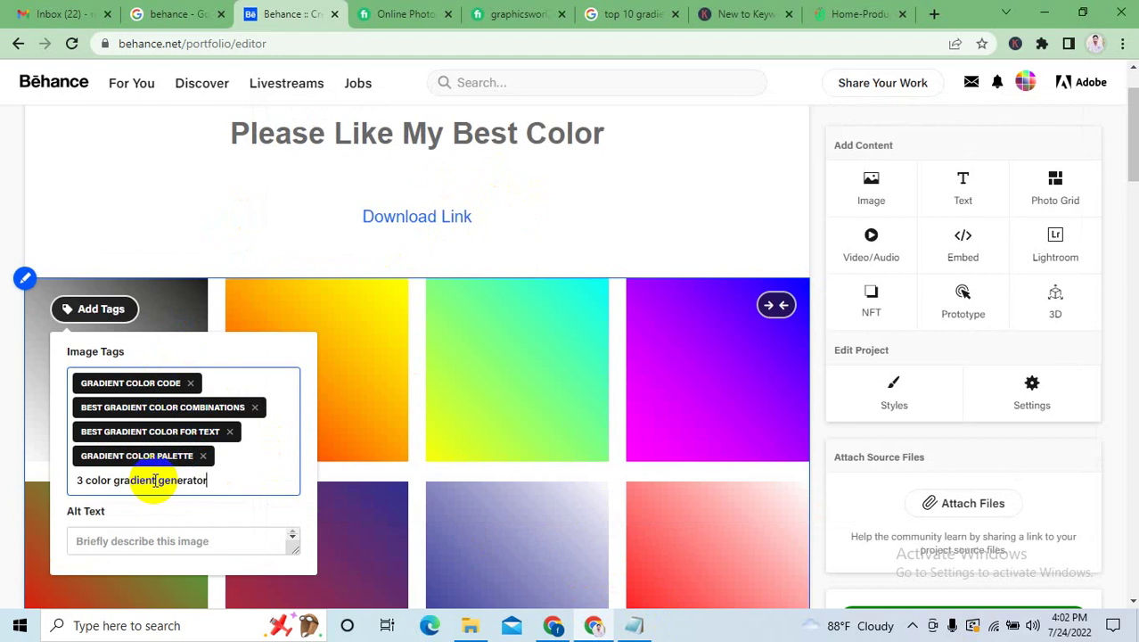
key("Return")
Copy "gradient color generator" from the Notepad list and add it as another image tag.
left_click(640, 624)
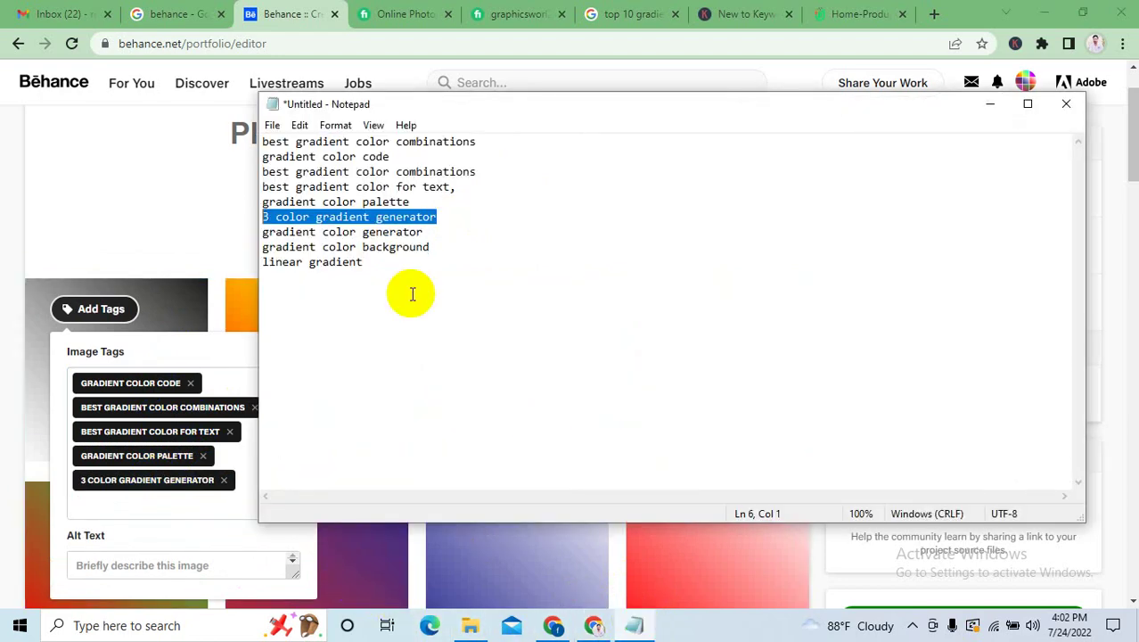
left_click_drag(424, 232, 264, 234)
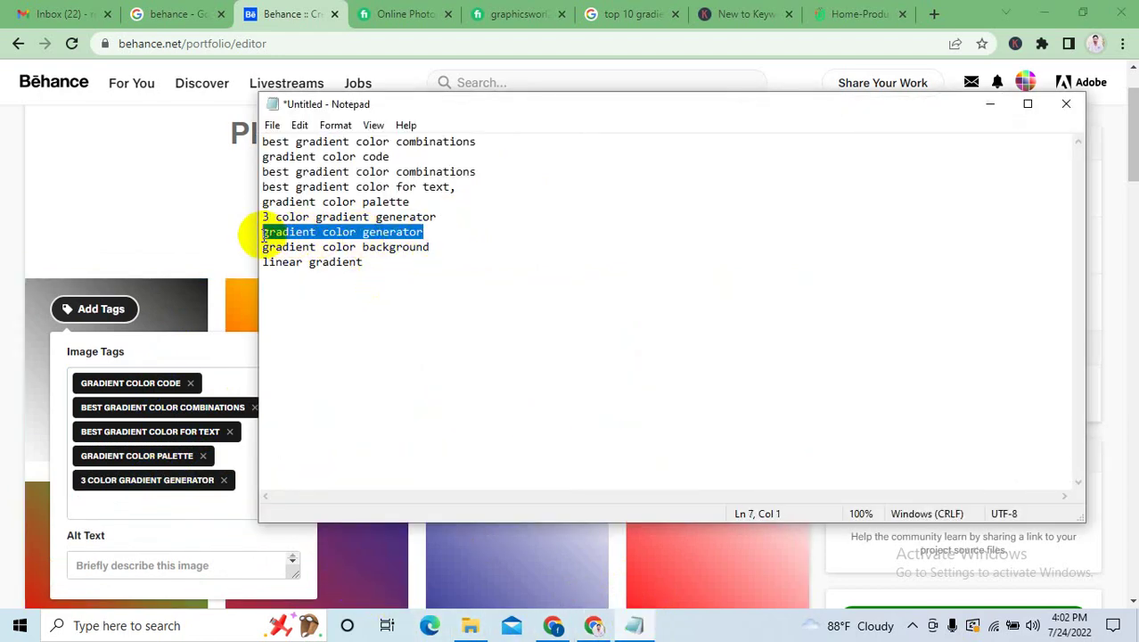
key("ctrl+c")
left_click(203, 501)
key("ctrl+v")
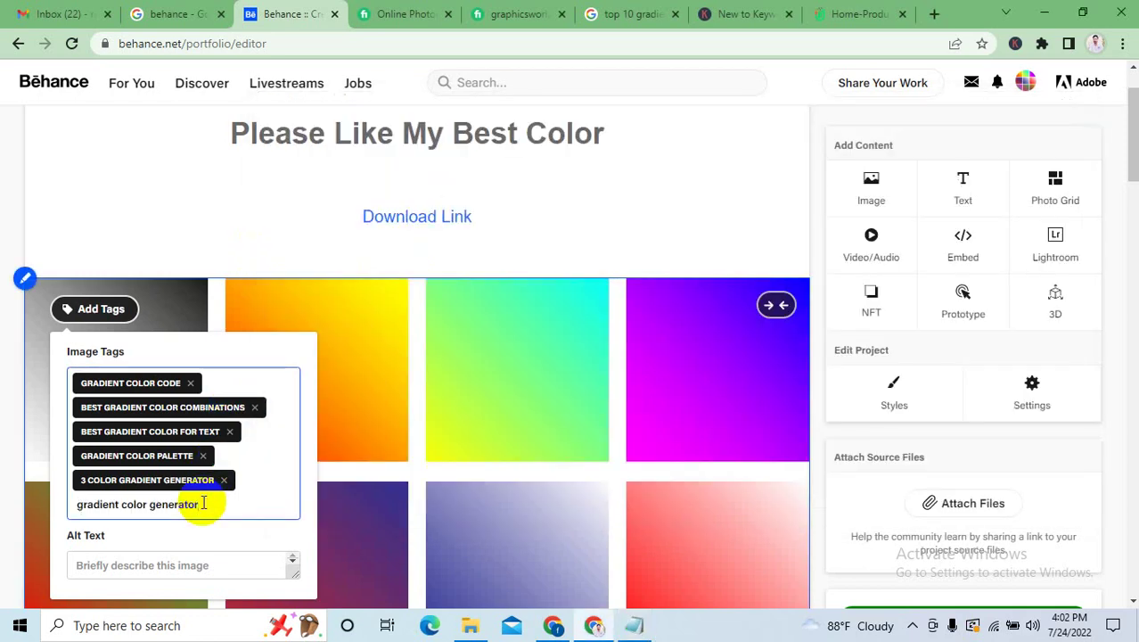
key("Return")
left_click(633, 624)
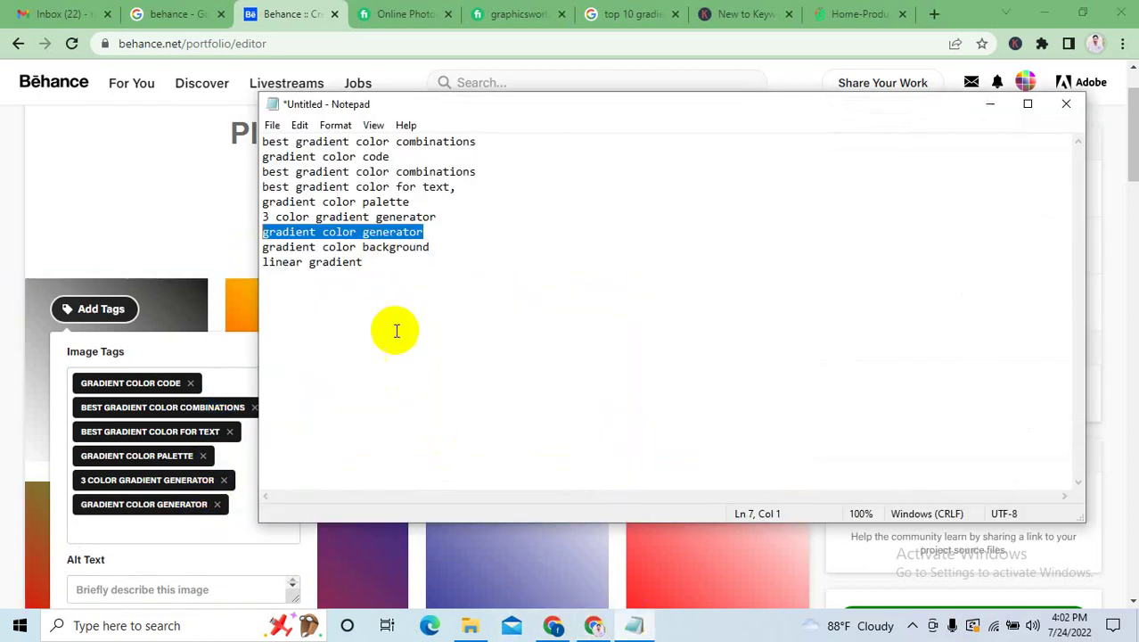
left_click_drag(441, 247, 249, 246)
left_click(250, 246)
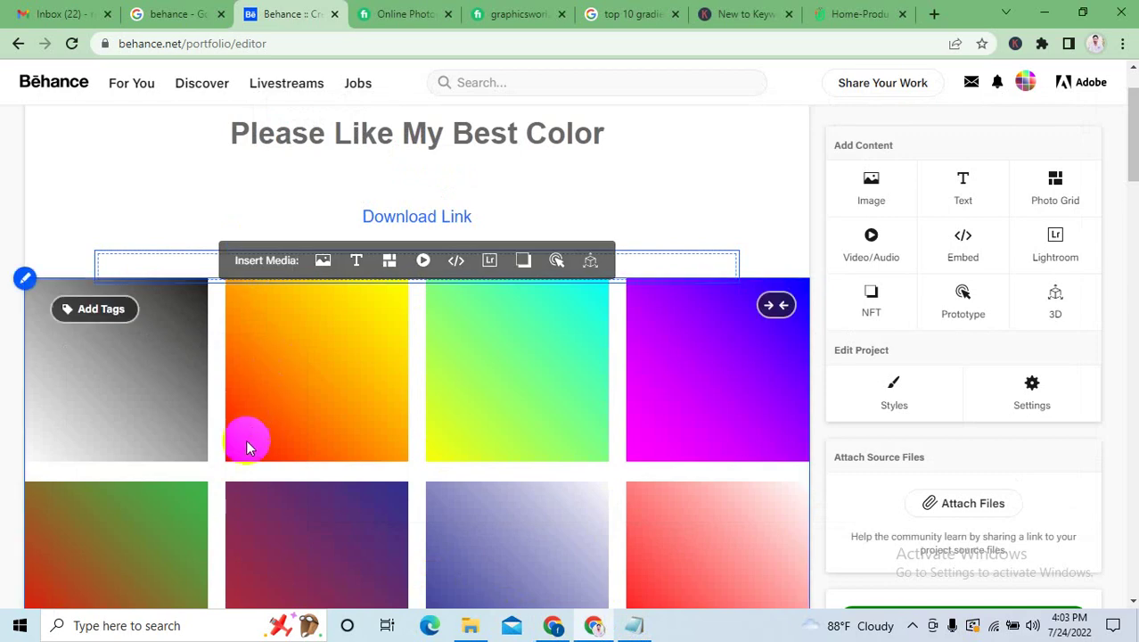
left_click(100, 310)
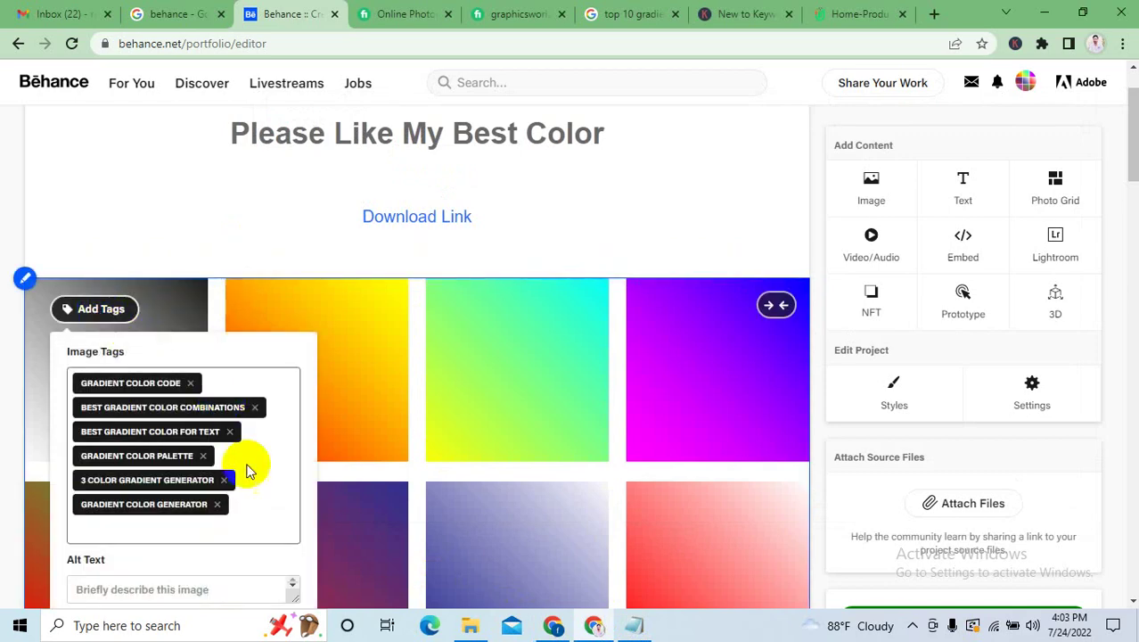
Paste the copied keyword into the image tags again, shorten it to "gradient color" and add it as a tag.
left_click(249, 524)
key("ctrl+v")
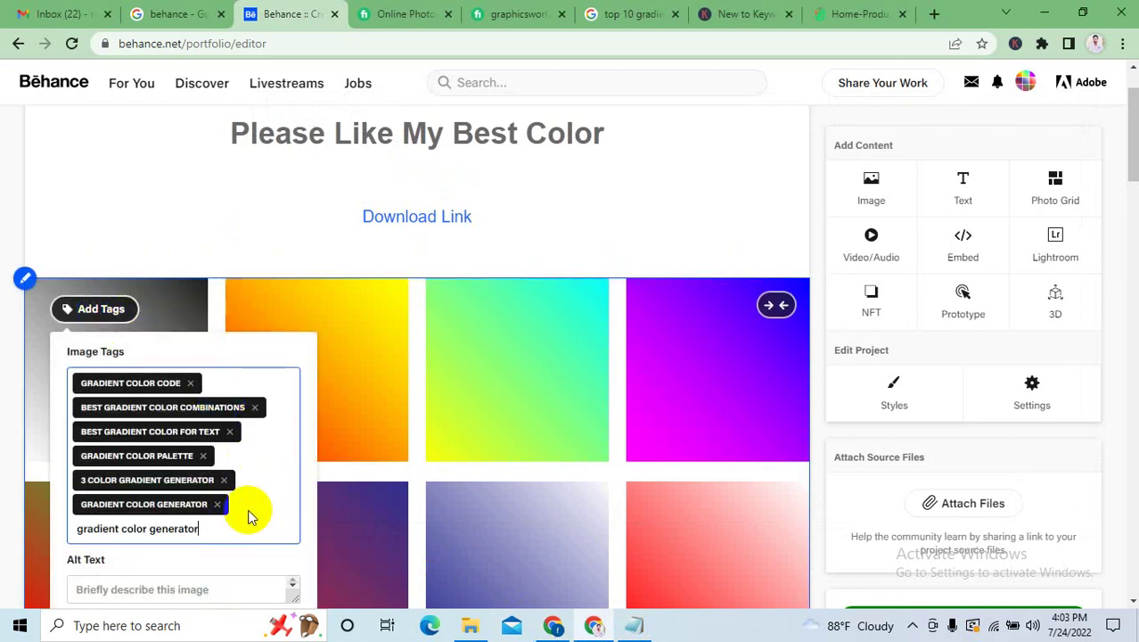
scroll(250, 508, "down", 2)
left_click_drag(218, 316, 224, 343)
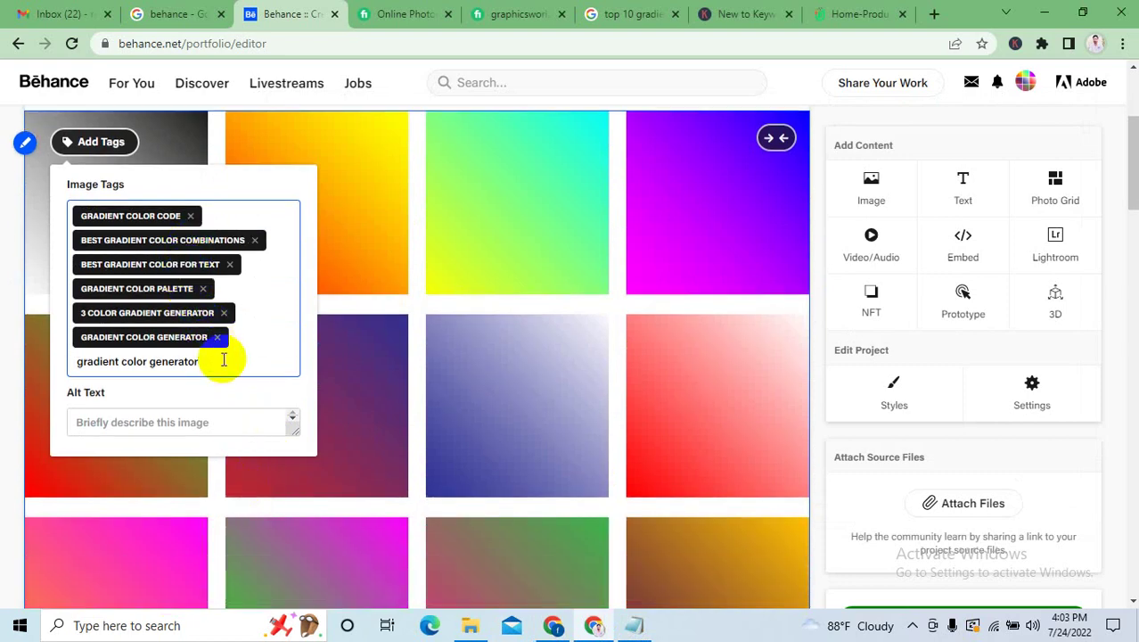
double_click(227, 365)
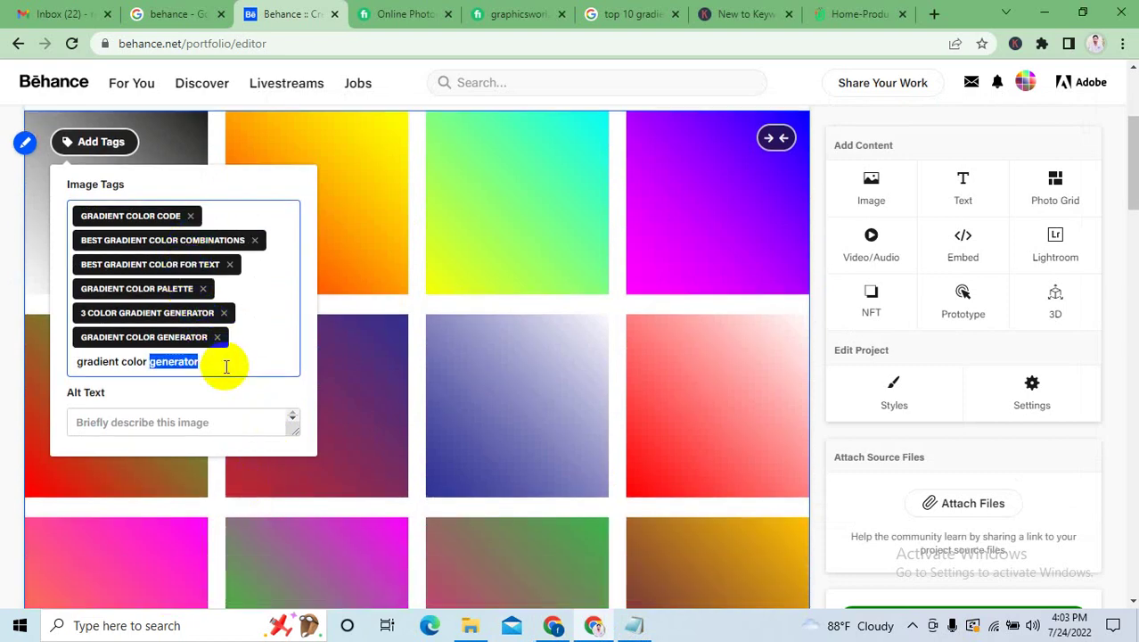
left_click_drag(223, 364, 146, 365)
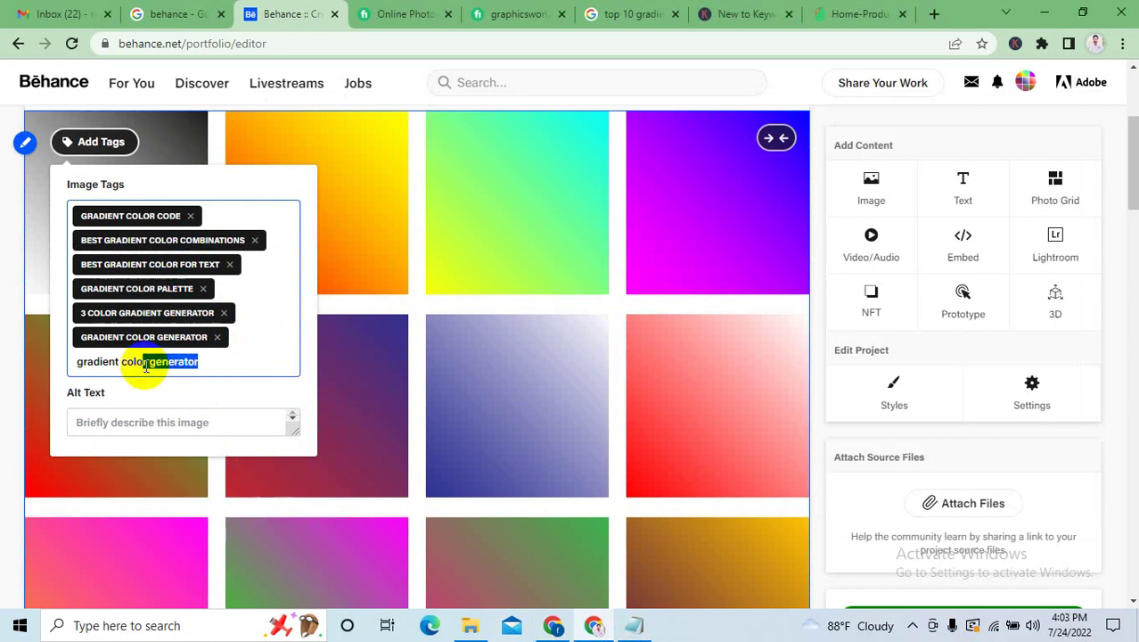
key("End")
key("BackSpace")
key("BackSpace")
key("BackSpace")
key("BackSpace")
key("BackSpace")
key("BackSpace")
key("BackSpace")
key("BackSpace")
key("BackSpace")
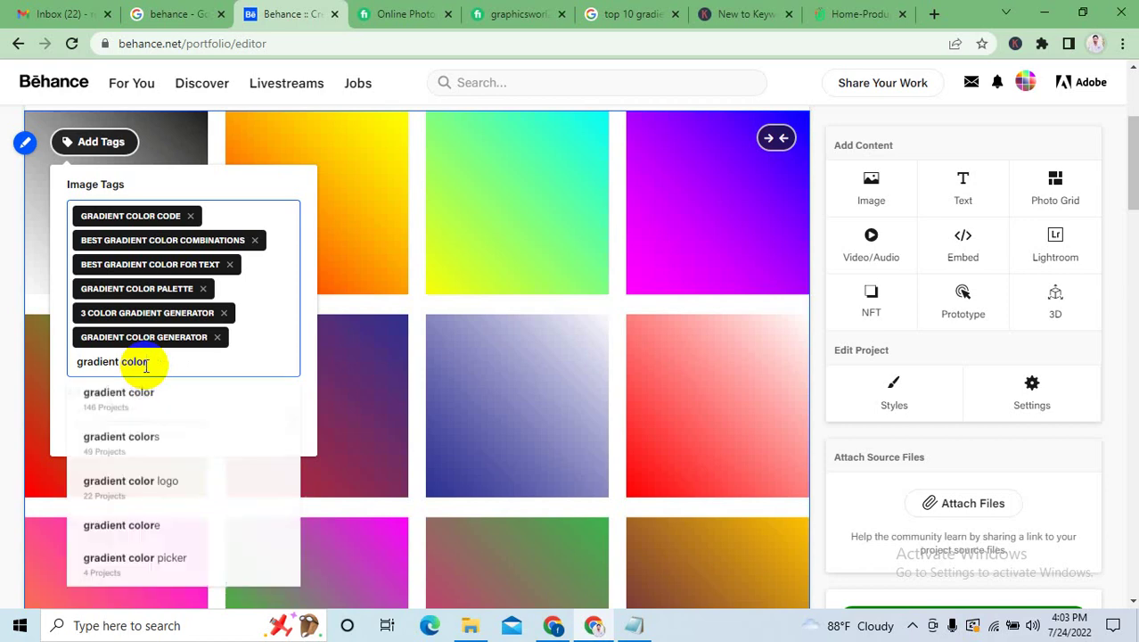
key("Return")
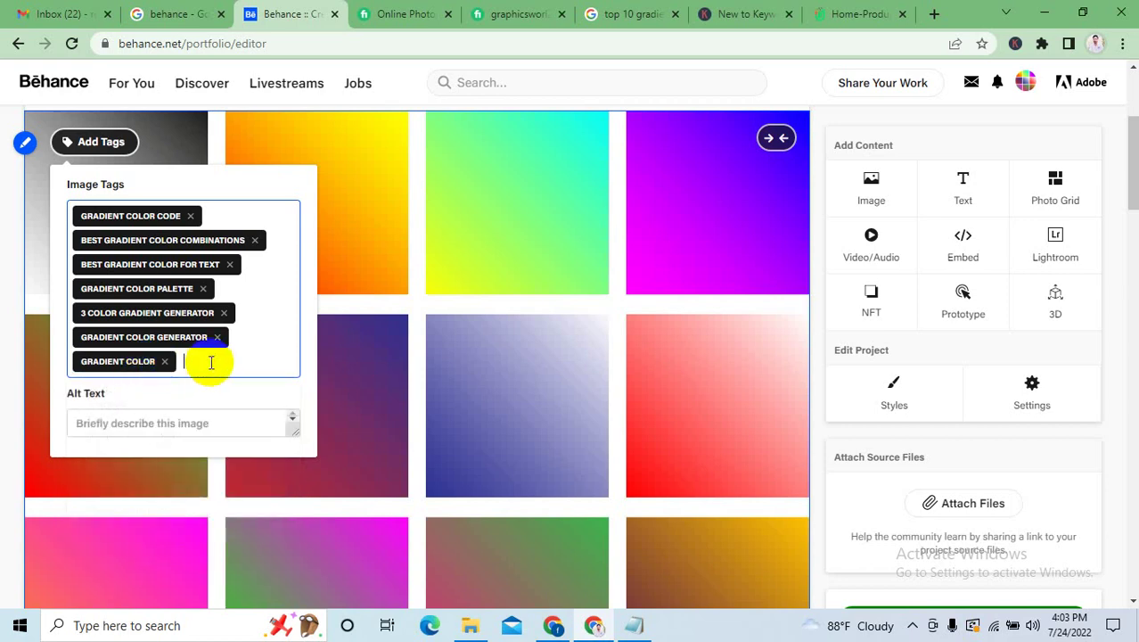
Look up tag suggestions for "color" and add "color", "colorful" and "colores" to the image tags.
type("color")
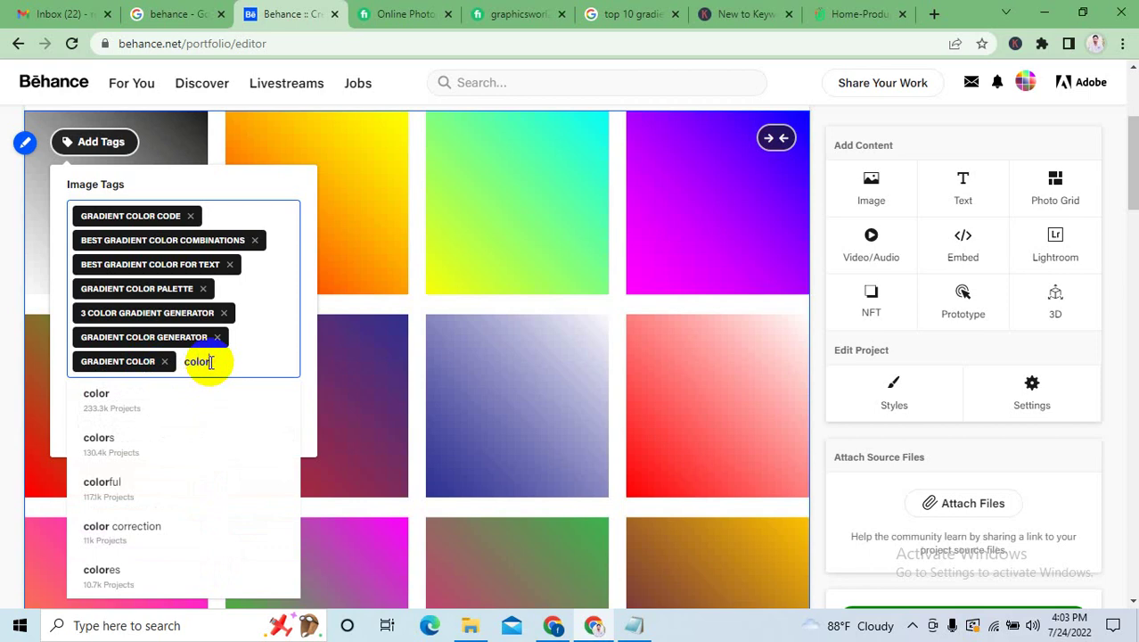
left_click_drag(220, 361, 183, 360)
key("ctrl+c")
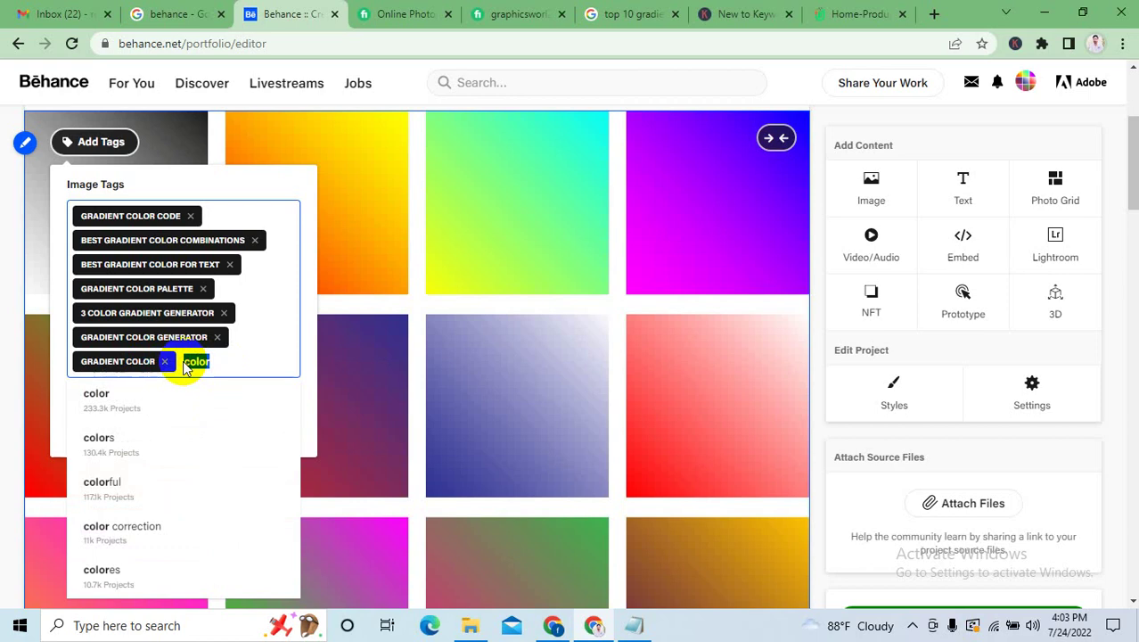
left_click(158, 392)
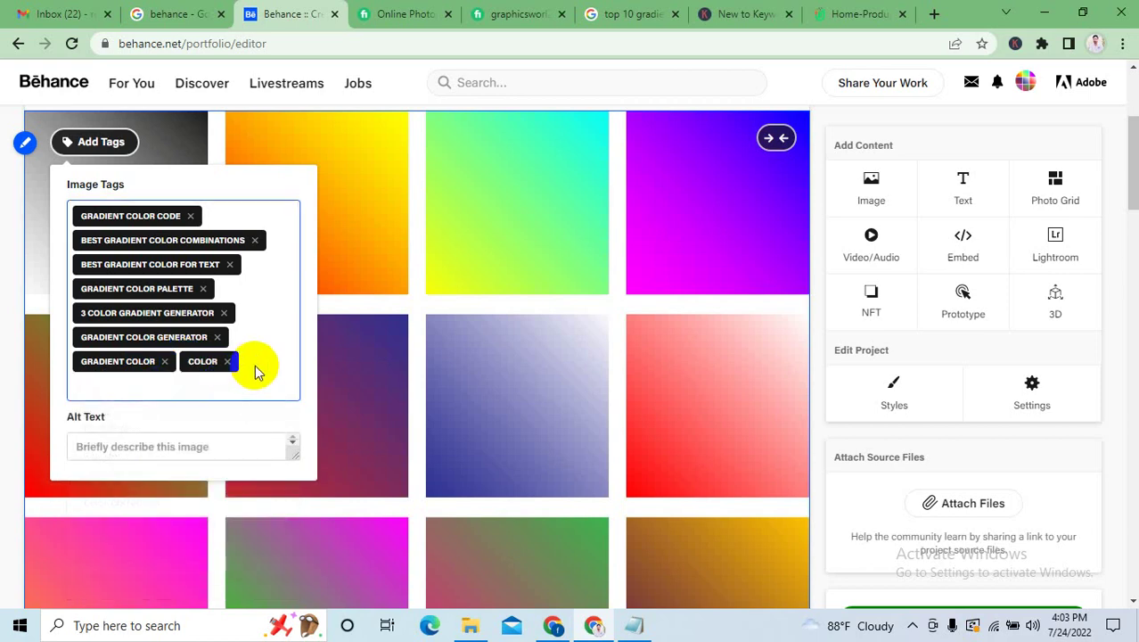
key("ctrl+v")
left_click(112, 462)
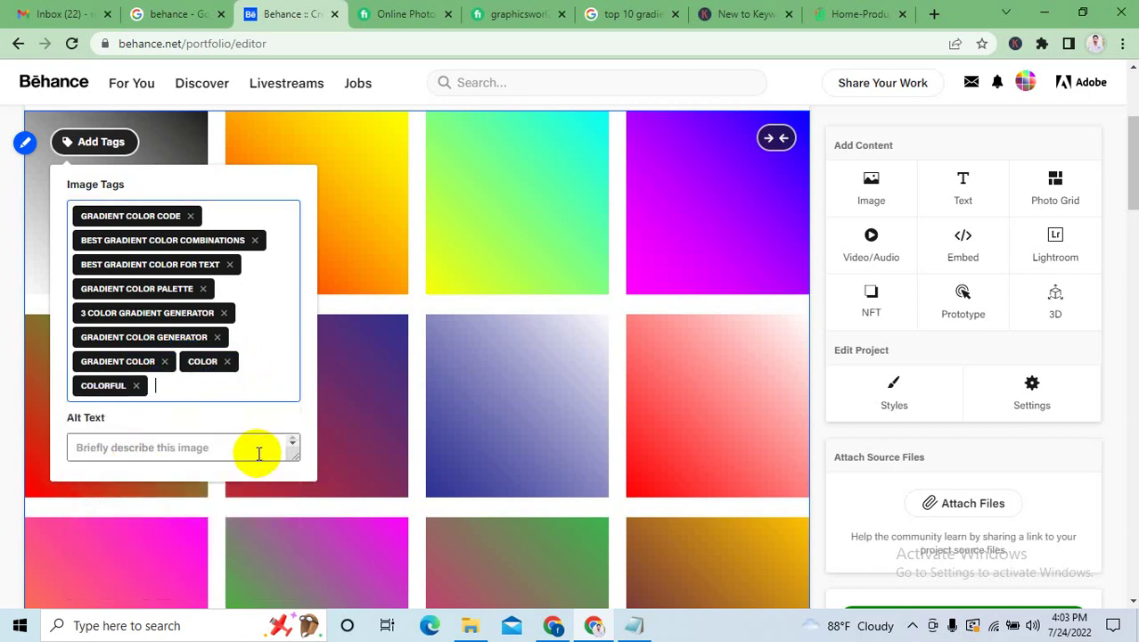
key("ctrl+v")
left_click(112, 512)
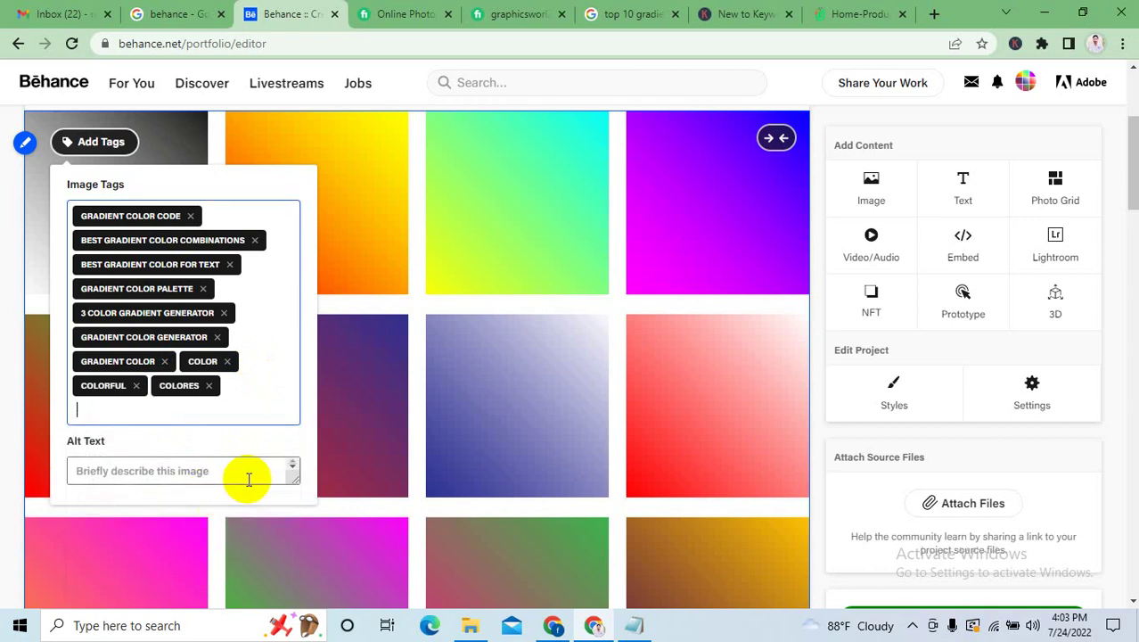
key("ctrl+v")
left_click(115, 409)
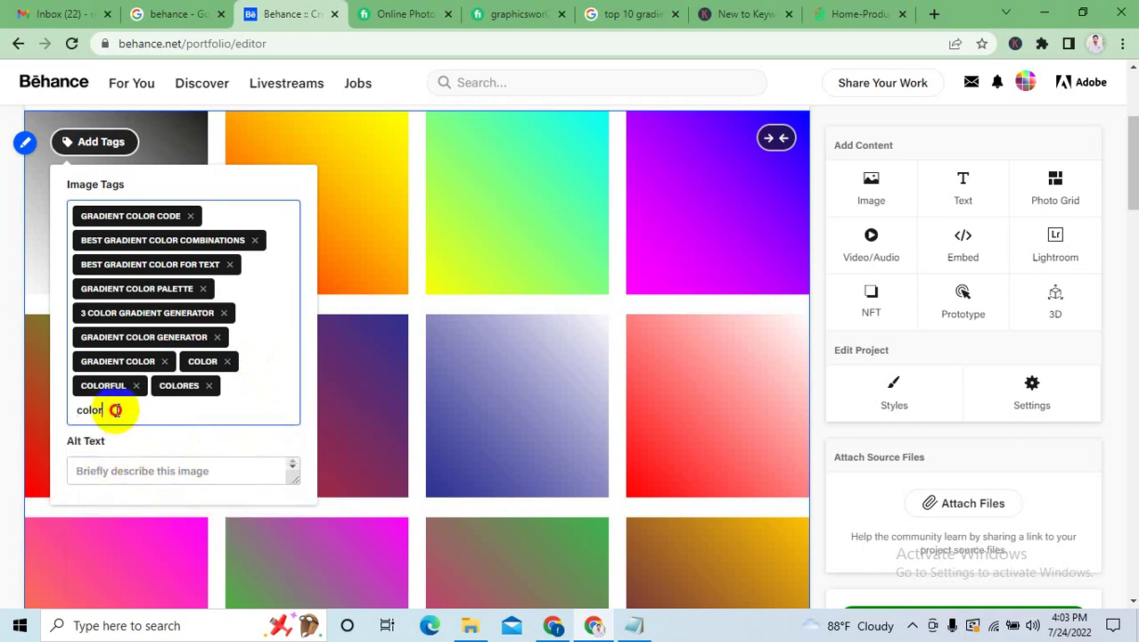
left_click_drag(116, 409, 77, 413)
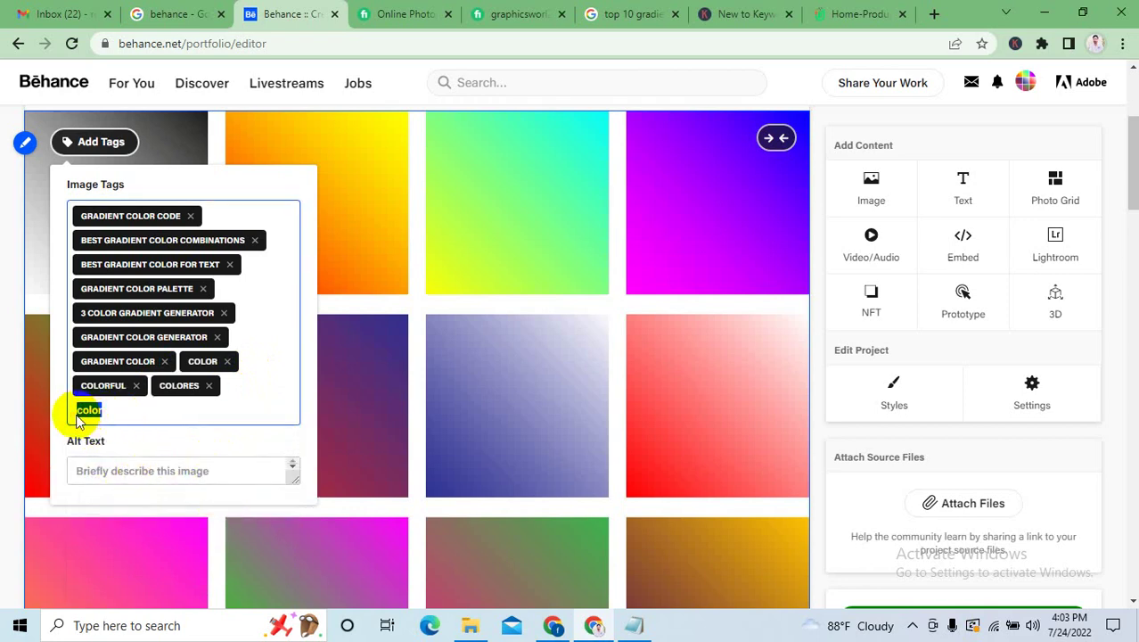
key("BackSpace")
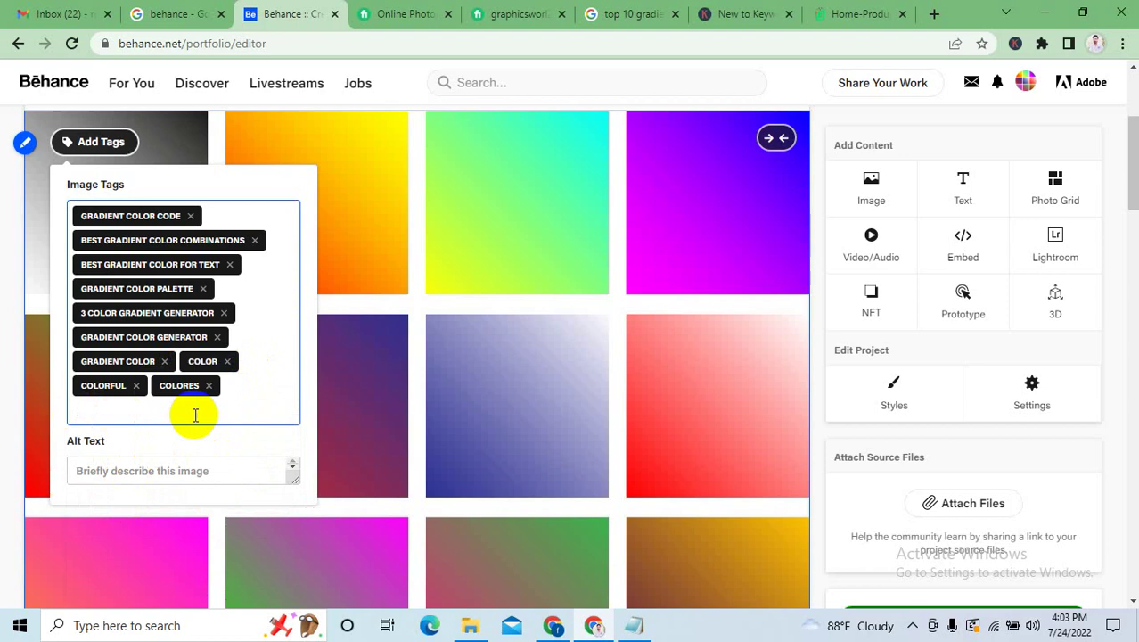
Activate the alt text field of the gradient image.
scroll(196, 414, "down", 1)
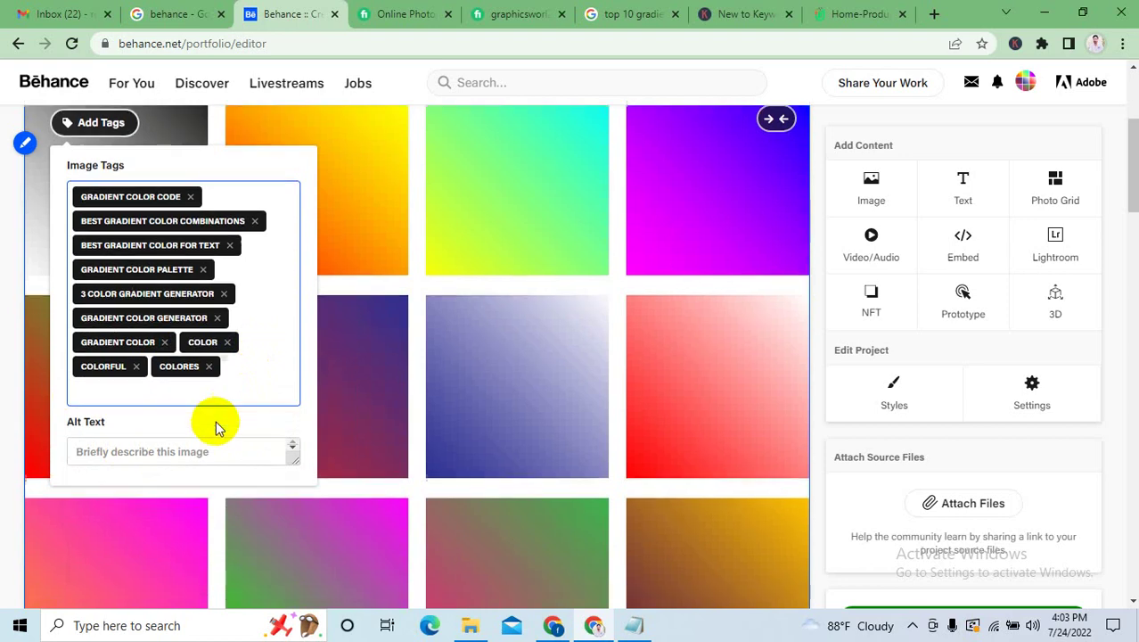
left_click(203, 385)
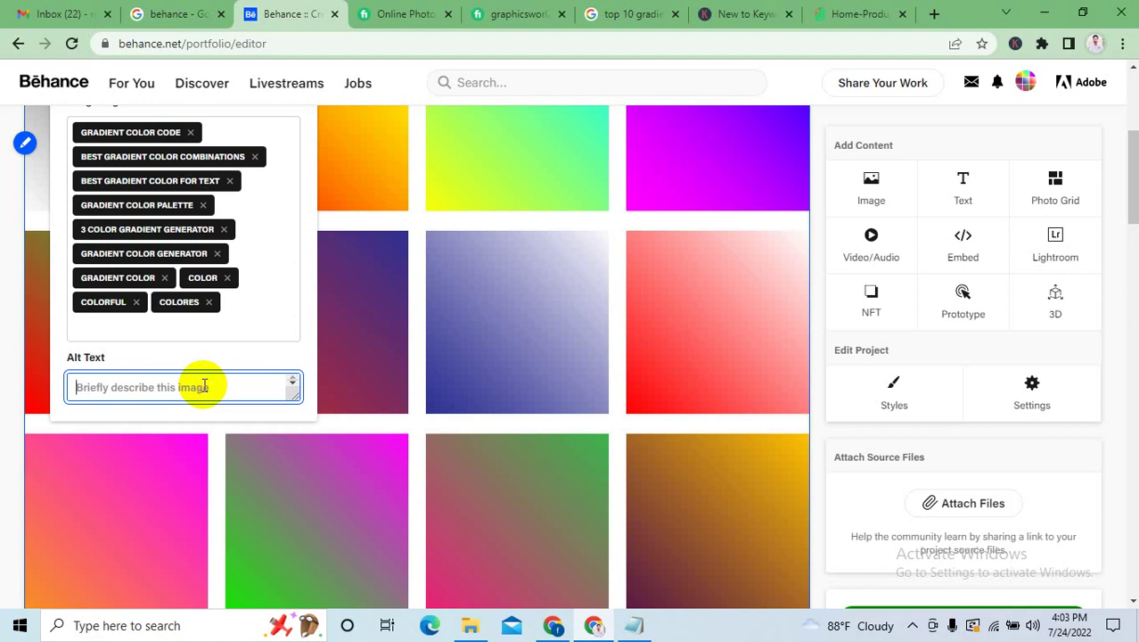
Set the alt text of the linear-gradient squares image to "Best gradient color for world" and recheck its tag and alt text entries.
type("Best")
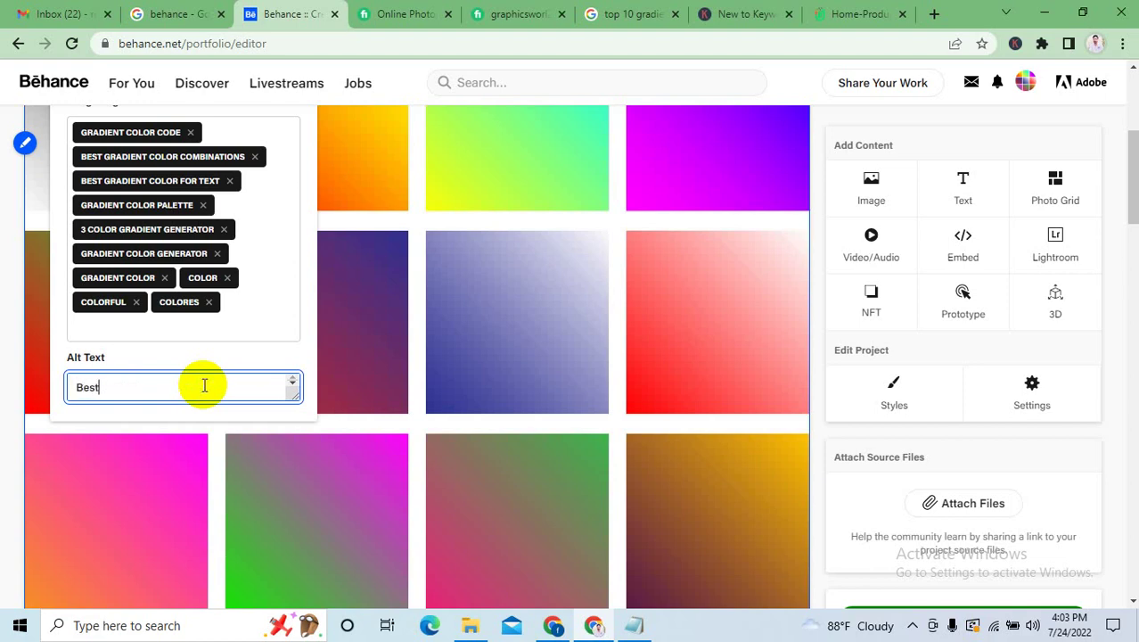
type(" gradient color for world")
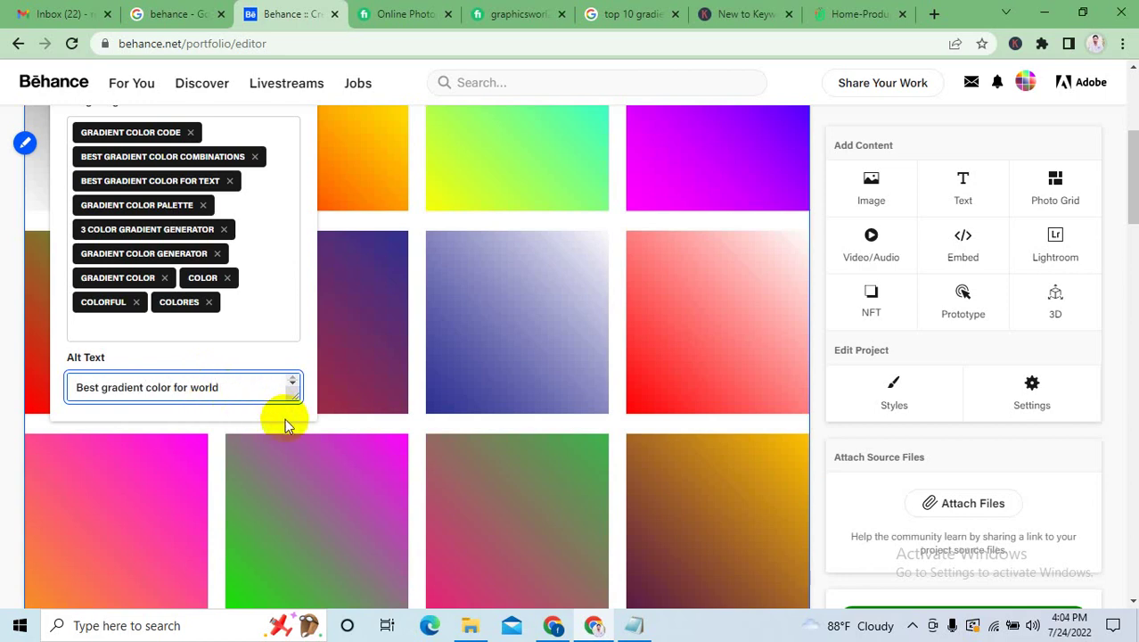
scroll(285, 418, "up", 1)
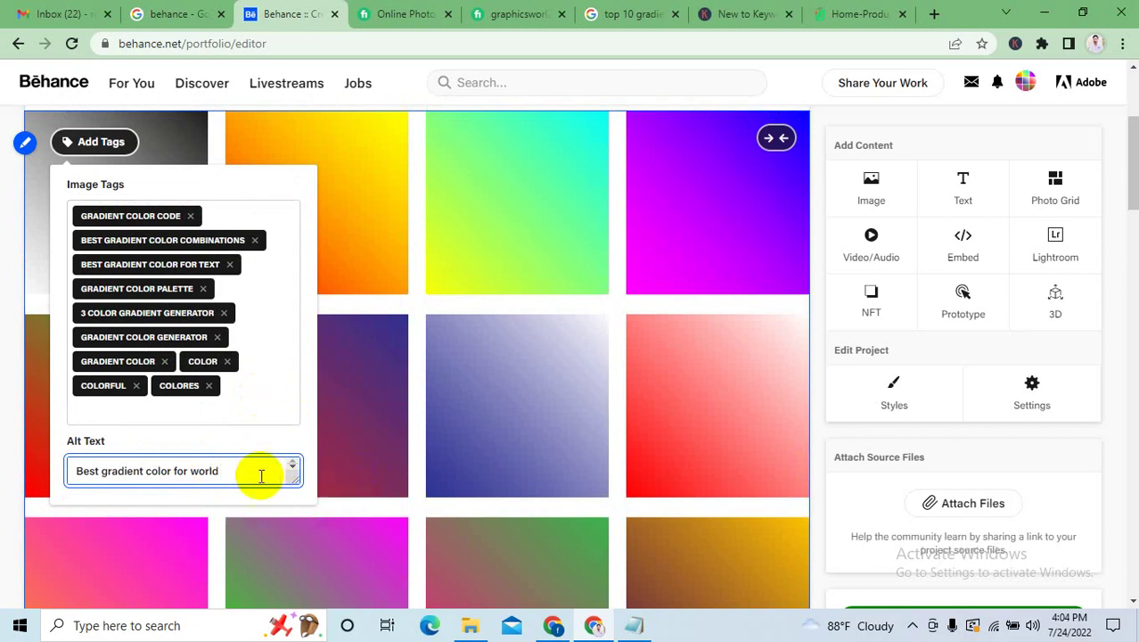
left_click_drag(261, 475, 69, 467)
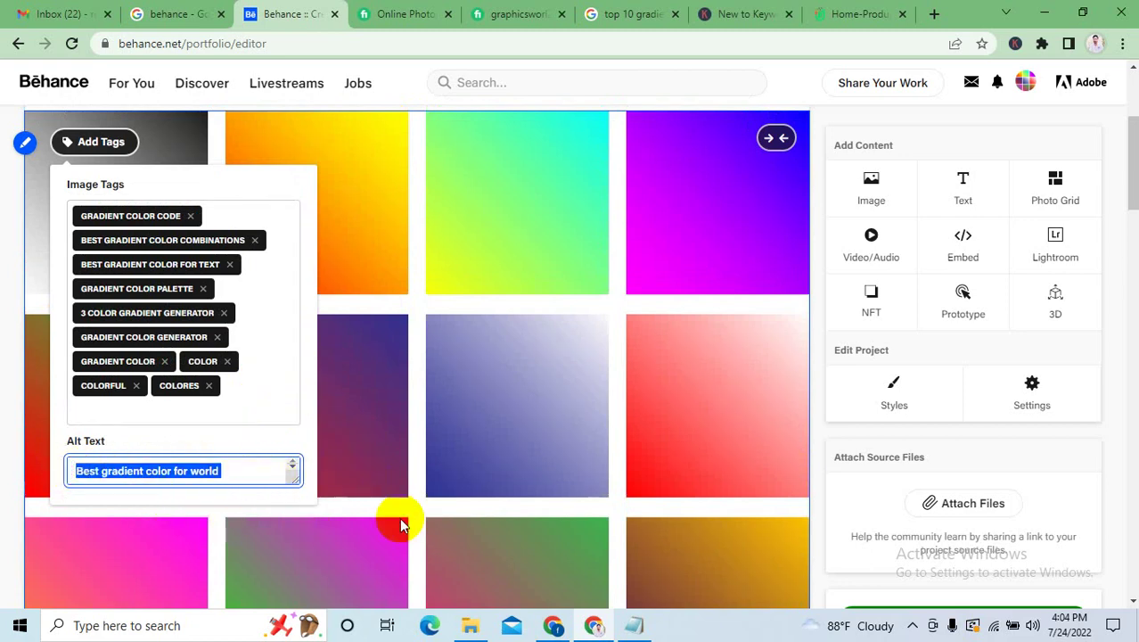
left_click(390, 330)
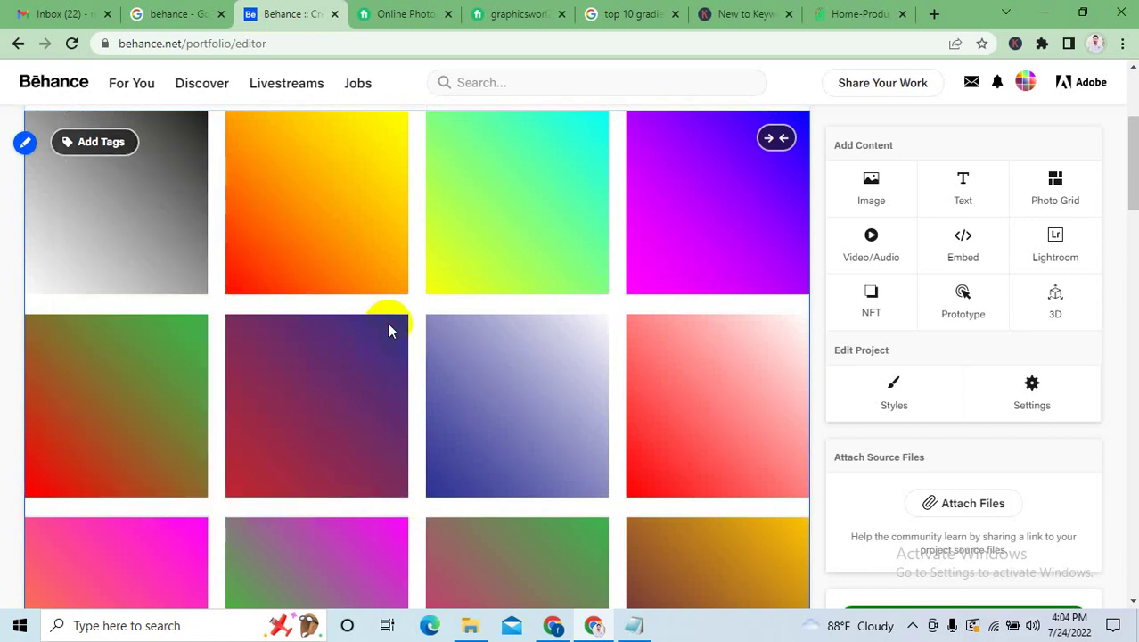
left_click(96, 144)
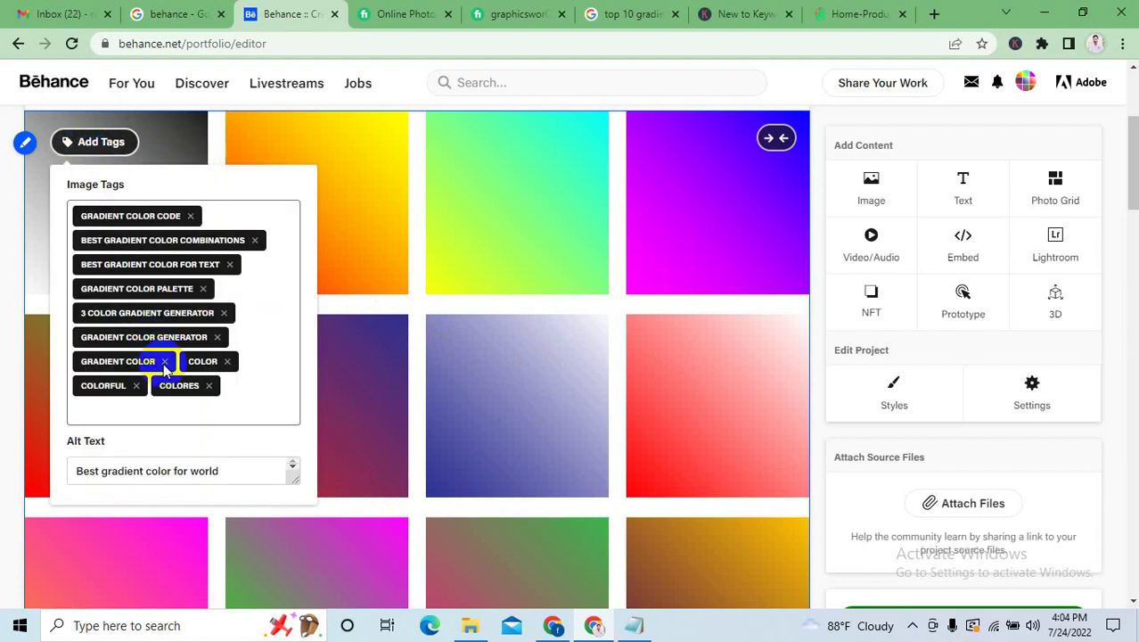
left_click(378, 390)
Open the tag settings of the blurred mesh-gradient image and look over the remaining project images below it.
scroll(191, 296, "down", 3)
scroll(188, 326, "down", 5)
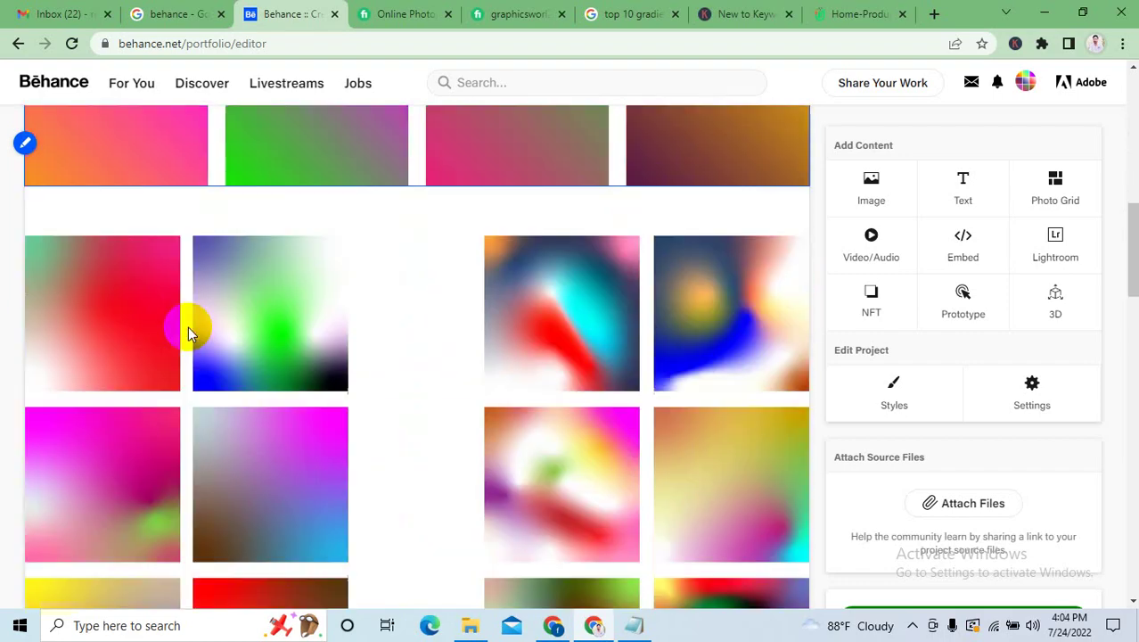
scroll(188, 327, "up", 2)
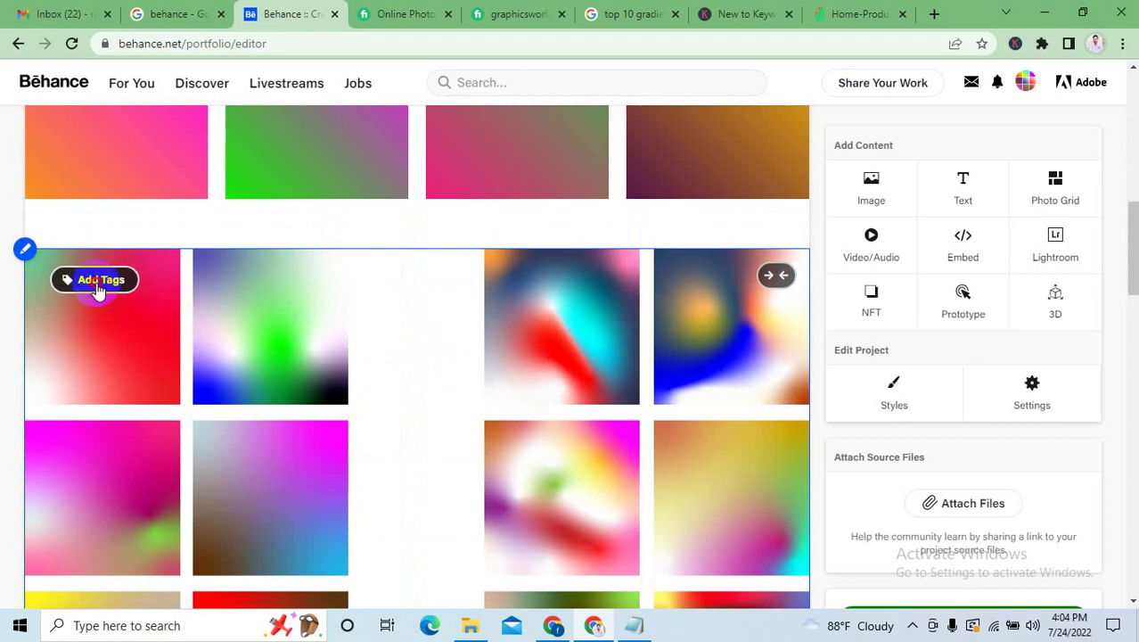
left_click(98, 282)
left_click(158, 355)
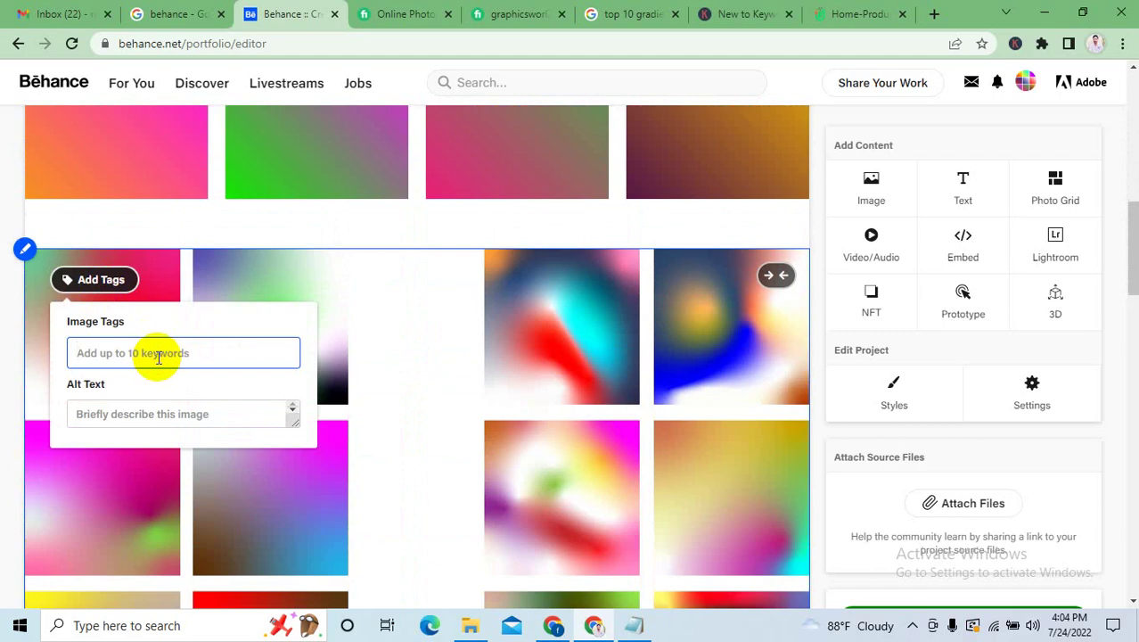
scroll(485, 347, "down", 8)
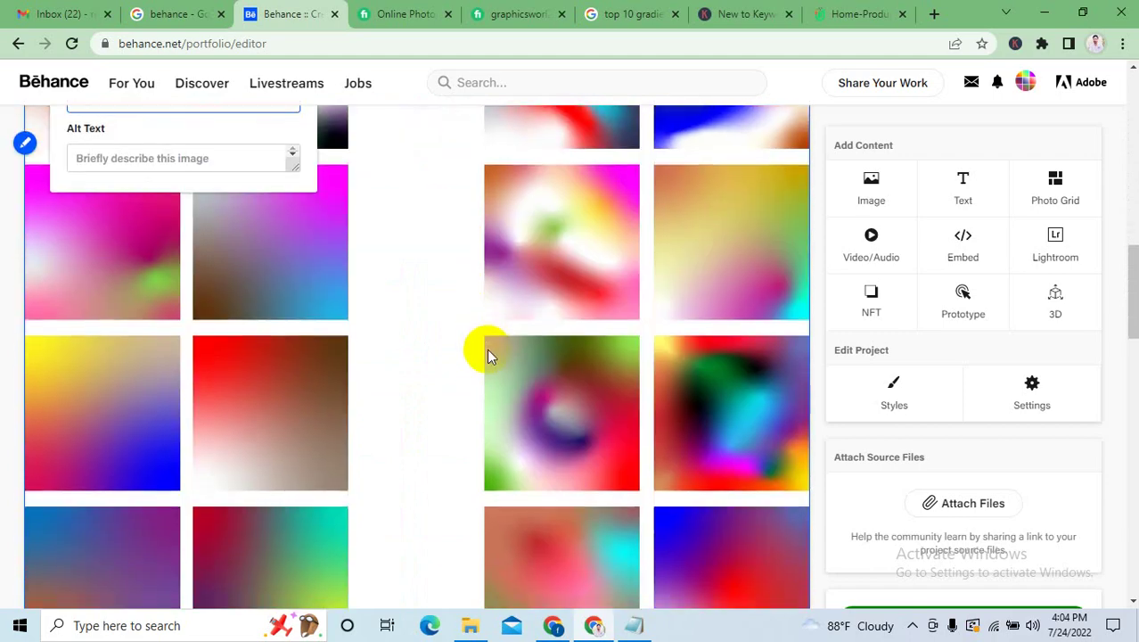
scroll(488, 412, "down", 15)
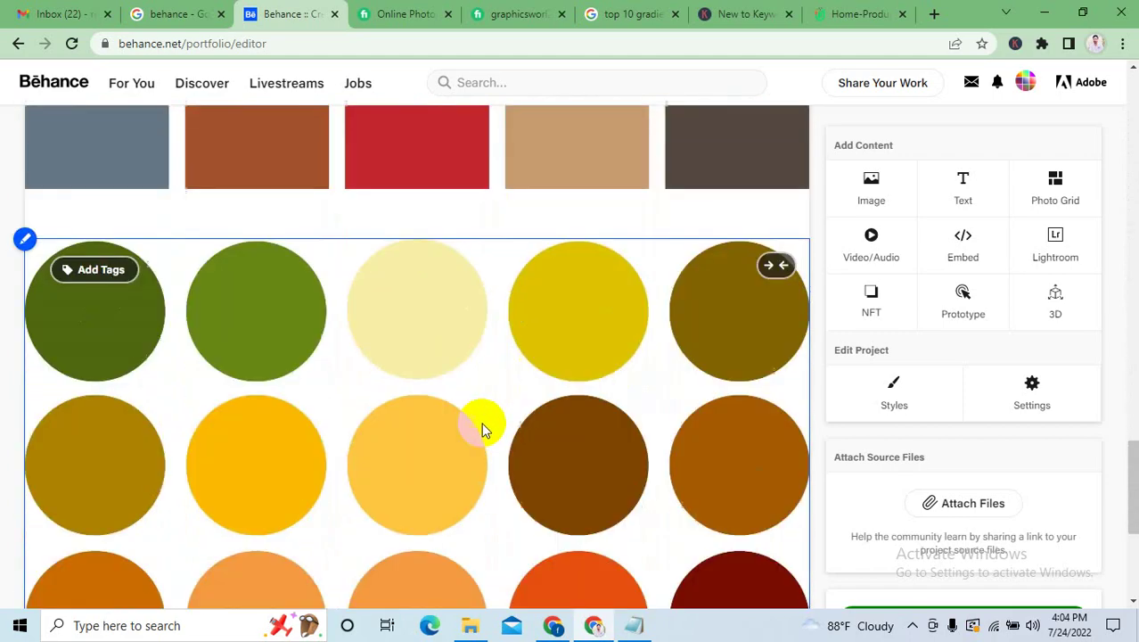
scroll(480, 437, "up", 7)
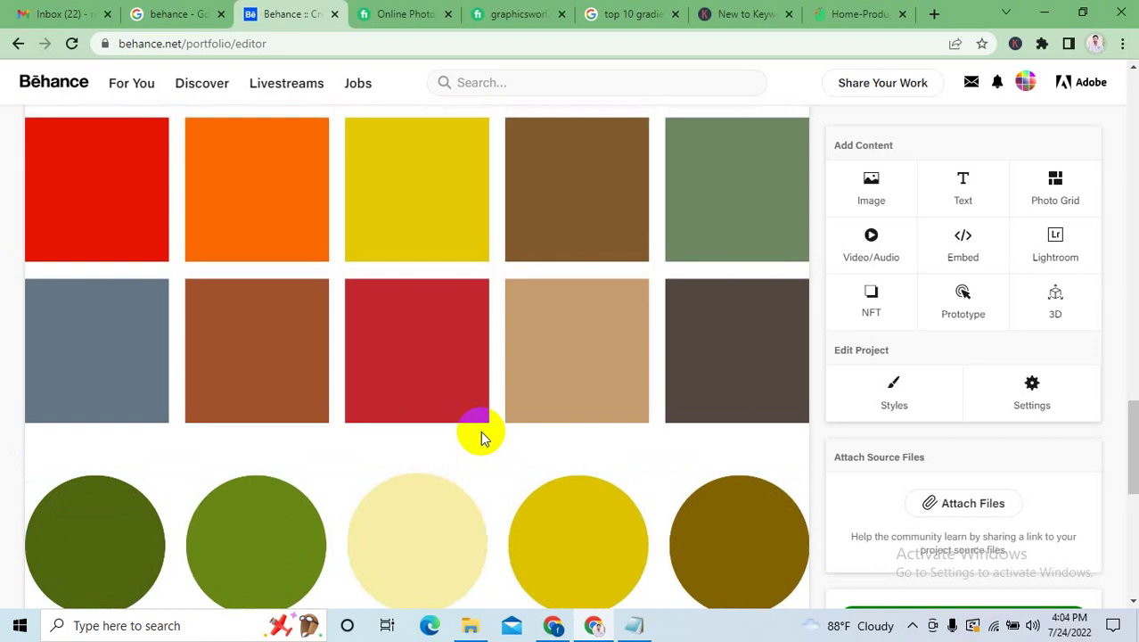
scroll(480, 434, "up", 15)
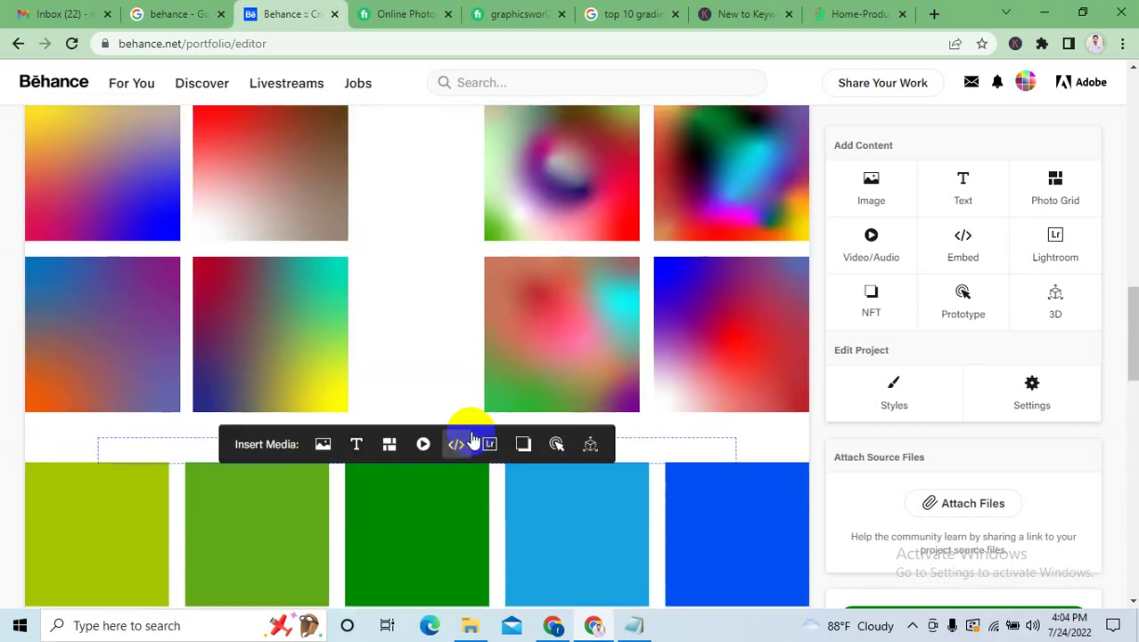
scroll(79, 344, "down", 3)
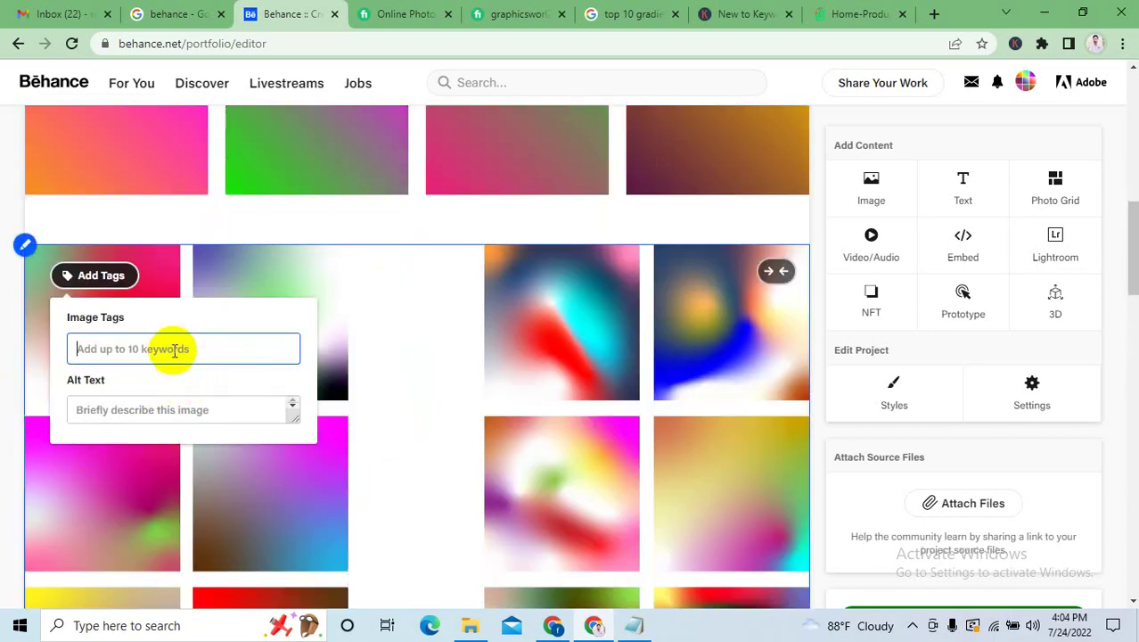
Tag the mesh-gradient image with the suggested keywords best, best design, best logo design, best t-shirt design and best logo.
type("best")
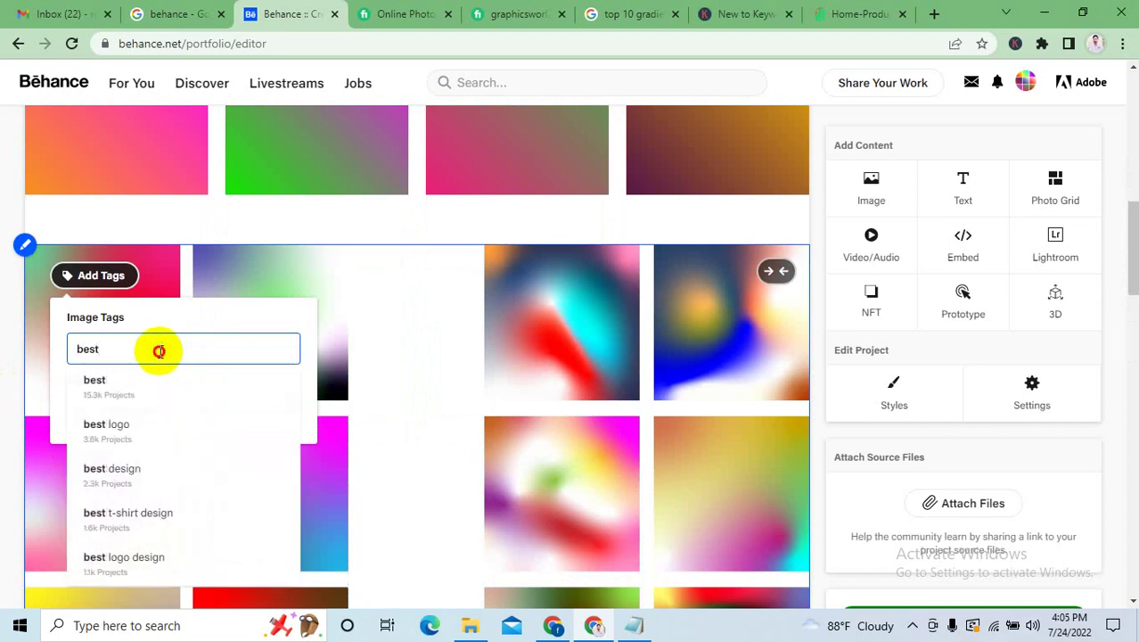
left_click_drag(160, 351, 84, 345)
key("ctrl+c")
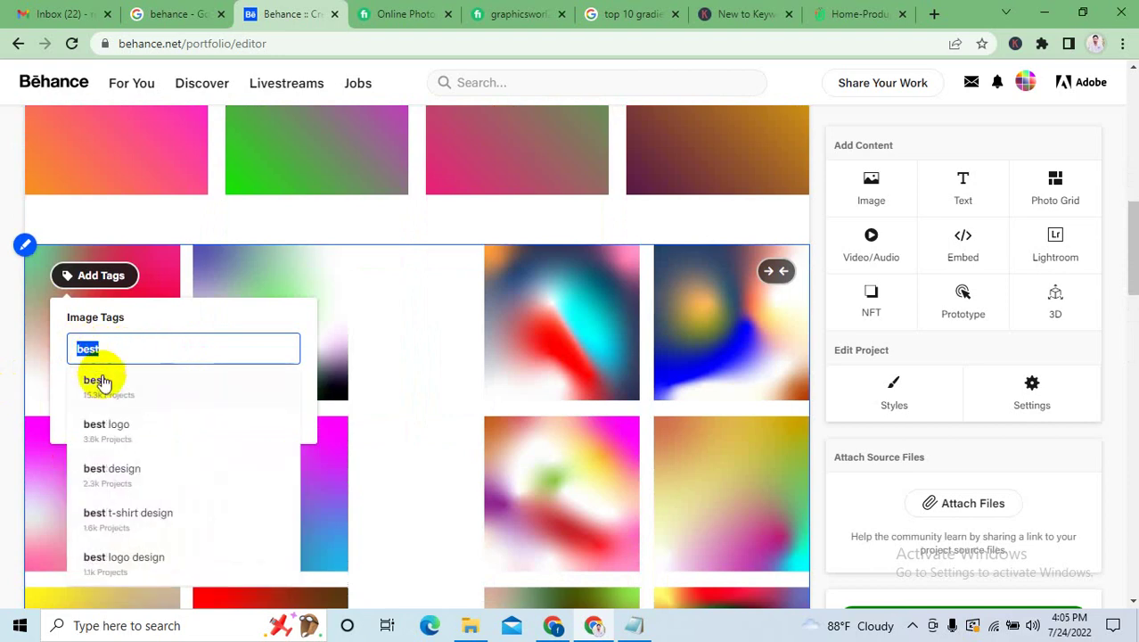
left_click(94, 380)
key("ctrl+v")
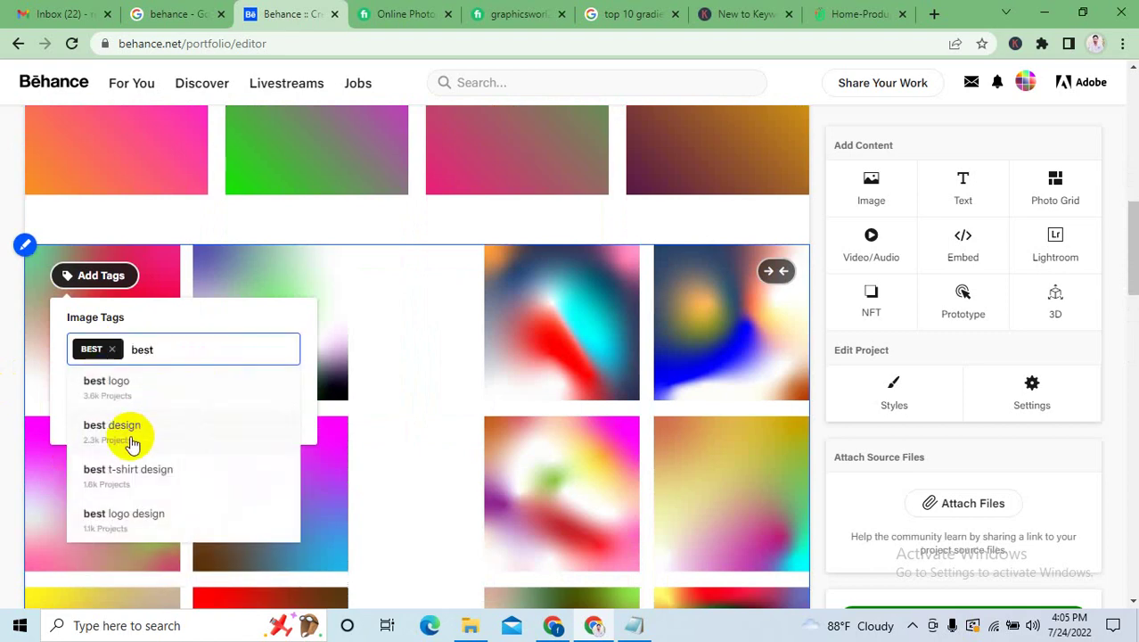
left_click(125, 425)
key("ctrl+v")
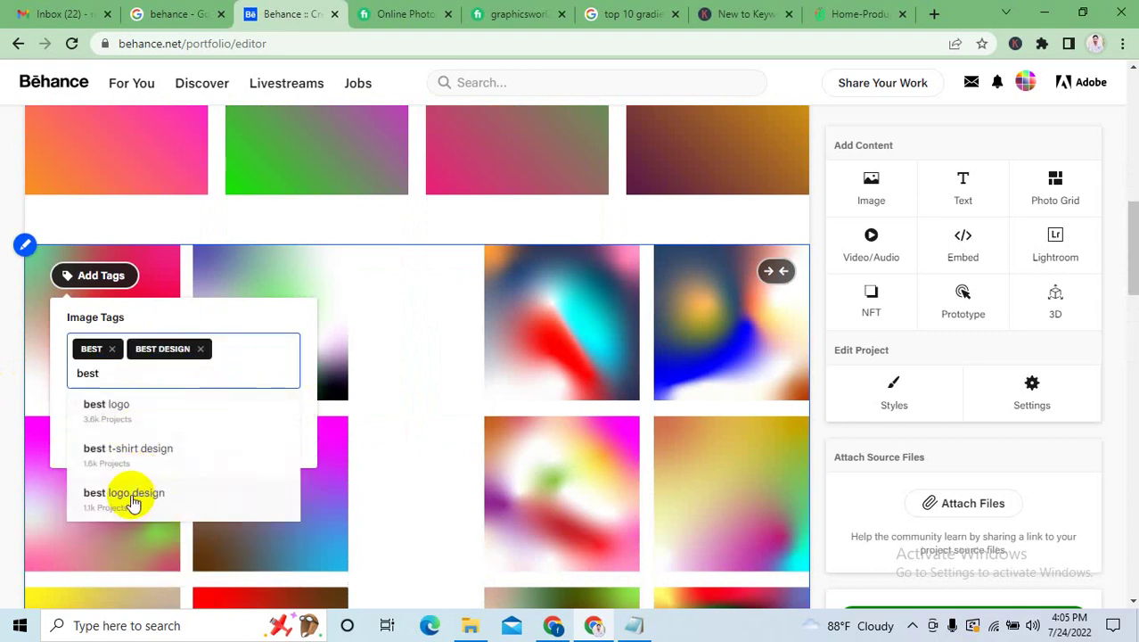
left_click(132, 496)
key("ctrl+v")
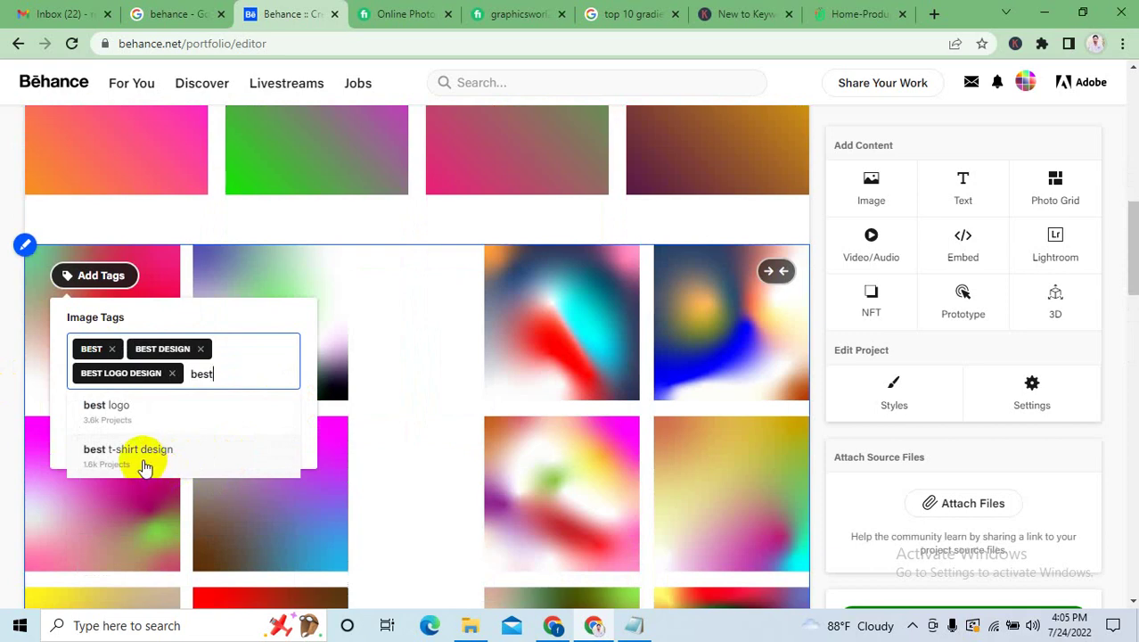
left_click(145, 465)
key("ctrl+v")
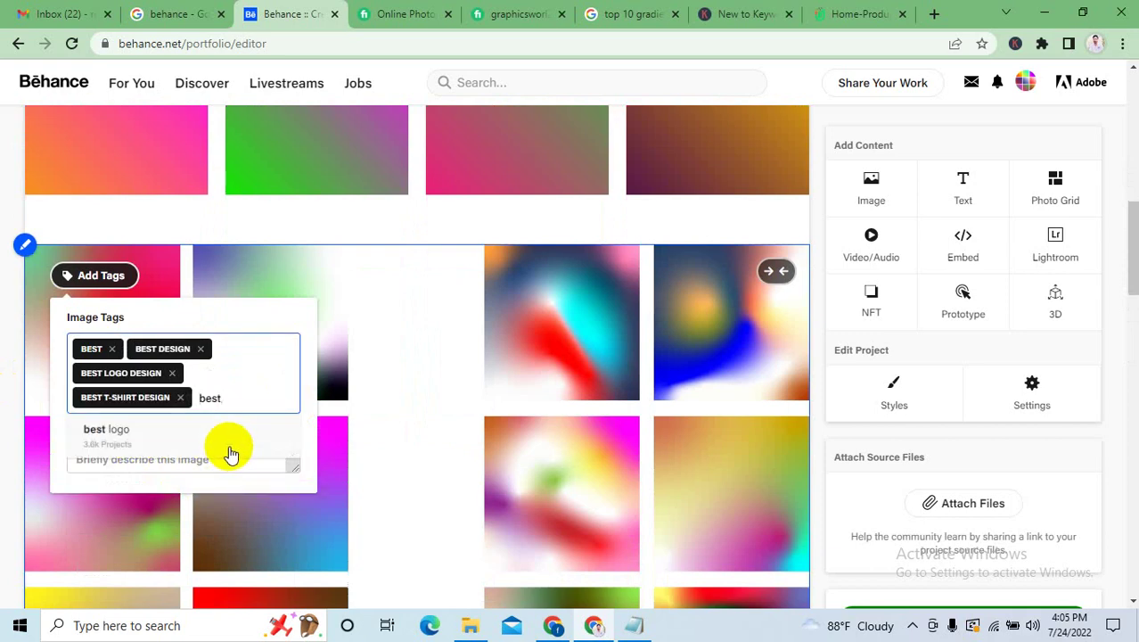
left_click(104, 432)
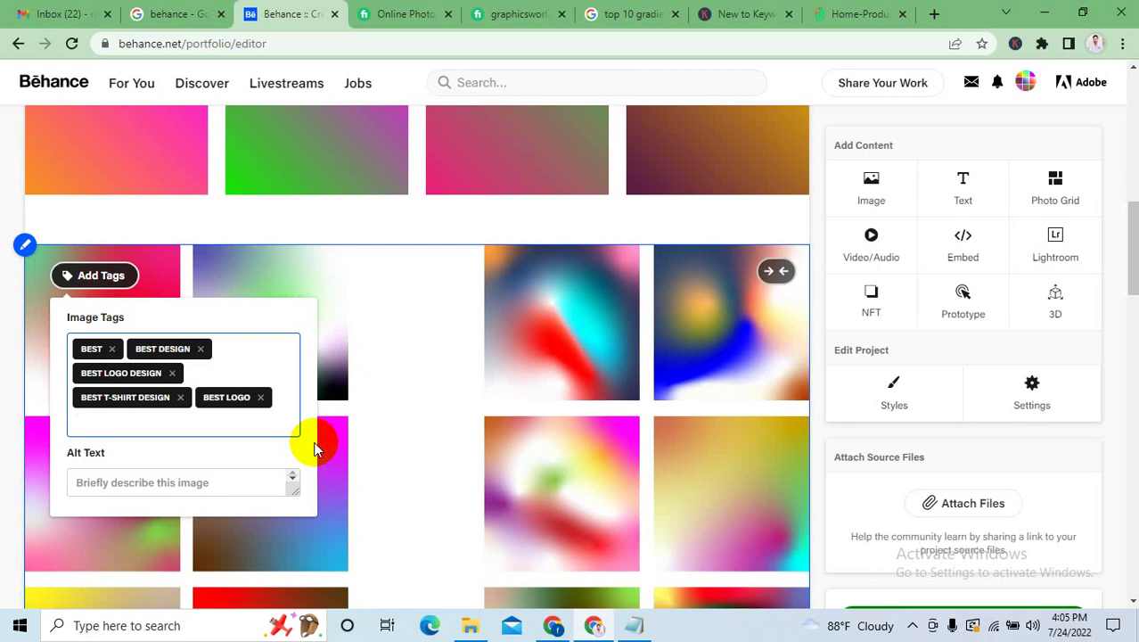
Look up tag suggestions for "gradient", copy that word, and add the suggested tag gradients to the mesh-gradient image.
type("ra")
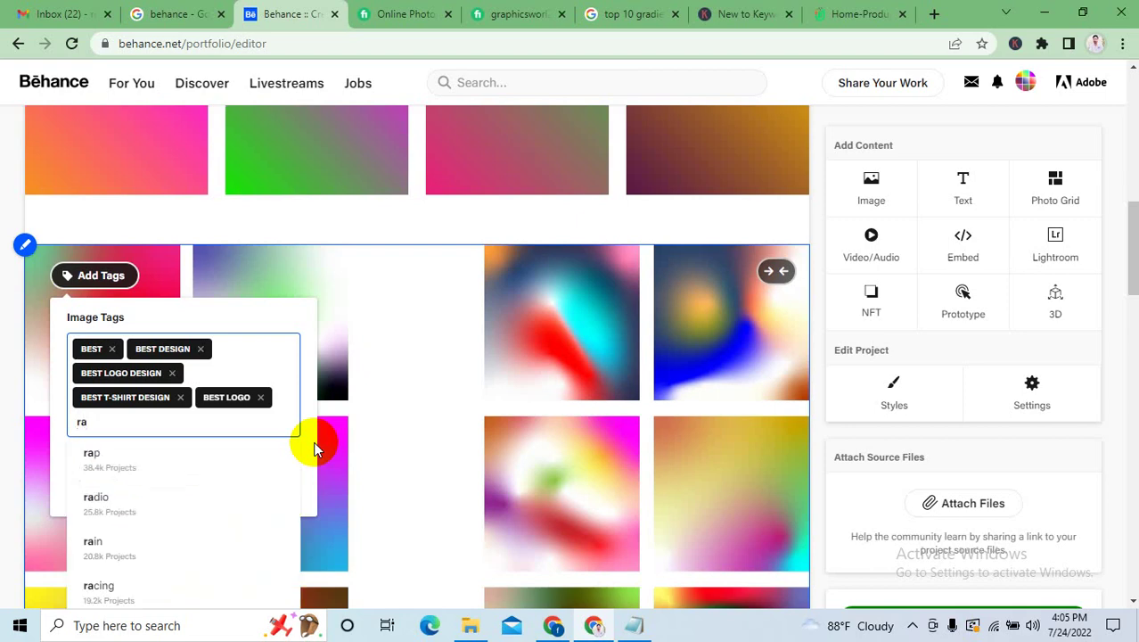
key("BackSpace")
key("BackSpace")
type("gradie")
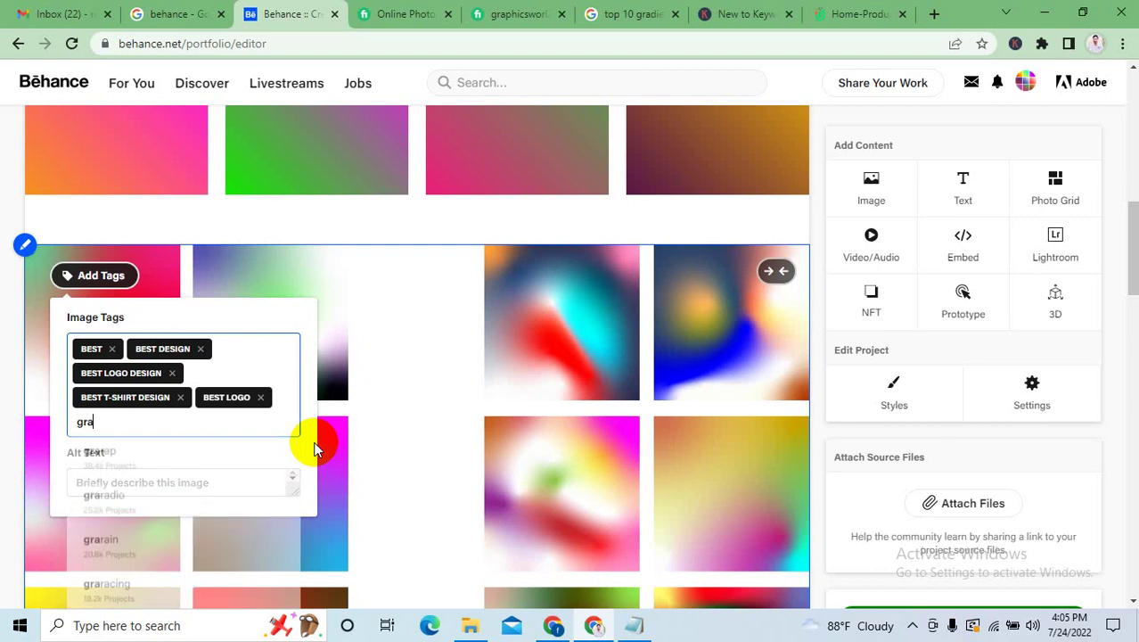
type("nt")
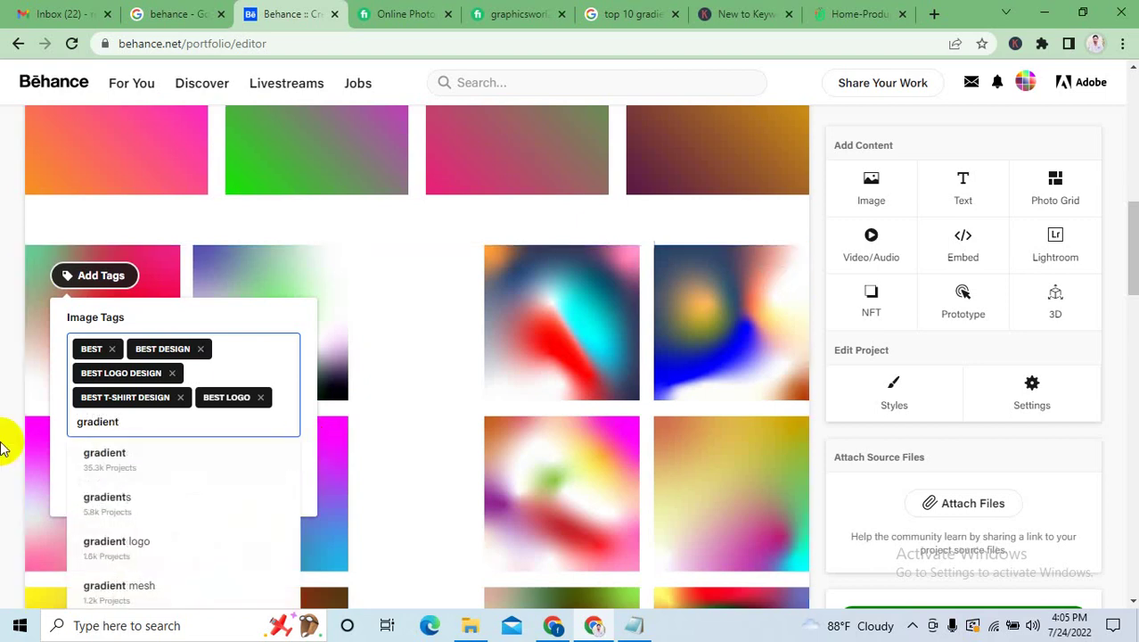
double_click(207, 415)
left_click_drag(118, 422, 79, 425)
key("ctrl+c")
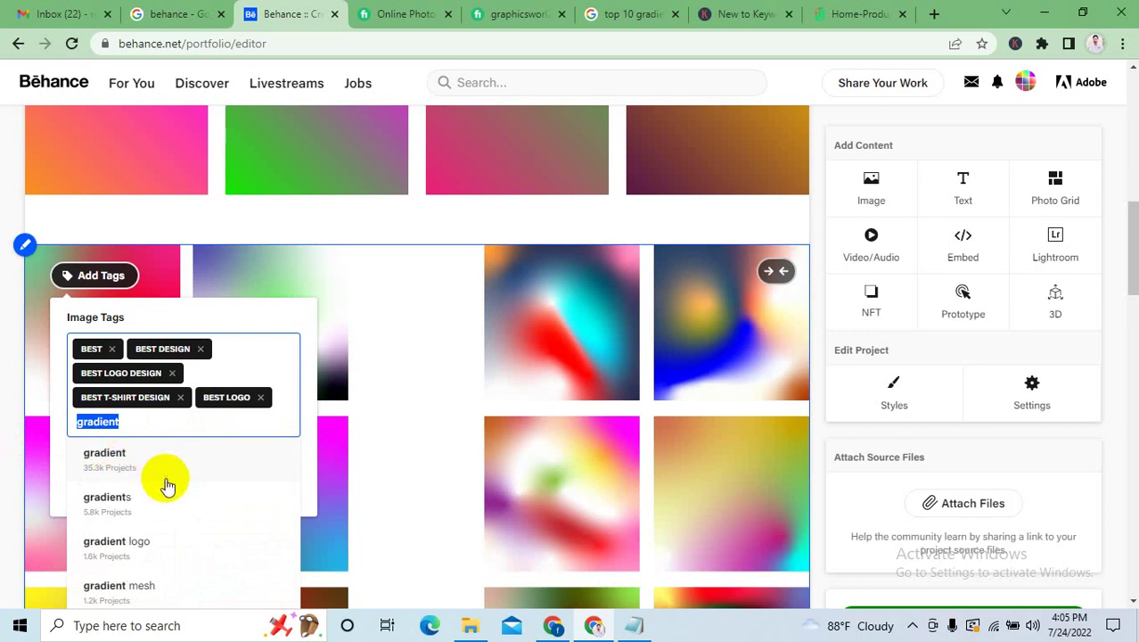
scroll(169, 483, "down", 1)
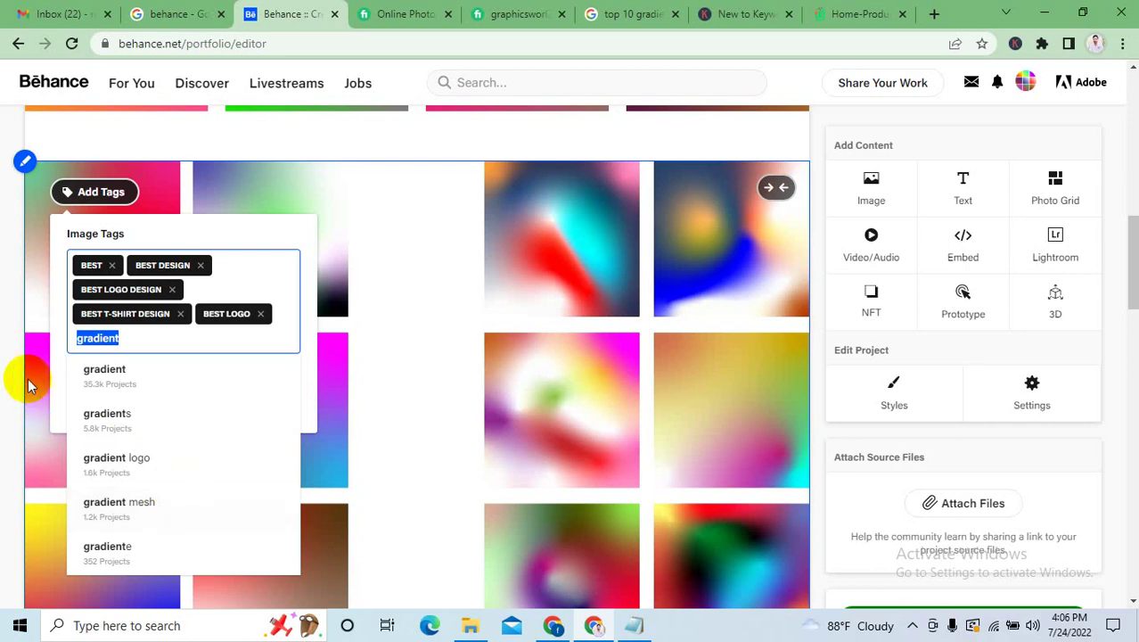
left_click(108, 438)
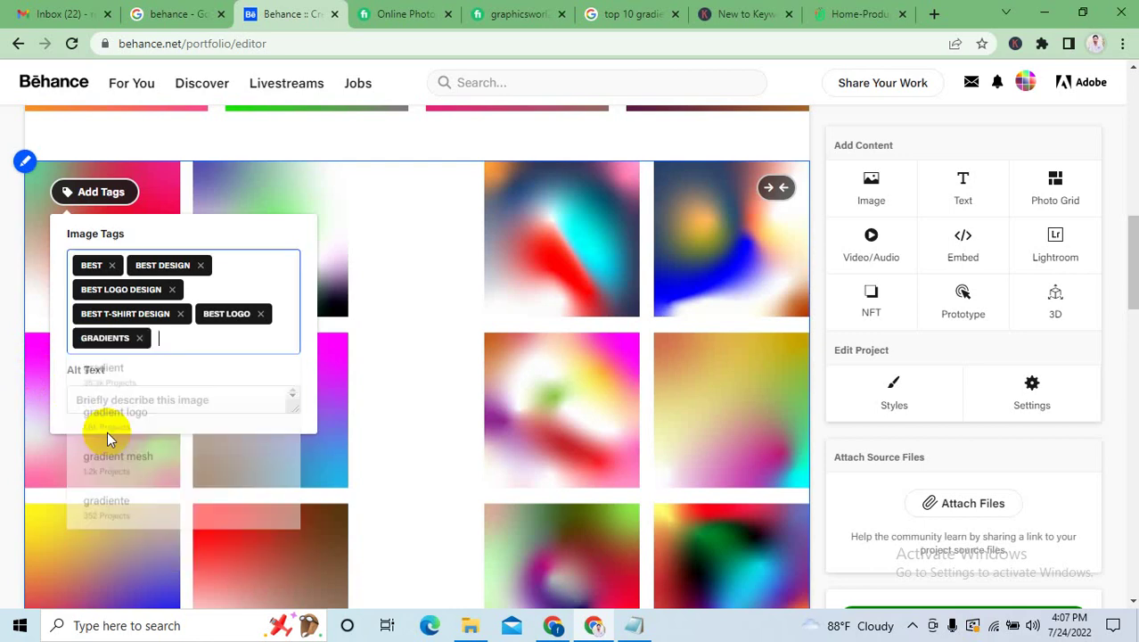
Add the suggested tags gradient mesh, gradiente and gradient logo to the mesh-gradient image.
key("ctrl+v")
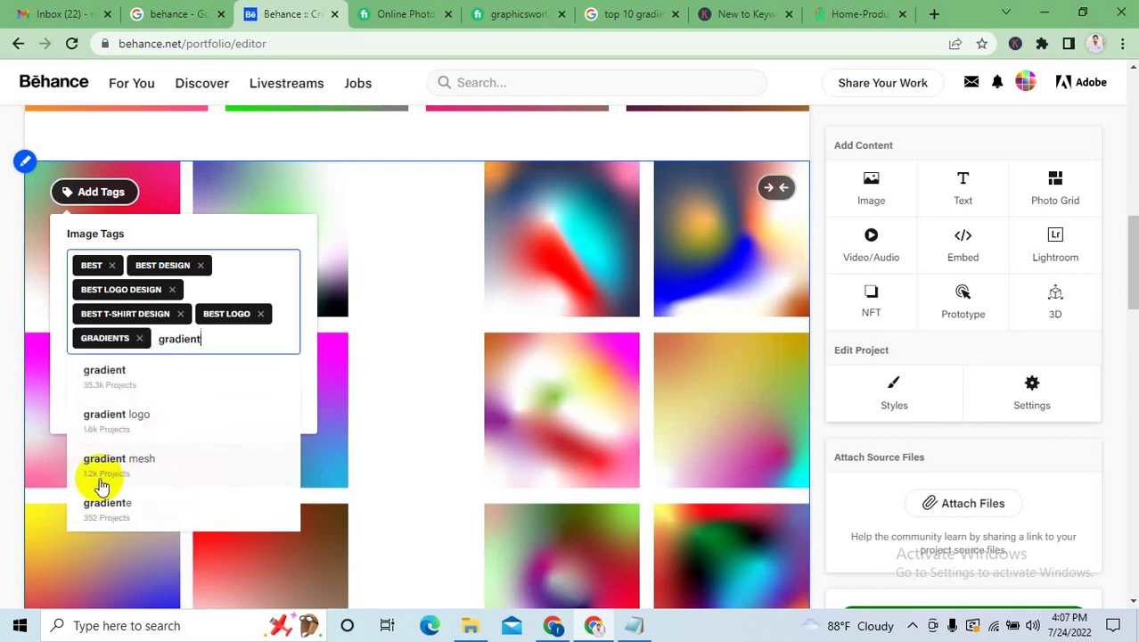
left_click(134, 470)
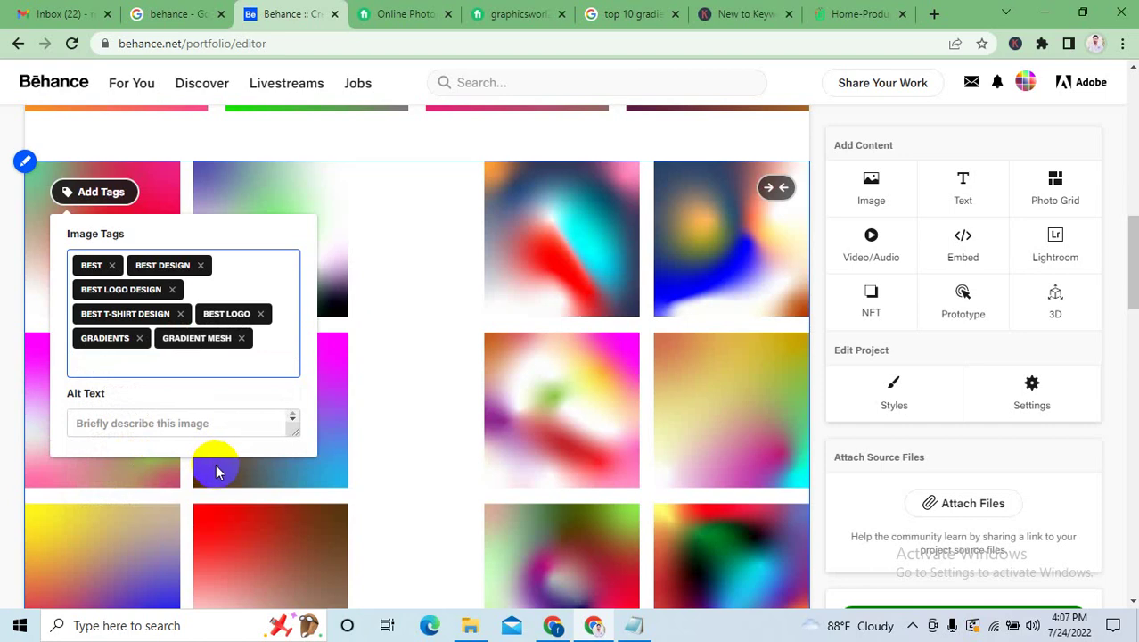
key("ctrl+v")
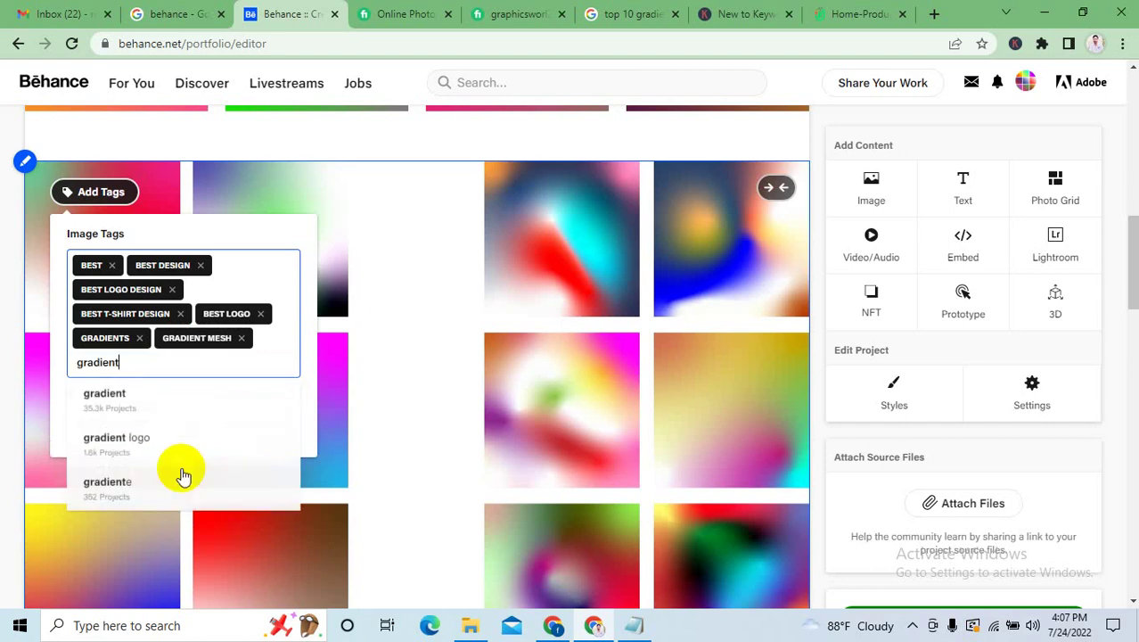
left_click(107, 495)
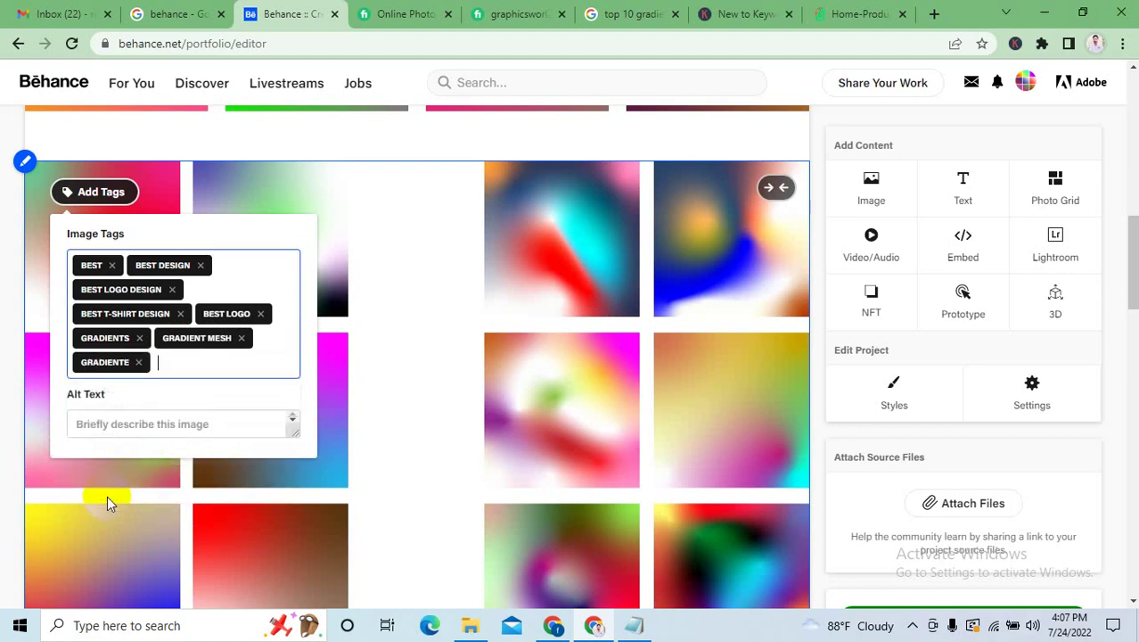
type("gradient")
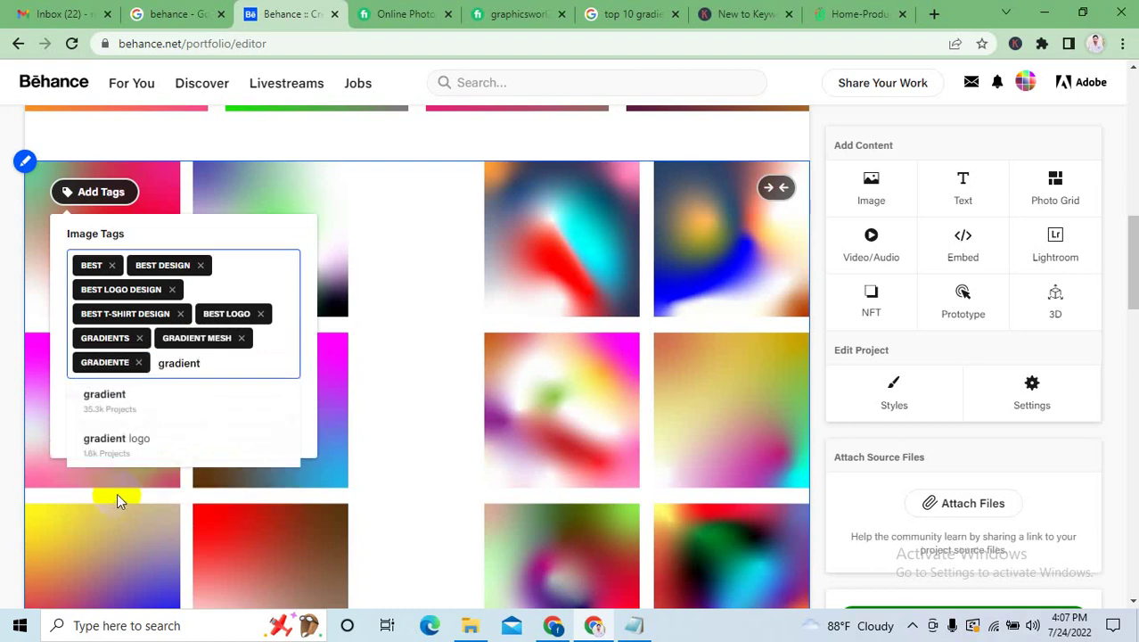
left_click(112, 446)
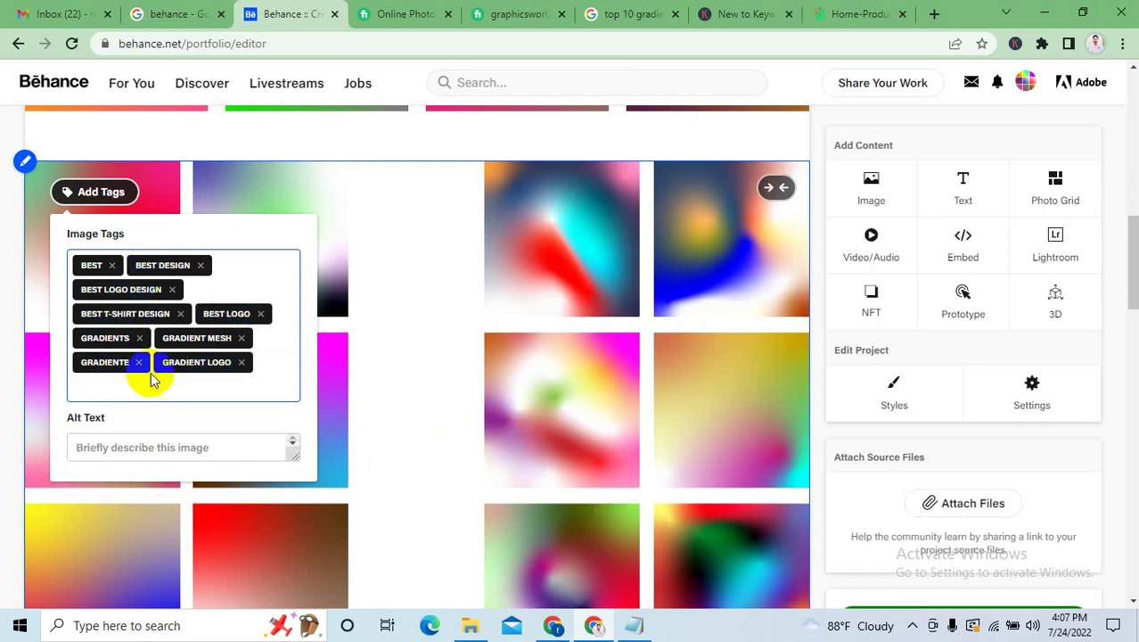
Look up tag suggestions for "gradient color", copy that phrase, and add the suggested tag gradient color to the mesh-gradient image.
type("gradient")
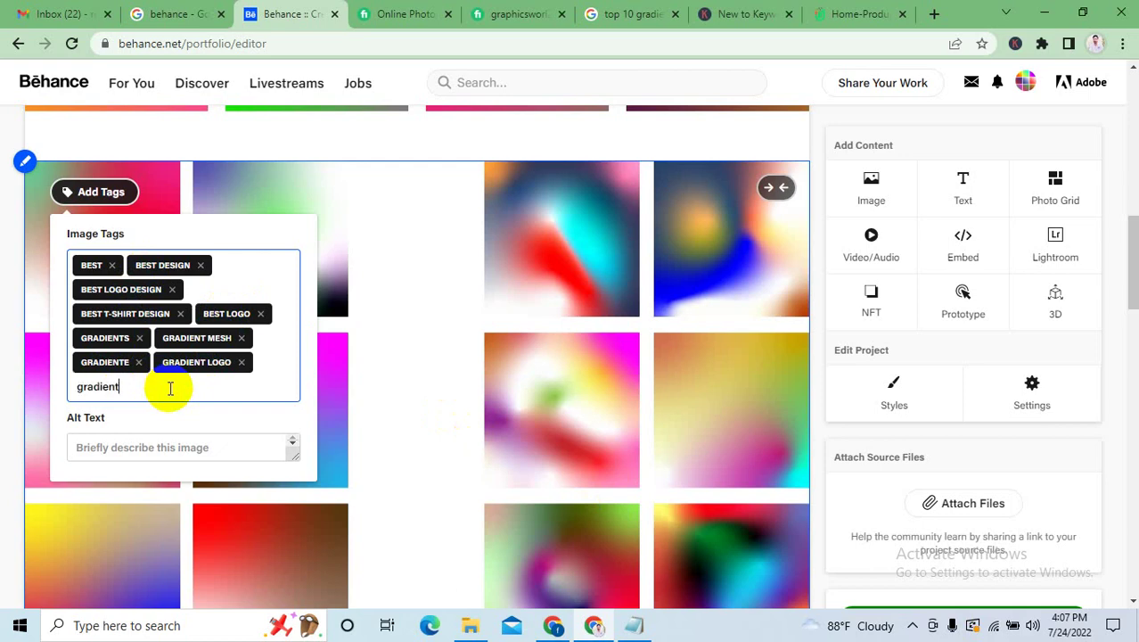
type(" color")
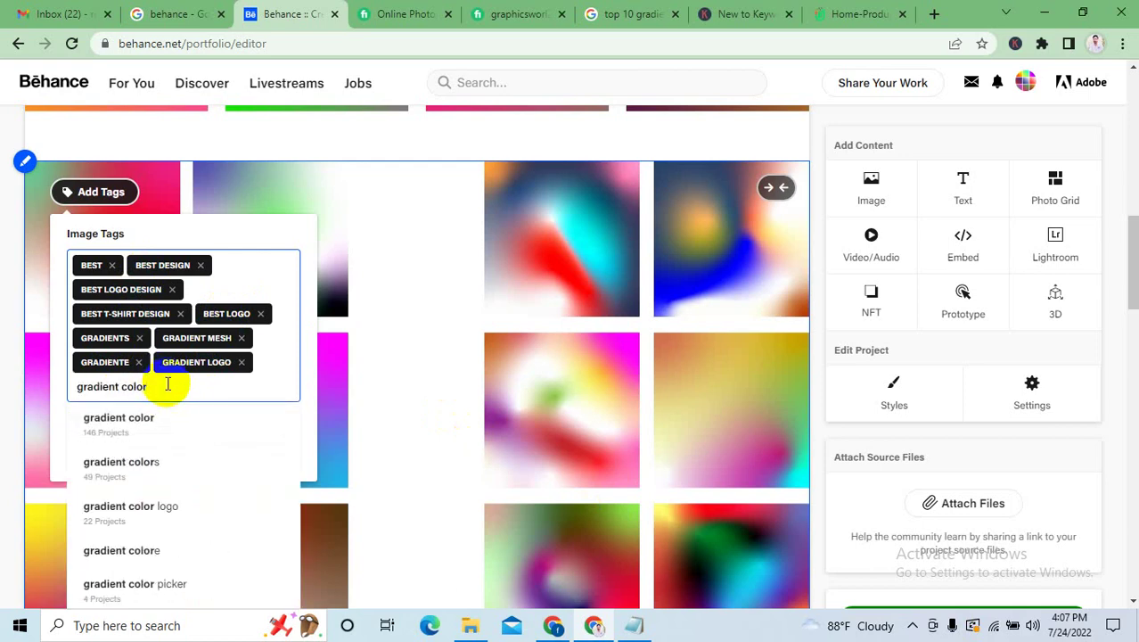
left_click_drag(171, 389, 82, 386)
key("ctrl+c")
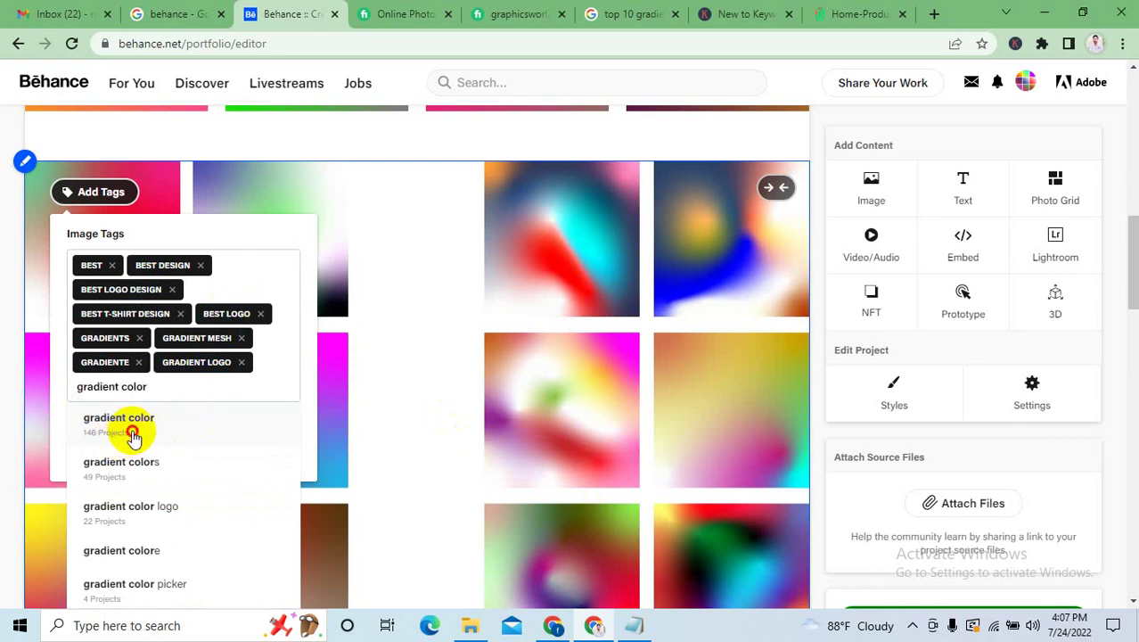
left_click(131, 434)
key("ctrl+v")
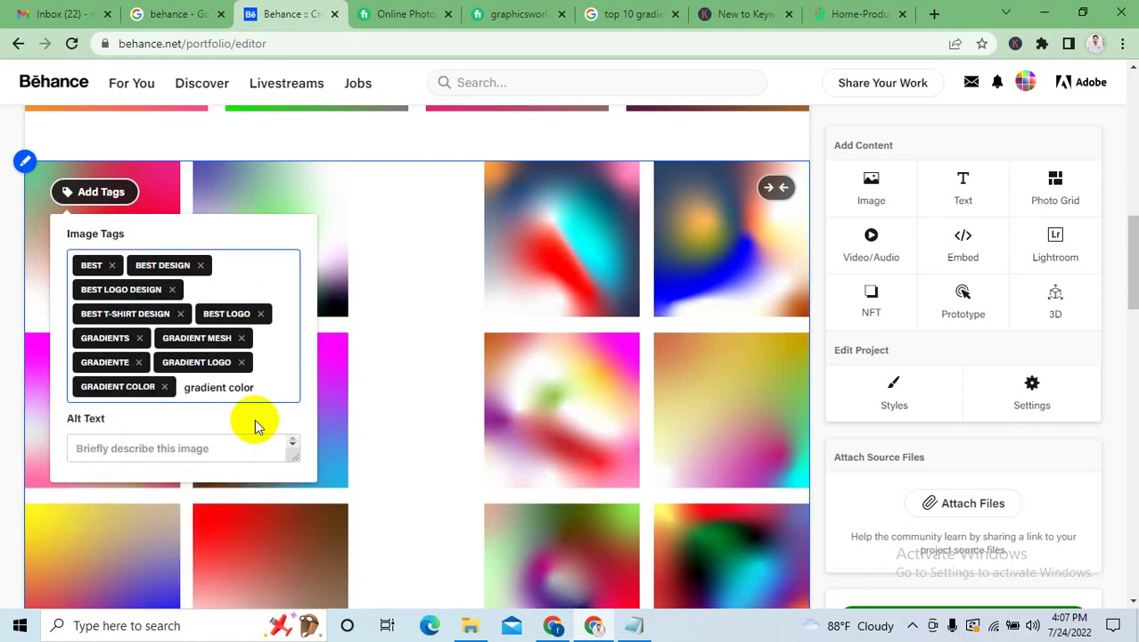
double_click(254, 386)
left_click(266, 388)
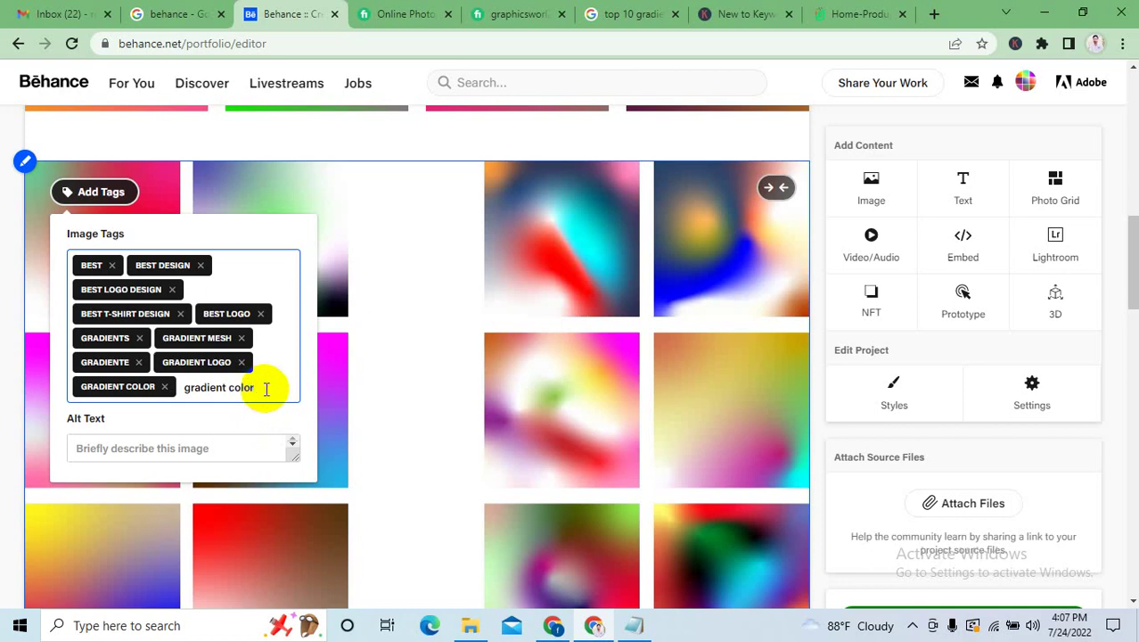
key("BackSpace")
key("BackSpace")
key("BackSpace")
key("BackSpace")
key("BackSpace")
left_click_drag(242, 387, 183, 386)
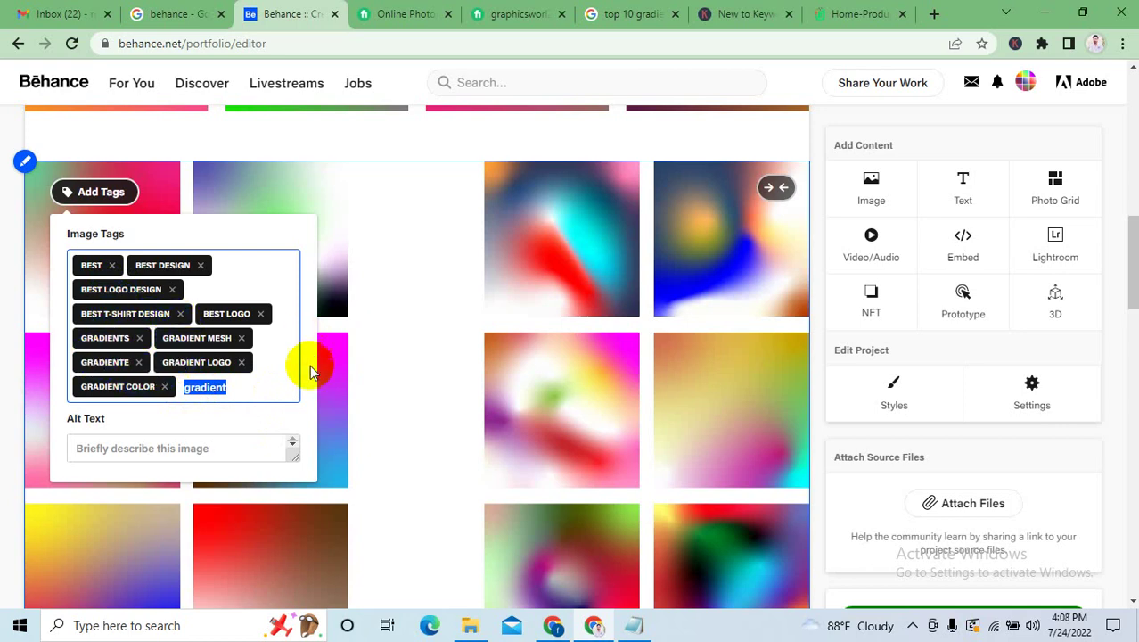
key("BackSpace")
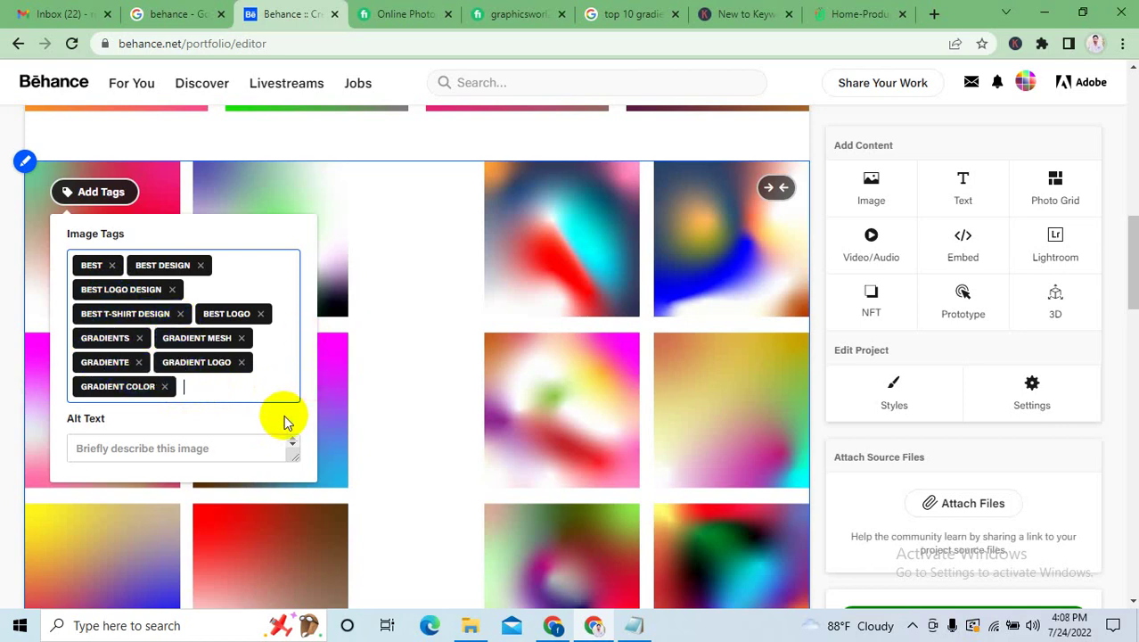
left_click(225, 457)
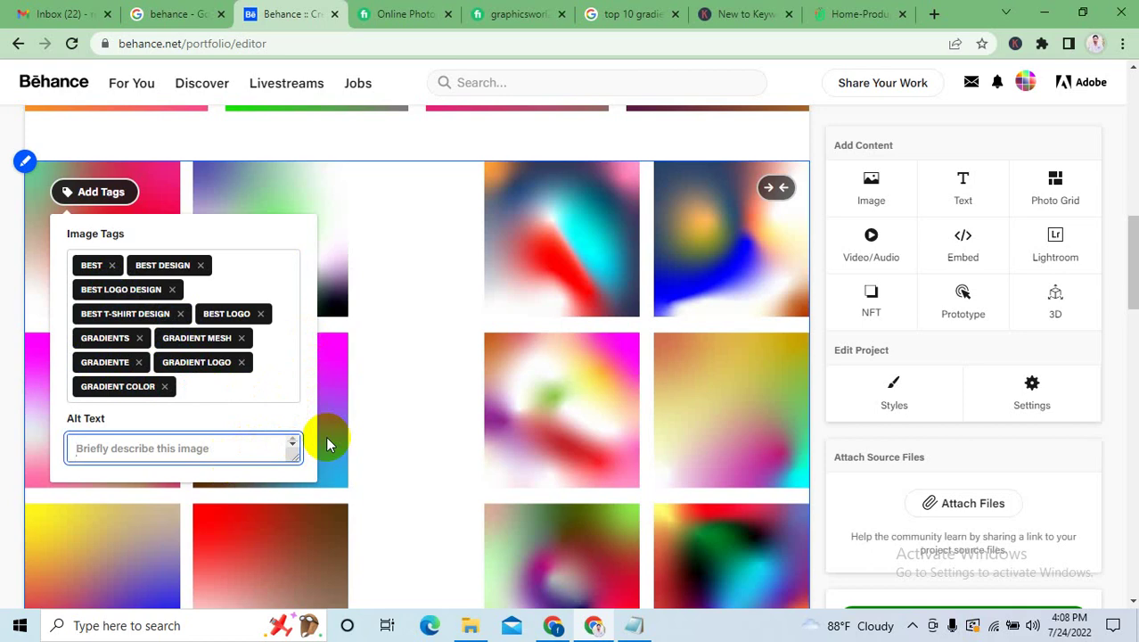
Open the tag settings of the solid color swatch image and add the suggested tags gradient color picker and gradient color.
scroll(326, 435, "down", 5)
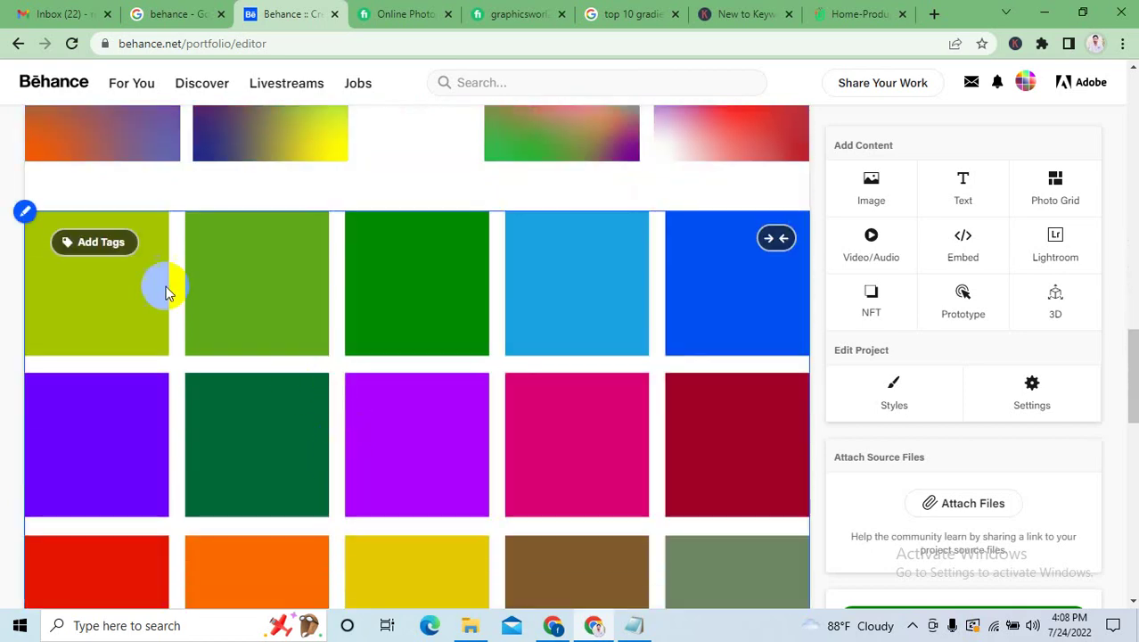
left_click(89, 242)
left_click(160, 312)
type("gradient color")
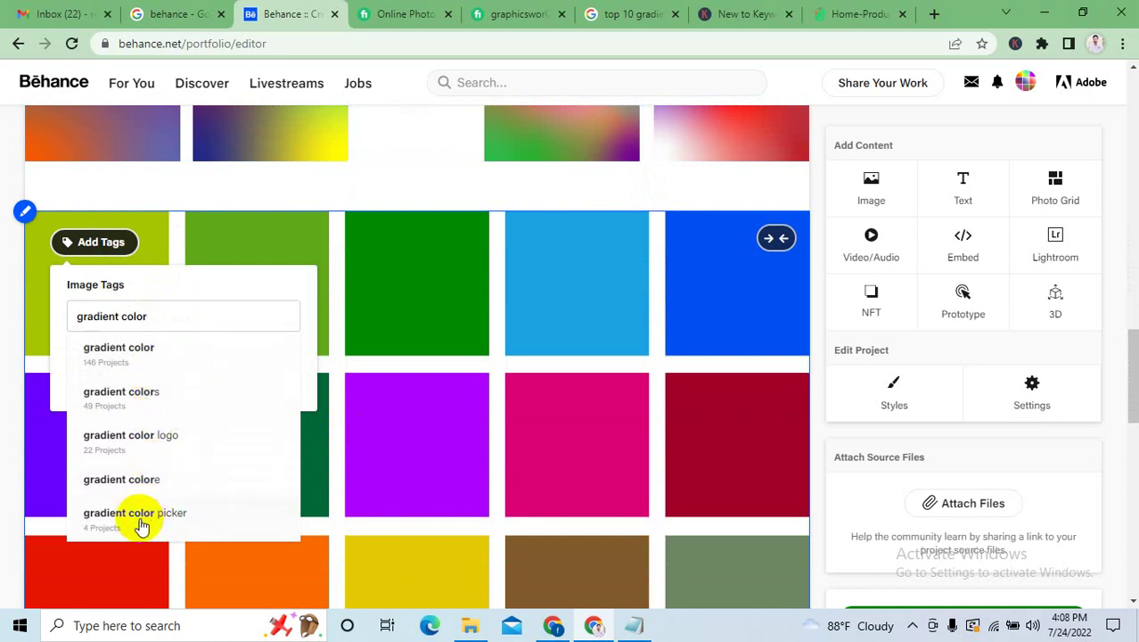
left_click(141, 524)
key("ctrl+v")
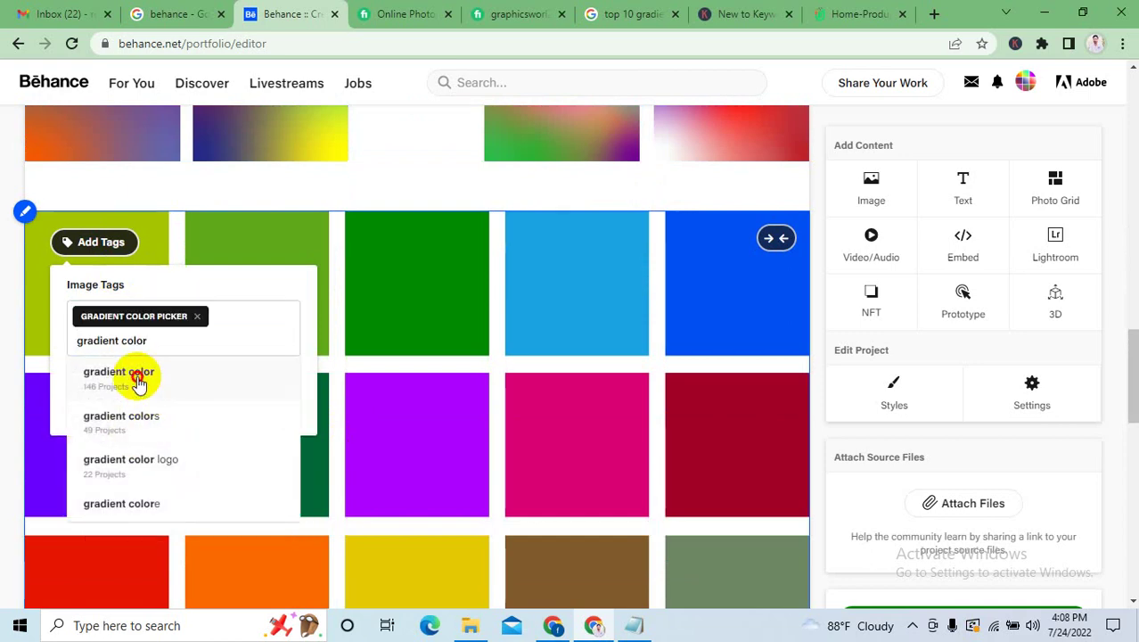
left_click(138, 382)
Add the suggested tags gradient color logo, gradient colors and gradient colore to the color swatch image.
key("ctrl+v")
left_click(134, 426)
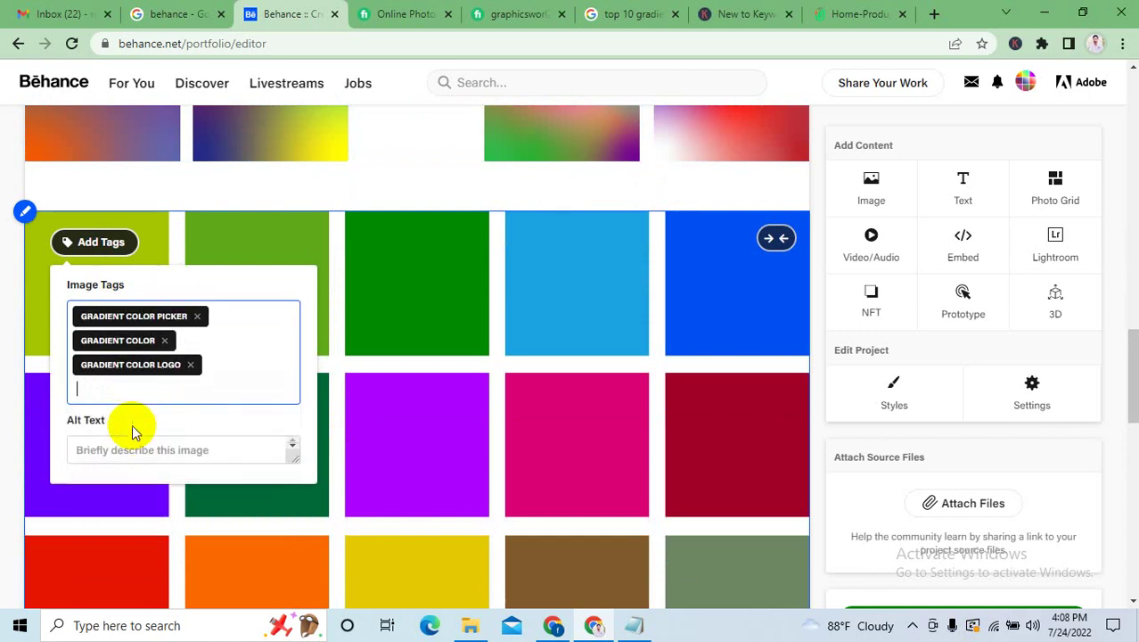
key("ctrl+v")
left_click(135, 425)
key("ctrl+v")
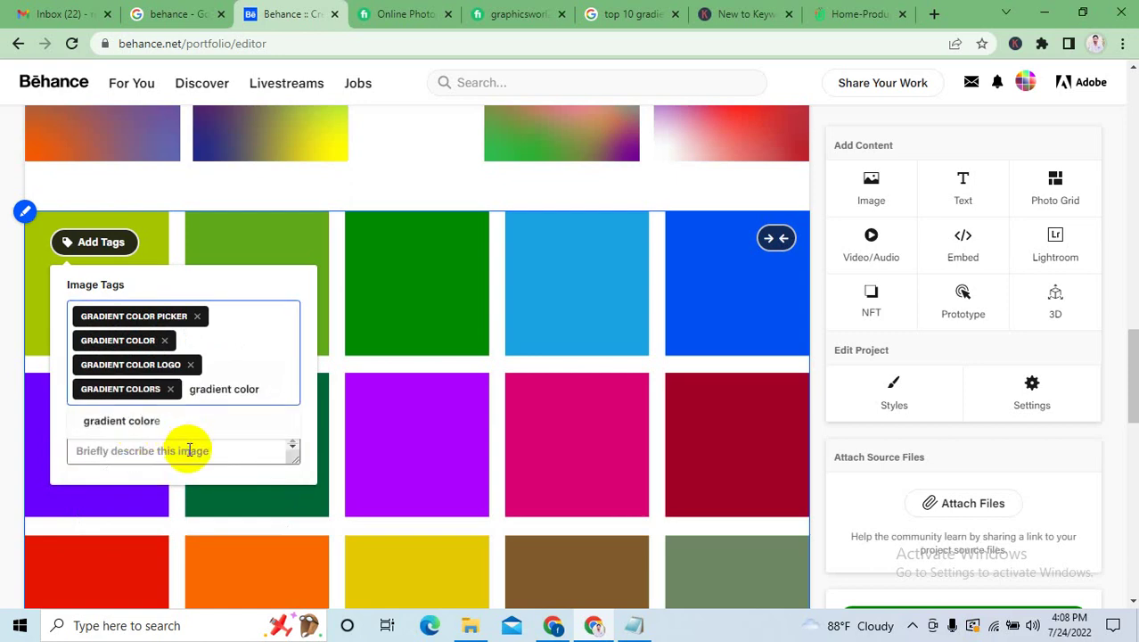
left_click(156, 425)
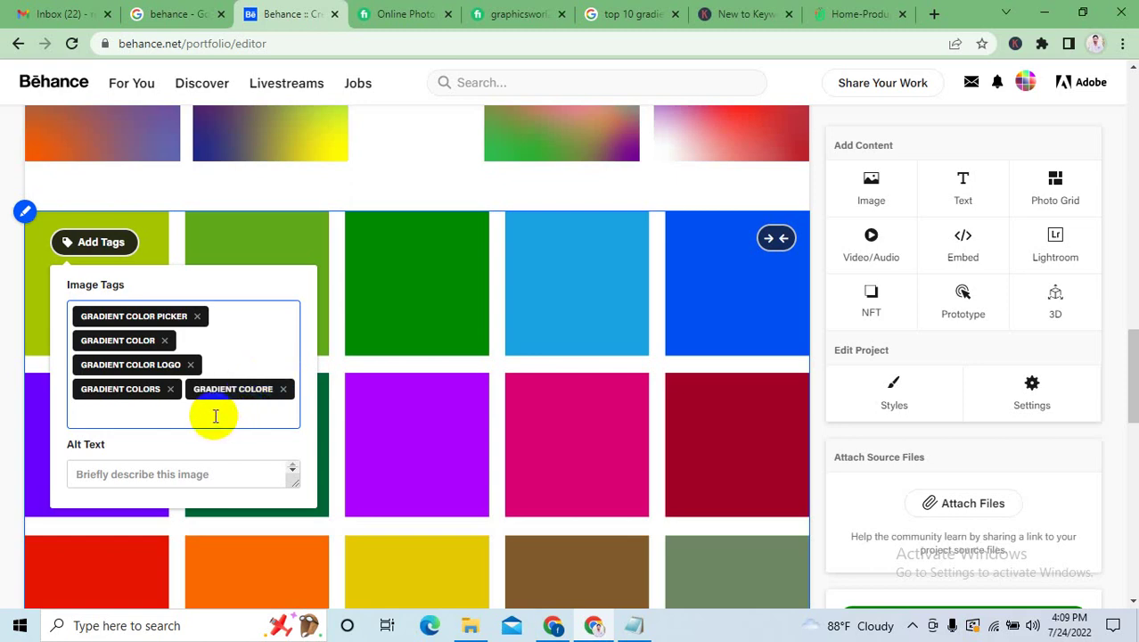
Look up tag suggestions for "solid color", copy that phrase, and add the suggested tag solid color to the color swatch image.
type("solod color")
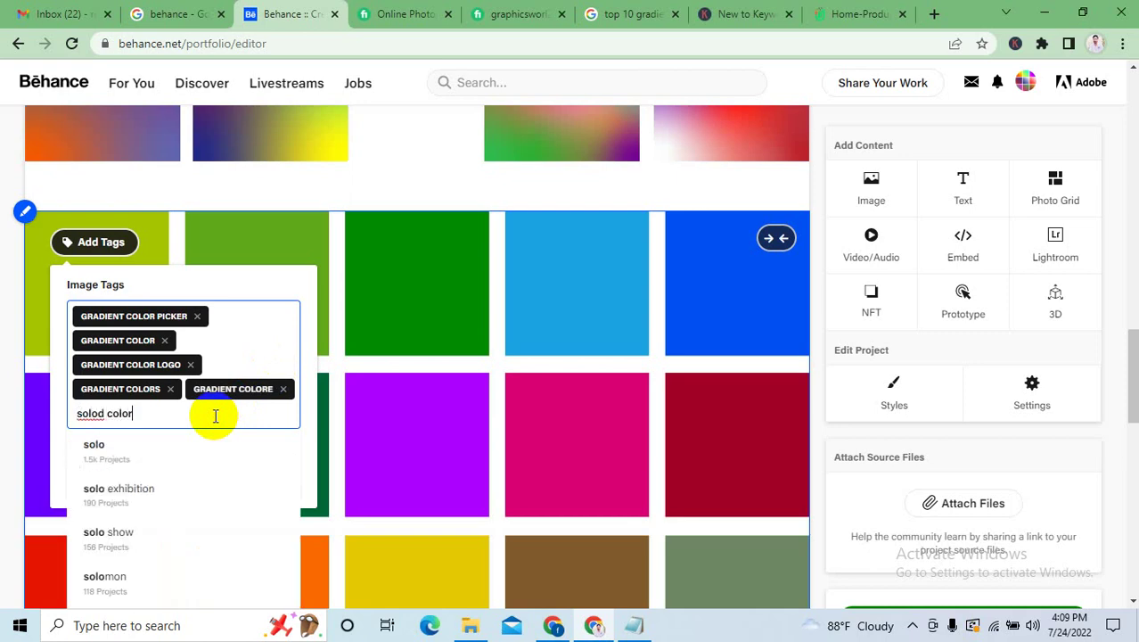
left_click_drag(97, 413, 89, 413)
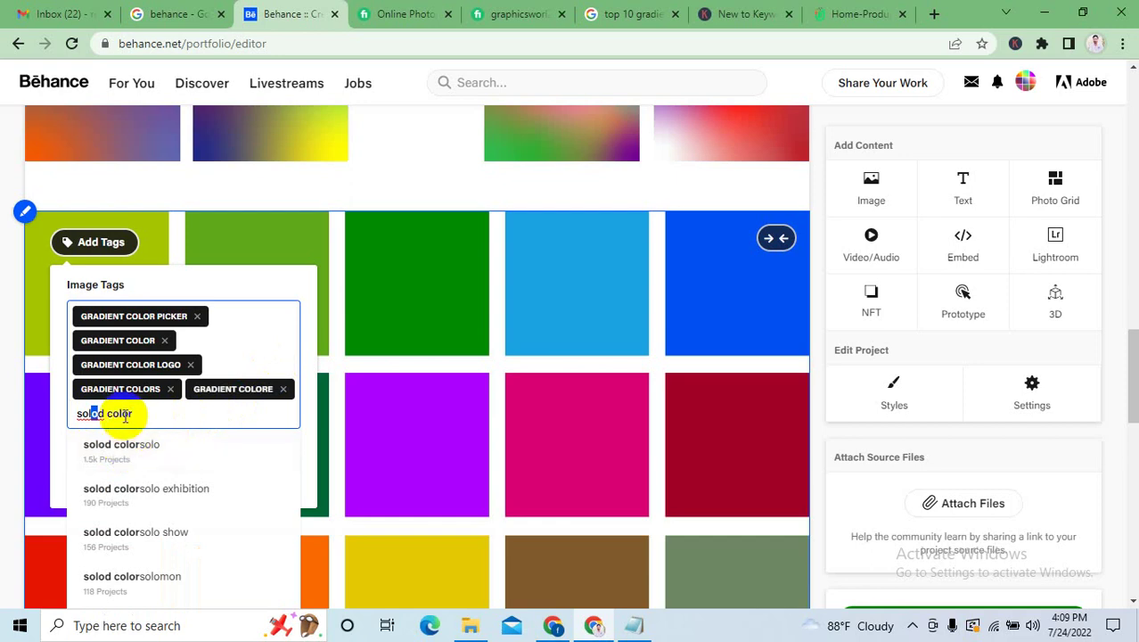
key("BackSpace")
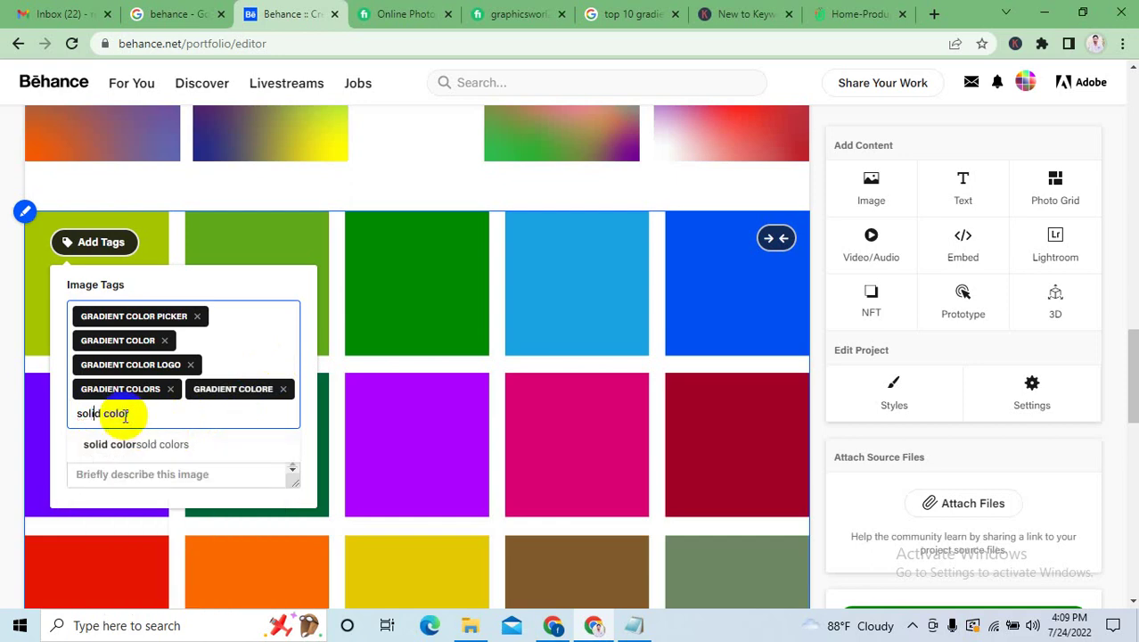
type("i")
left_click_drag(130, 412, 71, 411)
key("ctrl+c")
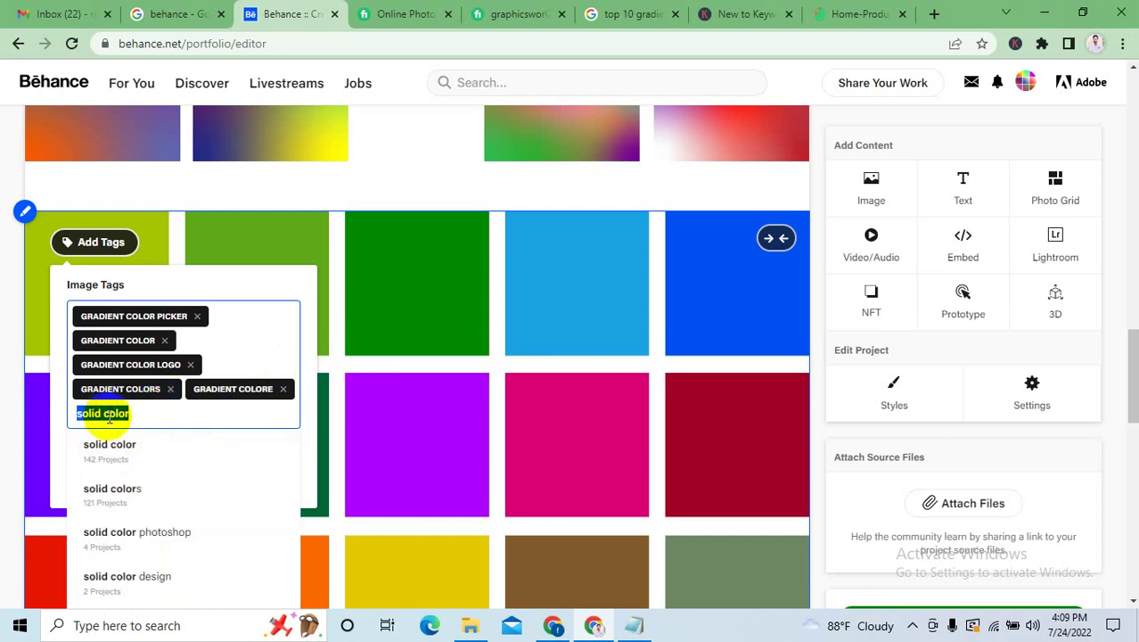
scroll(223, 394, "down", 2)
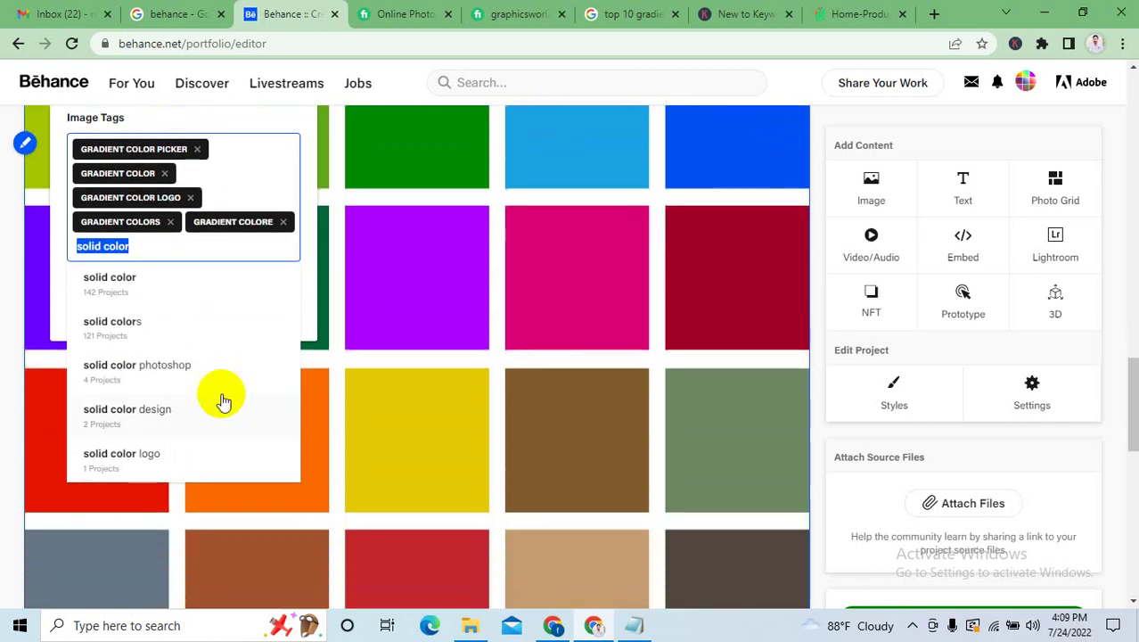
left_click(178, 288)
Add the suggested tags solid colors, solid color photoshop, solid color design and solid color logo to the color swatch image.
key("ctrl+v")
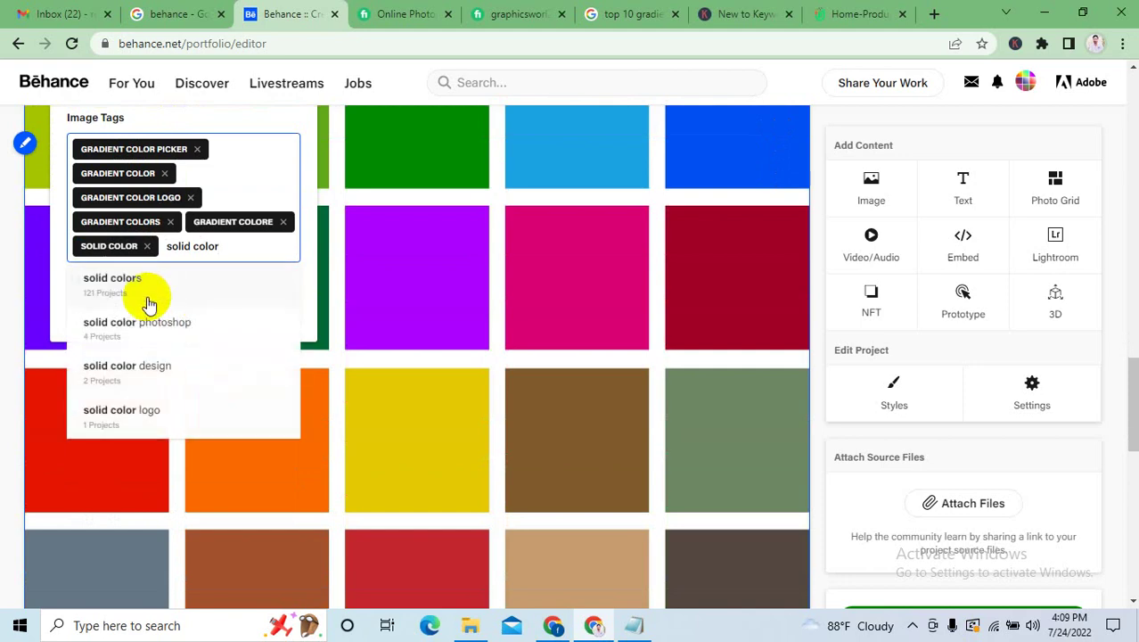
left_click(135, 295)
key("ctrl+v")
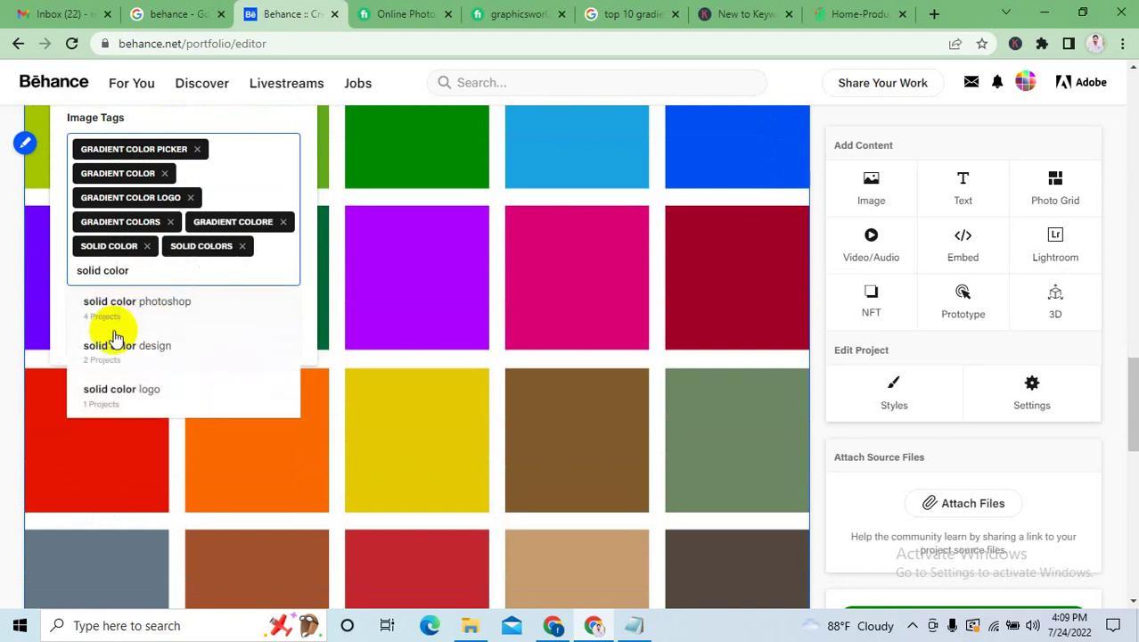
left_click(126, 314)
key("ctrl+v")
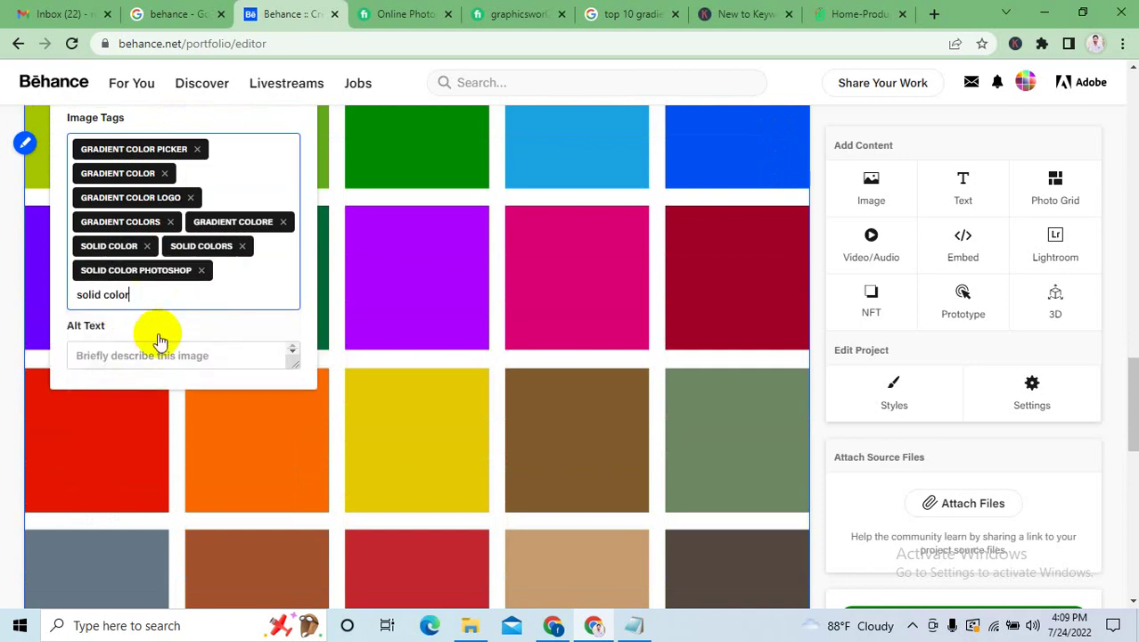
left_click(146, 344)
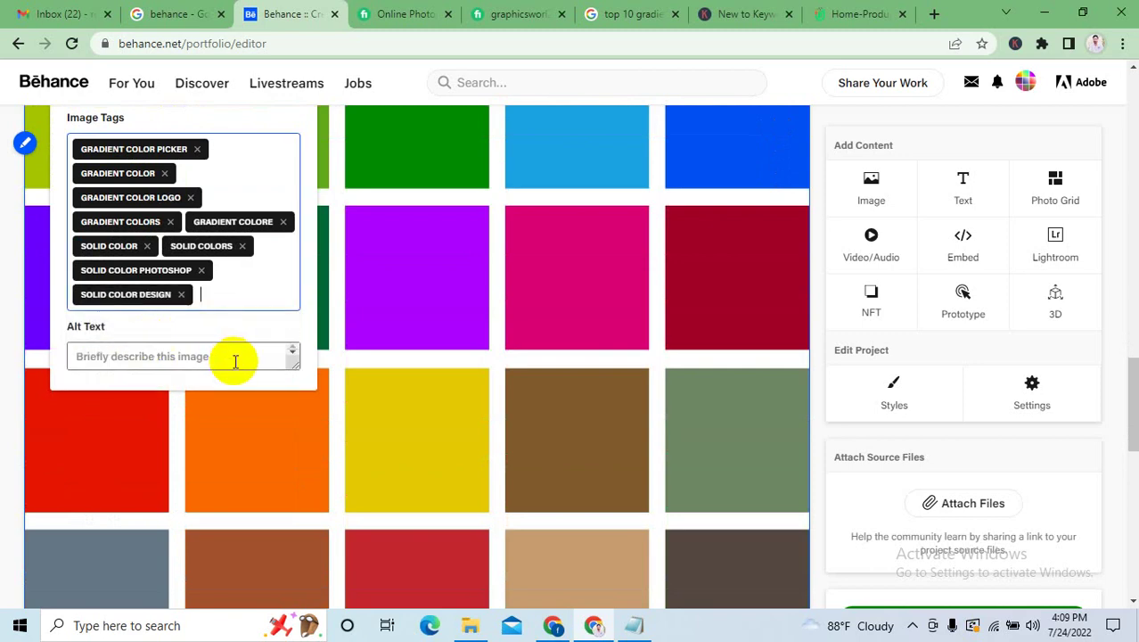
key("ctrl+v")
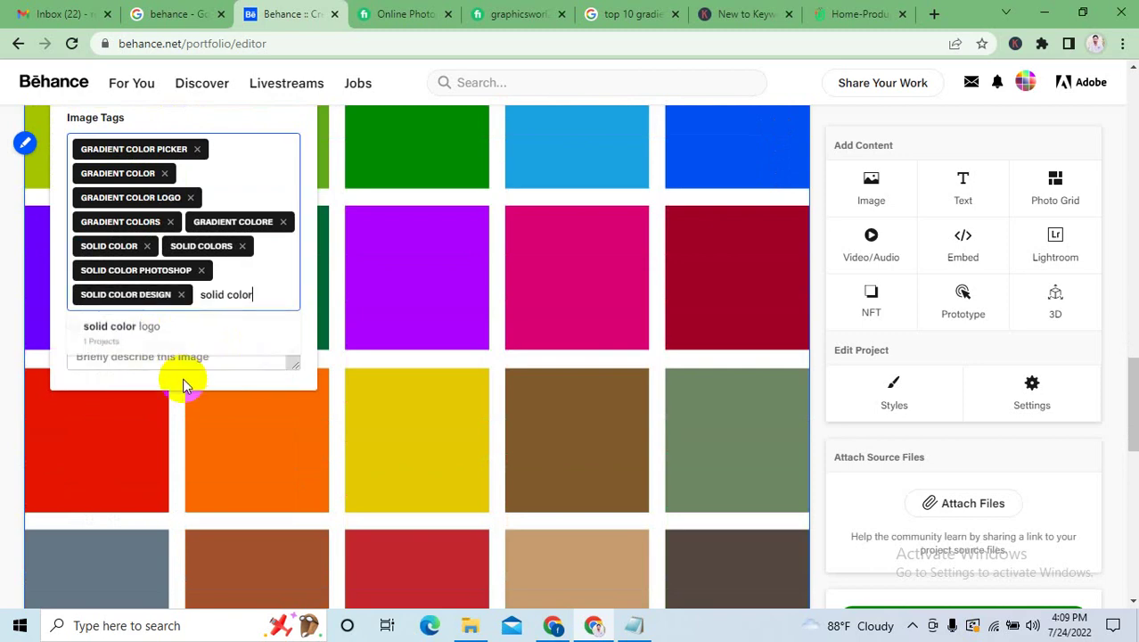
left_click(126, 339)
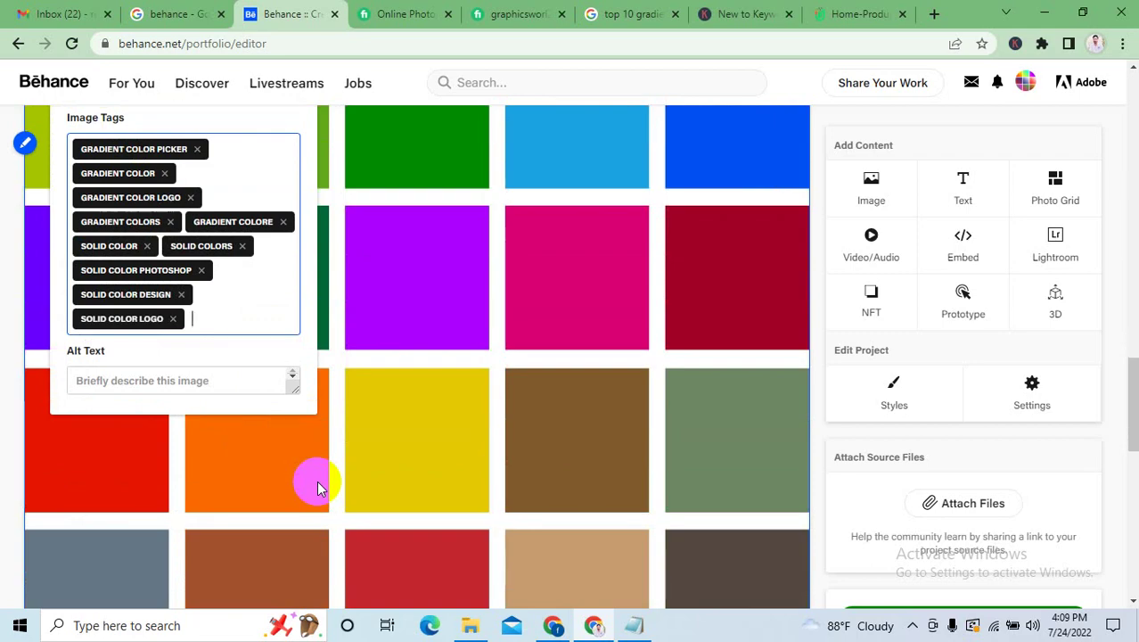
Switch to the open Google results page and search for "solid color" in place of the earlier gradient query.
left_click(855, 13)
left_click(700, 16)
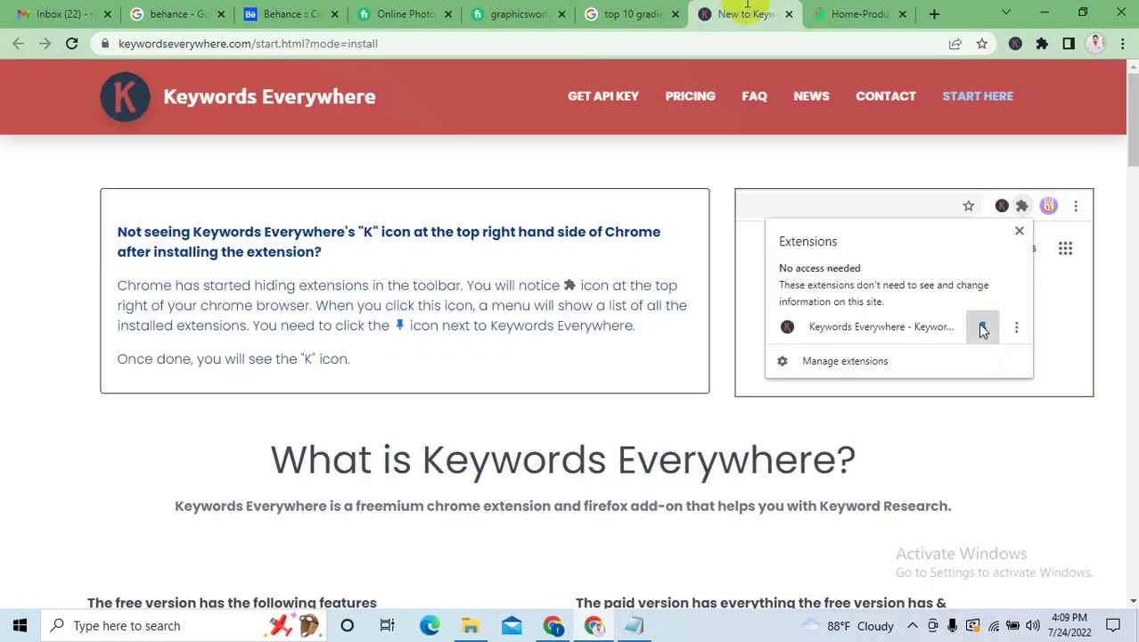
left_click(628, 13)
left_click_drag(262, 82, 131, 82)
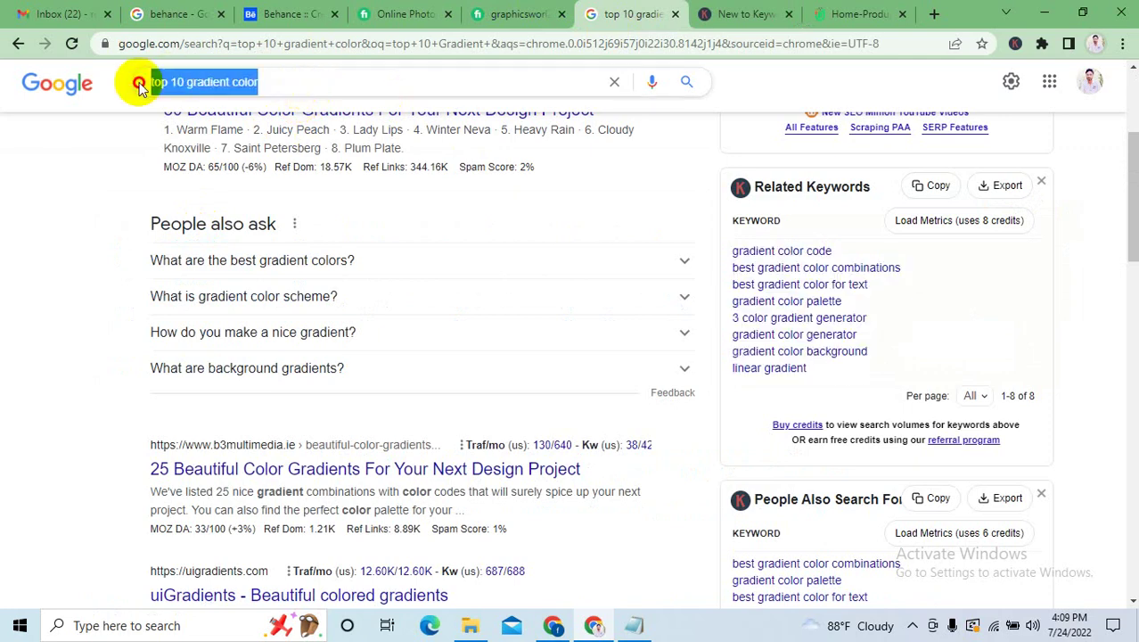
type("solid color")
key("Return")
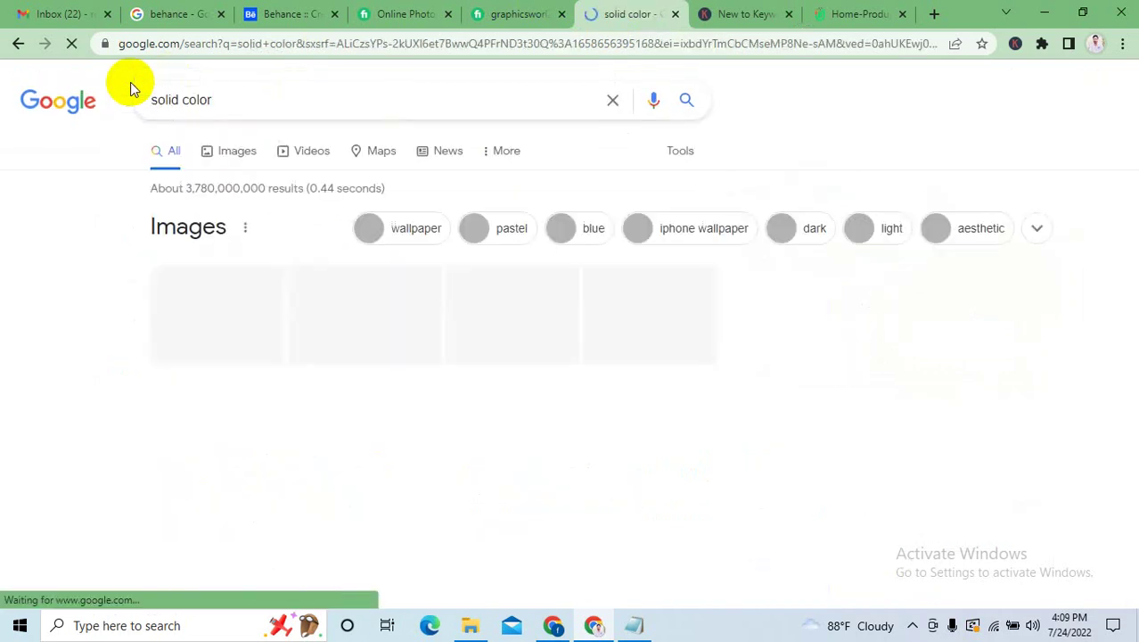
Find the Related Keywords list for solid color beside the search results and copy all of its keywords.
scroll(909, 330, "down", 5)
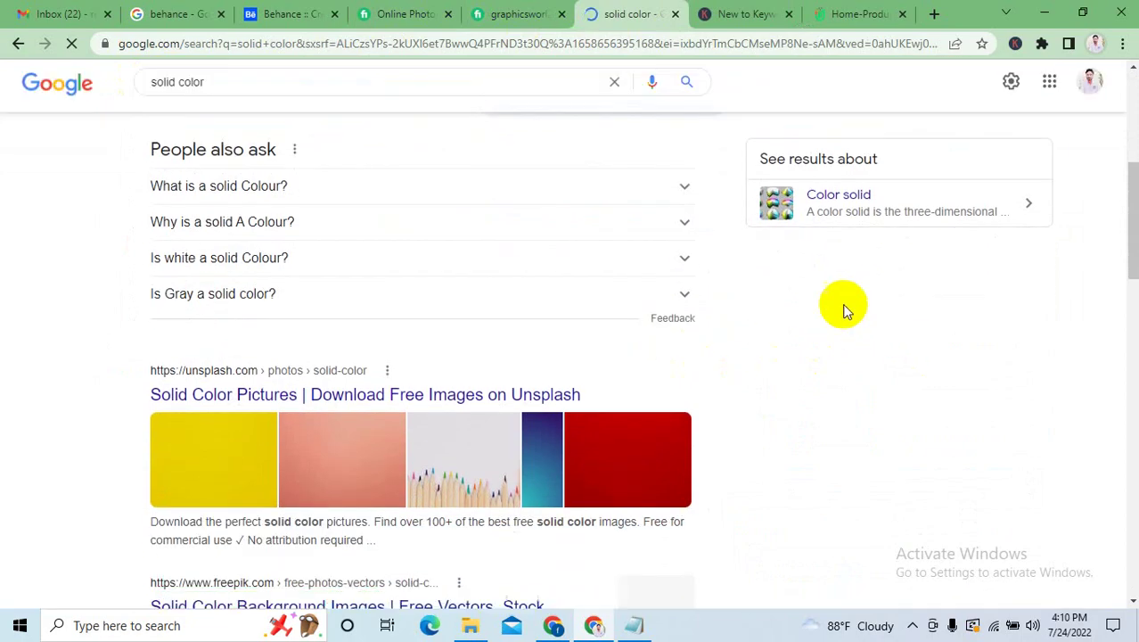
scroll(813, 406, "down", 3)
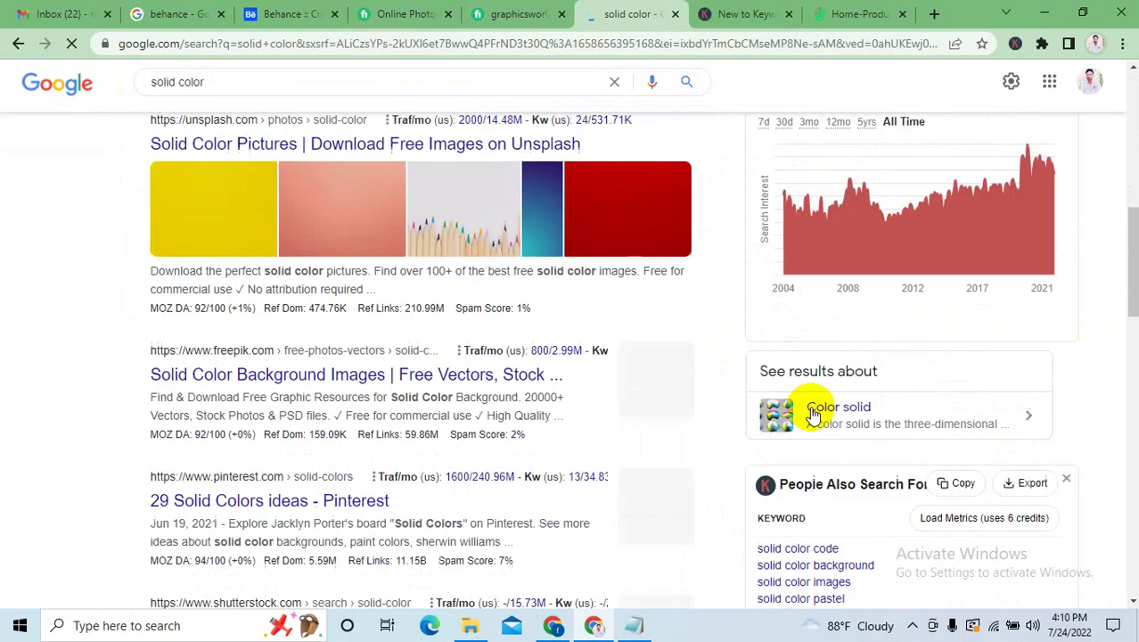
scroll(795, 339, "down", 2)
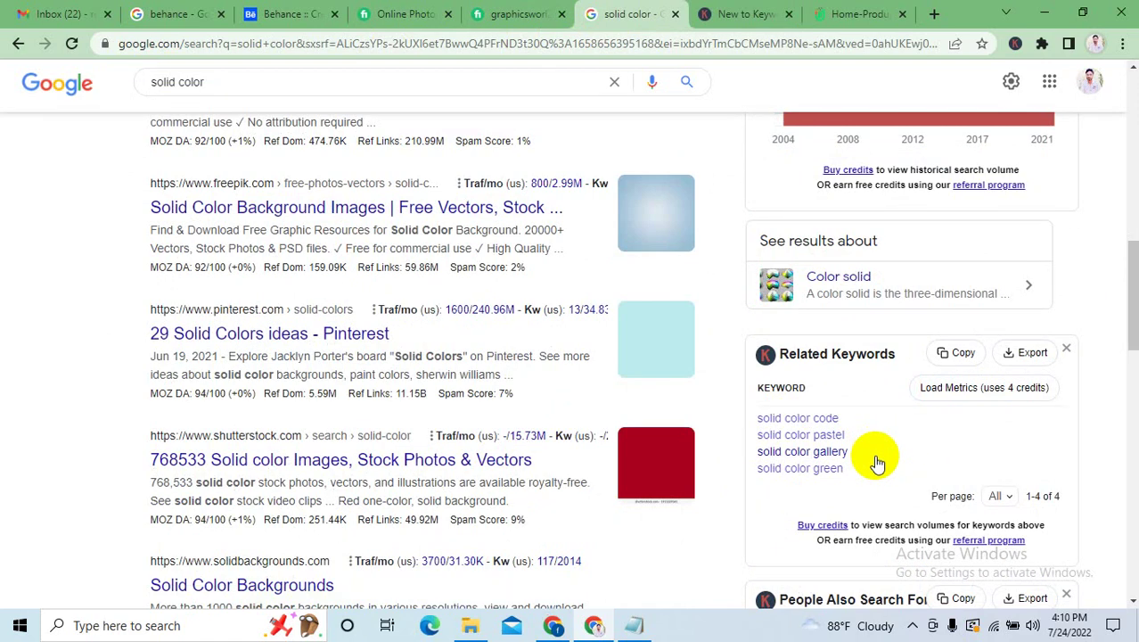
left_click_drag(864, 469, 762, 418)
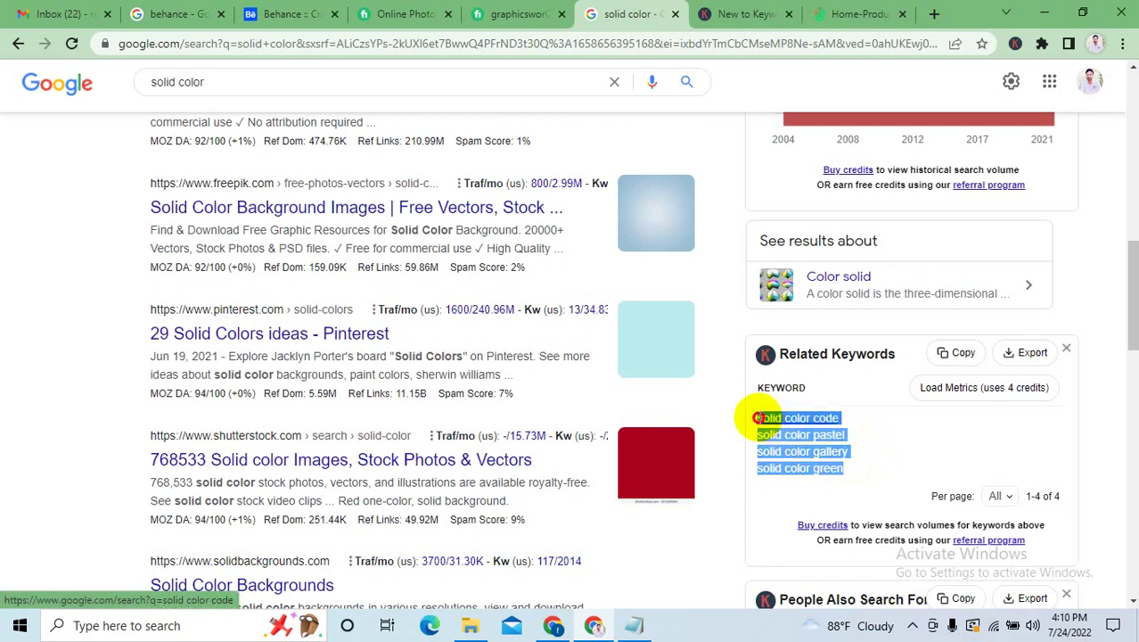
left_click(942, 356)
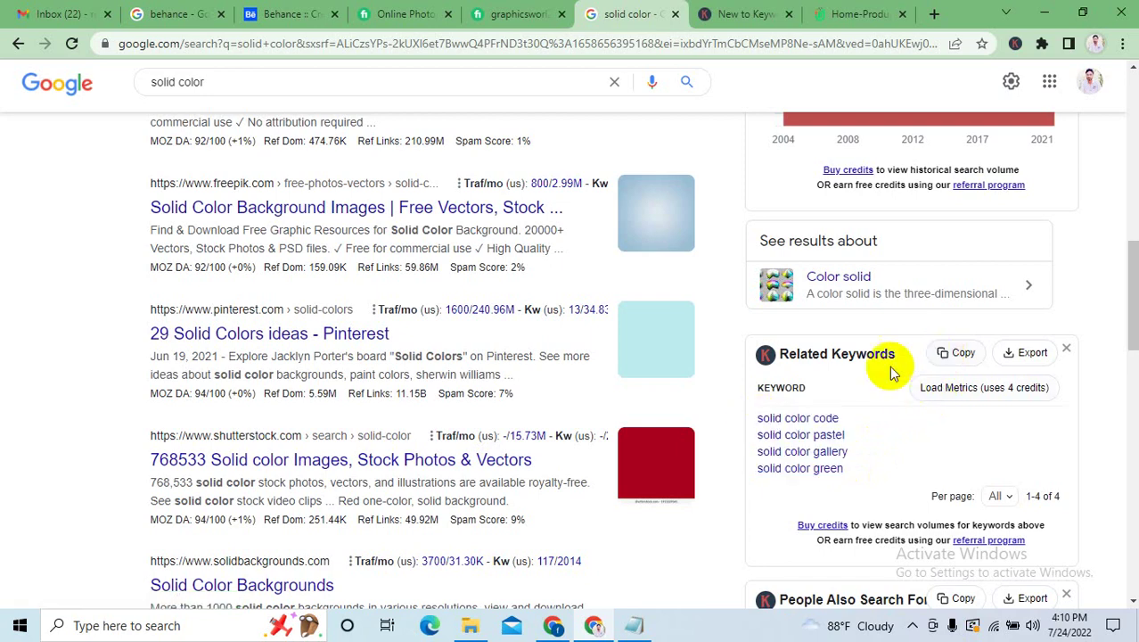
Switch to the Behance editor and try to paste the copied solid color keywords into the color swatch image's tags.
left_click(303, 15)
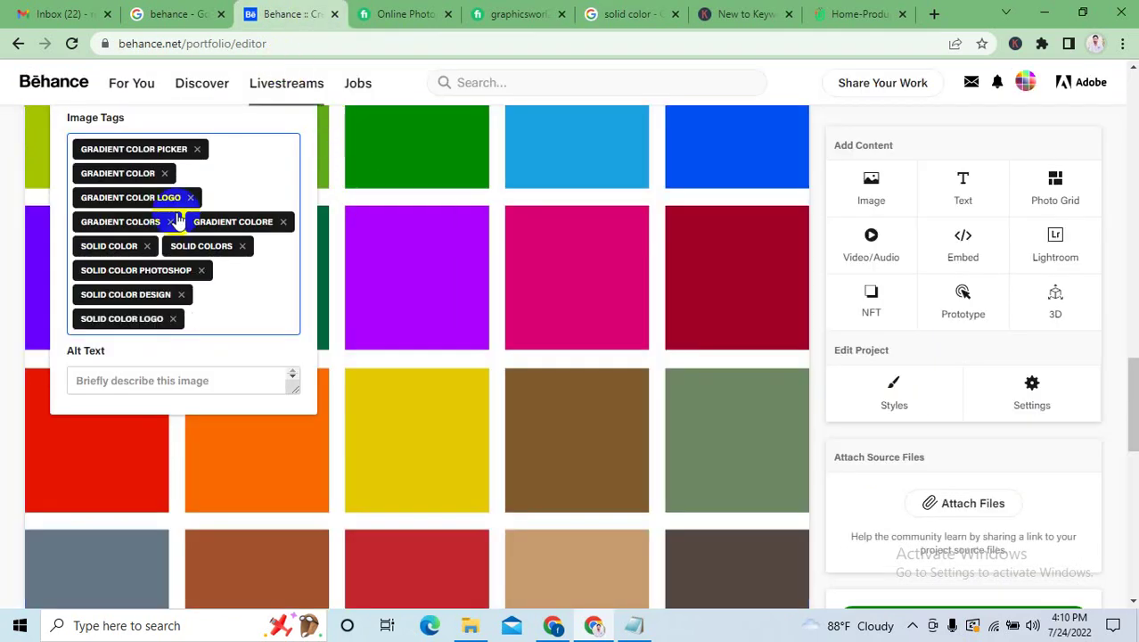
left_click(226, 328)
key("ctrl+v")
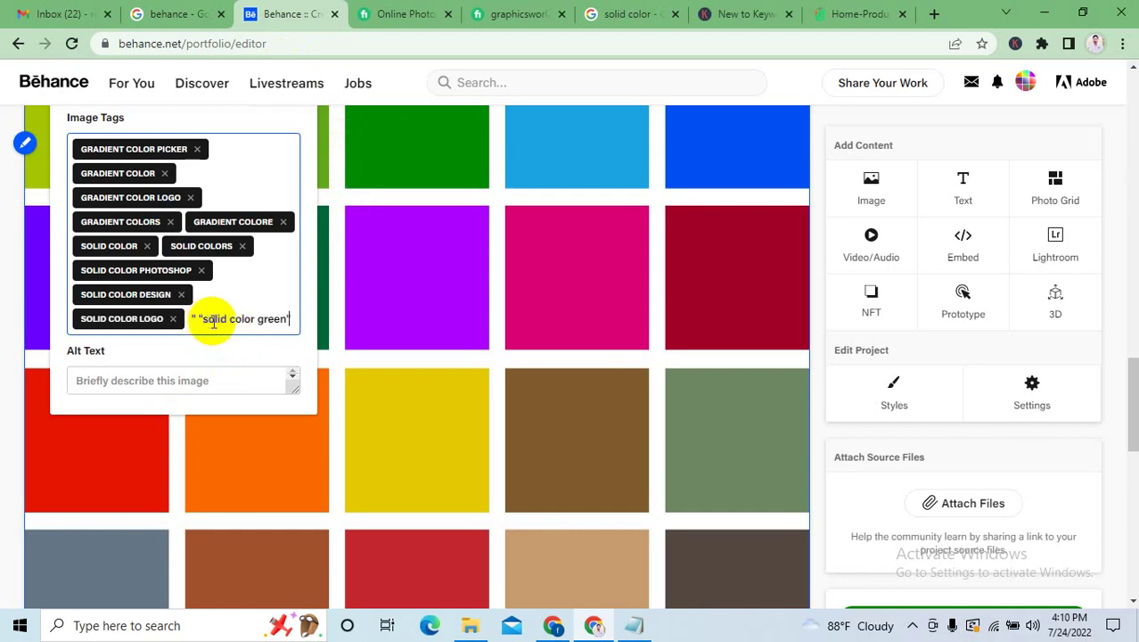
Switch to the Notepad notes, paste the copied solid color keywords below the gradient list, and copy the phrase solid color code.
left_click(634, 625)
left_click(457, 308)
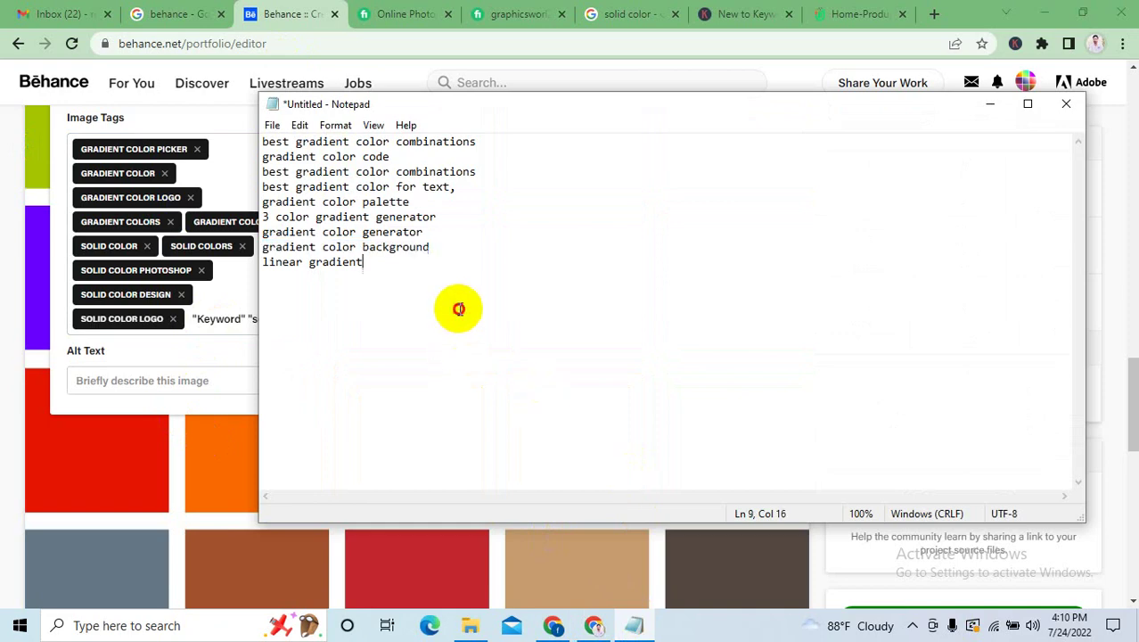
key("Return")
key("Return")
key("ctrl+v")
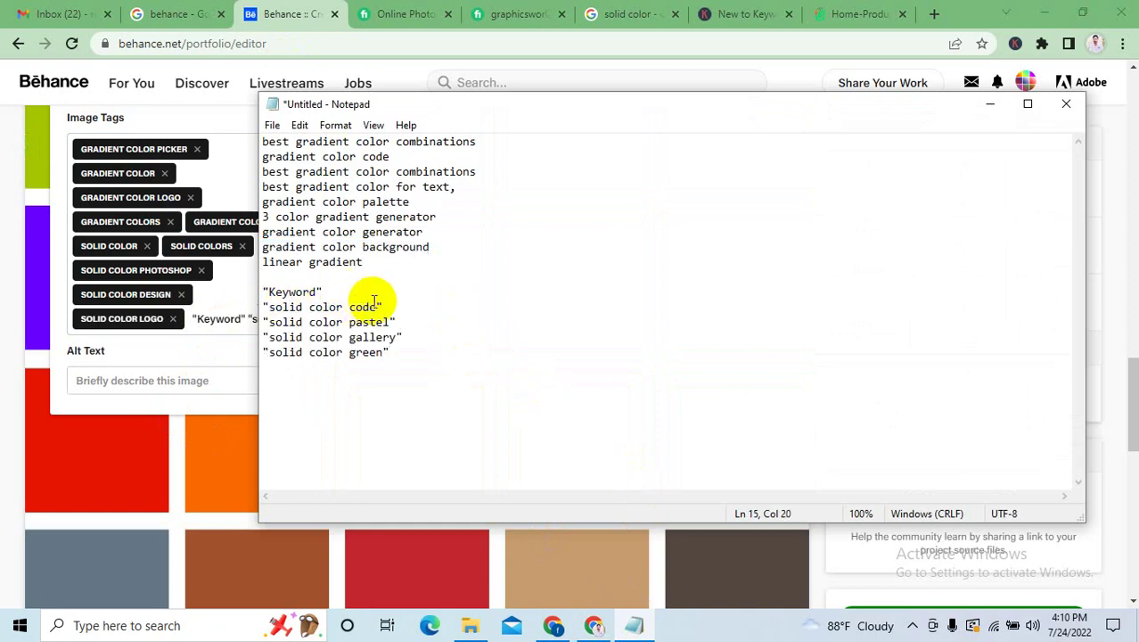
left_click_drag(377, 306, 268, 307)
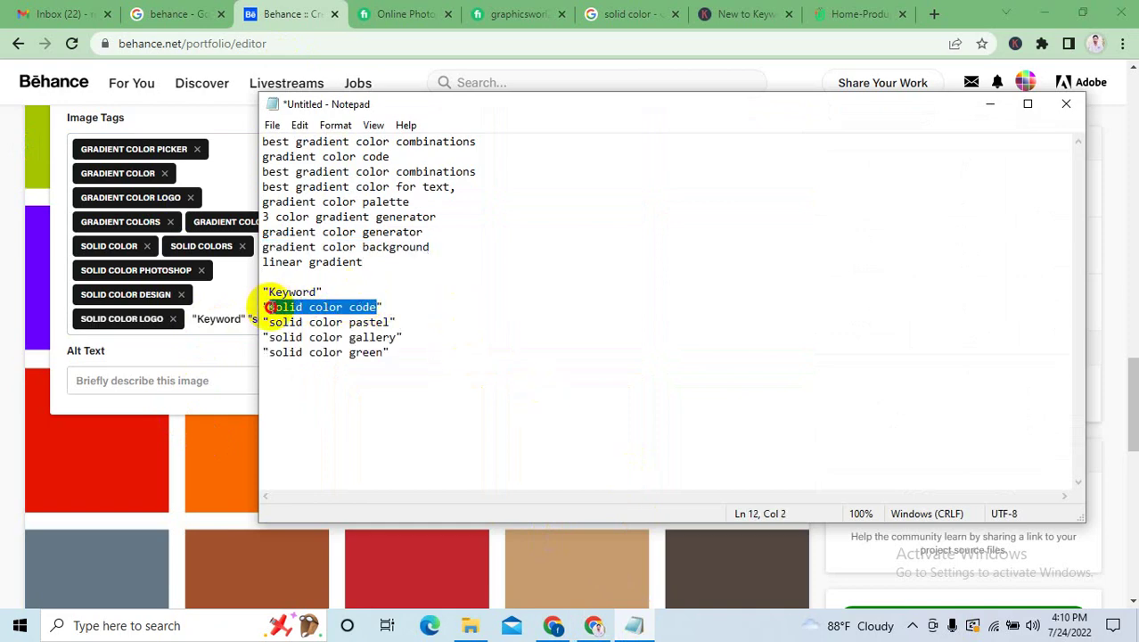
Return to the Behance editor and delete the pasted keyword text from the color swatch image's tags.
left_click(212, 319)
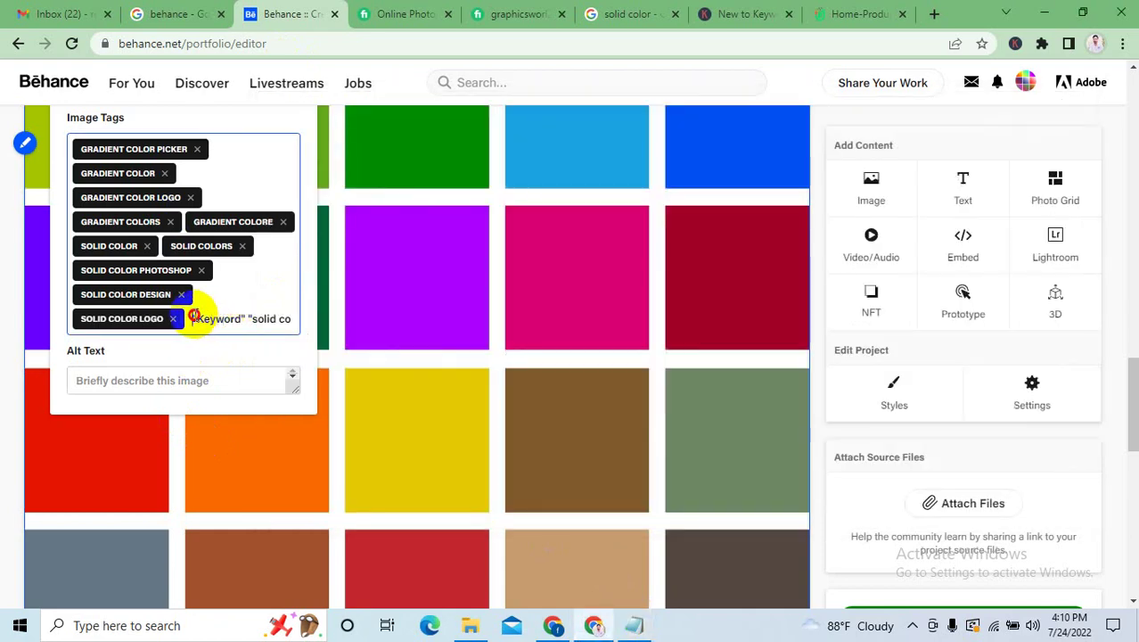
left_click_drag(195, 319, 303, 325)
key("BackSpace")
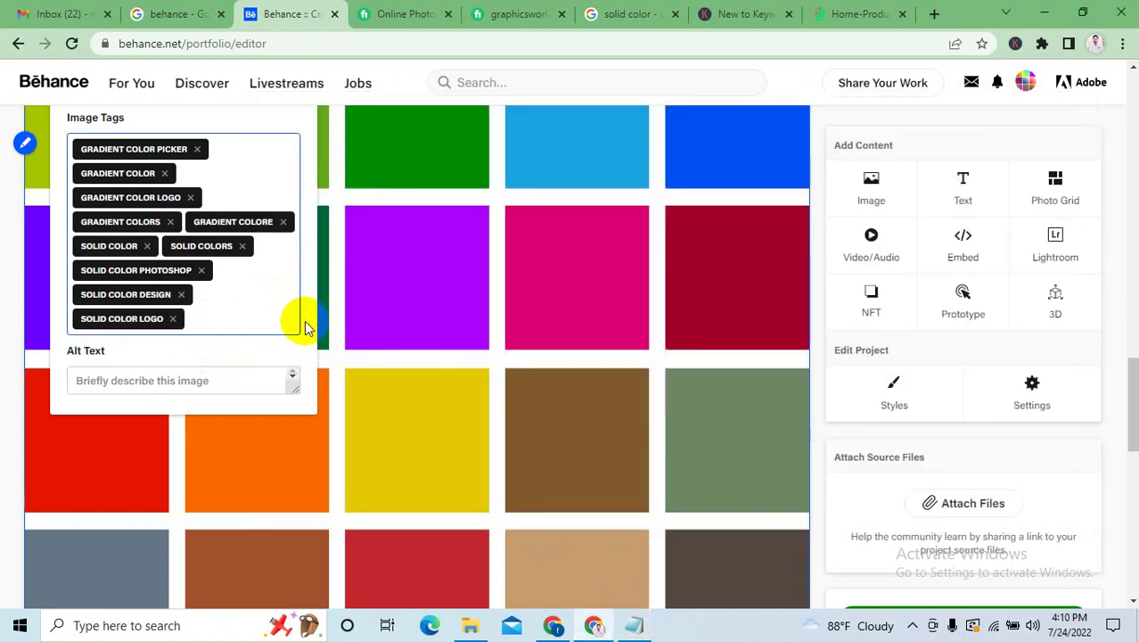
Set the alt text of the square color swatch image to "Graphic design" and close its tag settings.
scroll(304, 320, "up", 1)
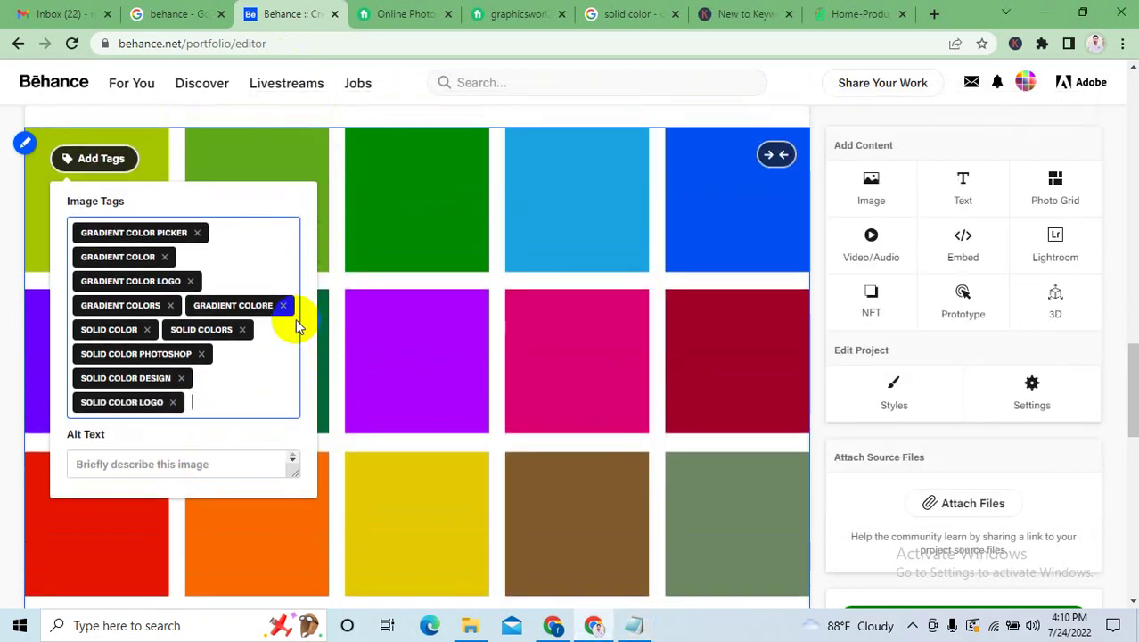
scroll(301, 343, "down", 2)
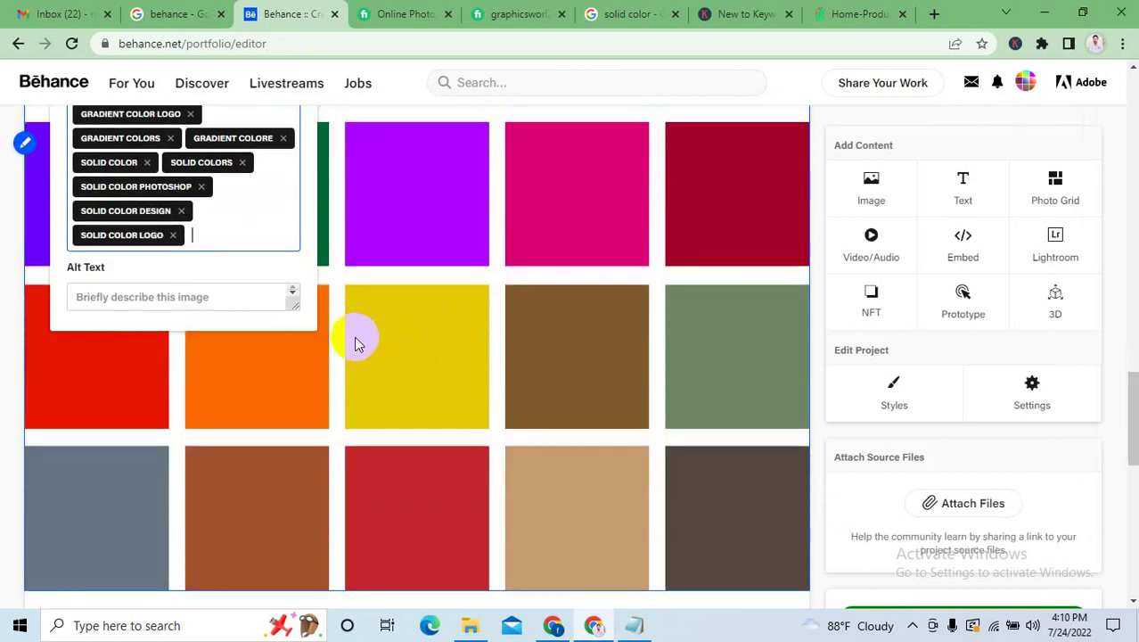
left_click(196, 297)
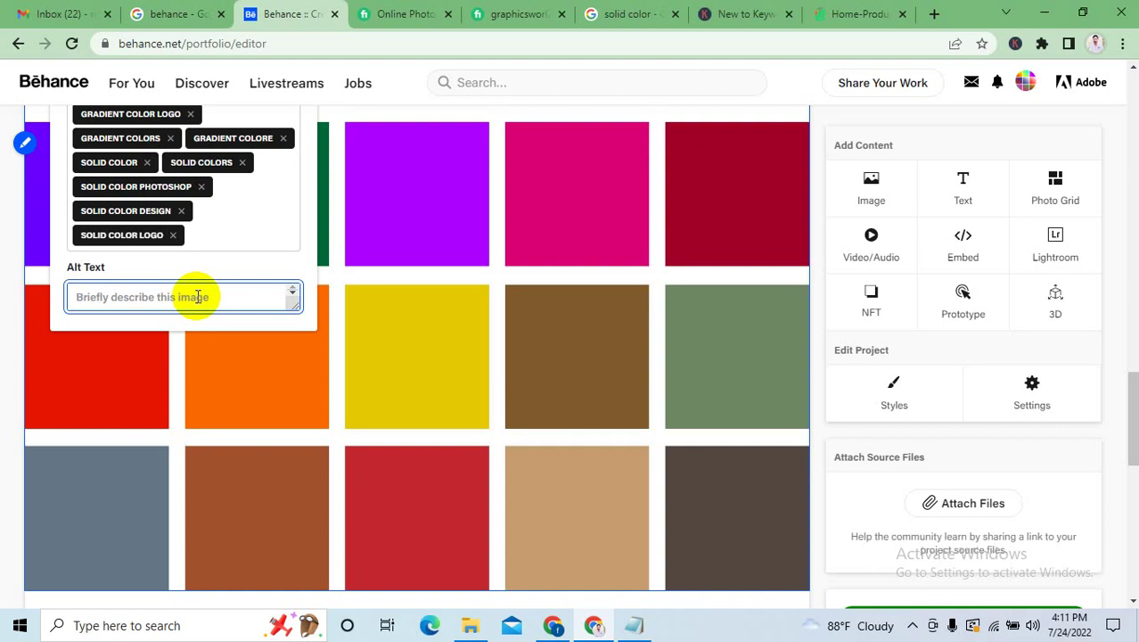
type("Graph")
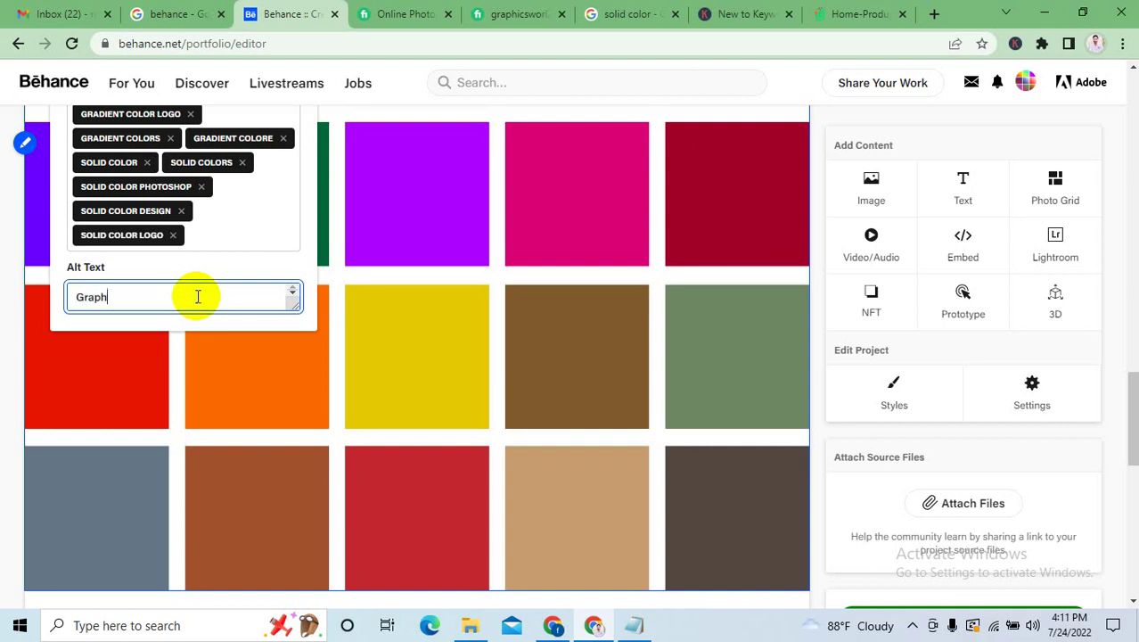
type("ic design")
left_click(349, 381)
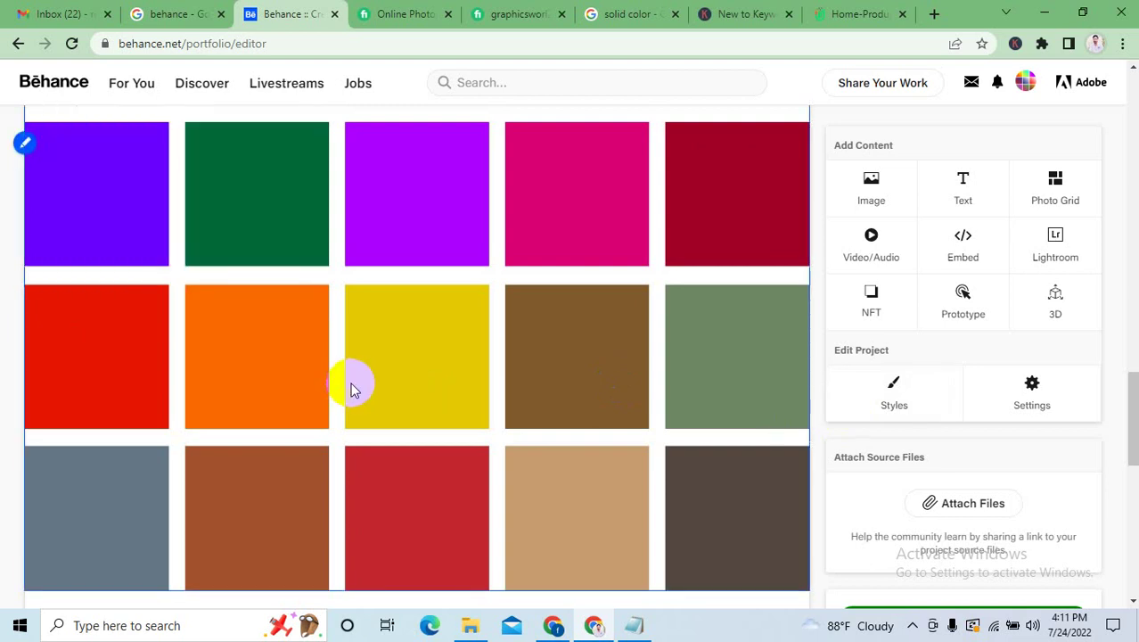
Add the tag solid color code to the image of colored circles, using the phrase from the Notepad notes.
scroll(402, 426, "up", 1)
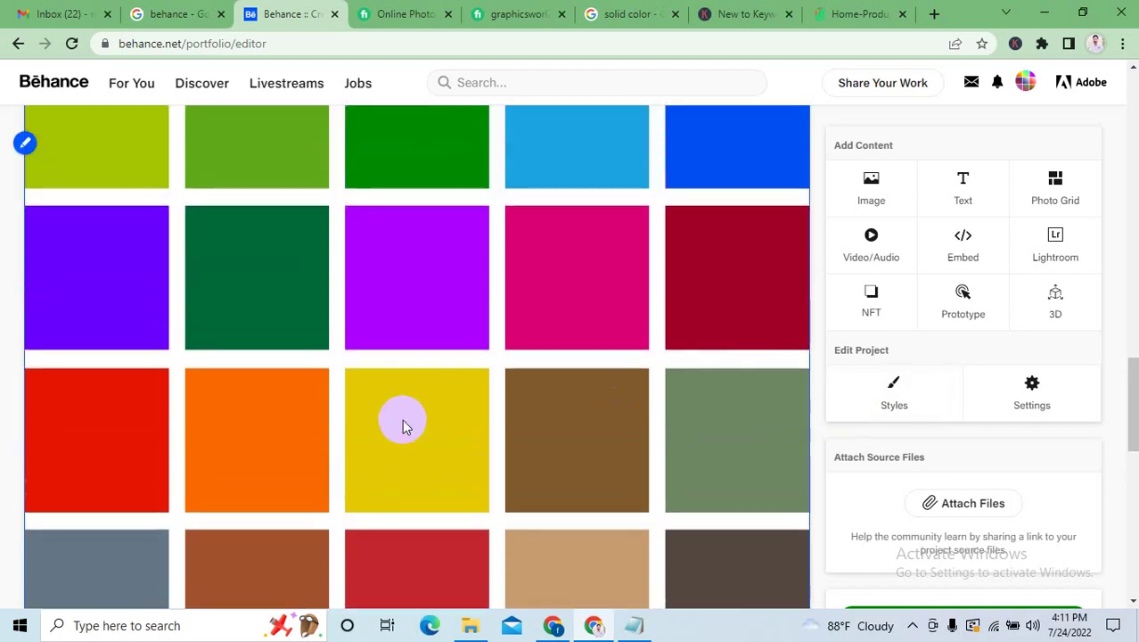
scroll(445, 407, "down", 6)
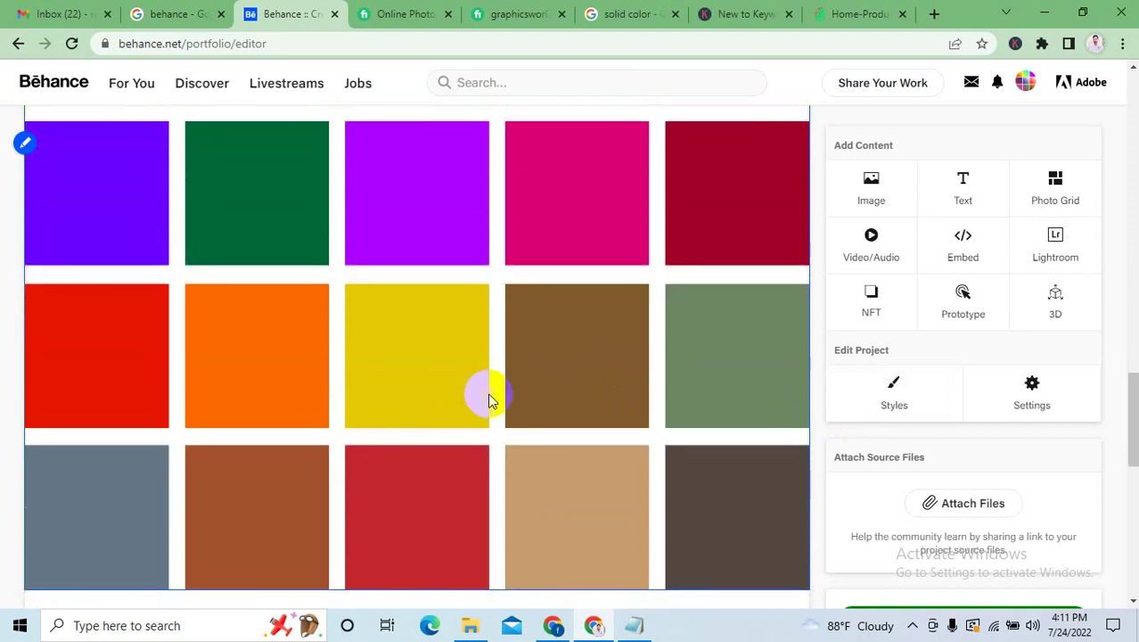
left_click(100, 253)
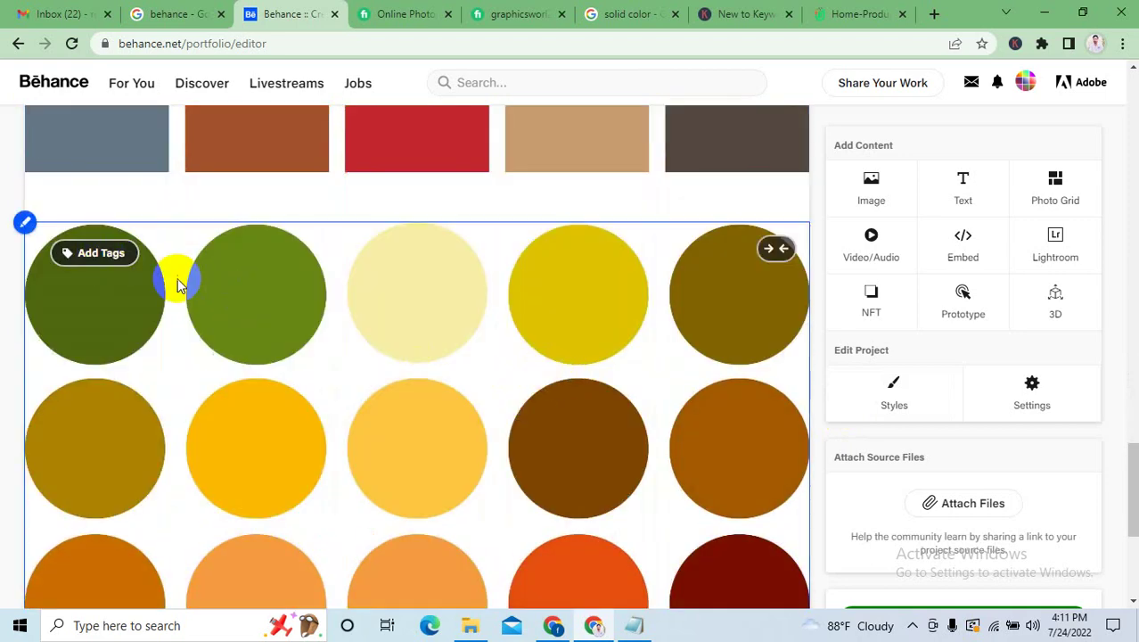
left_click(89, 253)
left_click(143, 326)
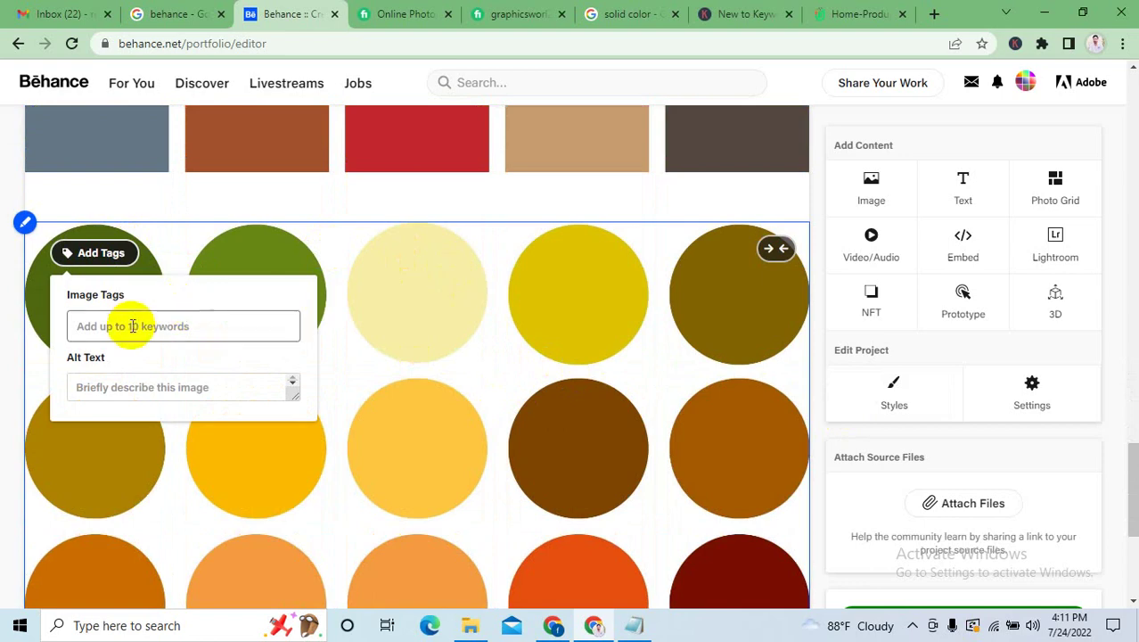
left_click(630, 582)
left_click(633, 625)
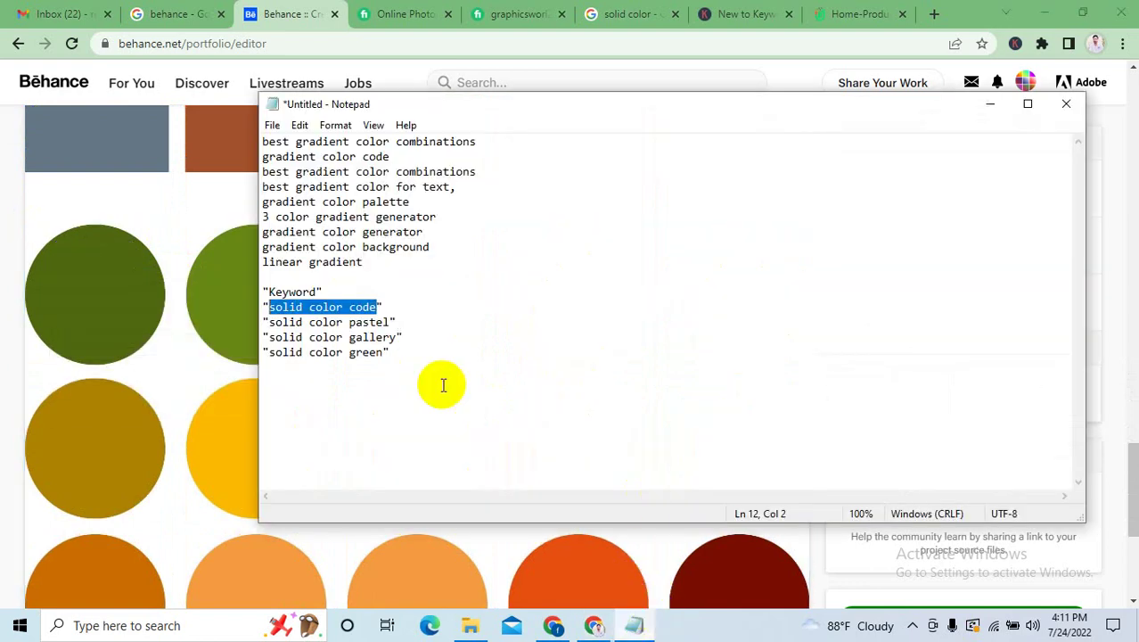
left_click(93, 253)
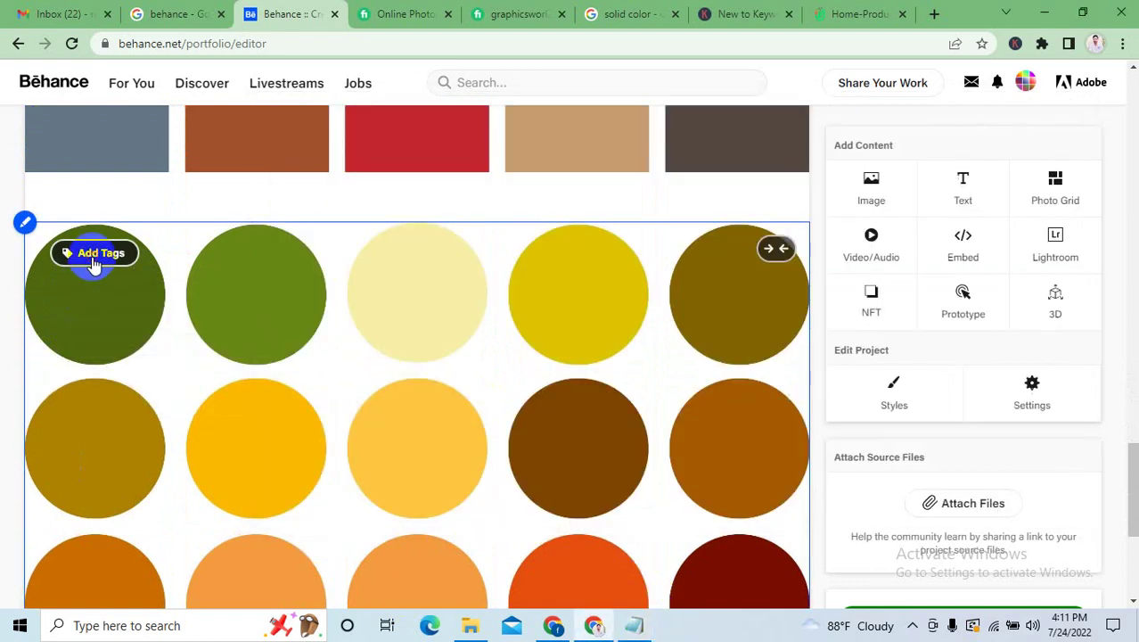
left_click(176, 331)
type("solid color code")
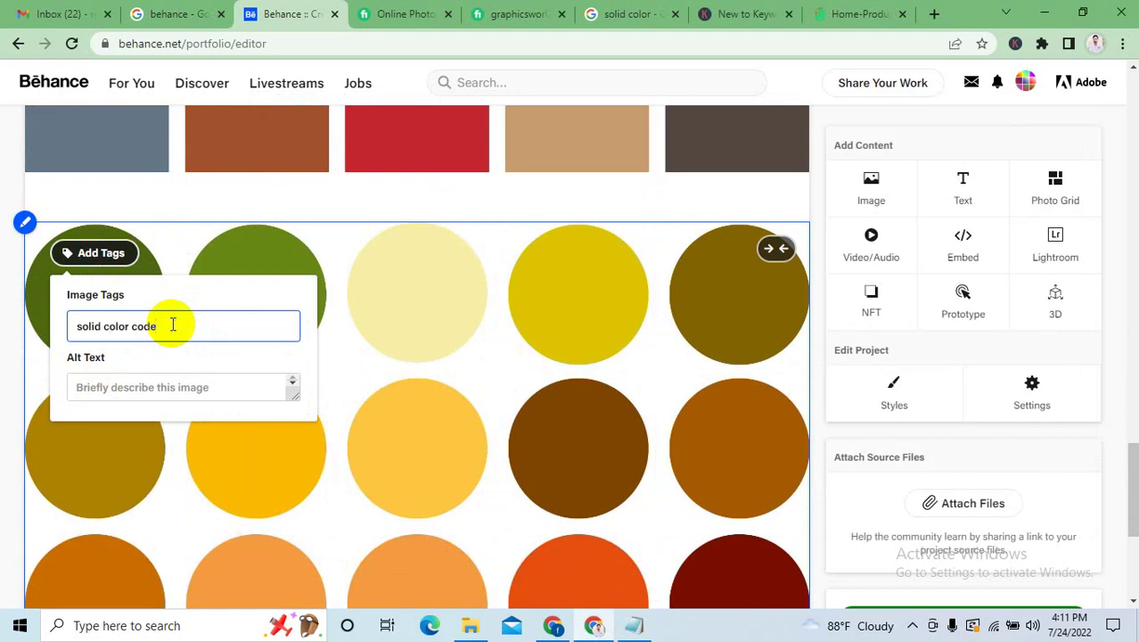
key("Return")
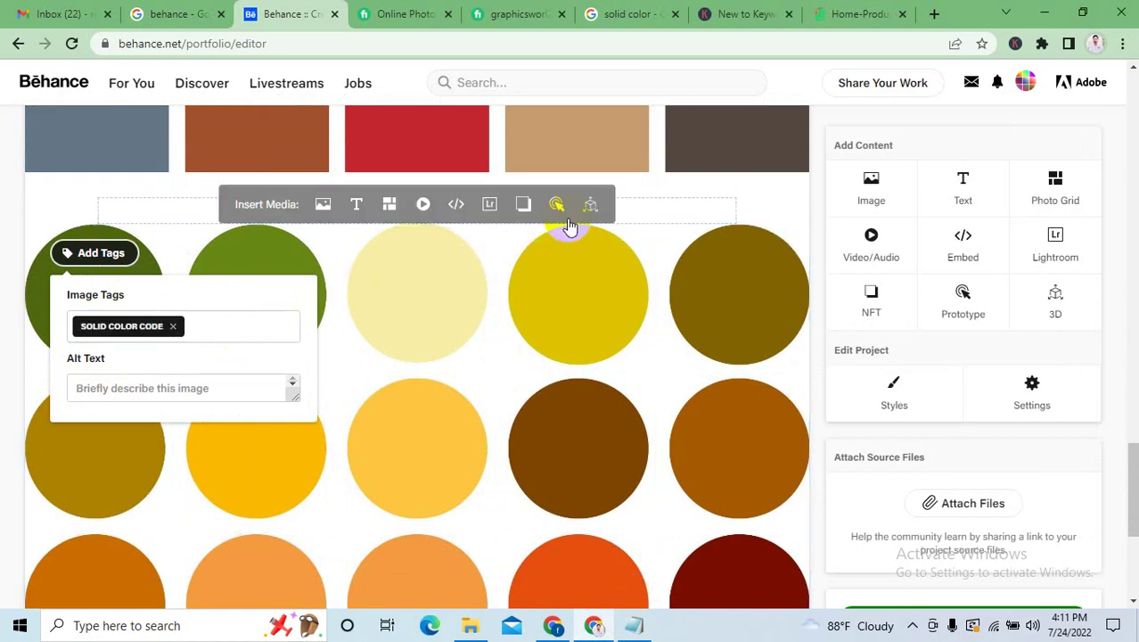
Look up tag suggestions for "geen", copy that word, and add the suggested tag geen to the colored circles image.
scroll(396, 319, "down", 1)
left_click(216, 238)
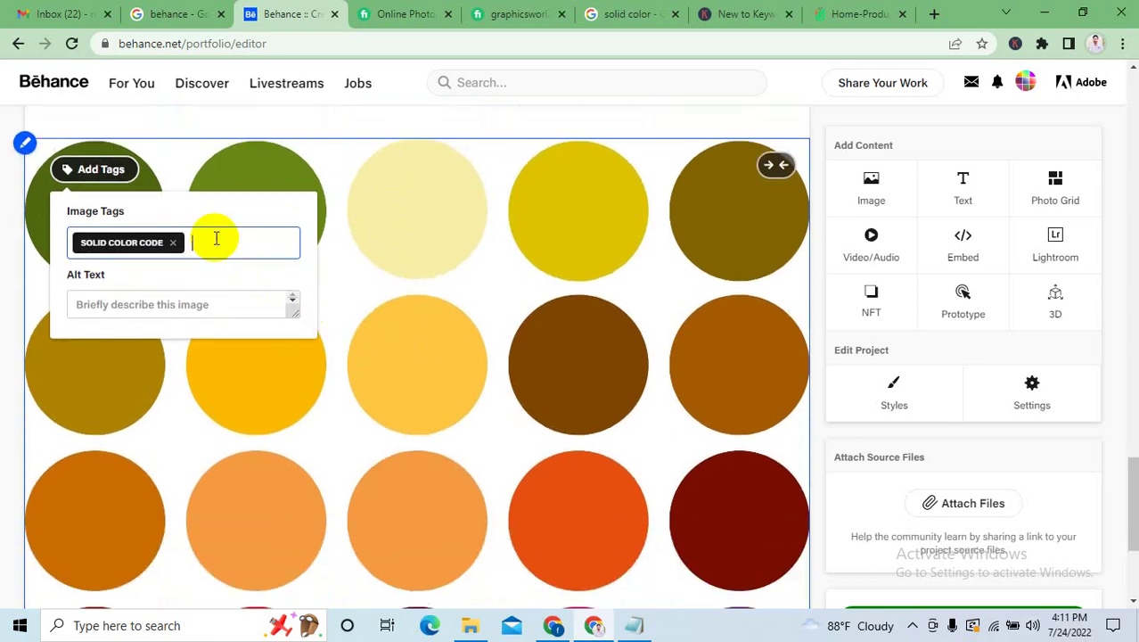
type("geen")
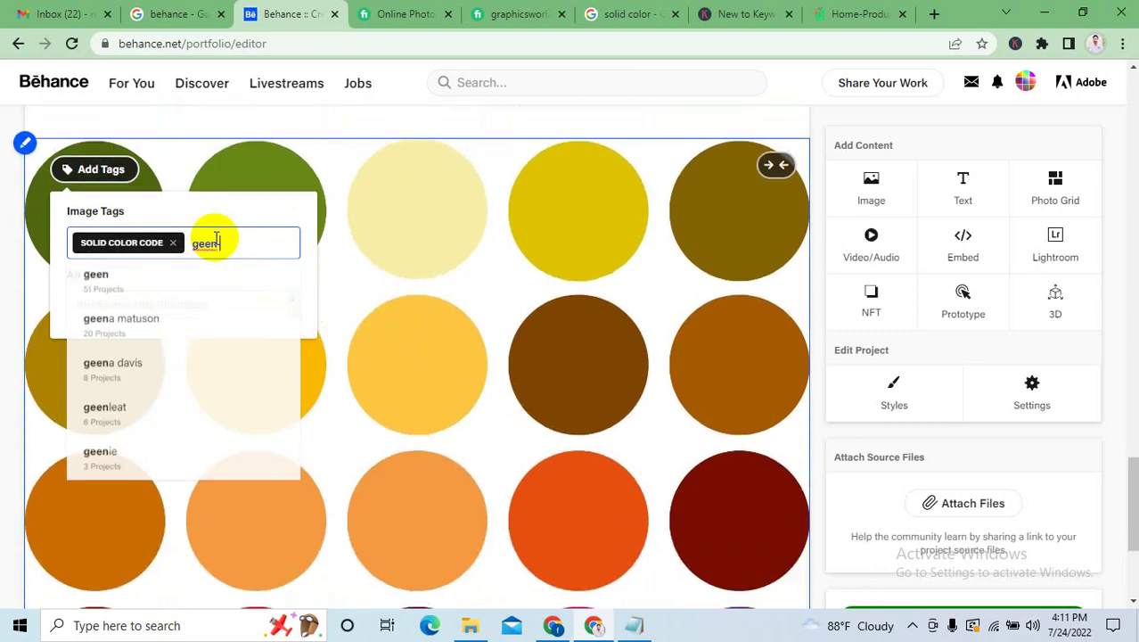
type(" clo")
key("BackSpace")
key("BackSpace")
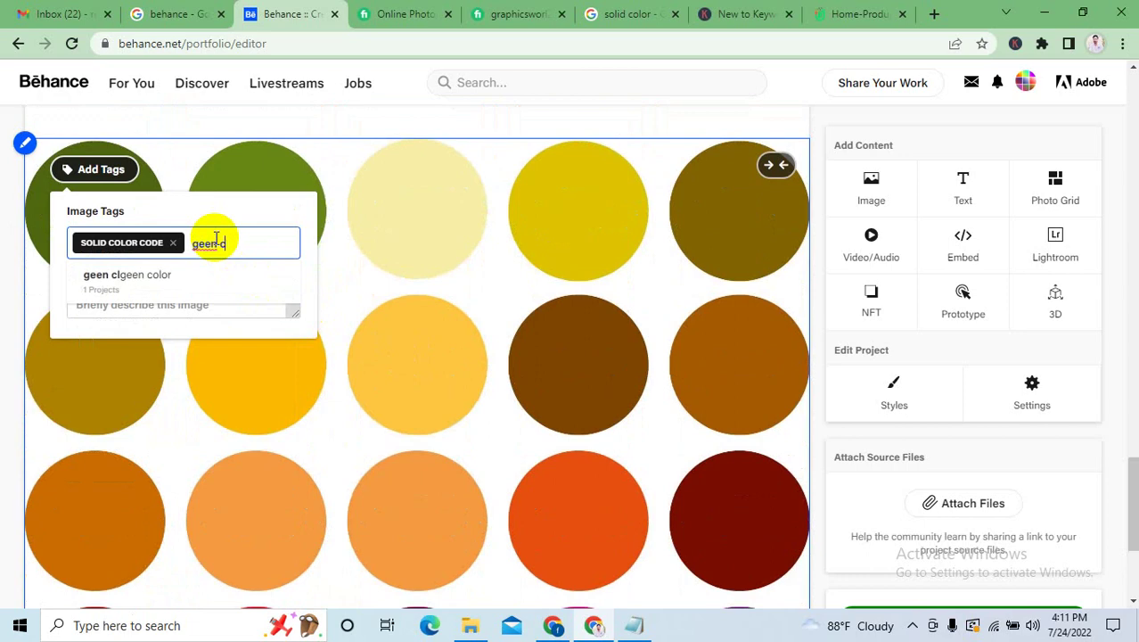
key("BackSpace")
key("BackSpace")
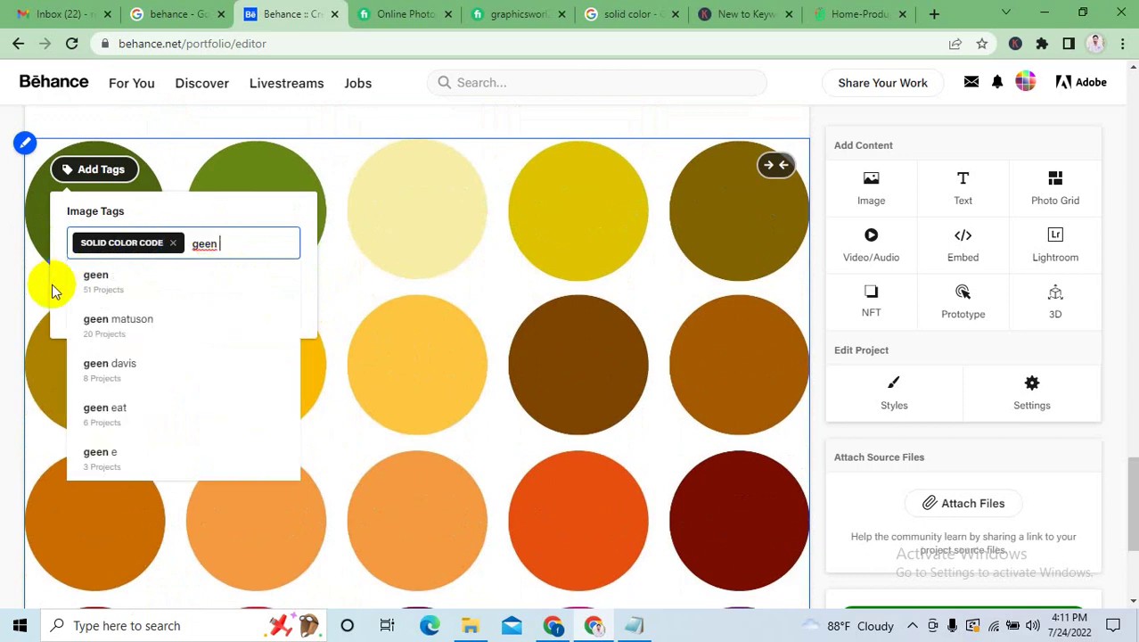
left_click_drag(224, 244, 185, 244)
key("ctrl+c")
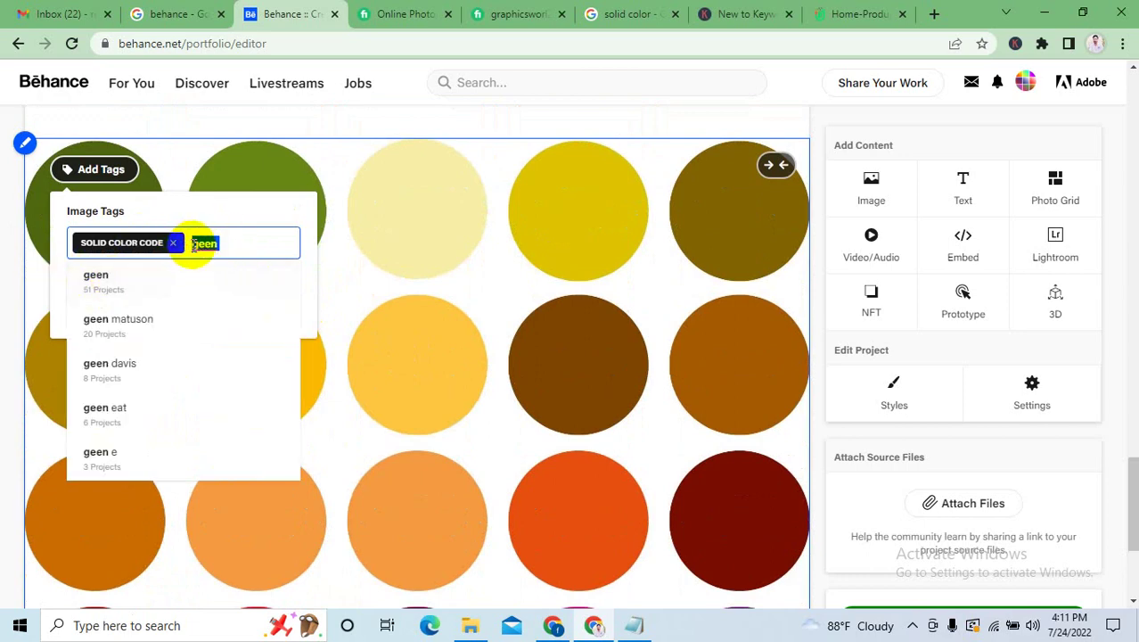
left_click(125, 280)
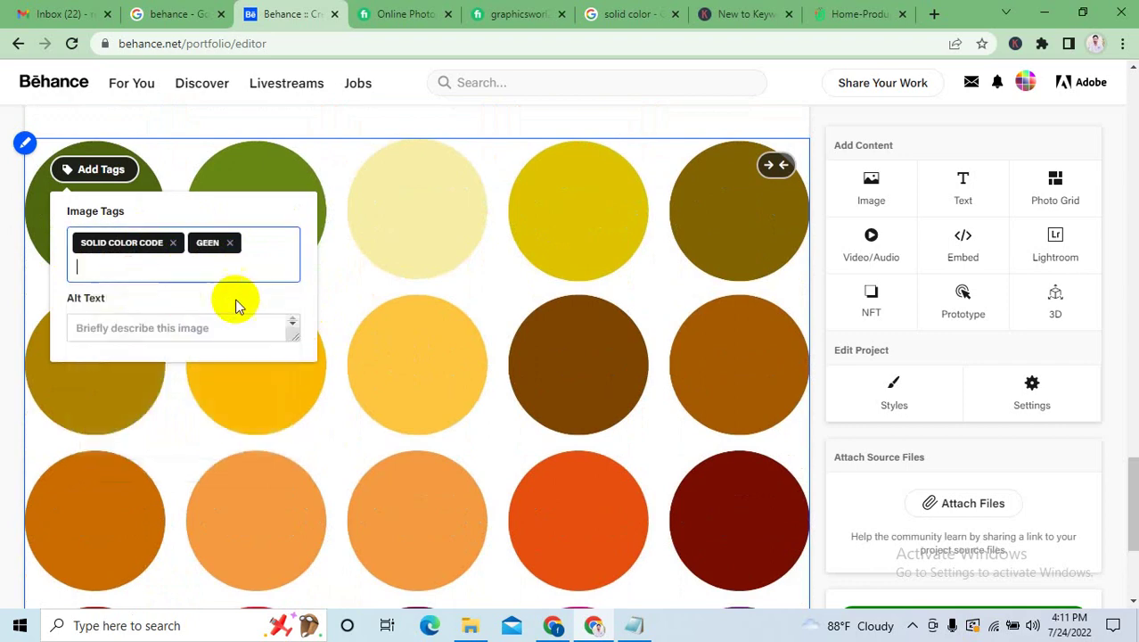
Add the remaining suggested tags for "geen", including geena davis, geenleat and geenie, to the colored circles image.
key("ctrl+v")
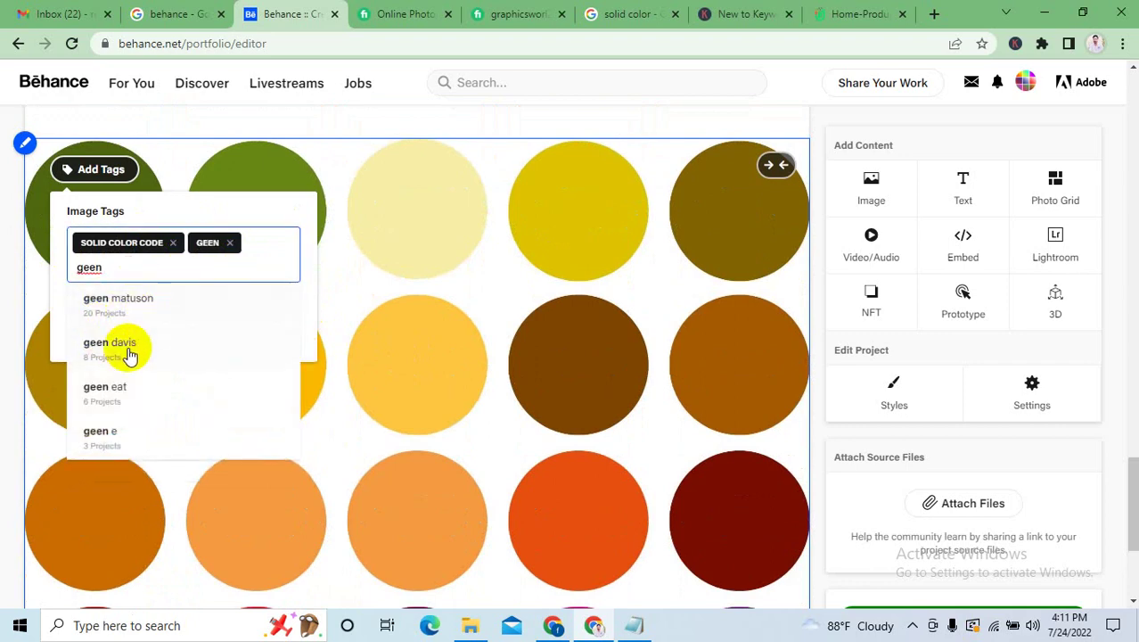
left_click(118, 354)
key("ctrl+v")
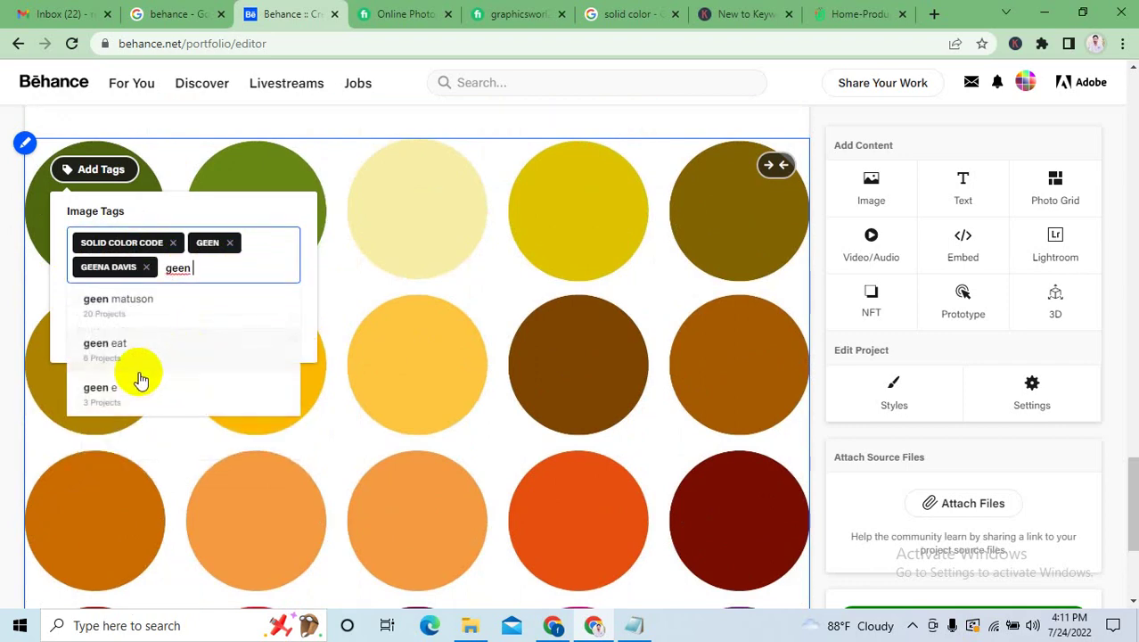
left_click(134, 368)
key("ctrl+v")
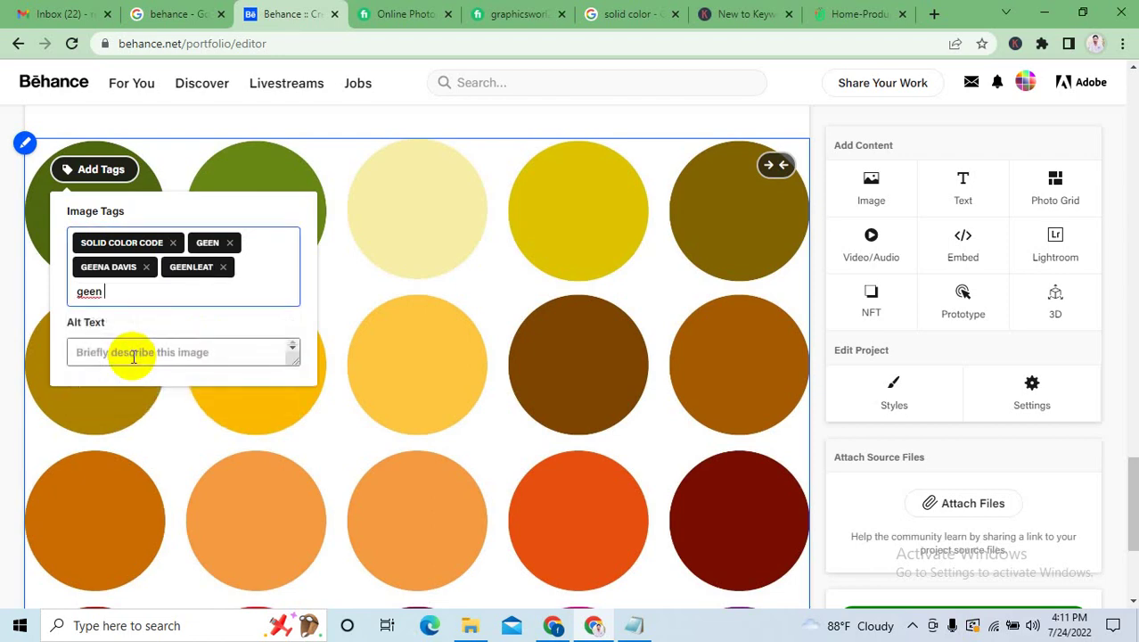
left_click(107, 376)
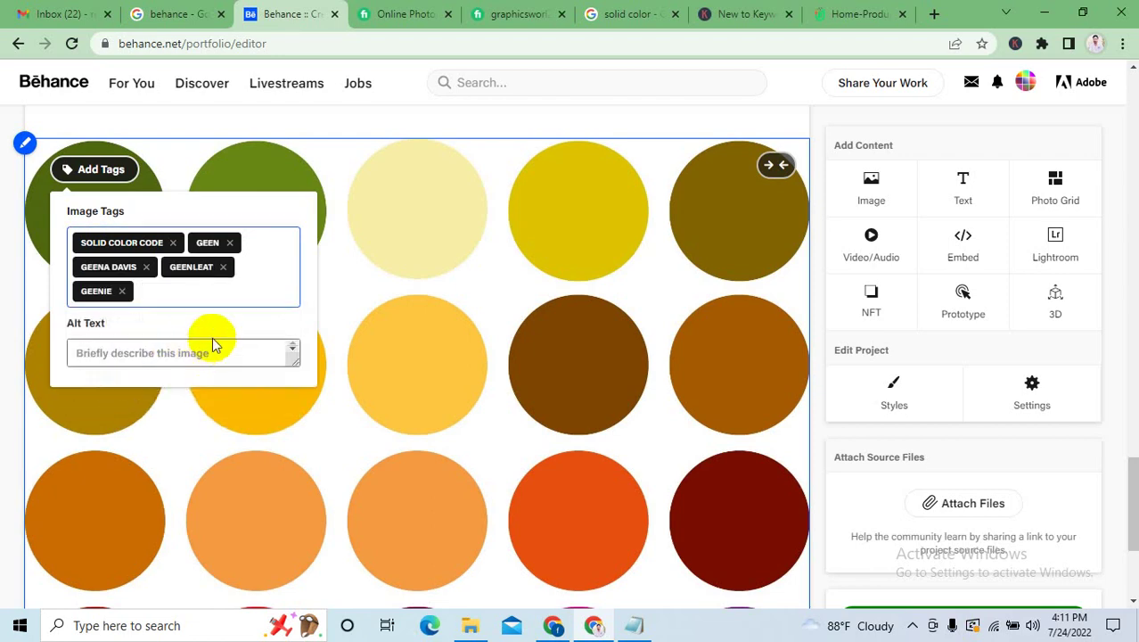
key("ctrl+v")
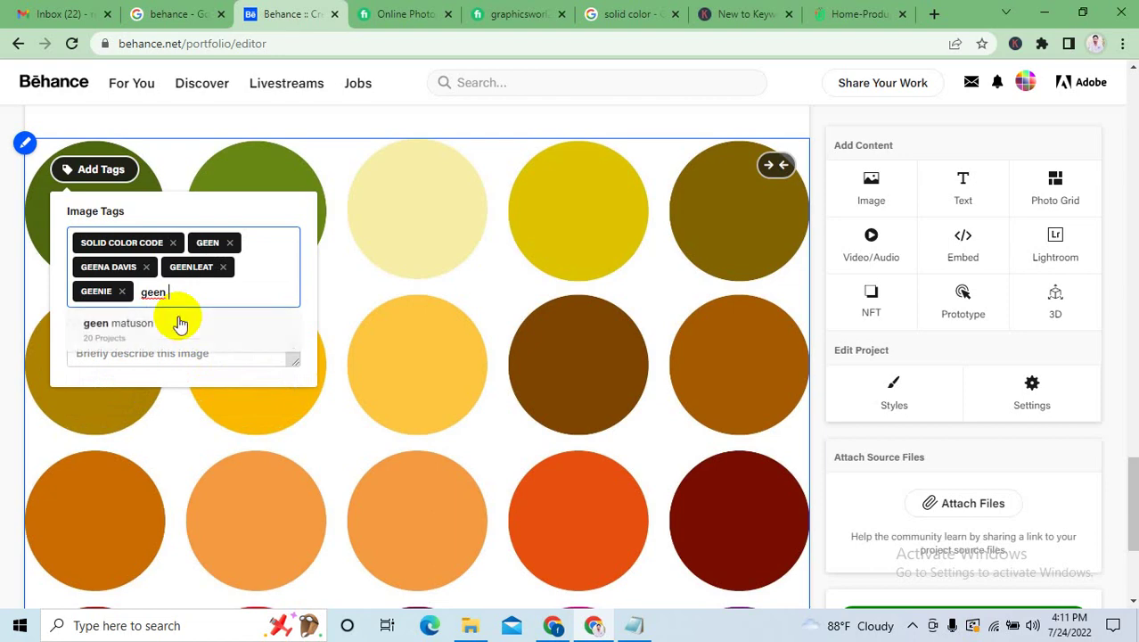
type("v")
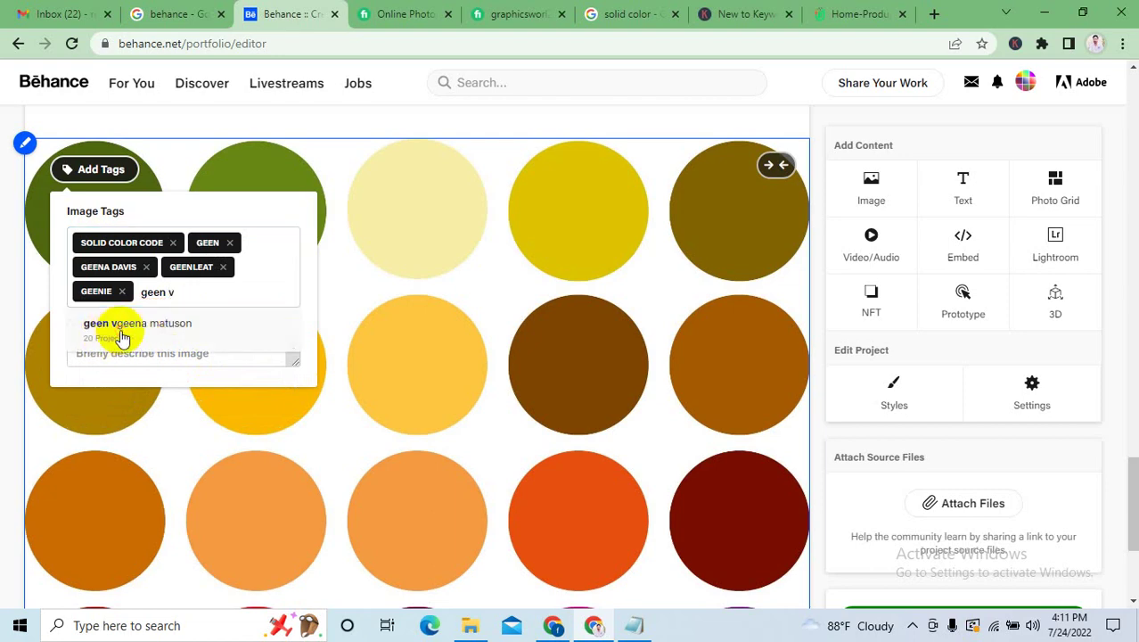
left_click(115, 326)
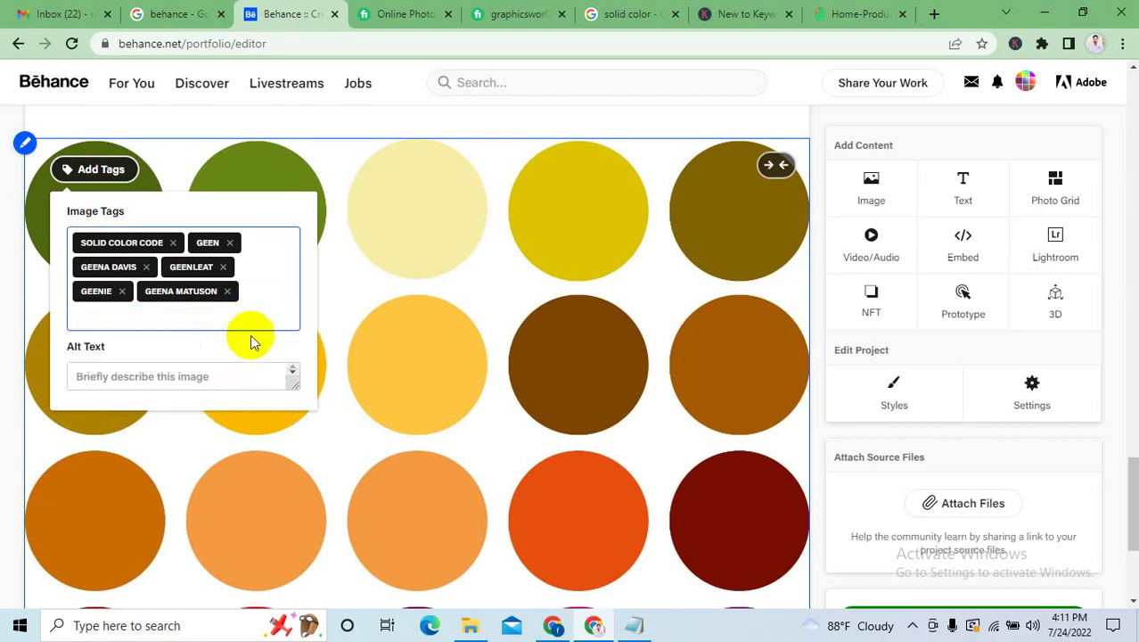
left_click(167, 319)
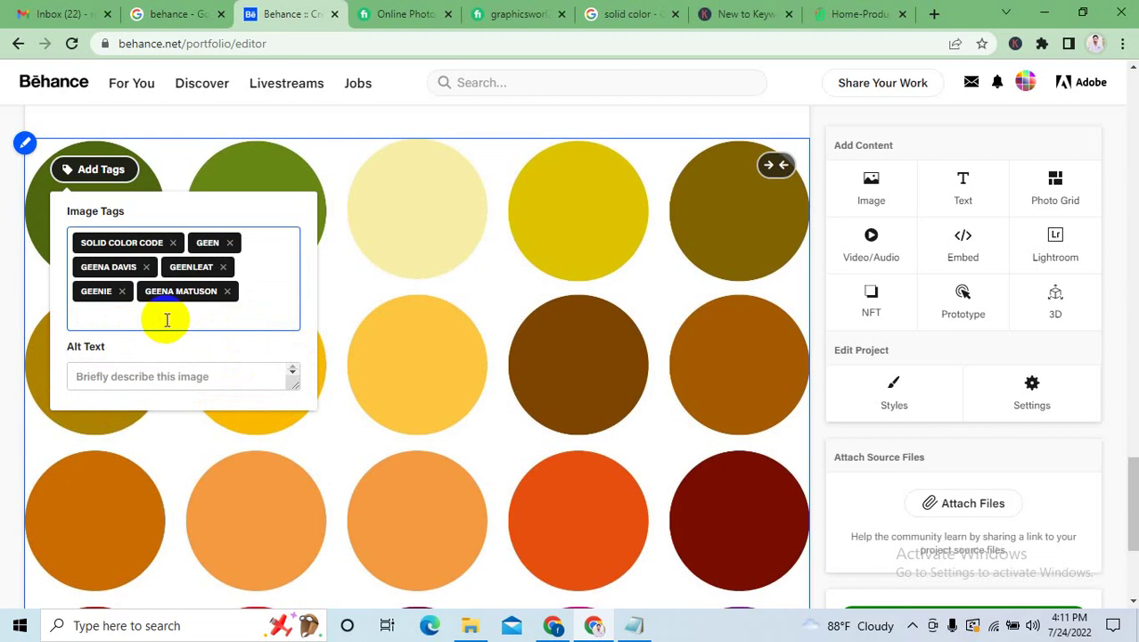
type("color")
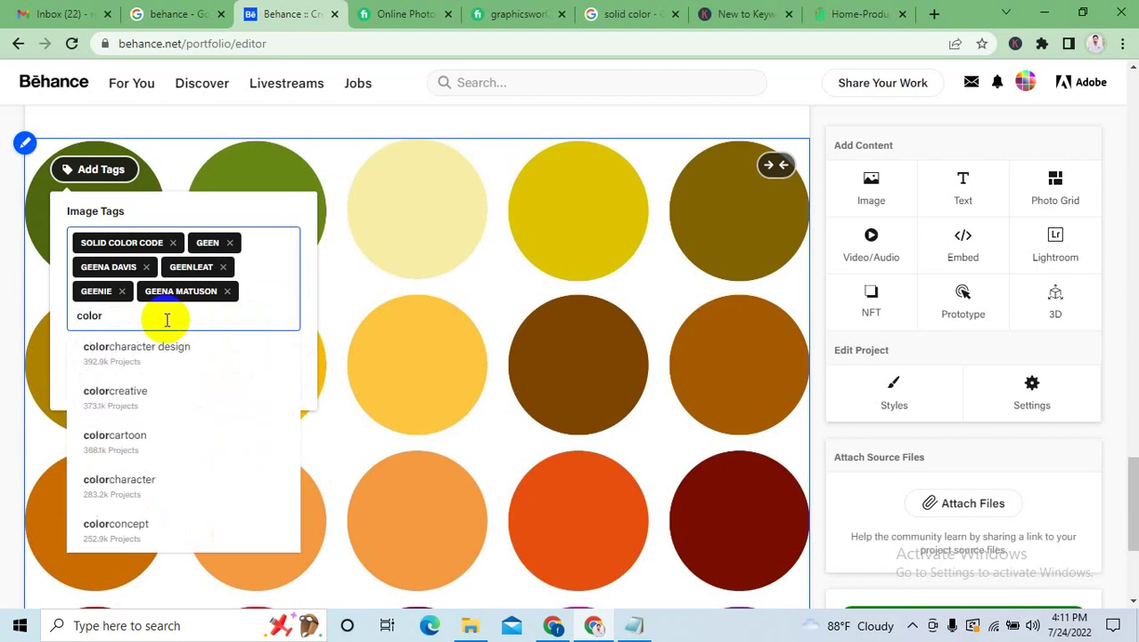
left_click(140, 358)
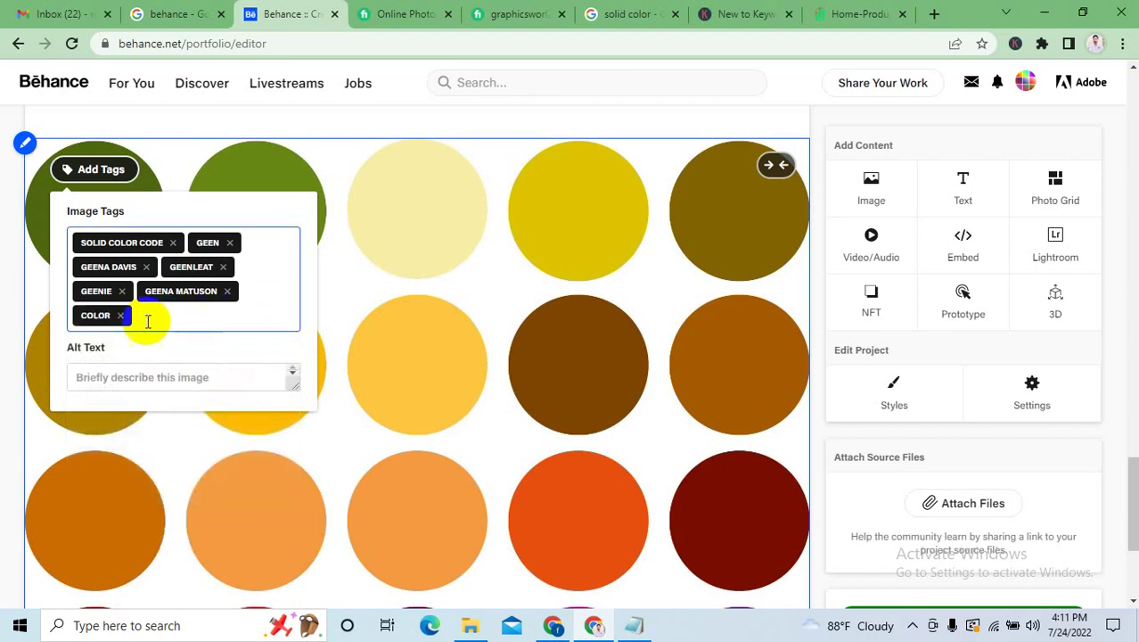
left_click(121, 316)
Look up tag suggestions for "colors", copy that word, and add the suggested tag colorscheme to the colored circles image.
type("col")
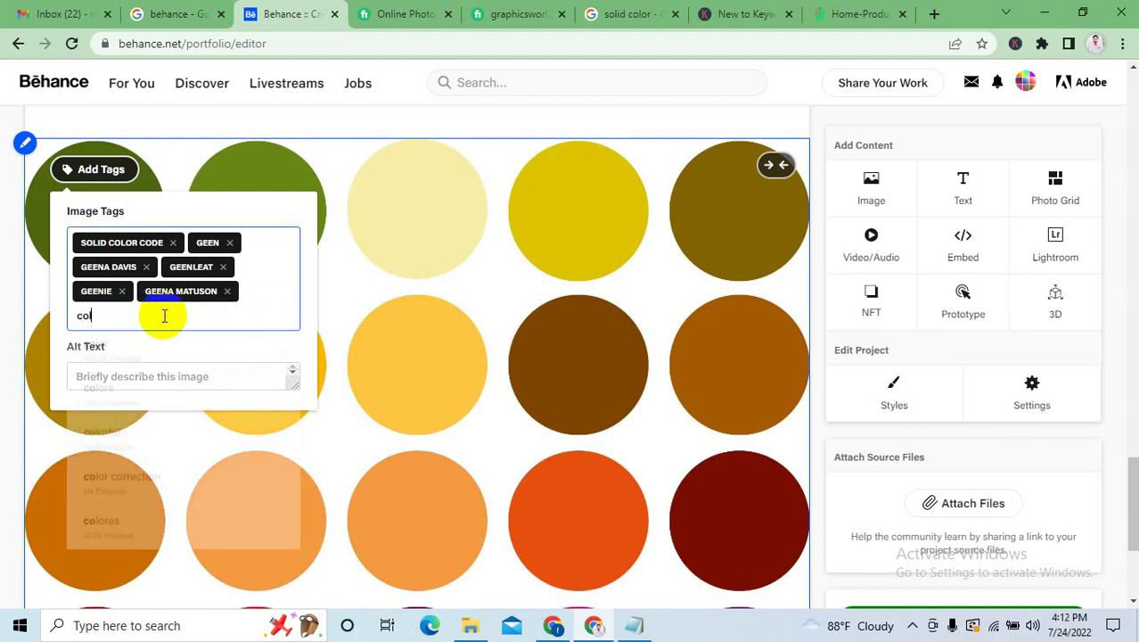
type("or")
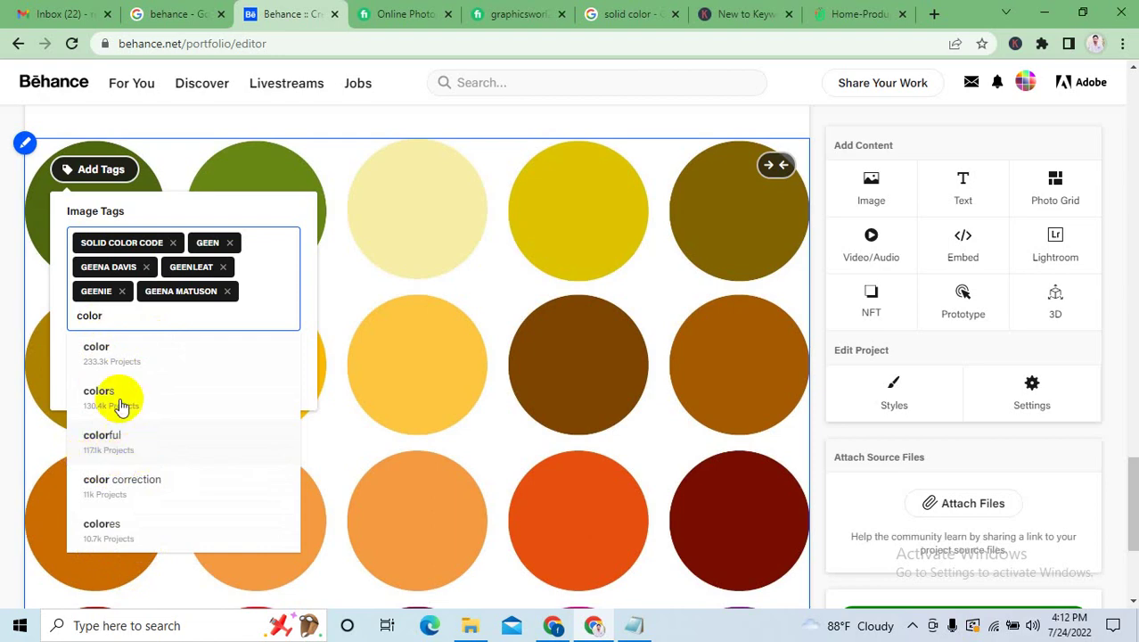
type("s")
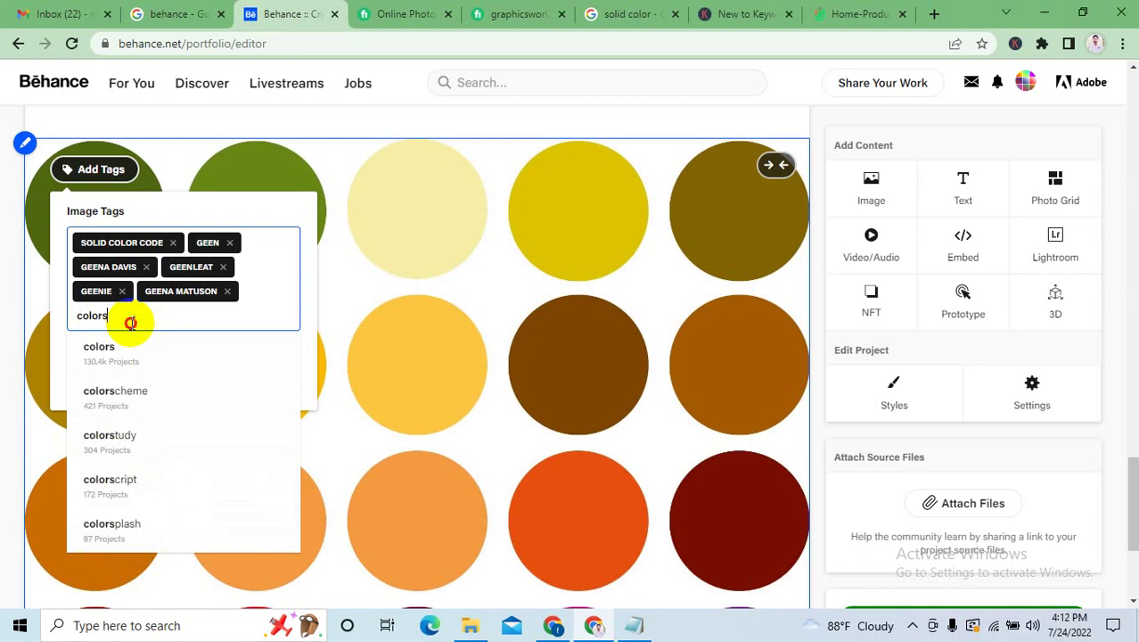
left_click_drag(127, 321, 82, 322)
key("ctrl+c")
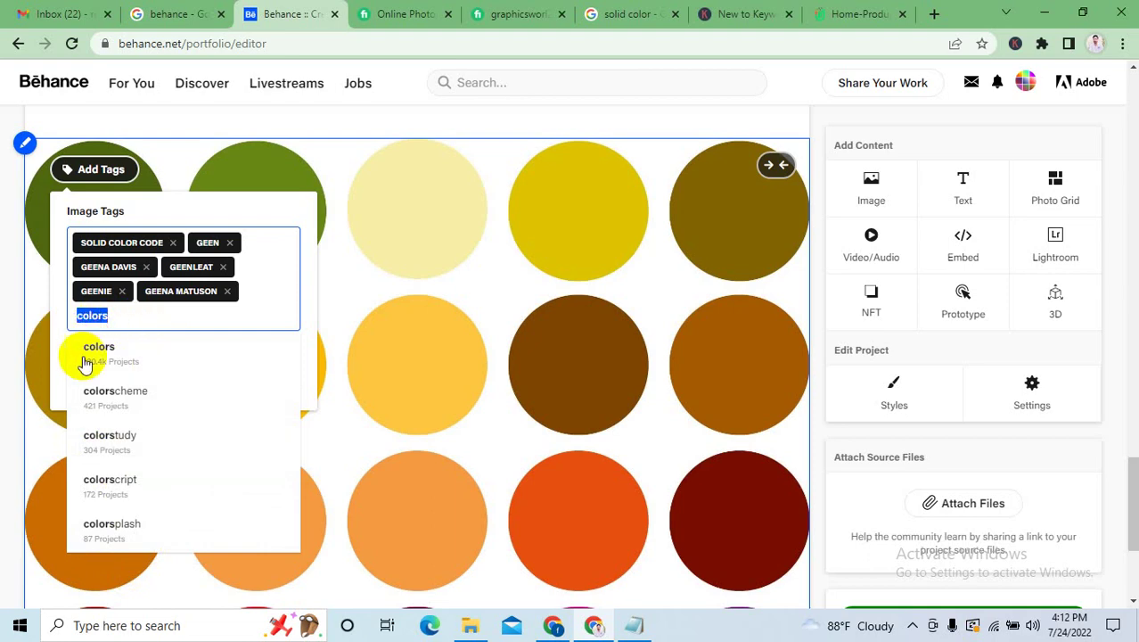
left_click(123, 397)
Add the suggested tags colorscript, colorsplash and colorstudy to the colored circles image, reusing the copied word "colors".
key("ctrl+v")
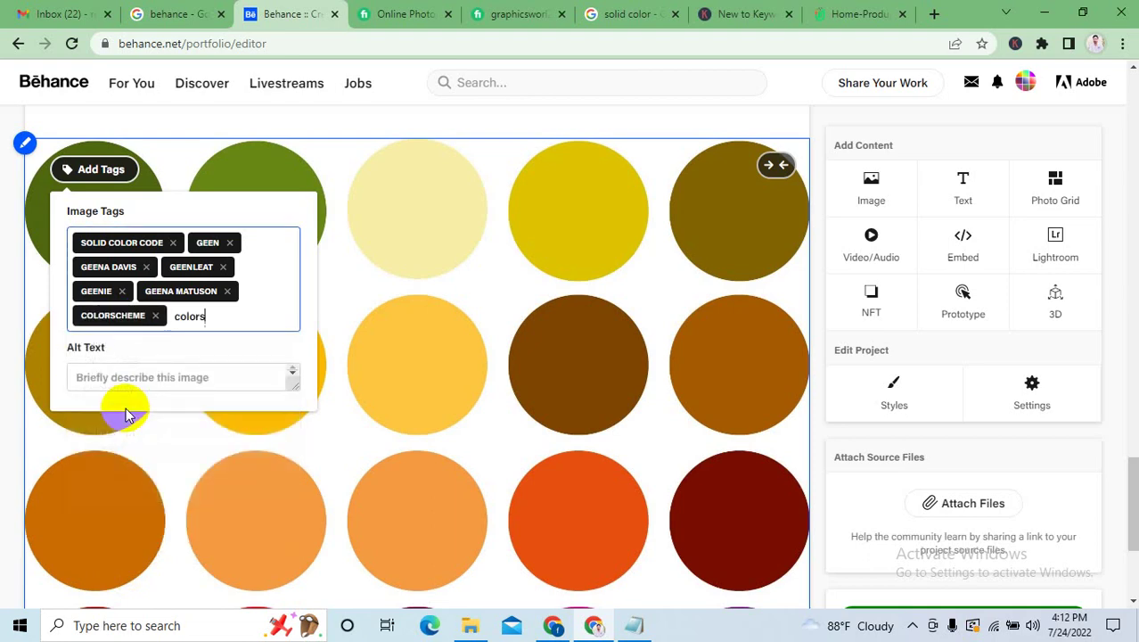
left_click(130, 452)
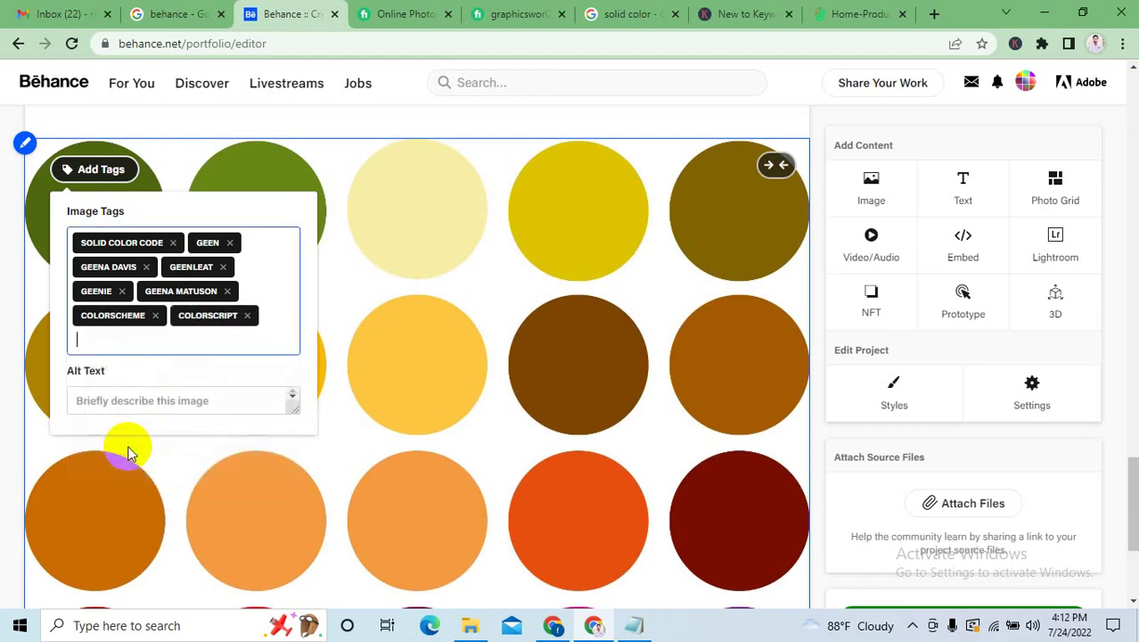
key("ctrl+v")
left_click(114, 477)
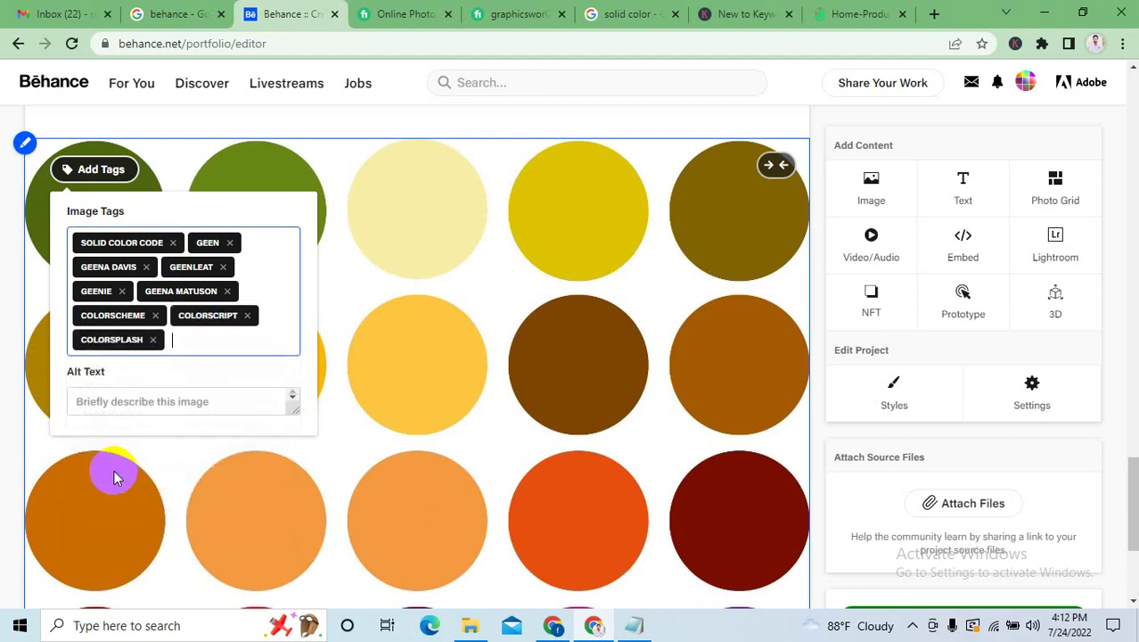
key("ctrl+v")
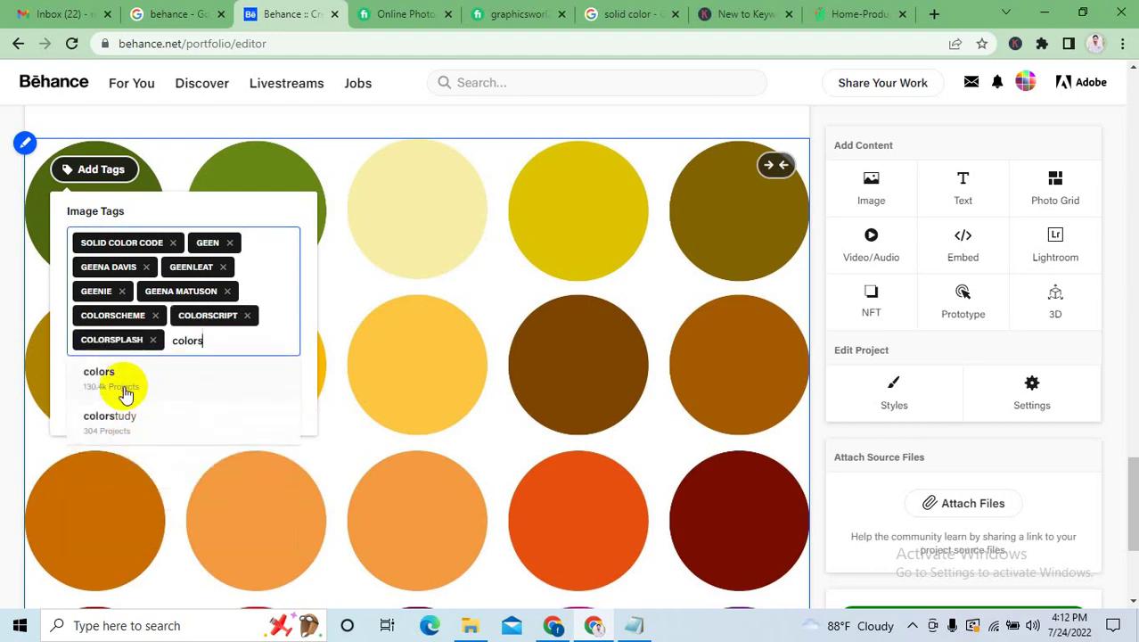
left_click(109, 426)
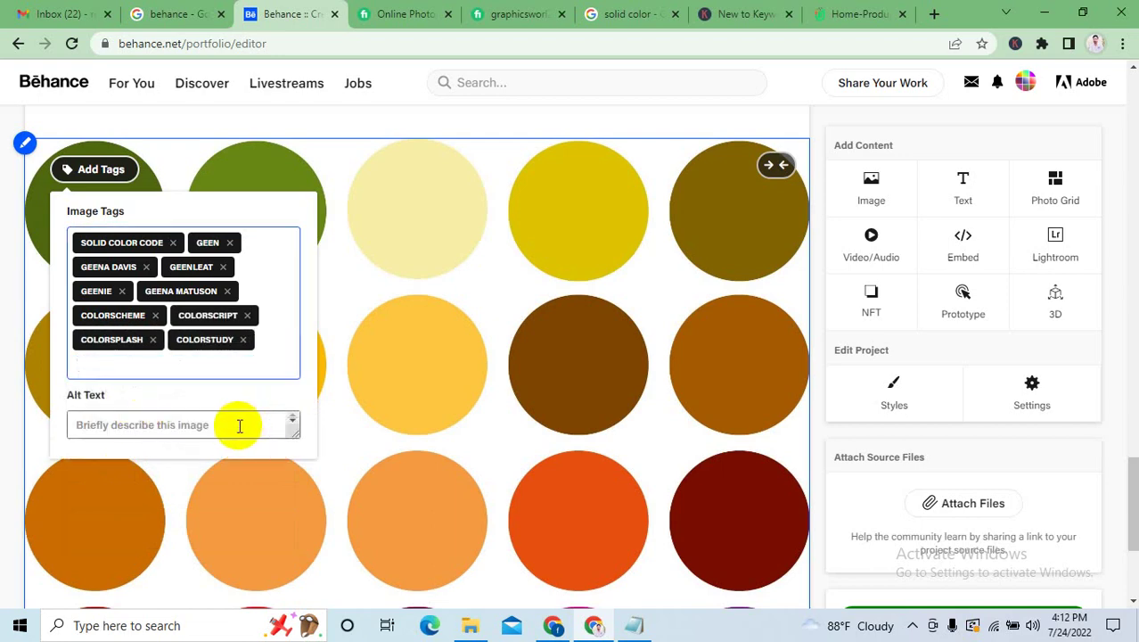
Set the alt text of the colored circles image to "Color design" and close its tag settings.
left_click(187, 428)
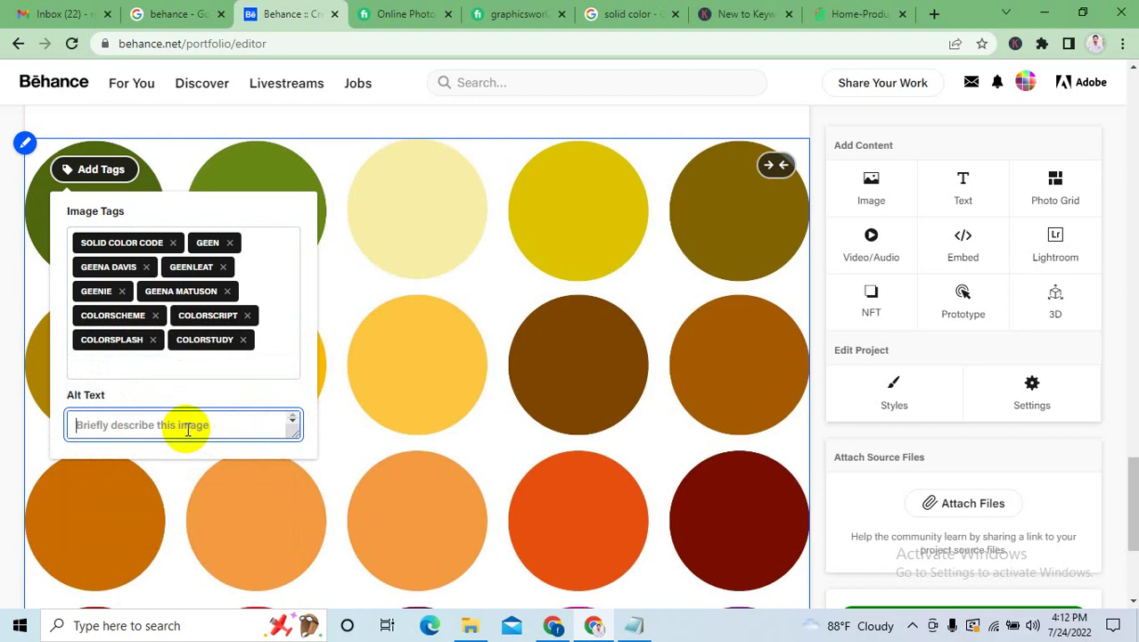
type("Color design")
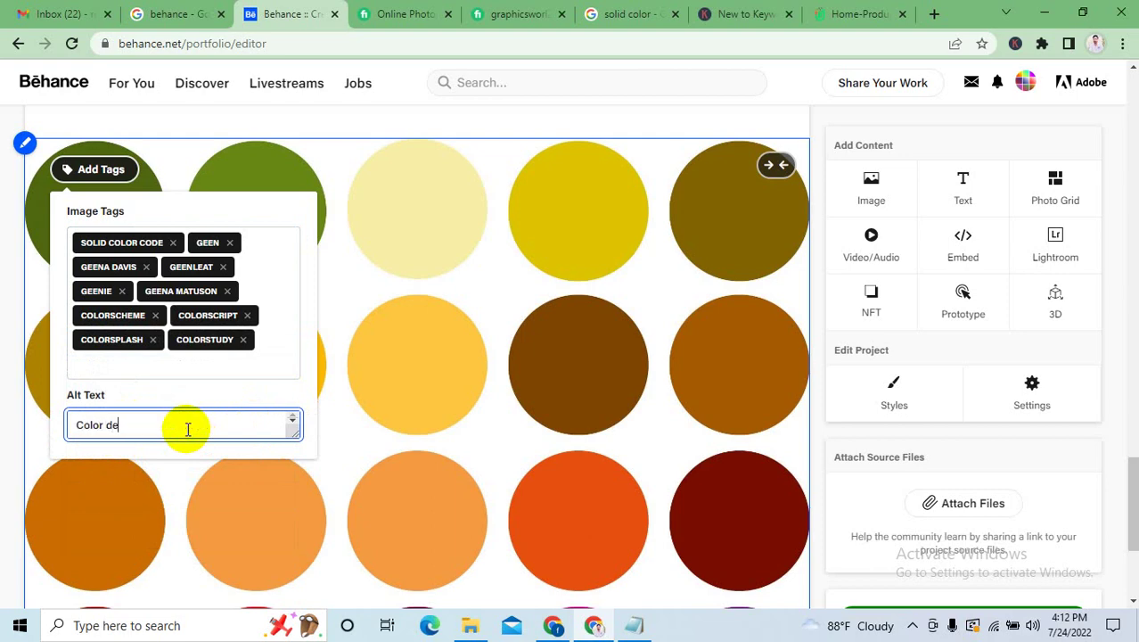
left_click(483, 370)
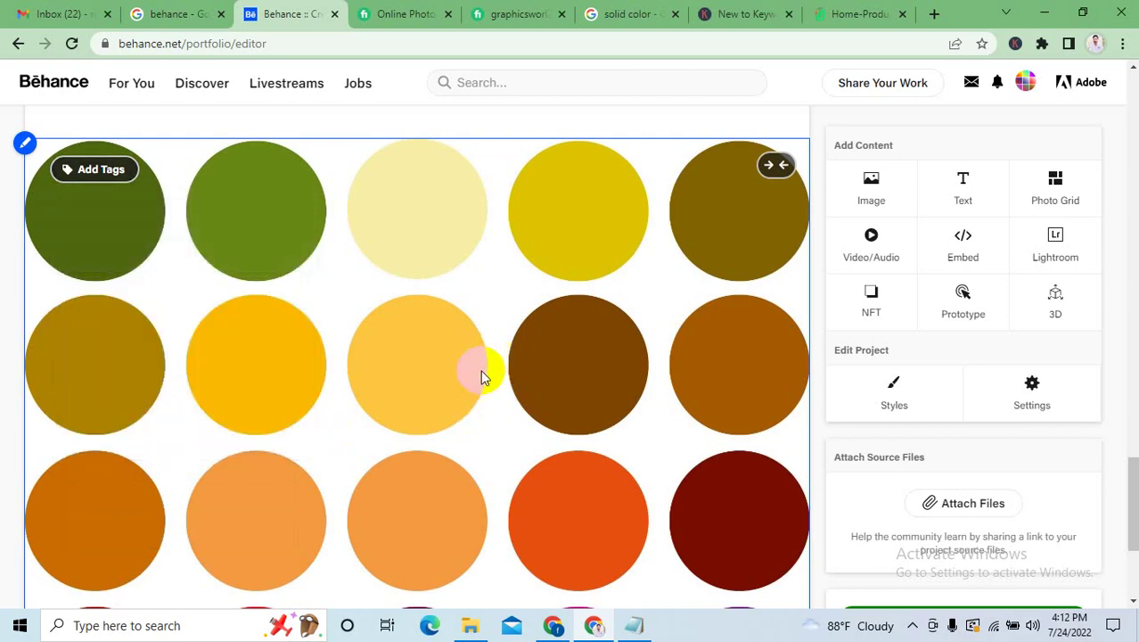
Review the whole project from its title to the last image, checking the media insertion points between the content blocks.
scroll(481, 369, "down", 3)
scroll(490, 369, "up", 5)
scroll(492, 369, "up", 15)
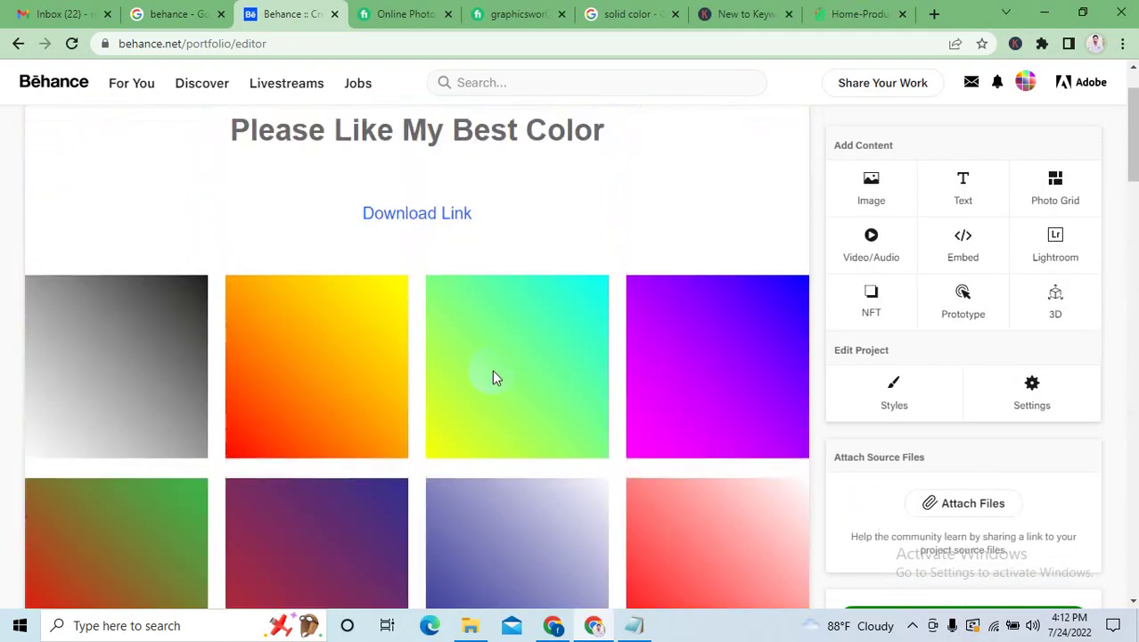
scroll(492, 369, "up", 1)
left_click(492, 374)
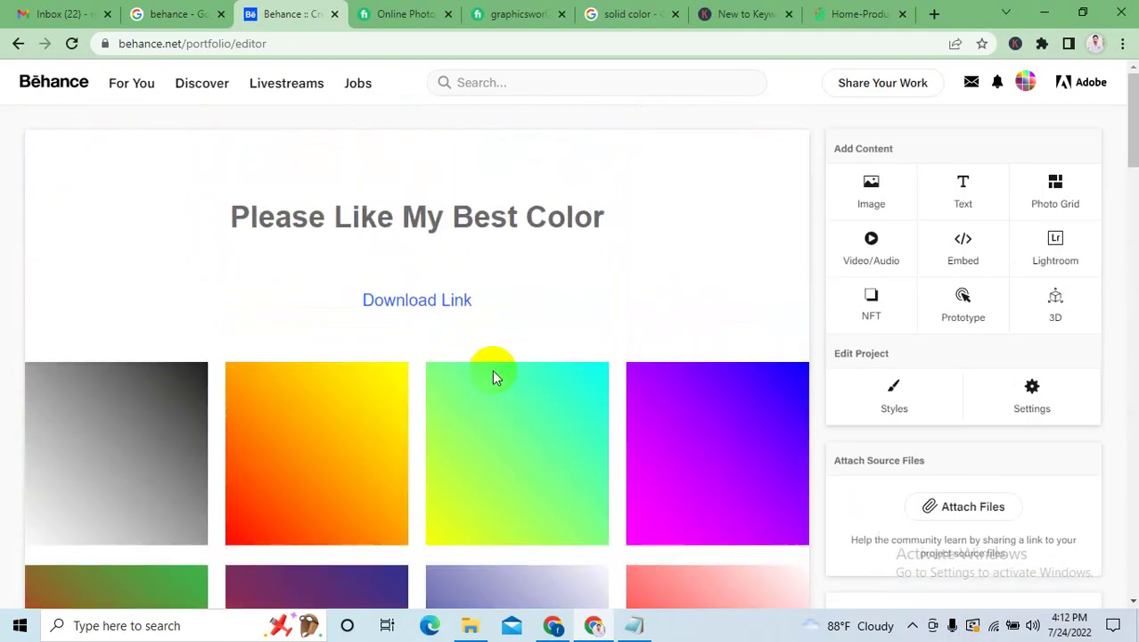
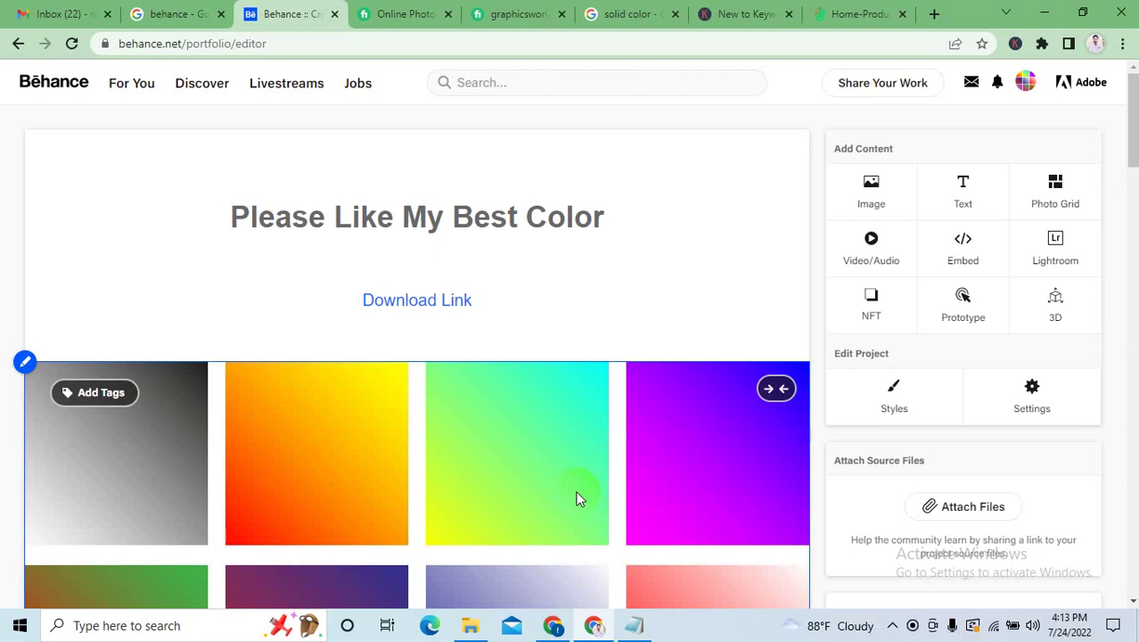
mouse_move(643, 359)
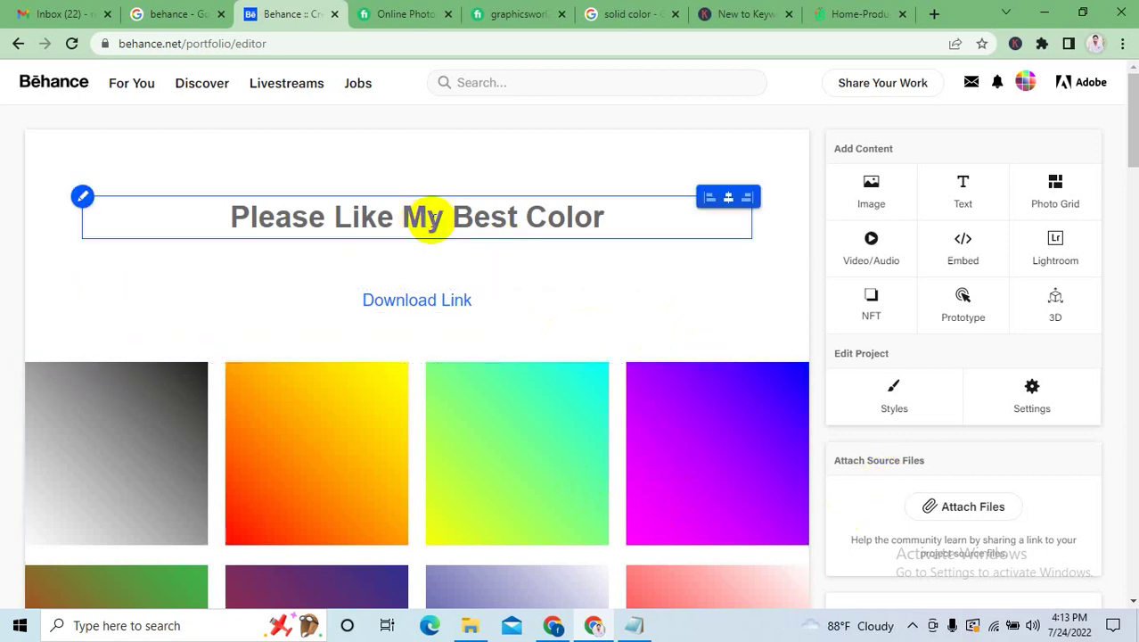
left_click(473, 218)
scroll(483, 232, "down", 7)
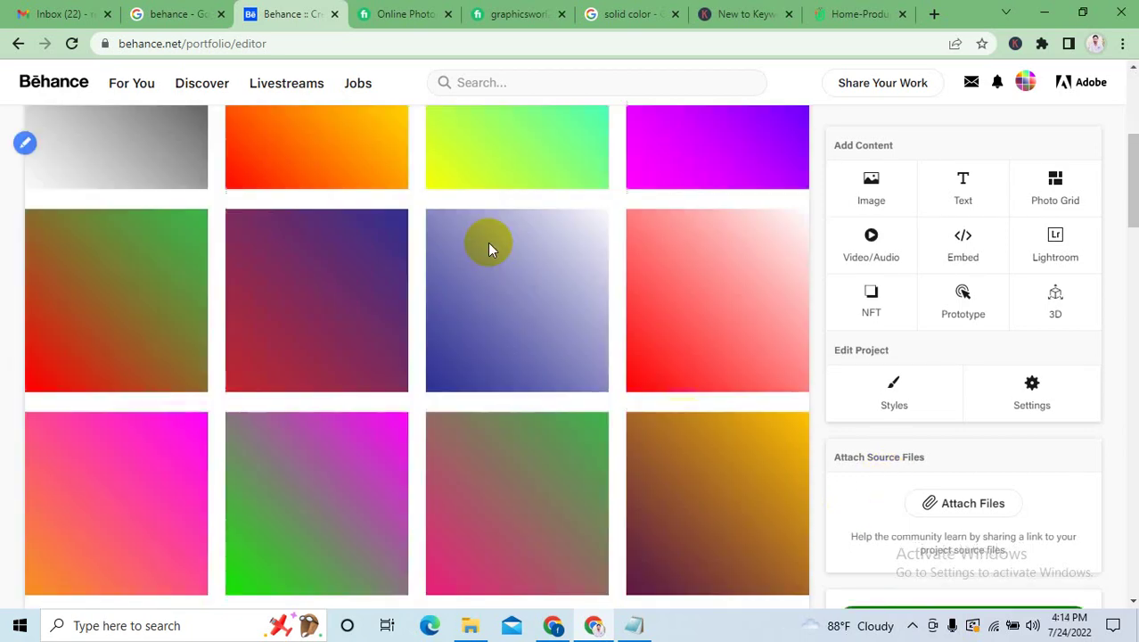
mouse_move(406, 308)
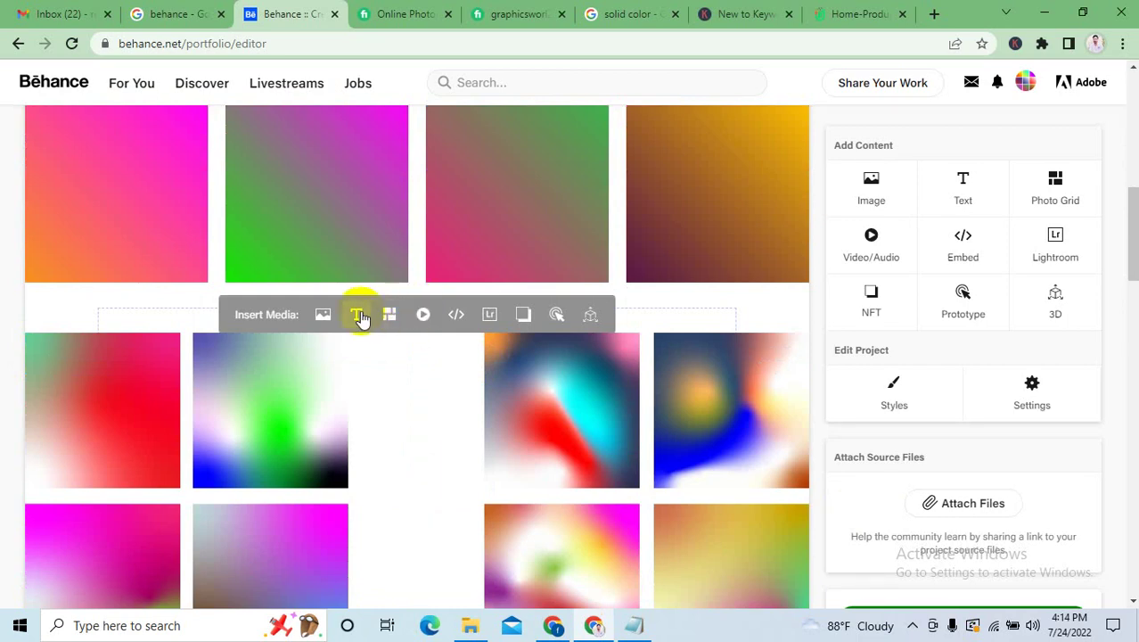
scroll(499, 348, "down", 1)
mouse_move(343, 236)
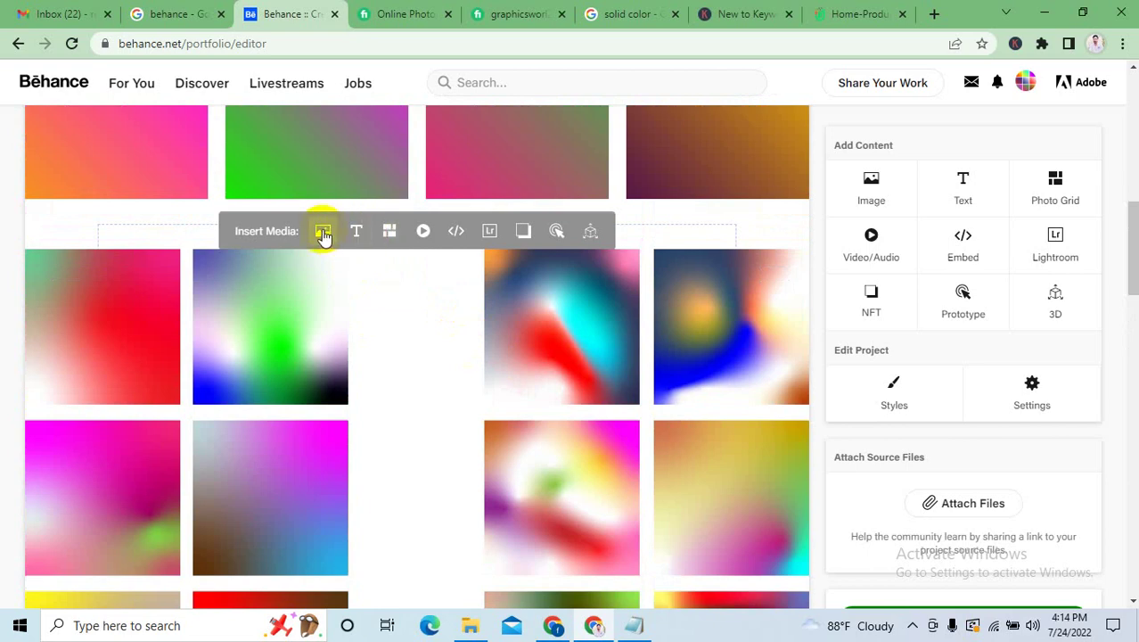
scroll(453, 521, "down", 15)
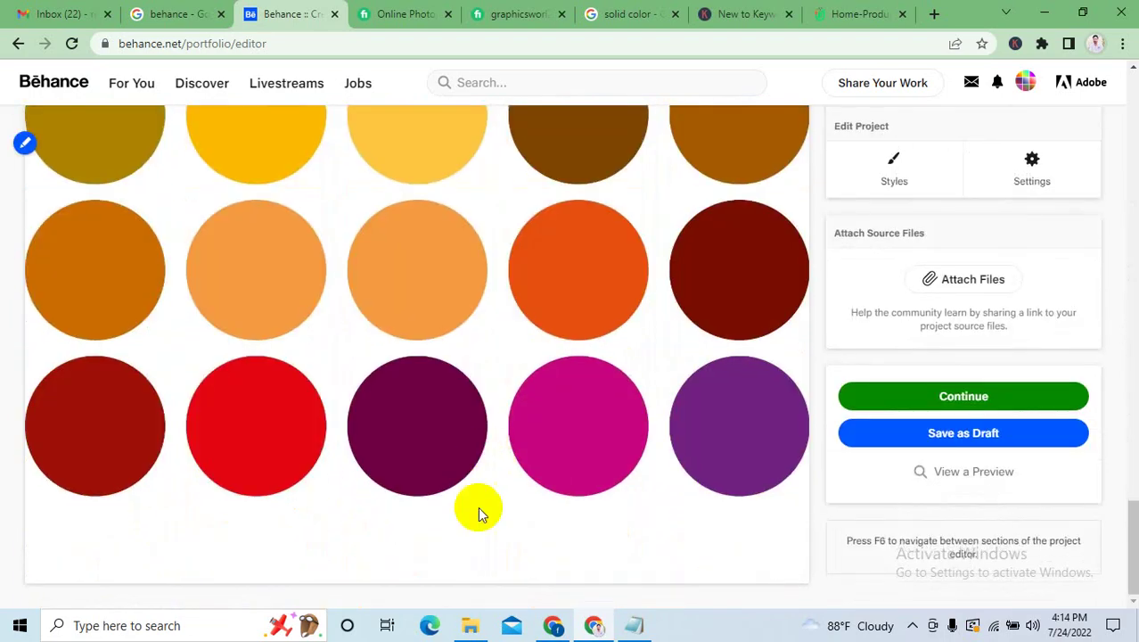
mouse_move(483, 565)
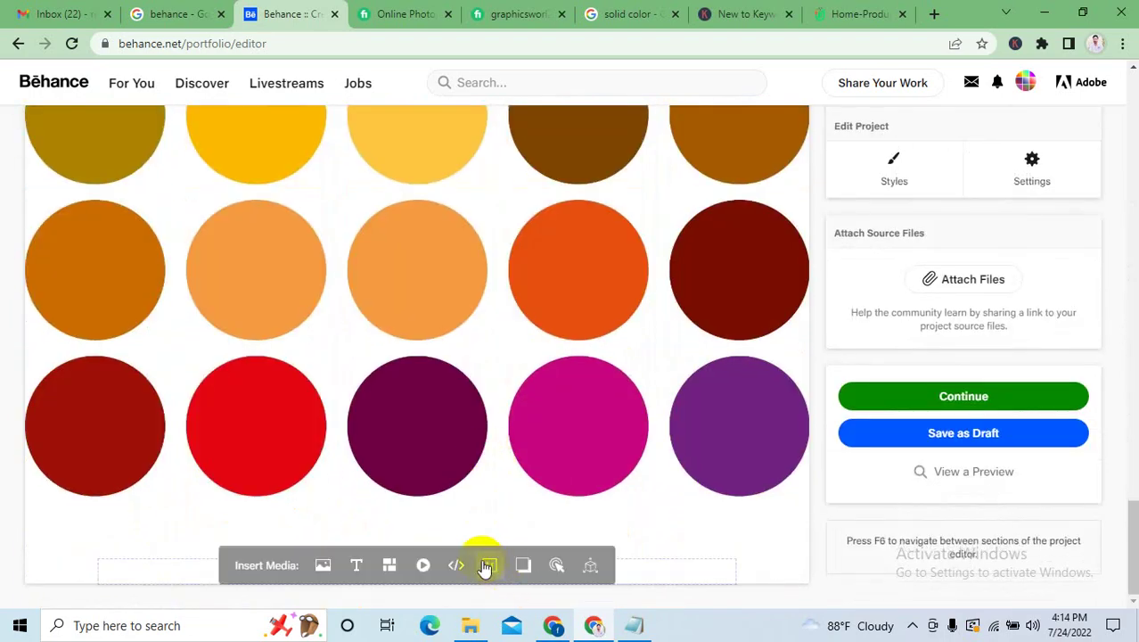
Insert a text block between the Download Link and the first gradient image, reading "Facebook" and "Youtube" separated by several spaces.
scroll(538, 353, "up", 15)
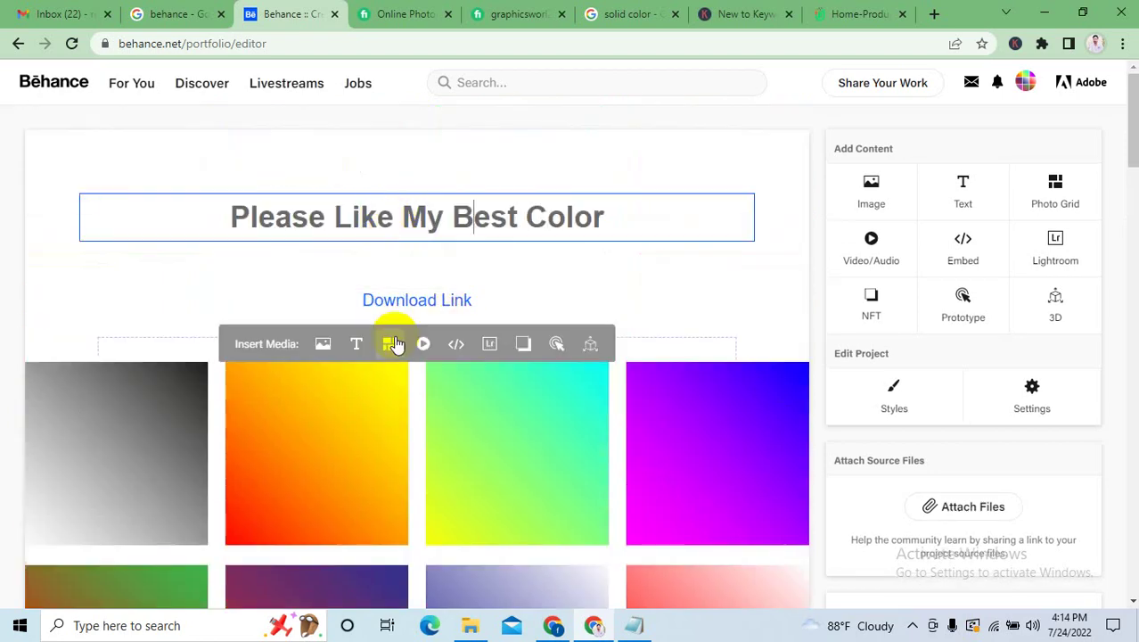
left_click(356, 348)
scroll(276, 307, "down", 3)
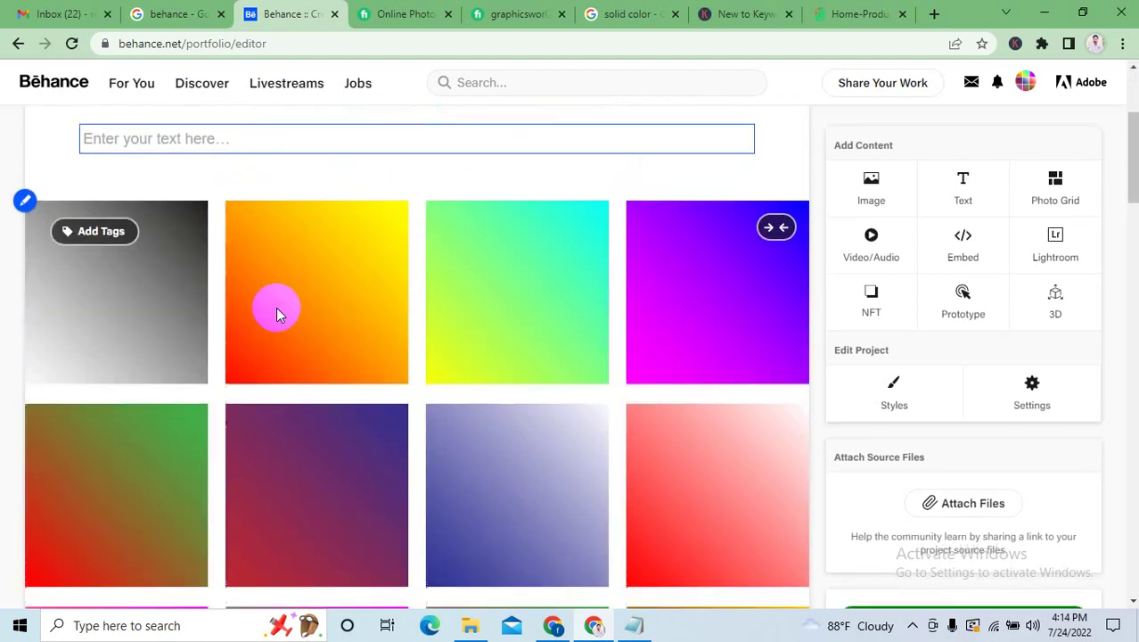
scroll(173, 173, "up", 2)
left_click(201, 275)
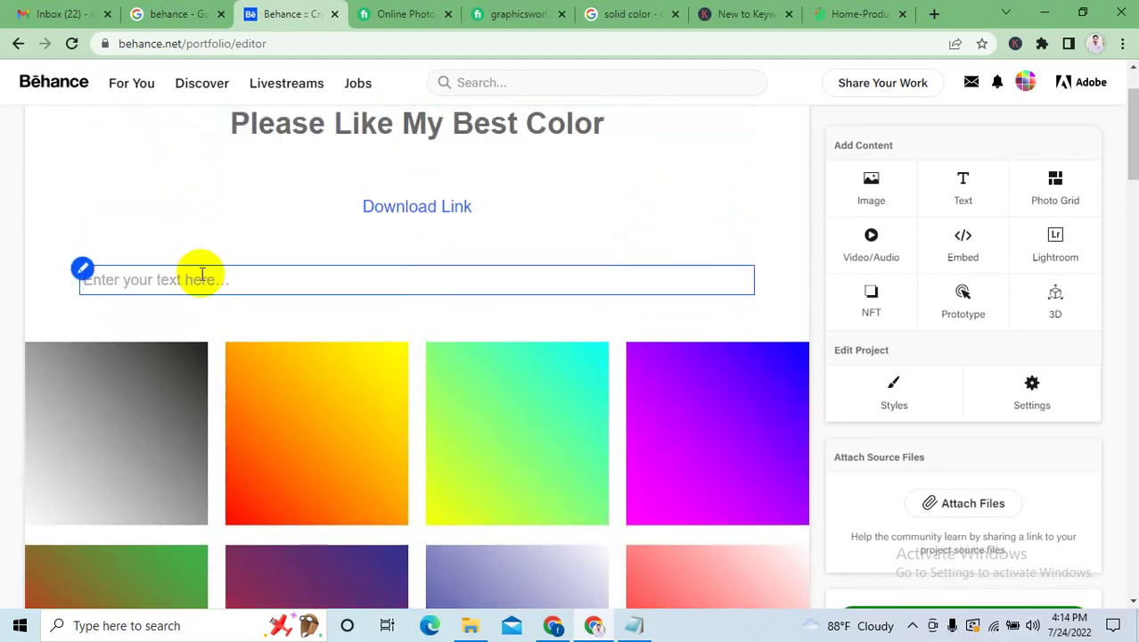
type("Facebook")
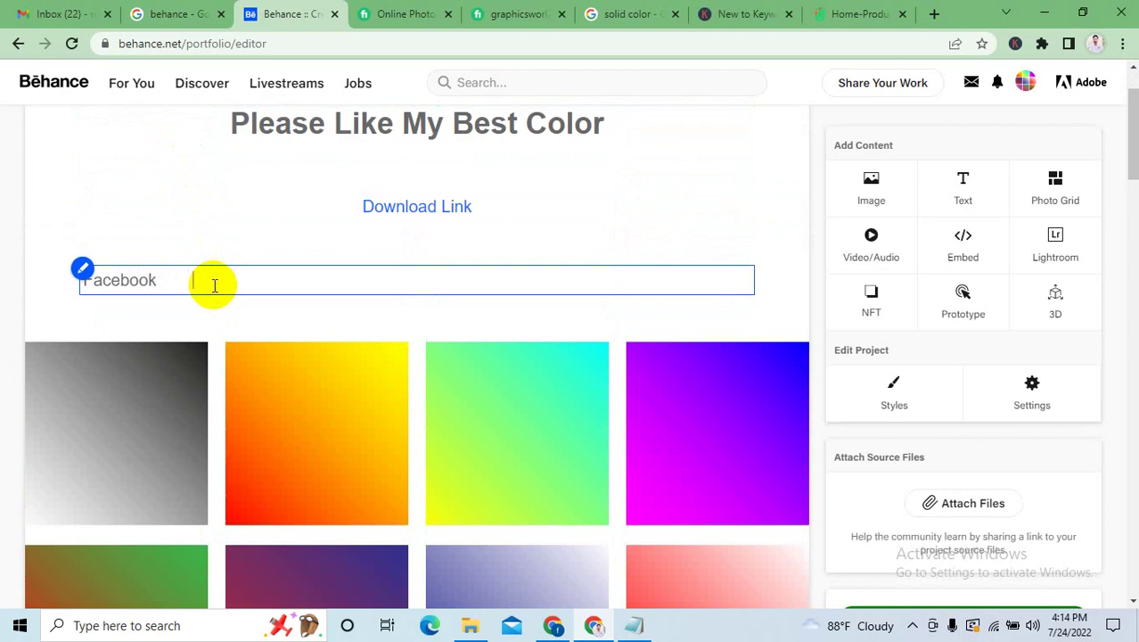
type("         Youtube")
Center the Facebook and Youtube text line.
left_click_drag(340, 280, 51, 277)
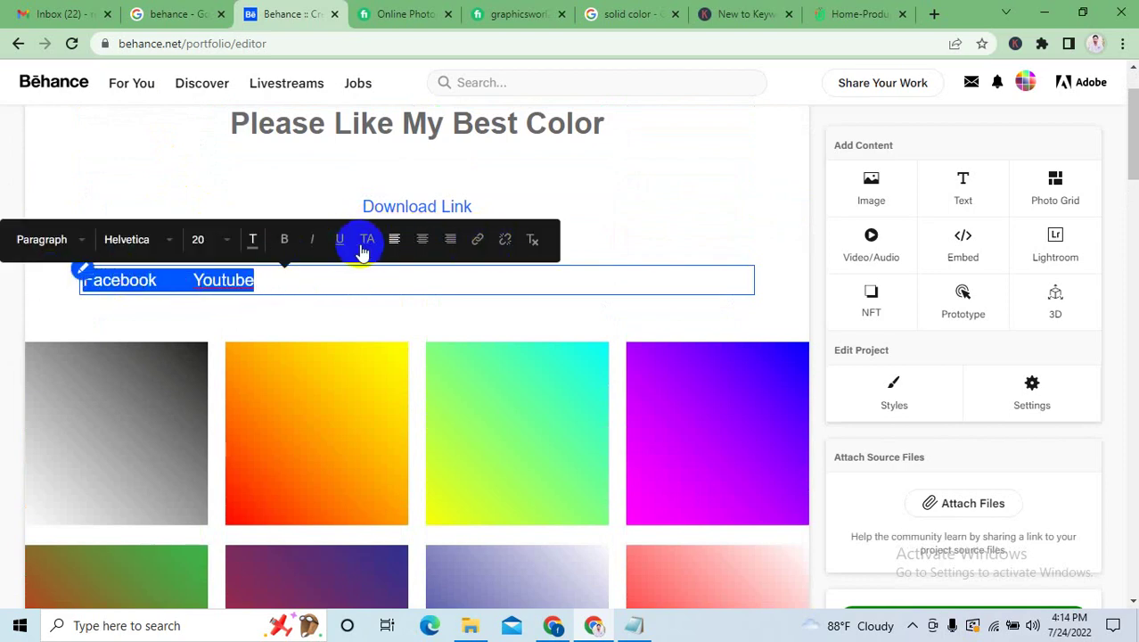
left_click(422, 239)
left_click(407, 283)
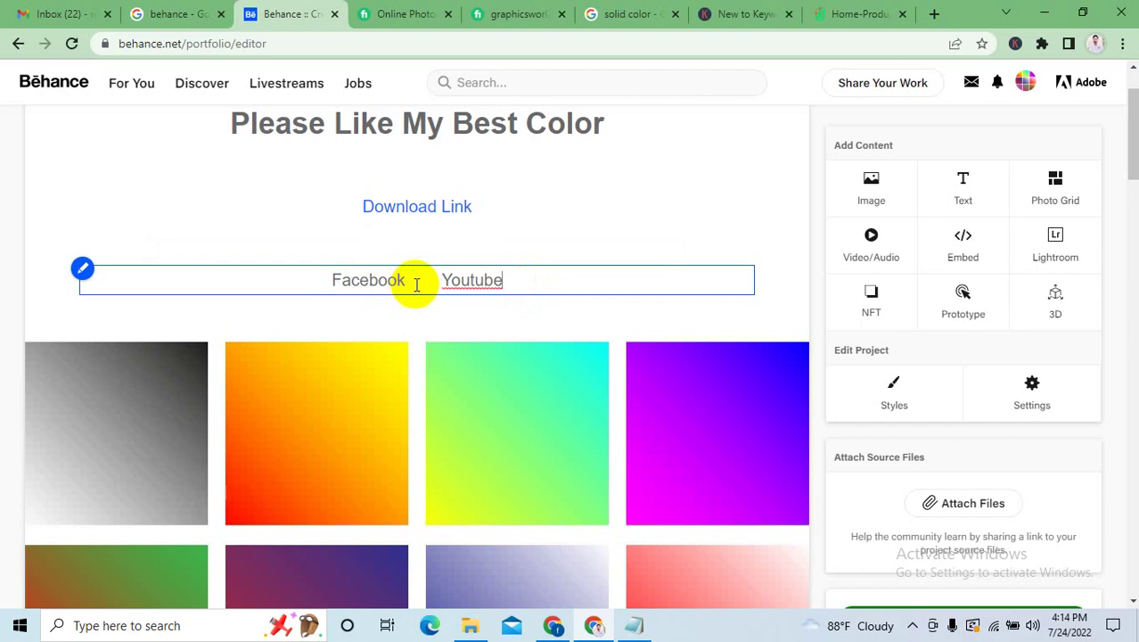
left_click_drag(412, 284, 331, 279)
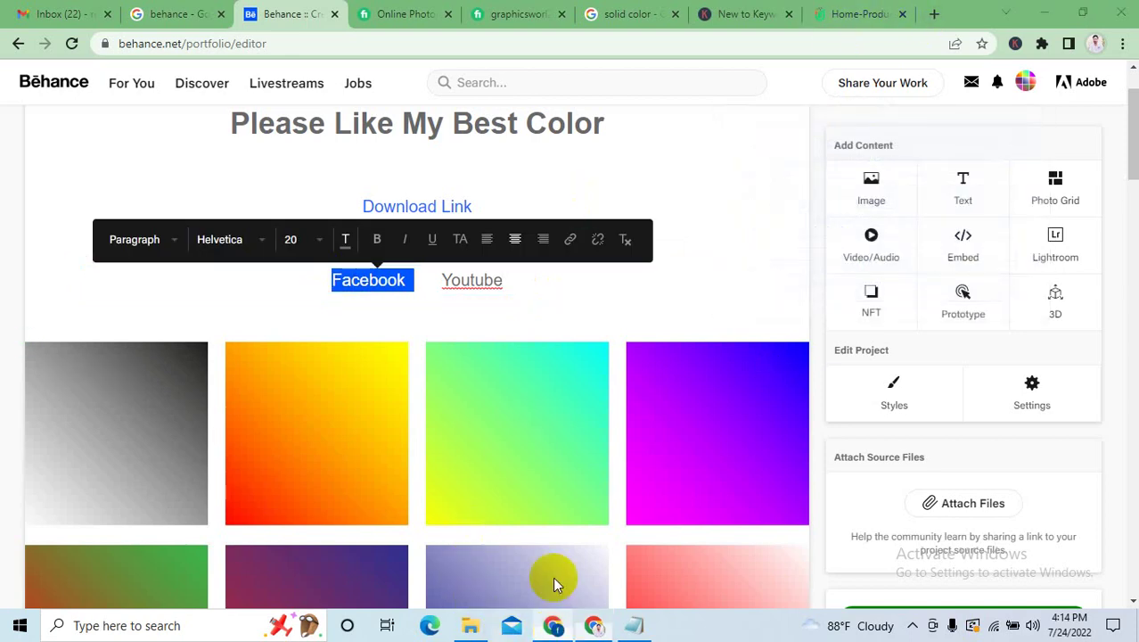
left_click(552, 625)
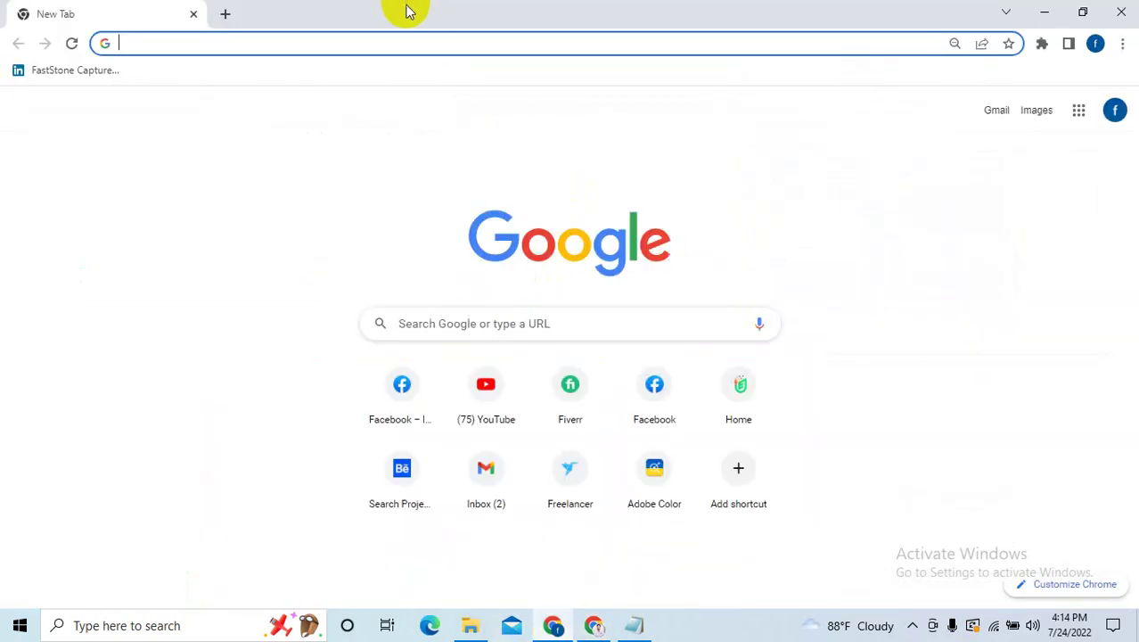
left_click(236, 53)
type("facebook.com")
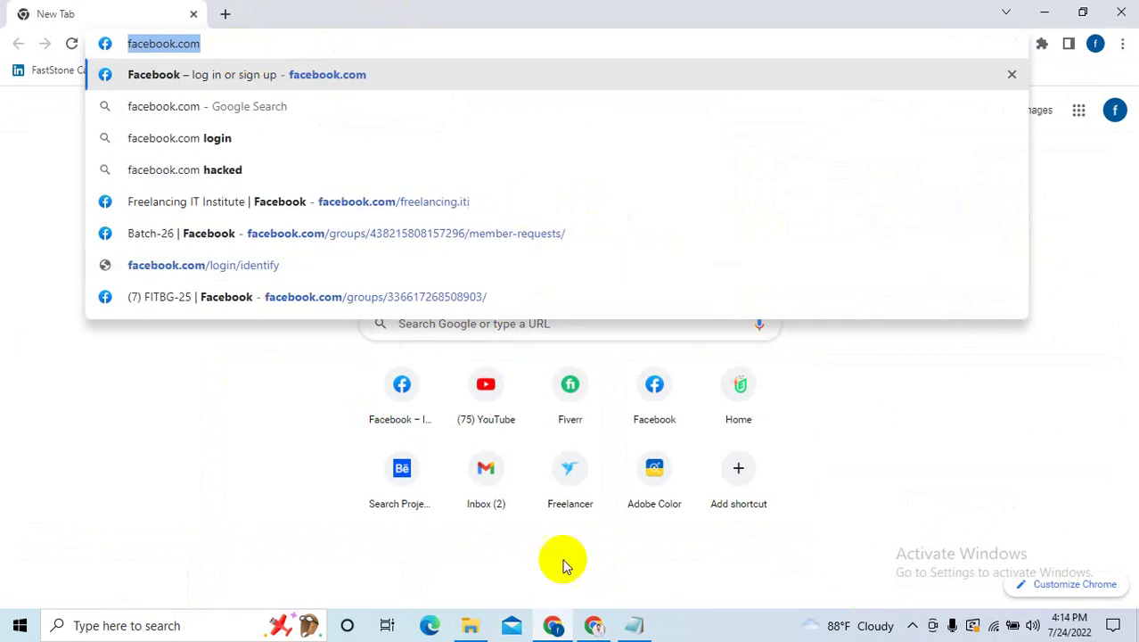
left_click(593, 621)
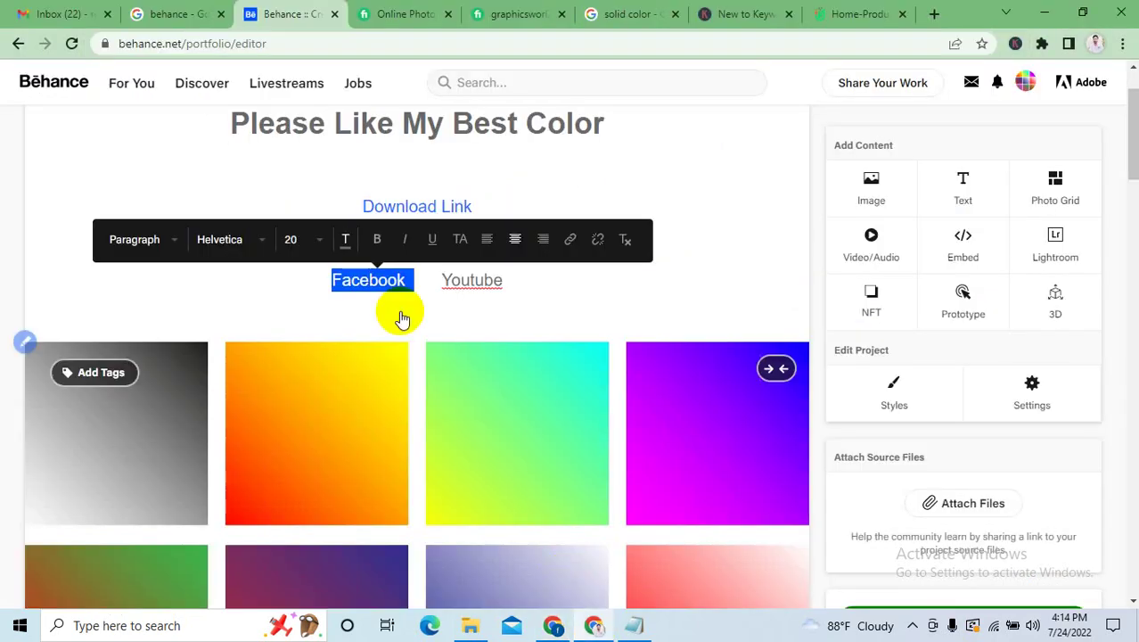
left_click(576, 240)
type("https://www.facebook.com/")
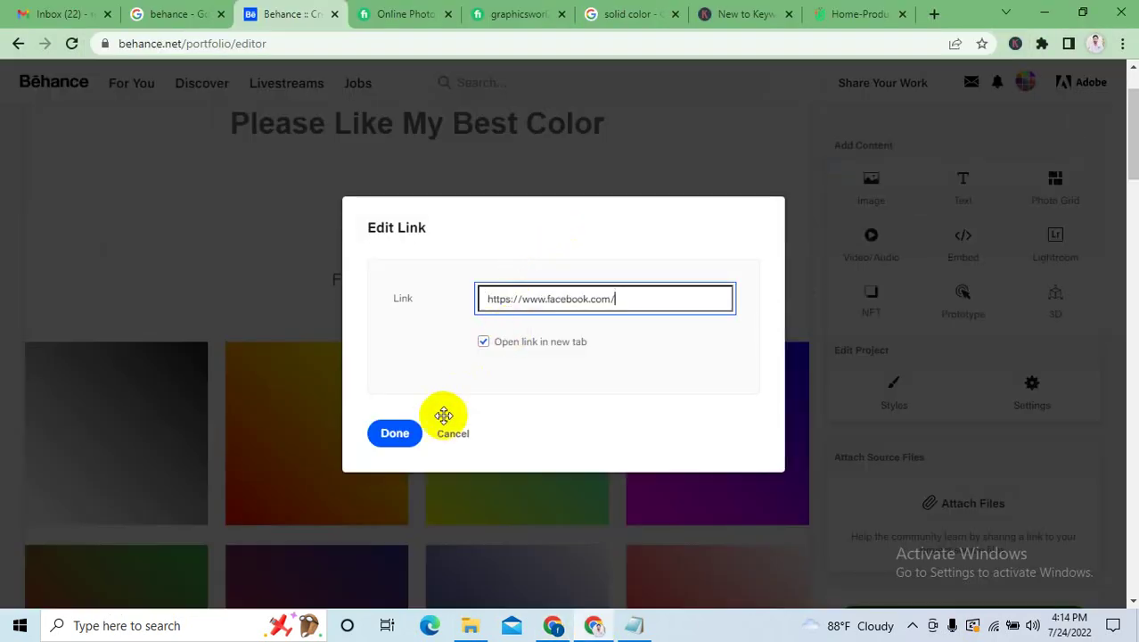
left_click(394, 432)
left_click_drag(521, 277, 442, 279)
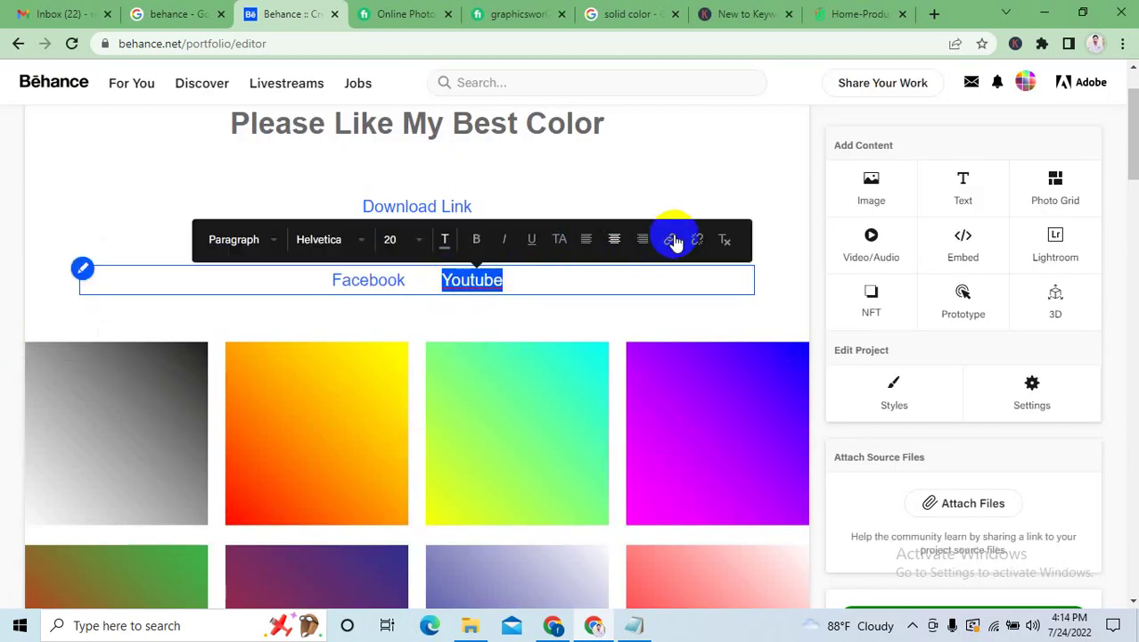
left_click(675, 240)
type("https://www.facebook.com/")
left_click(394, 432)
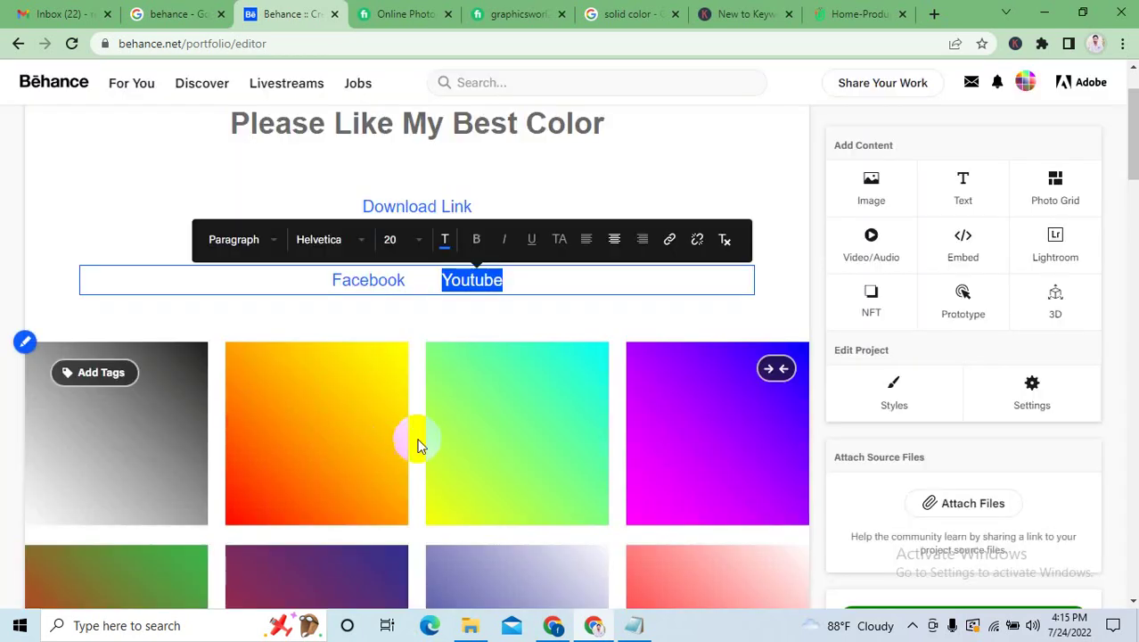
left_click(624, 312)
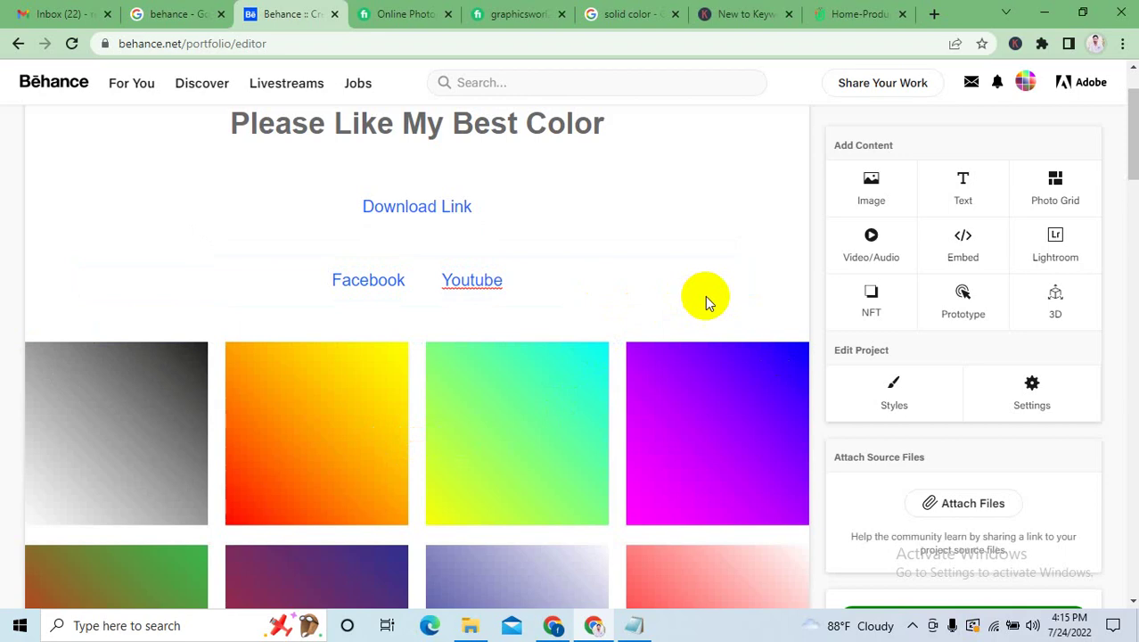
Switch to Gmail to read the Behance welcome email and check the signed-in Google account.
scroll(704, 295, "up", 2)
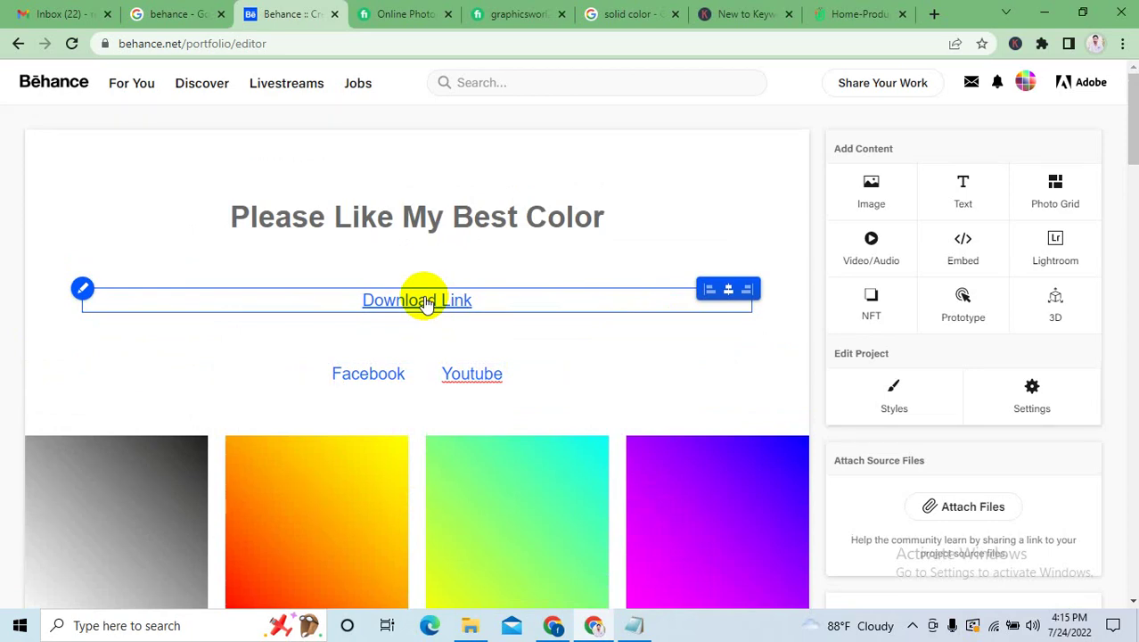
mouse_move(461, 267)
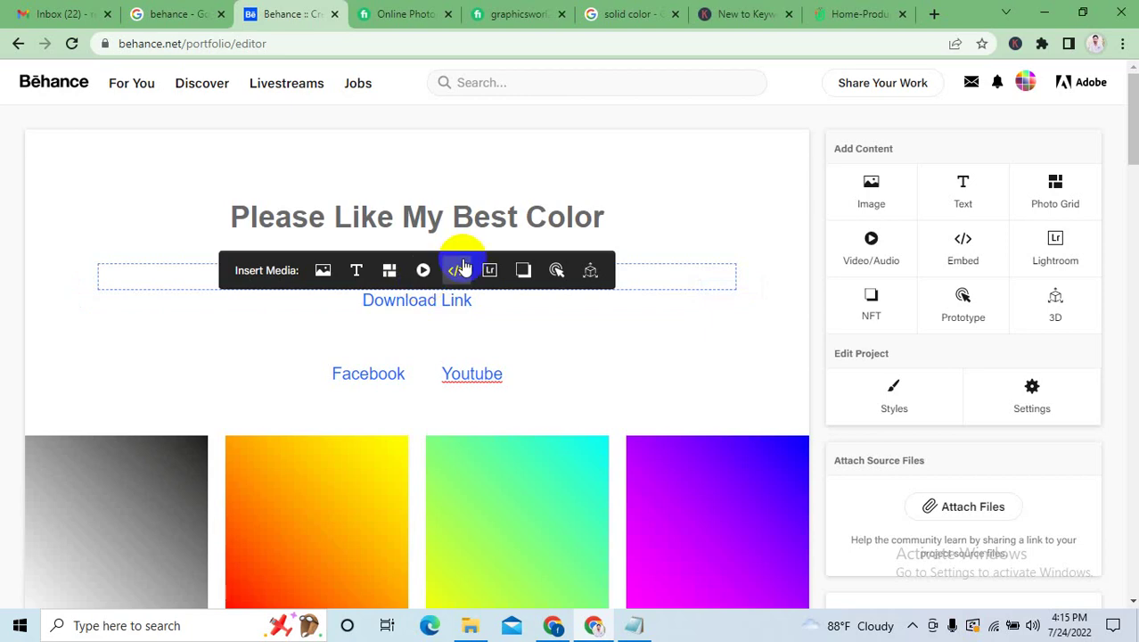
left_click(73, 12)
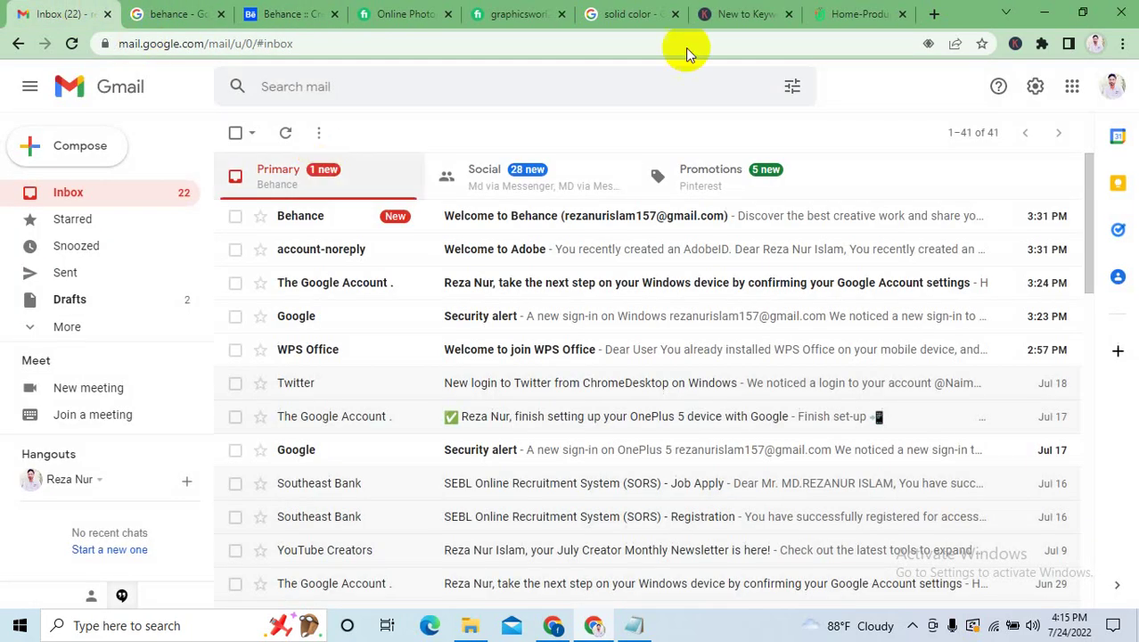
left_click(584, 219)
scroll(664, 458, "down", 5)
scroll(521, 389, "up", 2)
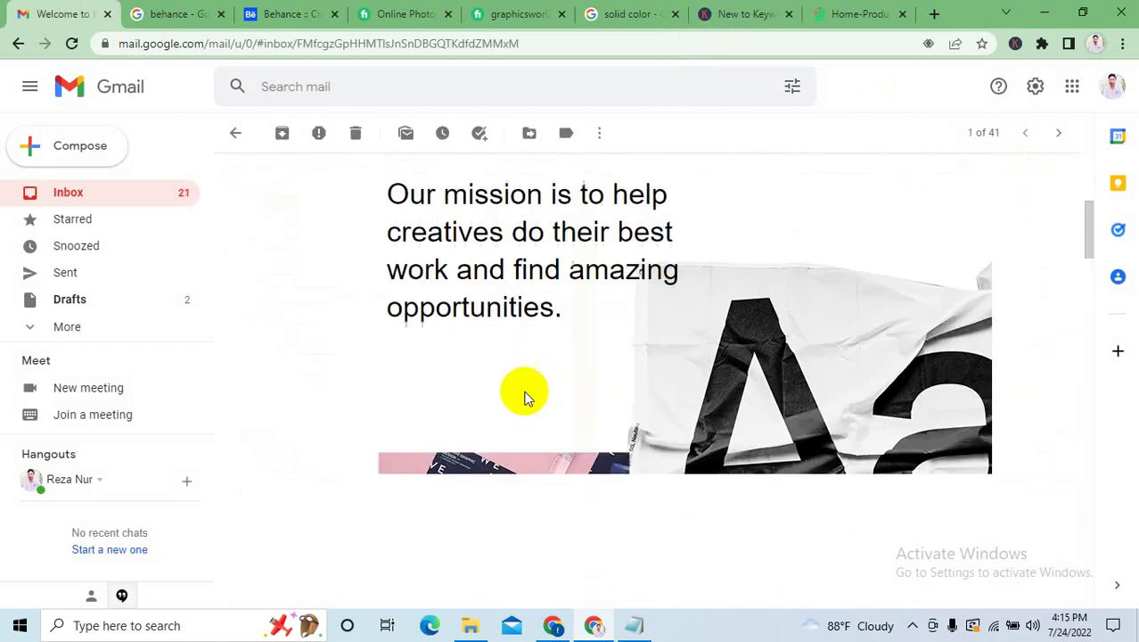
left_click(191, 14)
left_click(285, 13)
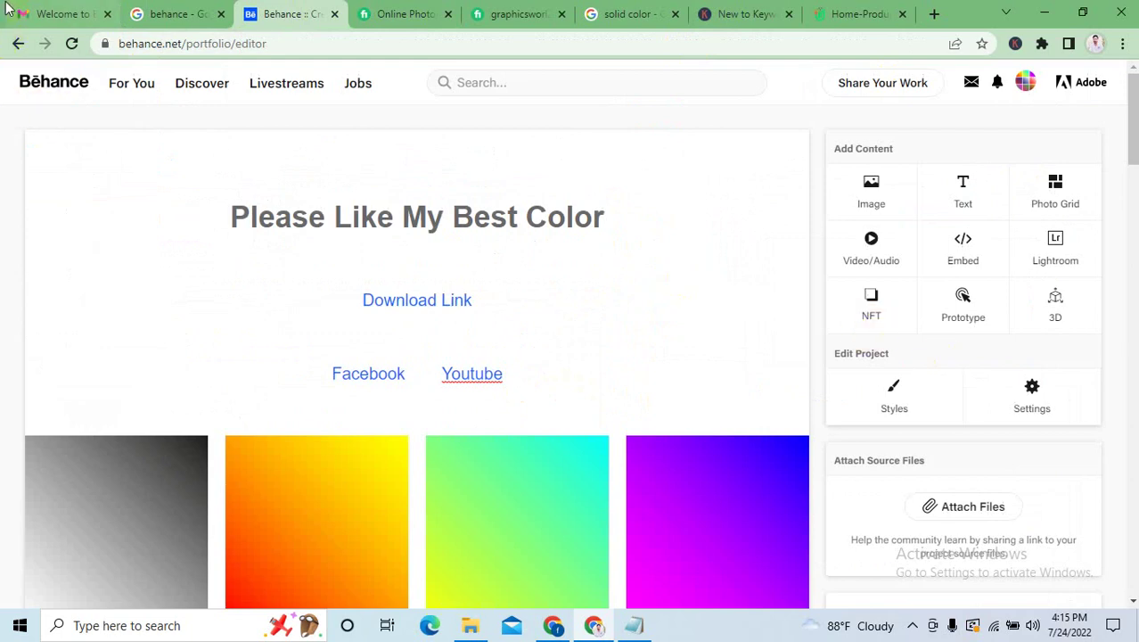
left_click(54, 13)
left_click(1113, 85)
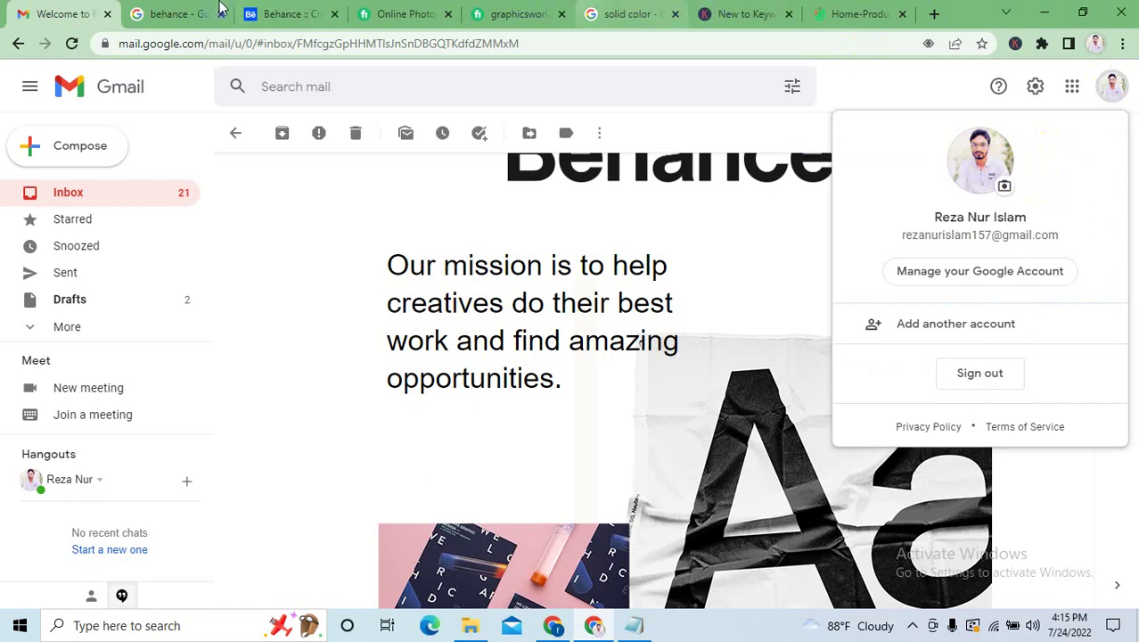
left_click(290, 9)
Review the Behance project from the Download Link text down to the solid color squares and circles images.
left_click(420, 297)
left_click_drag(504, 303, 337, 300)
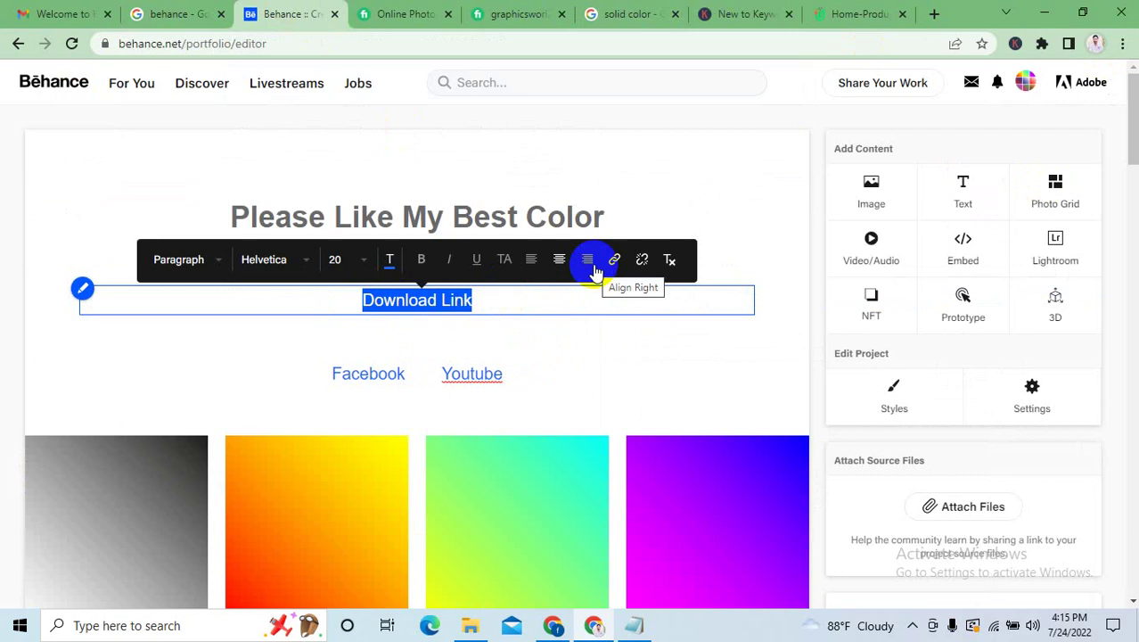
left_click(772, 170)
scroll(697, 300, "down", 3)
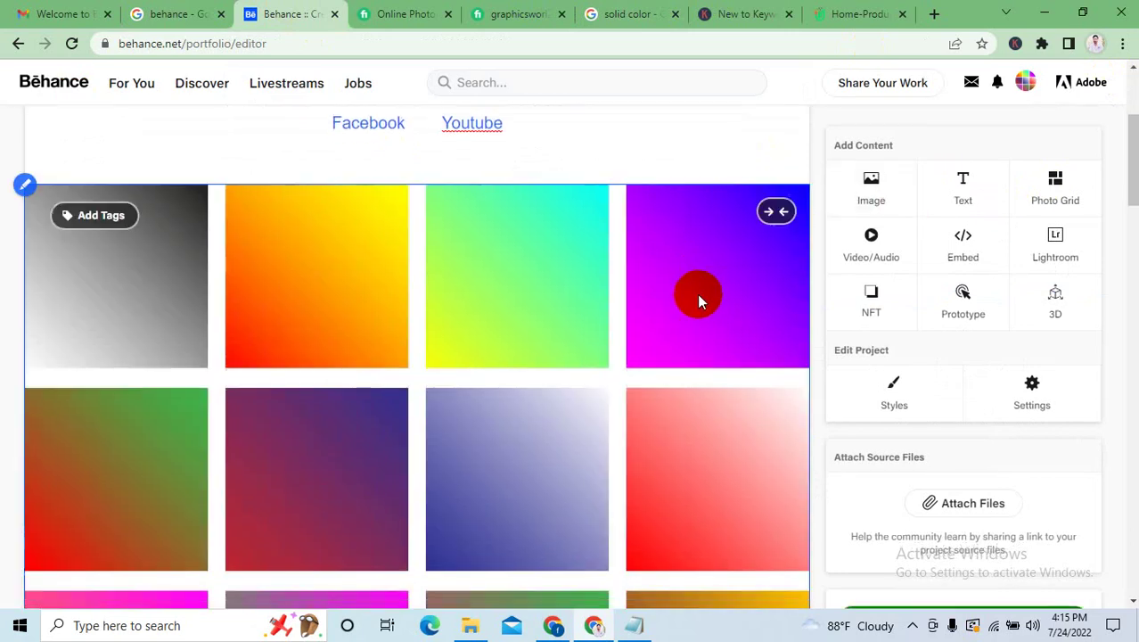
scroll(699, 298, "down", 3)
scroll(686, 294, "up", 6)
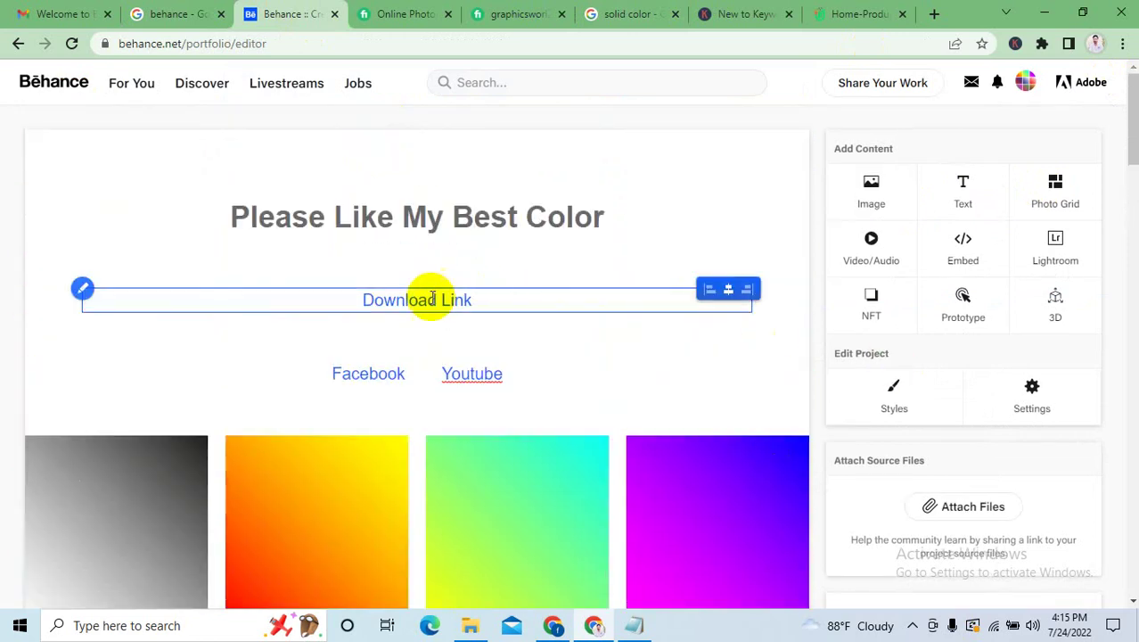
scroll(530, 392, "down", 2)
scroll(530, 392, "up", 2)
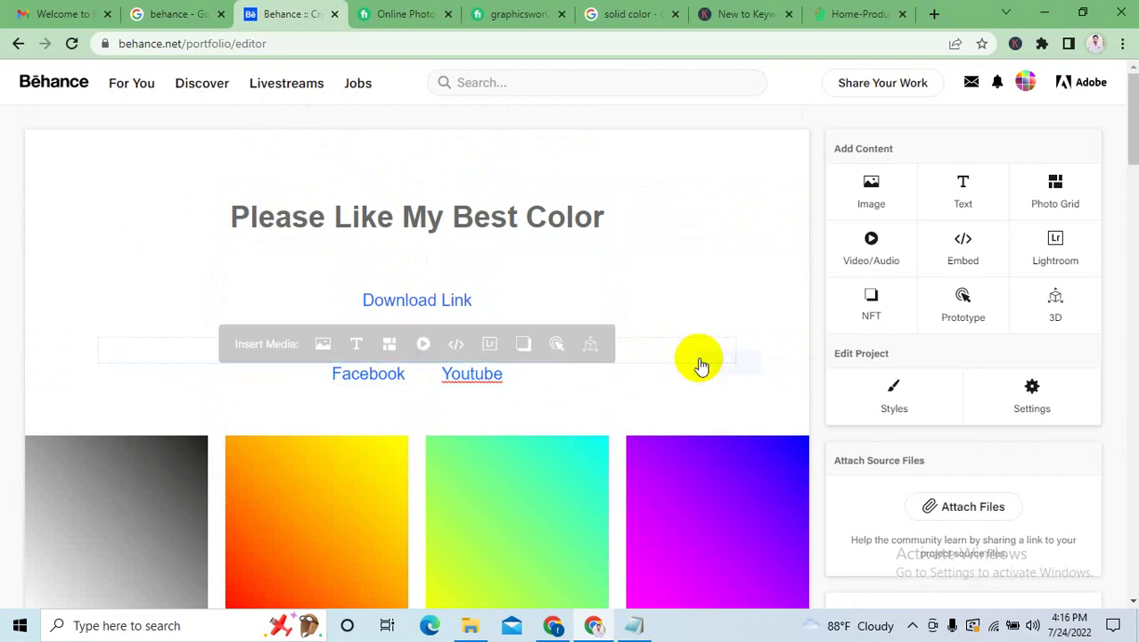
scroll(713, 384, "down", 20)
scroll(699, 428, "down", 6)
scroll(712, 445, "up", 2)
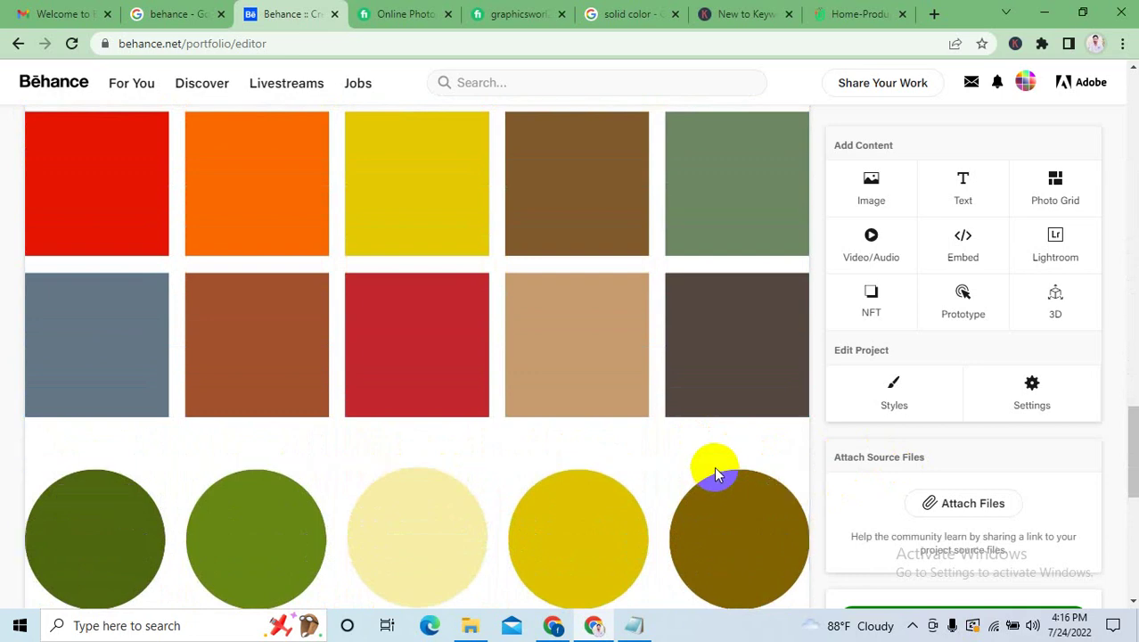
left_click(945, 504)
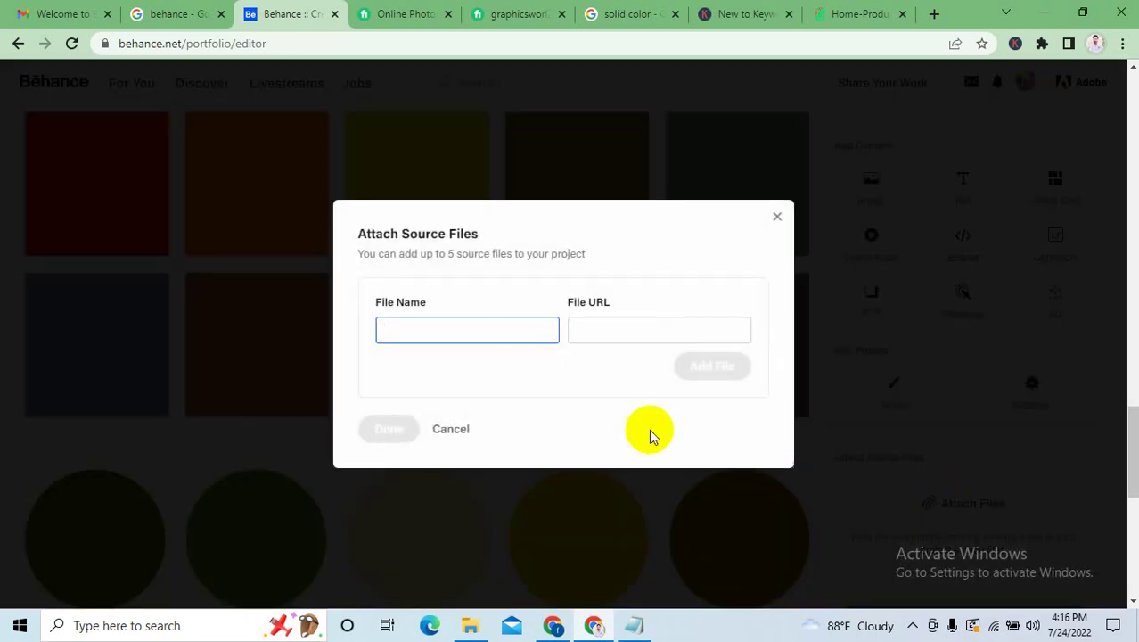
left_click(624, 329)
left_click(695, 370)
left_click(460, 329)
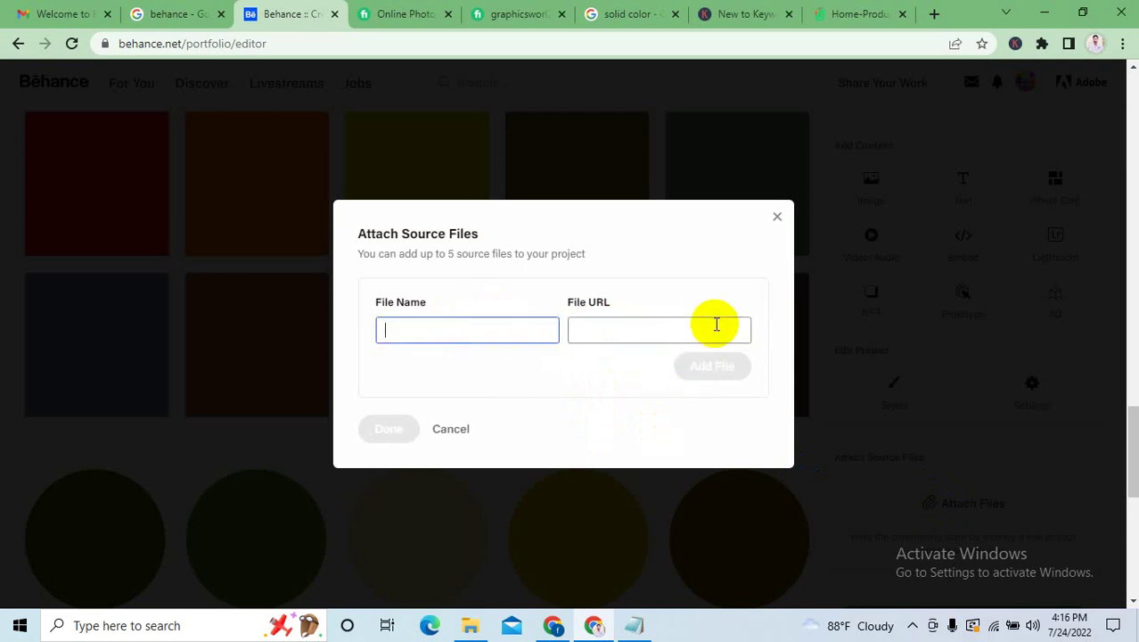
left_click(717, 324)
left_click(705, 370)
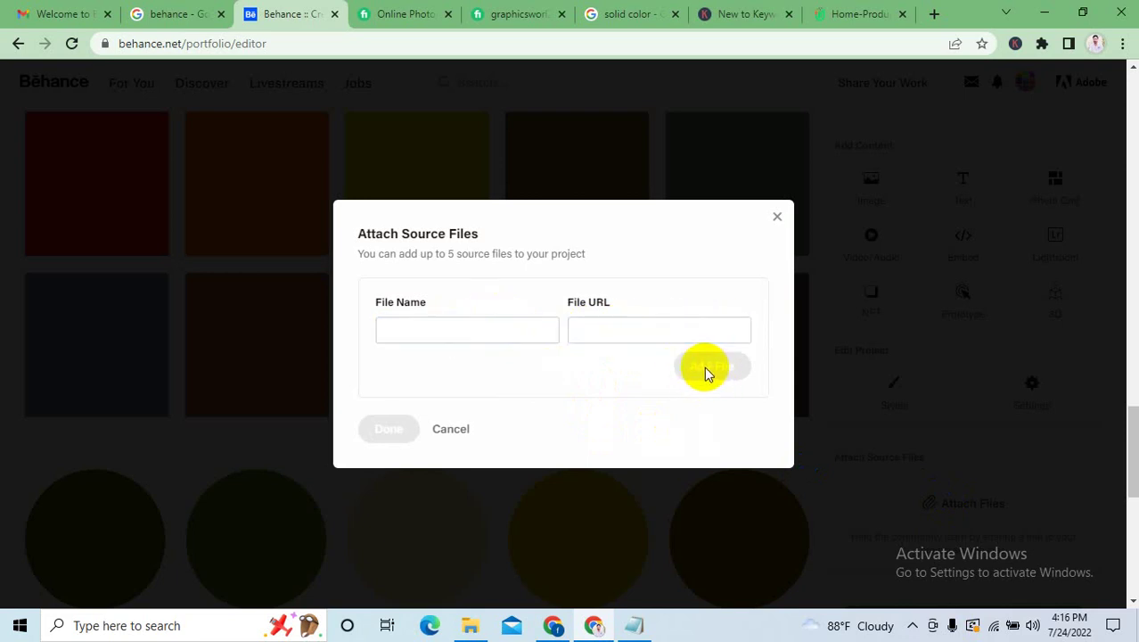
left_click(465, 435)
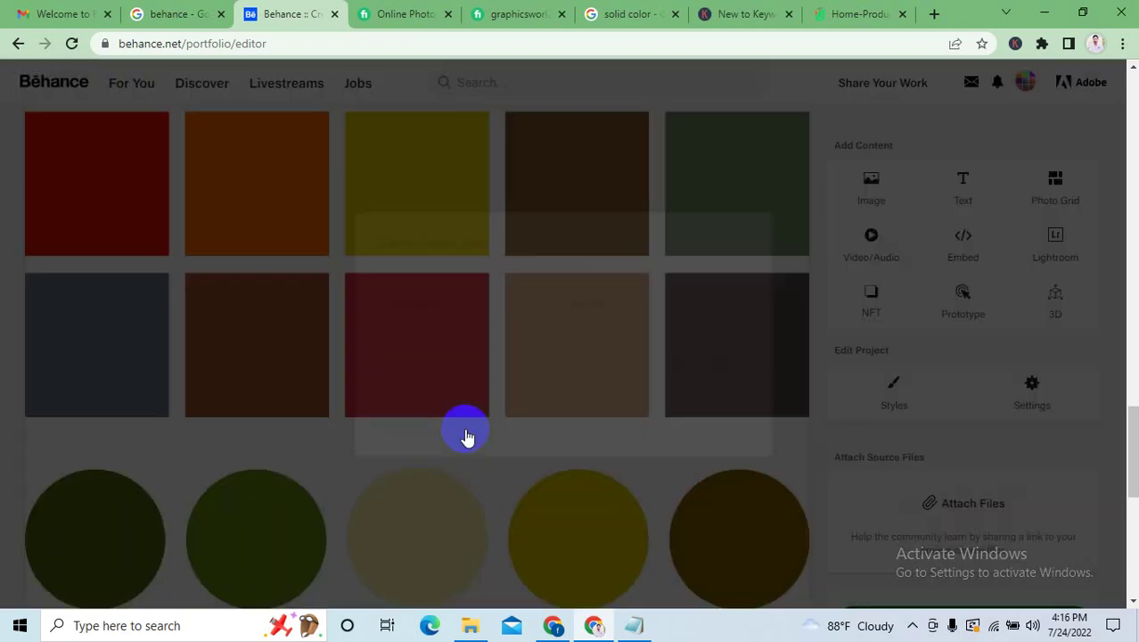
Continue to the project's publishing details and open its cover image for editing.
scroll(783, 331, "down", 5)
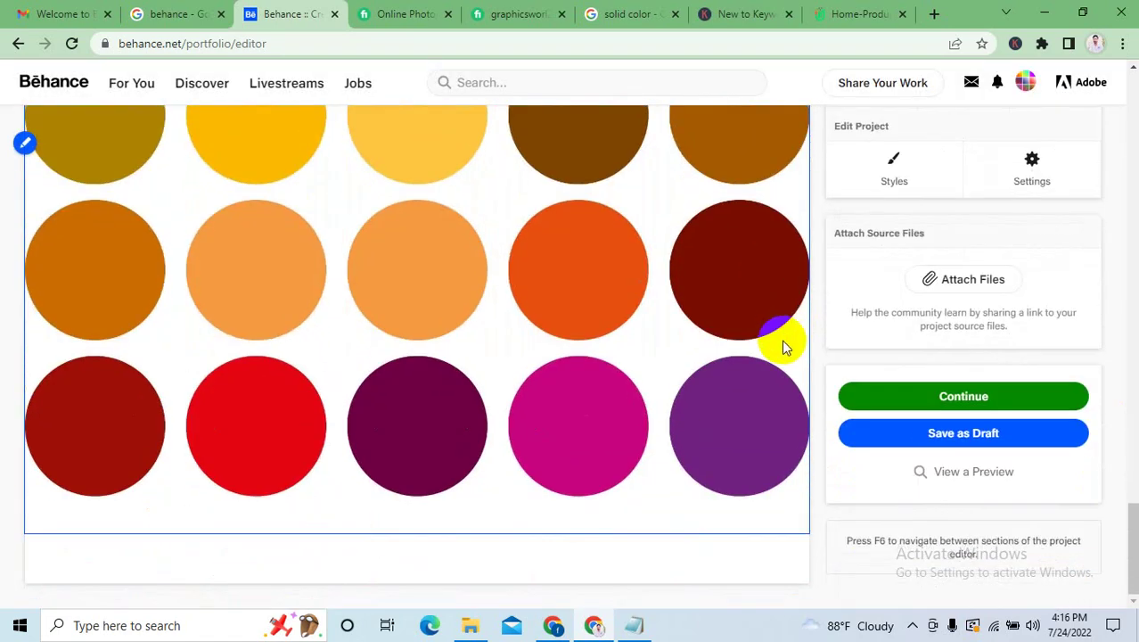
left_click(962, 398)
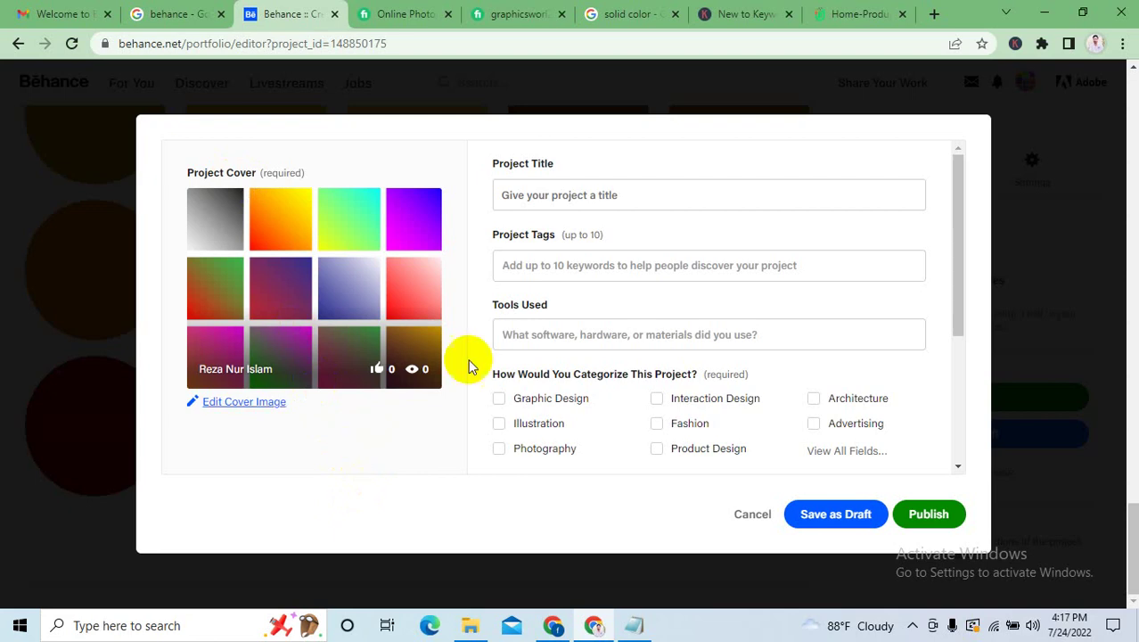
left_click(593, 199)
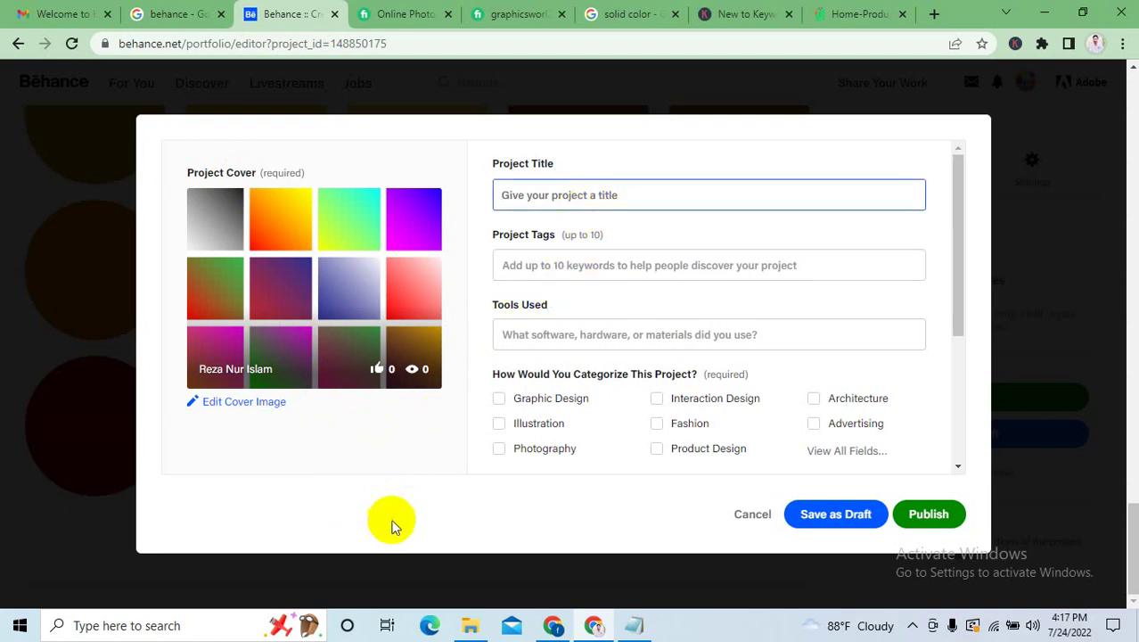
left_click(447, 470)
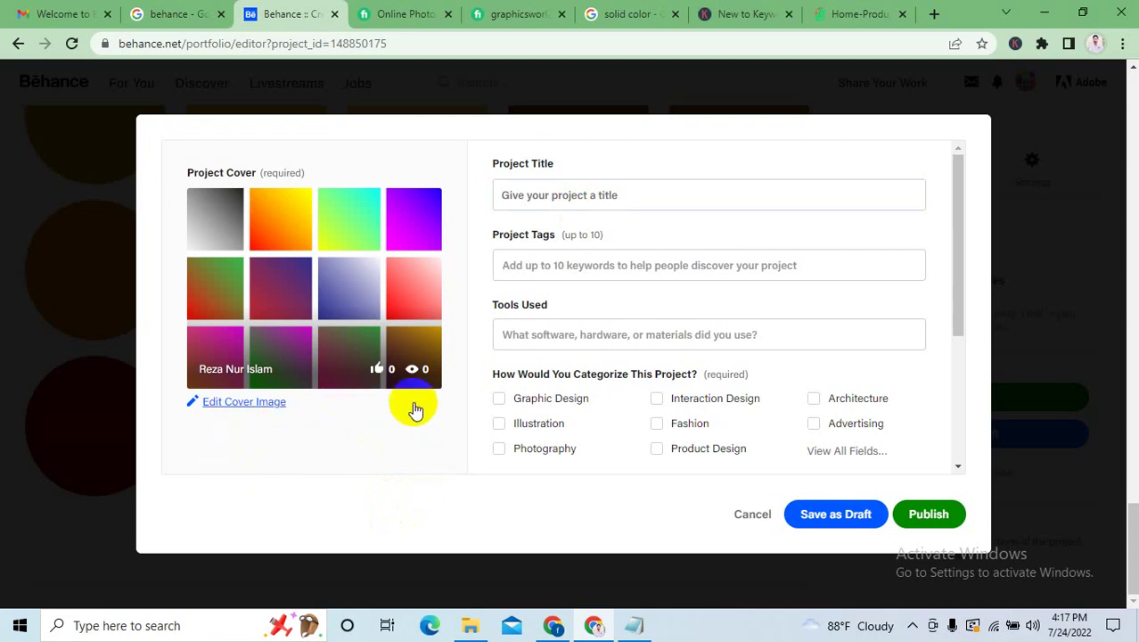
key("Tab")
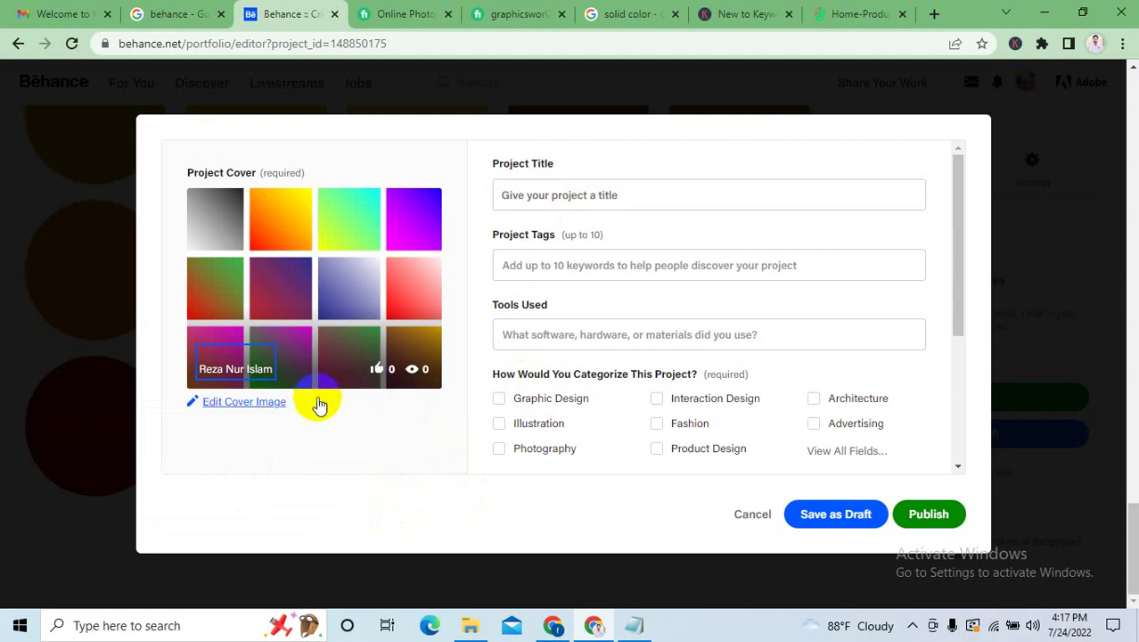
left_click(258, 402)
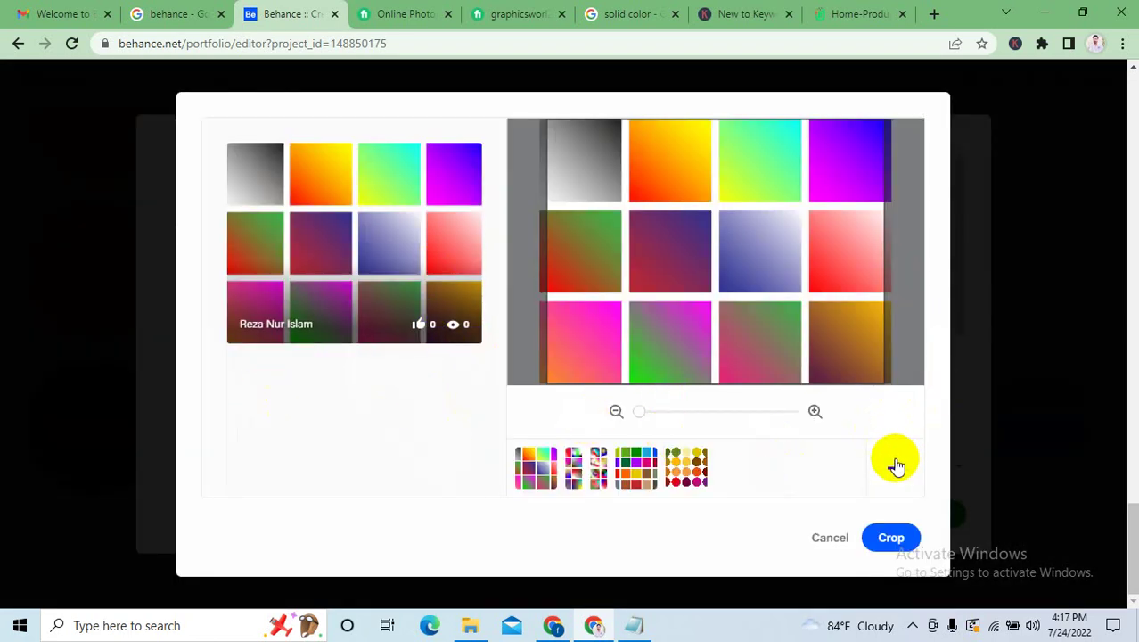
left_click(915, 229)
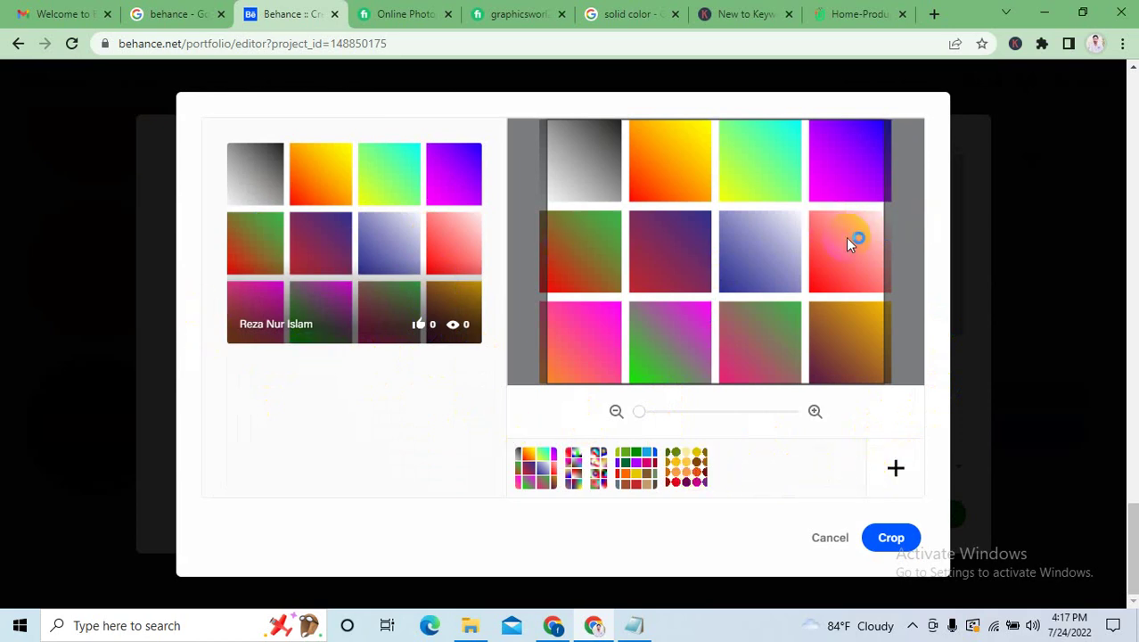
left_click(877, 311)
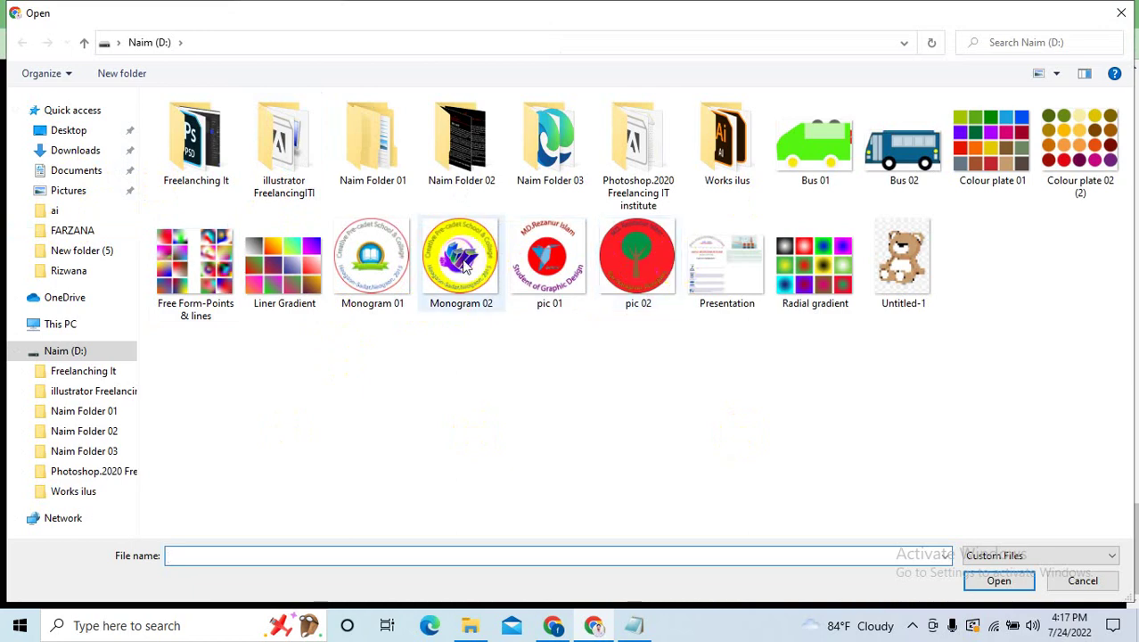
left_click(1123, 12)
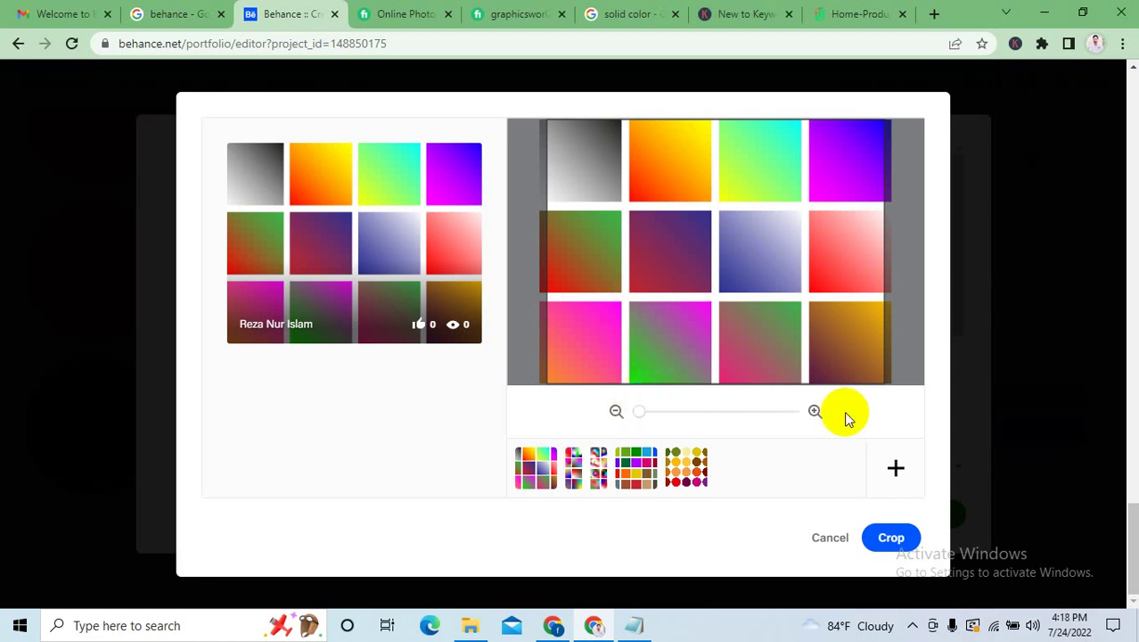
Preview the project's other images as covers, then crop the gradient squares image as the project cover.
mouse_move(653, 412)
left_mouse_down()
mouse_move(706, 415)
mouse_move(640, 411)
left_mouse_up()
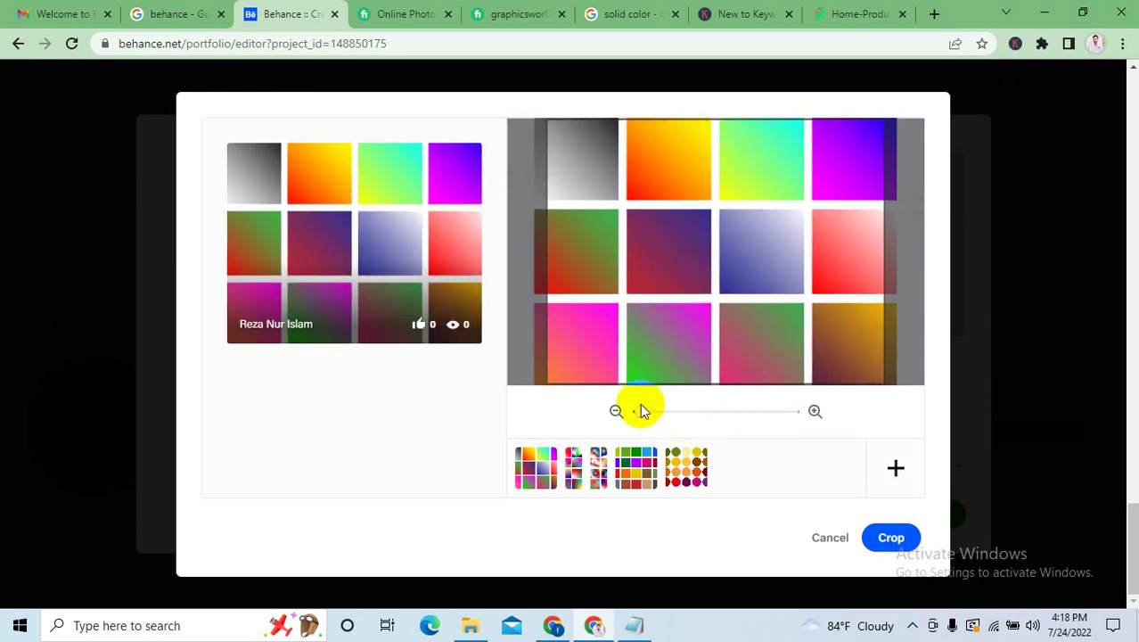
left_click(585, 468)
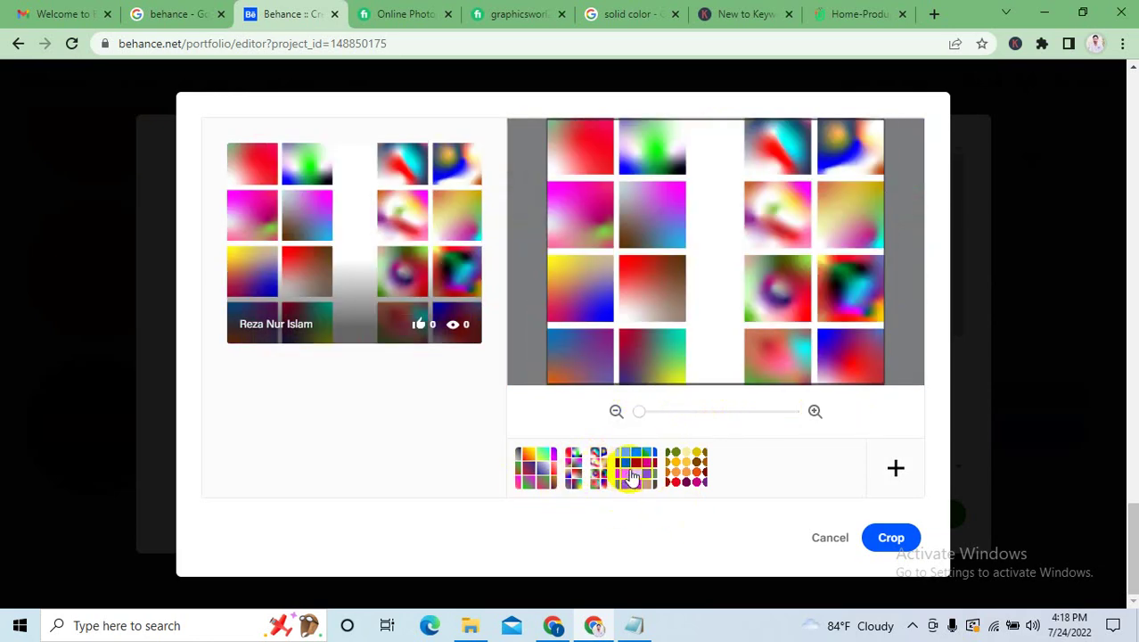
left_click(635, 467)
left_click(694, 470)
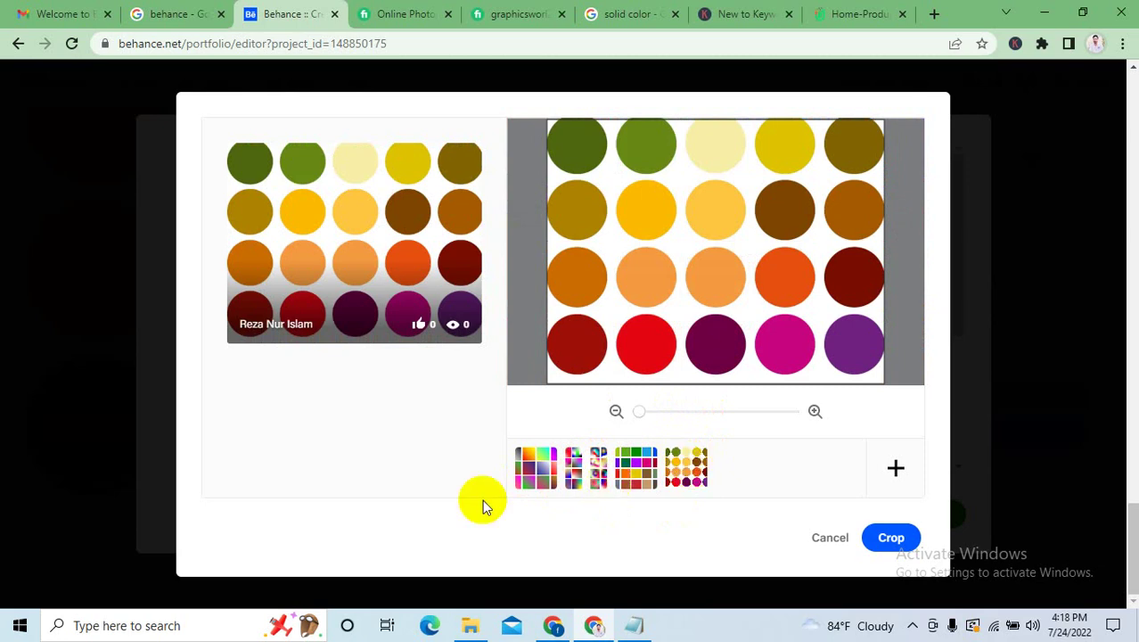
left_click(534, 467)
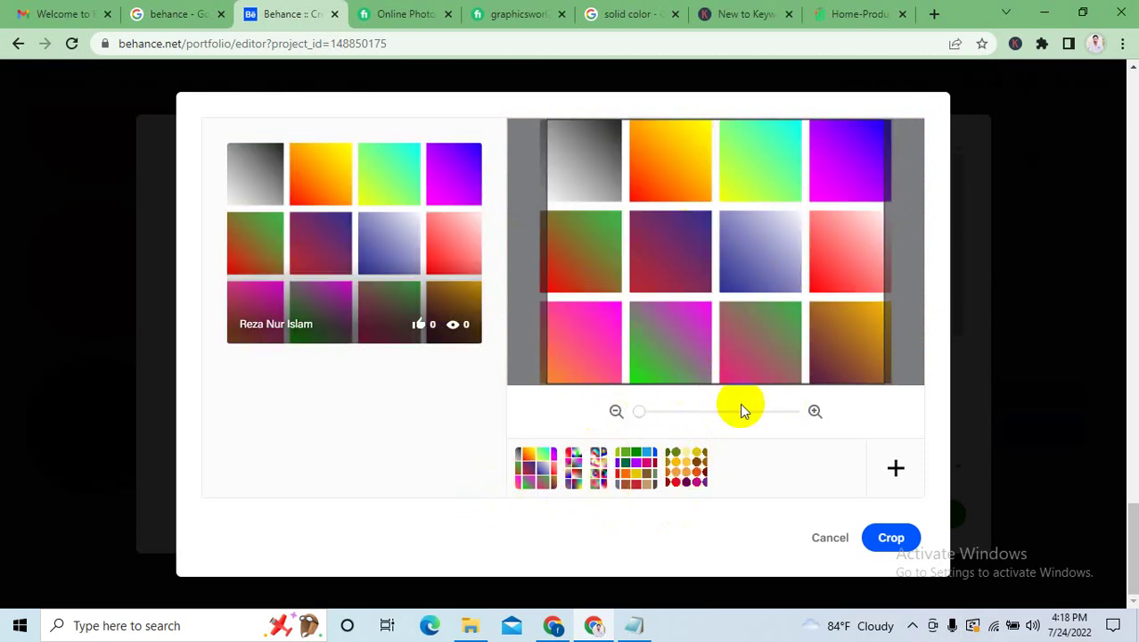
left_click(889, 540)
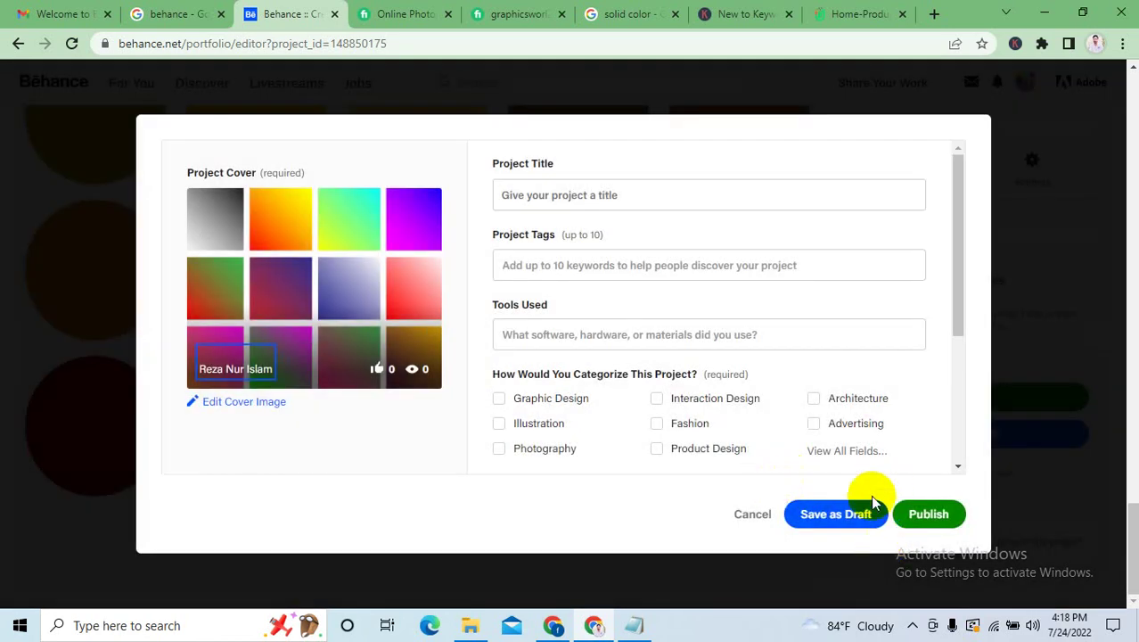
Copy "best gradient color combinations" from the Notepad keyword list into the Behance project title.
left_click(626, 199)
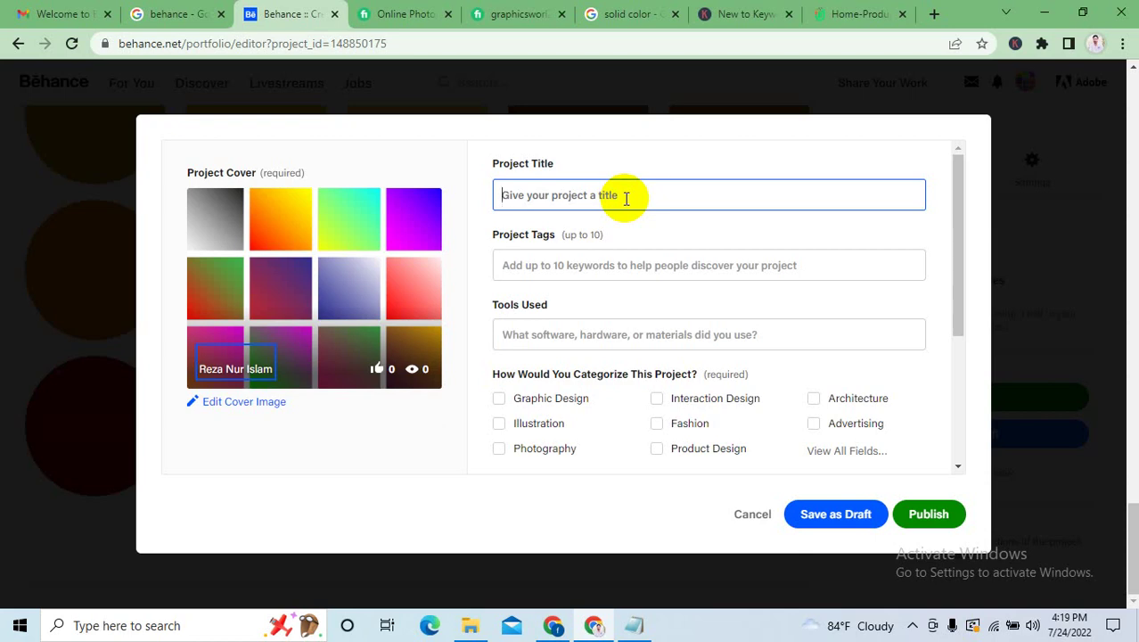
left_click(637, 624)
left_click_drag(493, 169, 254, 178)
key("ctrl+c")
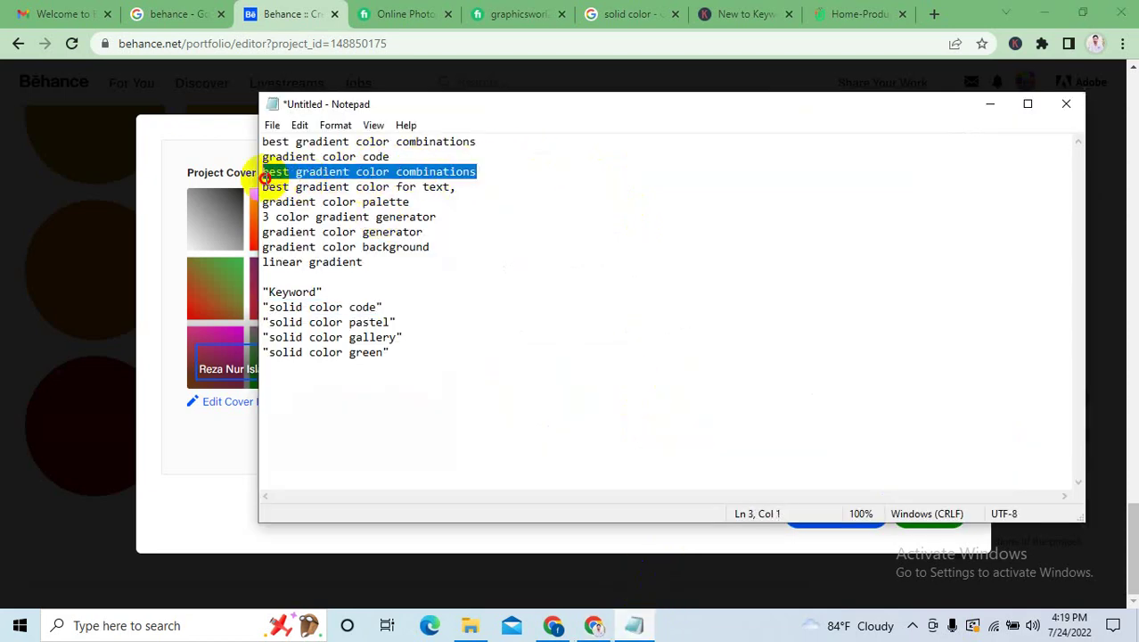
left_click(202, 157)
key("Escape")
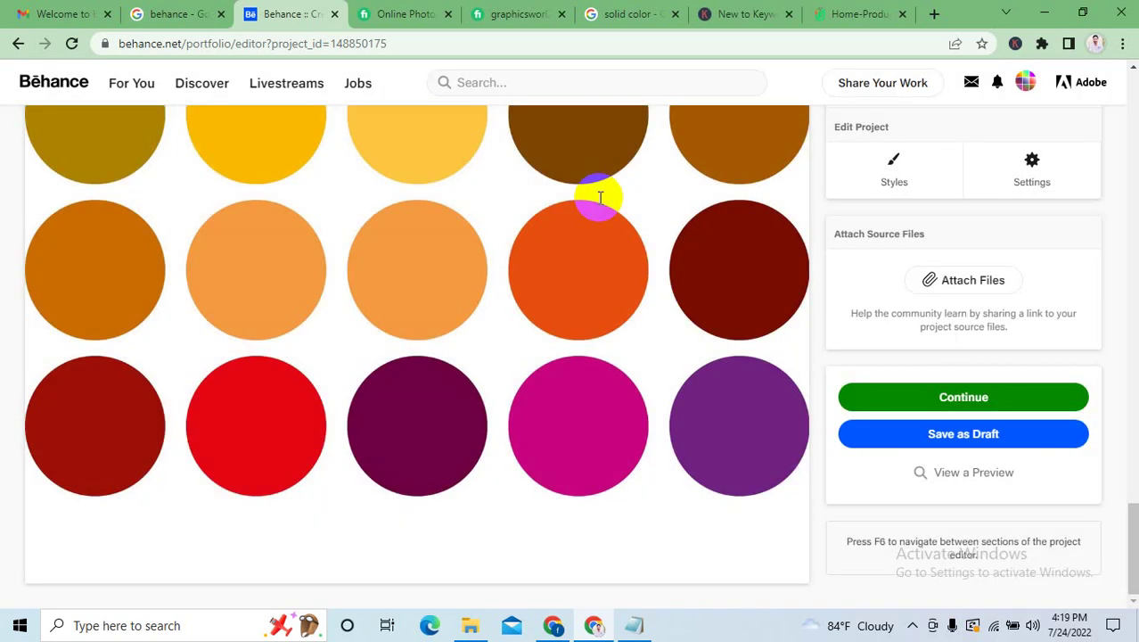
left_click(967, 393)
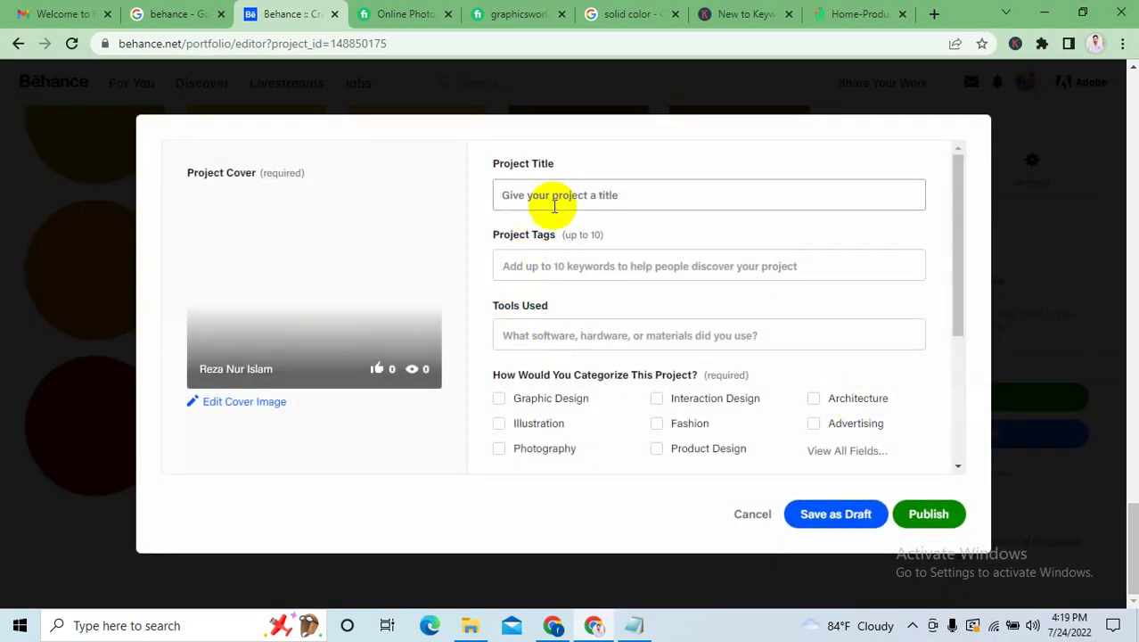
left_click(537, 196)
key("ctrl+v")
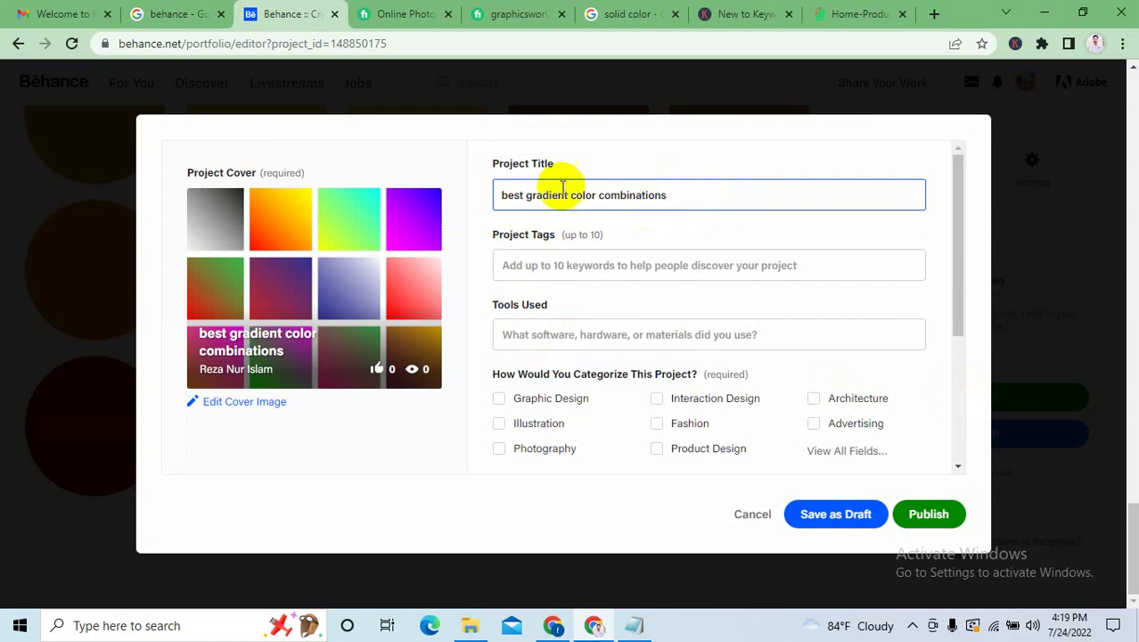
Capitalize the first letter of the project title so it starts with "Best".
left_click(496, 195)
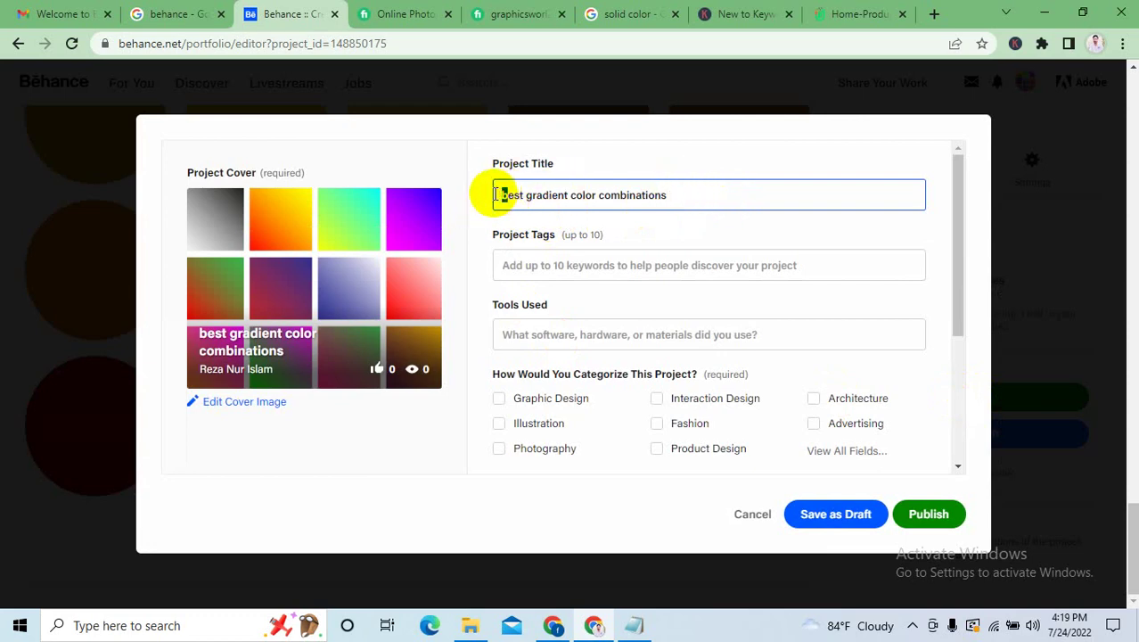
key("Delete")
type("B")
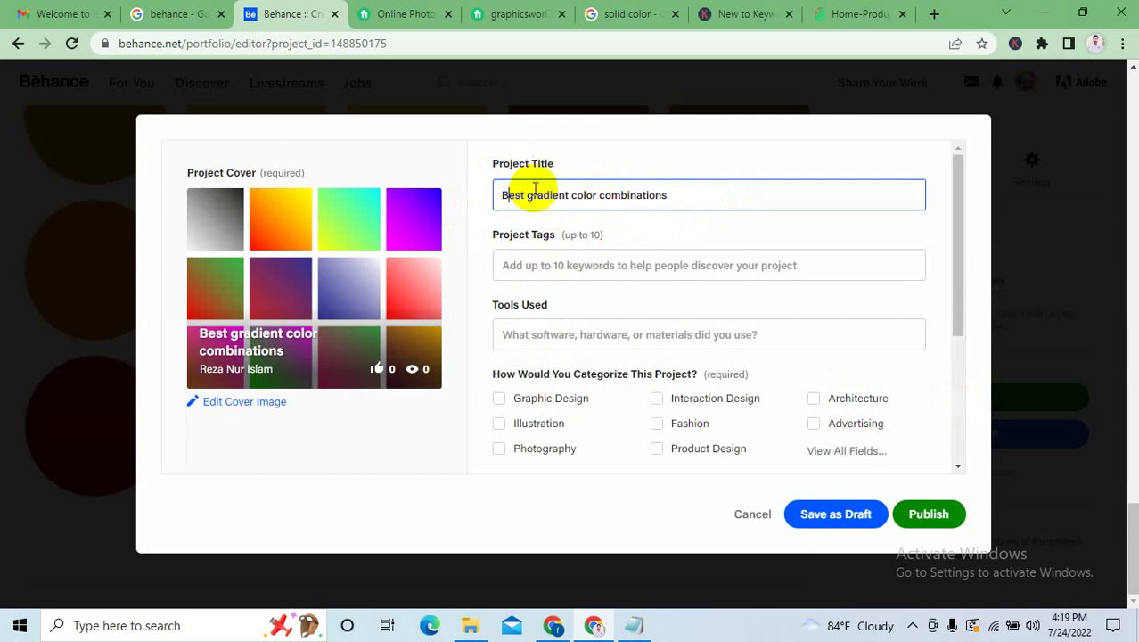
left_click(573, 196)
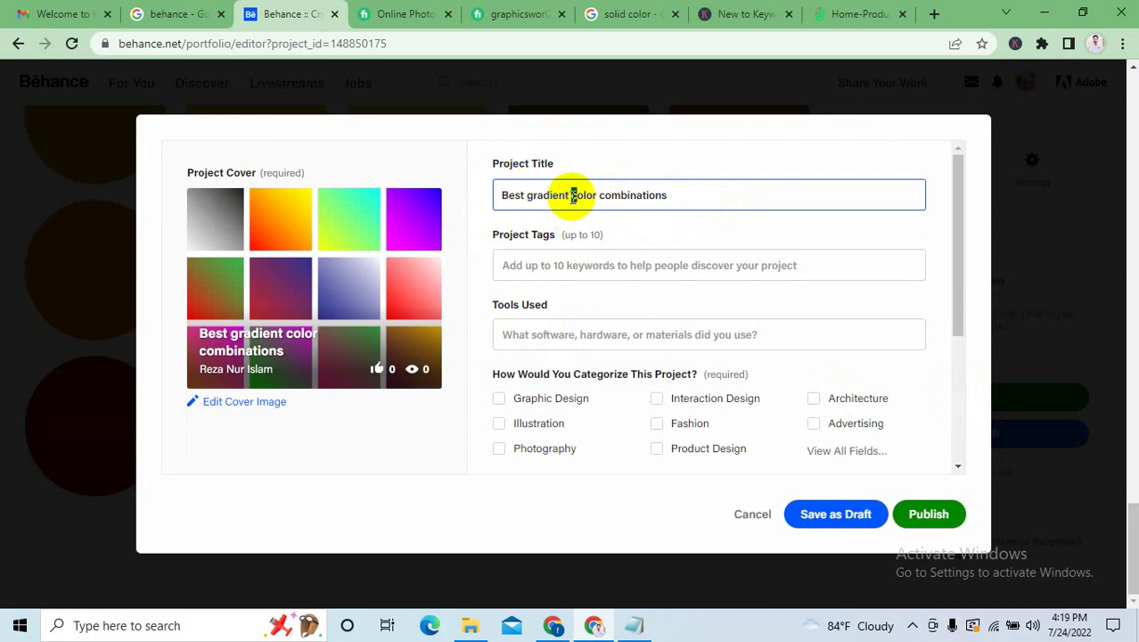
key("Delete")
type("C")
left_click(707, 193)
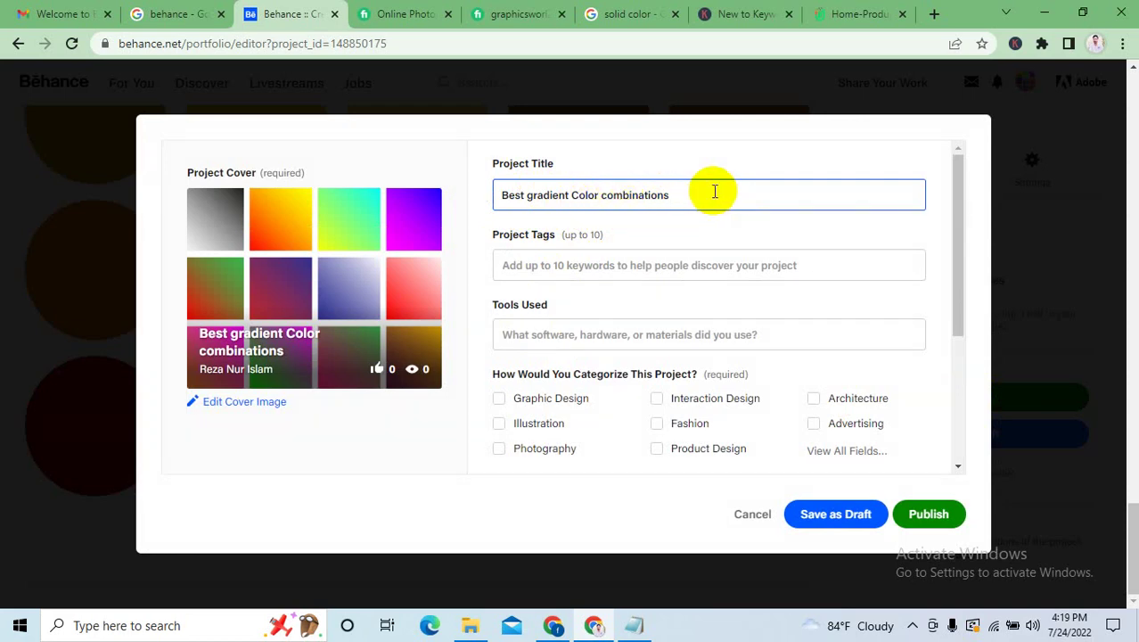
left_click(572, 202)
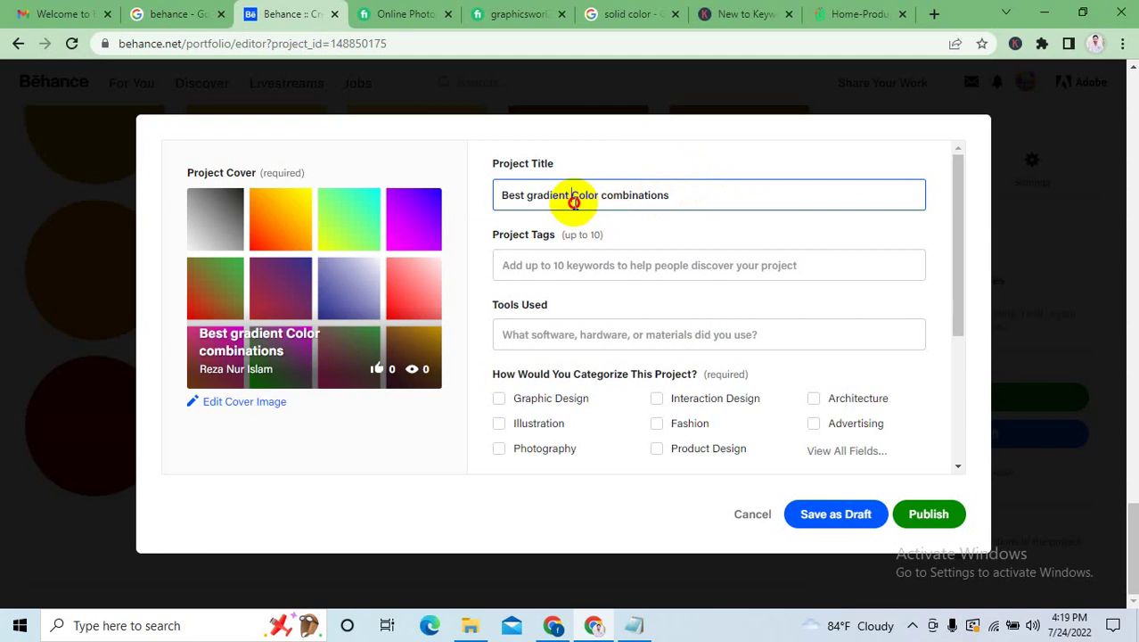
left_click_drag(573, 201, 578, 201)
key("Left")
type(".")
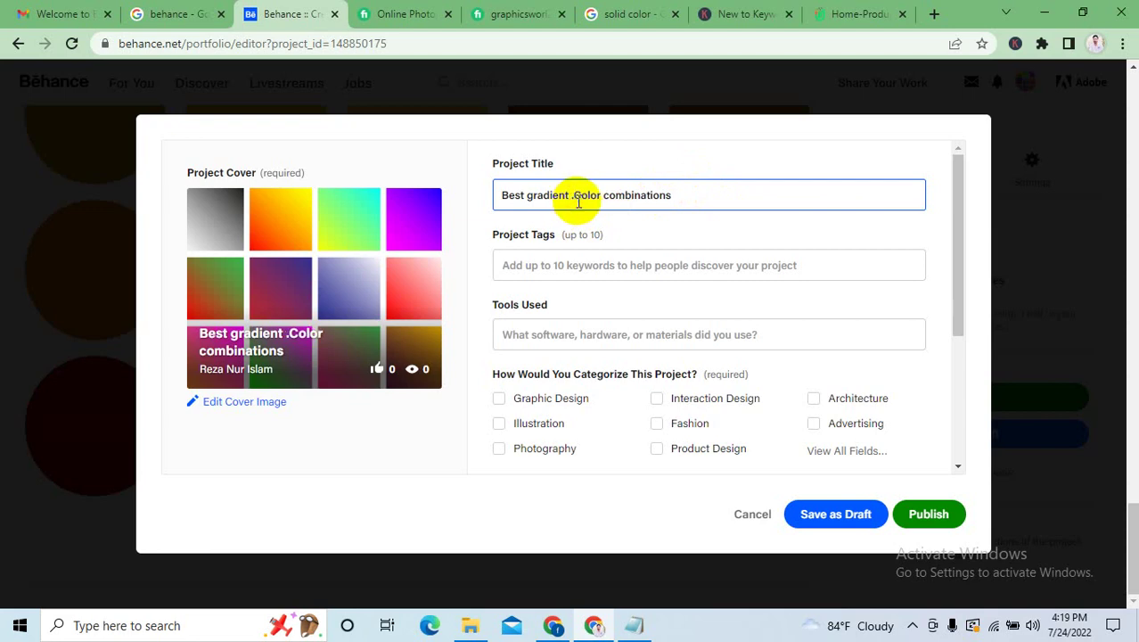
key("BackSpace")
key("BackSpace")
type(".")
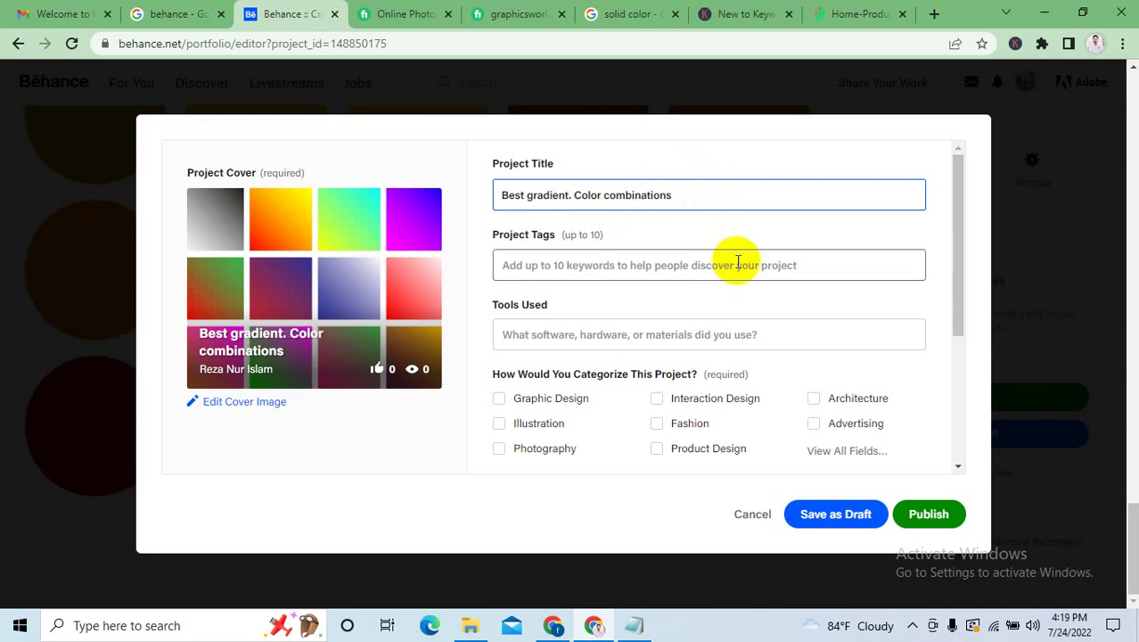
key("BackSpace")
key("BackSpace")
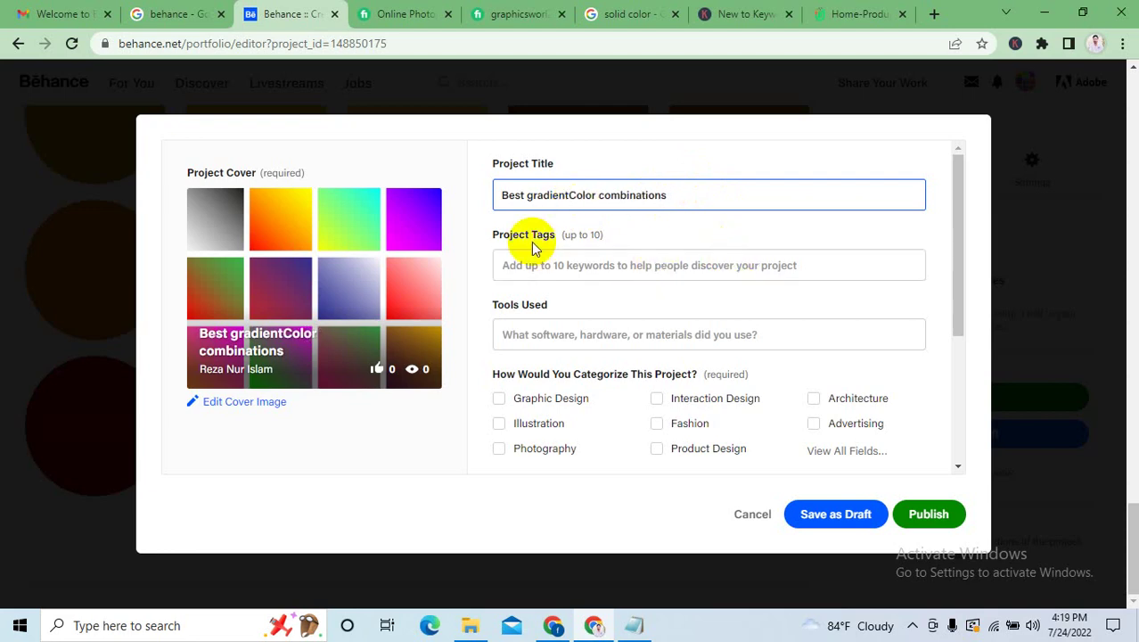
key("Delete")
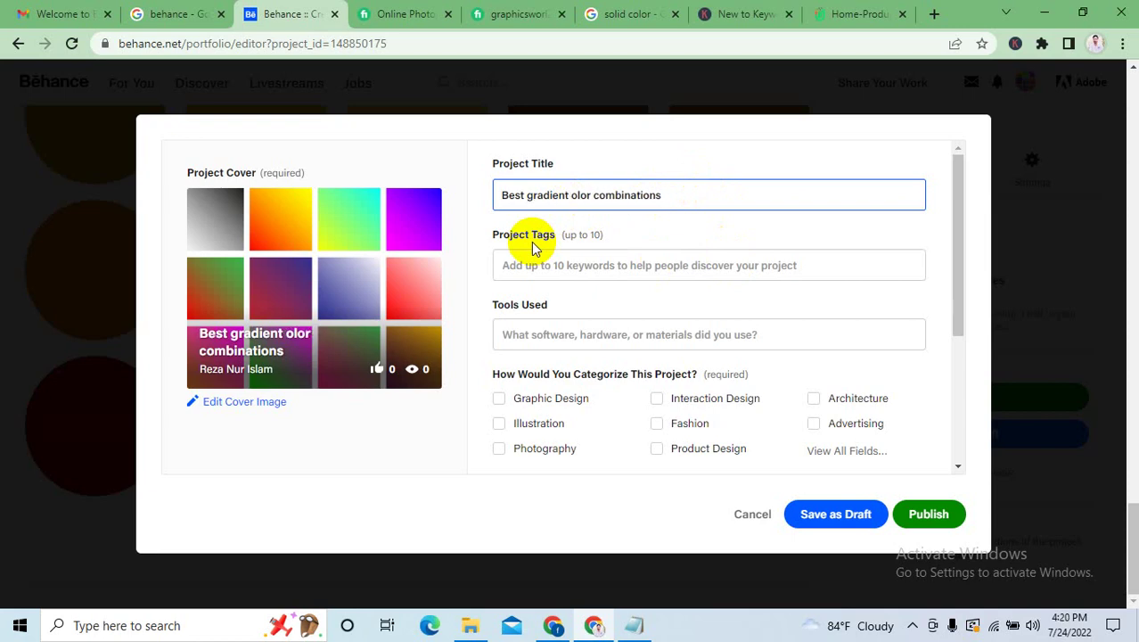
type("c")
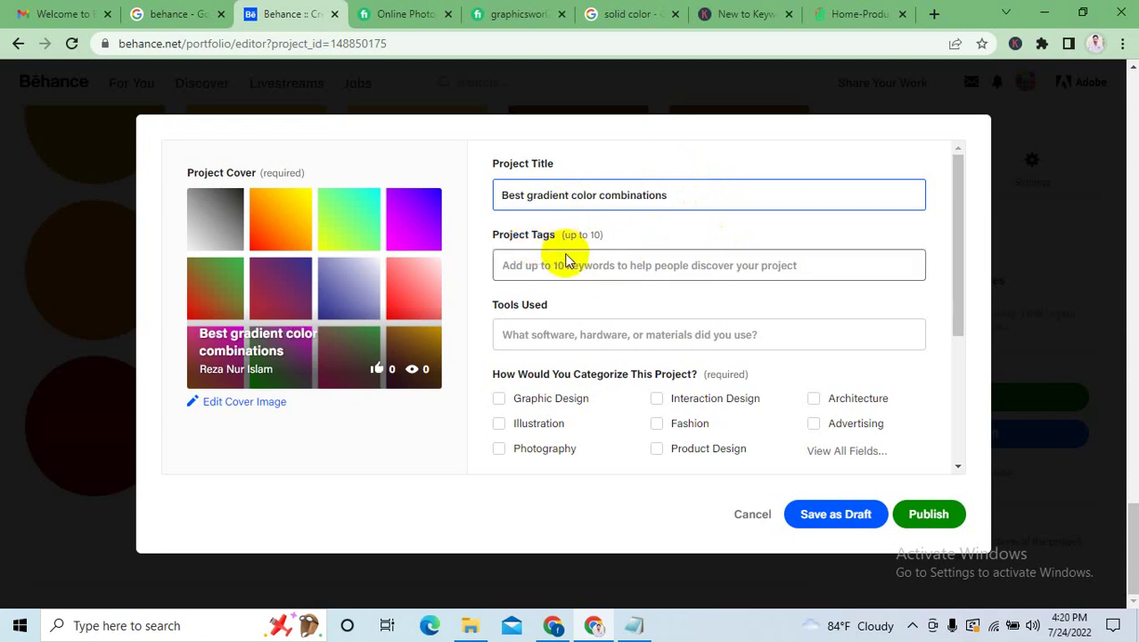
key("Tab")
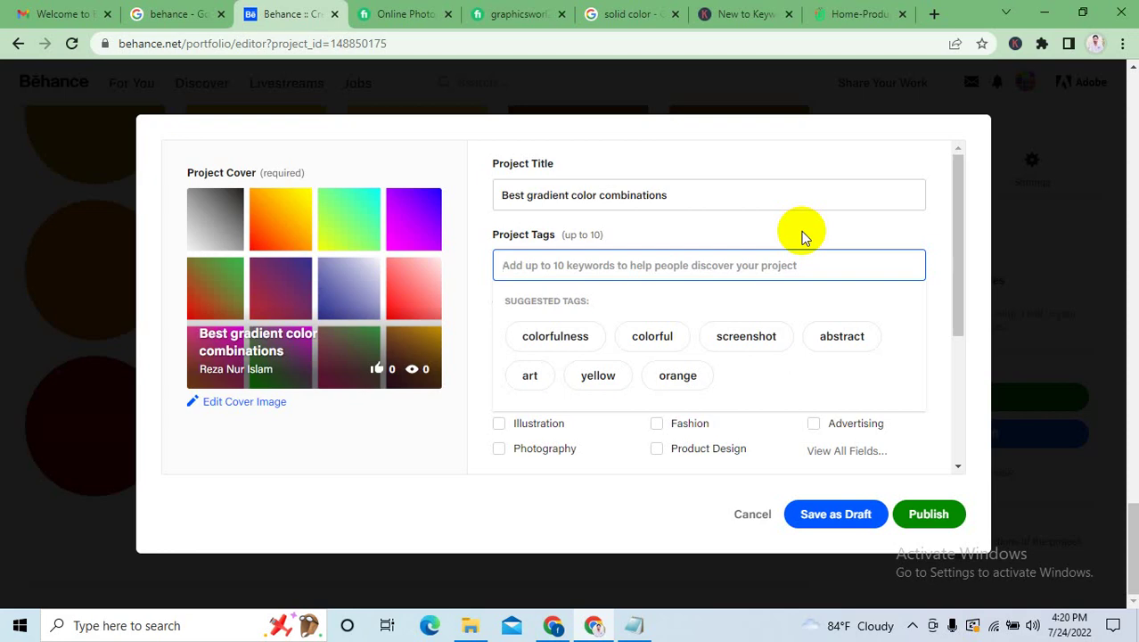
Add a period to the end of the project title and append "solid color gallery" from the Notepad keyword list.
left_click(750, 202)
type(".")
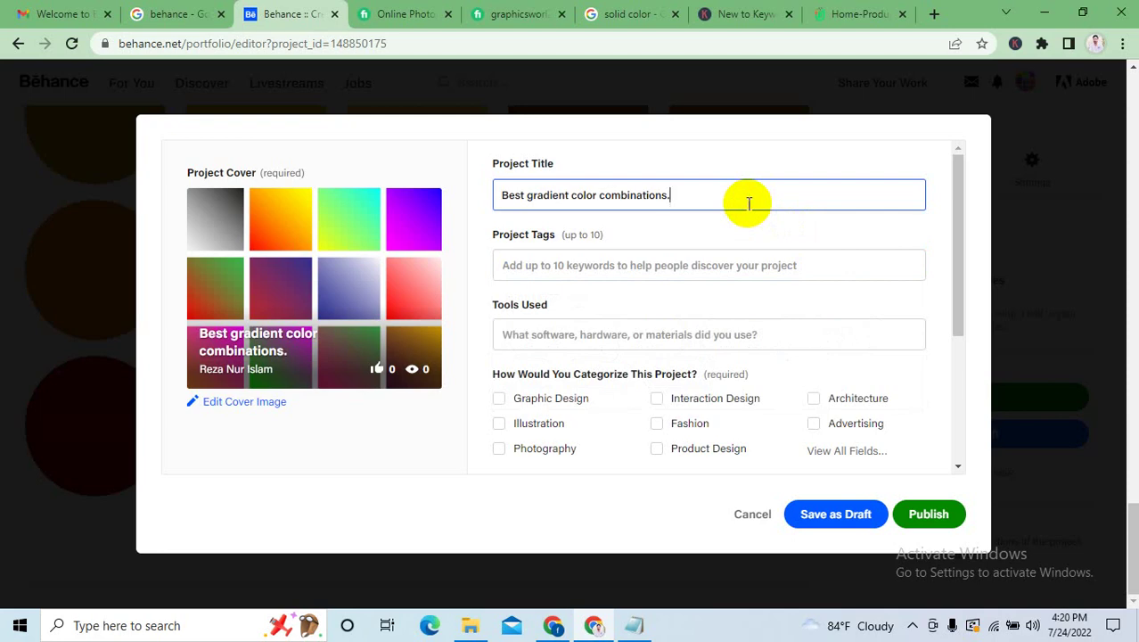
left_click(634, 623)
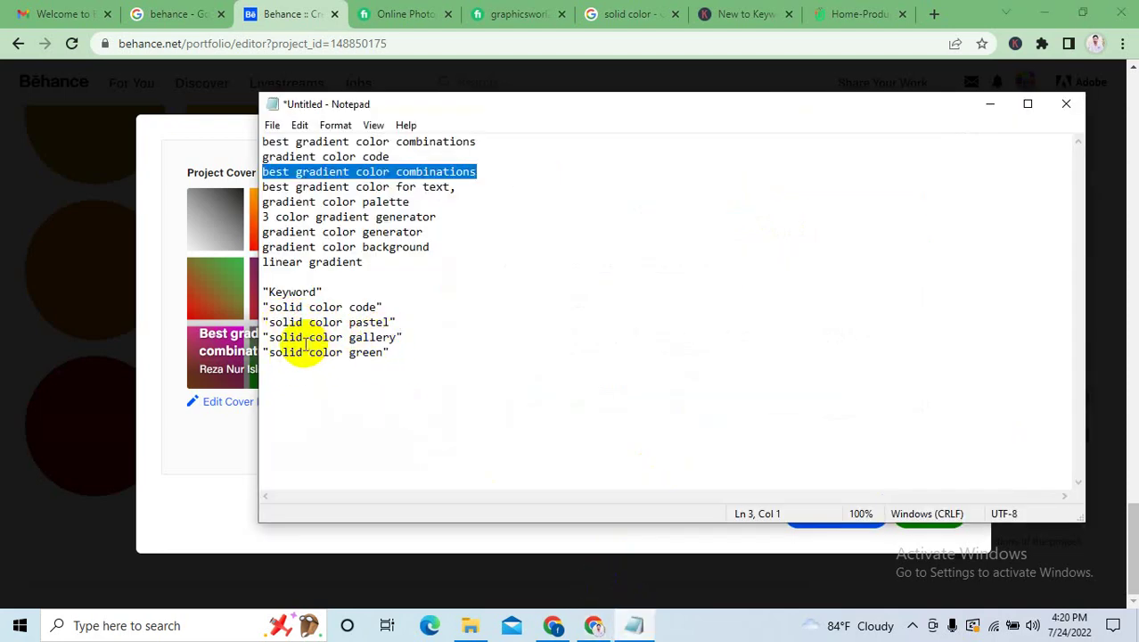
mouse_move(268, 338)
left_mouse_down()
mouse_move(398, 336)
mouse_move(269, 337)
left_mouse_up()
key("ctrl+c")
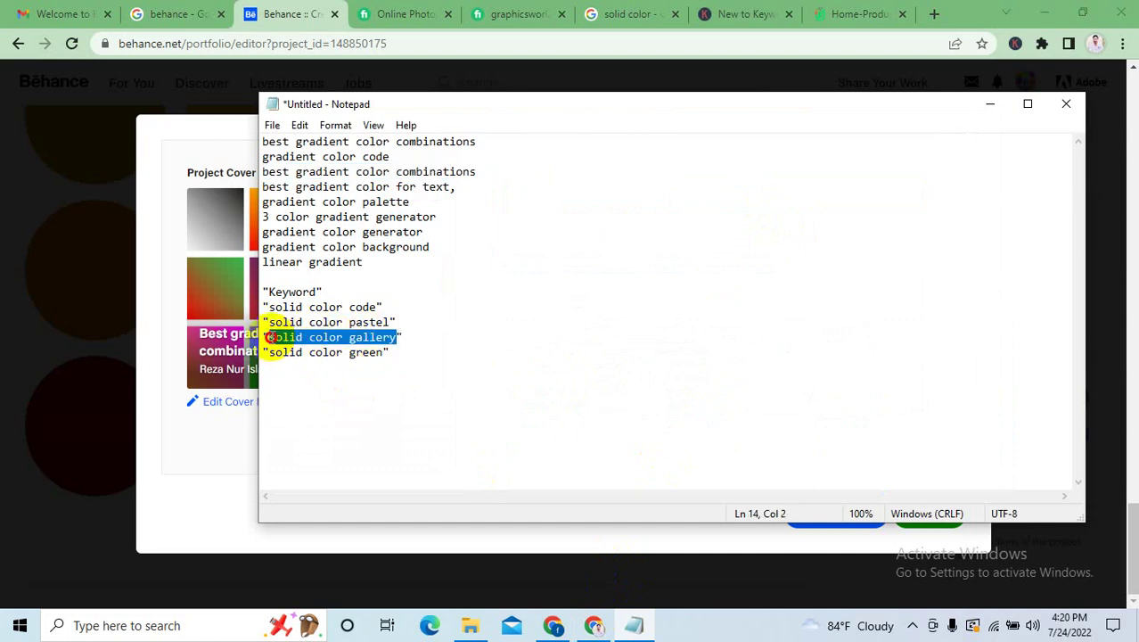
left_click(273, 69)
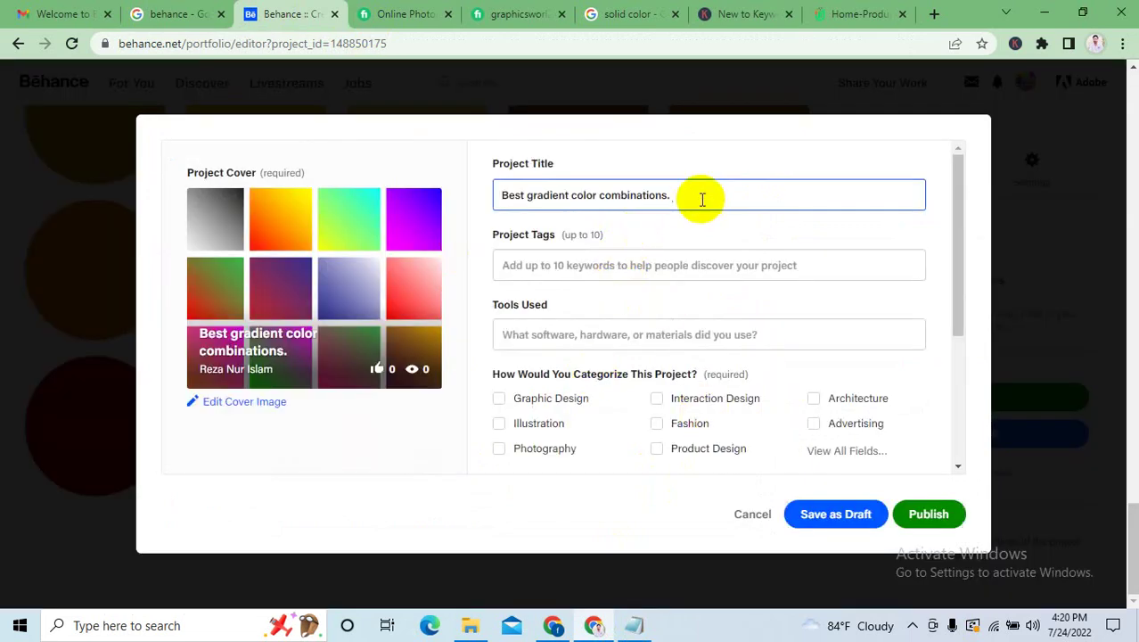
key("ctrl+v")
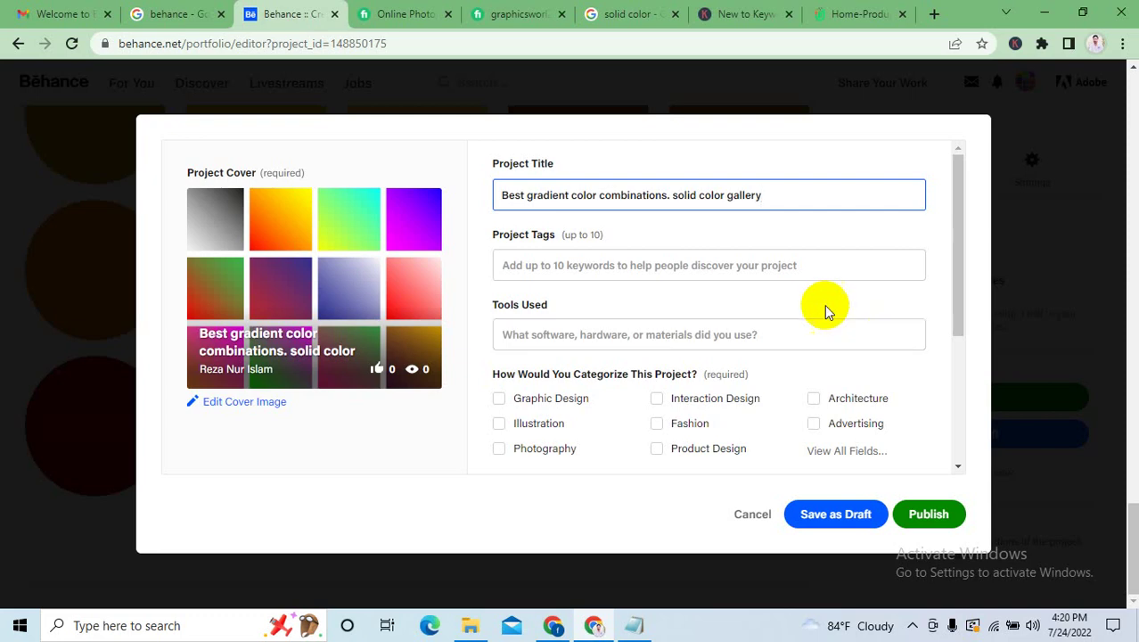
Check the suggested project tags and the Google results for "solid color" for tag ideas.
left_click(668, 265)
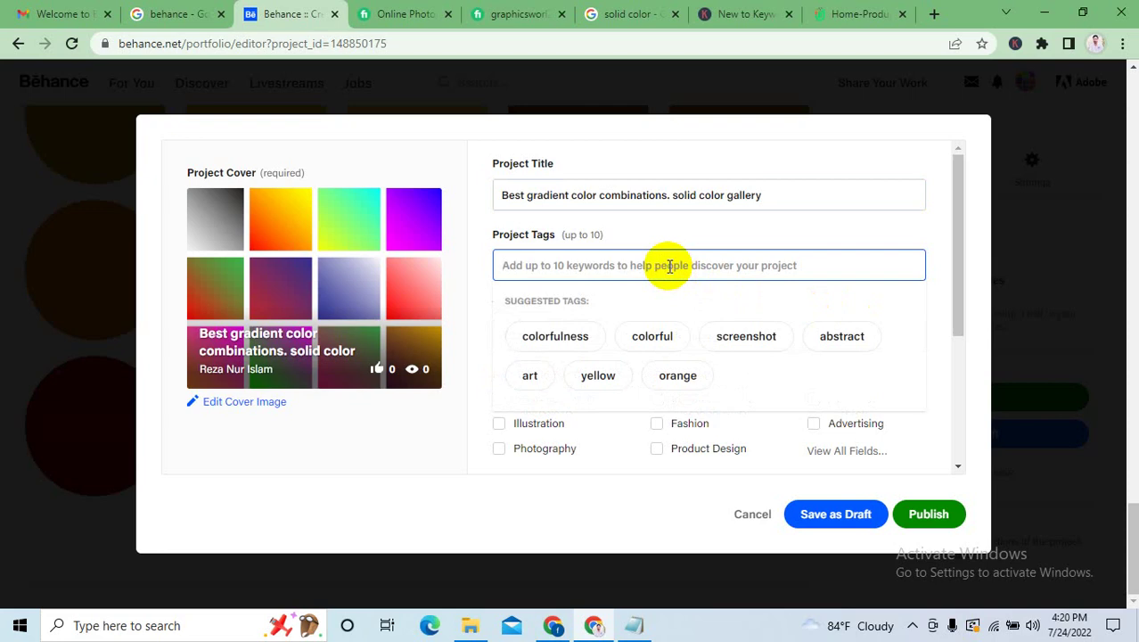
left_click(793, 383)
left_click(616, 266)
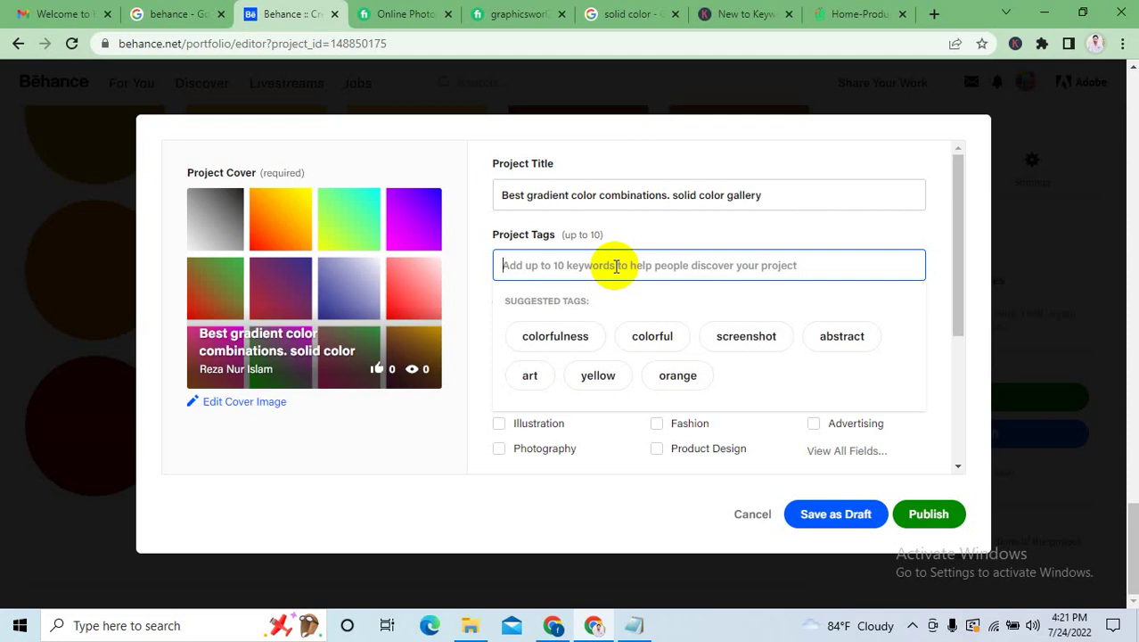
left_click(628, 13)
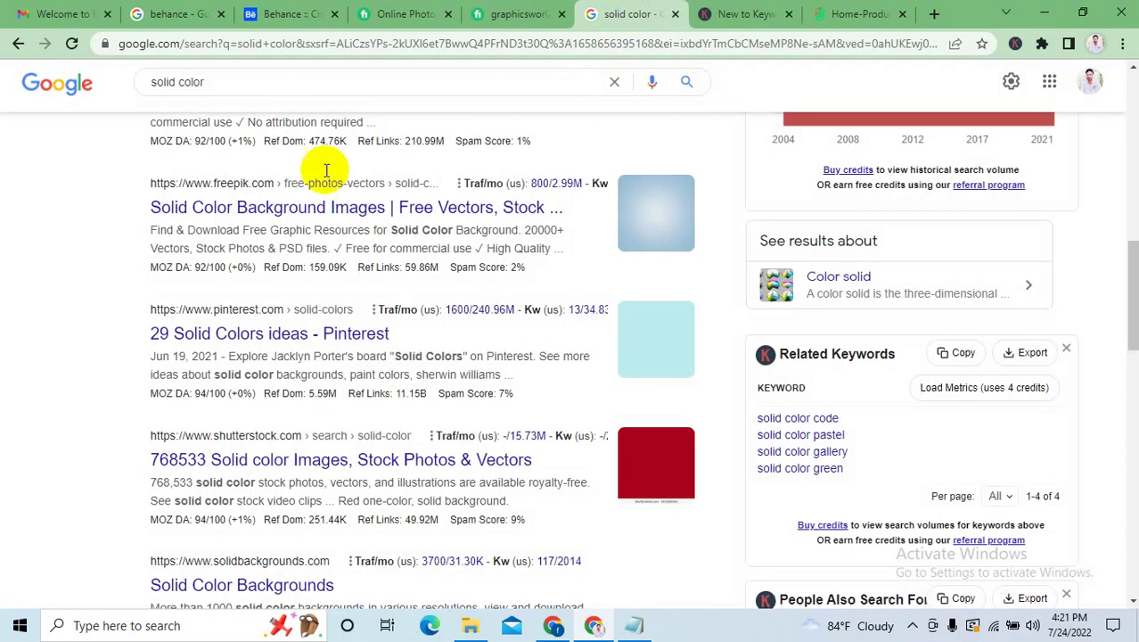
scroll(308, 160, "up", 5)
left_click(259, 13)
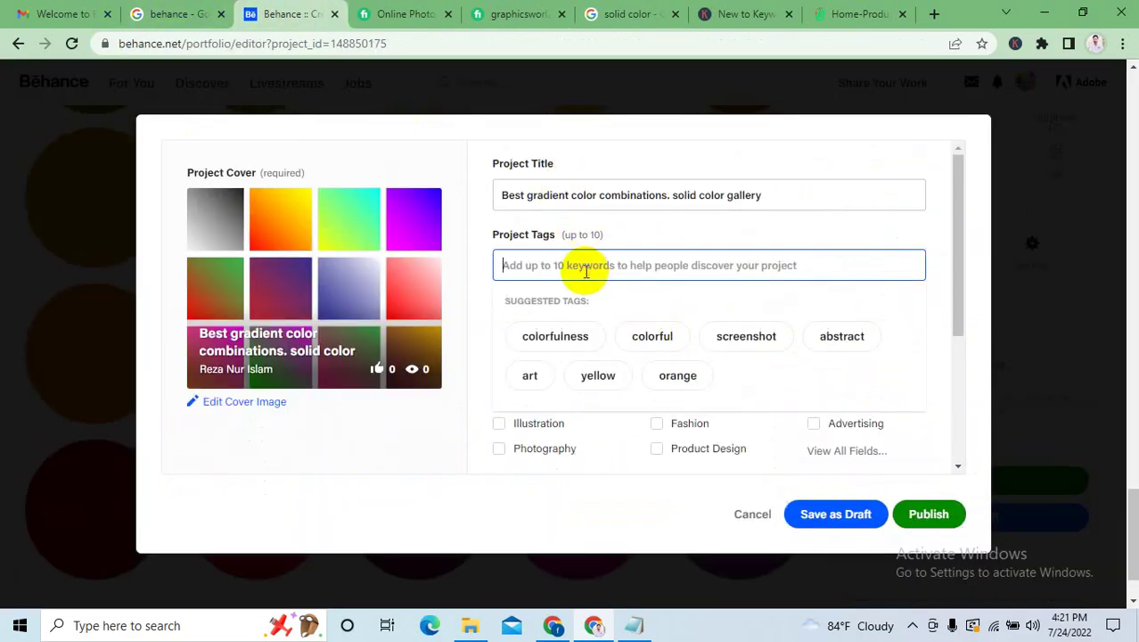
Add the suggested tag "flyer color" to the project tags.
type("f")
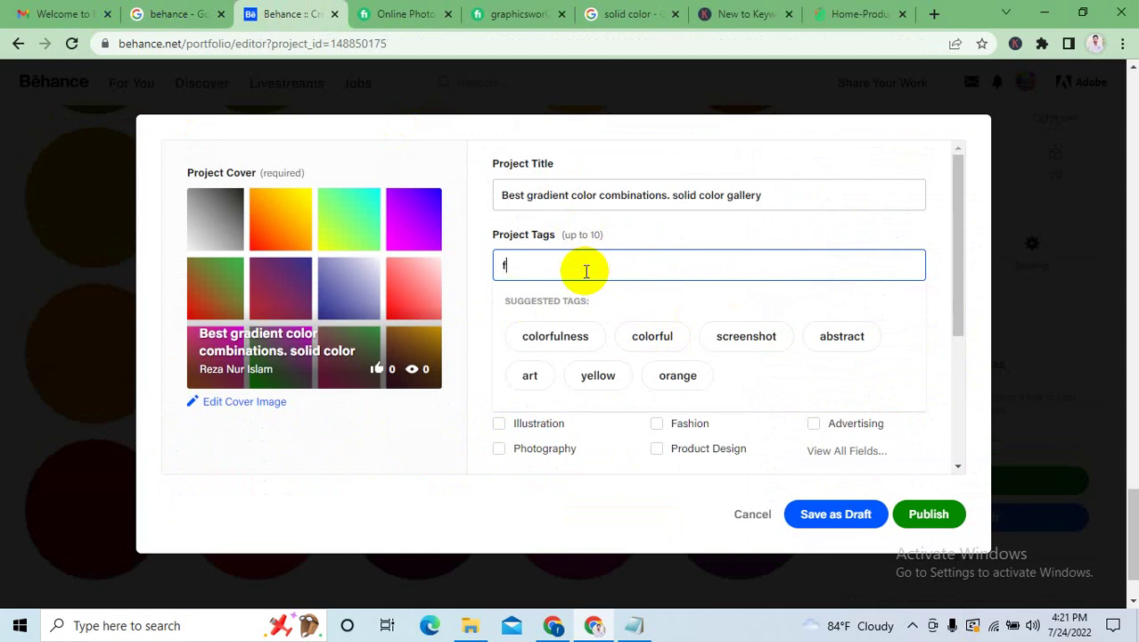
type("lyer c")
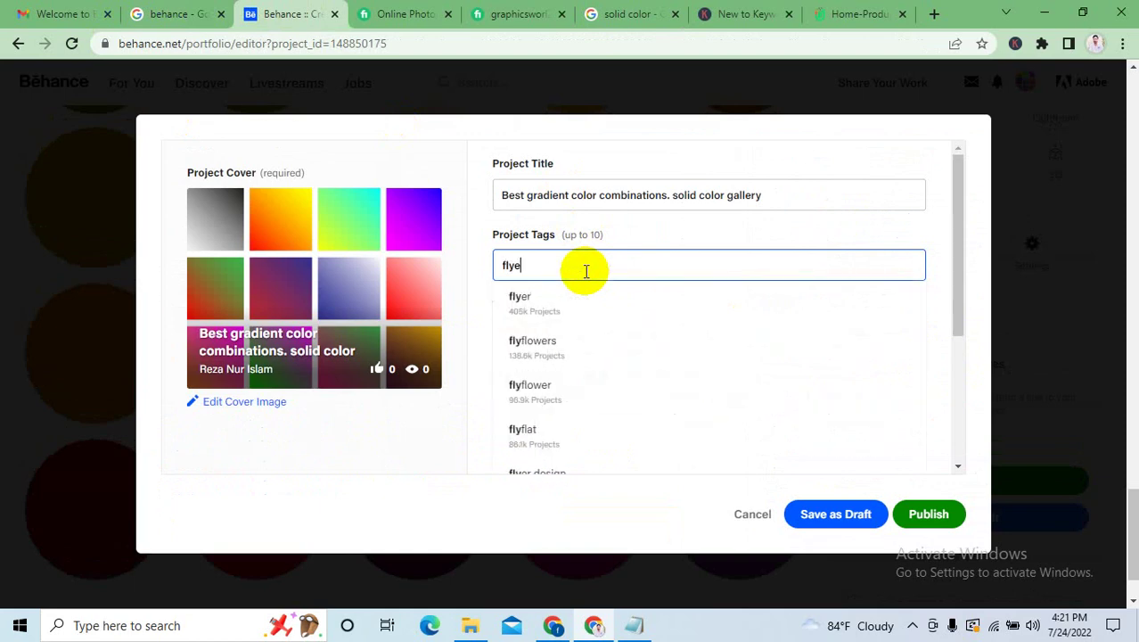
type("or")
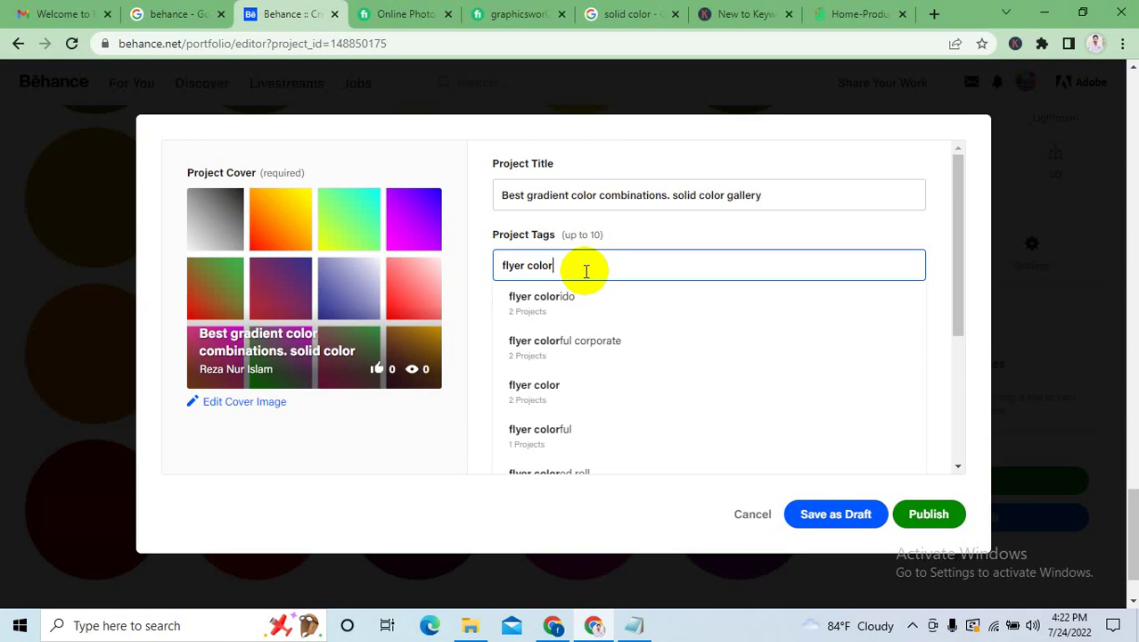
left_click_drag(587, 271, 499, 264)
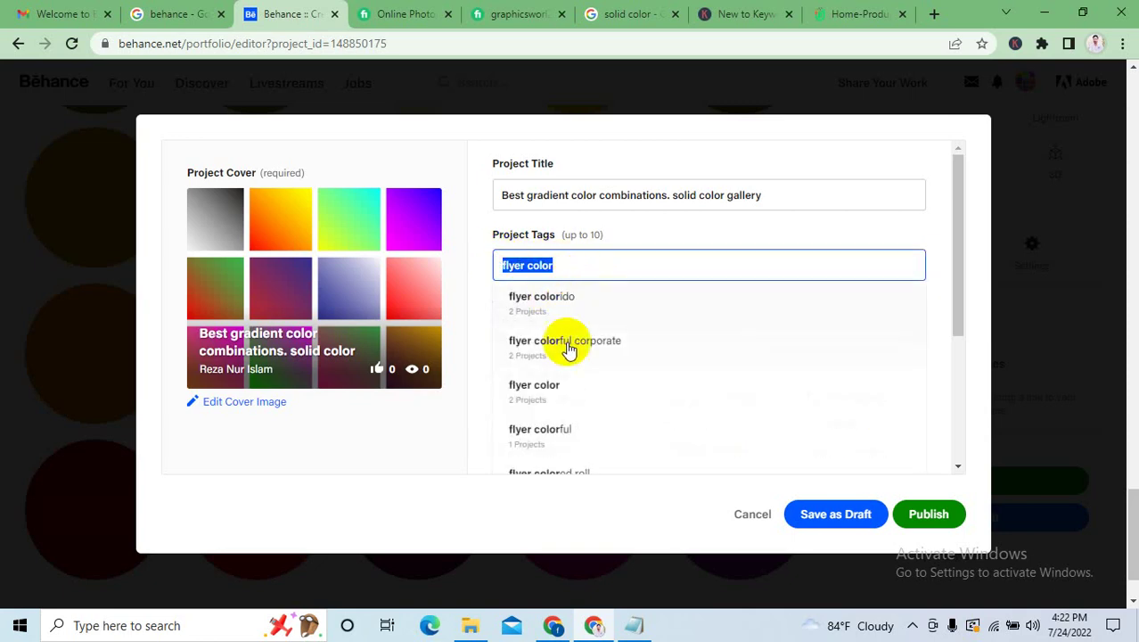
left_click(547, 396)
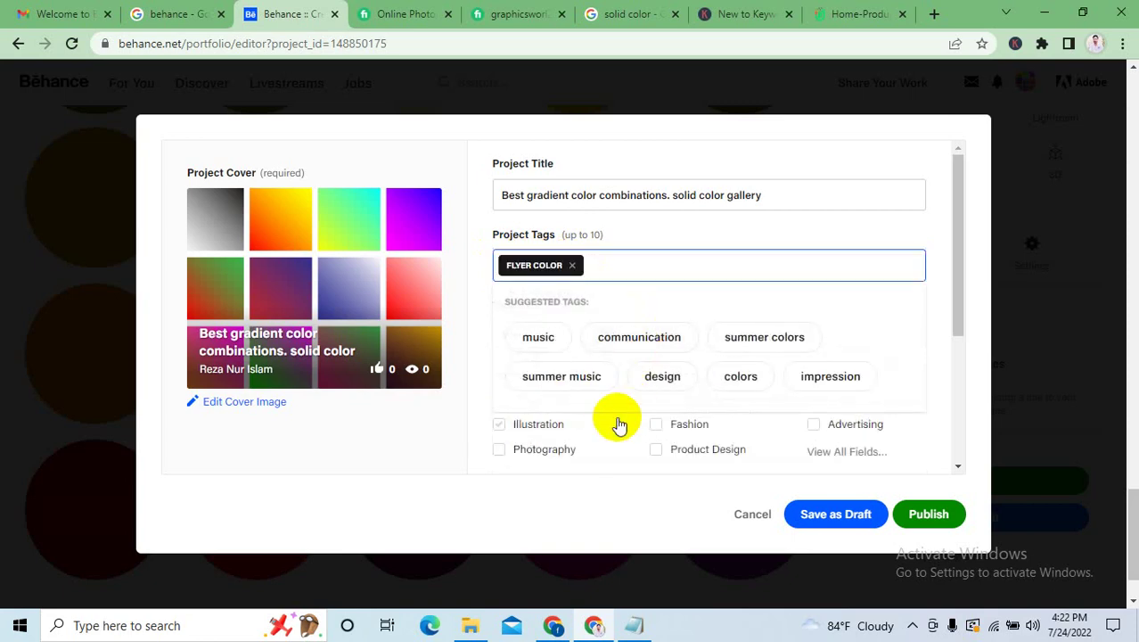
Add the suggested tag "business color" to the project tags.
type("busi")
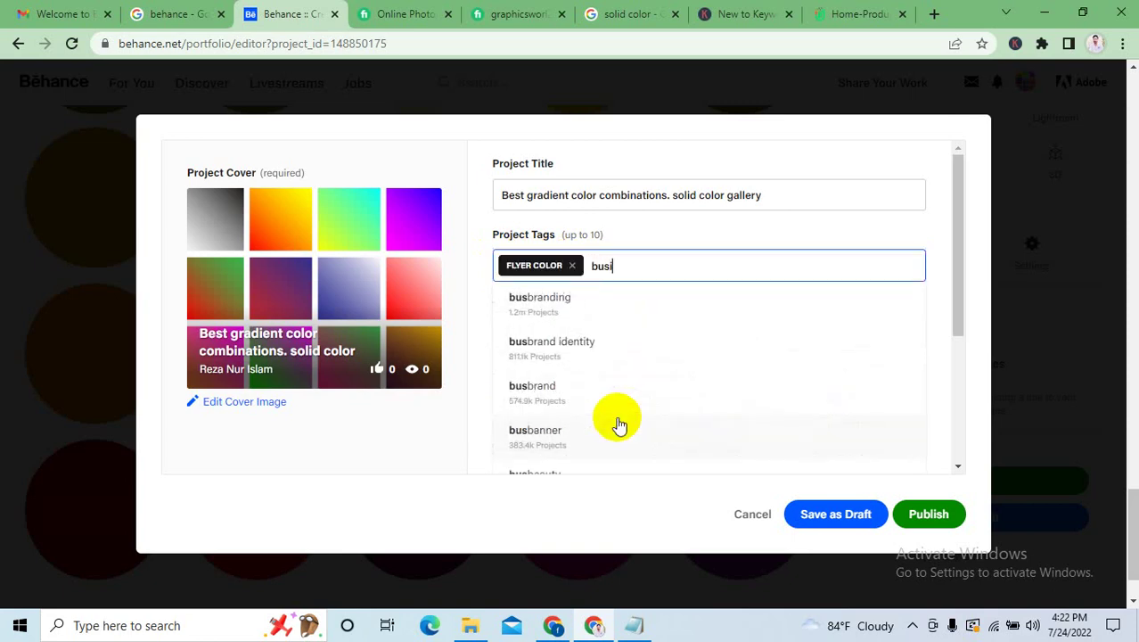
type("ness ")
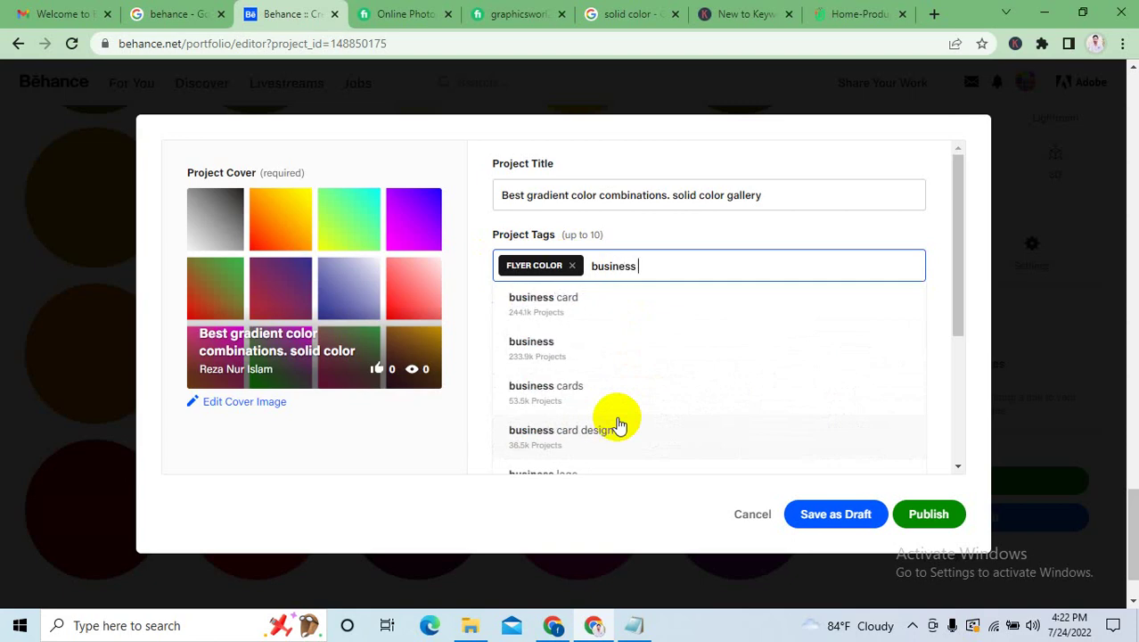
type("color")
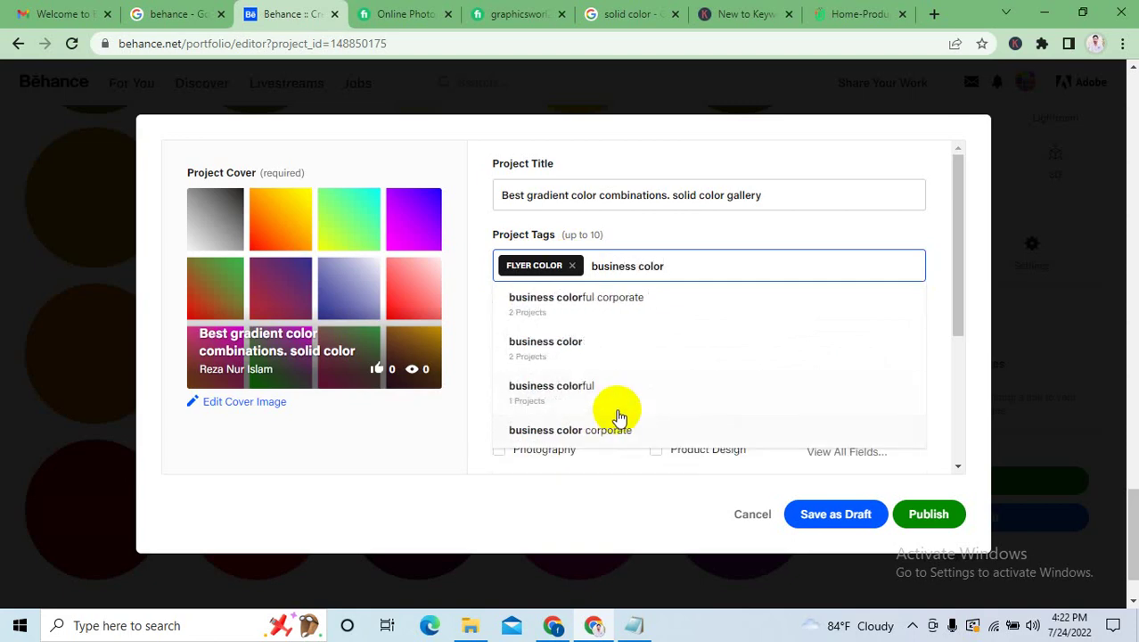
left_click(546, 348)
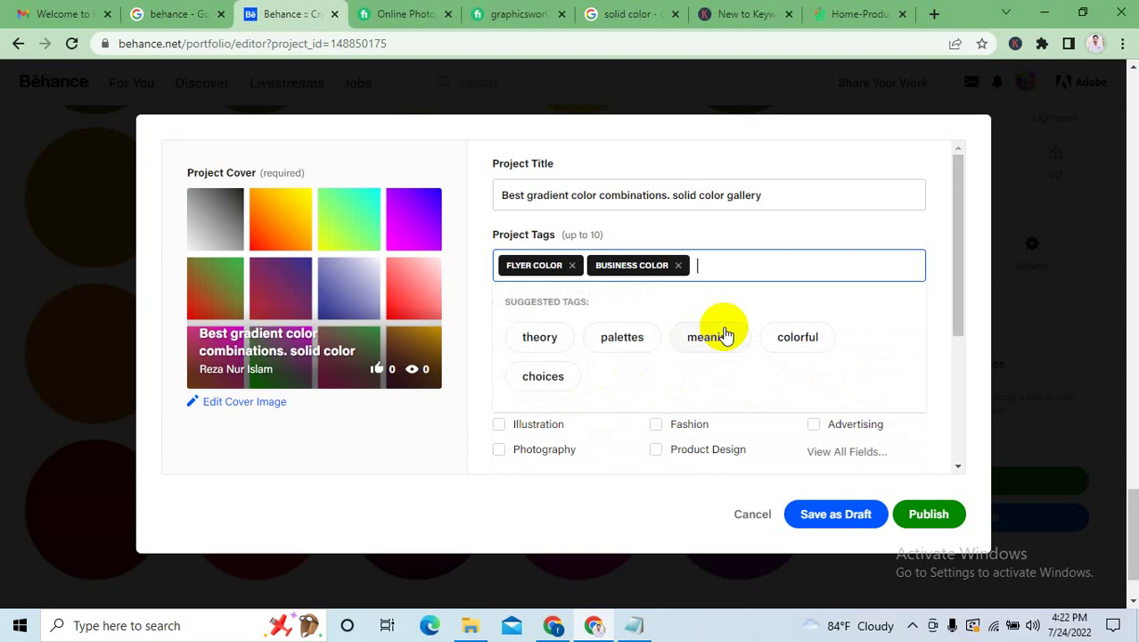
Enter "logo color" as a project tag, copy its text for reuse, and add the matching suggested tag.
type("logo ")
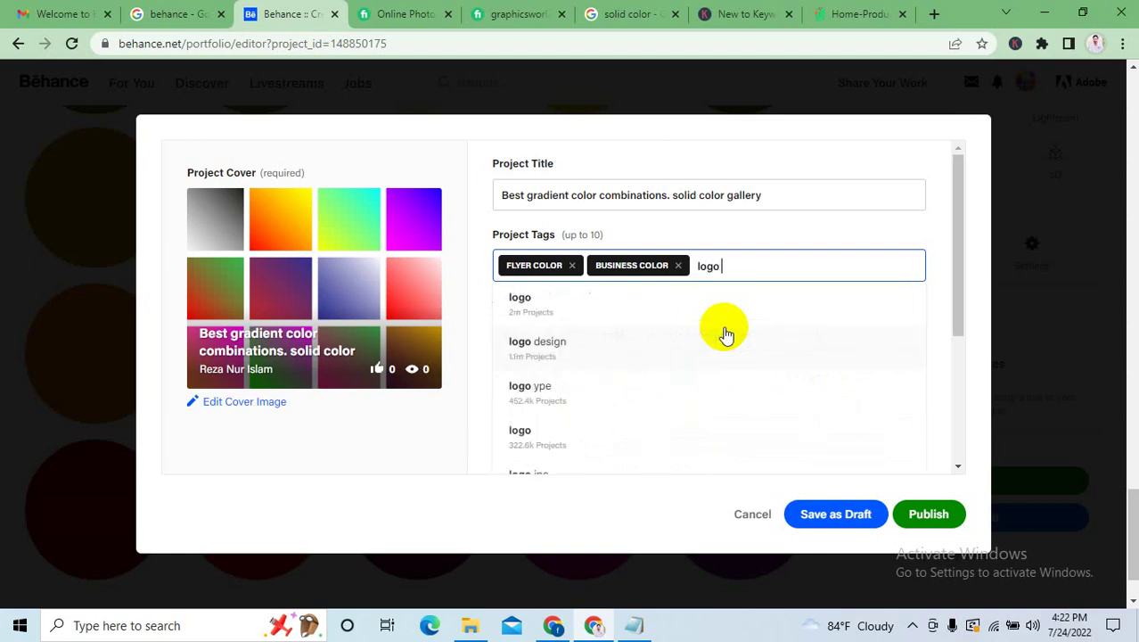
type("color")
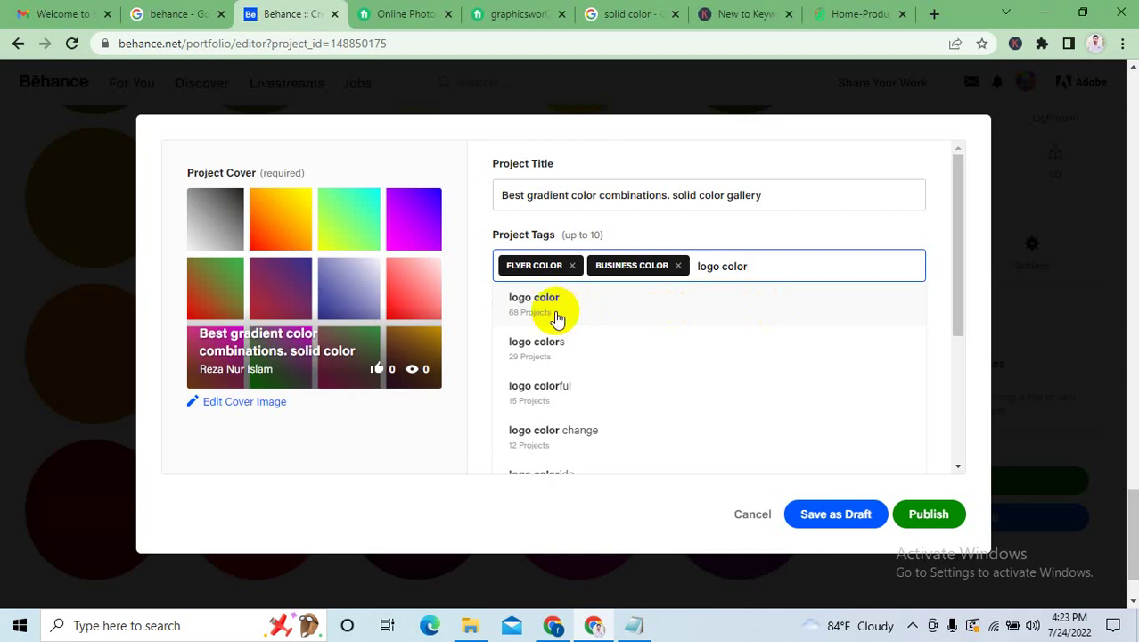
left_click_drag(771, 267, 699, 266)
key("ctrl+c")
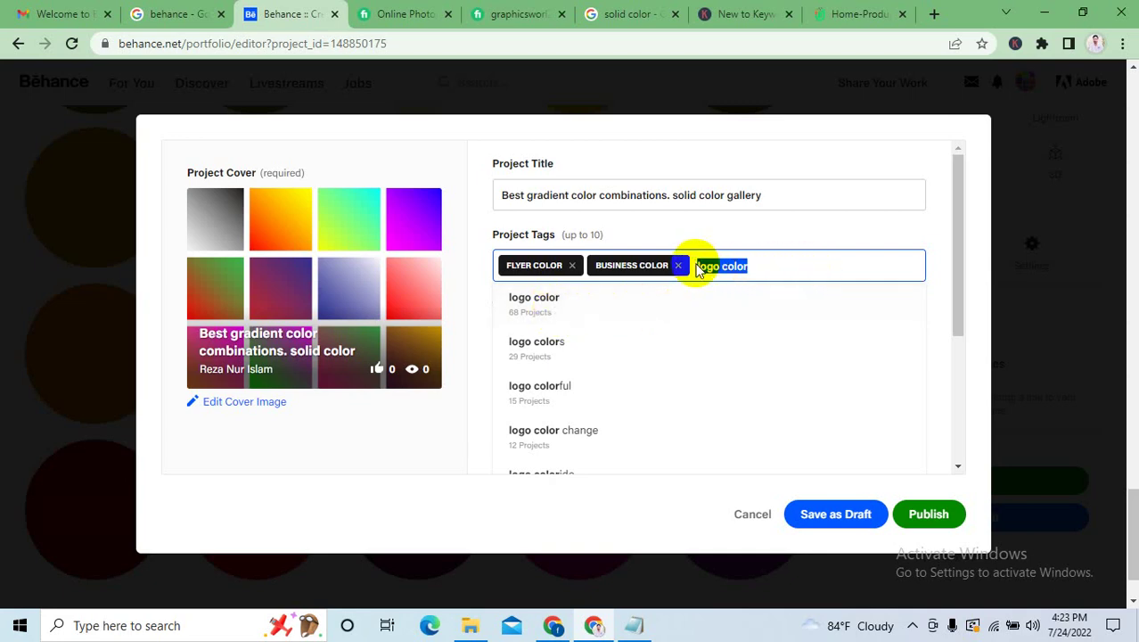
left_click(540, 317)
Reuse the copied text "logo color" to add the suggested tags "logo color change", "logo colorido" and "logo colors".
key("ctrl+v")
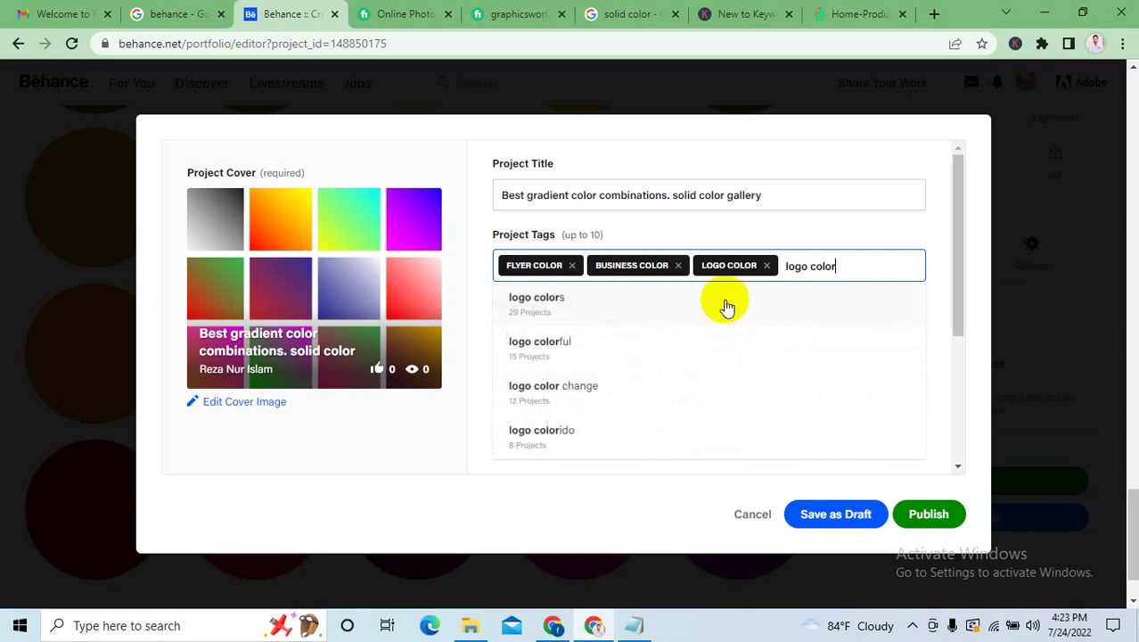
left_click(558, 392)
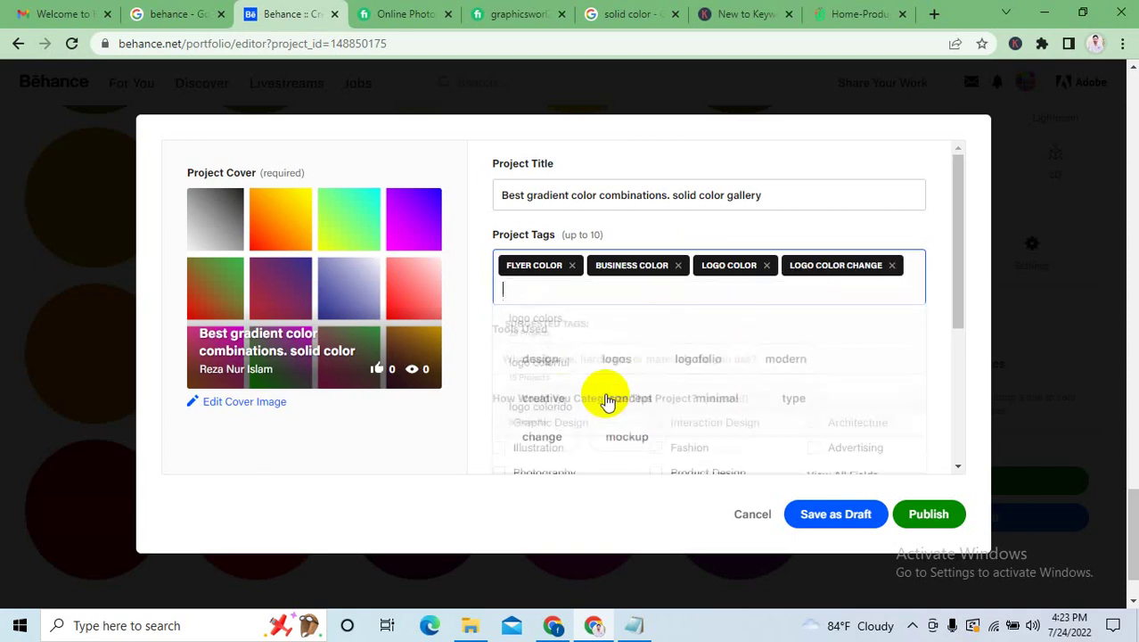
key("ctrl+v")
scroll(577, 374, "down", 1)
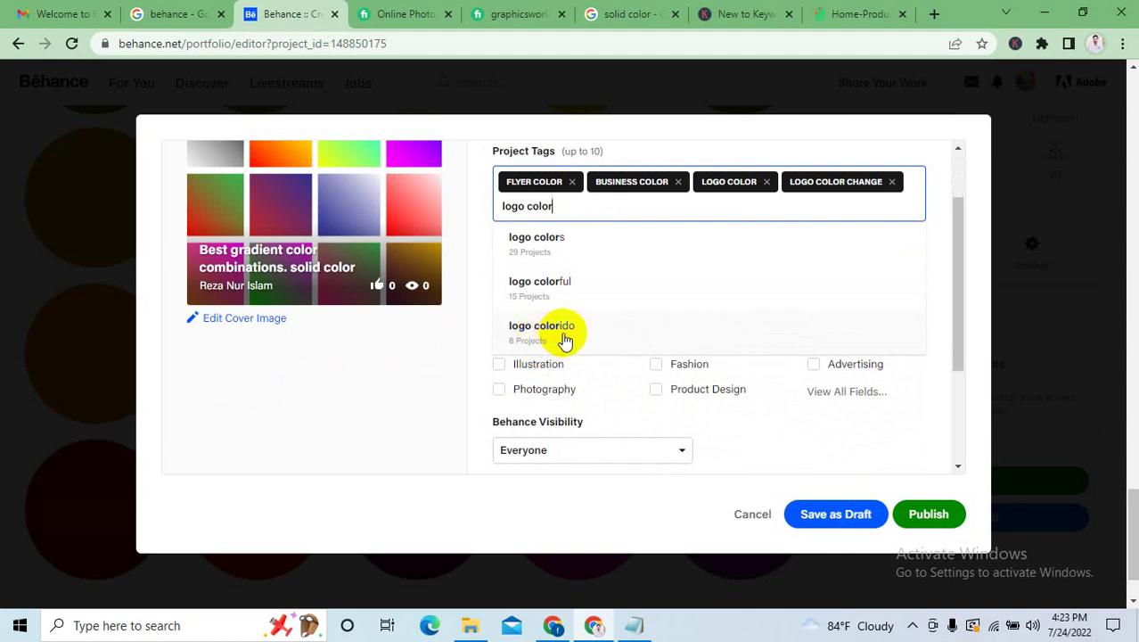
left_click(559, 330)
key("ctrl+v")
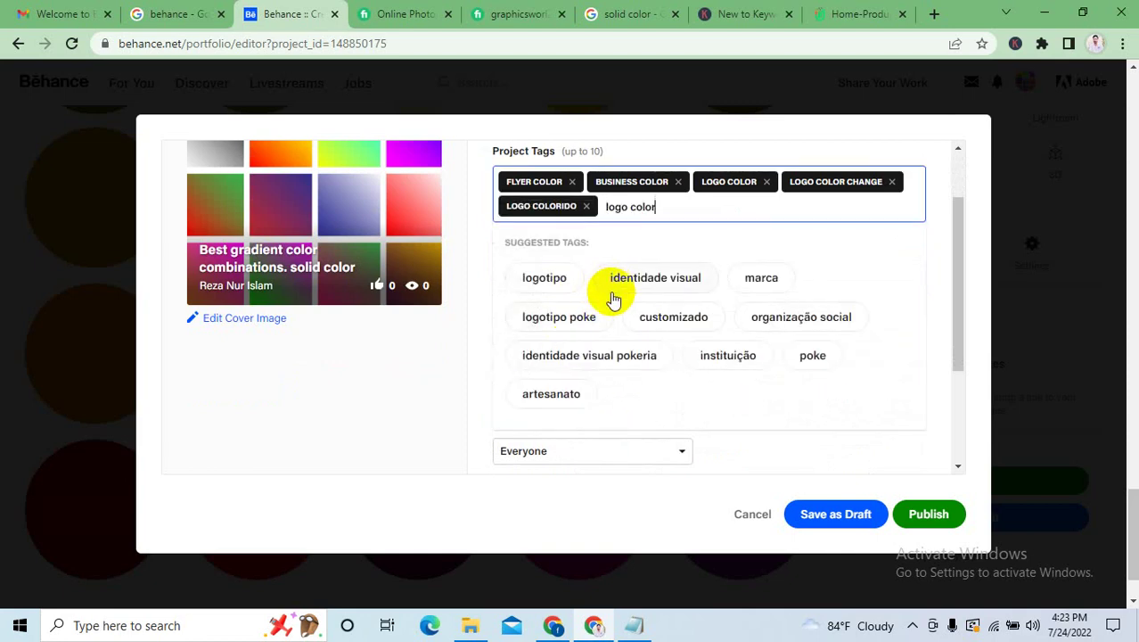
left_click(540, 249)
scroll(704, 294, "up", 1)
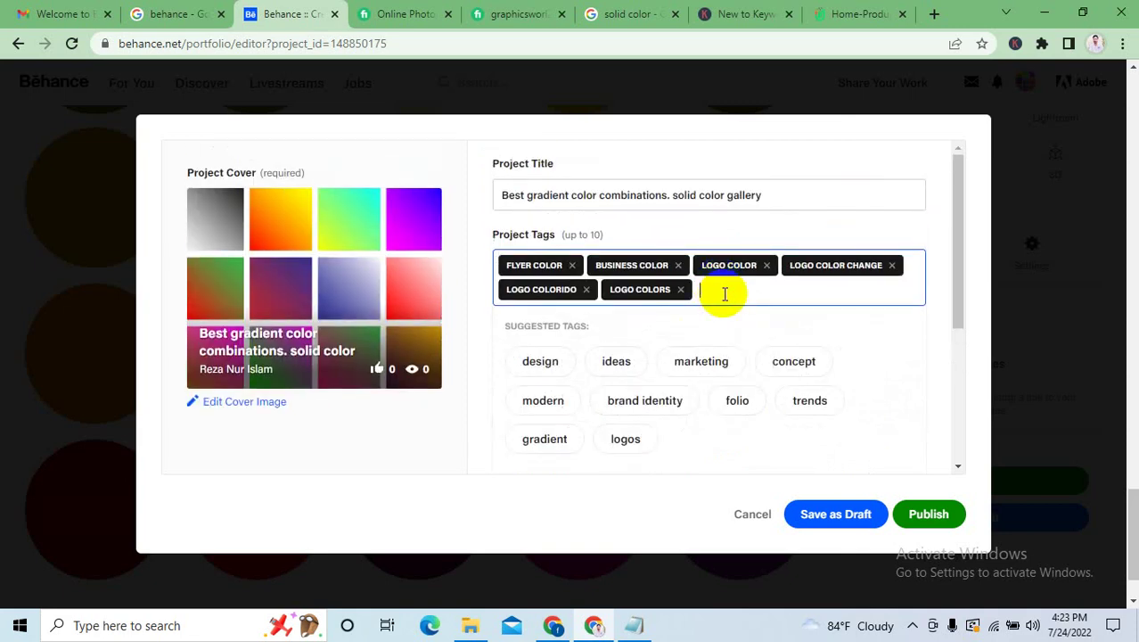
Enter "business design" as a project tag, copy its text for reuse, and add the matching suggested tag.
type("busi")
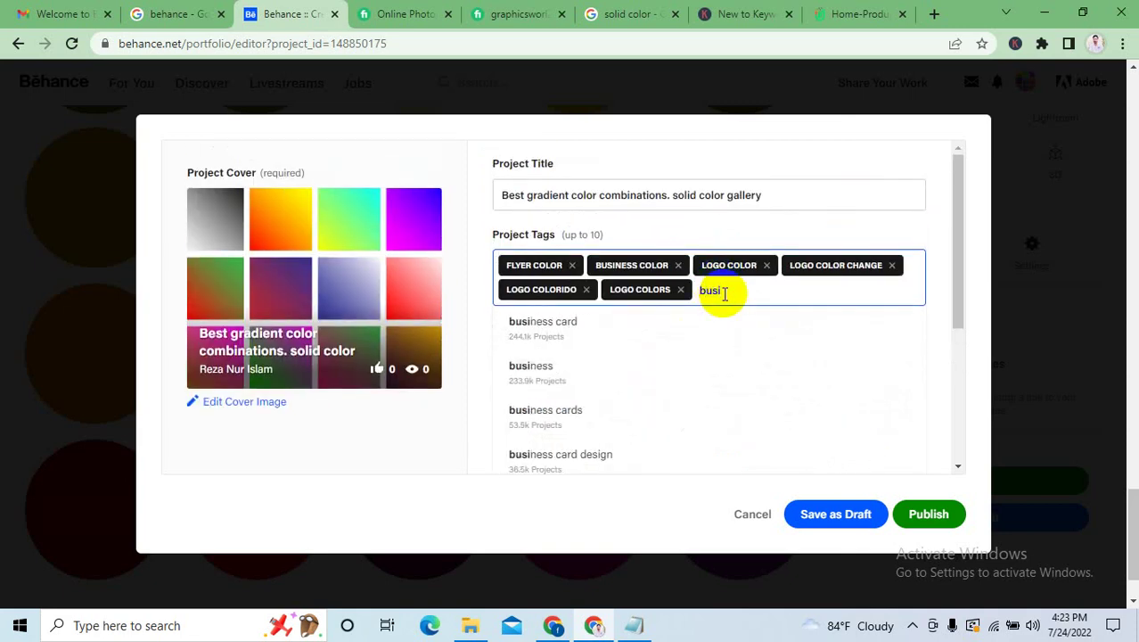
type("ness desi")
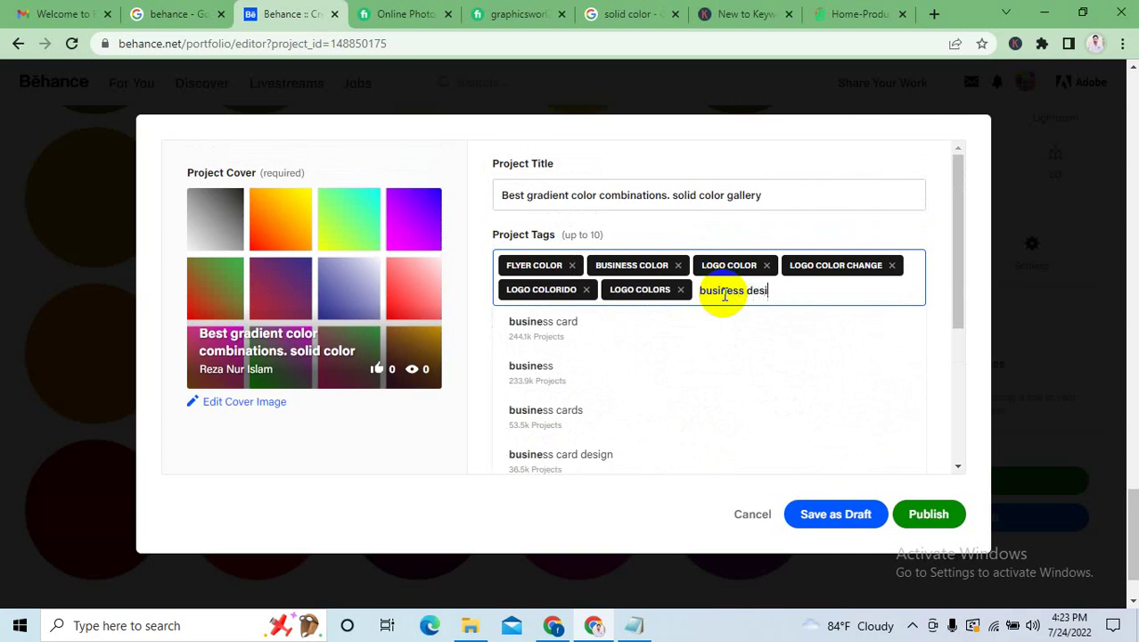
type("gn color")
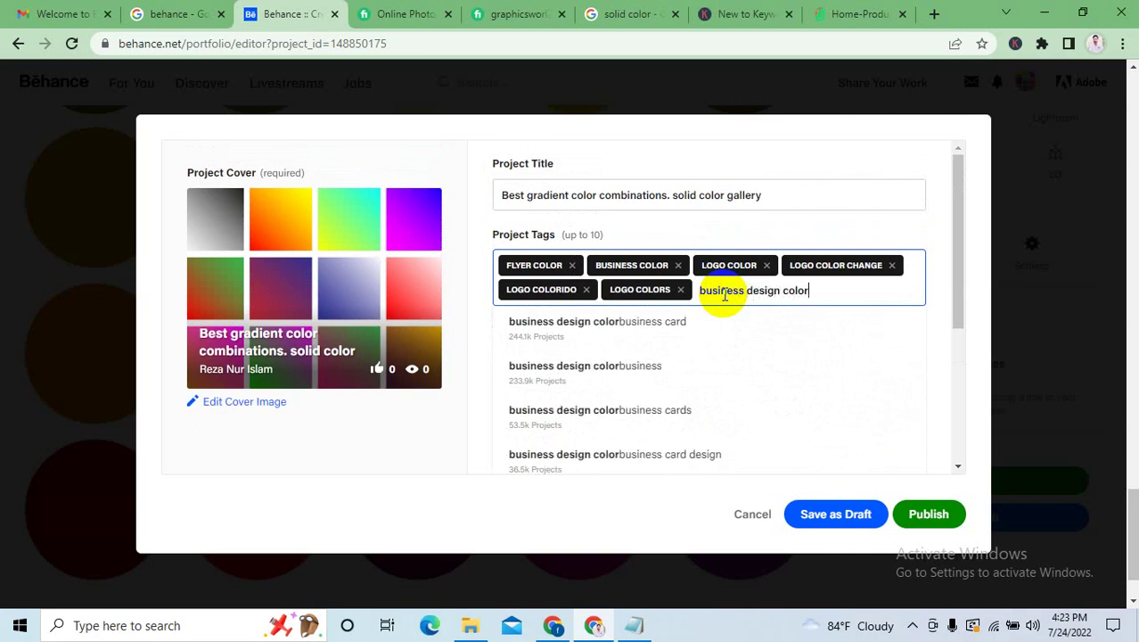
key("BackSpace")
key("BackSpace")
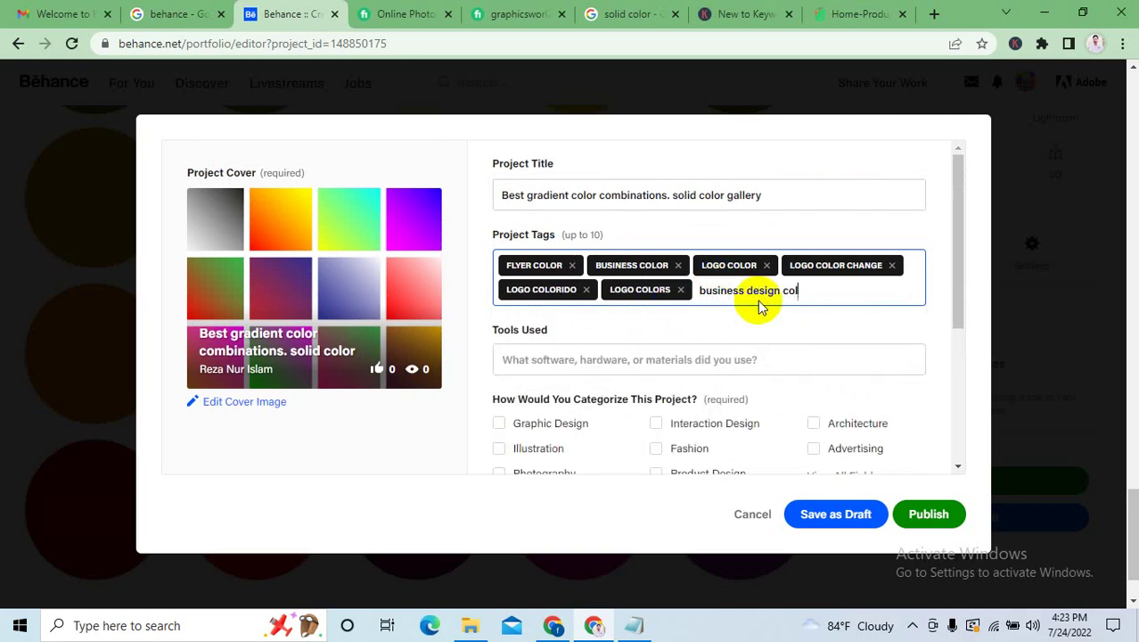
key("BackSpace")
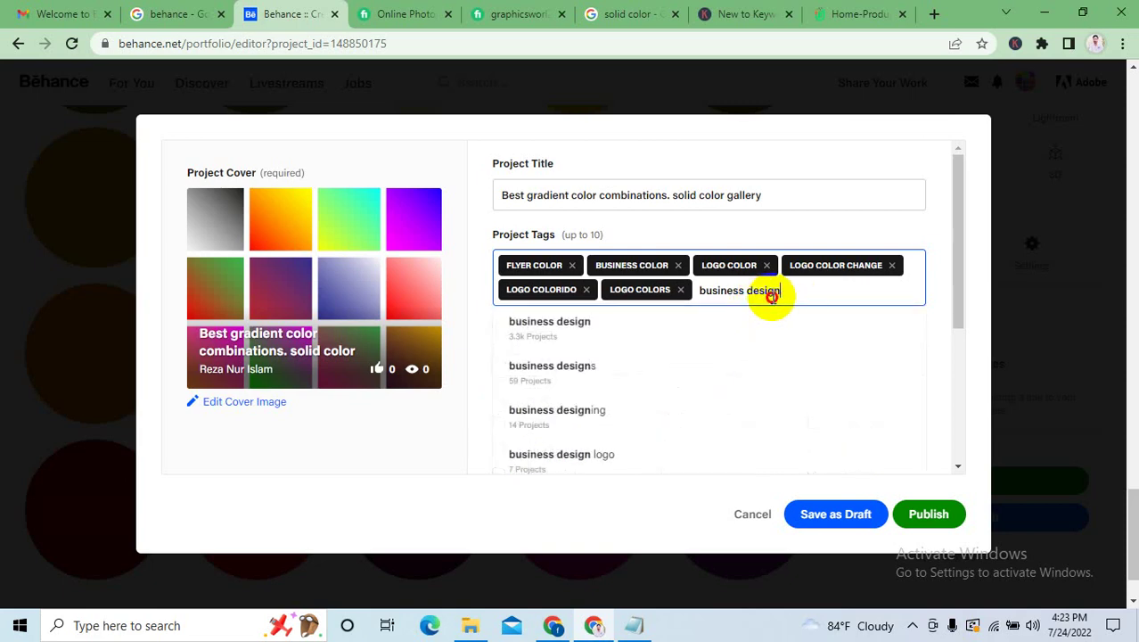
left_click_drag(779, 290, 700, 288)
key("ctrl+c")
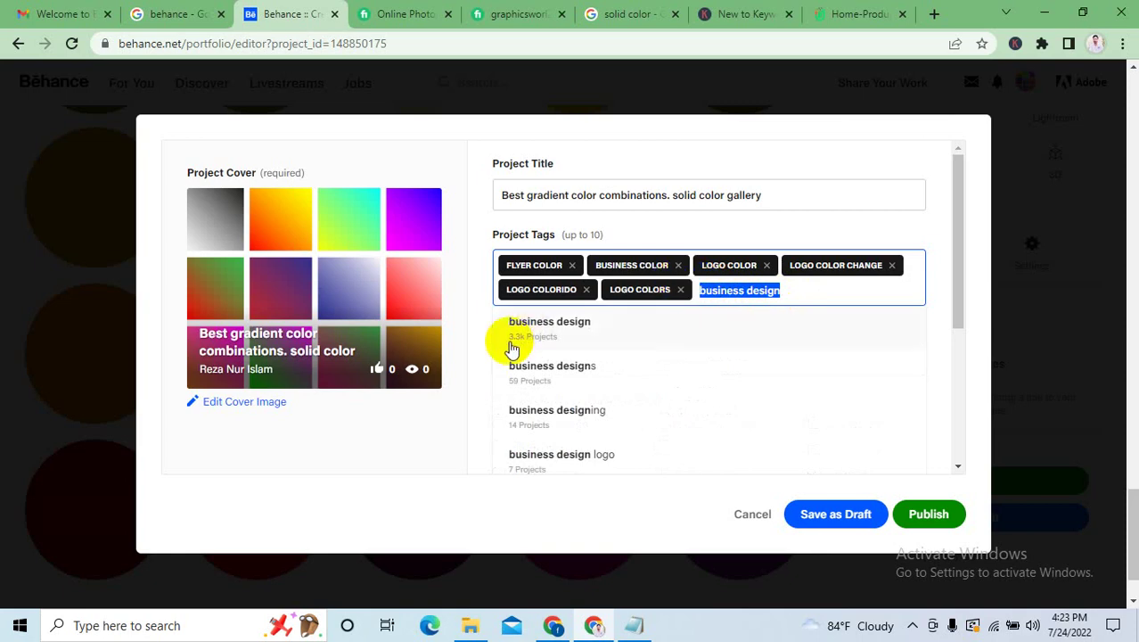
left_click(549, 343)
Fill the remaining project tags with the suggestions "business designing", "card design" and "brand identity".
key("ctrl+v")
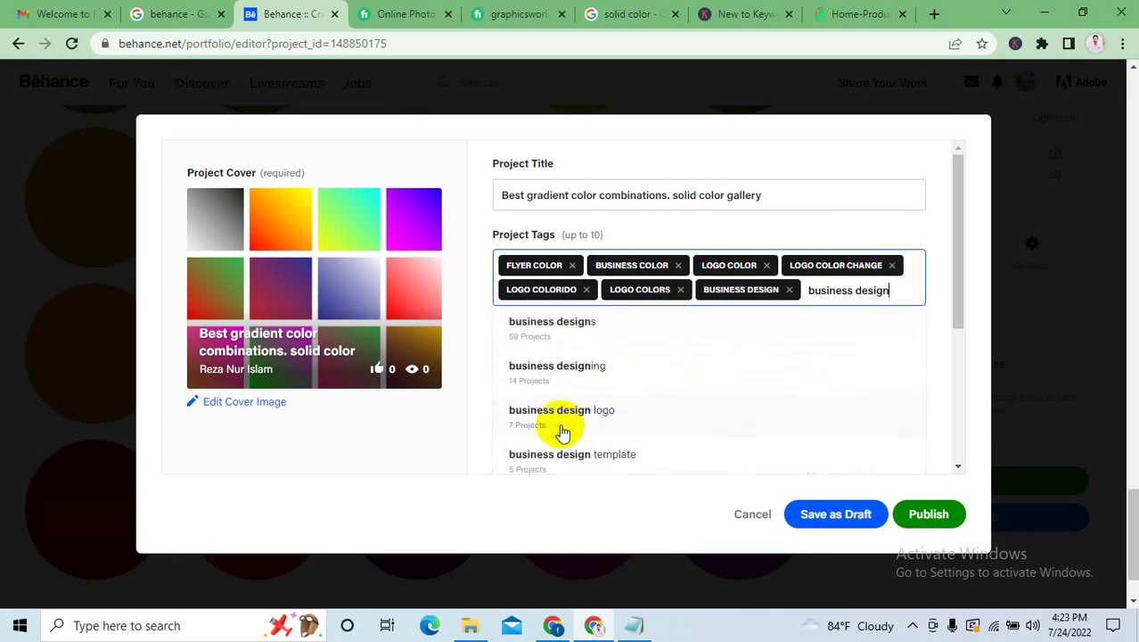
scroll(561, 432, "down", 1)
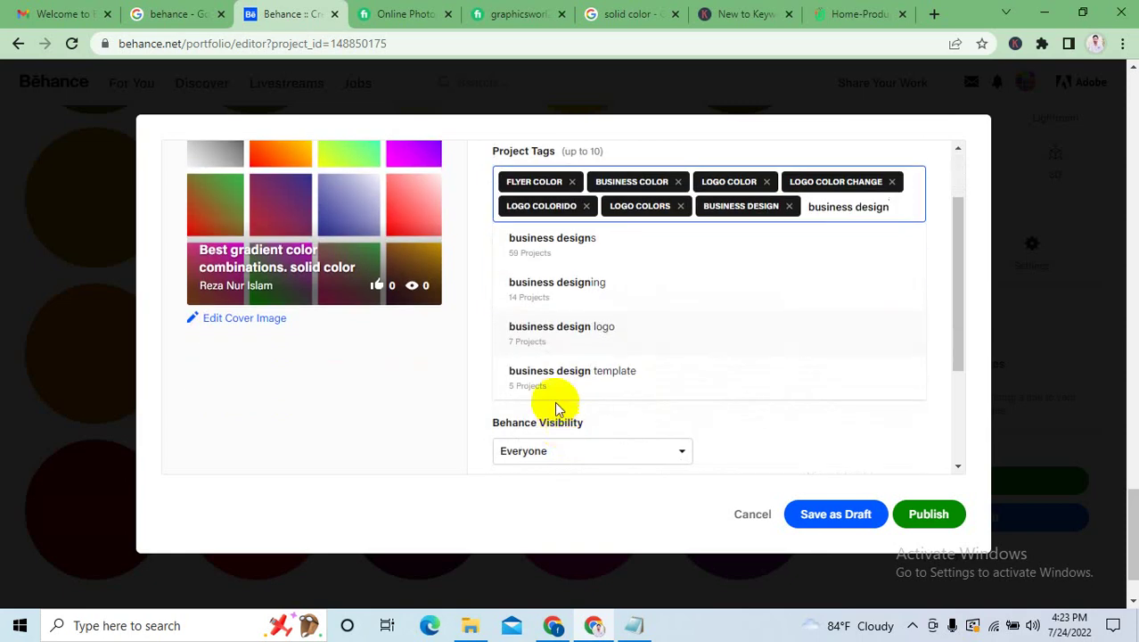
left_click(552, 287)
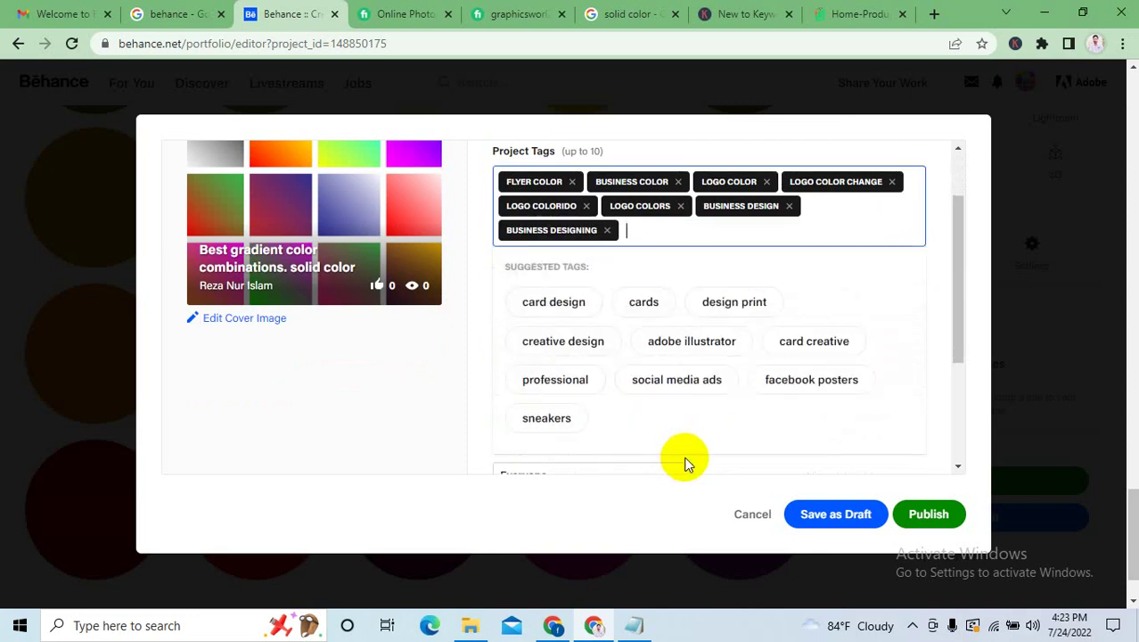
left_click(553, 312)
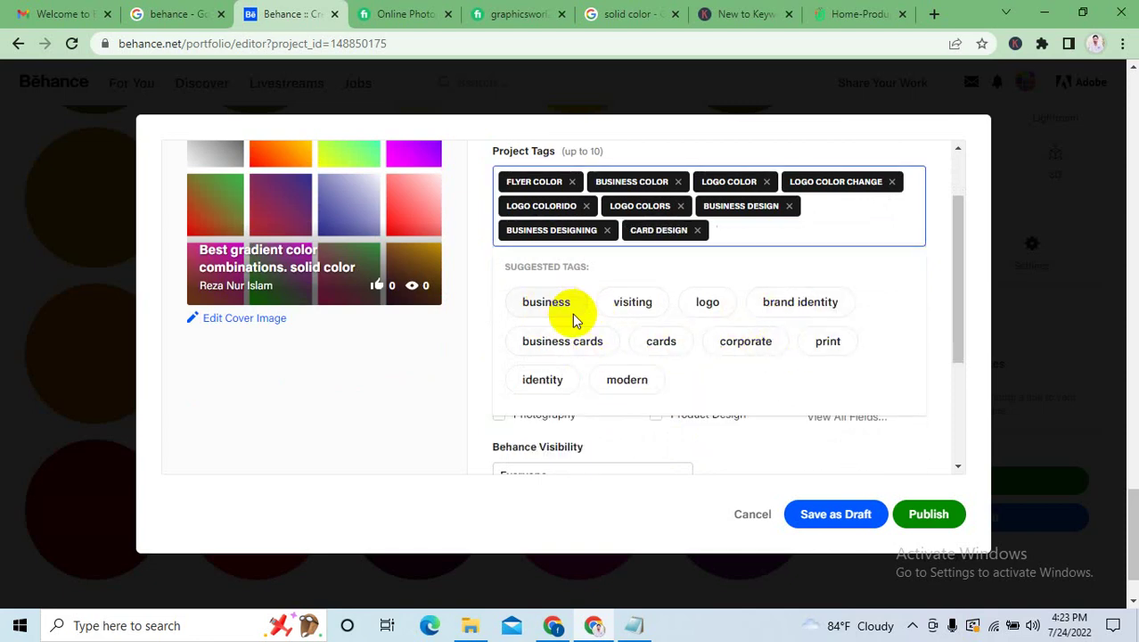
scroll(624, 317, "down", 3)
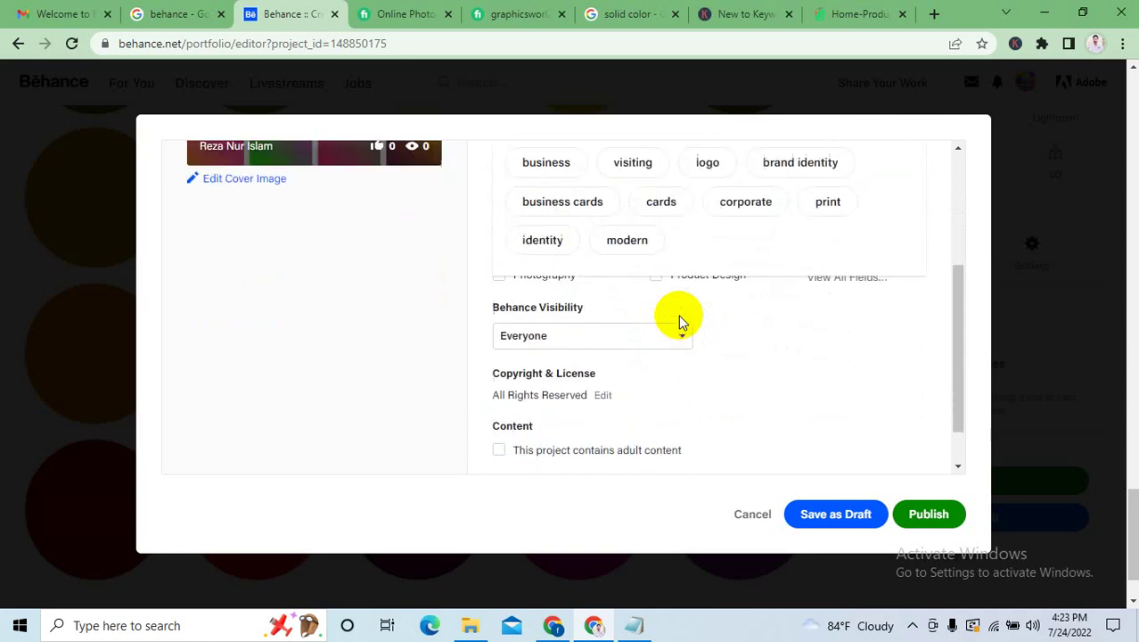
scroll(678, 315, "up", 3)
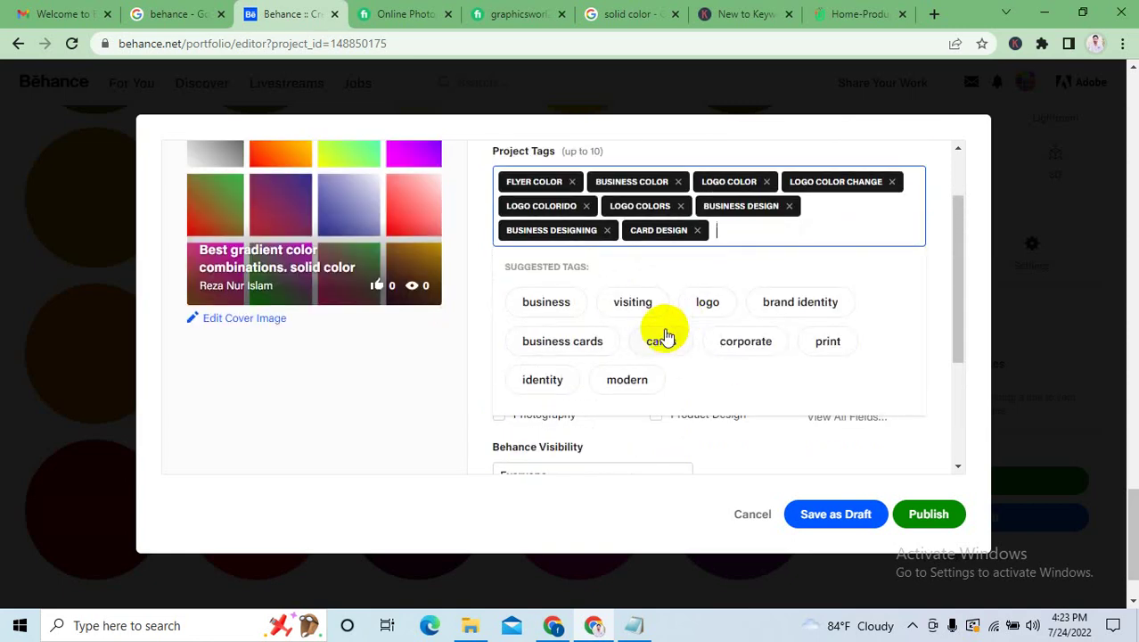
left_click(784, 305)
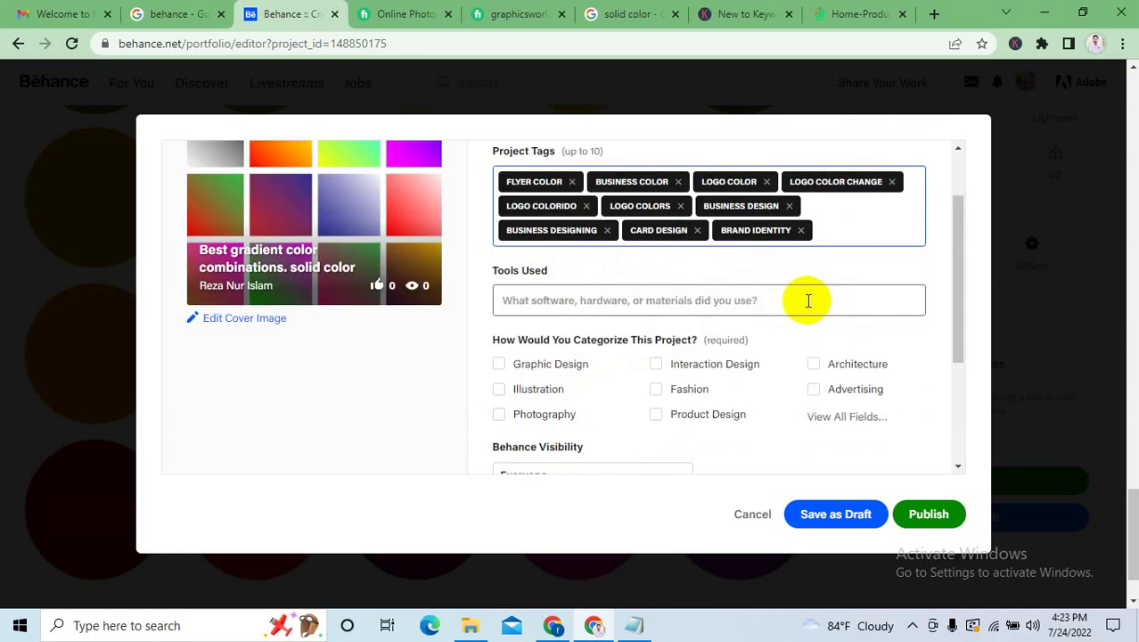
Add Adobe Illustrator as the tool used for the project.
scroll(809, 300, "up", 2)
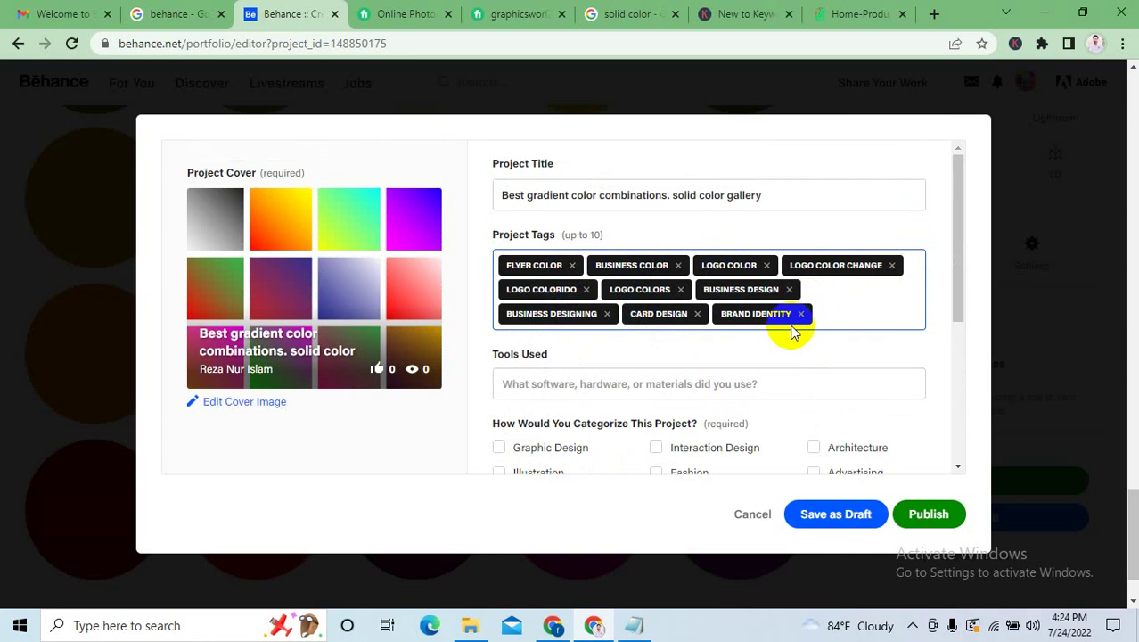
scroll(719, 333, "down", 3)
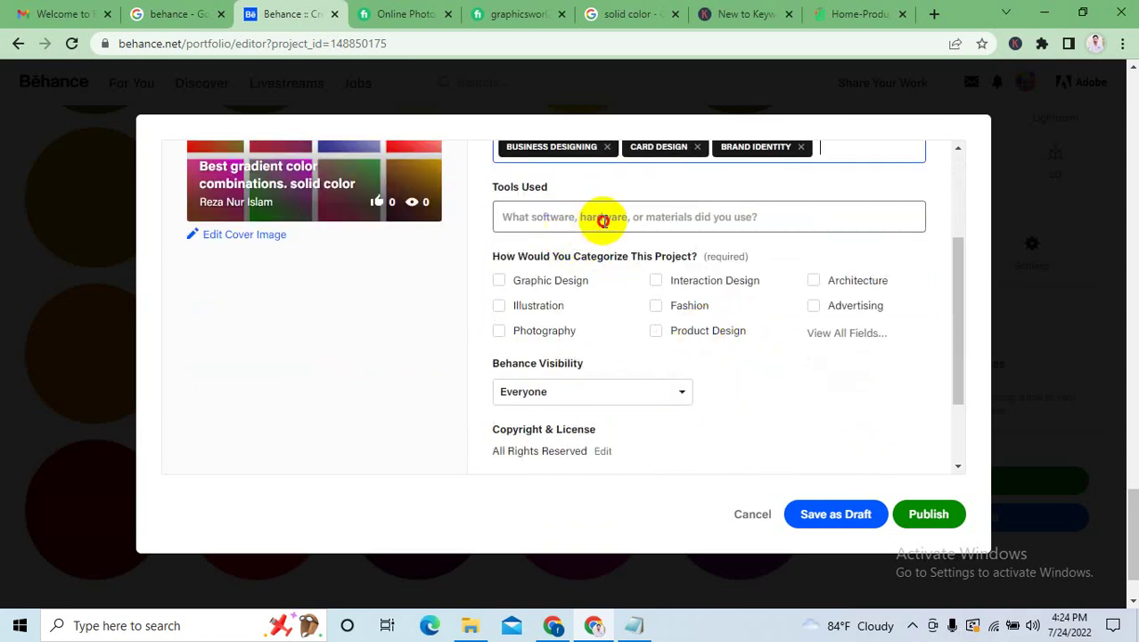
left_click(604, 222)
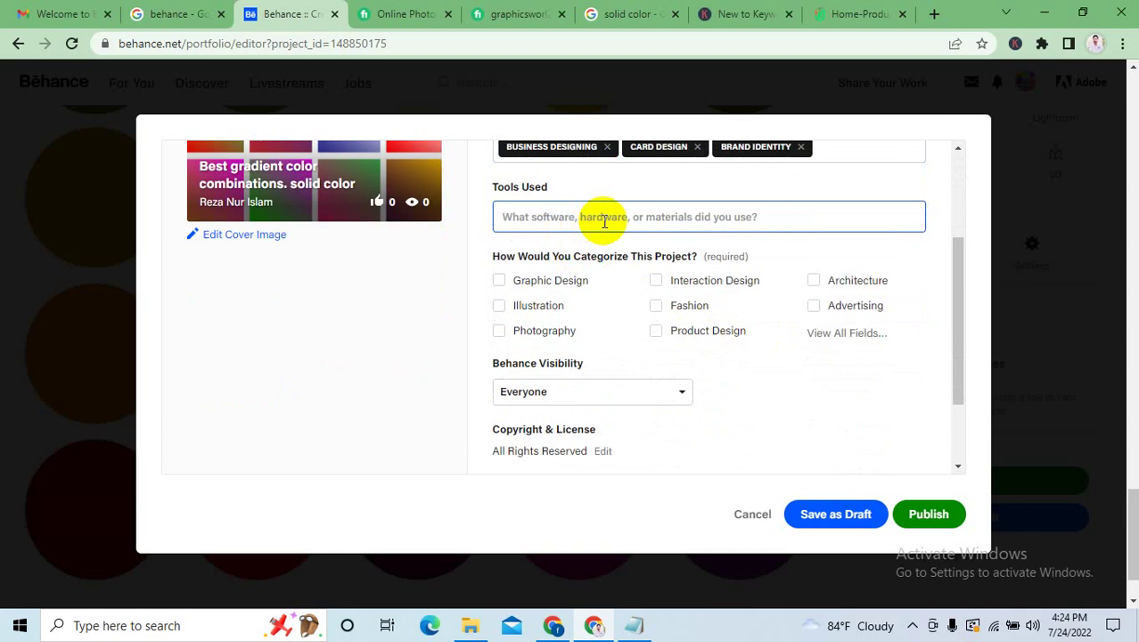
type("Aado")
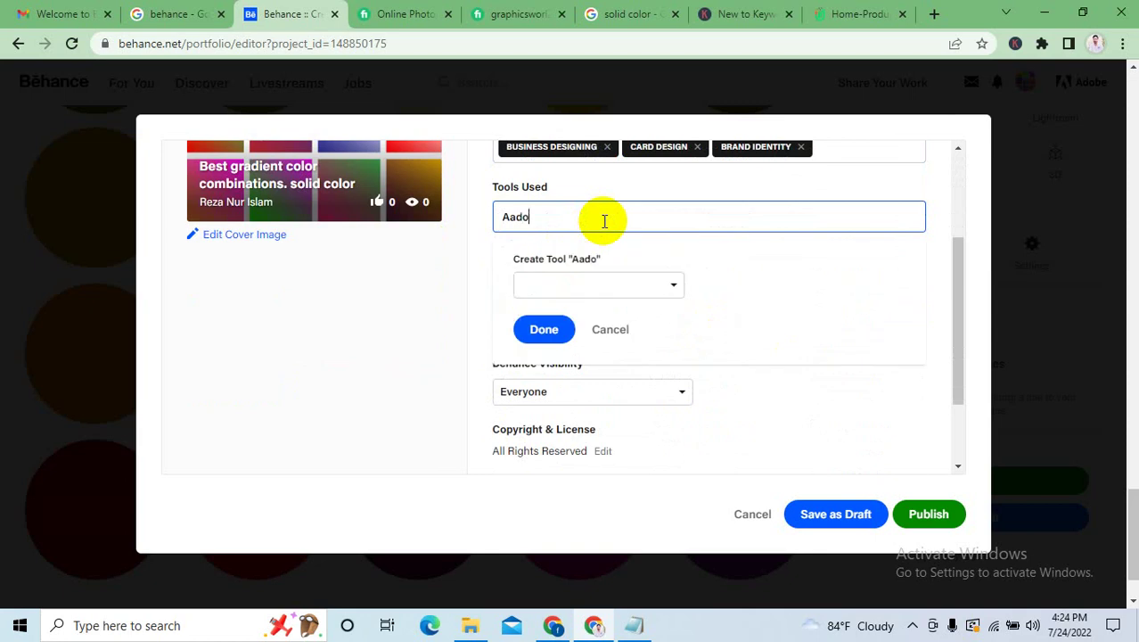
type("be illustrator")
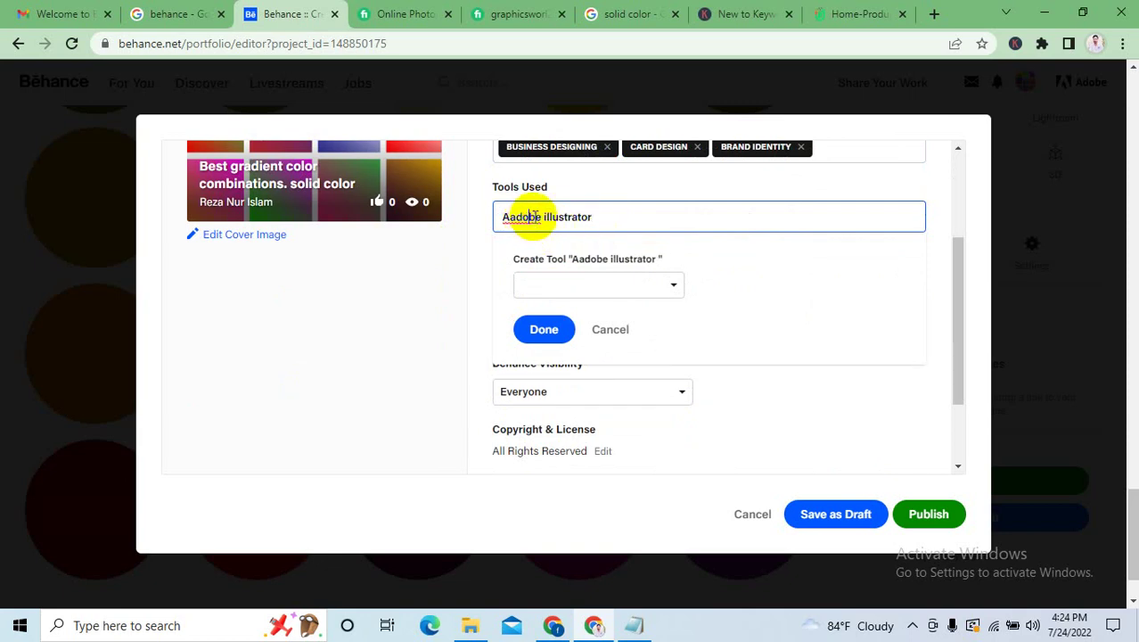
left_click_drag(537, 216, 502, 216)
key("BackSpace")
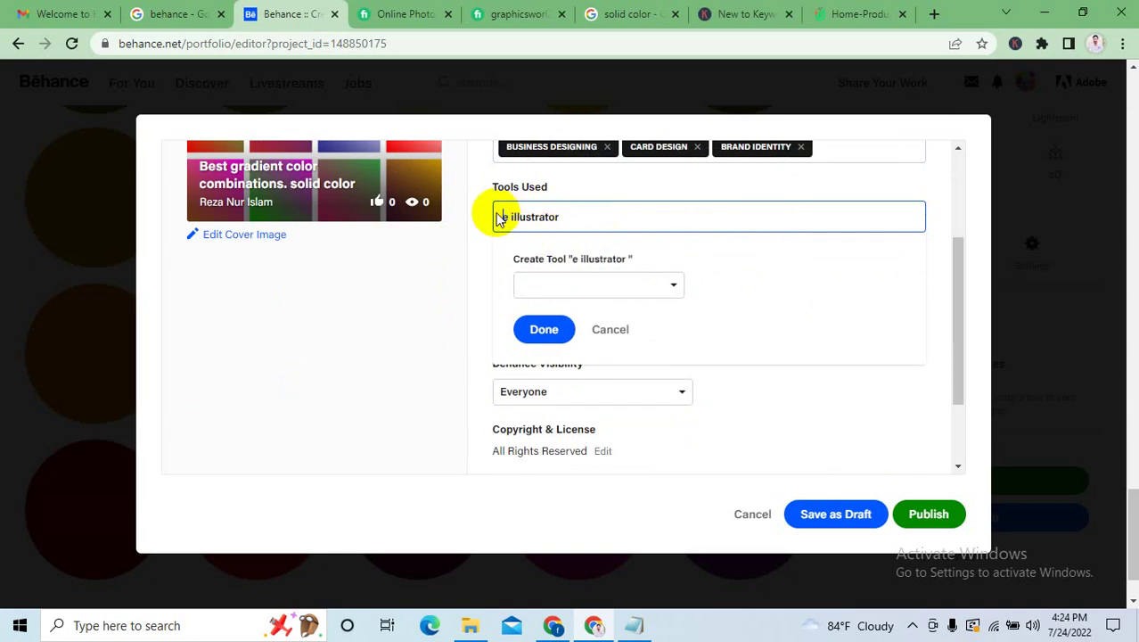
key("Delete")
type("adobe")
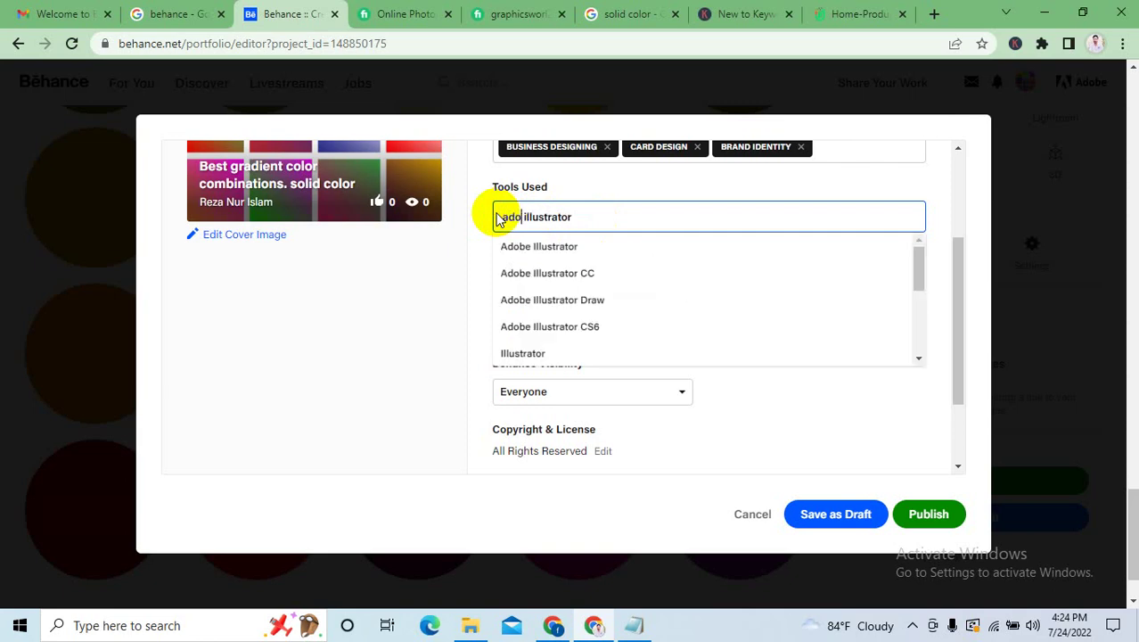
left_click(563, 252)
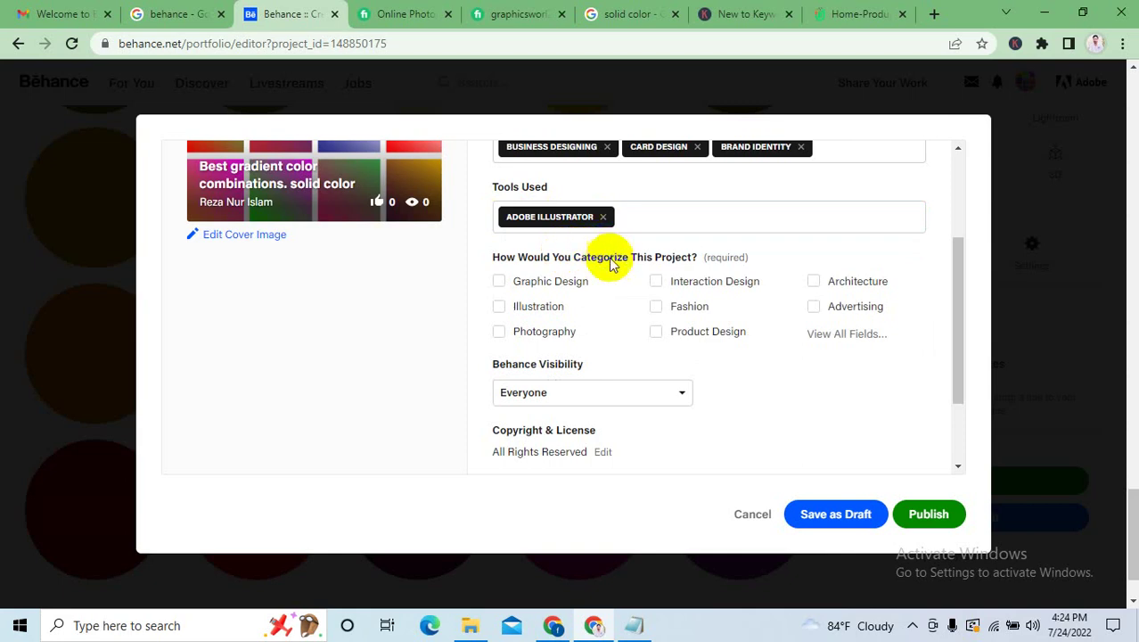
scroll(548, 437, "up", 2)
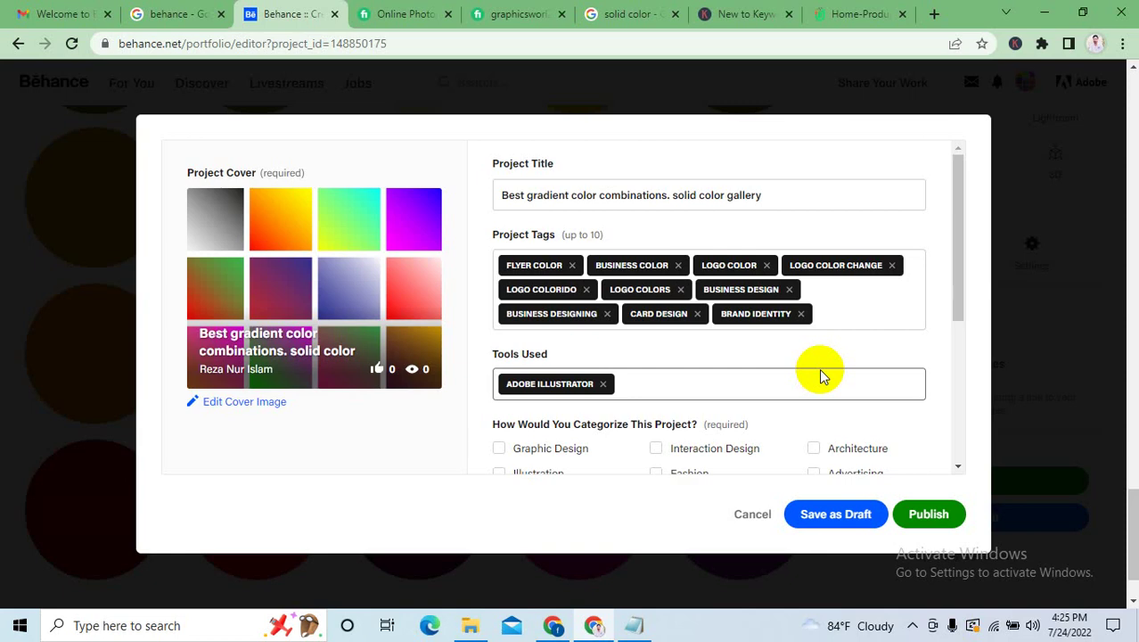
scroll(819, 370, "down", 3)
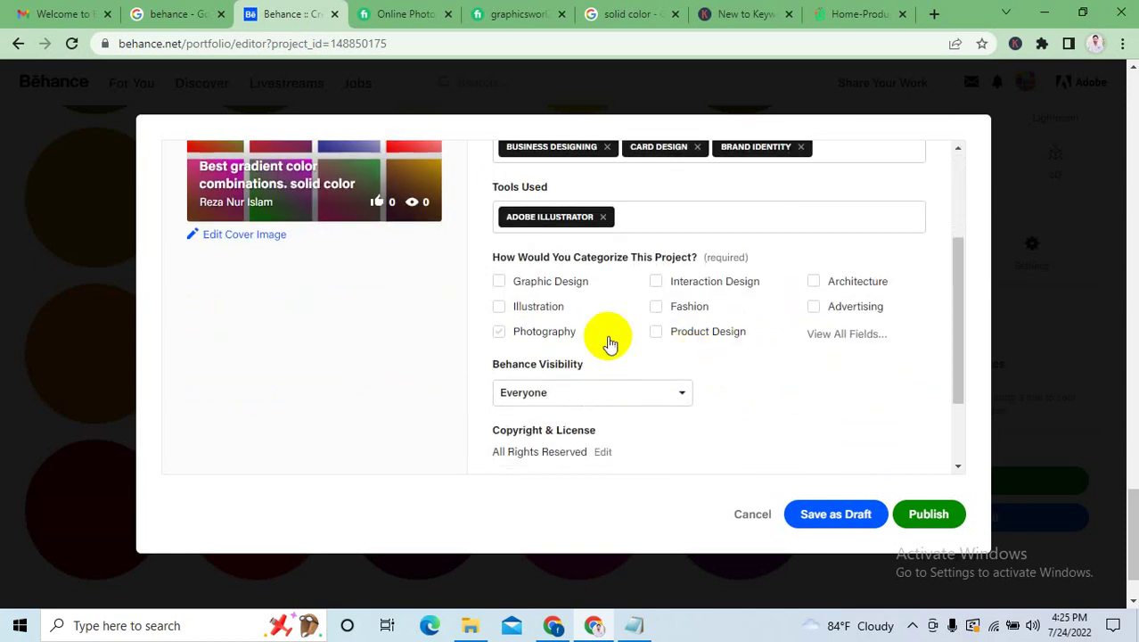
Categorize the project under the creative fields Graphic Design, Branding and Fashion.
left_click(820, 345)
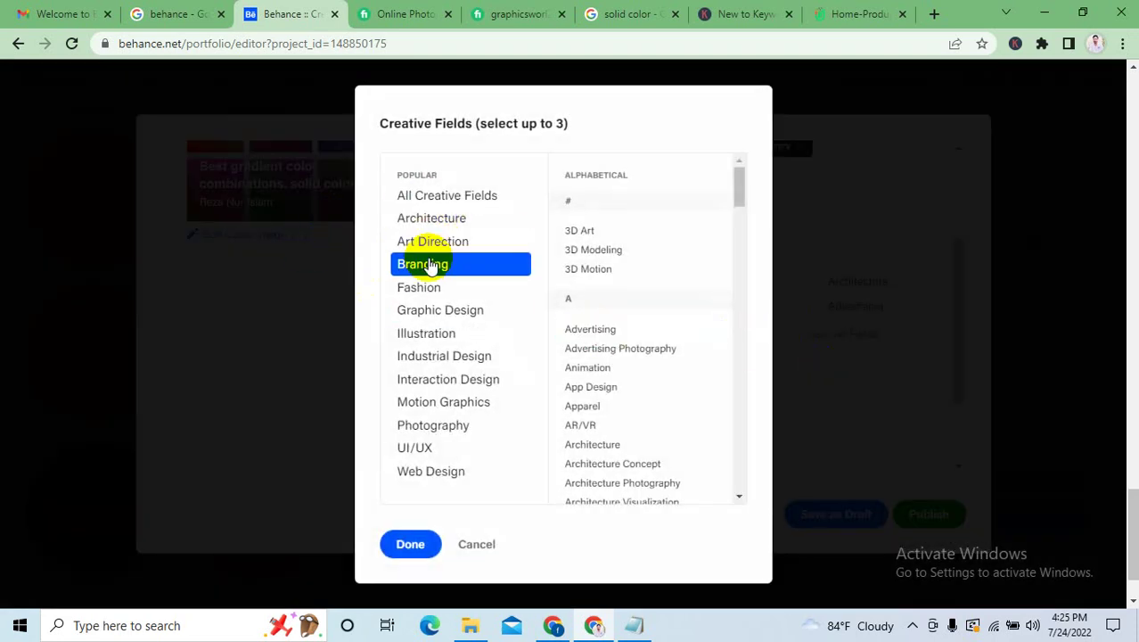
left_click(422, 319)
left_click(427, 264)
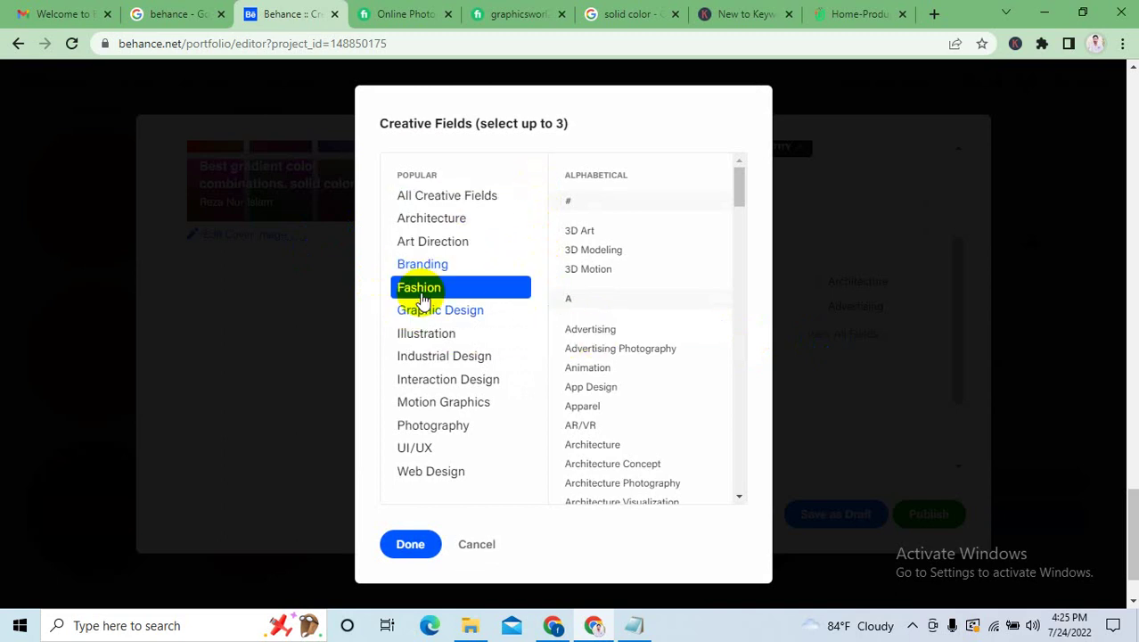
left_click(434, 245)
left_click(437, 245)
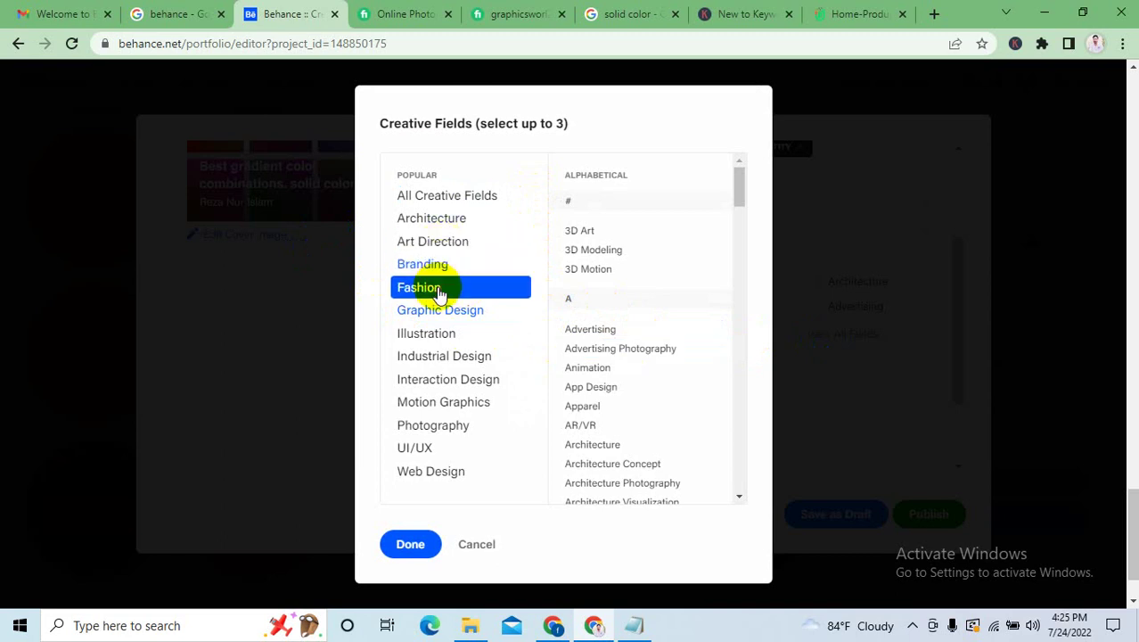
scroll(628, 364, "down", 1)
left_click(606, 301)
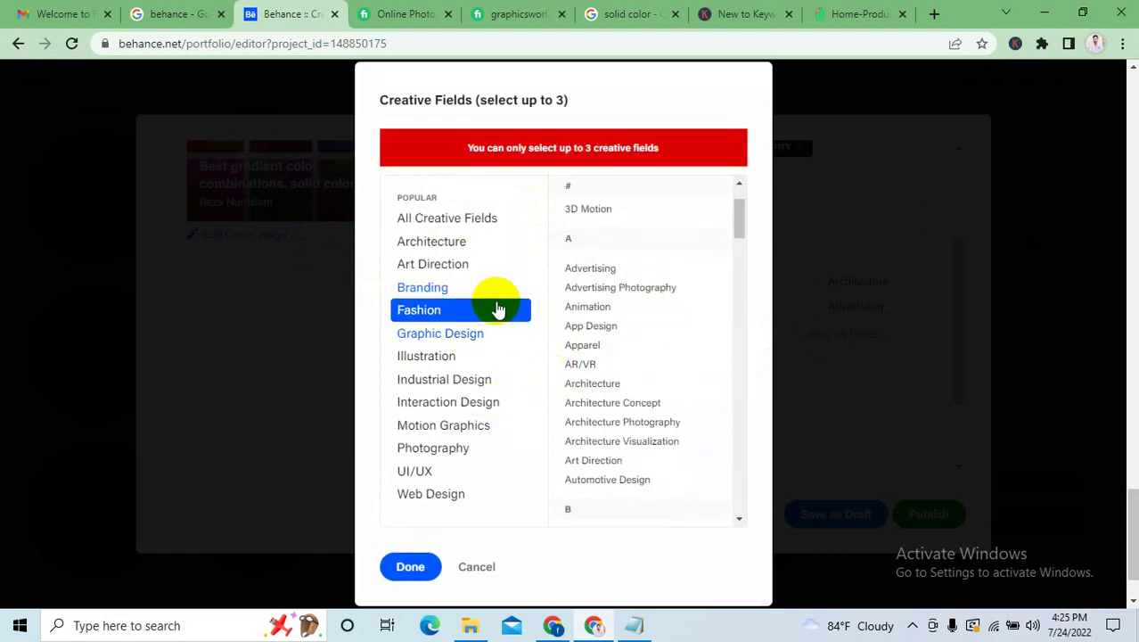
left_click(411, 567)
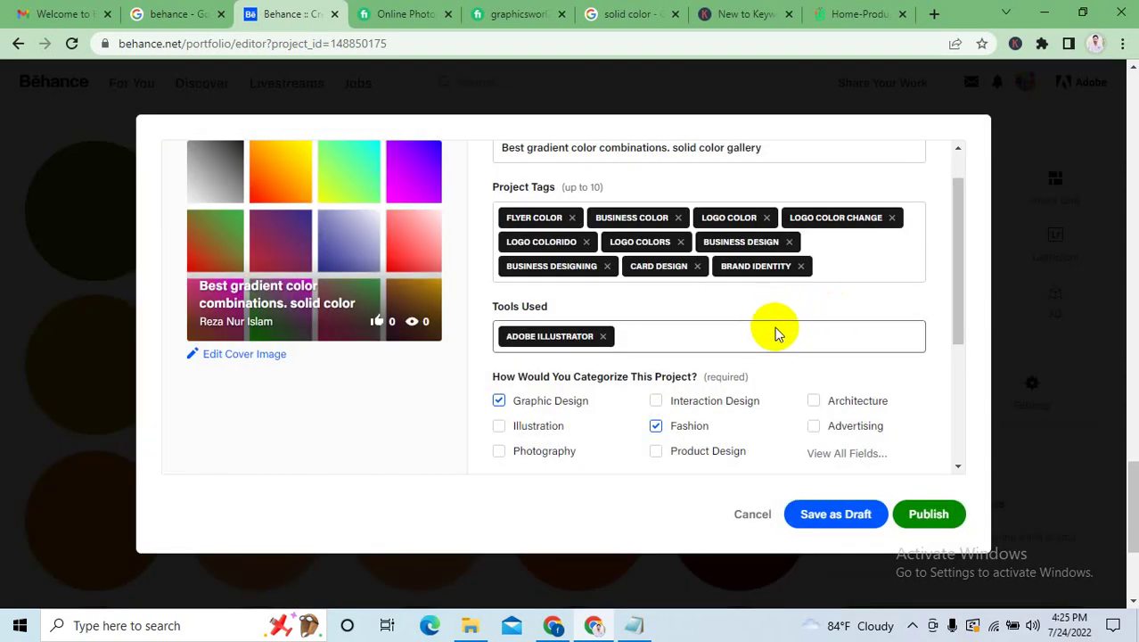
Keep the project's visibility at Everyone and mark the project as containing adult content.
scroll(776, 334, "down", 2)
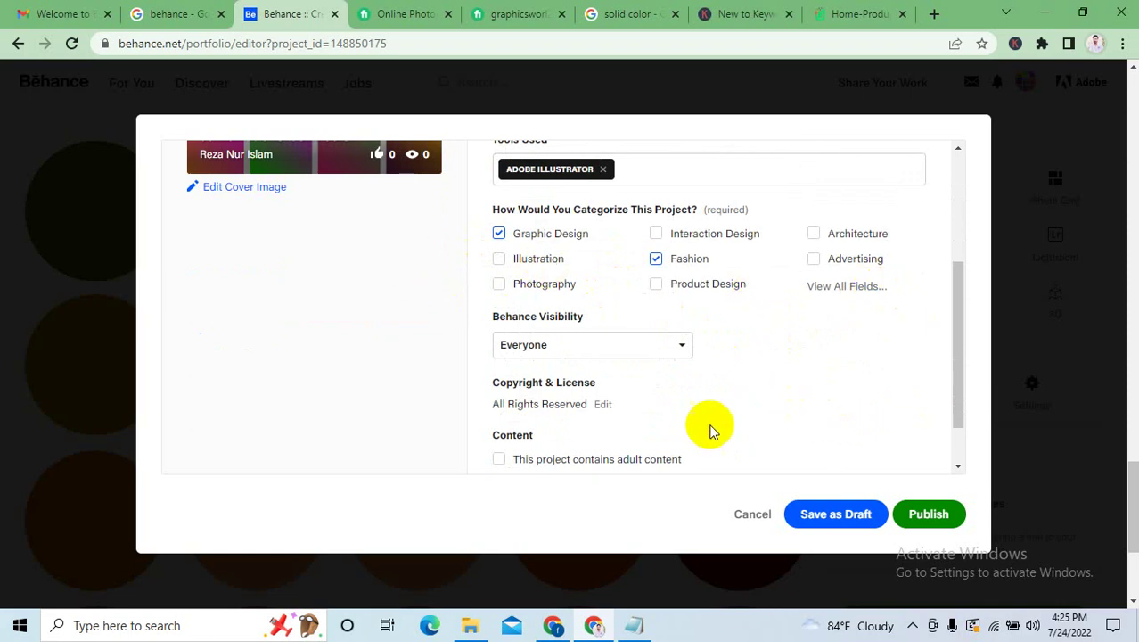
left_click(626, 354)
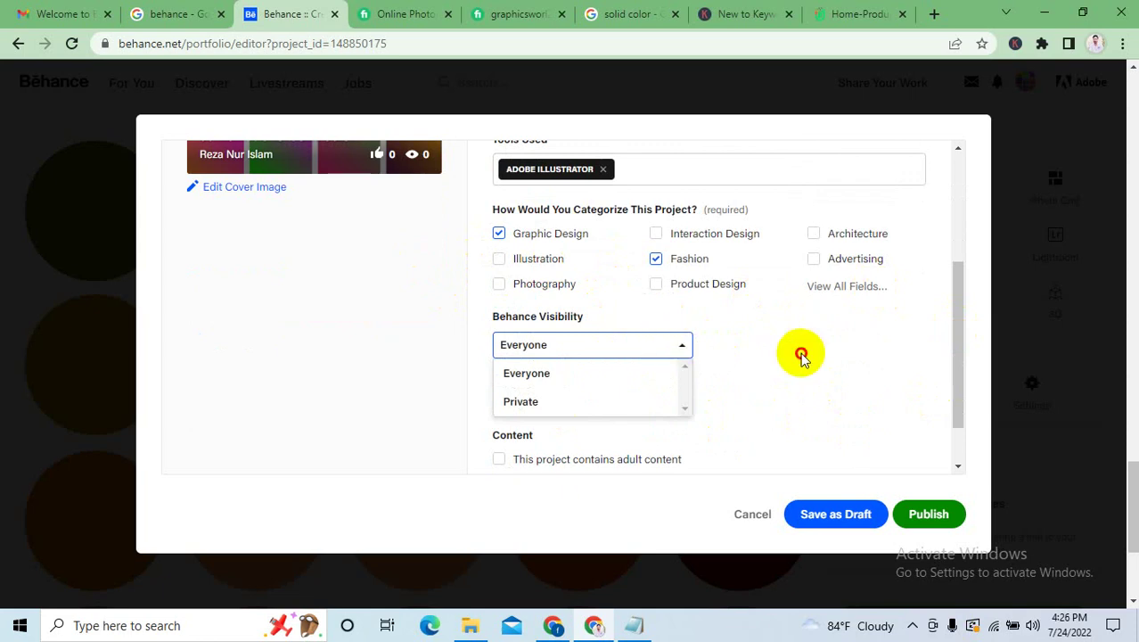
left_click(907, 338)
scroll(539, 365, "down", 1)
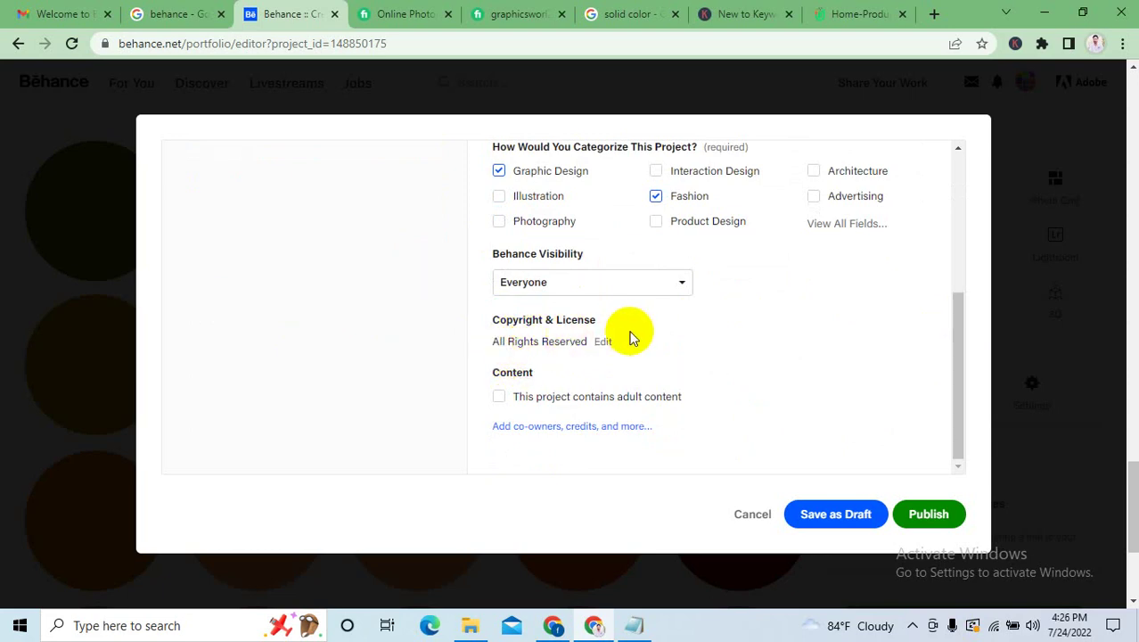
left_click(499, 398)
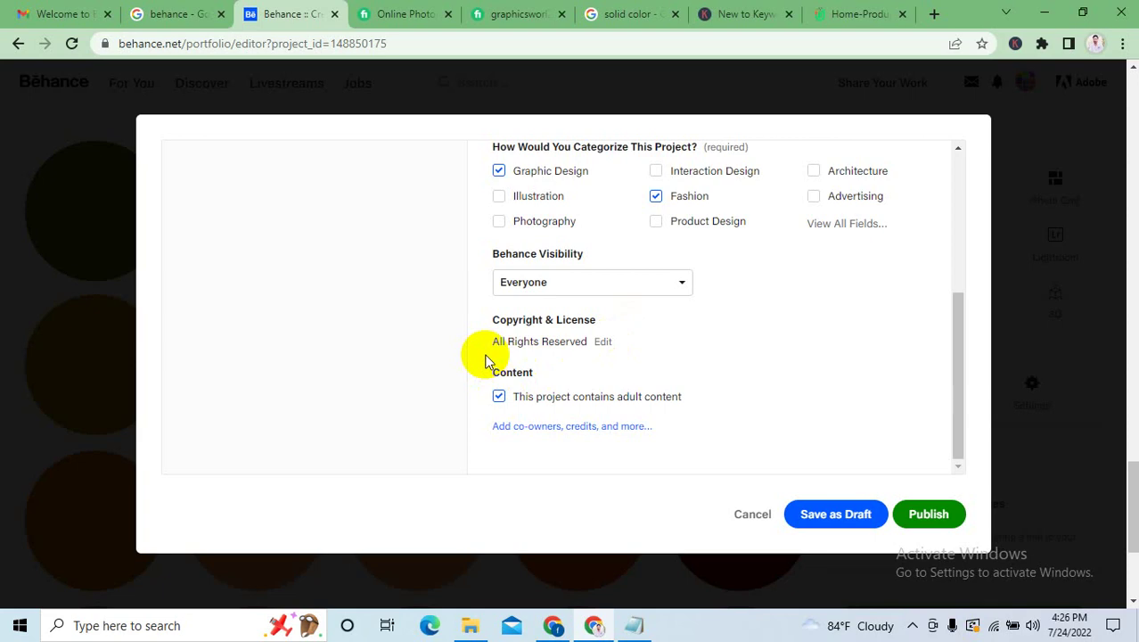
Review the project title, tags, tools and categories, and publish the project.
scroll(644, 410, "up", 4)
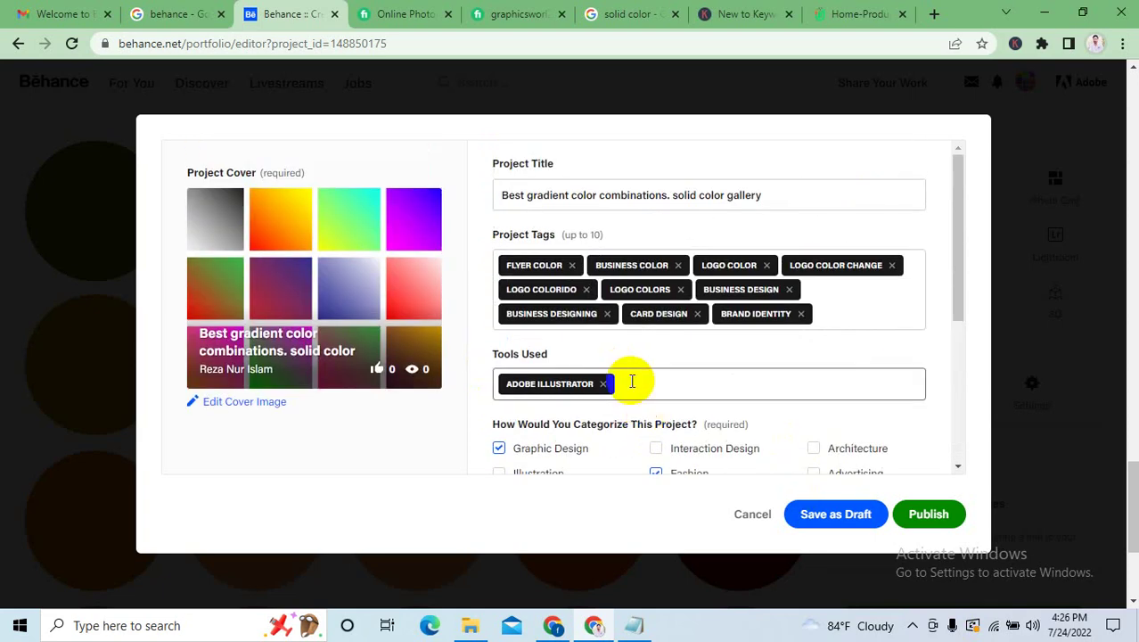
scroll(750, 316, "down", 1)
scroll(724, 286, "up", 1)
left_click_drag(509, 164, 557, 176)
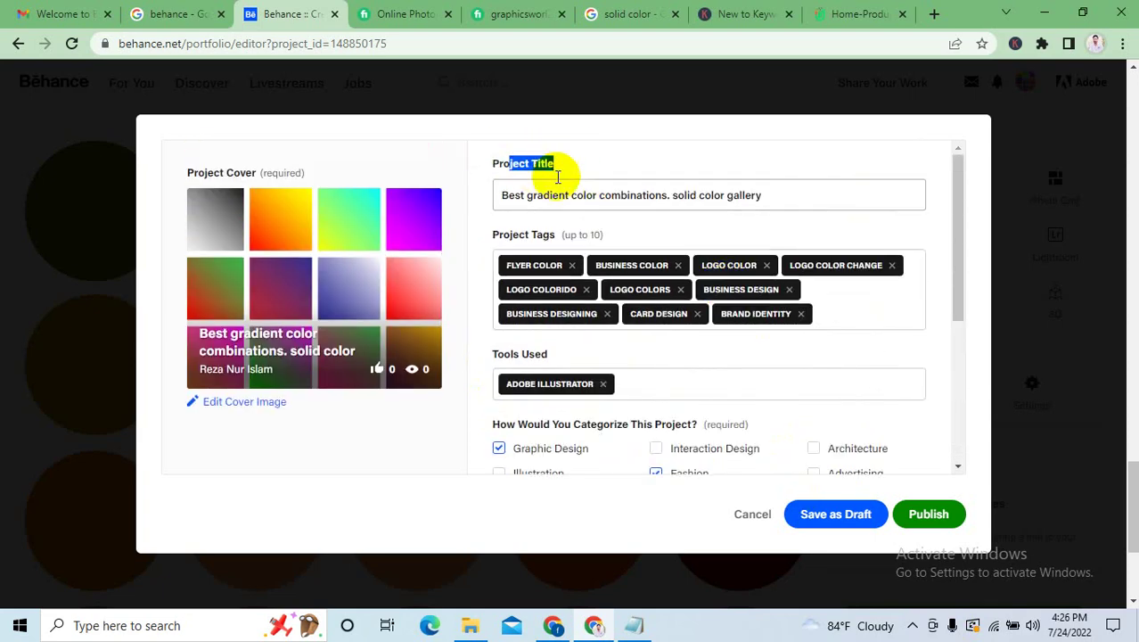
left_click_drag(489, 234, 613, 237)
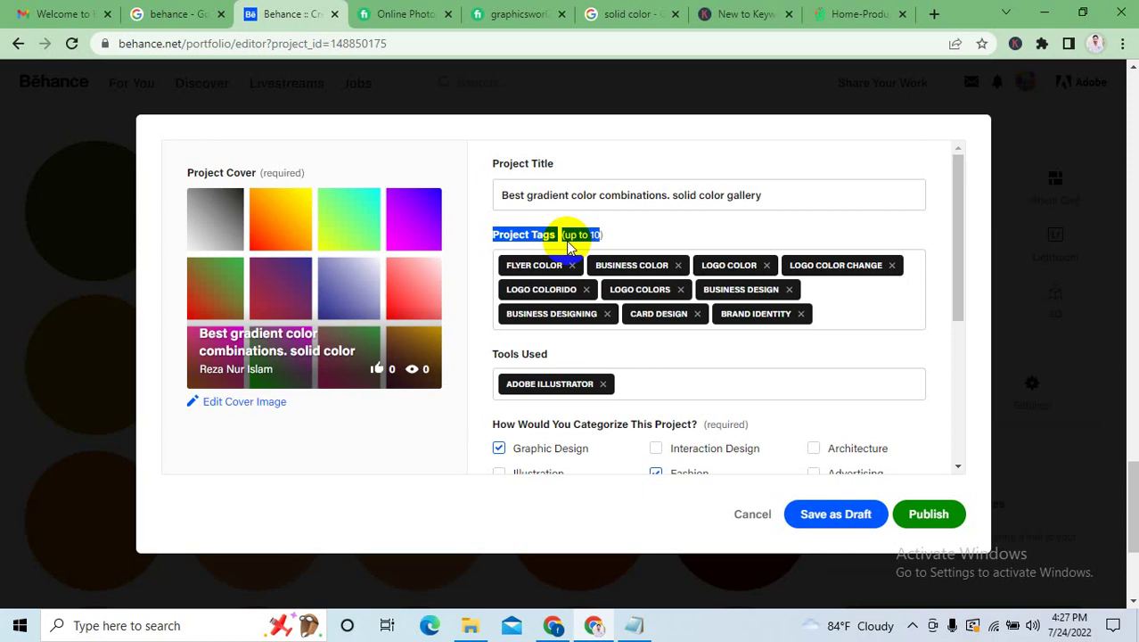
scroll(732, 311, "down", 3)
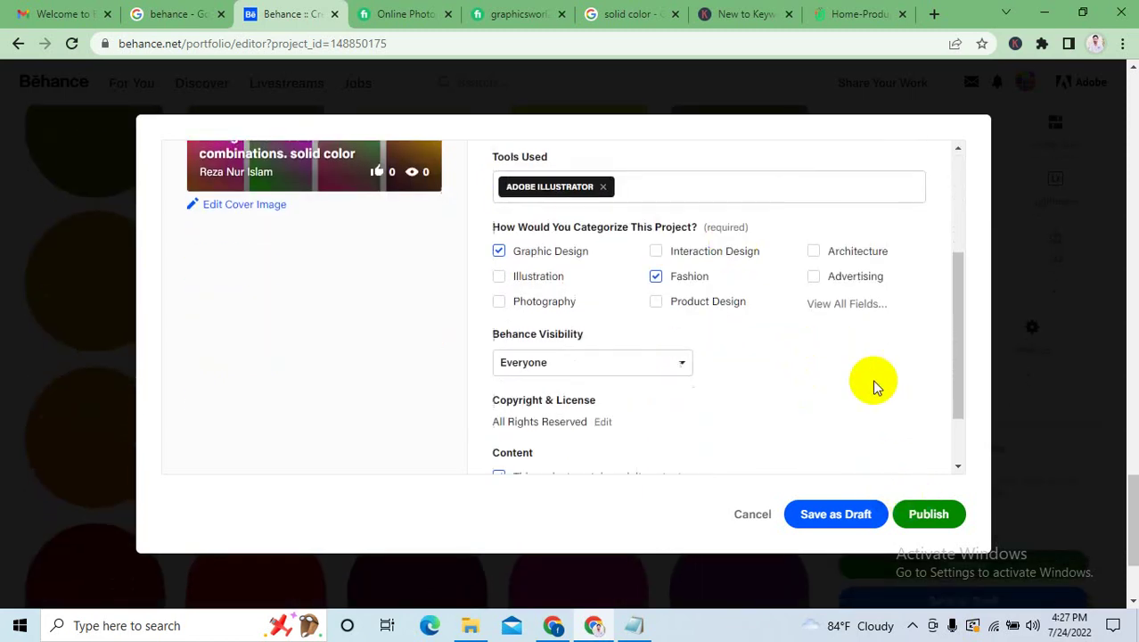
left_click(920, 514)
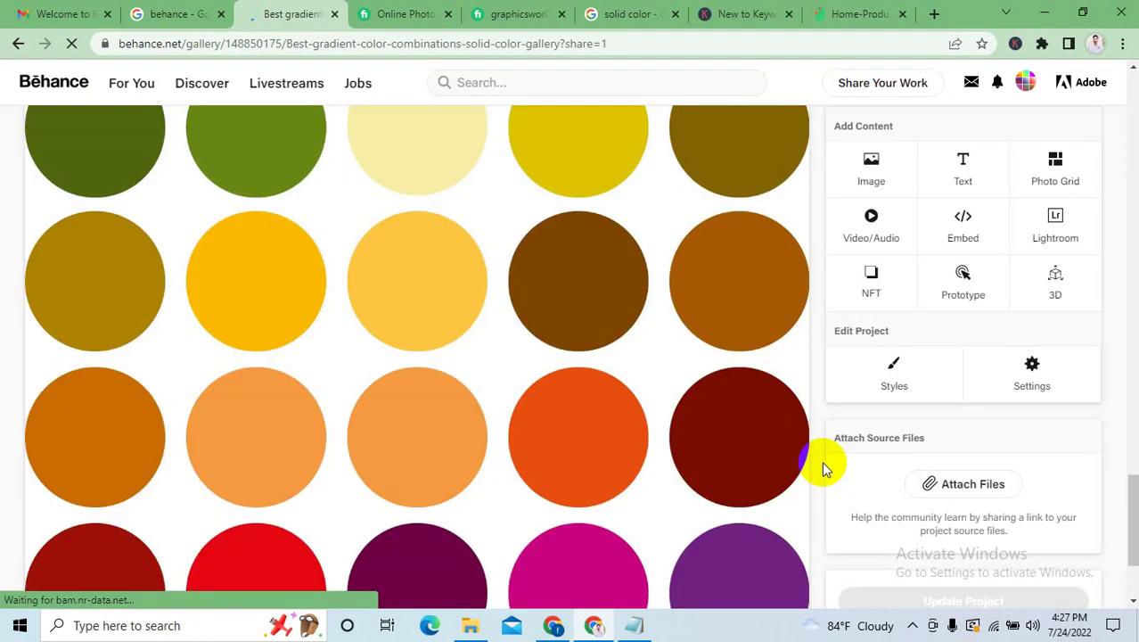
Look through the published project page and dismiss the portfolio website promotion.
scroll(628, 310, "down", 3)
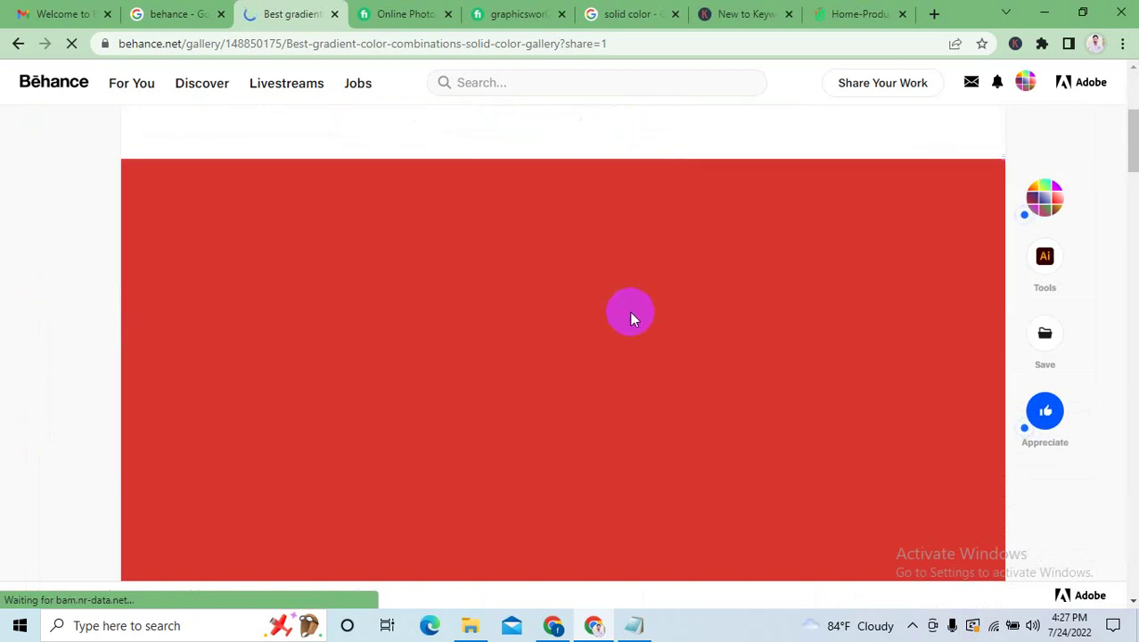
scroll(630, 319, "down", 5)
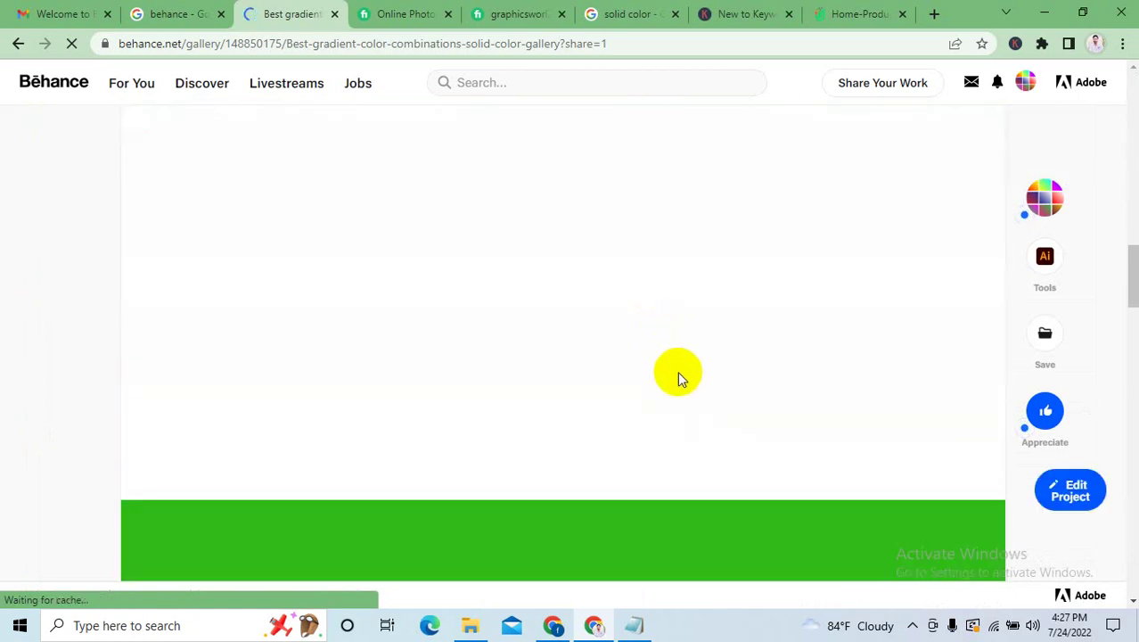
scroll(678, 379, "up", 10)
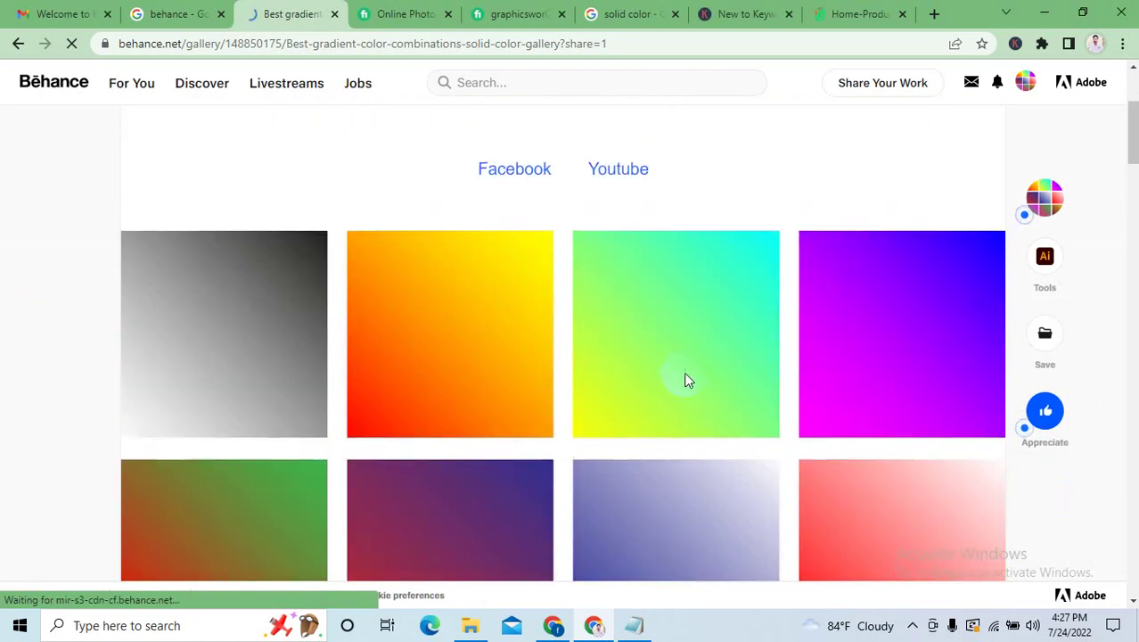
scroll(683, 379, "up", 3)
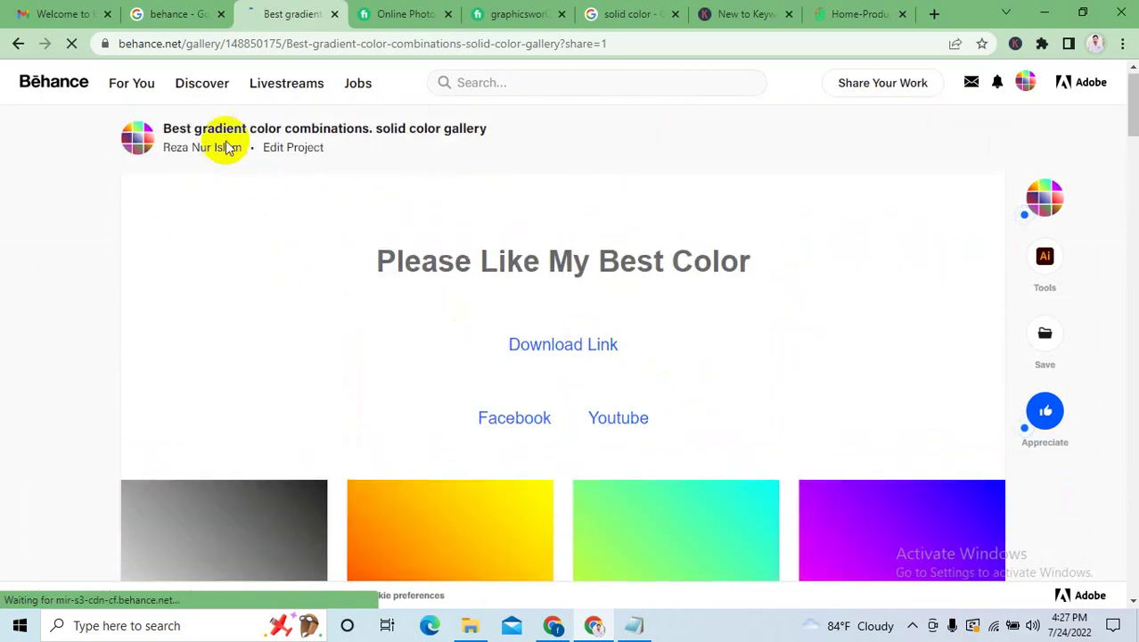
left_click(1024, 81)
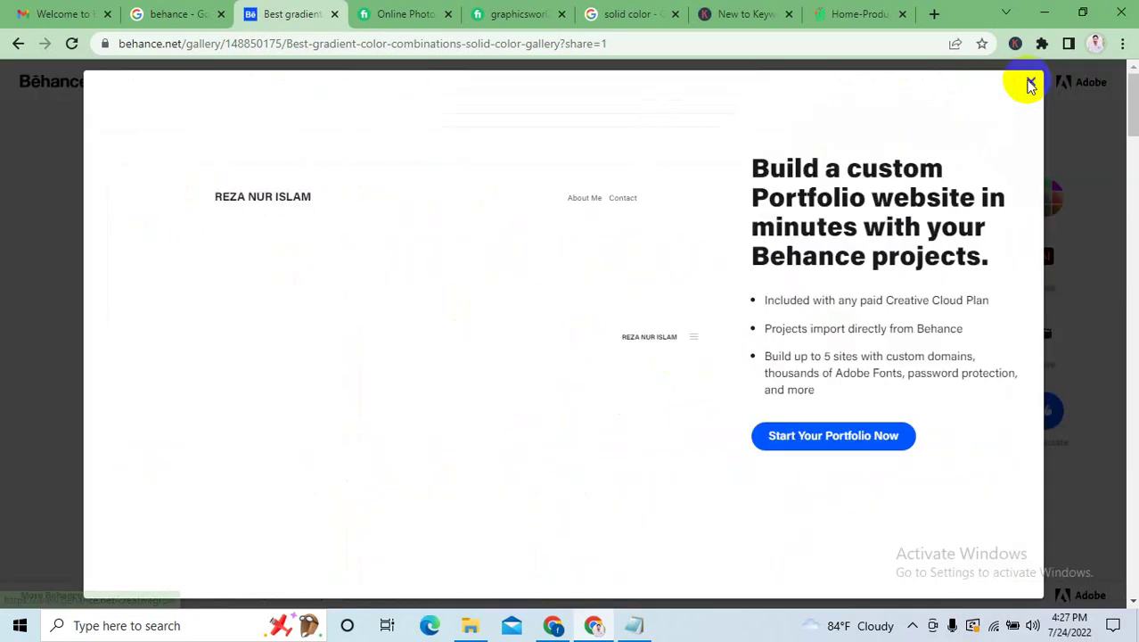
left_click(1030, 83)
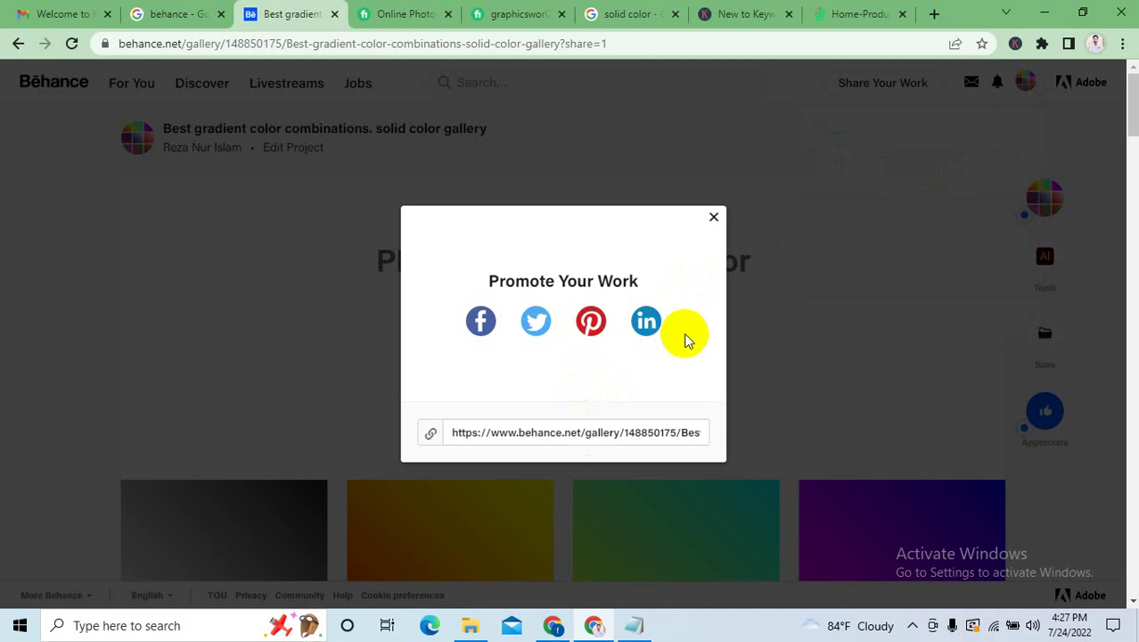
Copy the published project's share link and close the Promote Your Work dialog.
left_click(545, 432)
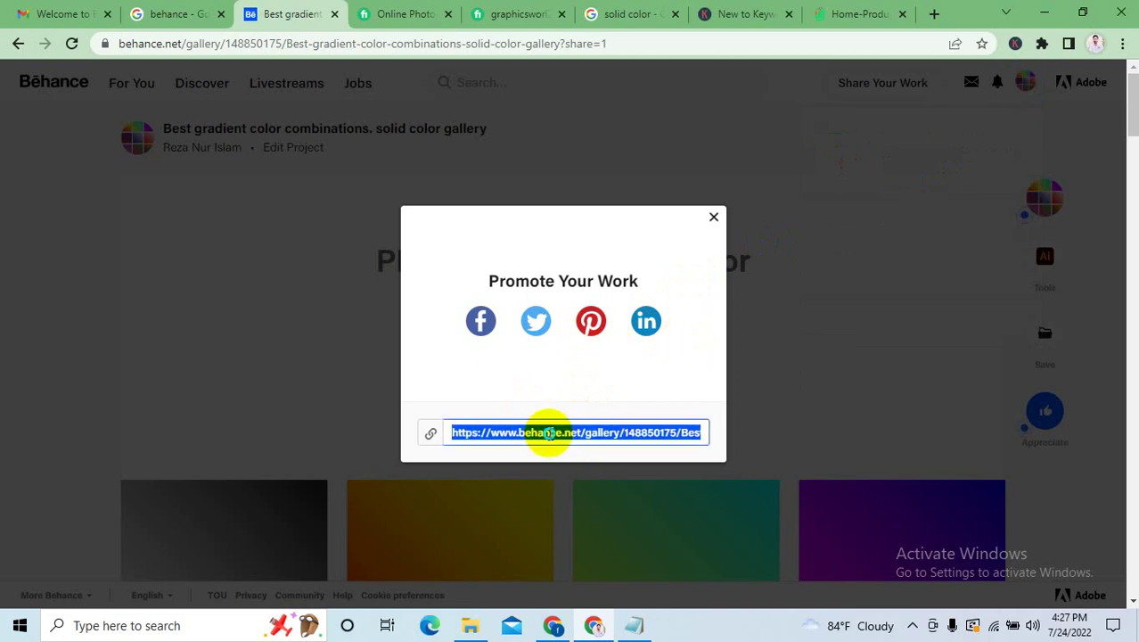
right_click(550, 432)
left_click(605, 447)
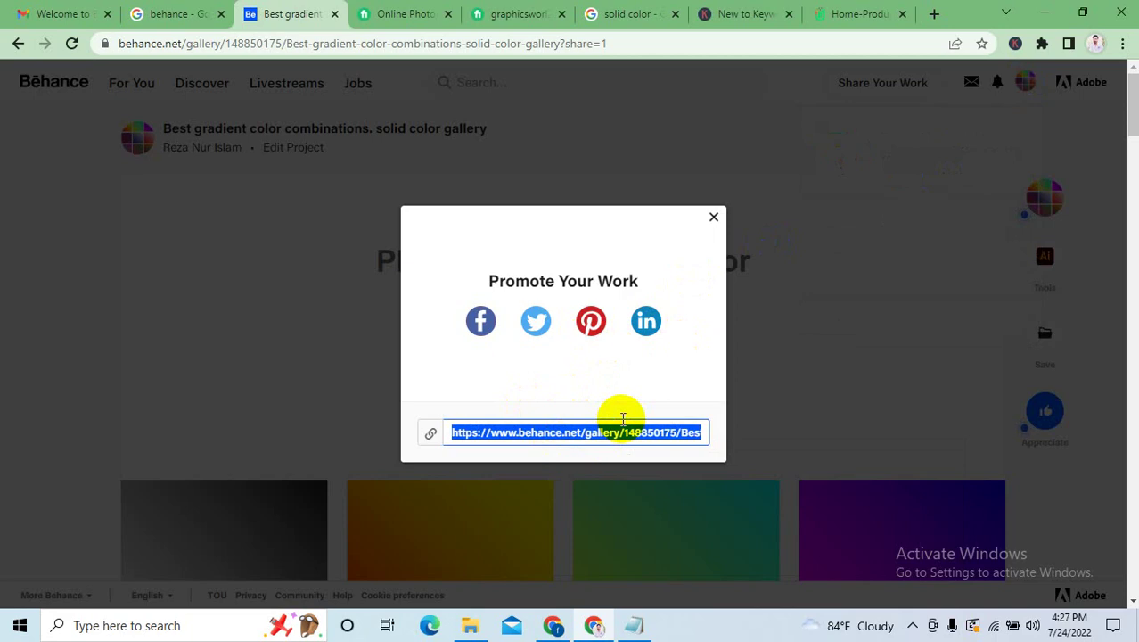
left_click(713, 217)
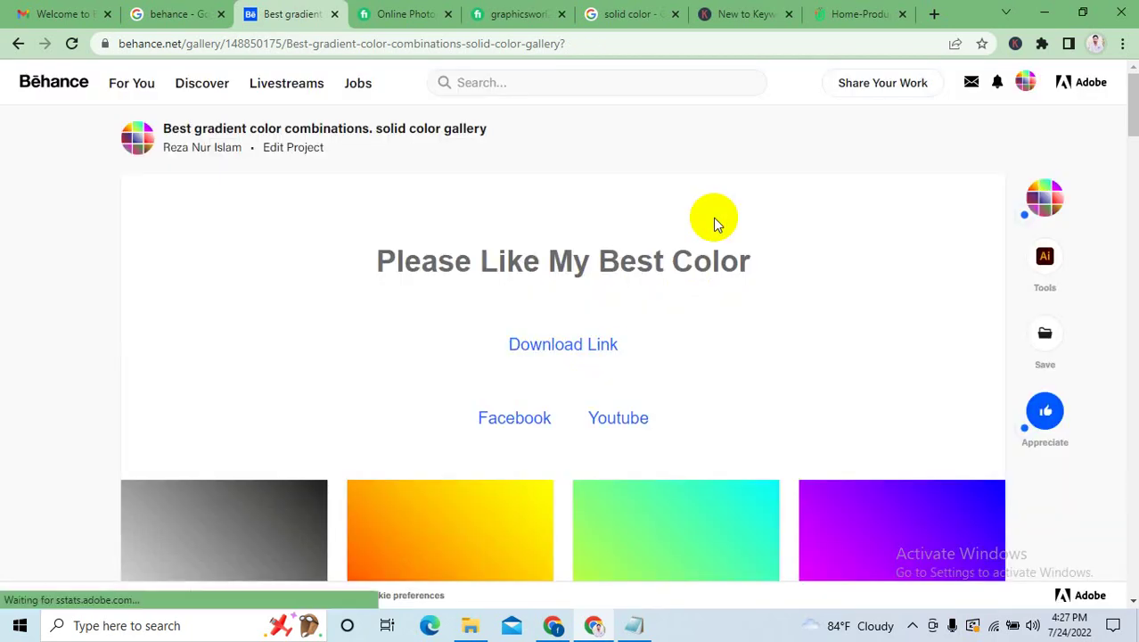
Open the Behance profile and examine the published project among its works and the profile details.
left_click(1025, 81)
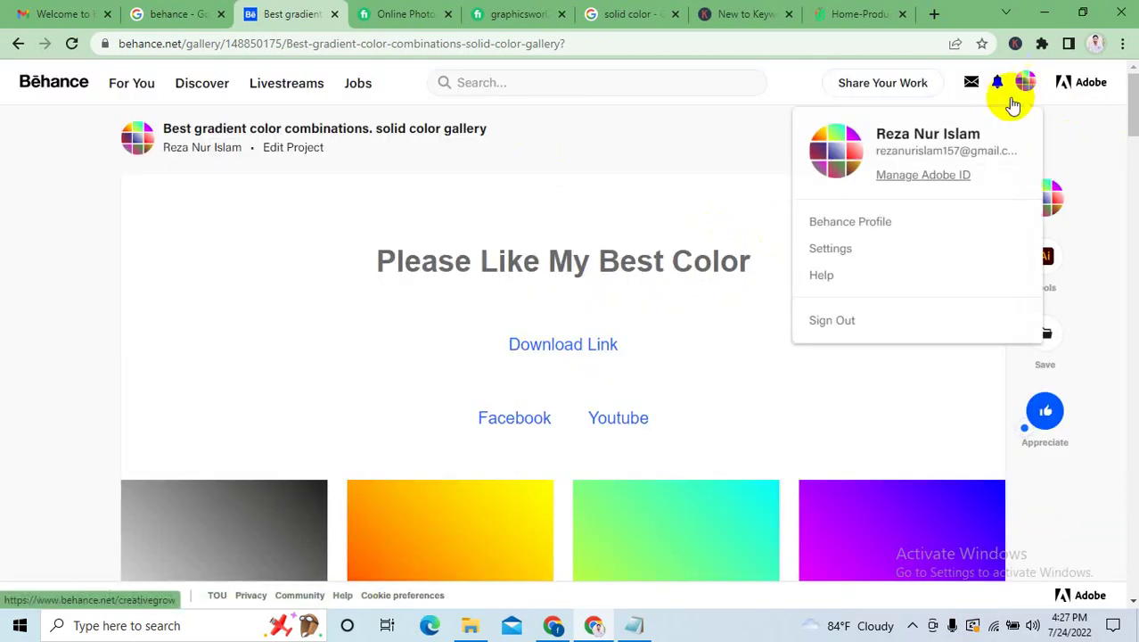
left_click(829, 220)
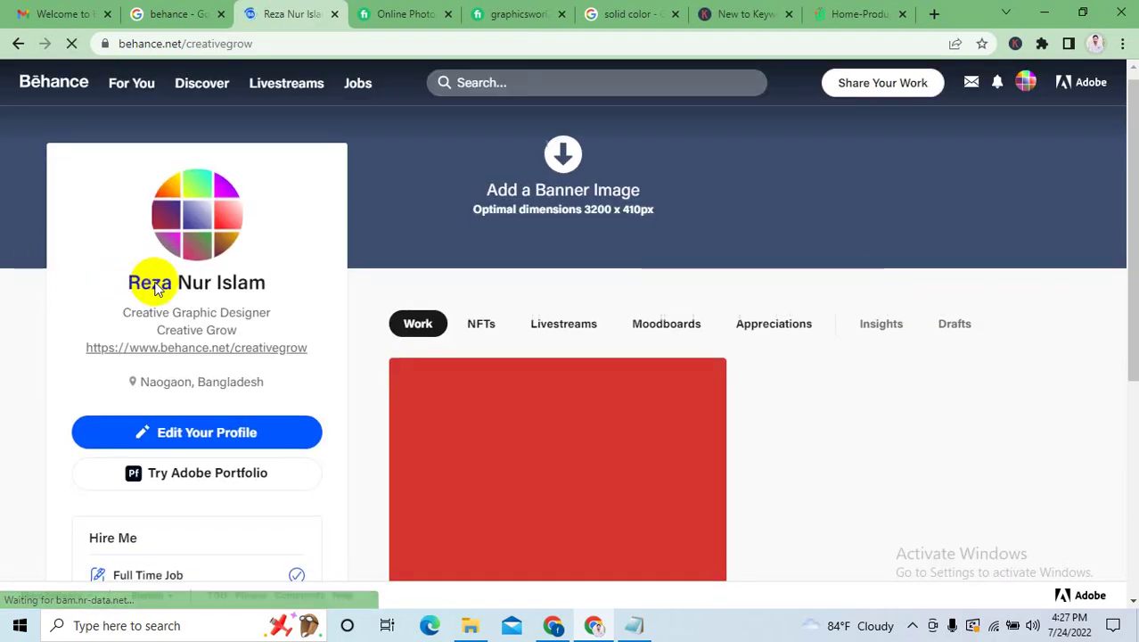
scroll(196, 303, "down", 2)
scroll(196, 326, "down", 2)
scroll(190, 330, "up", 2)
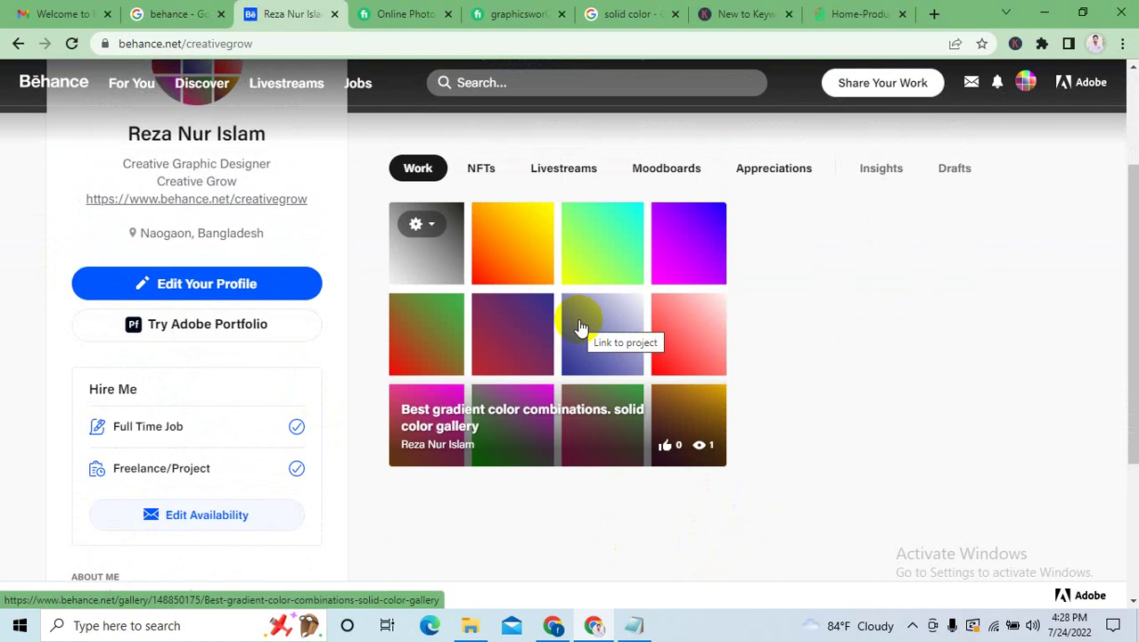
scroll(114, 363, "down", 2)
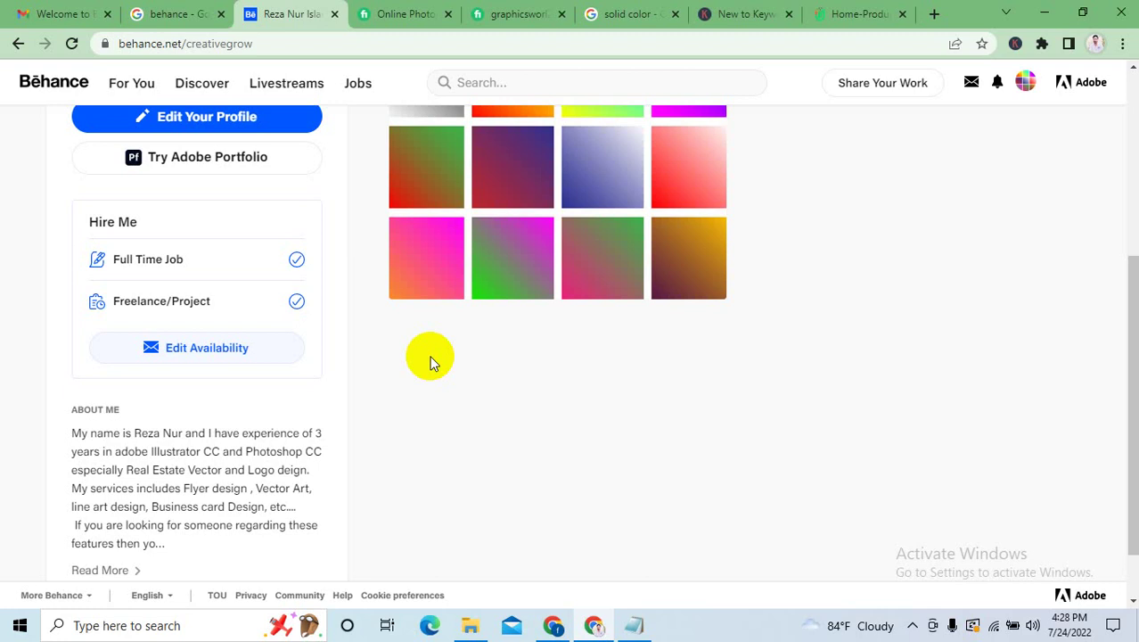
scroll(586, 348, "up", 2)
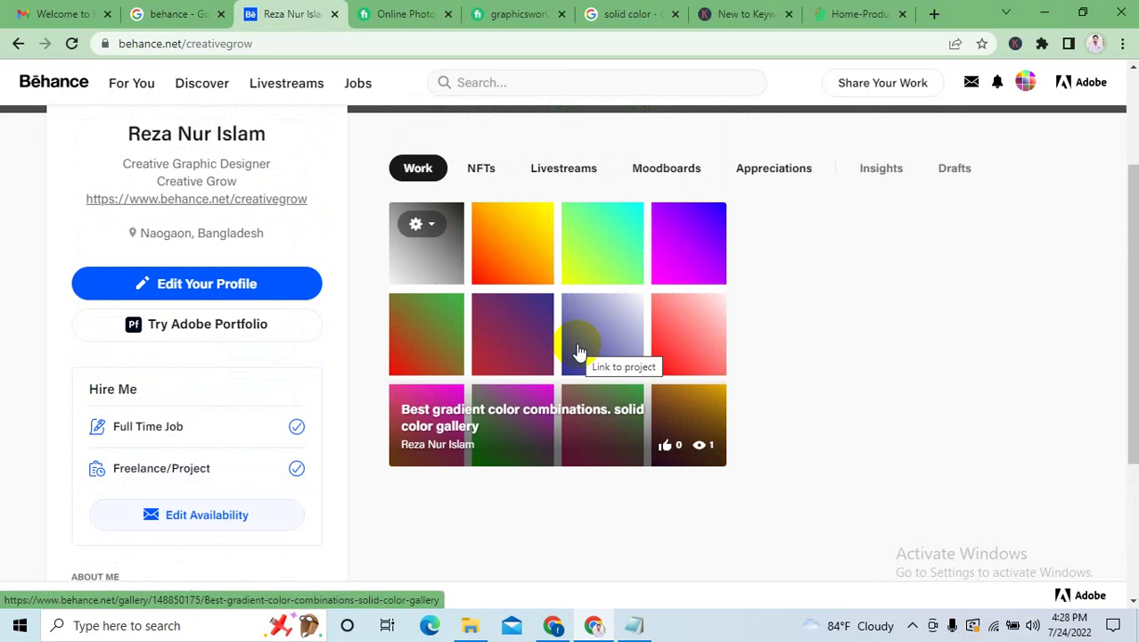
scroll(579, 350, "up", 1)
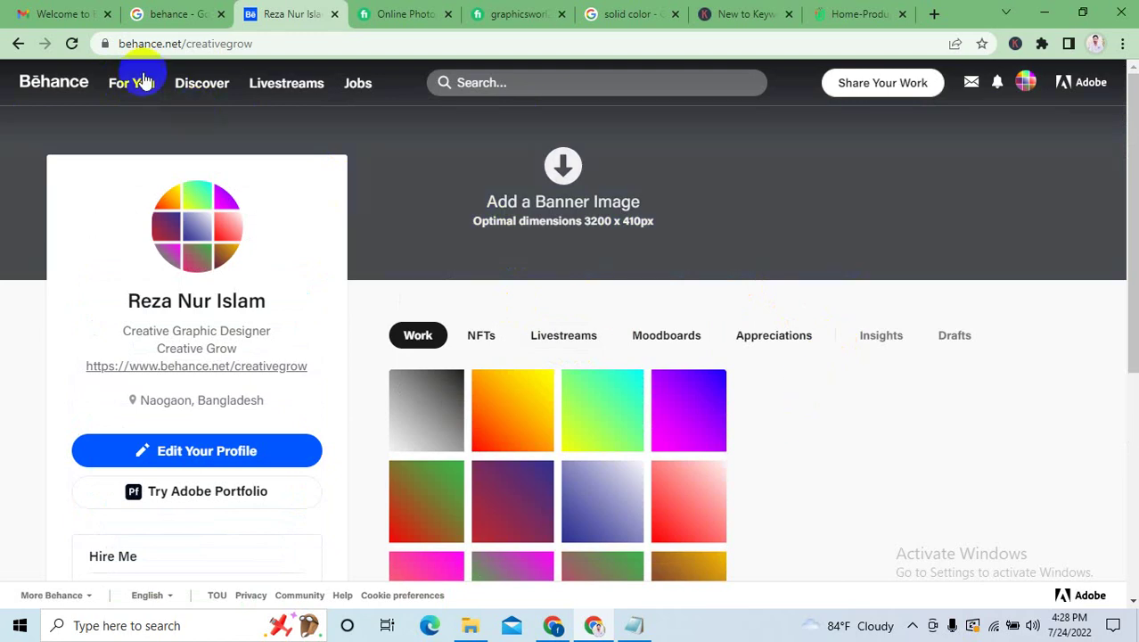
Open the Behance home page in a new browser tab and place it ahead of the profile tab.
right_click(53, 86)
left_click(82, 95)
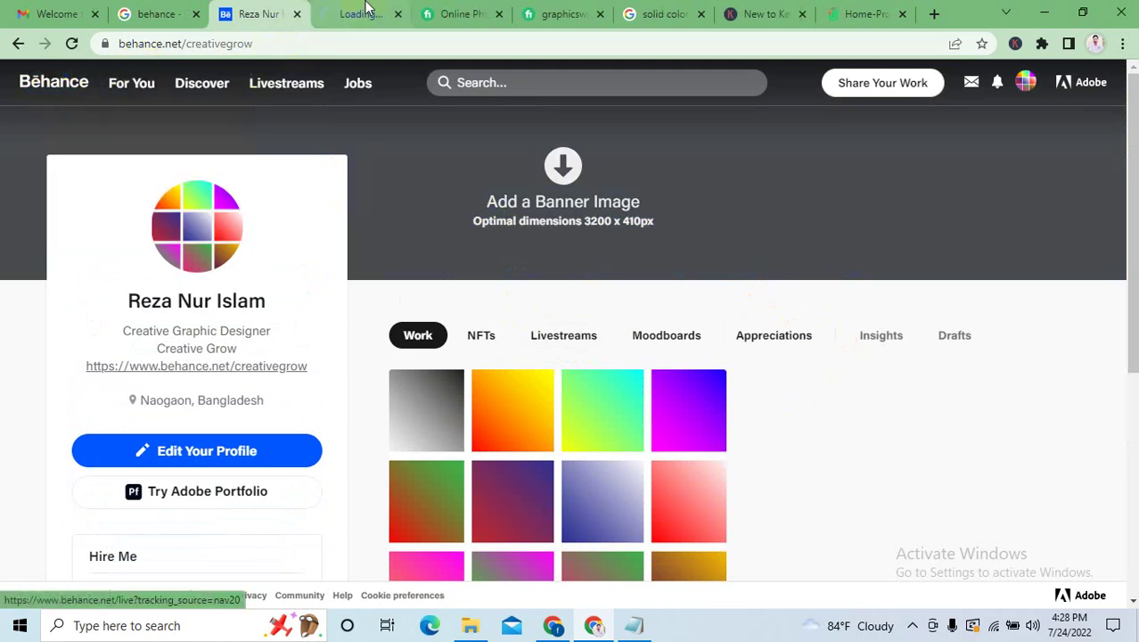
left_click_drag(365, 7, 272, 9)
left_click(369, 11)
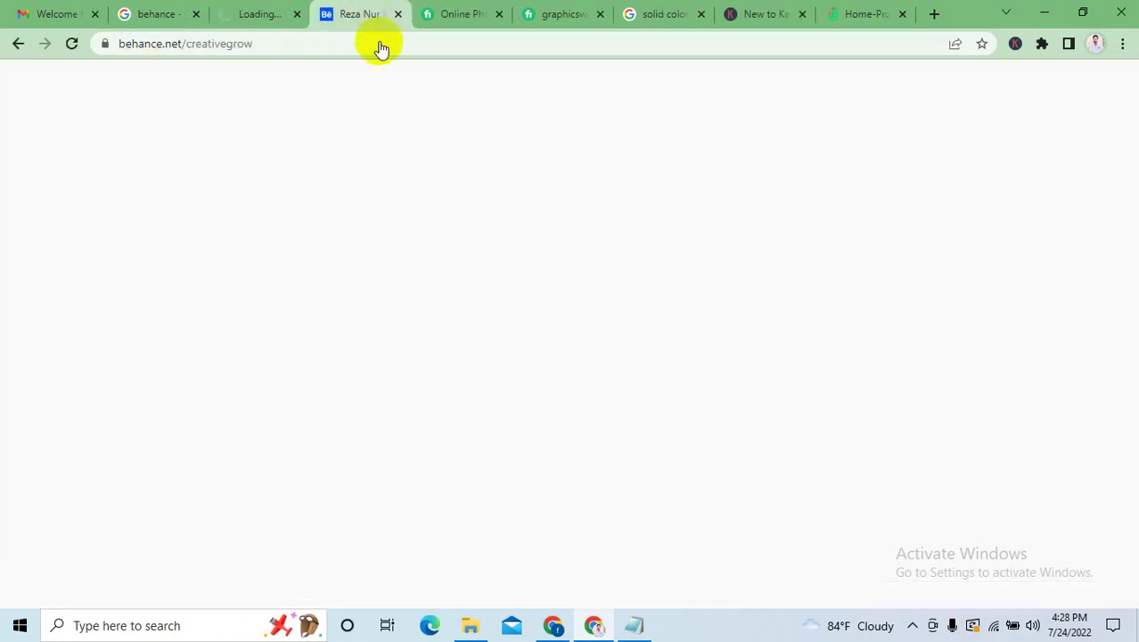
Close both Fiverr tabs and the "solid color" search tab, and switch to the Behance home page.
left_click(459, 11)
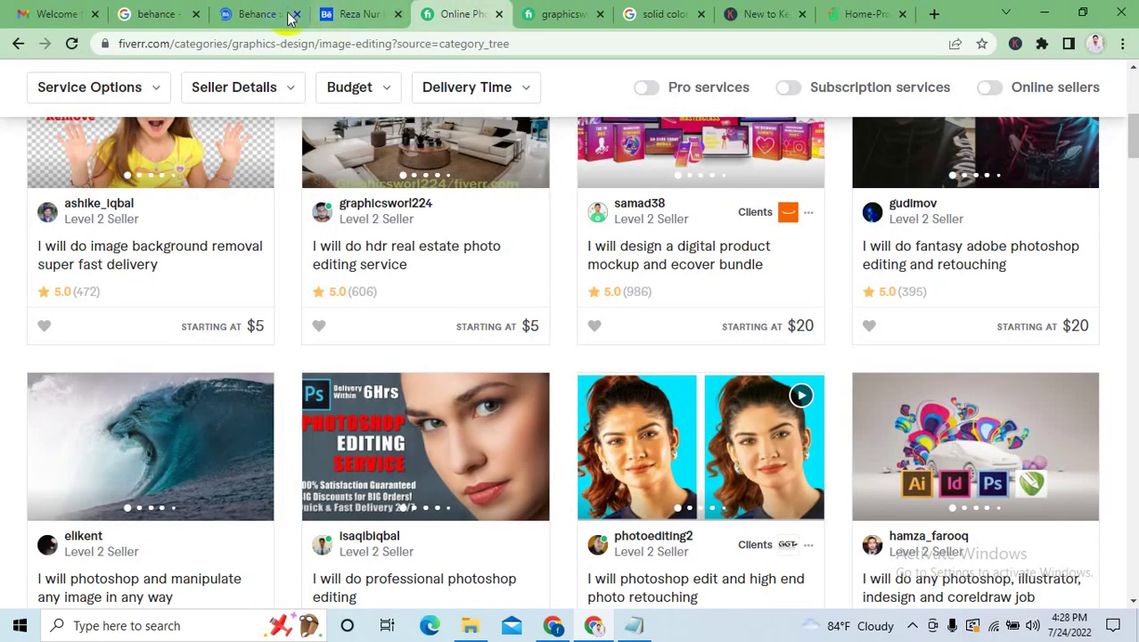
left_click(267, 13)
left_click(479, 12)
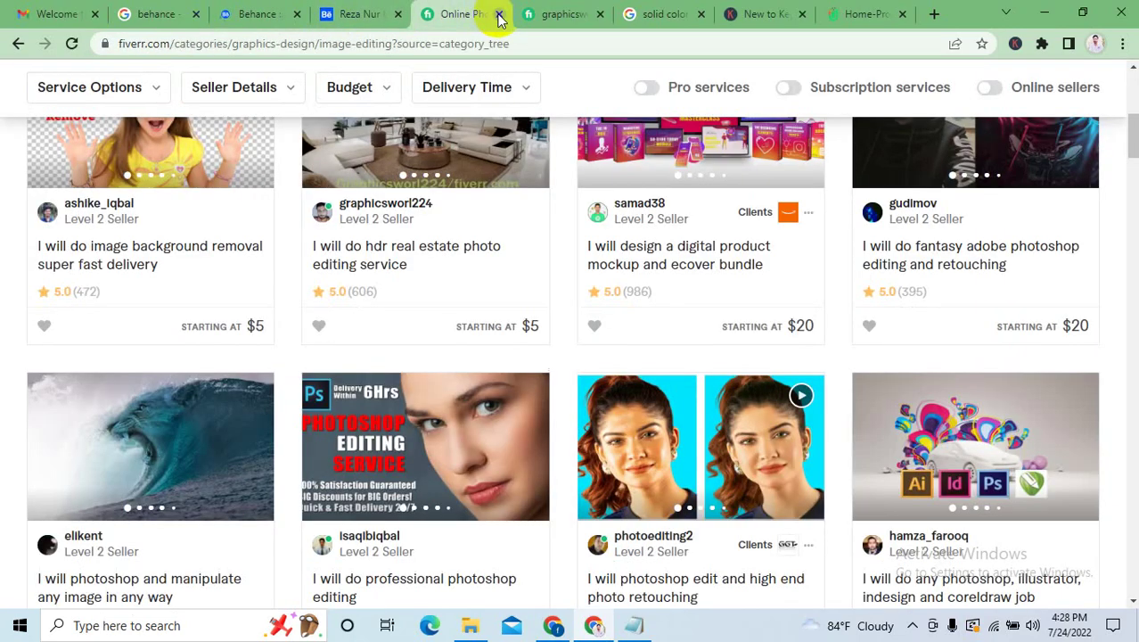
left_click(500, 14)
left_click(500, 14)
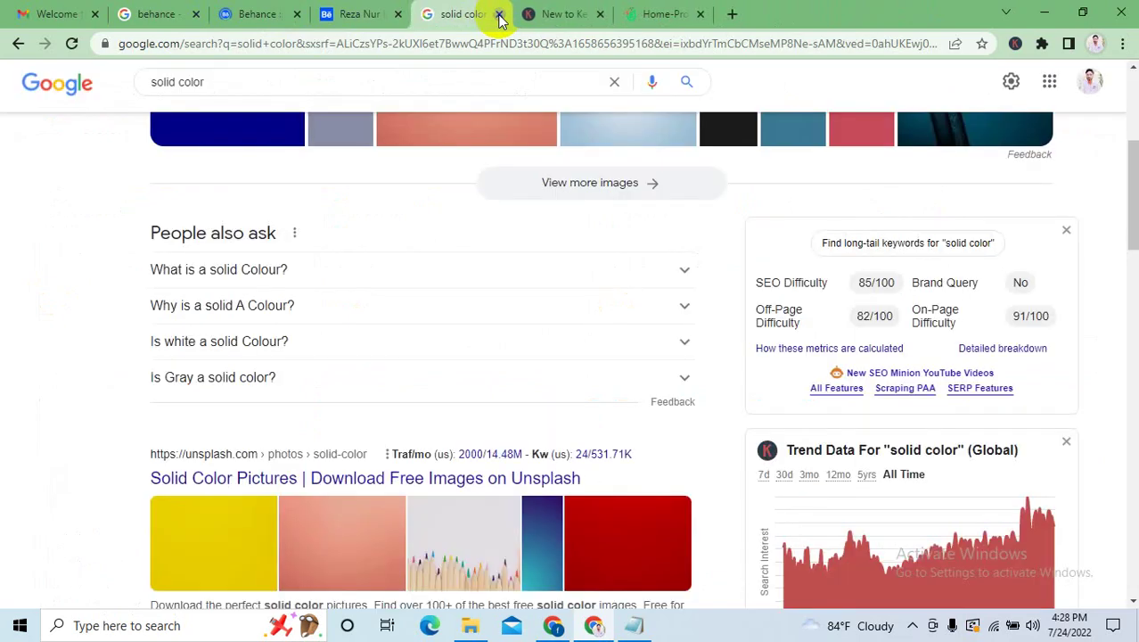
left_click(500, 14)
left_click(245, 7)
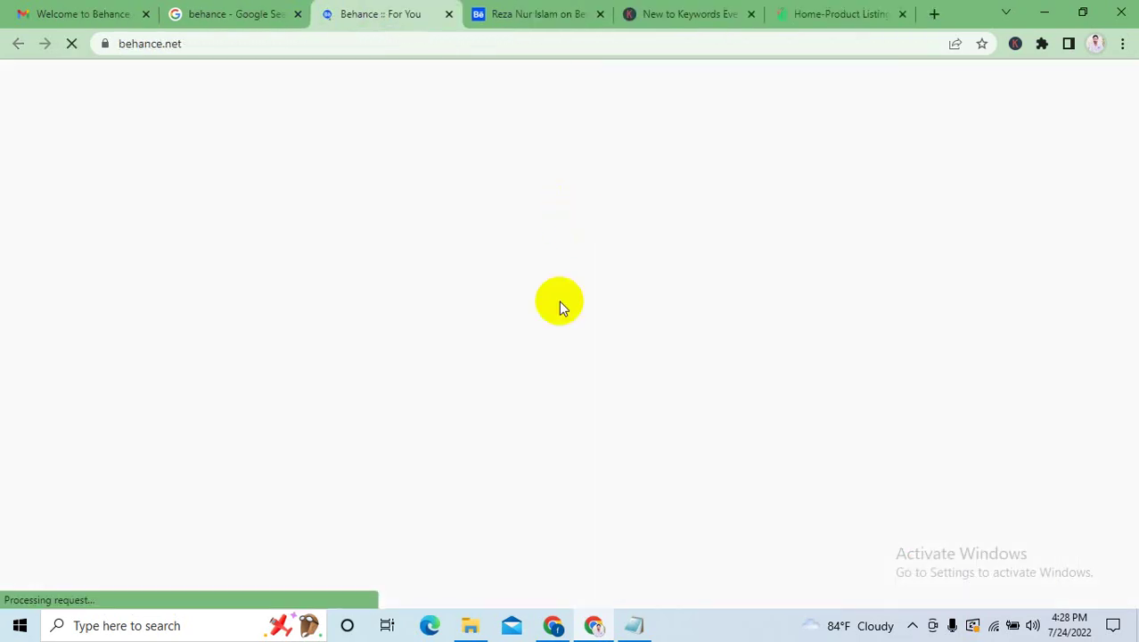
Browse the For You project feed and search Behance for "gradient color".
scroll(540, 288, "down", 3)
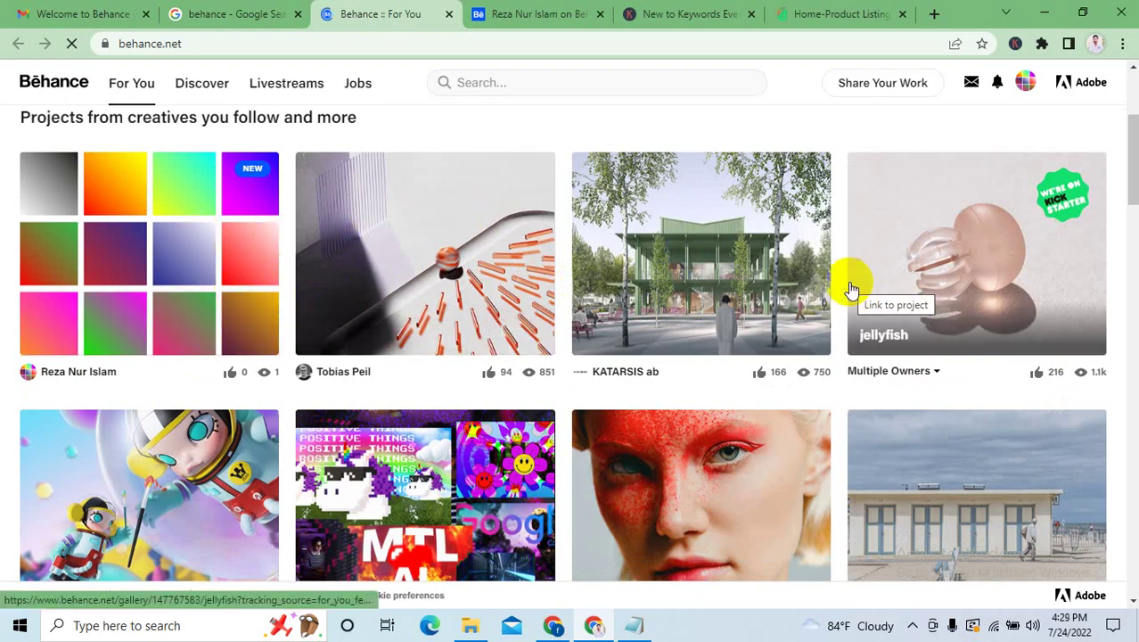
scroll(633, 365, "down", 1)
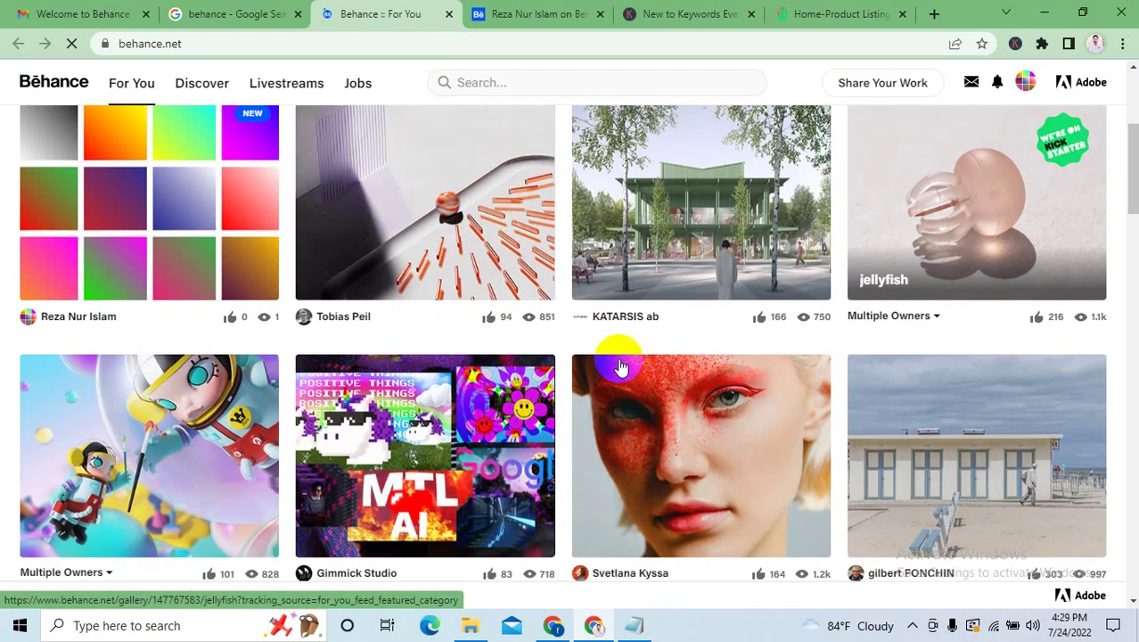
scroll(611, 356, "down", 1)
scroll(610, 351, "up", 5)
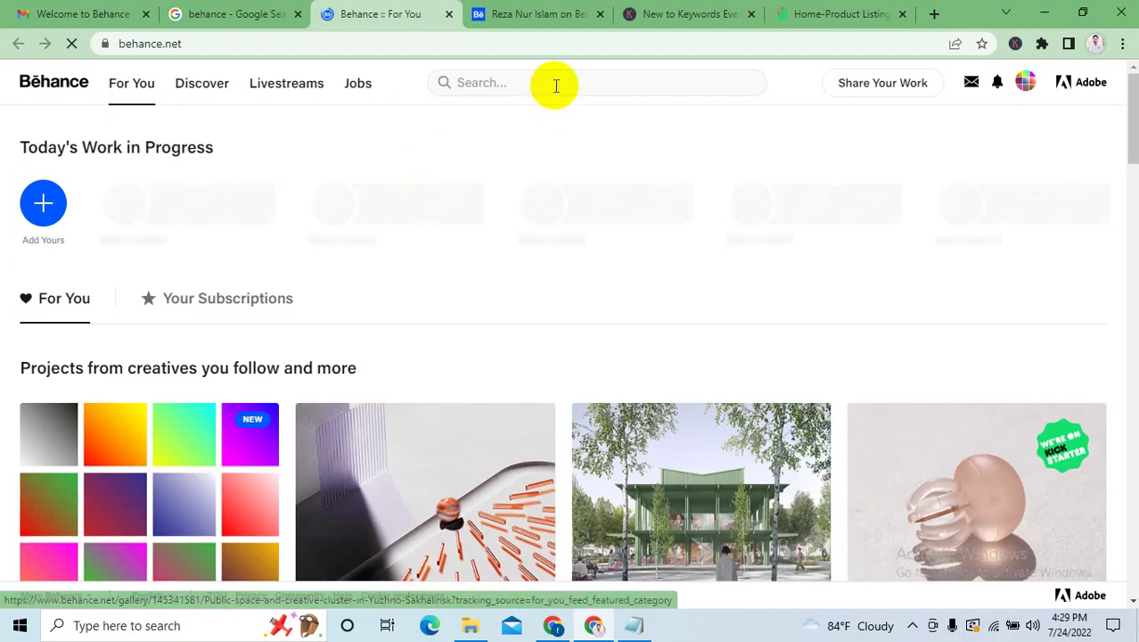
left_click(556, 83)
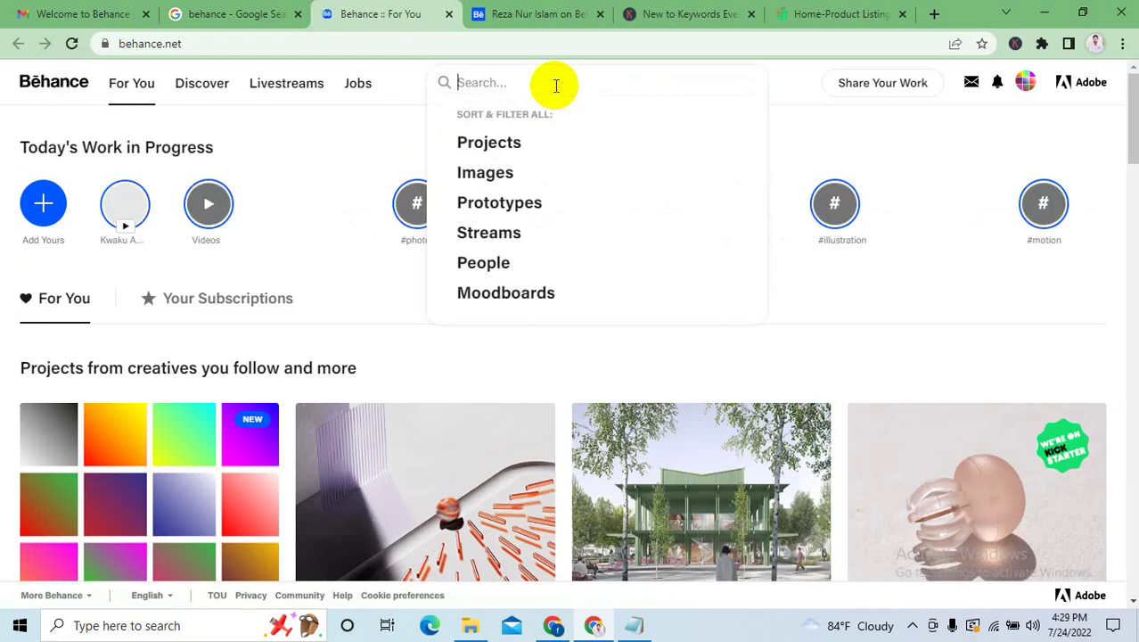
type("c")
key("BackSpace")
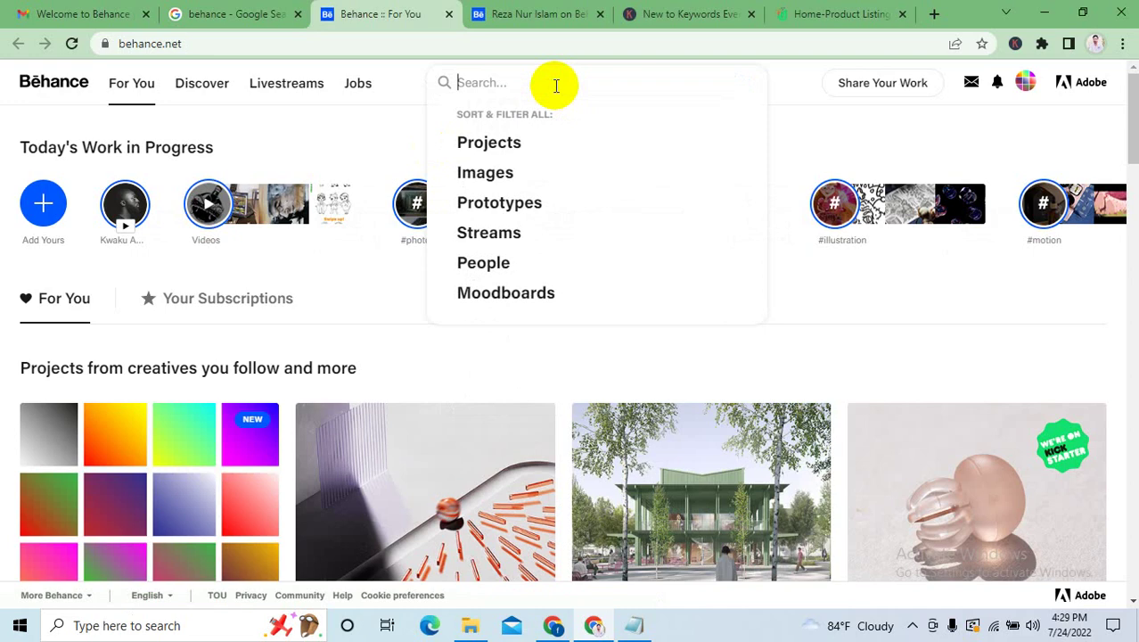
type("gradien")
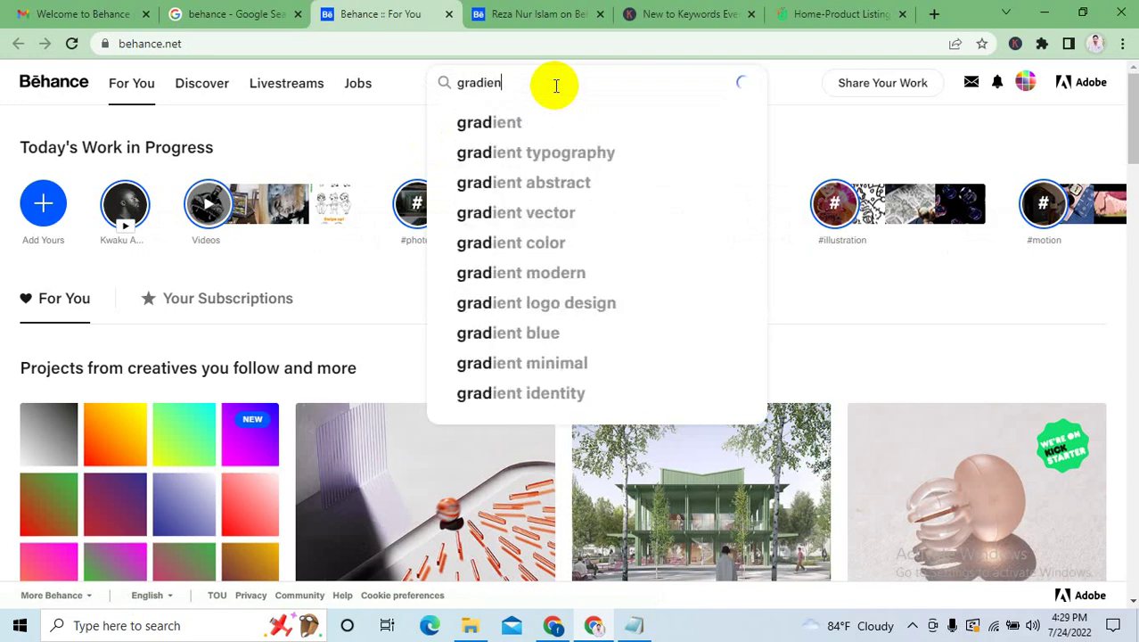
type("t color")
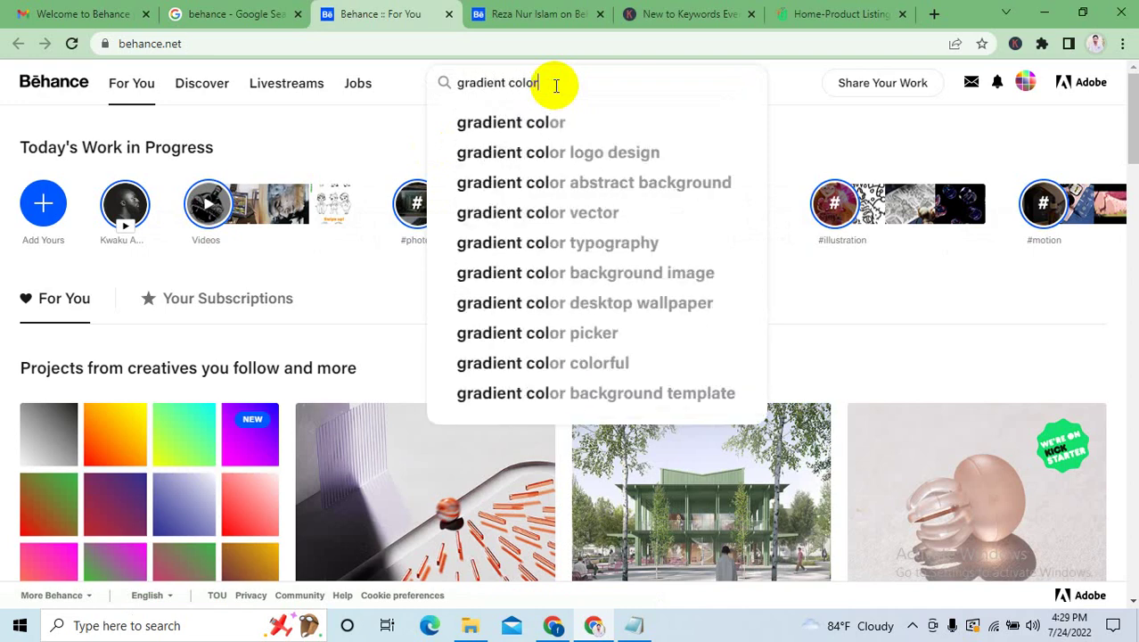
key("Return")
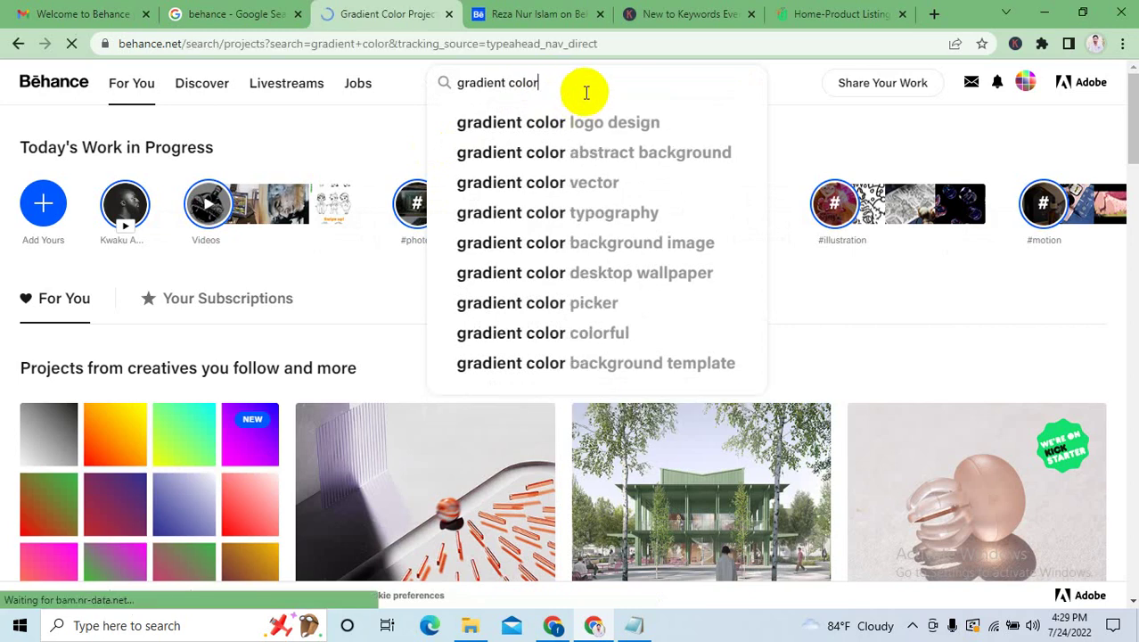
Examine the gradient color project results, briefly opening the abstract blurred gradient background from Adobe Stock and closing its tab.
scroll(833, 336, "down", 3)
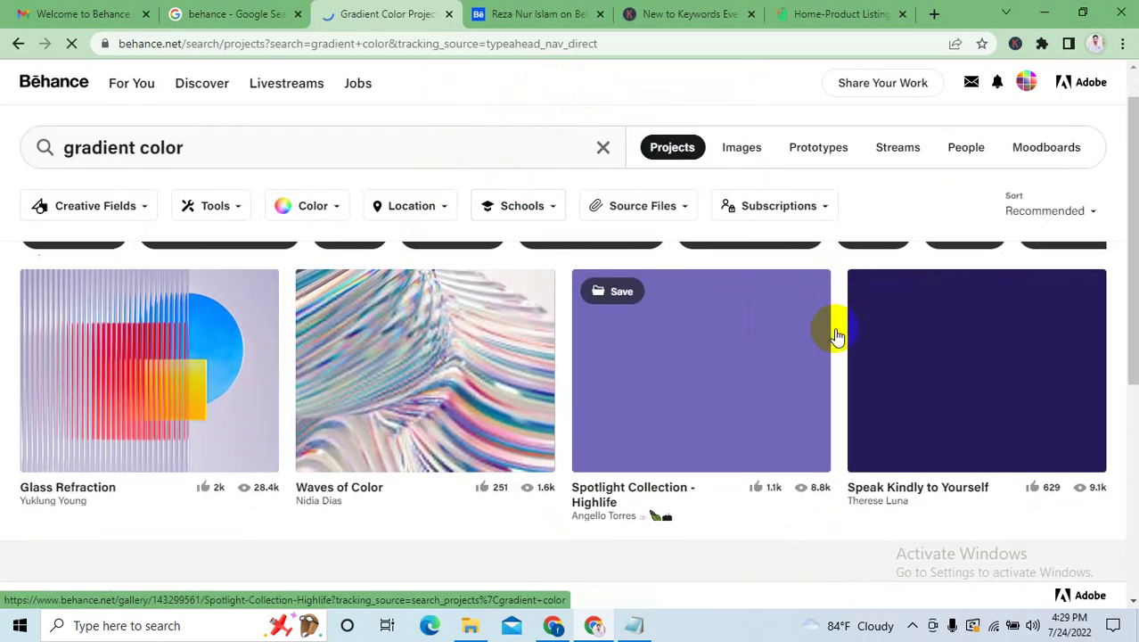
scroll(790, 361, "down", 3)
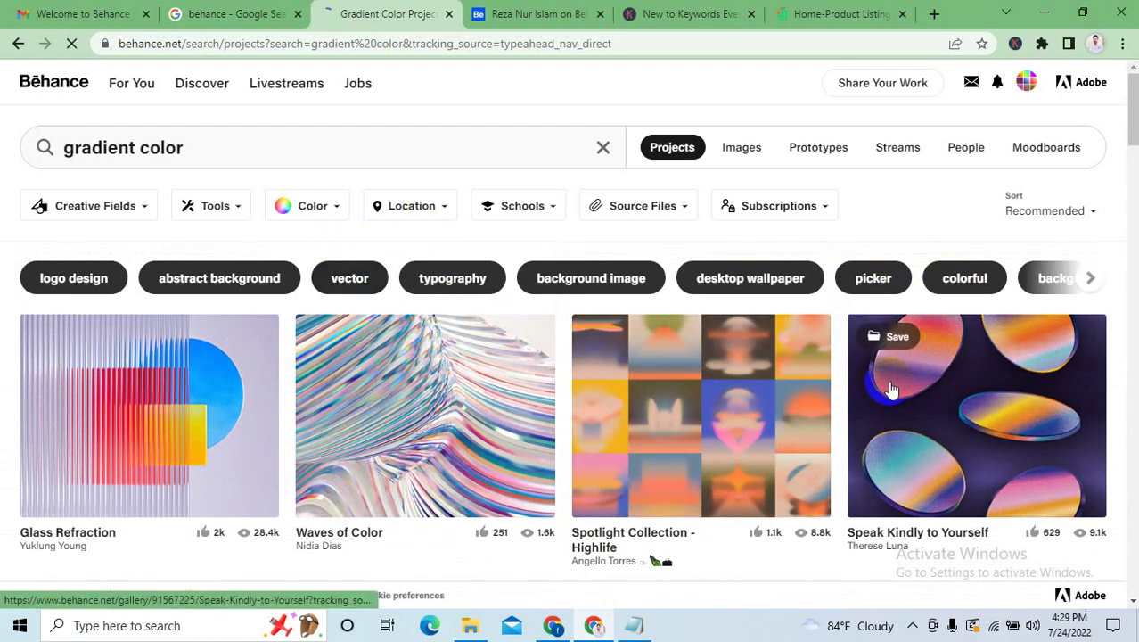
scroll(887, 365, "down", 2)
scroll(882, 388, "down", 4)
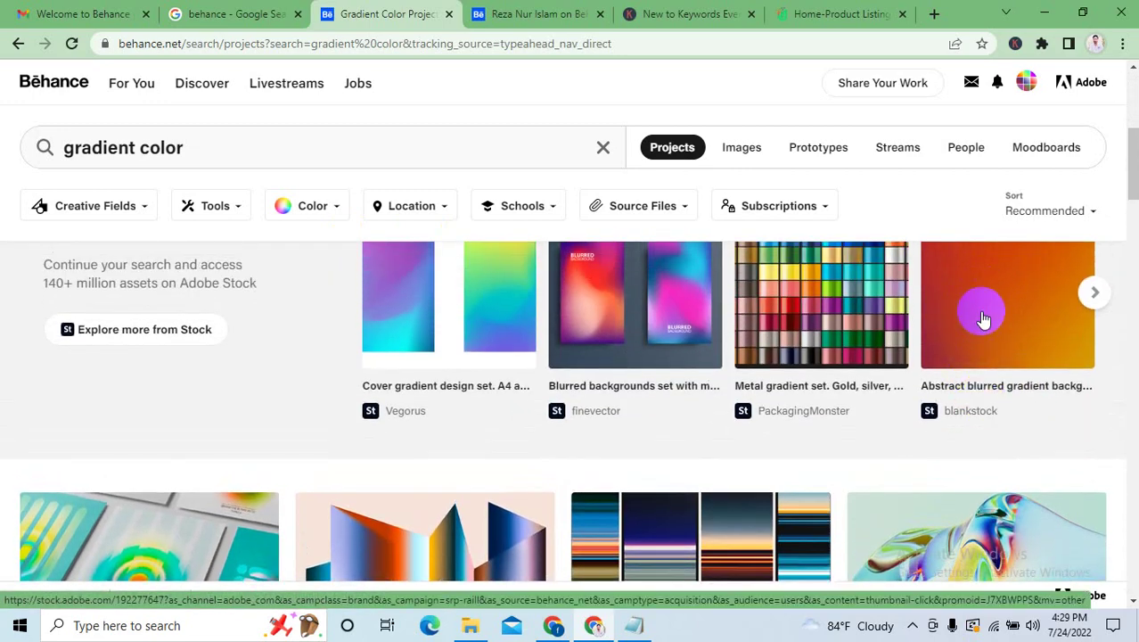
left_click(980, 315)
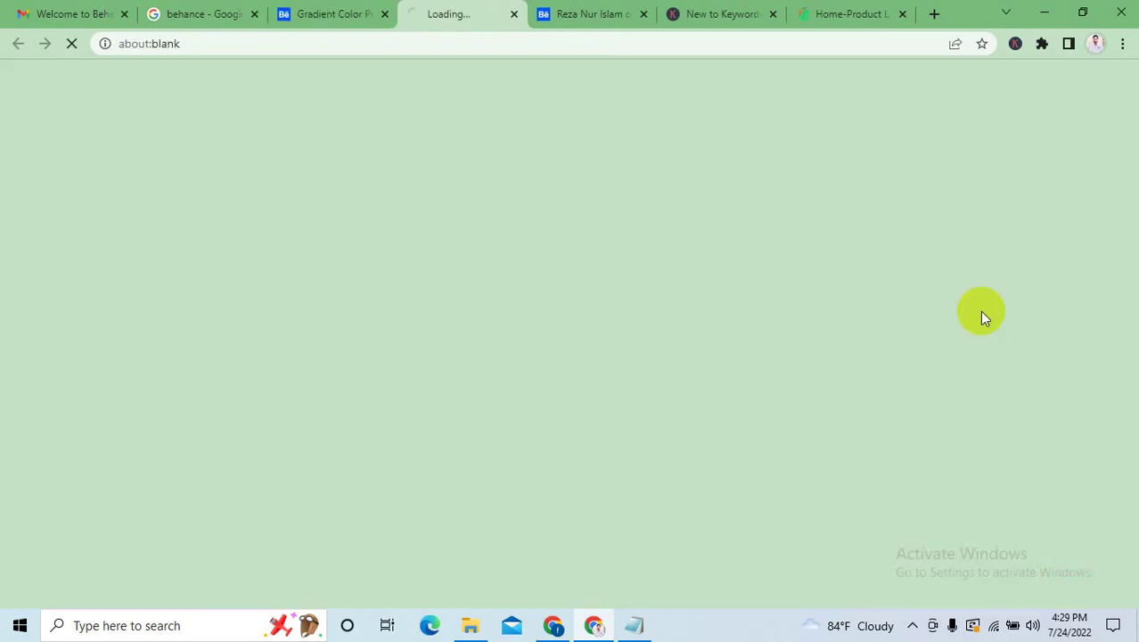
left_click(513, 15)
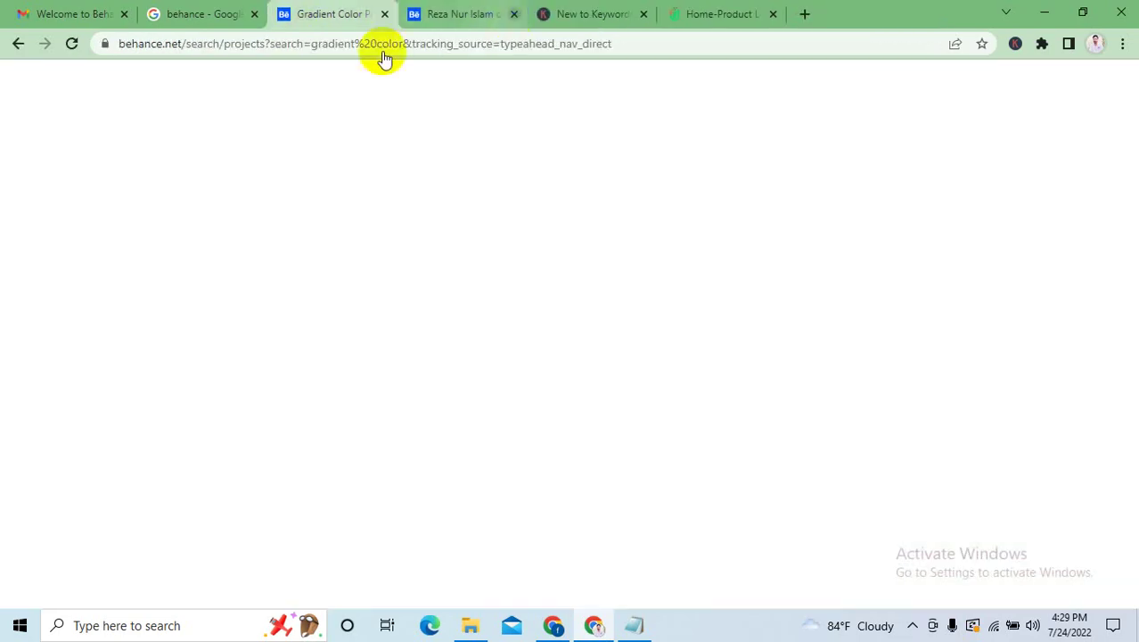
scroll(381, 331, "up", 5)
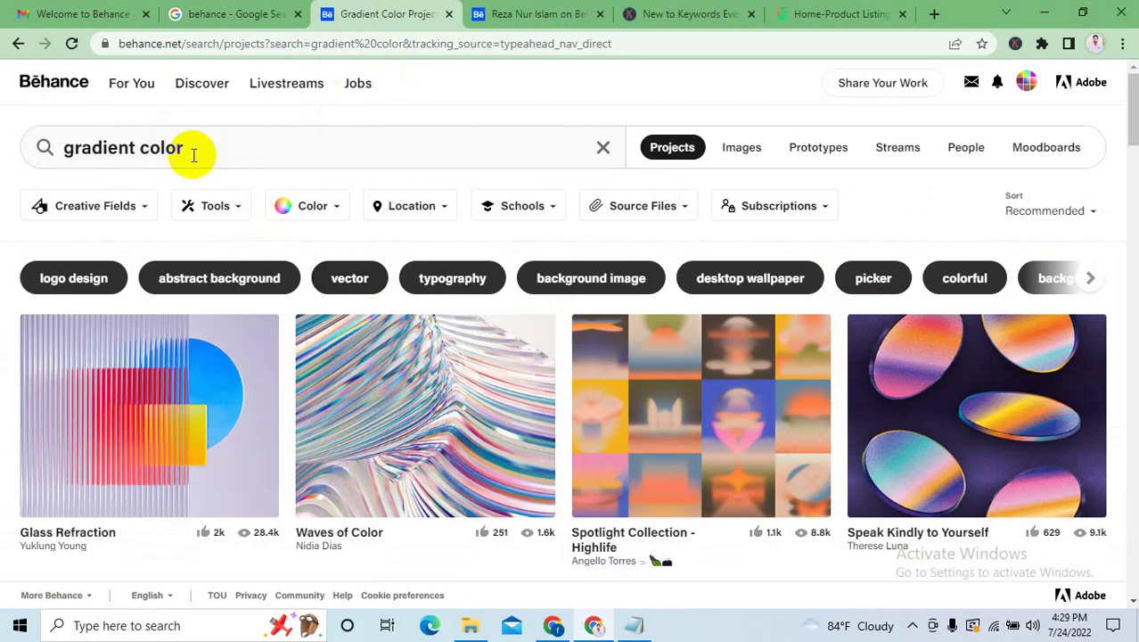
Shorten the project search to "color" and look through the resulting projects.
left_click_drag(136, 147, 66, 148)
key("BackSpace")
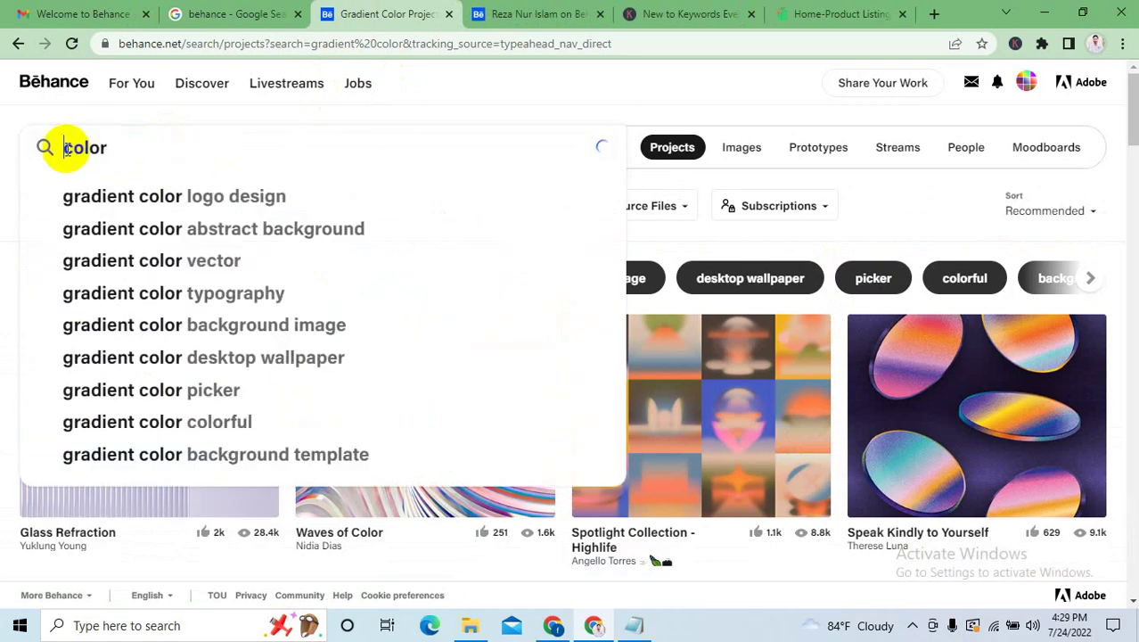
key("Return")
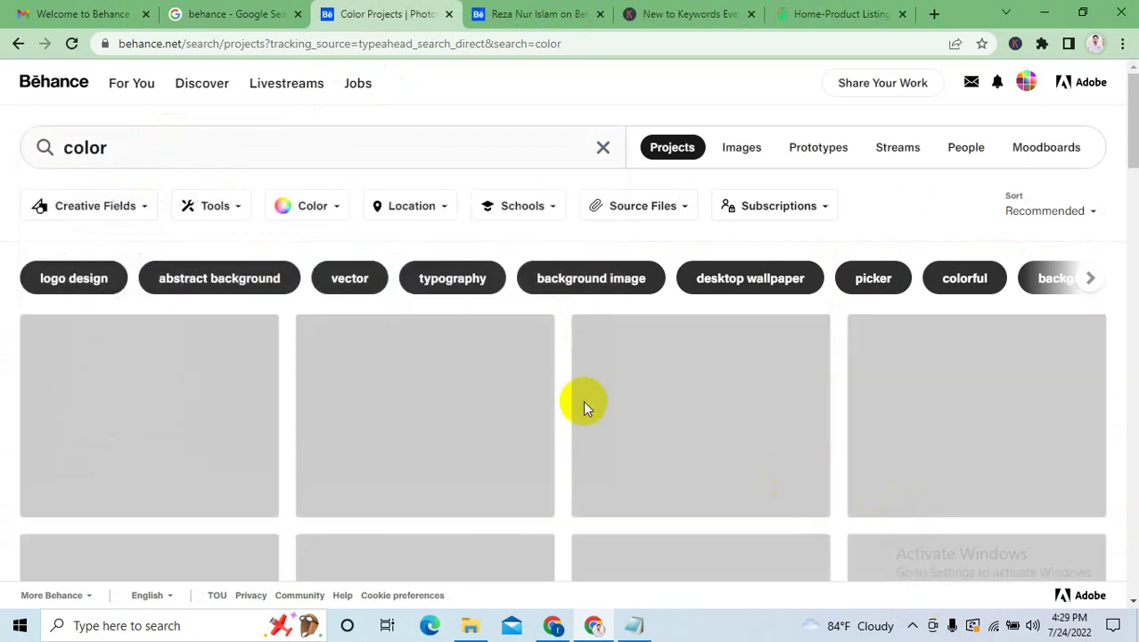
scroll(810, 329, "down", 1)
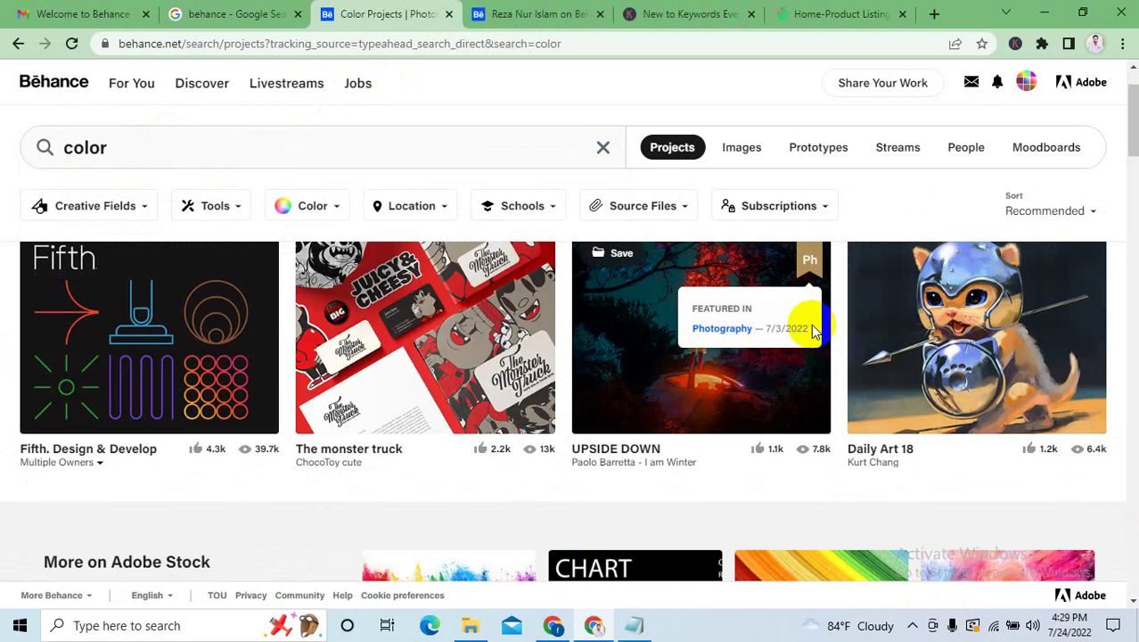
scroll(811, 330, "down", 4)
scroll(810, 330, "down", 2)
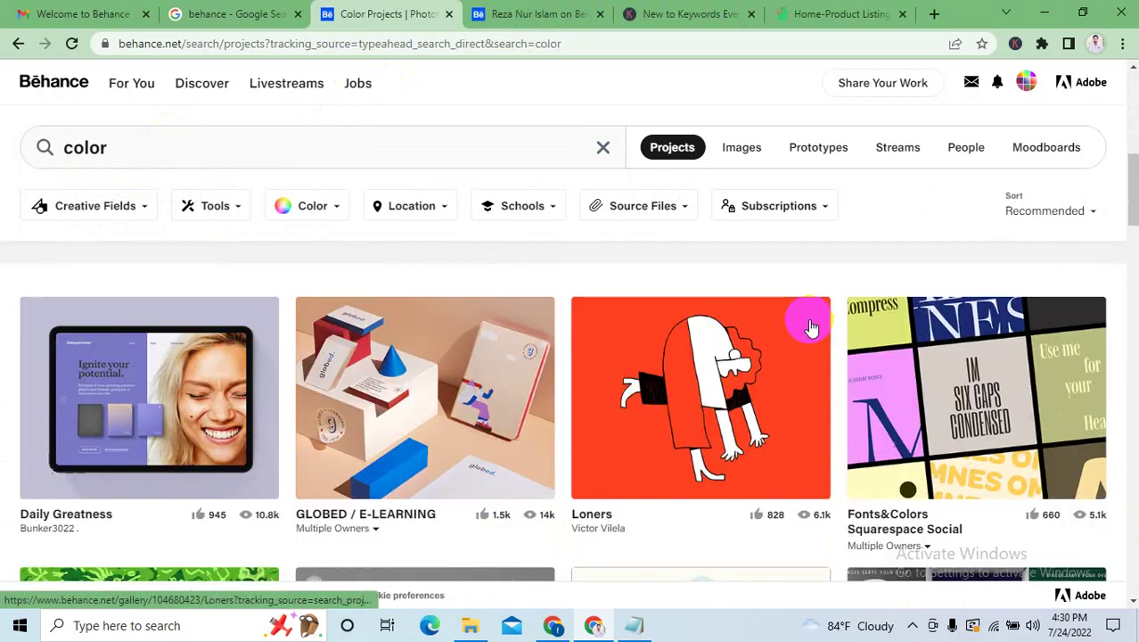
scroll(811, 328, "down", 7)
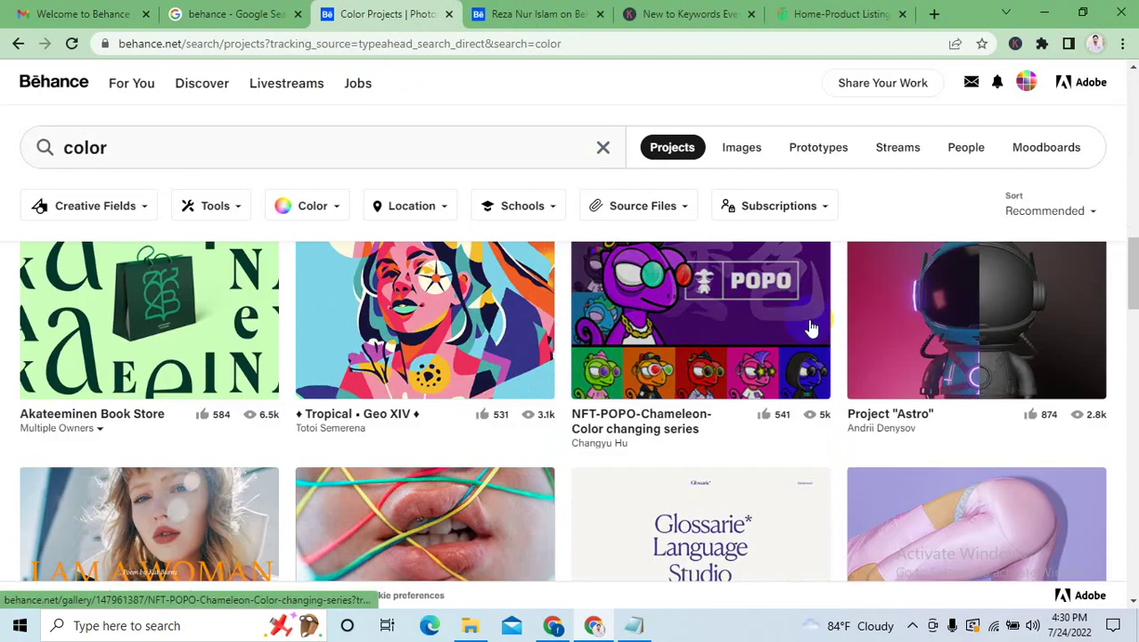
scroll(811, 328, "down", 5)
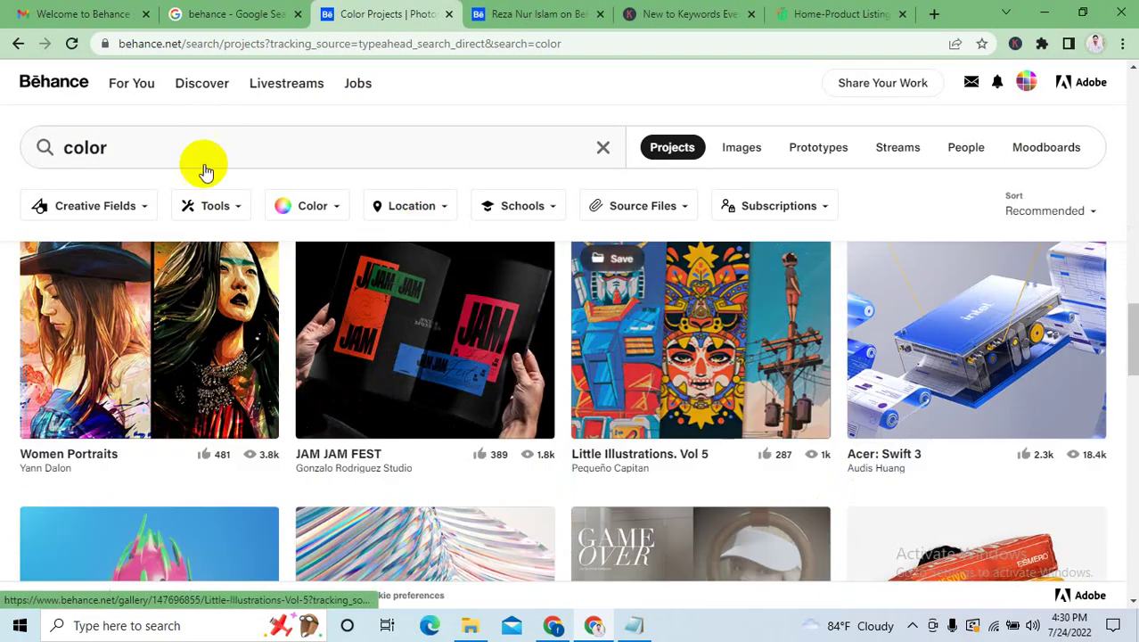
scroll(545, 274, "down", 3)
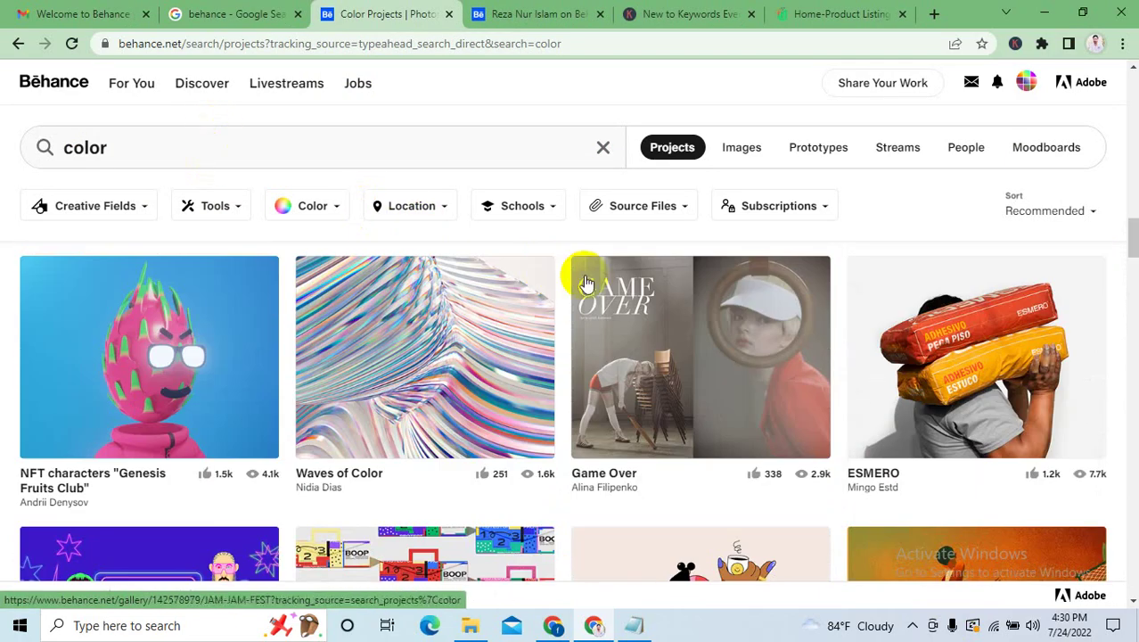
scroll(586, 283, "down", 2)
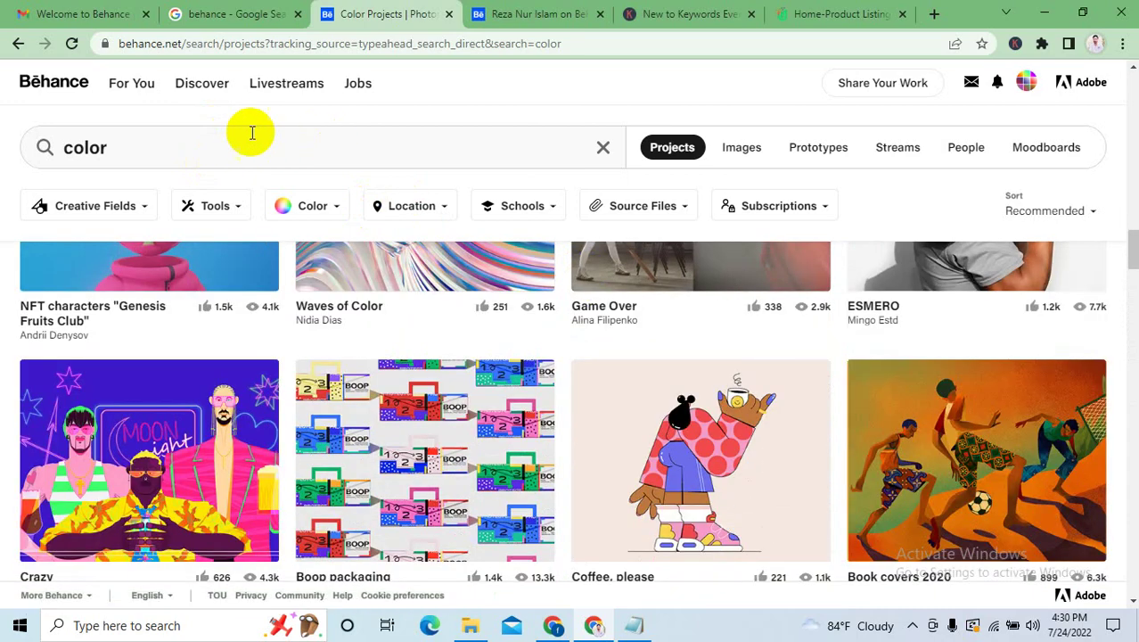
Search for "color palette" and open the Color Palette and 225 Trendy Color Palette #2018 projects in new tabs.
left_click(187, 152)
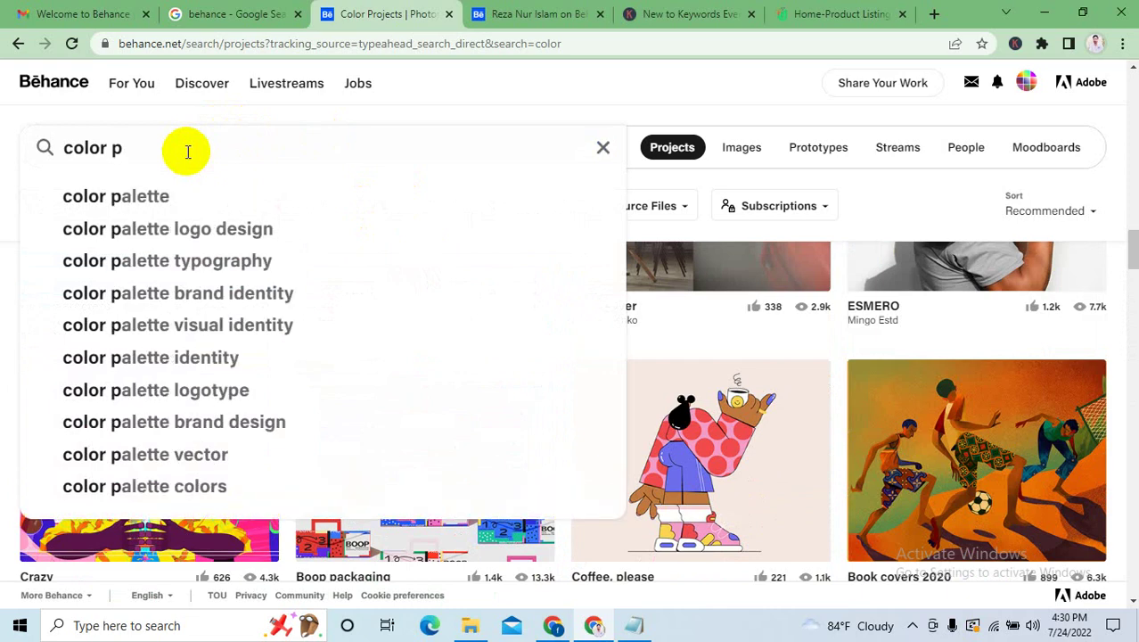
left_click(146, 200)
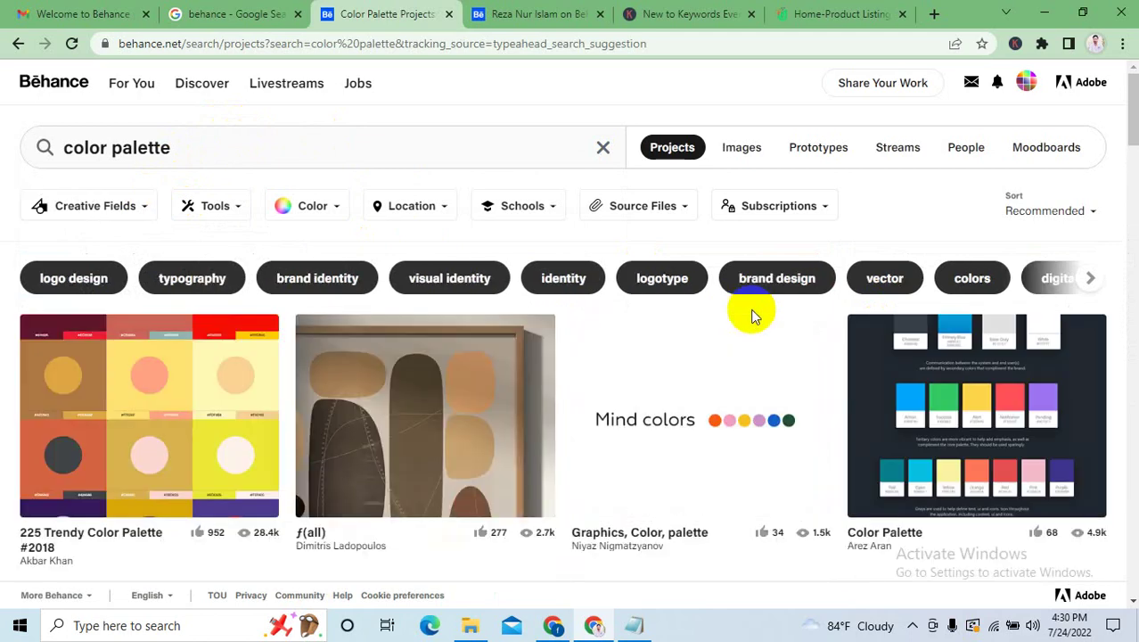
scroll(753, 313, "down", 1)
right_click(975, 308)
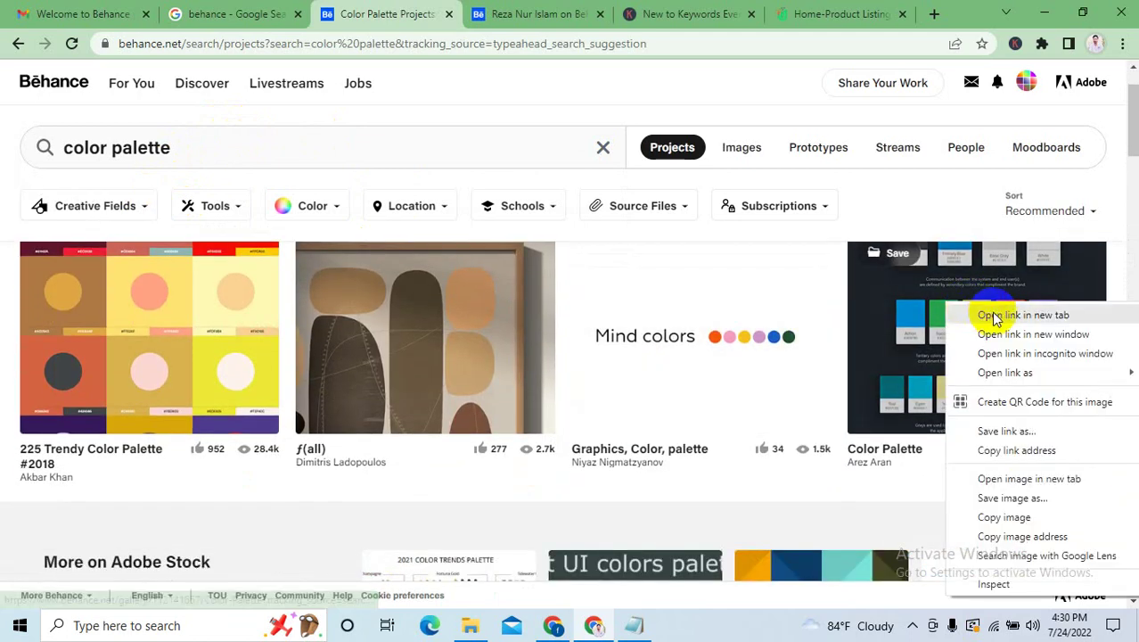
left_click(1002, 316)
right_click(171, 314)
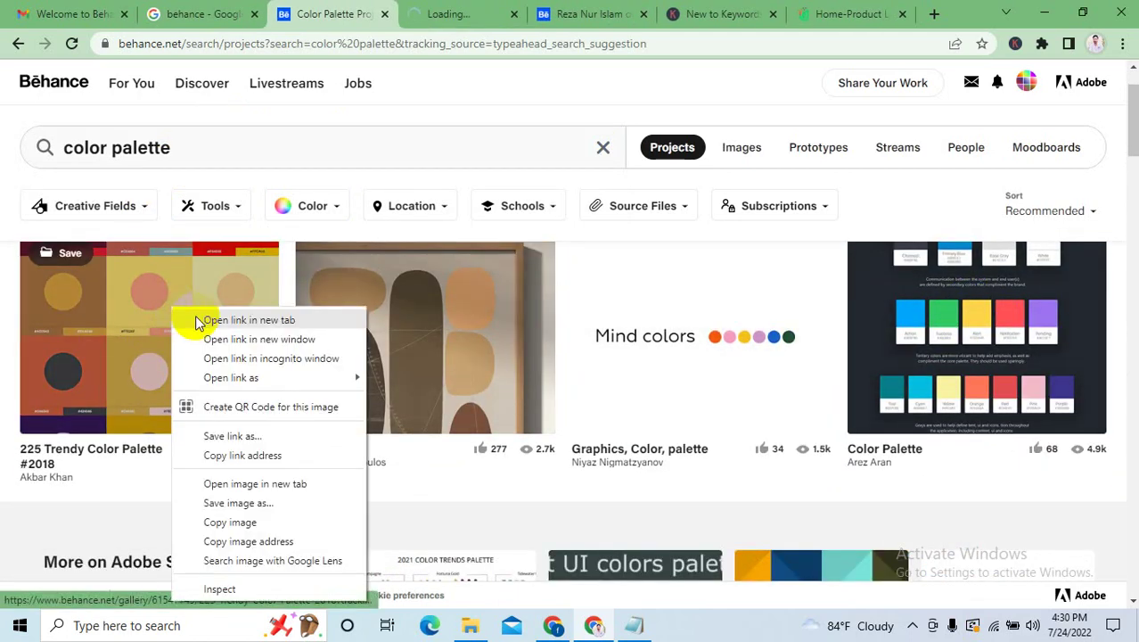
left_click(221, 323)
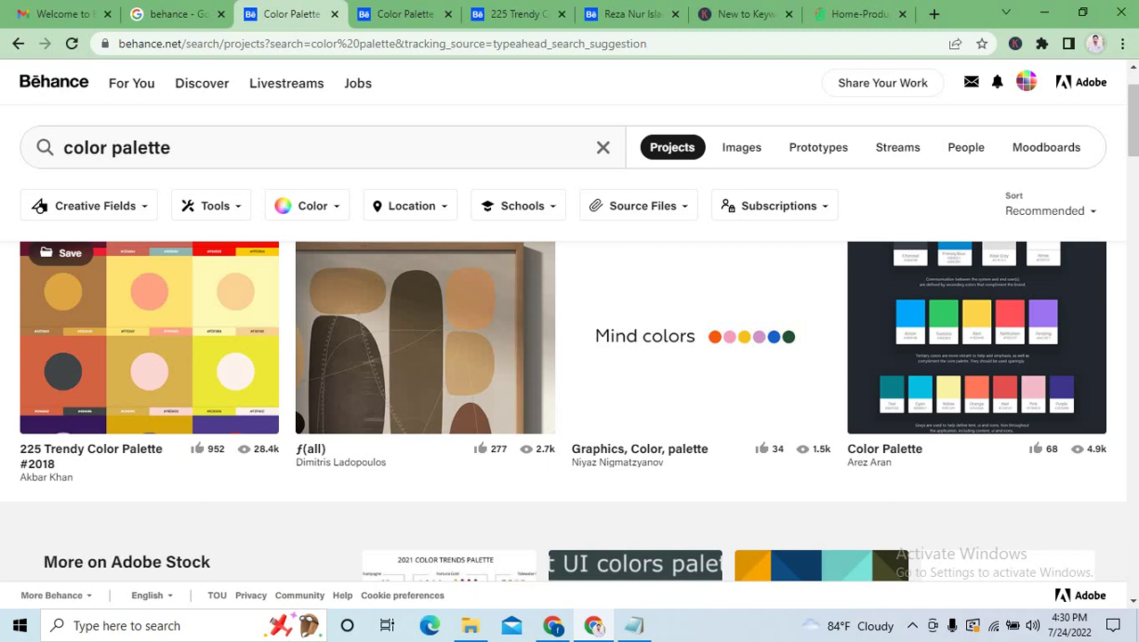
Switch to the Color Palette project and examine its swatches, hex codes and publication details.
left_click(403, 13)
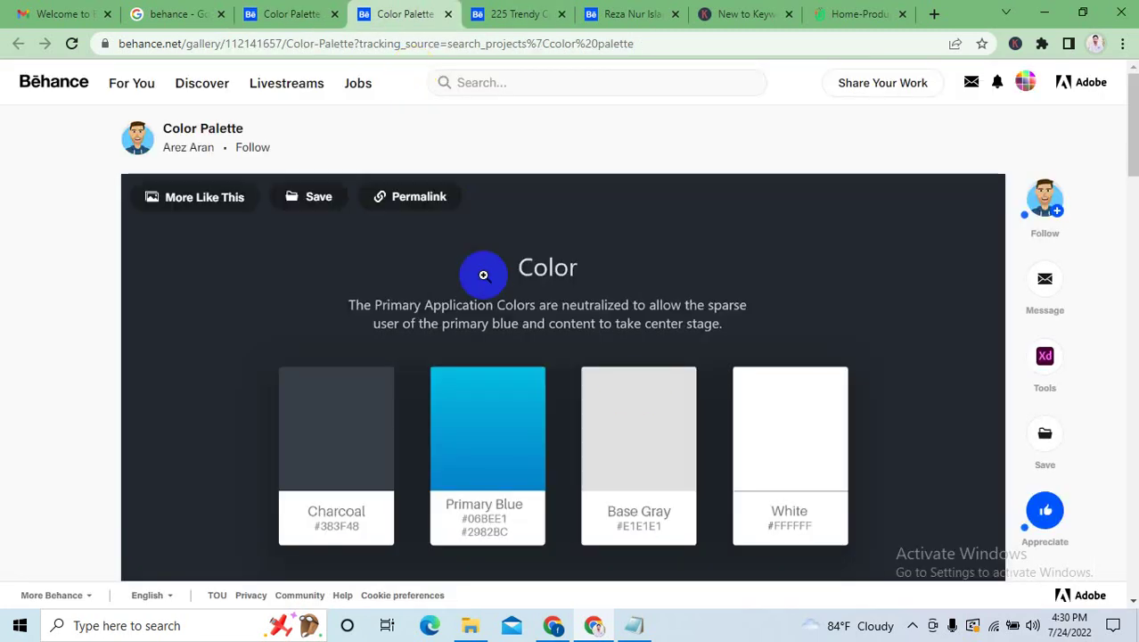
scroll(700, 406, "down", 1)
scroll(873, 379, "down", 1)
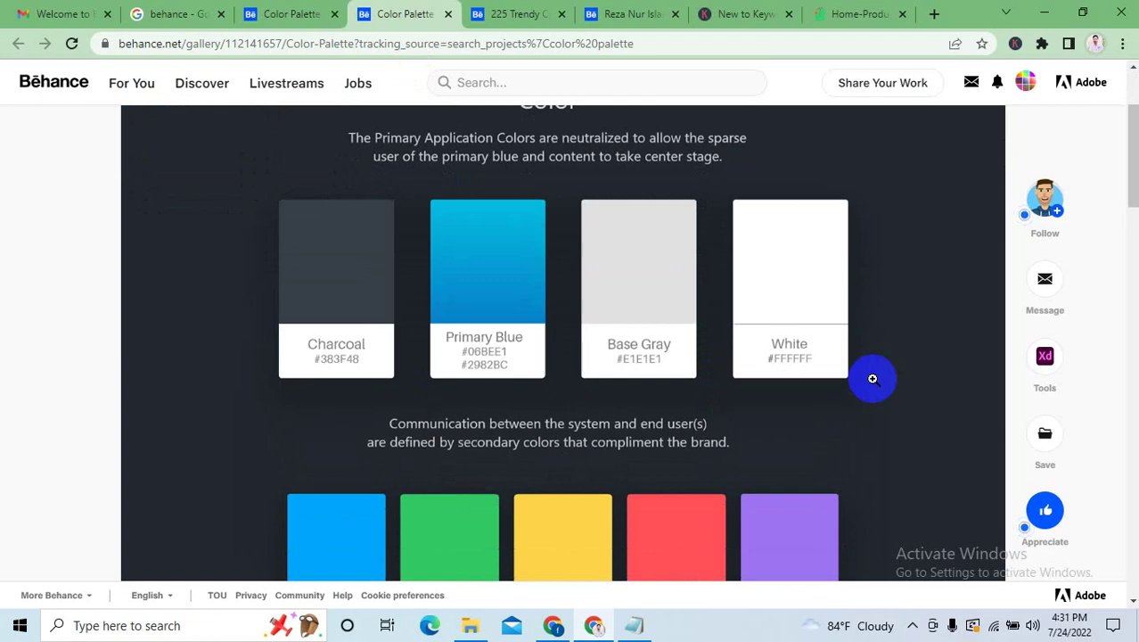
scroll(872, 378, "down", 4)
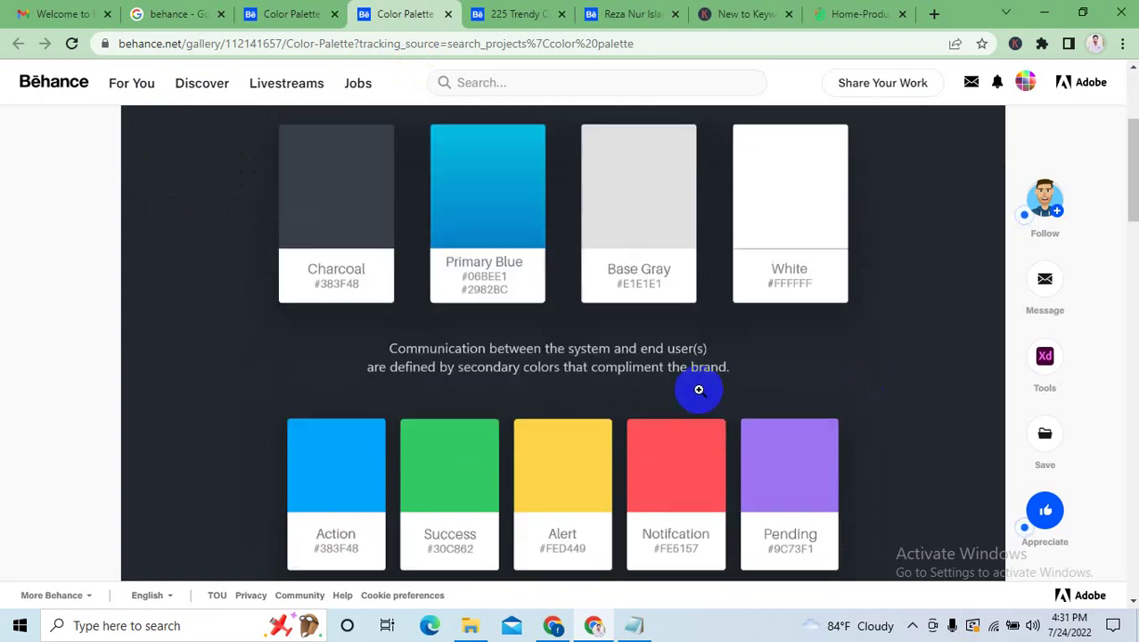
scroll(523, 290, "down", 2)
scroll(522, 291, "down", 6)
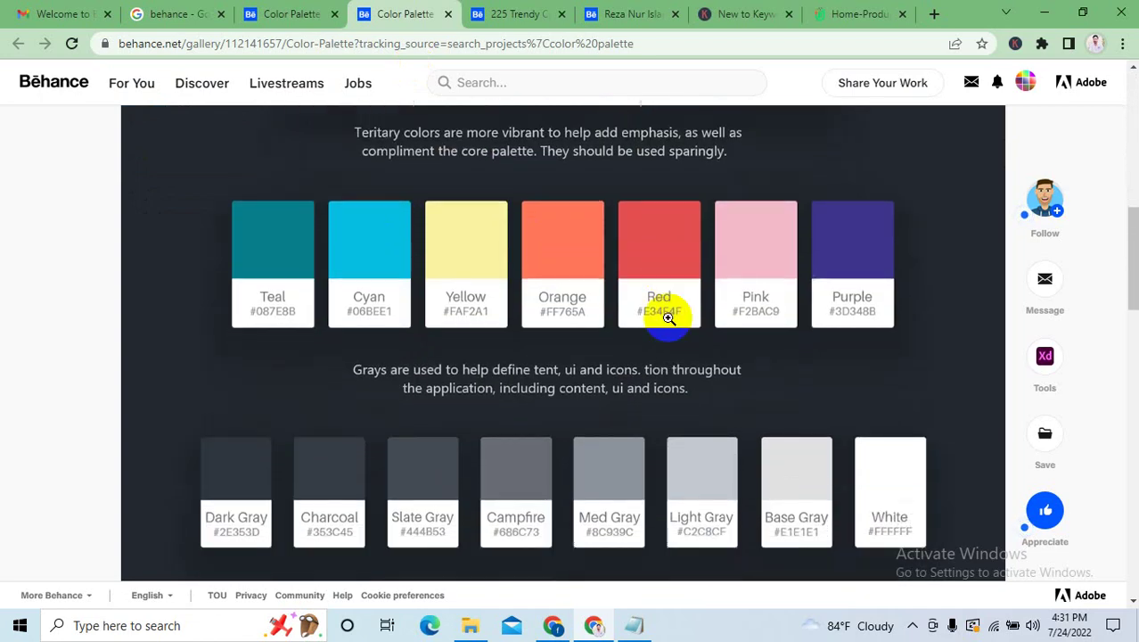
scroll(692, 329, "down", 1)
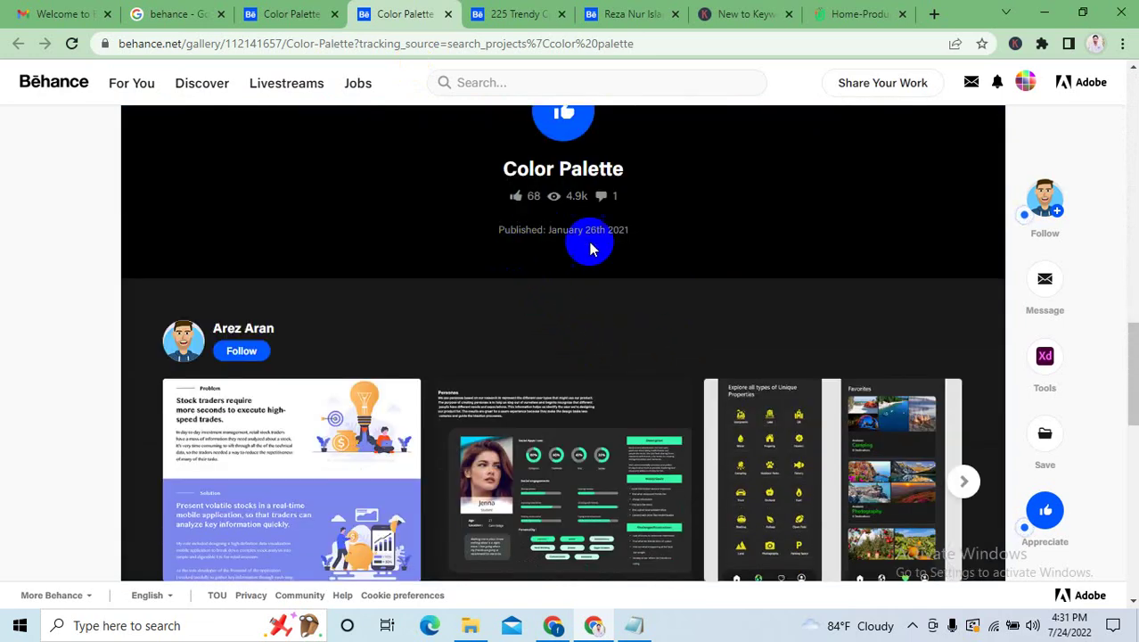
scroll(605, 254, "up", 7)
scroll(692, 256, "up", 10)
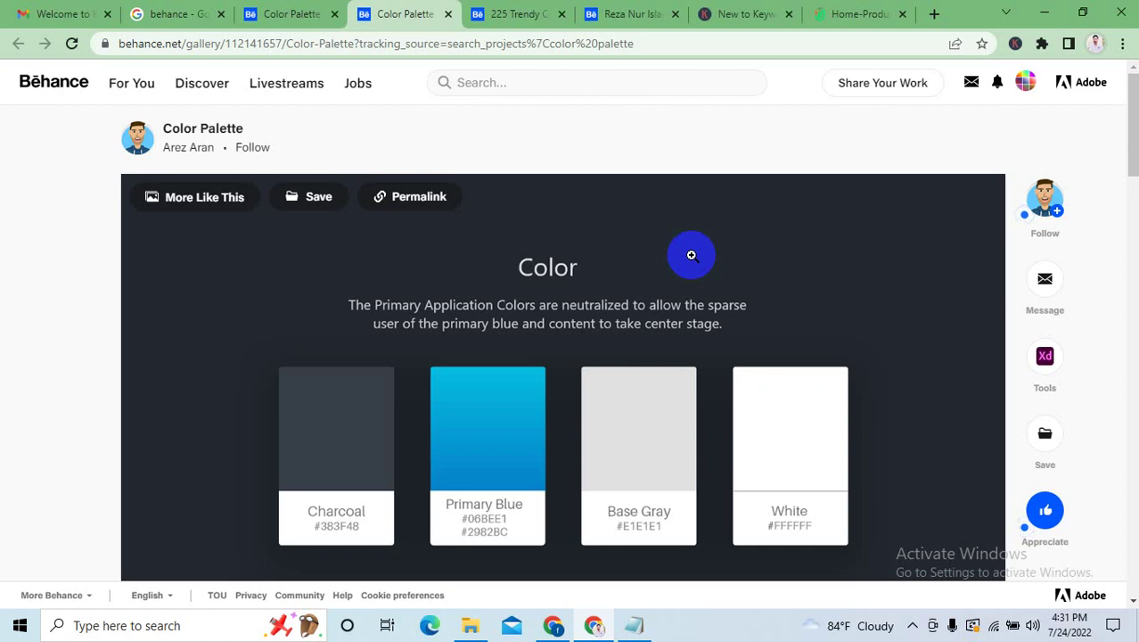
Switch to the 225 Trendy Color Palette #2018 project and look through its two-color swatches and hex codes.
left_click(510, 13)
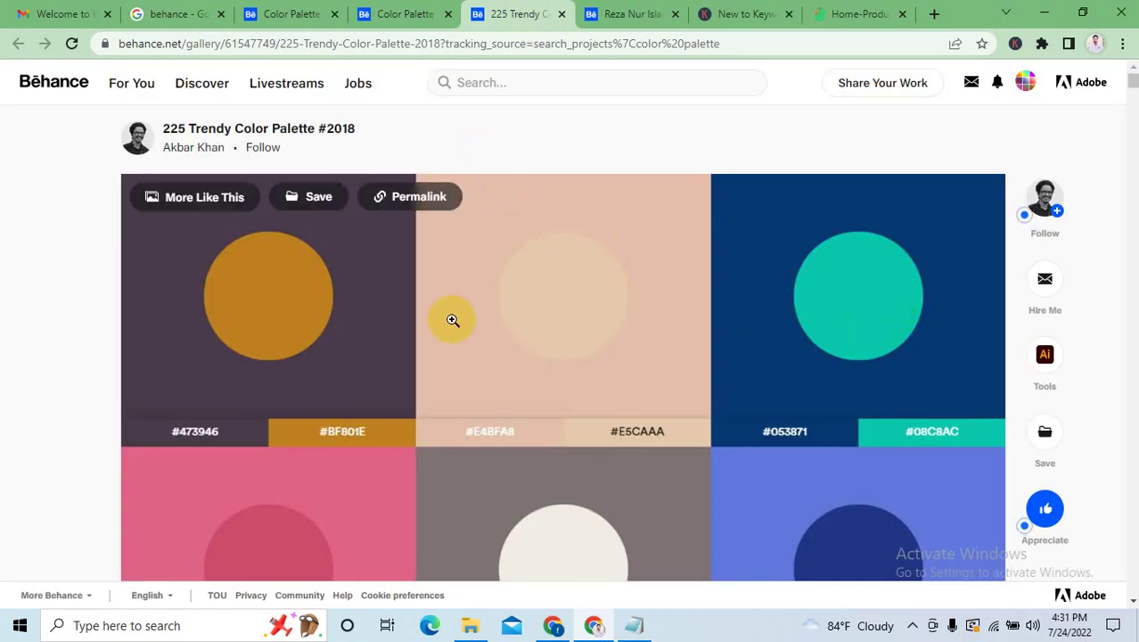
scroll(775, 425, "down", 1)
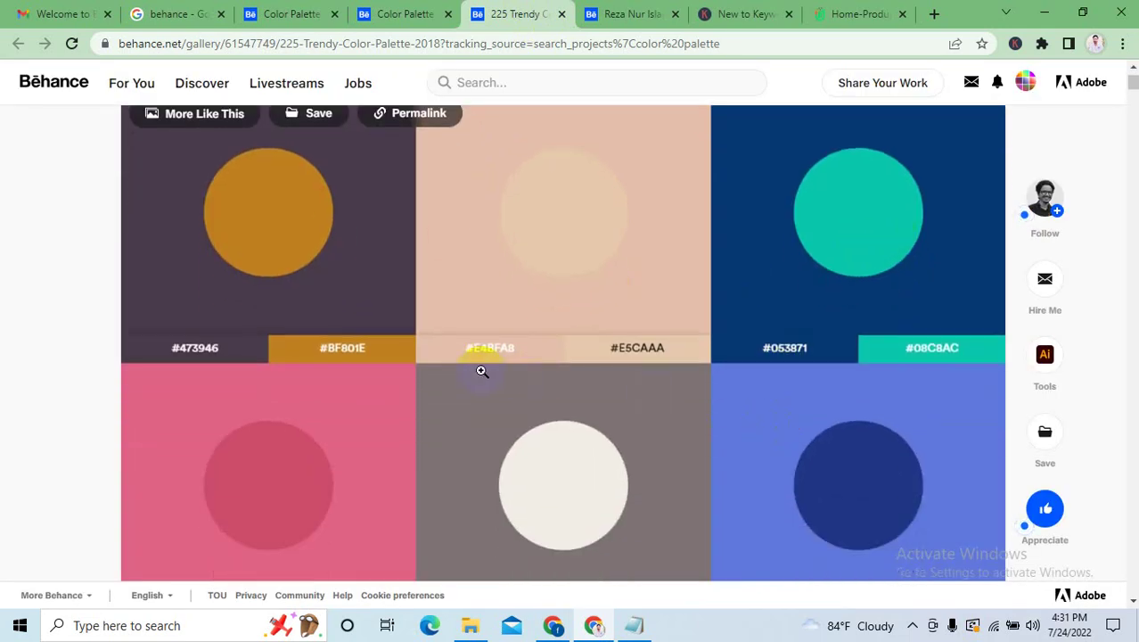
scroll(481, 371, "up", 1)
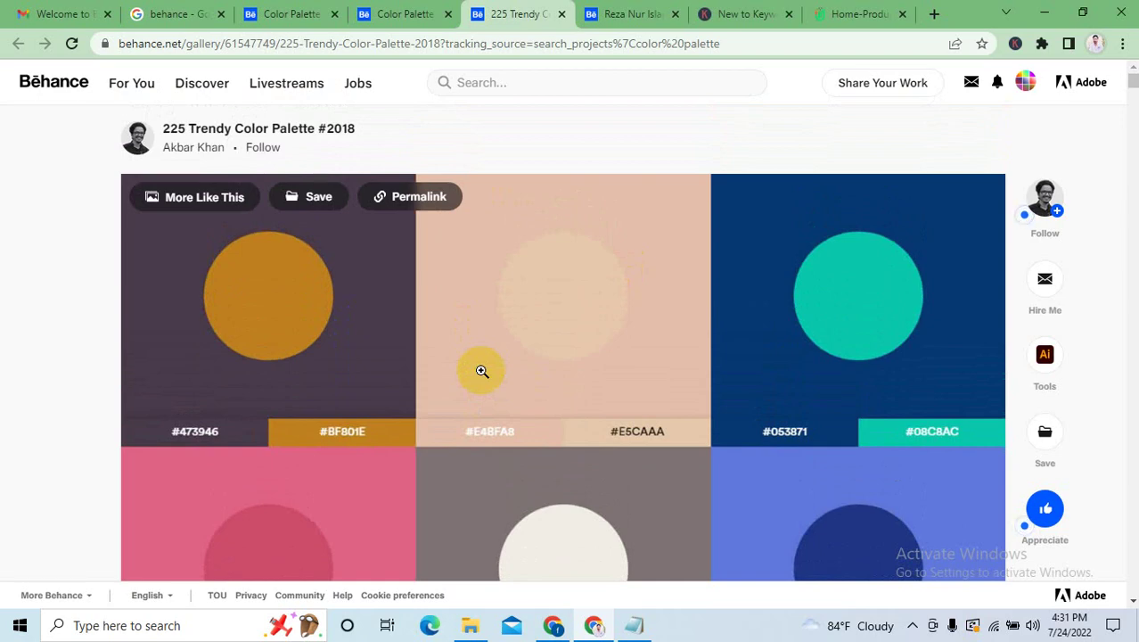
scroll(472, 368, "down", 6)
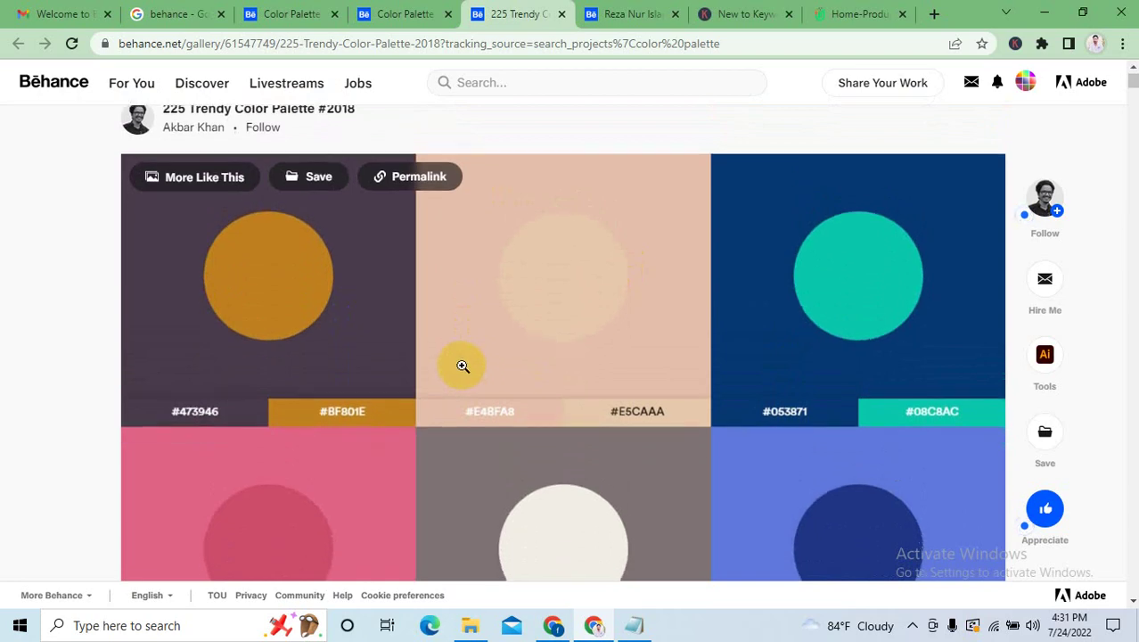
scroll(755, 374, "down", 2)
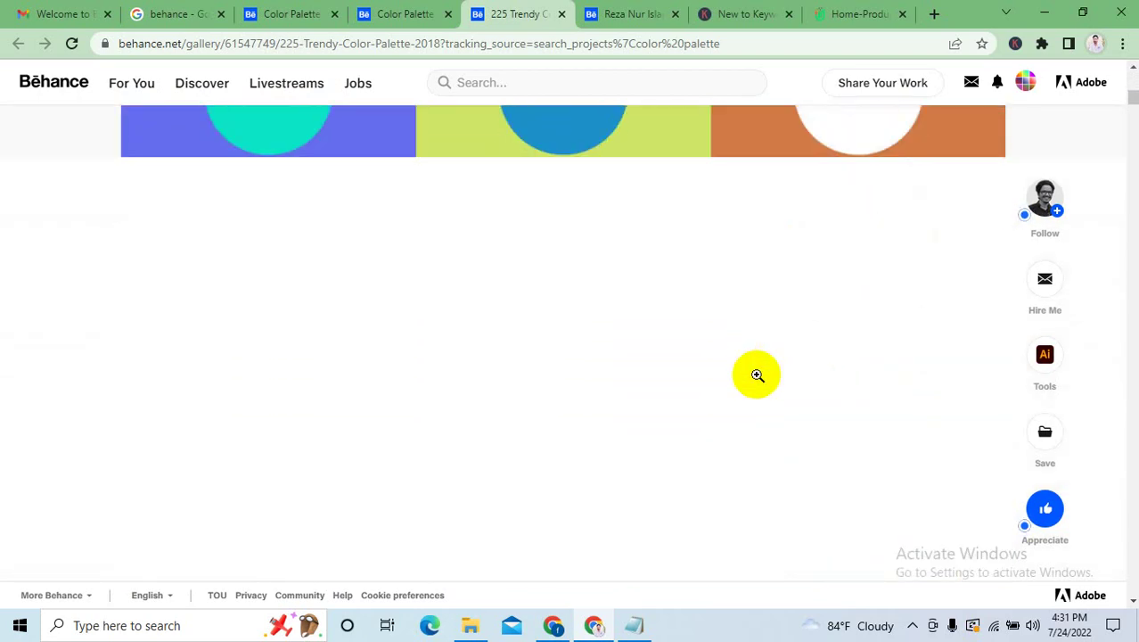
scroll(748, 240, "up", 3)
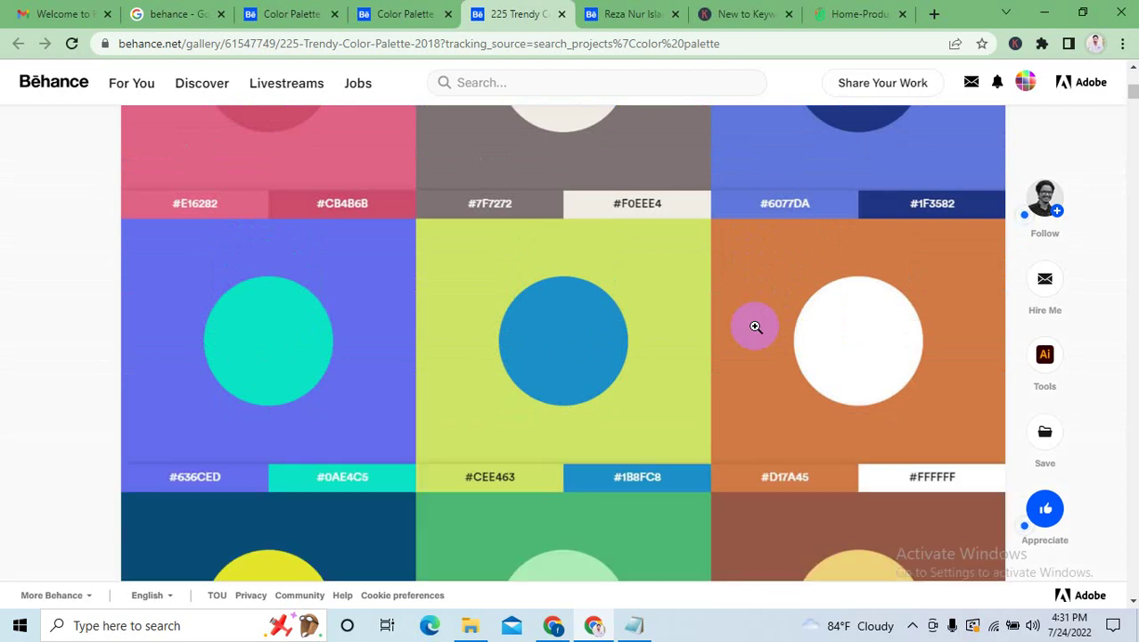
scroll(755, 327, "down", 10)
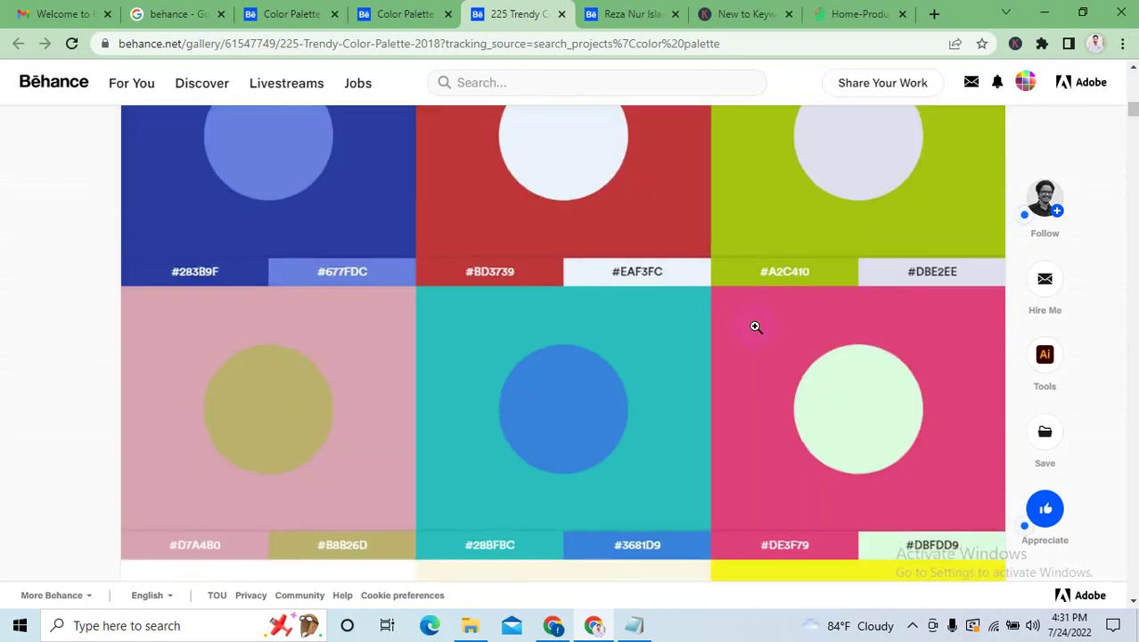
scroll(754, 327, "down", 7)
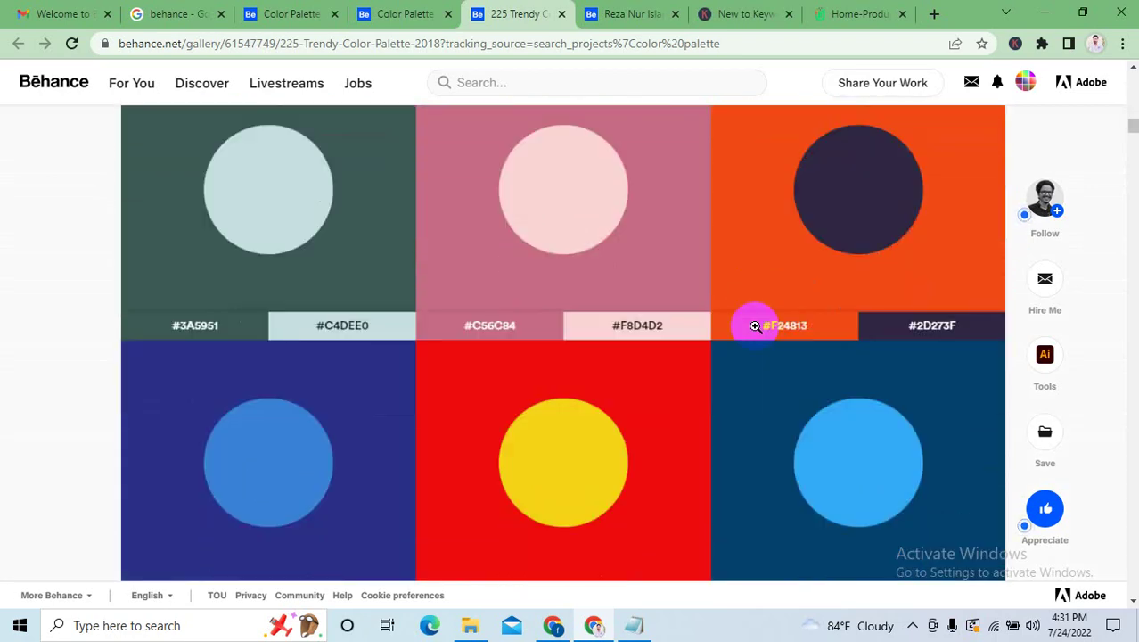
scroll(755, 326, "down", 8)
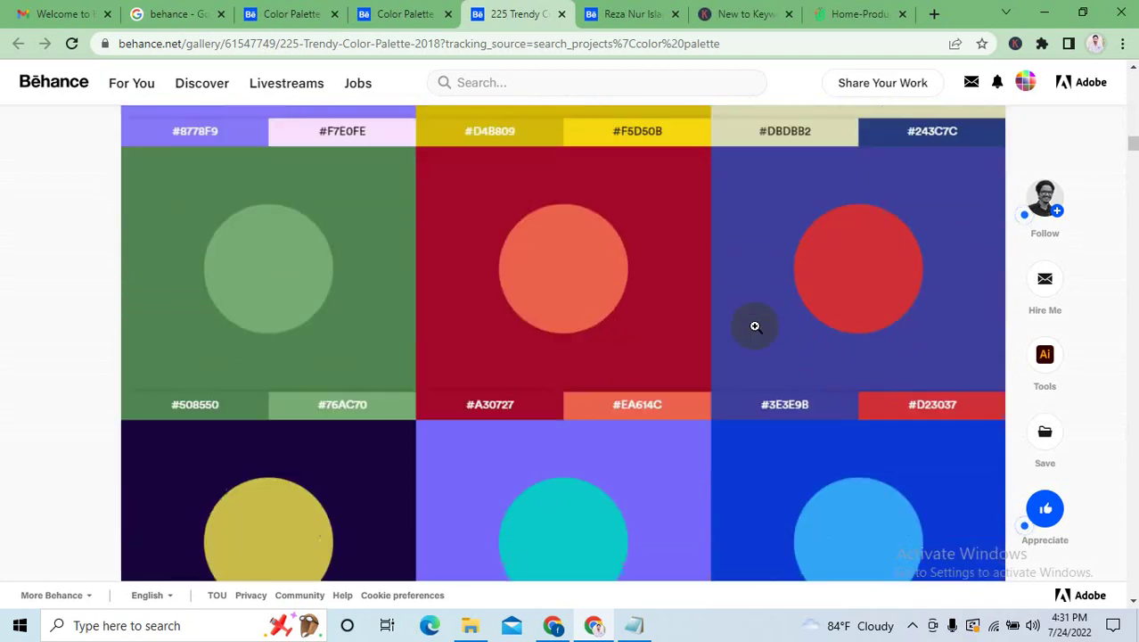
scroll(755, 326, "down", 3)
scroll(754, 326, "down", 9)
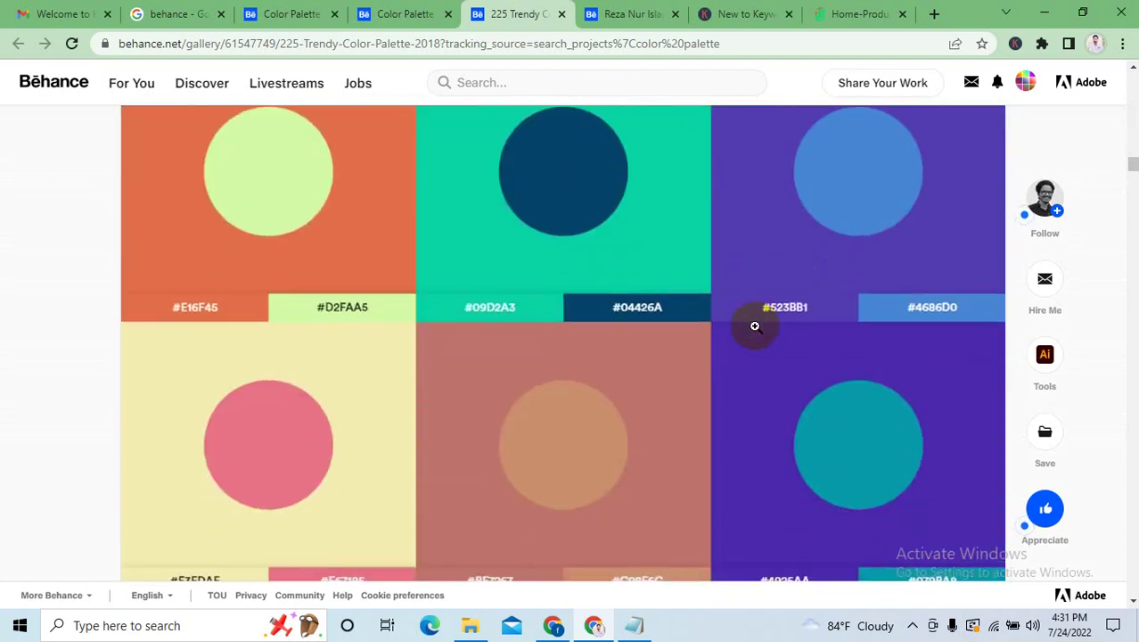
scroll(755, 326, "down", 10)
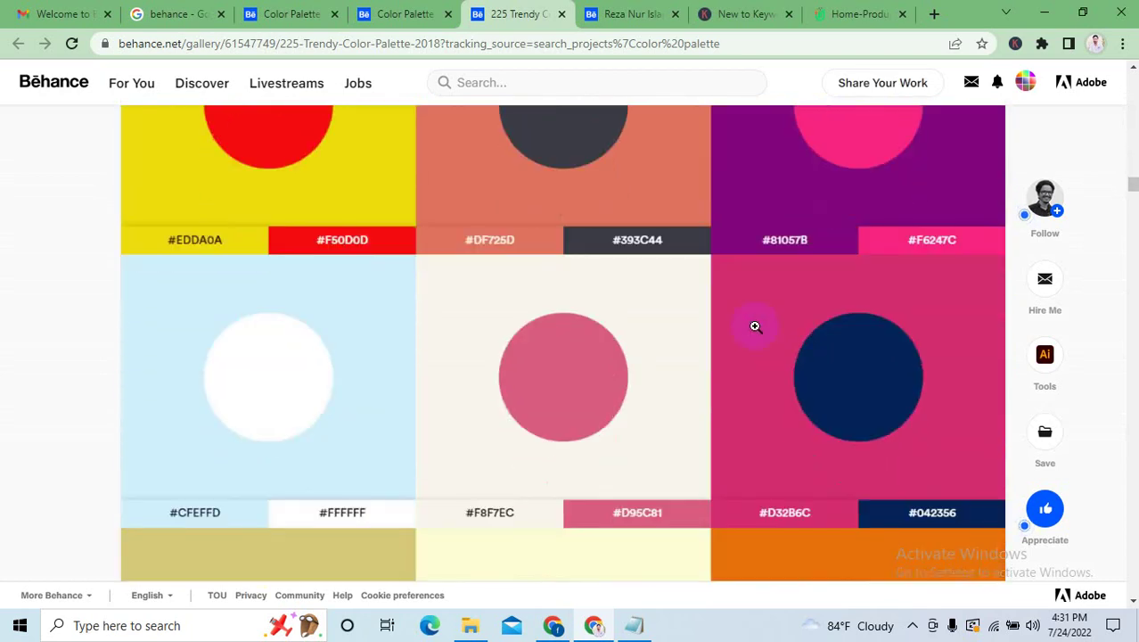
scroll(755, 326, "down", 14)
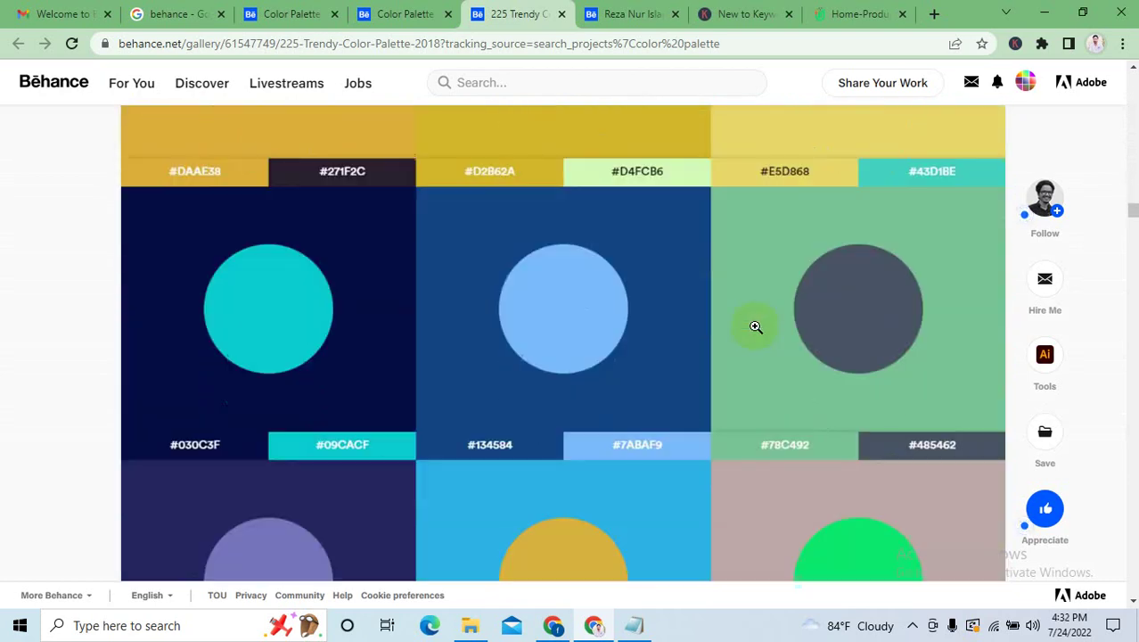
scroll(755, 327, "down", 9)
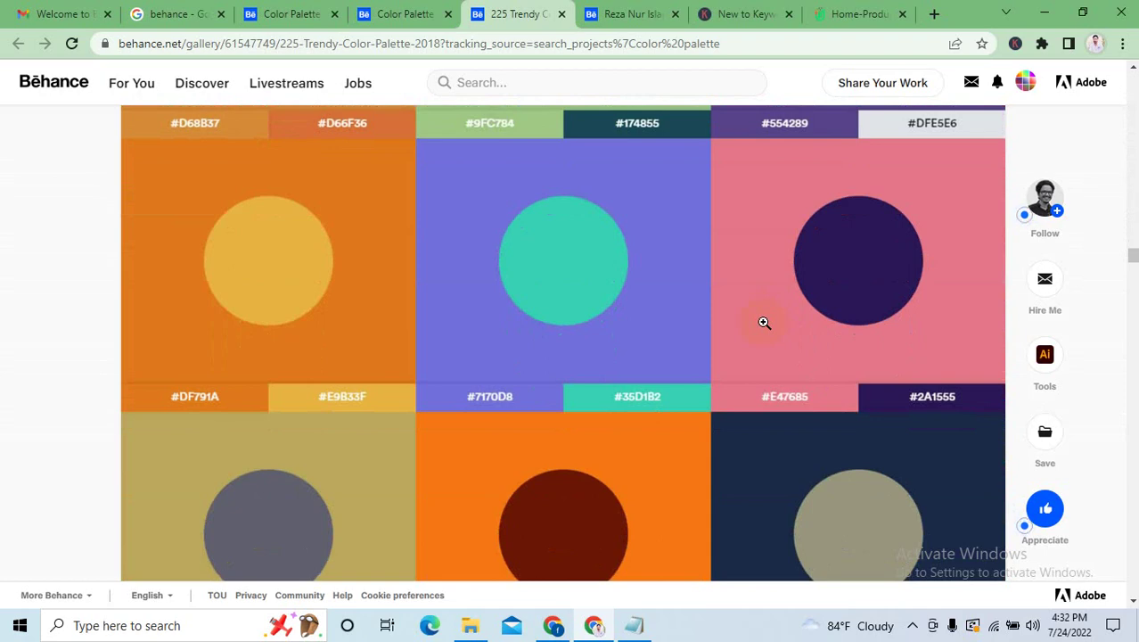
scroll(764, 322, "down", 10)
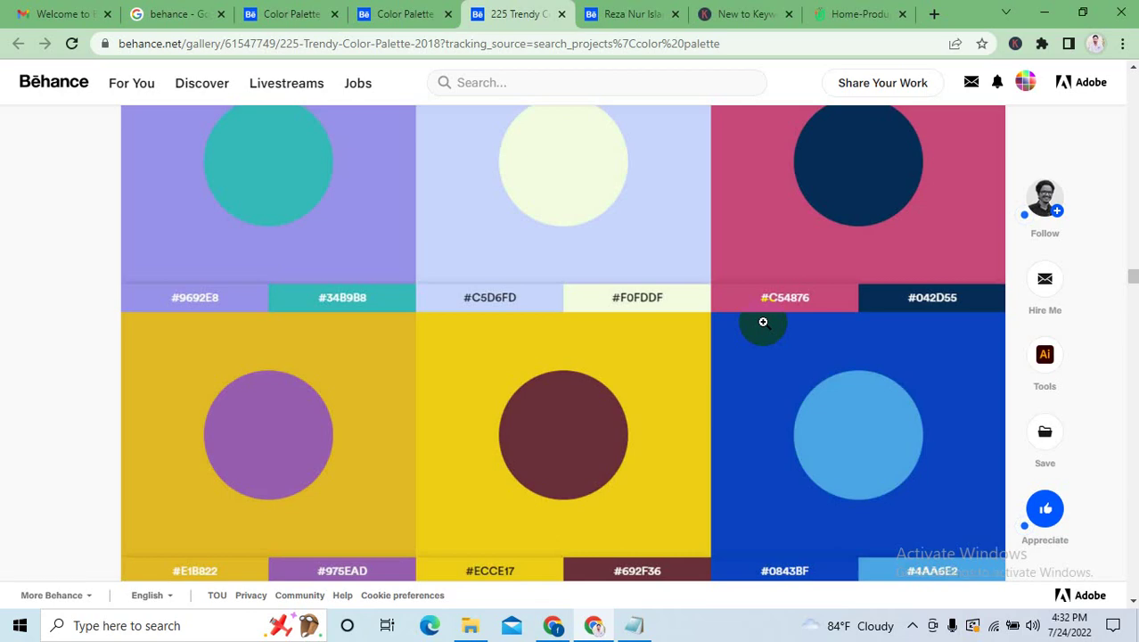
scroll(763, 322, "down", 5)
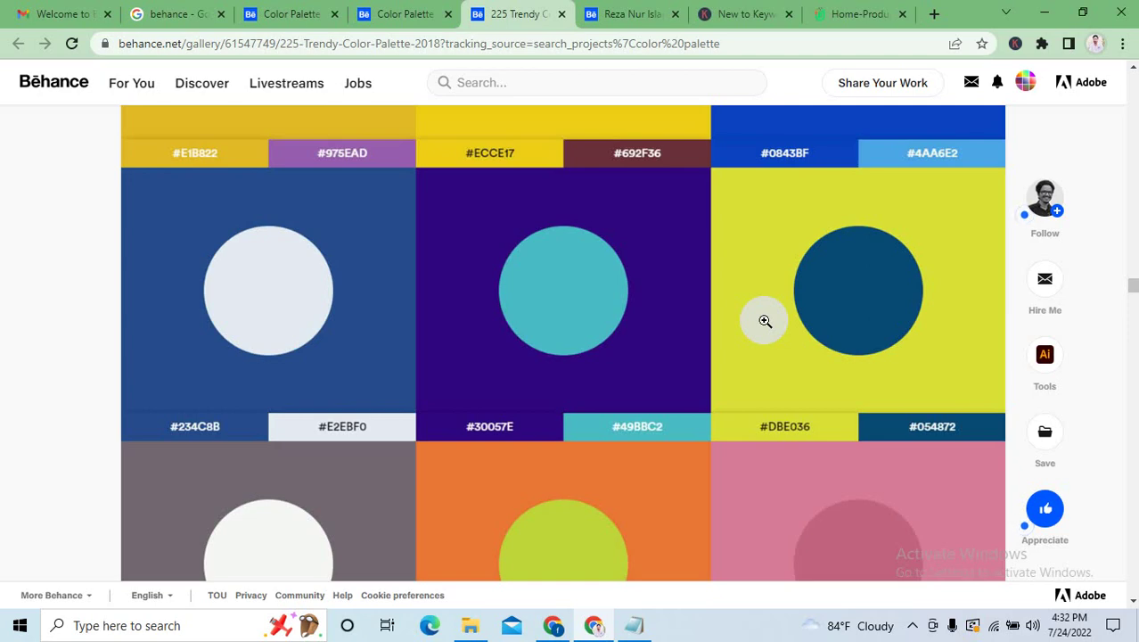
scroll(765, 321, "down", 15)
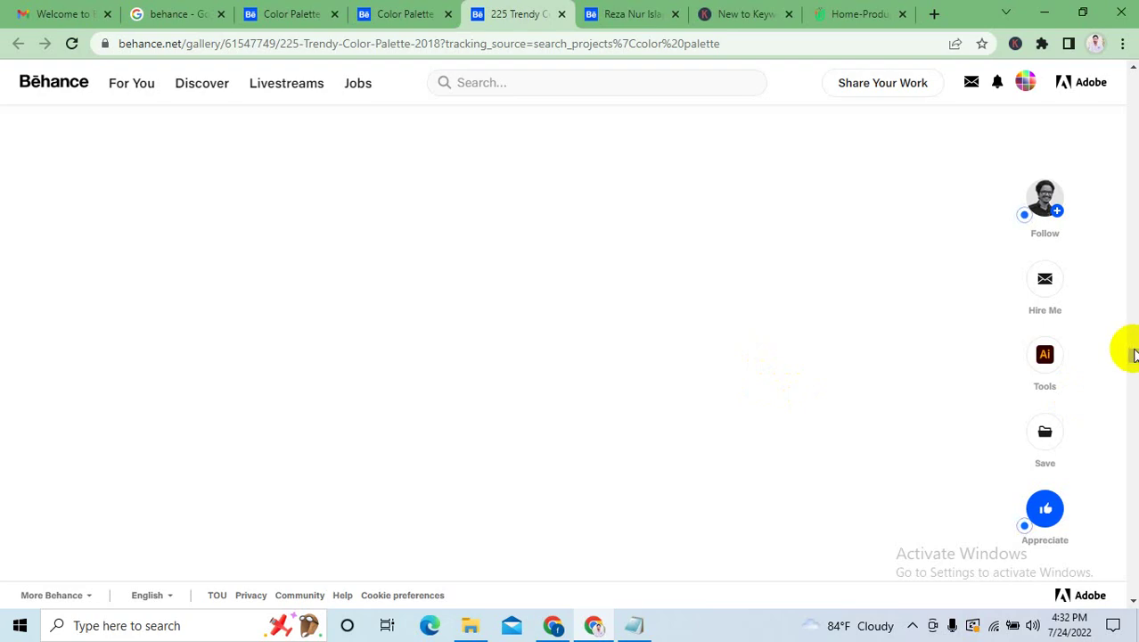
Examine the palette project's comments, appreciation and view figures, publication date and last rows of swatches.
left_click_drag(1128, 346, 1133, 579)
scroll(564, 406, "up", 9)
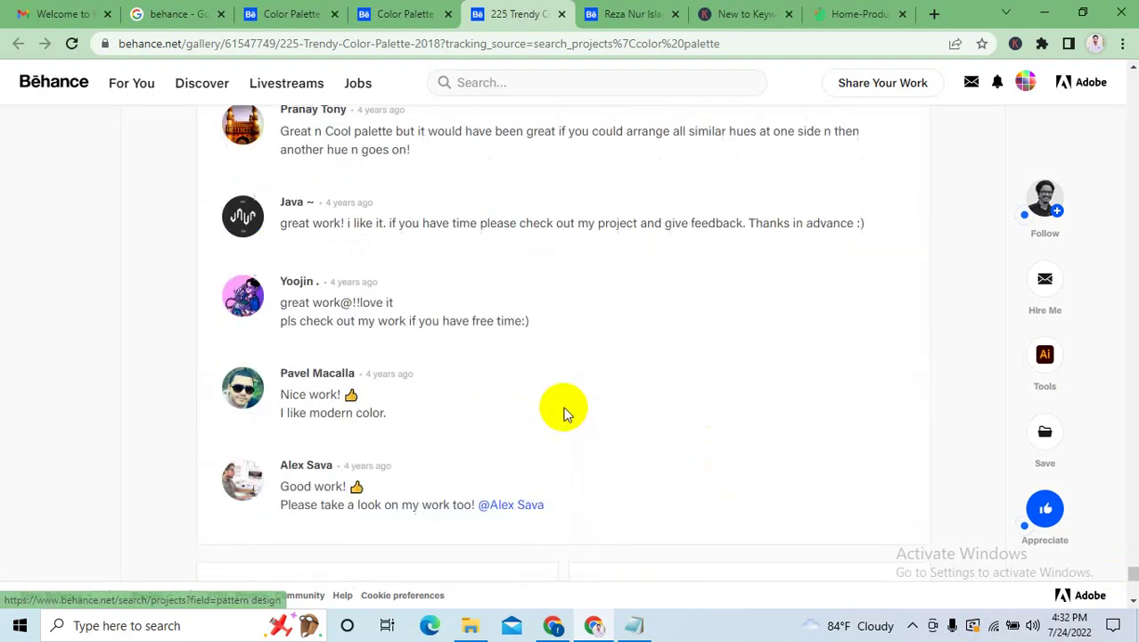
scroll(505, 363, "up", 7)
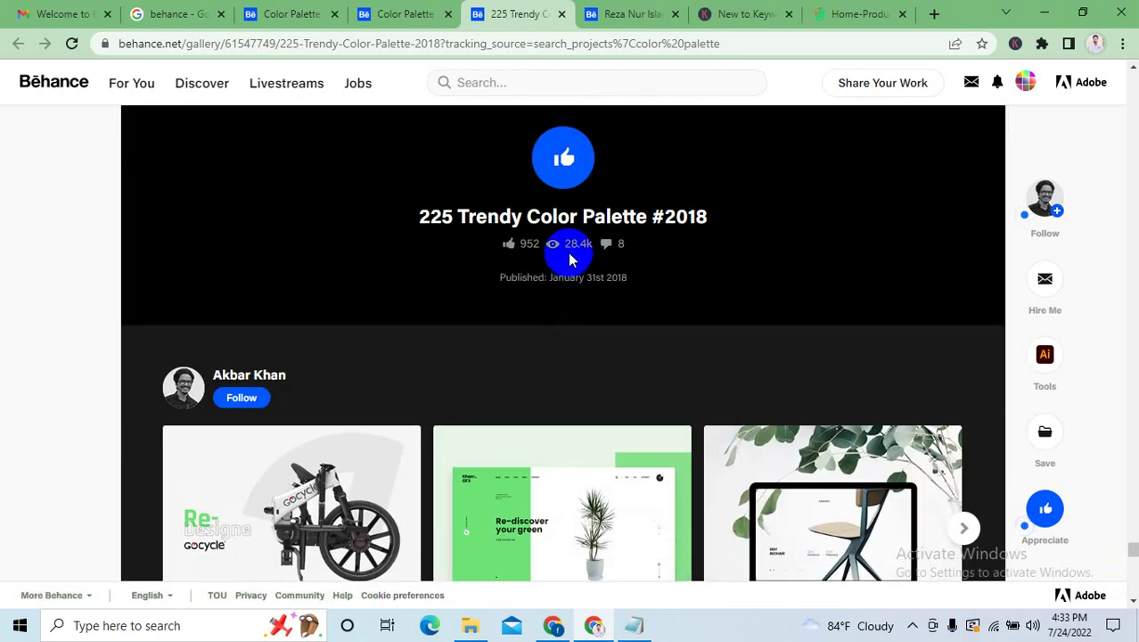
scroll(570, 255, "down", 2)
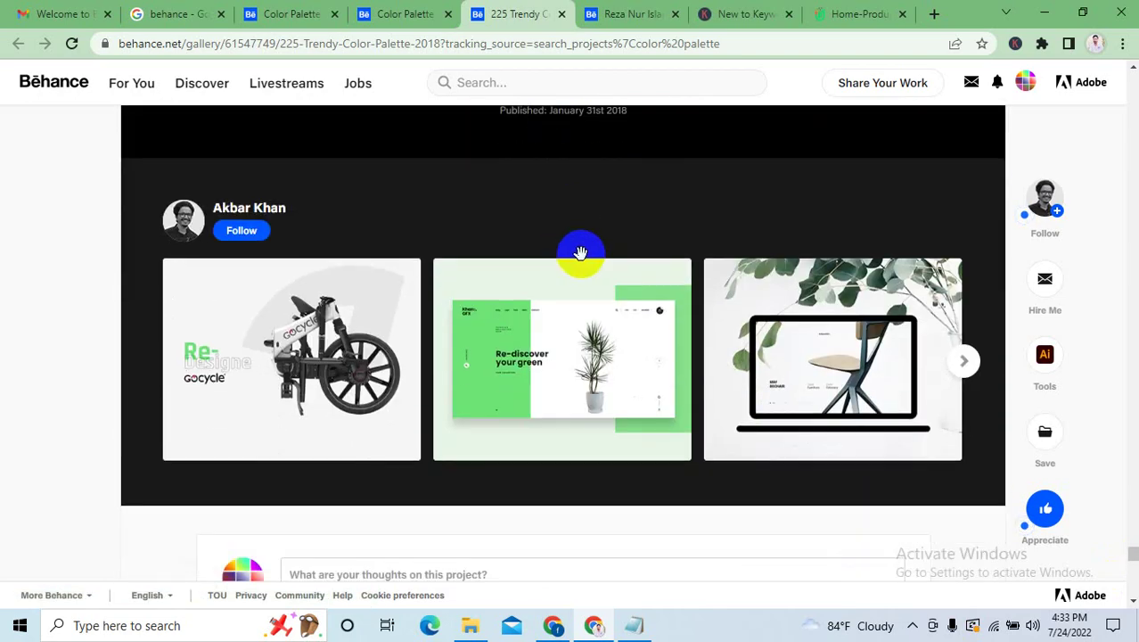
scroll(582, 255, "up", 7)
left_click(729, 283)
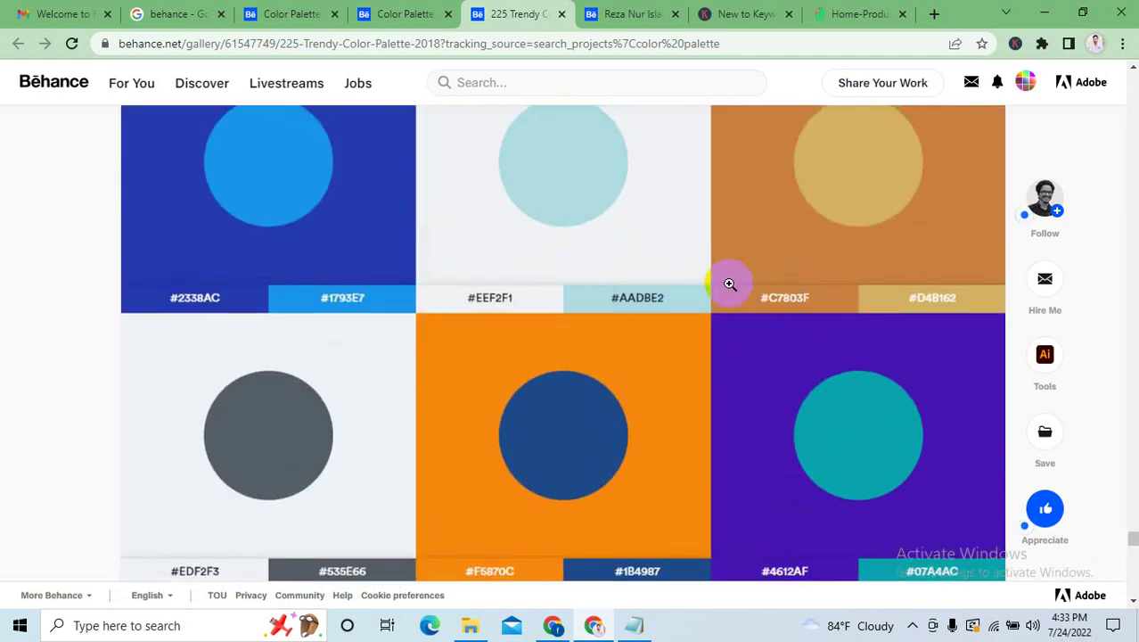
scroll(734, 234, "down", 6)
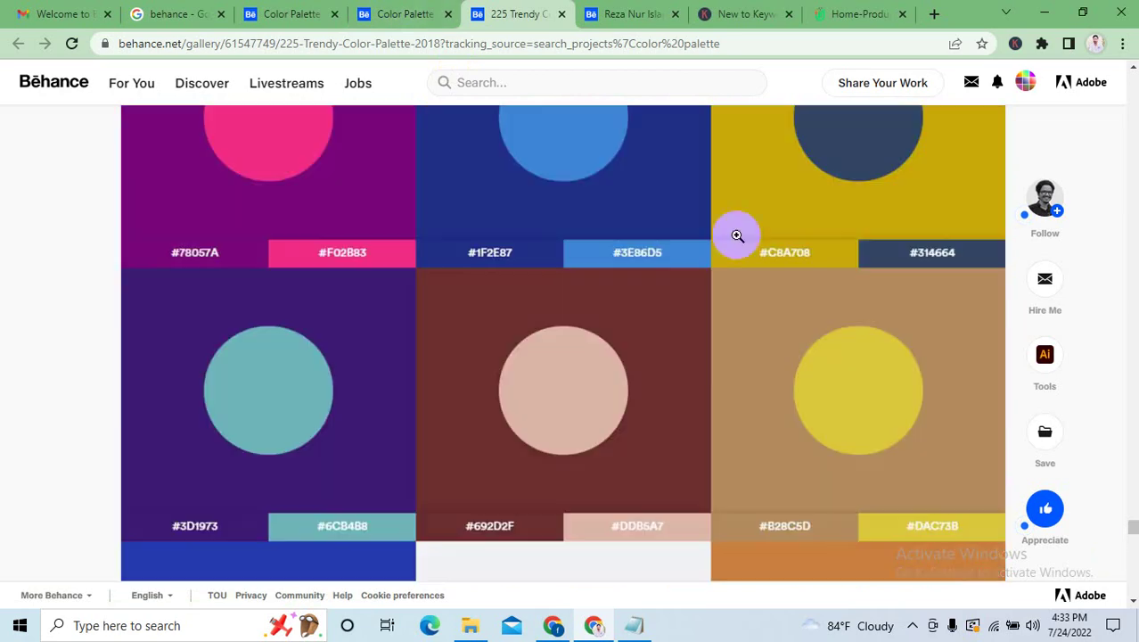
Return to the start of the palette project and inspect how its title appears in the URL and heading.
left_click_drag(1131, 524, 1132, 84)
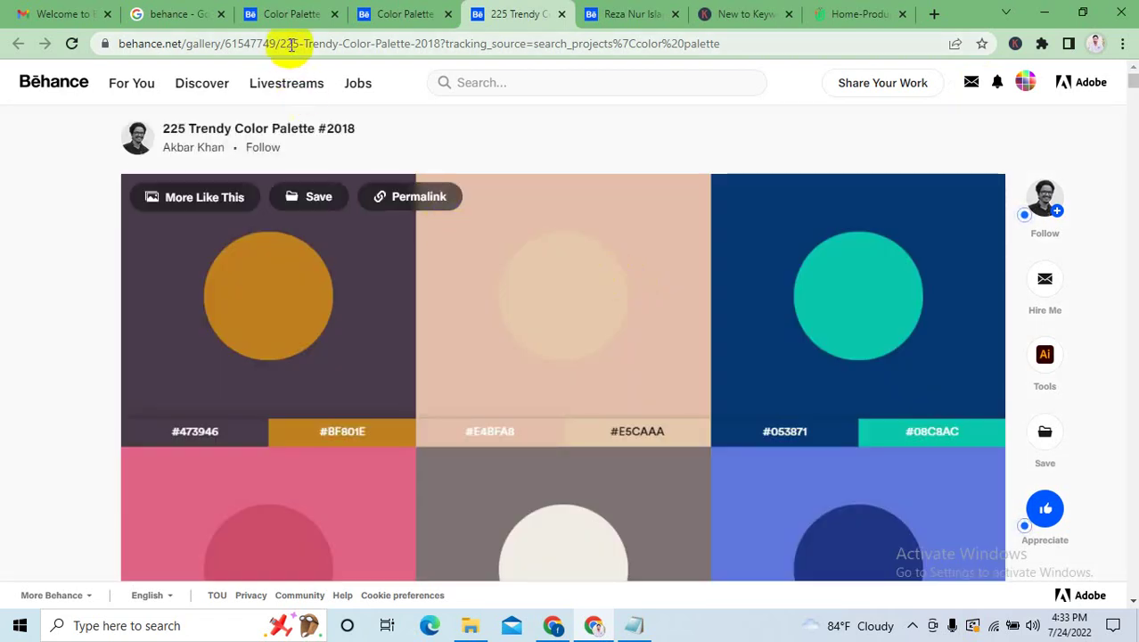
left_click_drag(280, 44, 407, 44)
left_click_drag(153, 127, 315, 127)
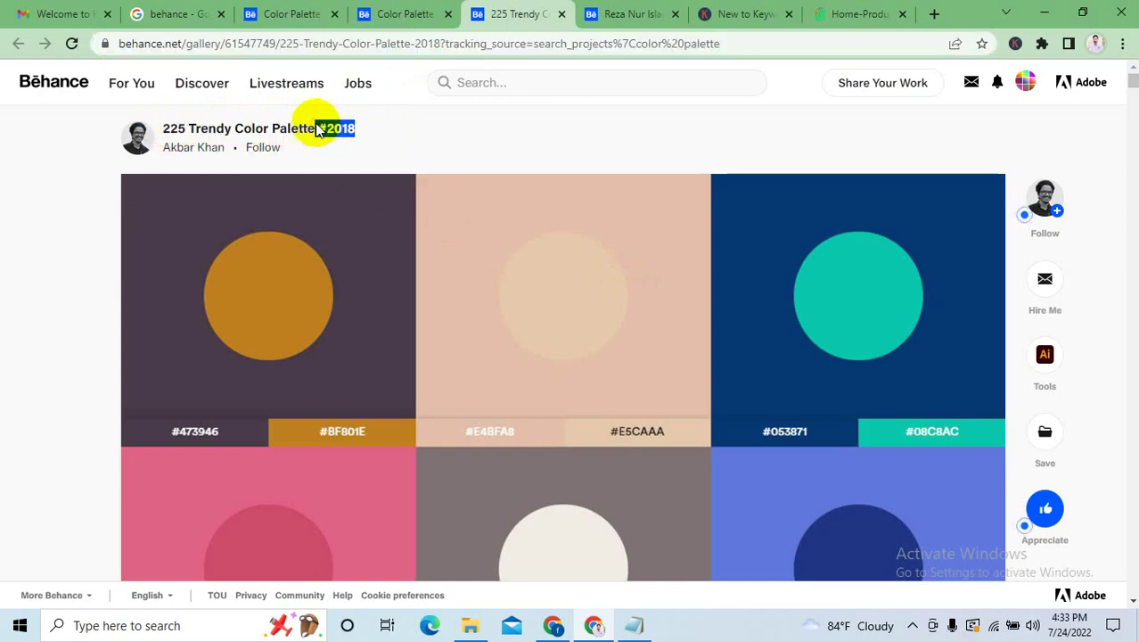
left_click(475, 152)
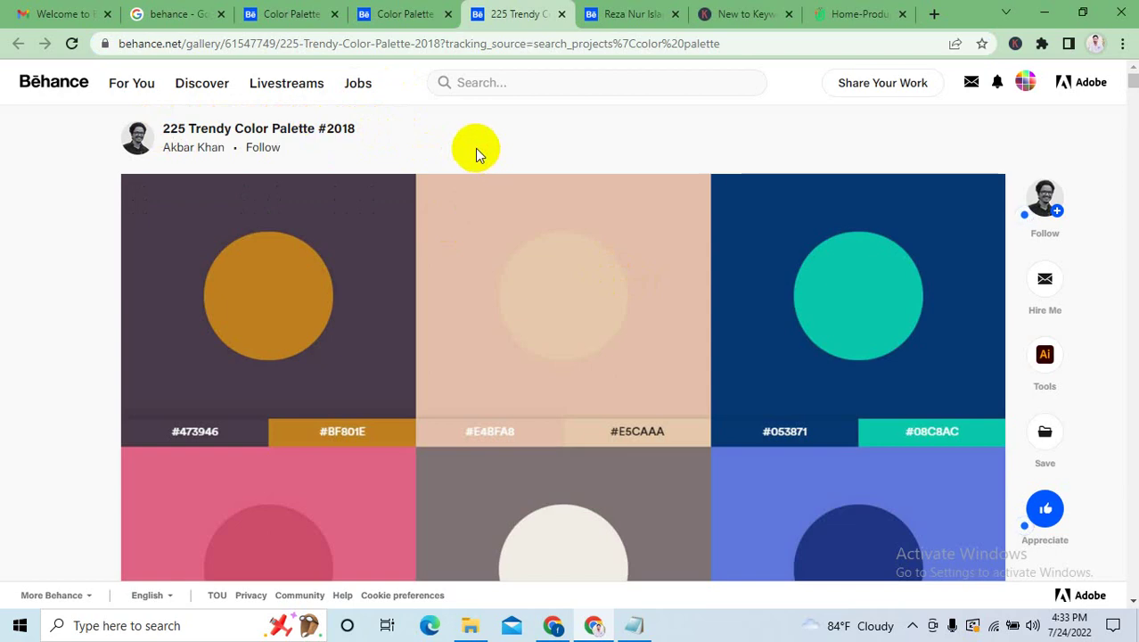
Open the profile of the palette project's creator and look through their published work and profile details.
mouse_move(189, 149)
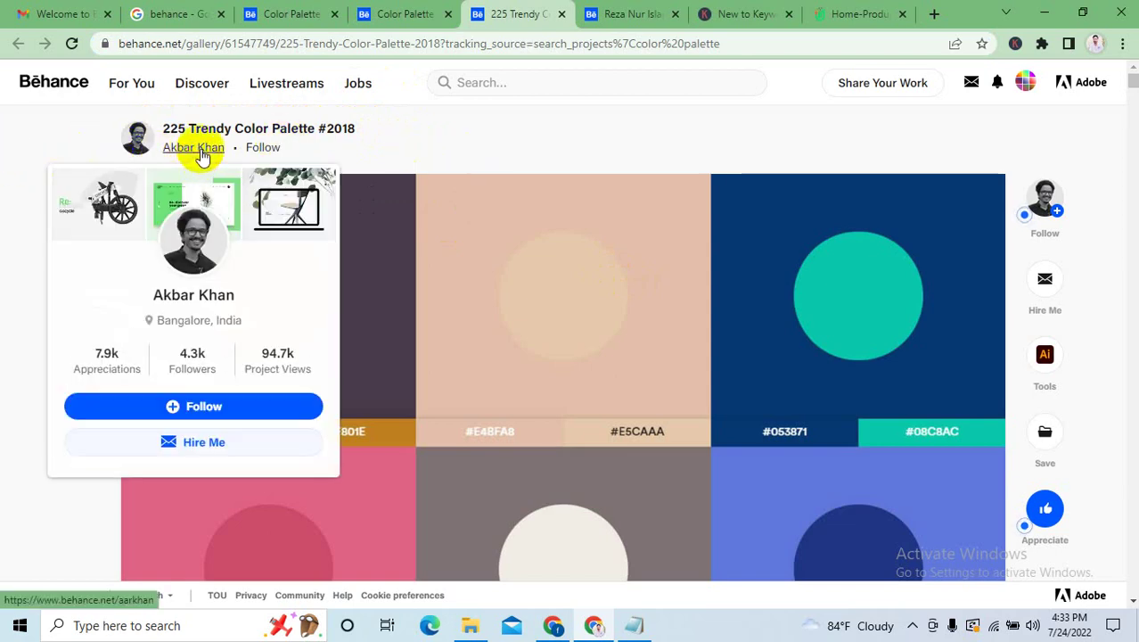
left_click(201, 150)
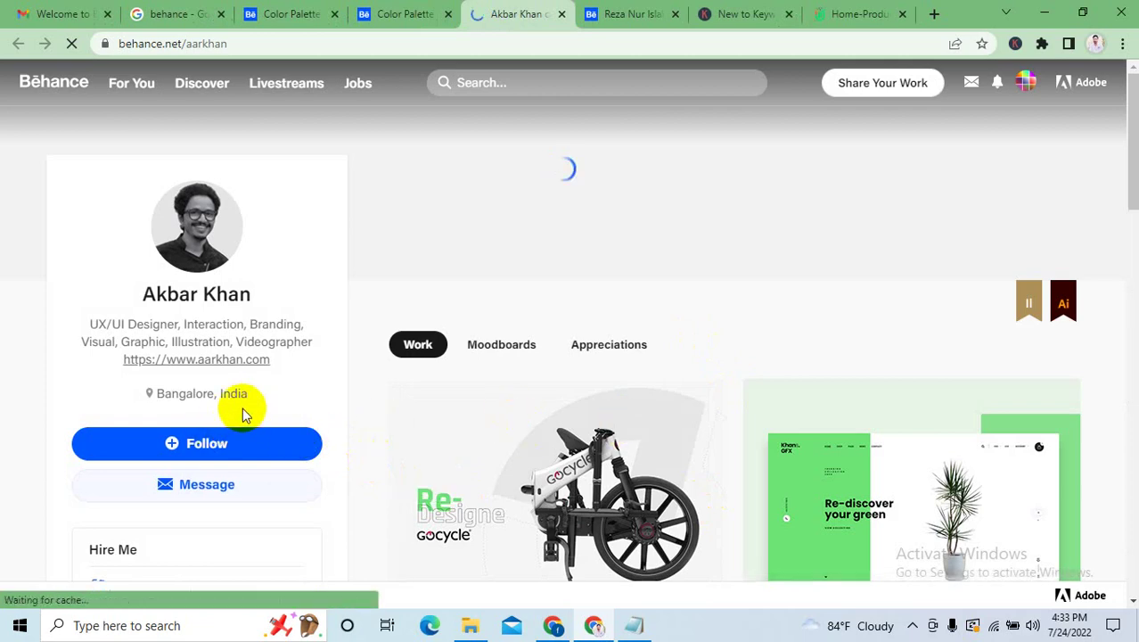
scroll(589, 421, "down", 2)
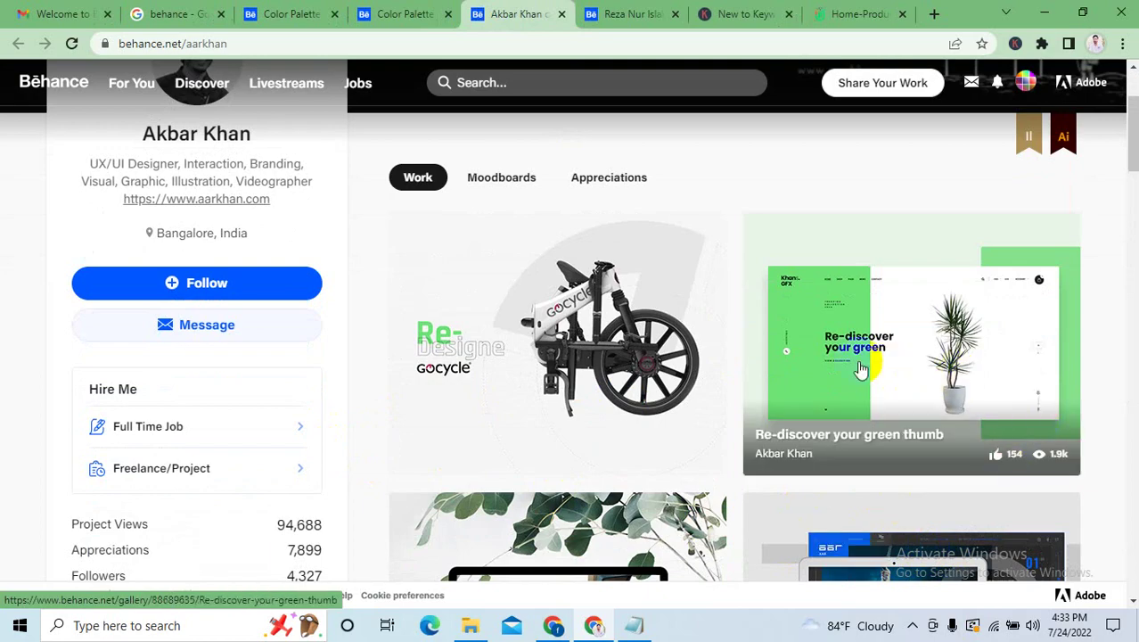
scroll(891, 392, "down", 4)
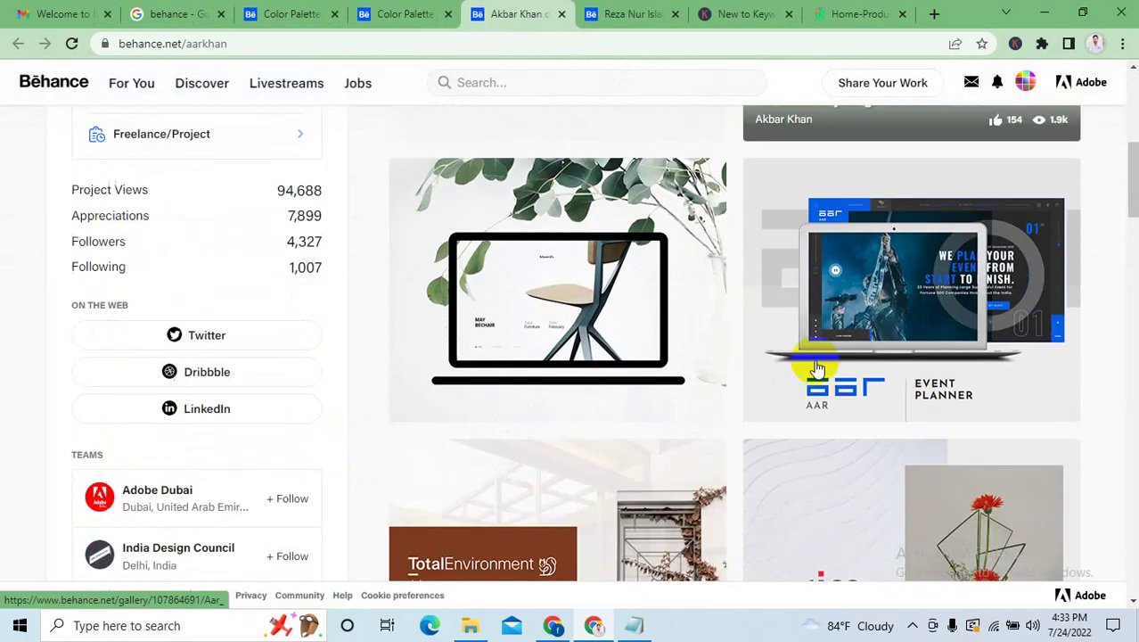
scroll(623, 321, "down", 3)
scroll(903, 369, "down", 4)
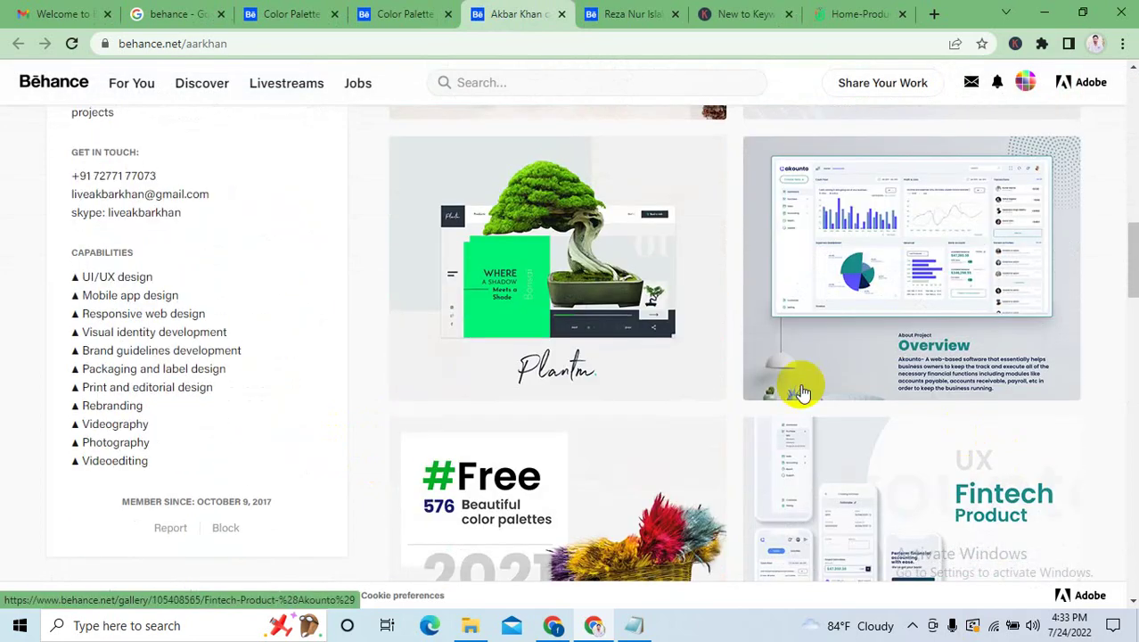
Examine the creator's project views, appreciations, followers and following statistics.
scroll(801, 387, "up", 6)
scroll(347, 376, "up", 2)
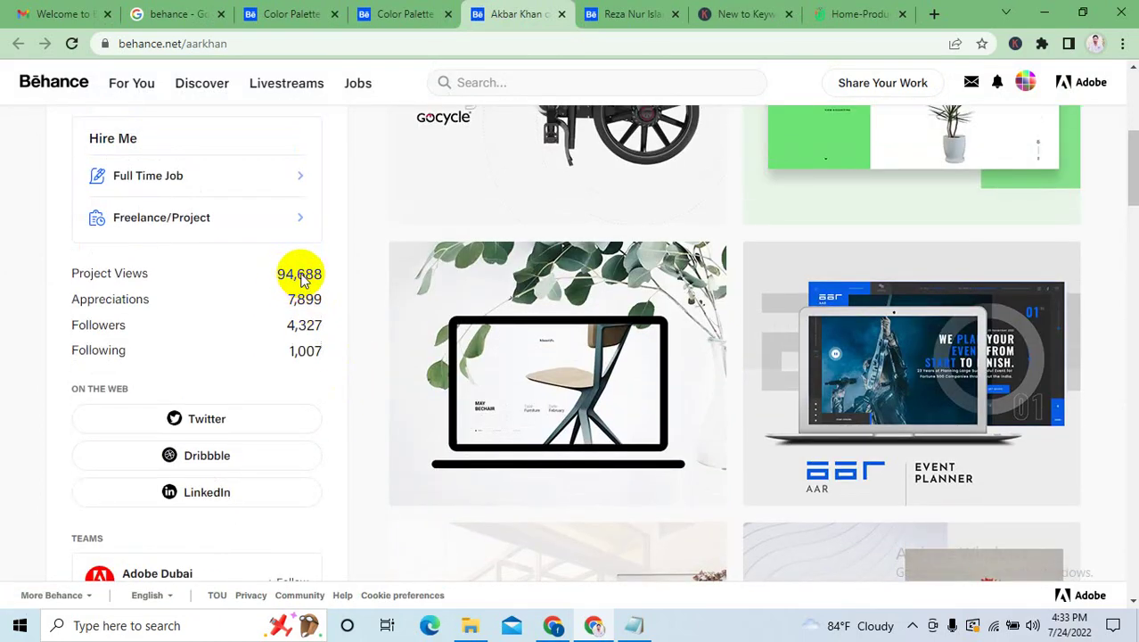
left_click_drag(297, 277, 313, 278)
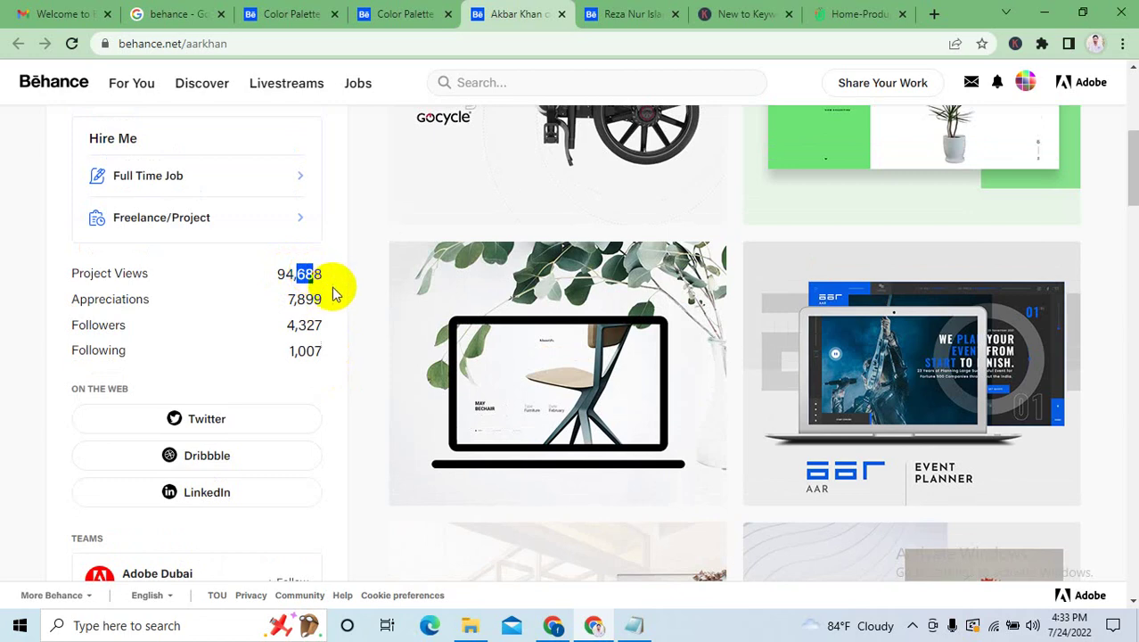
left_click(190, 329)
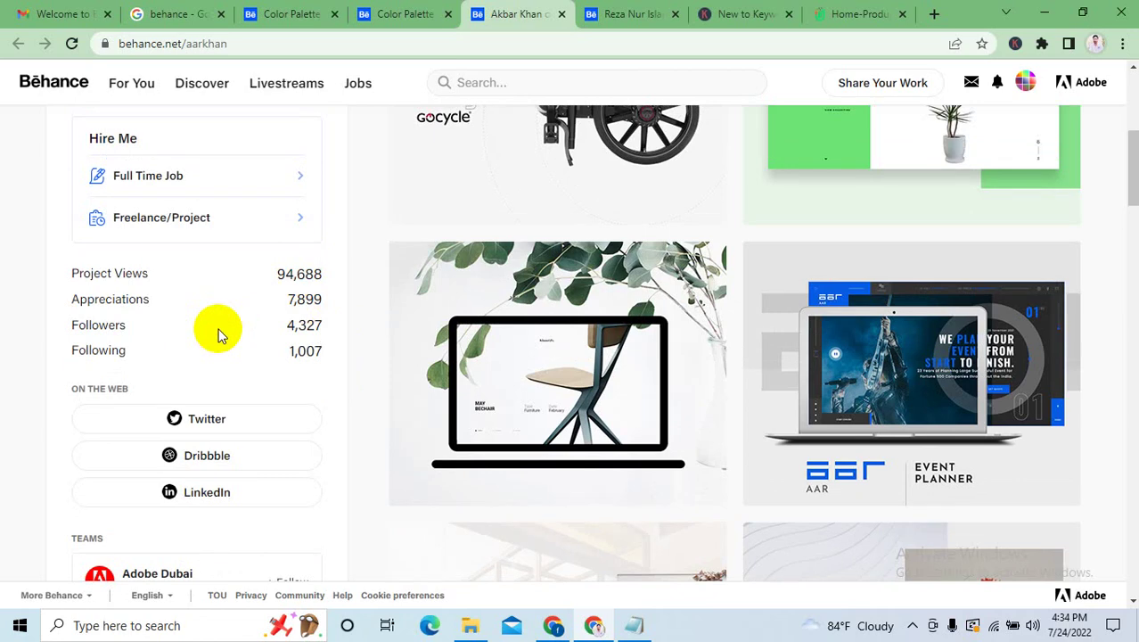
View the creator's Full Time Job inquiry form and close it without sending an inquiry.
scroll(218, 328, "up", 1)
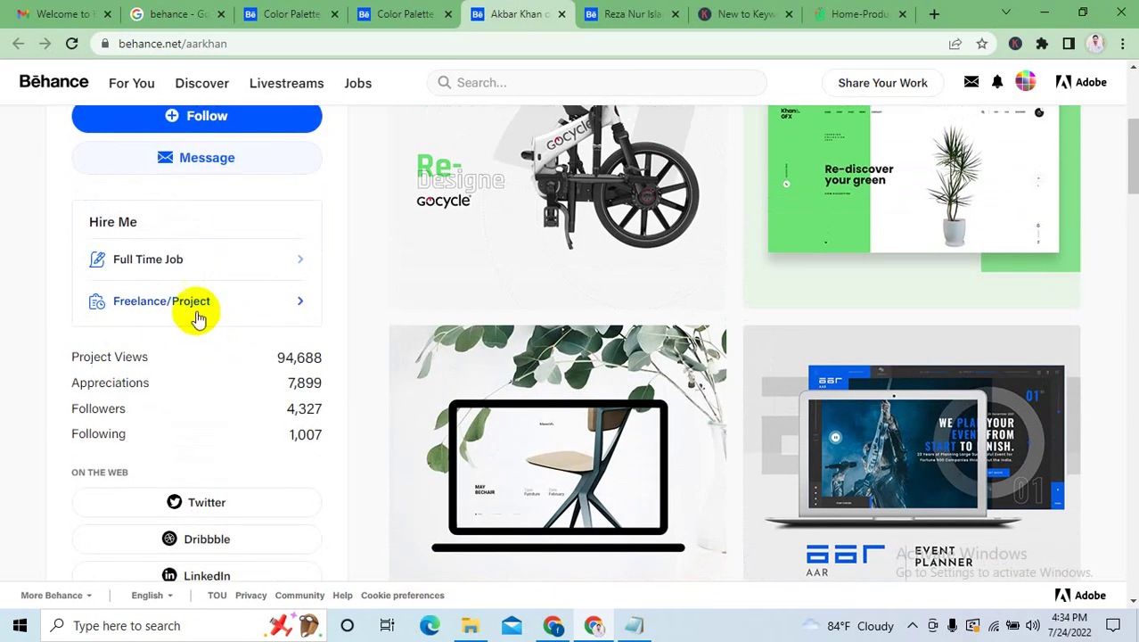
left_click(180, 265)
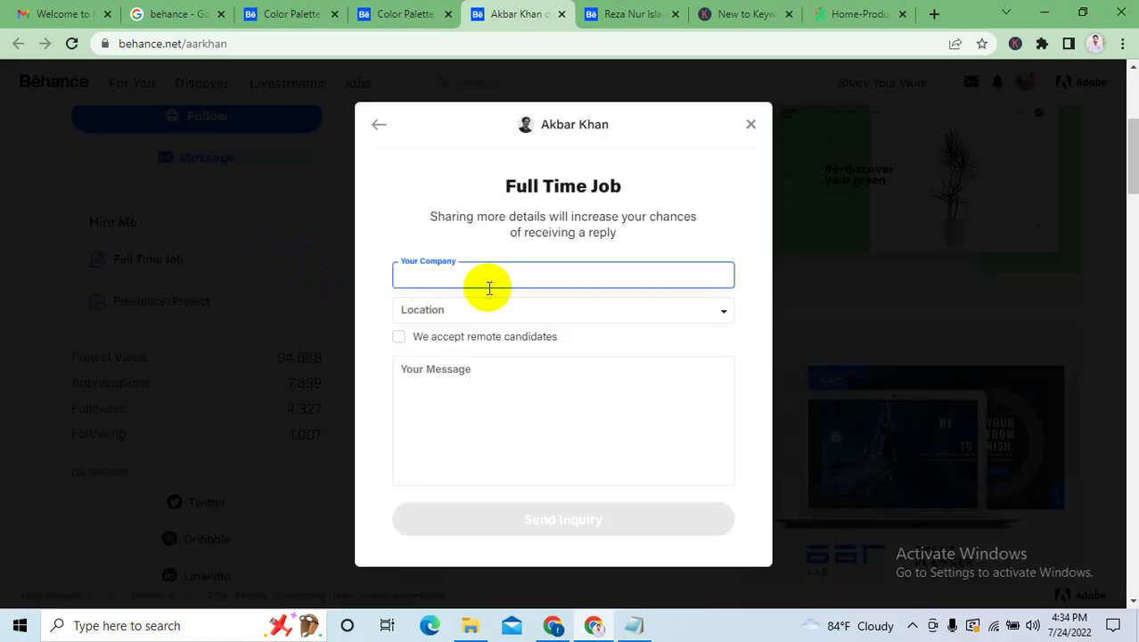
left_click(751, 126)
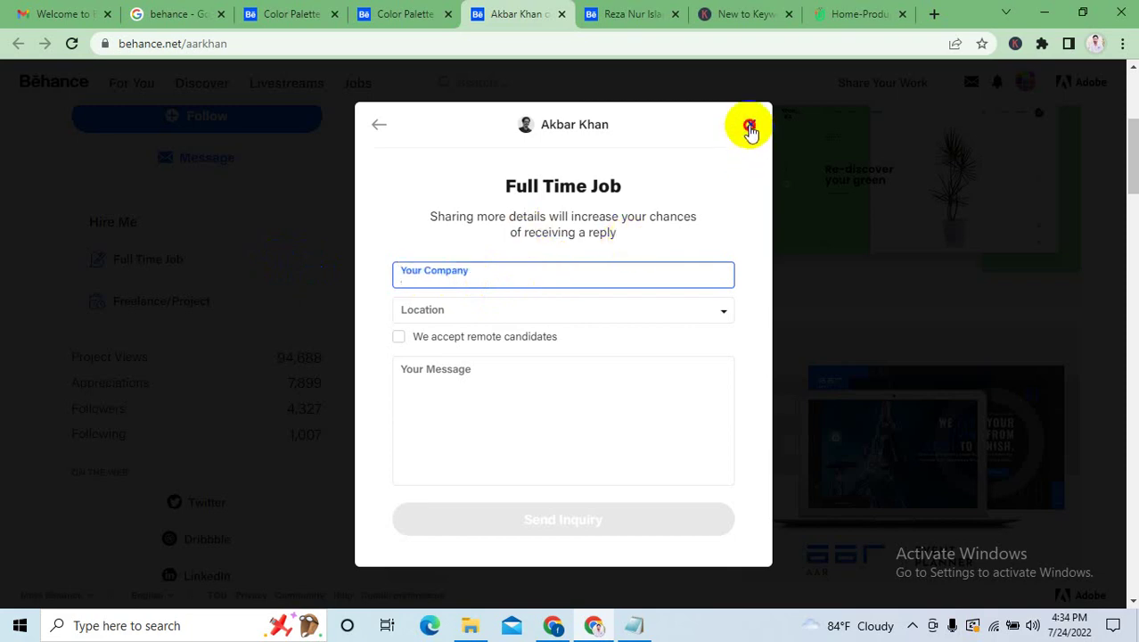
View the creator's Freelance/Project inquiry form, including its timeline choices, and close it without sending an inquiry.
left_click(125, 302)
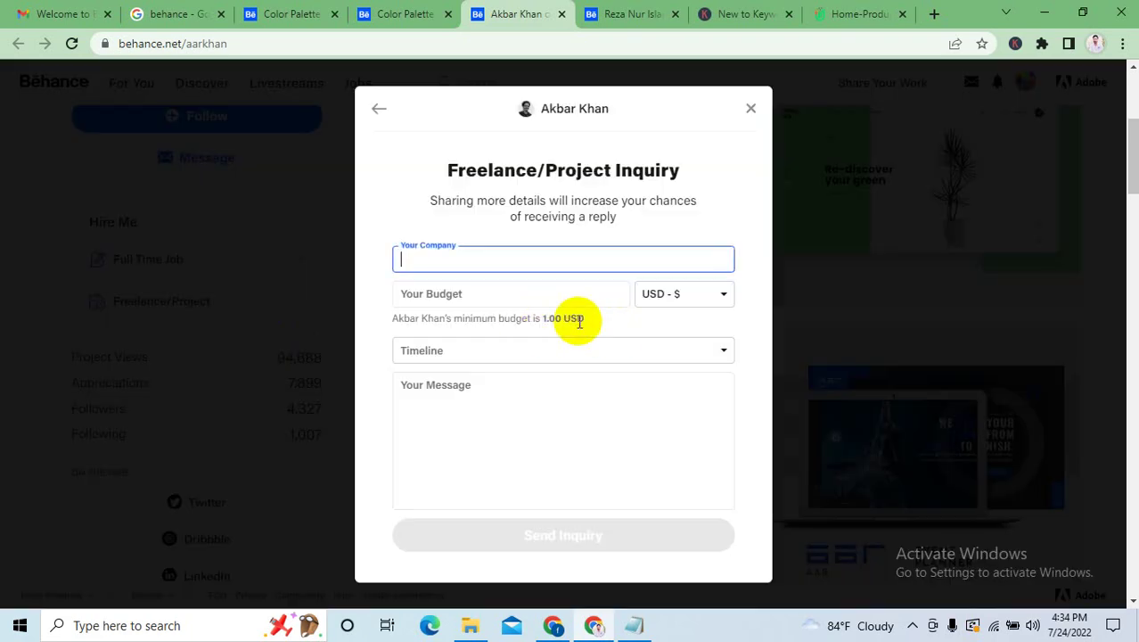
left_click(489, 259)
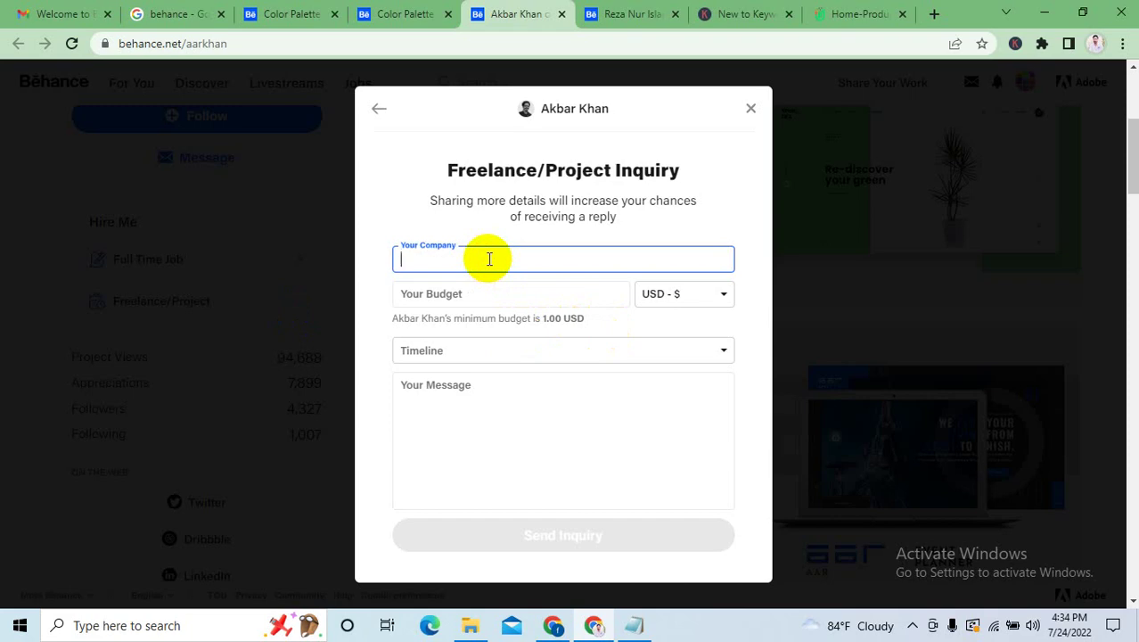
left_click(594, 349)
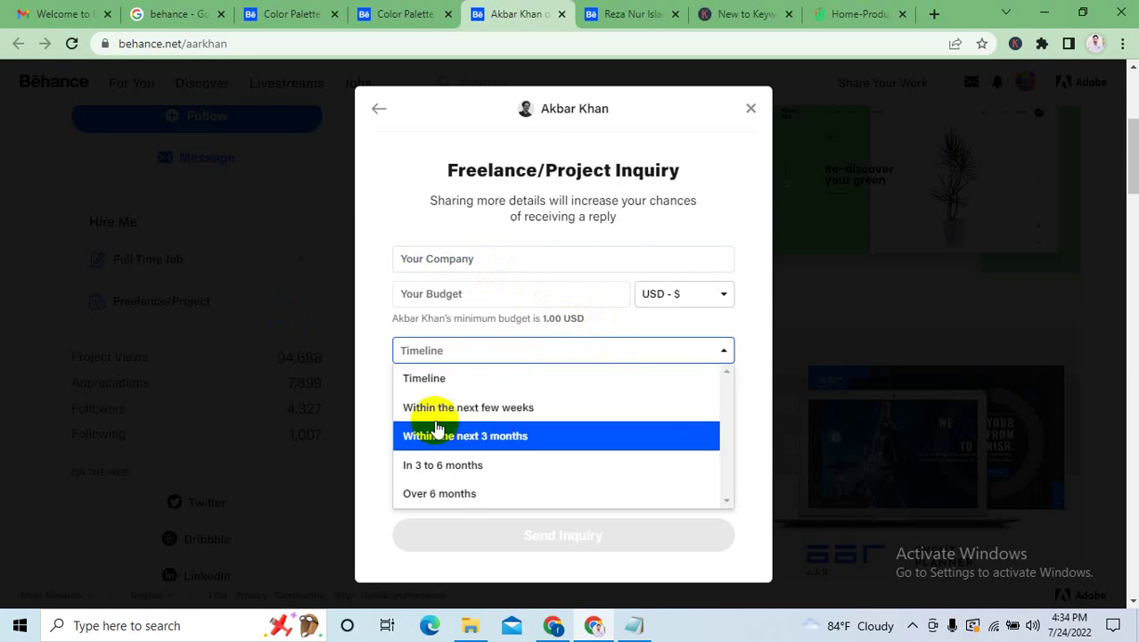
left_click(543, 214)
left_click(490, 416)
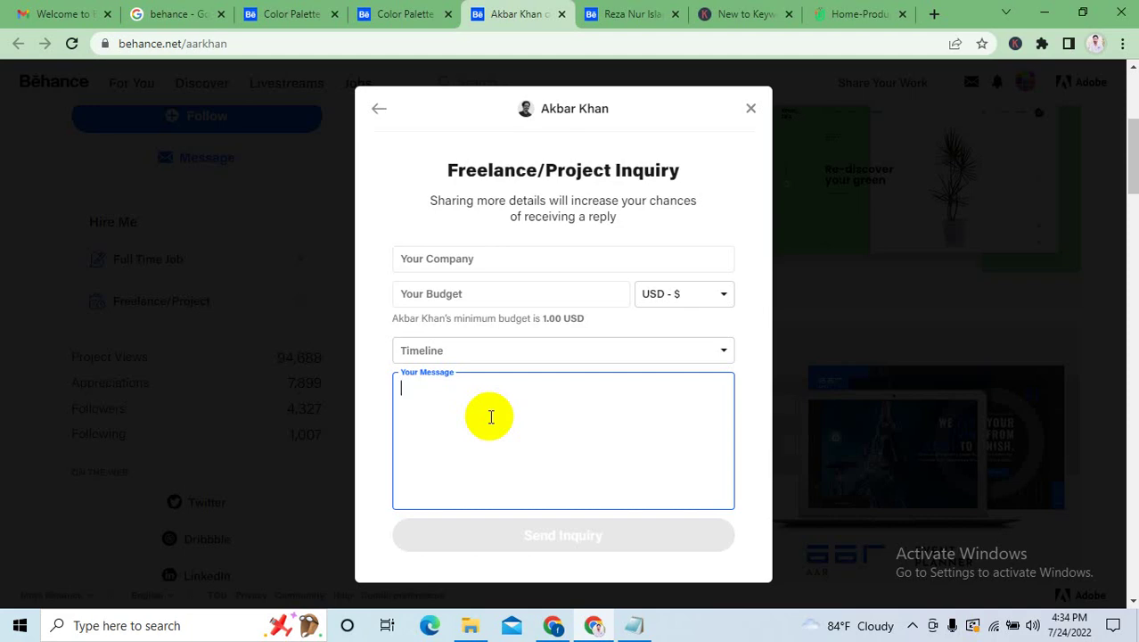
left_click(748, 112)
Return to the color palette search results and open the "Graphics, Color, palette" project in a new tab.
left_click(382, 11)
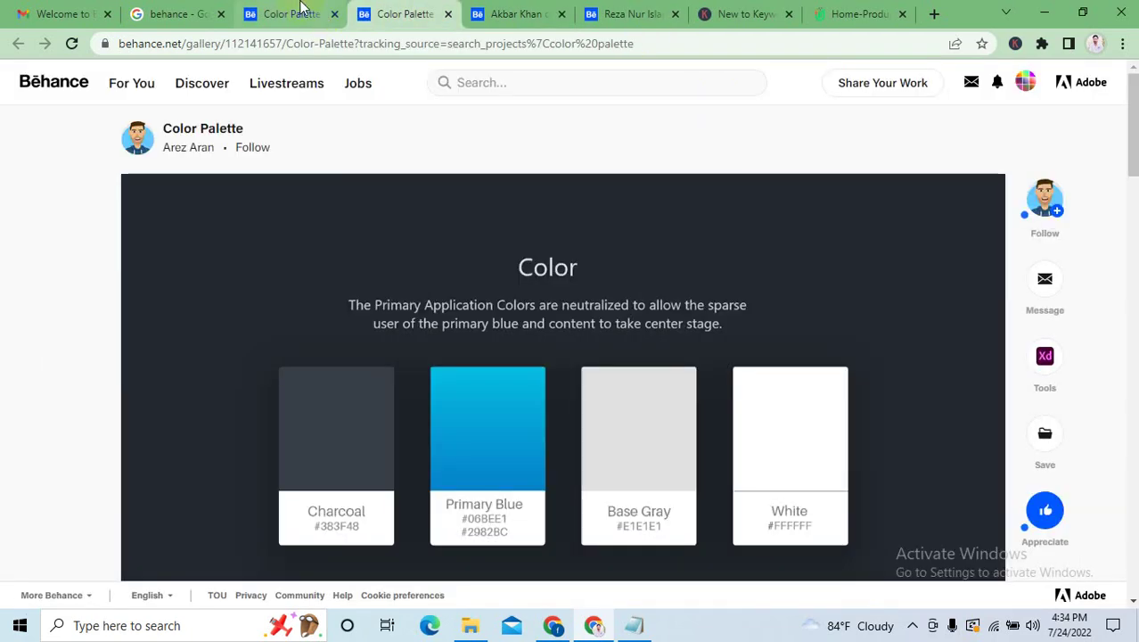
left_click(301, 9)
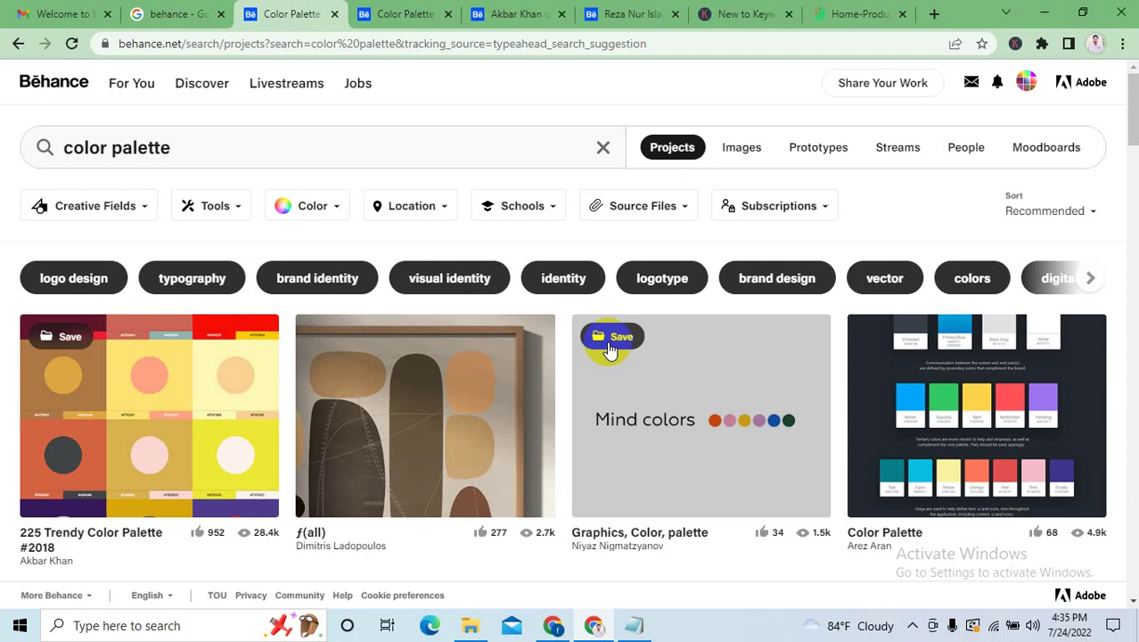
scroll(700, 399, "down", 2)
scroll(713, 438, "up", 2)
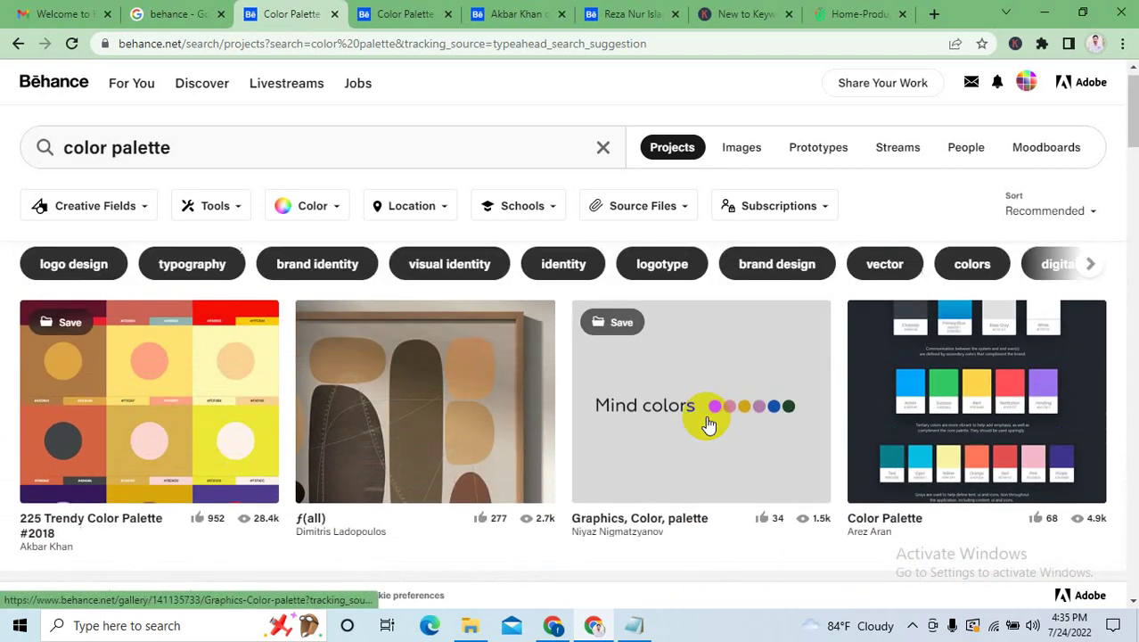
right_click(697, 396)
left_click(768, 109)
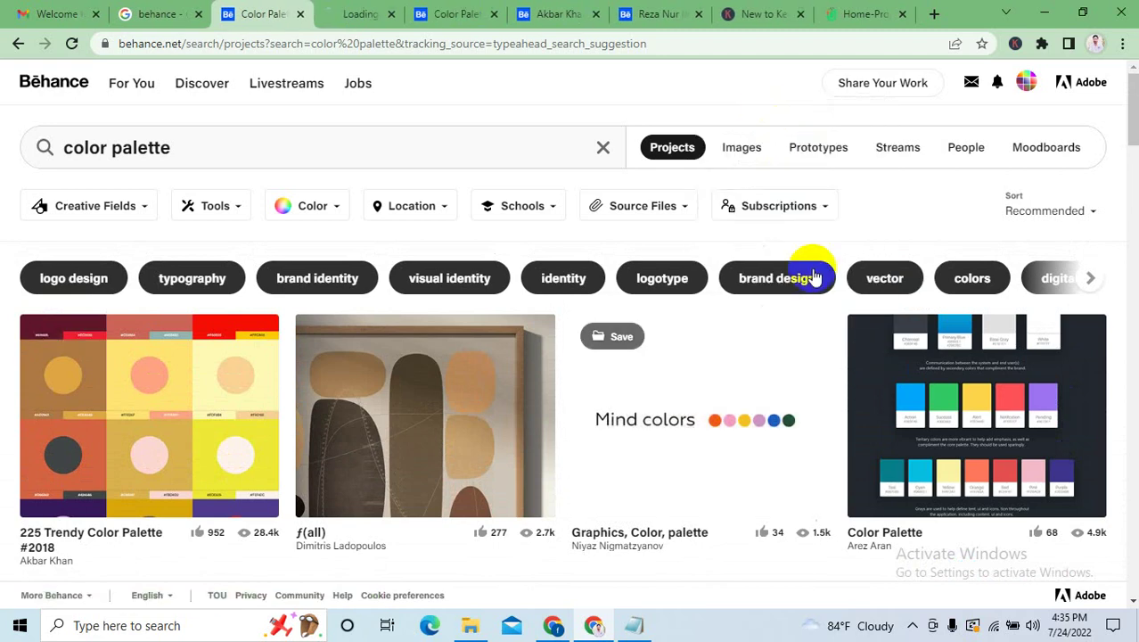
left_click(352, 13)
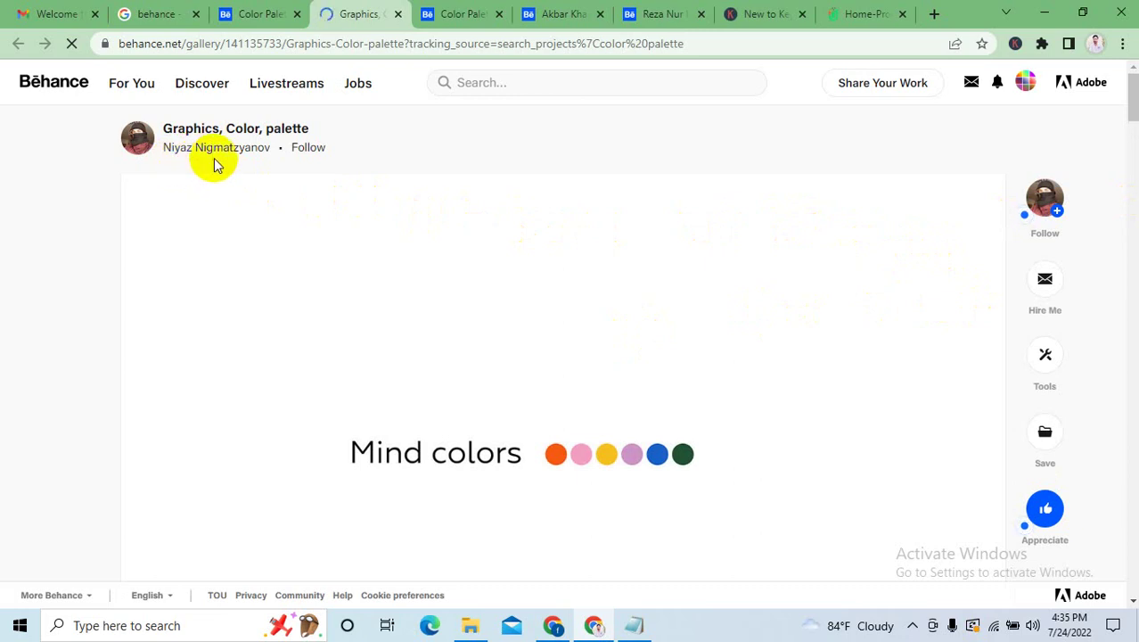
Preview the creator's profile card and examine the artwork throughout the "Graphics, Color, palette" project.
mouse_move(205, 171)
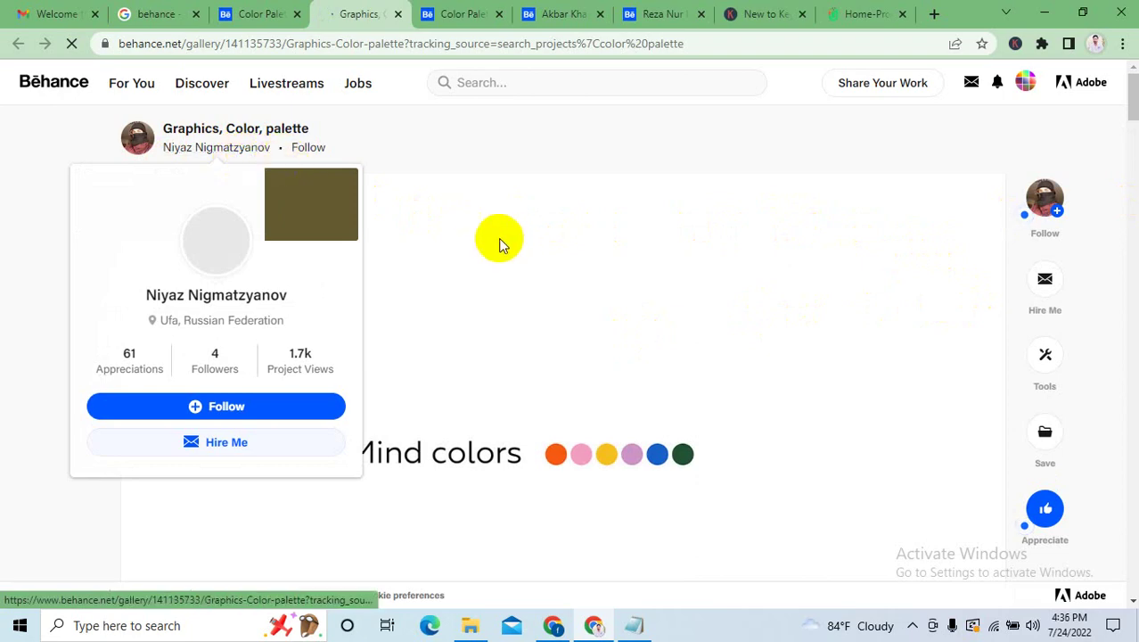
scroll(572, 259, "down", 2)
scroll(620, 350, "down", 3)
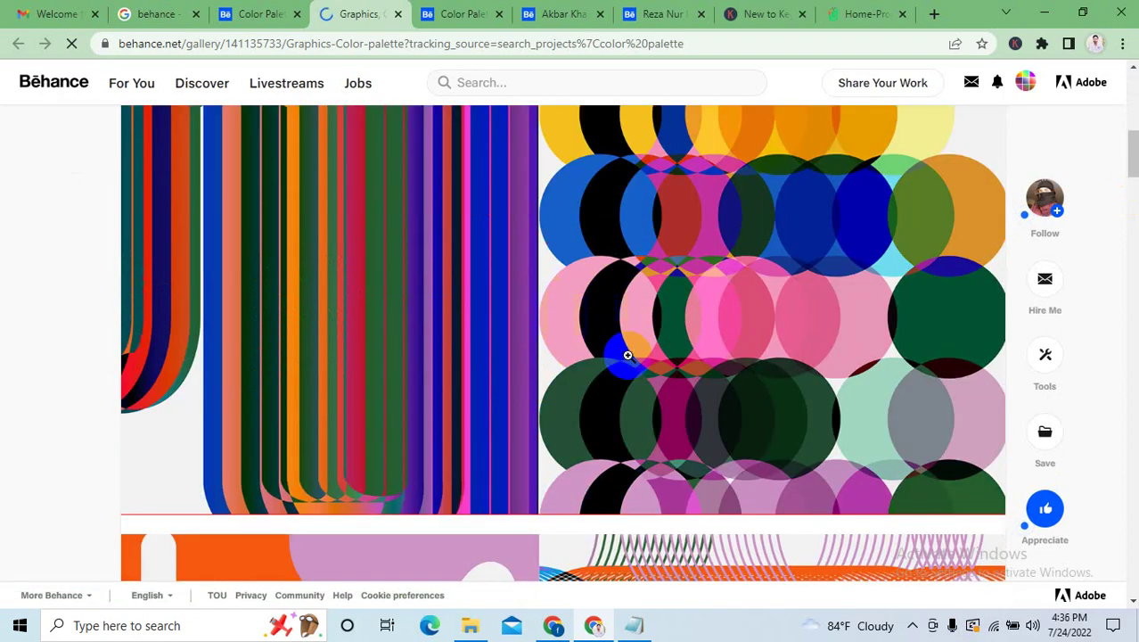
scroll(780, 384, "up", 3)
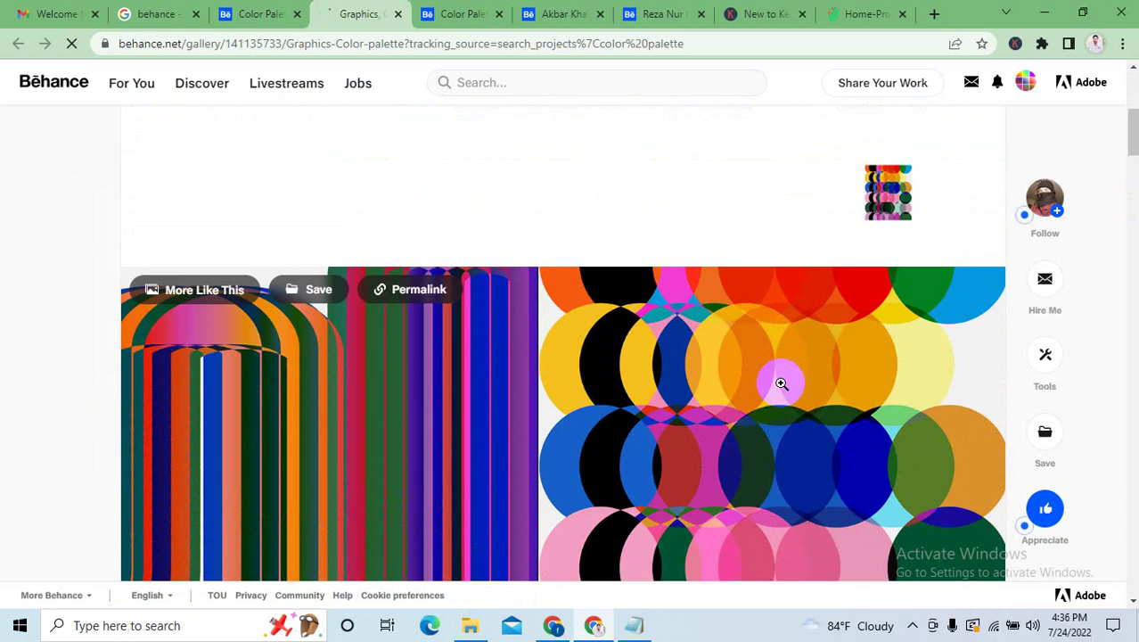
scroll(781, 383, "down", 1)
scroll(753, 406, "down", 3)
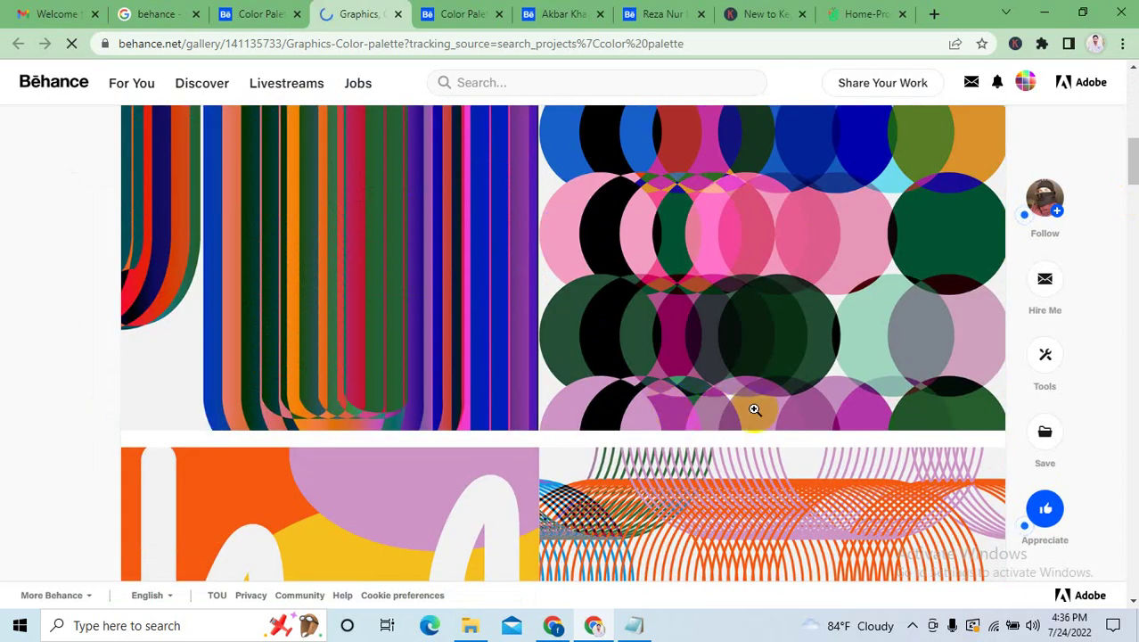
scroll(754, 409, "down", 3)
scroll(796, 407, "down", 2)
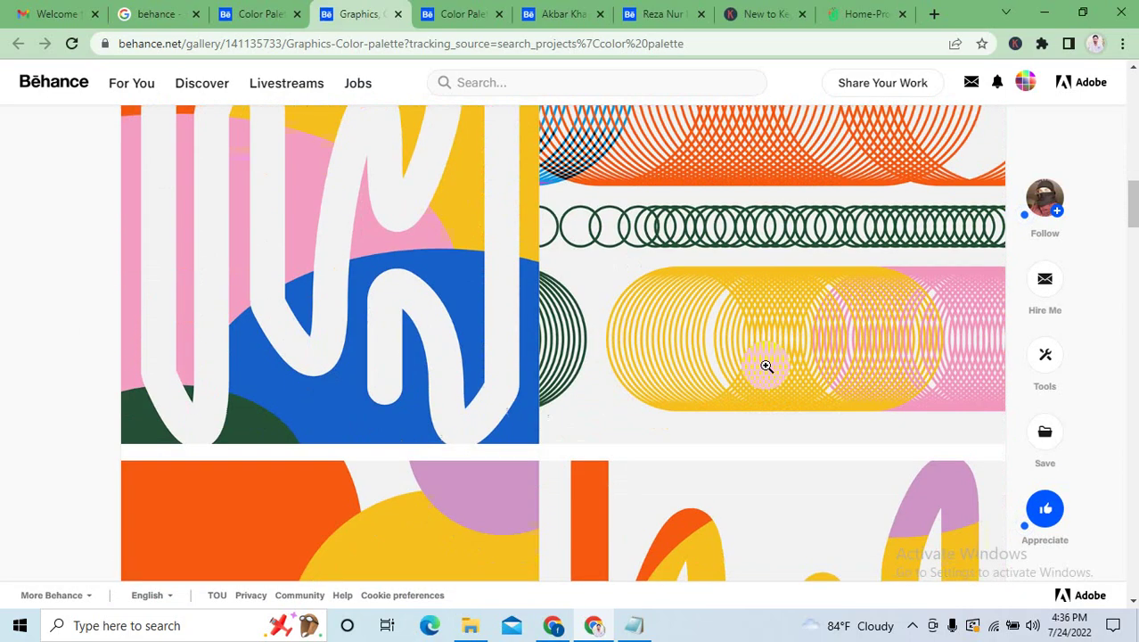
scroll(766, 365, "down", 8)
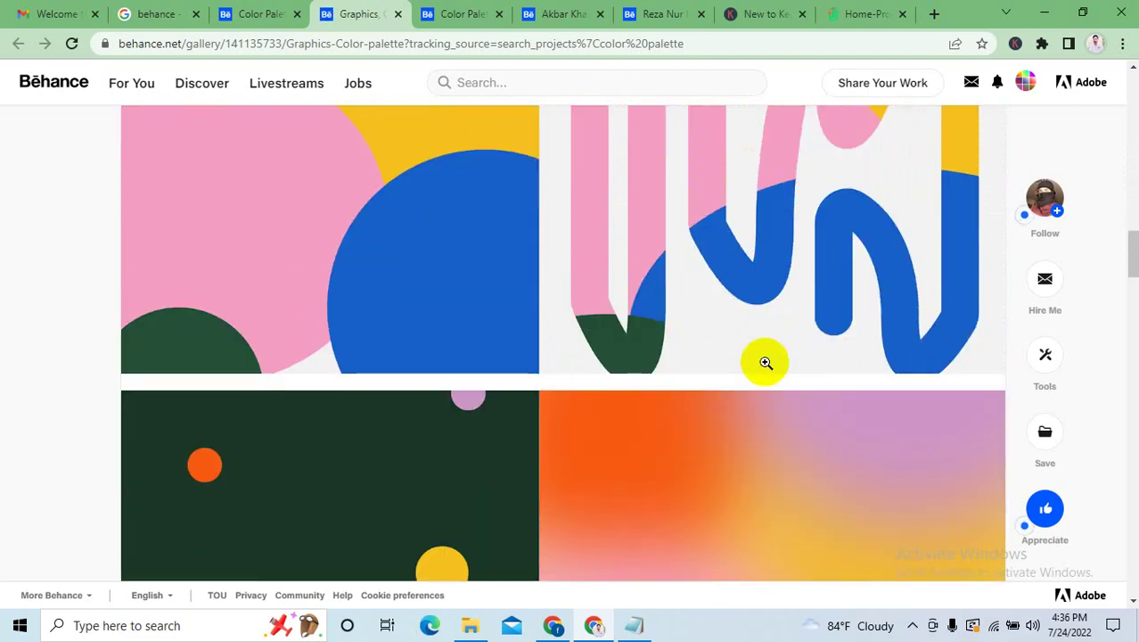
scroll(757, 362, "down", 5)
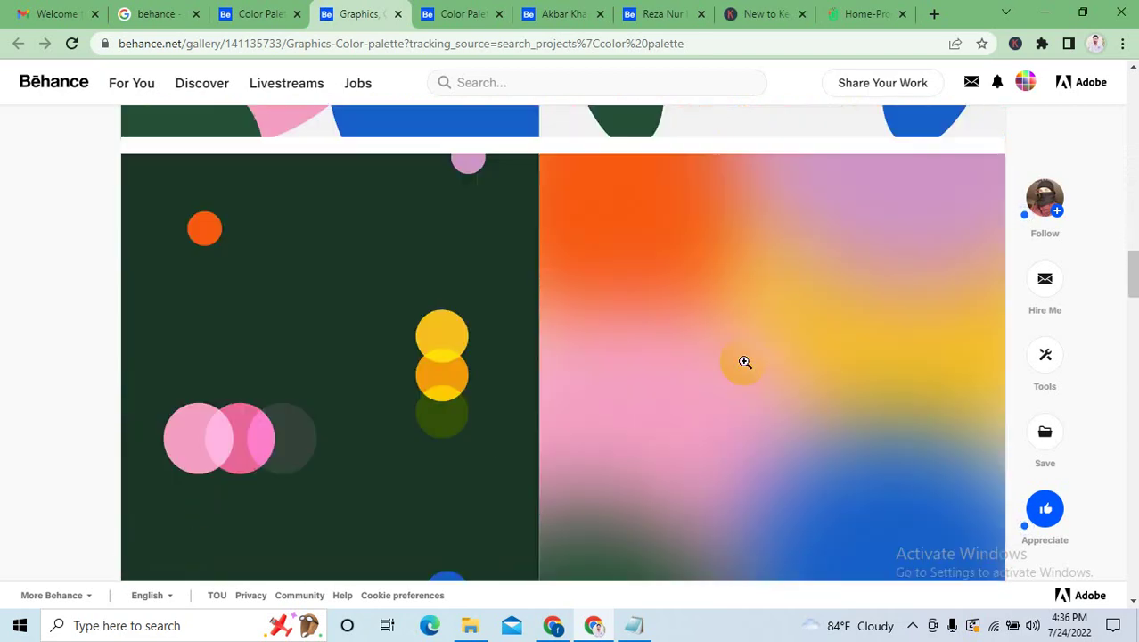
scroll(745, 362, "down", 5)
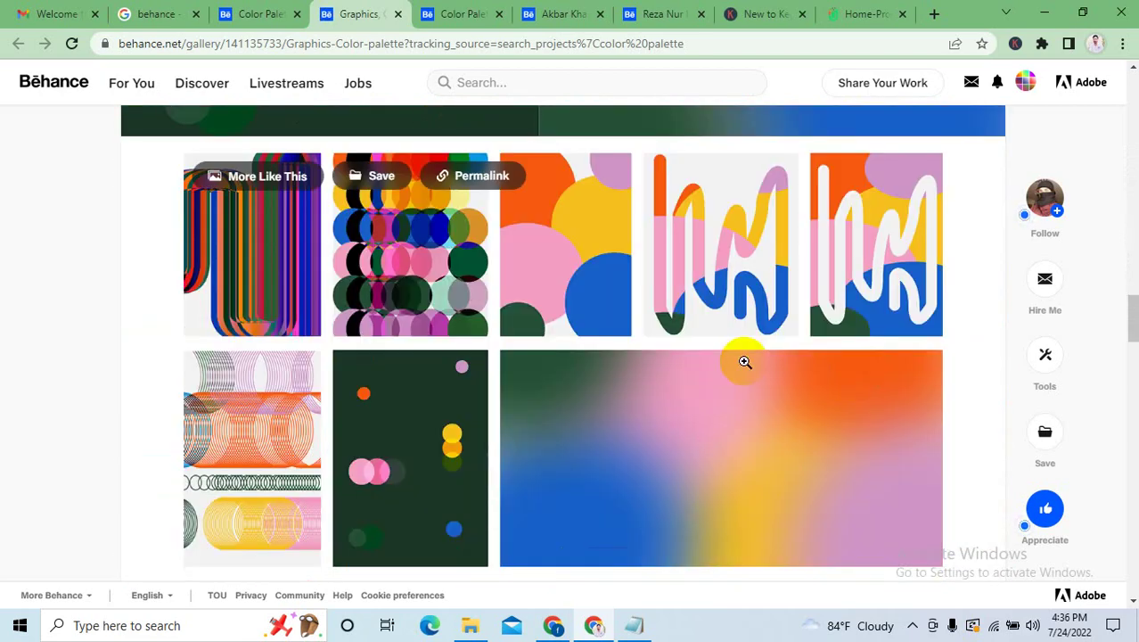